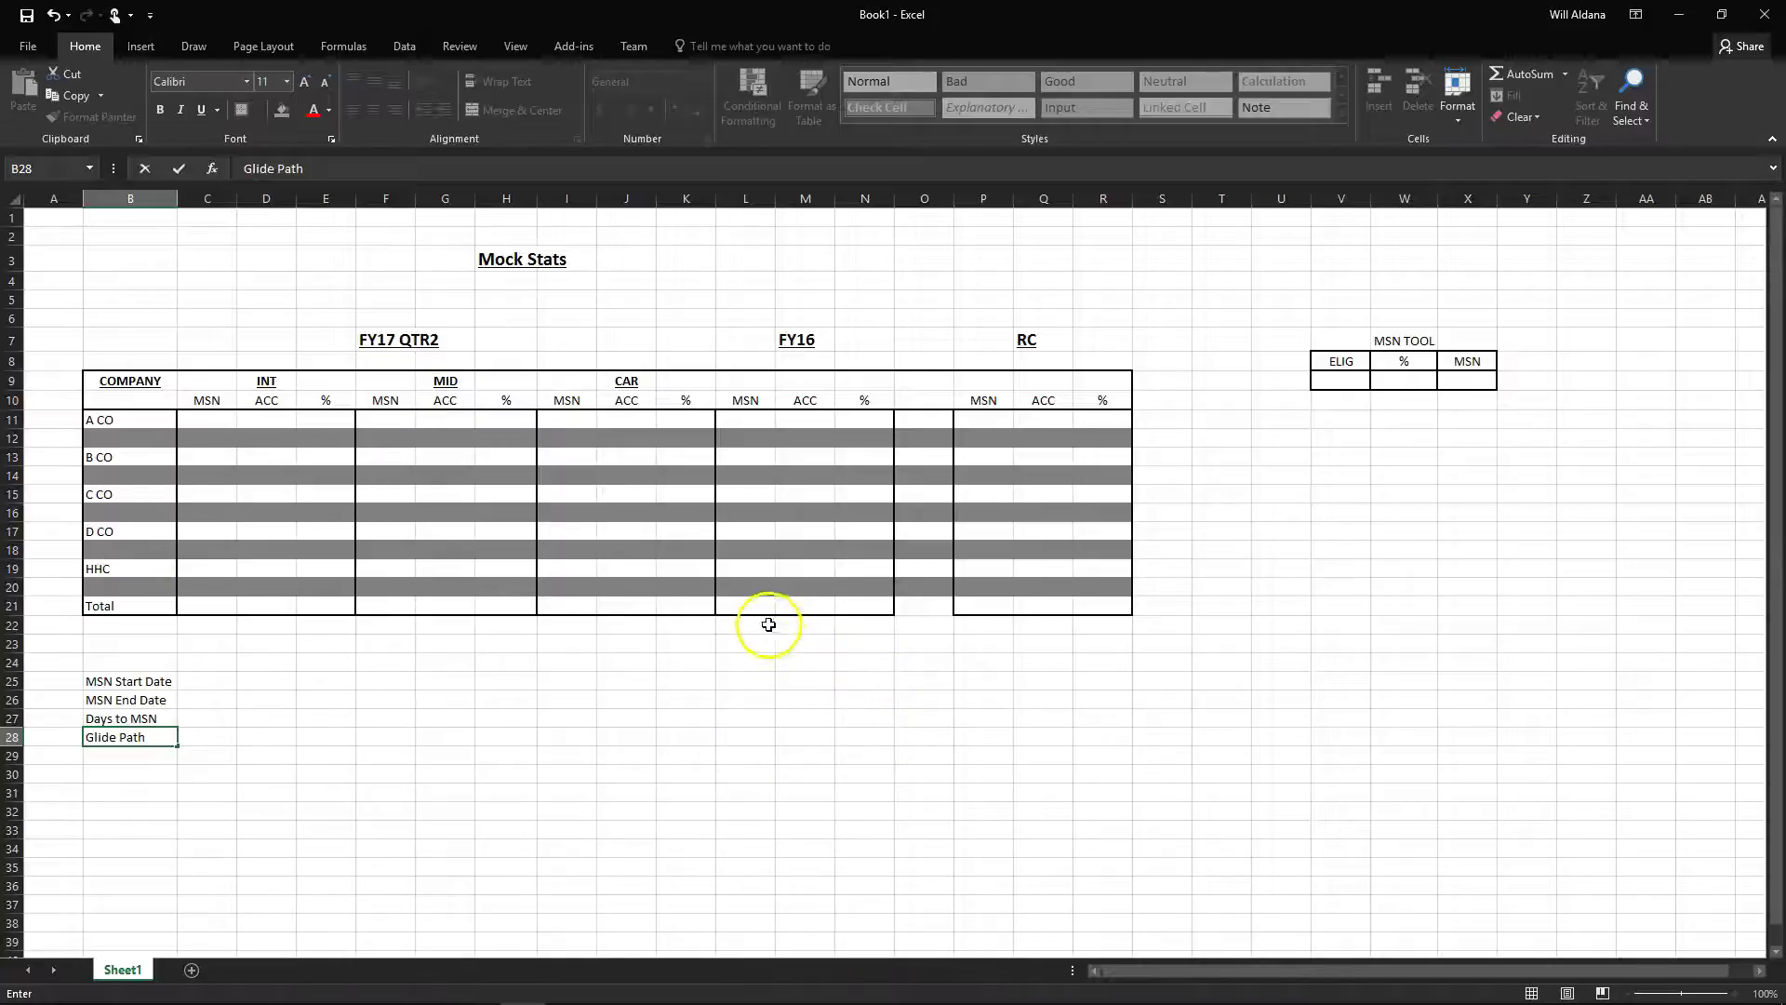
{"action": "left_click_drag", "start_coordinate": [1116, 602], "coordinate": [102, 382]}
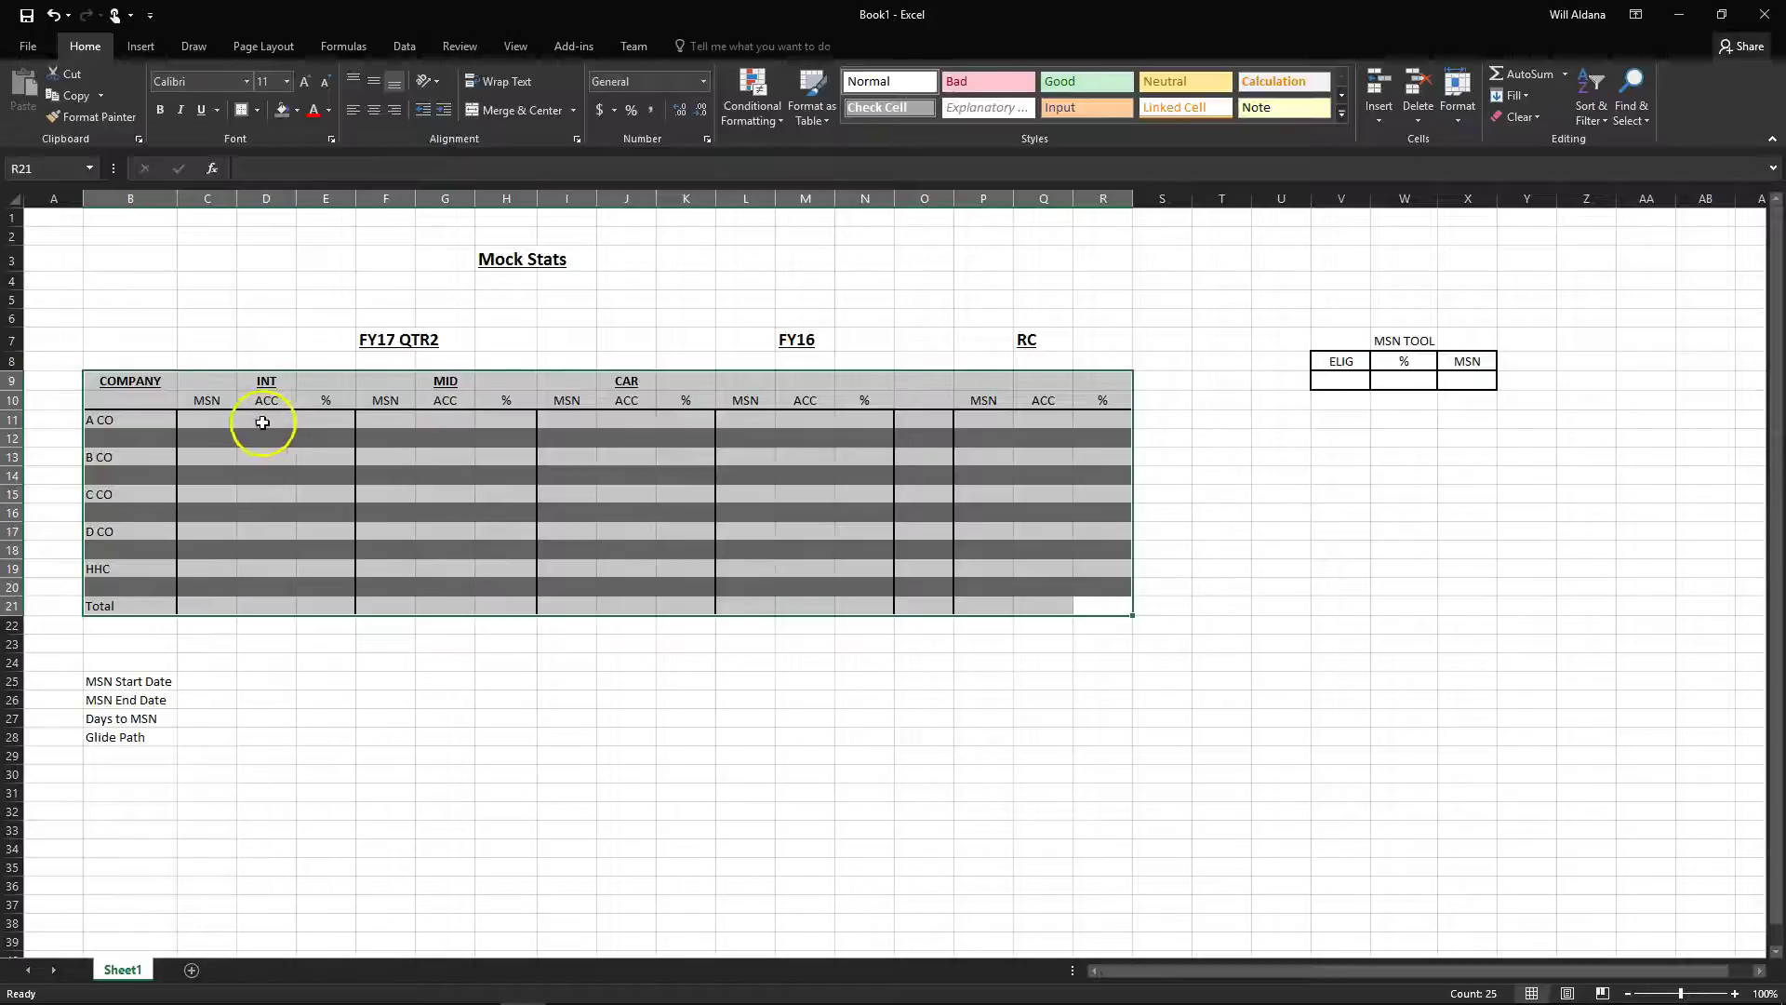
{"action": "left_click", "coordinate": [220, 437]}
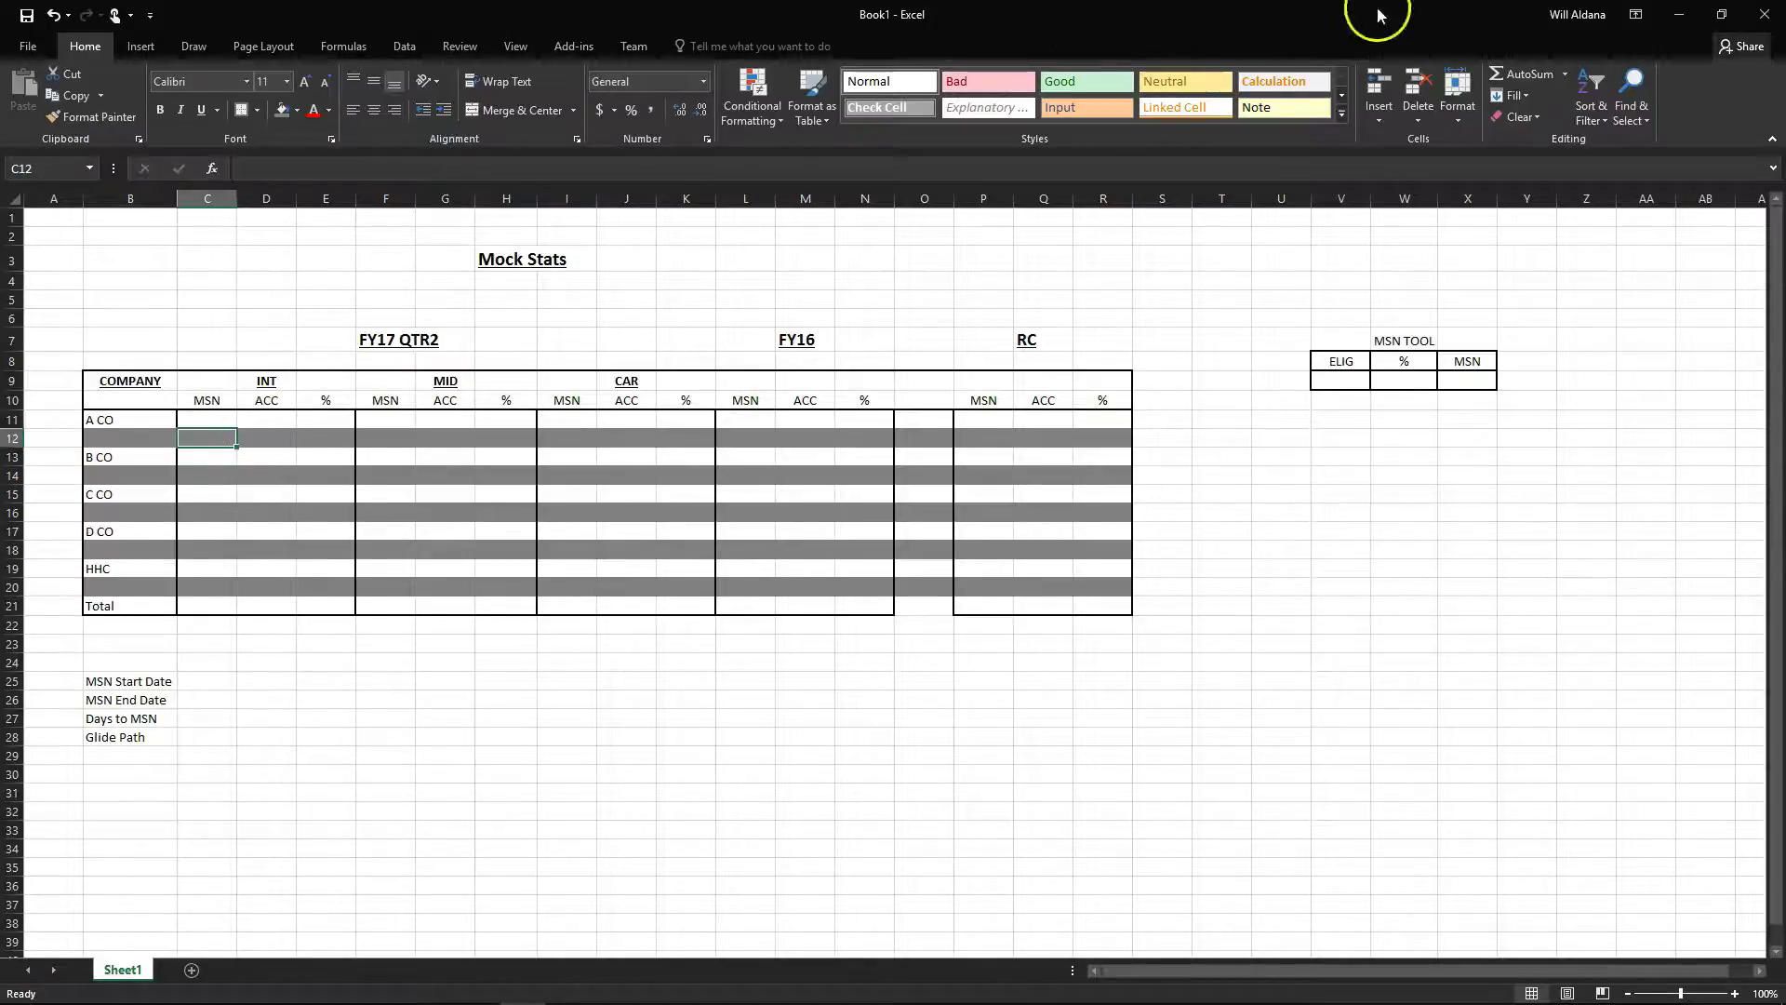
Switch from the Mock Stats workbook to the Book2 workbook and look through its personnel data rows
{"action": "left_click", "coordinate": [1679, 15]}
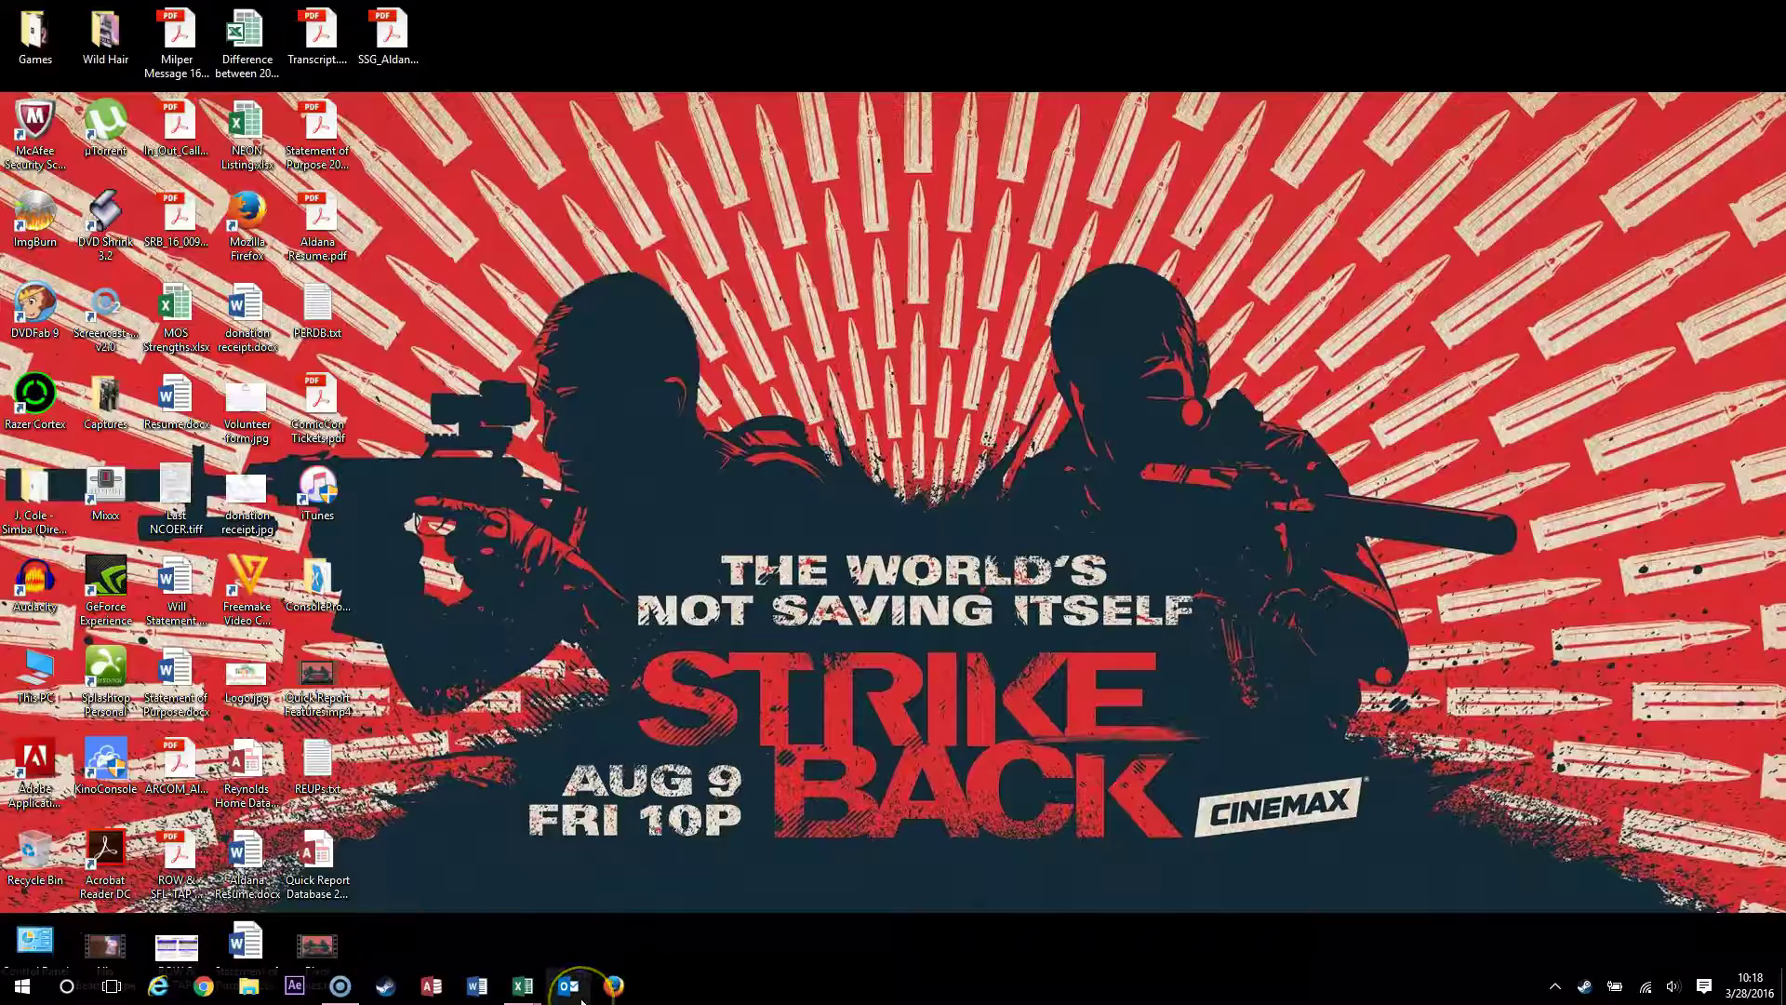
{"action": "mouse_move", "coordinate": [528, 992]}
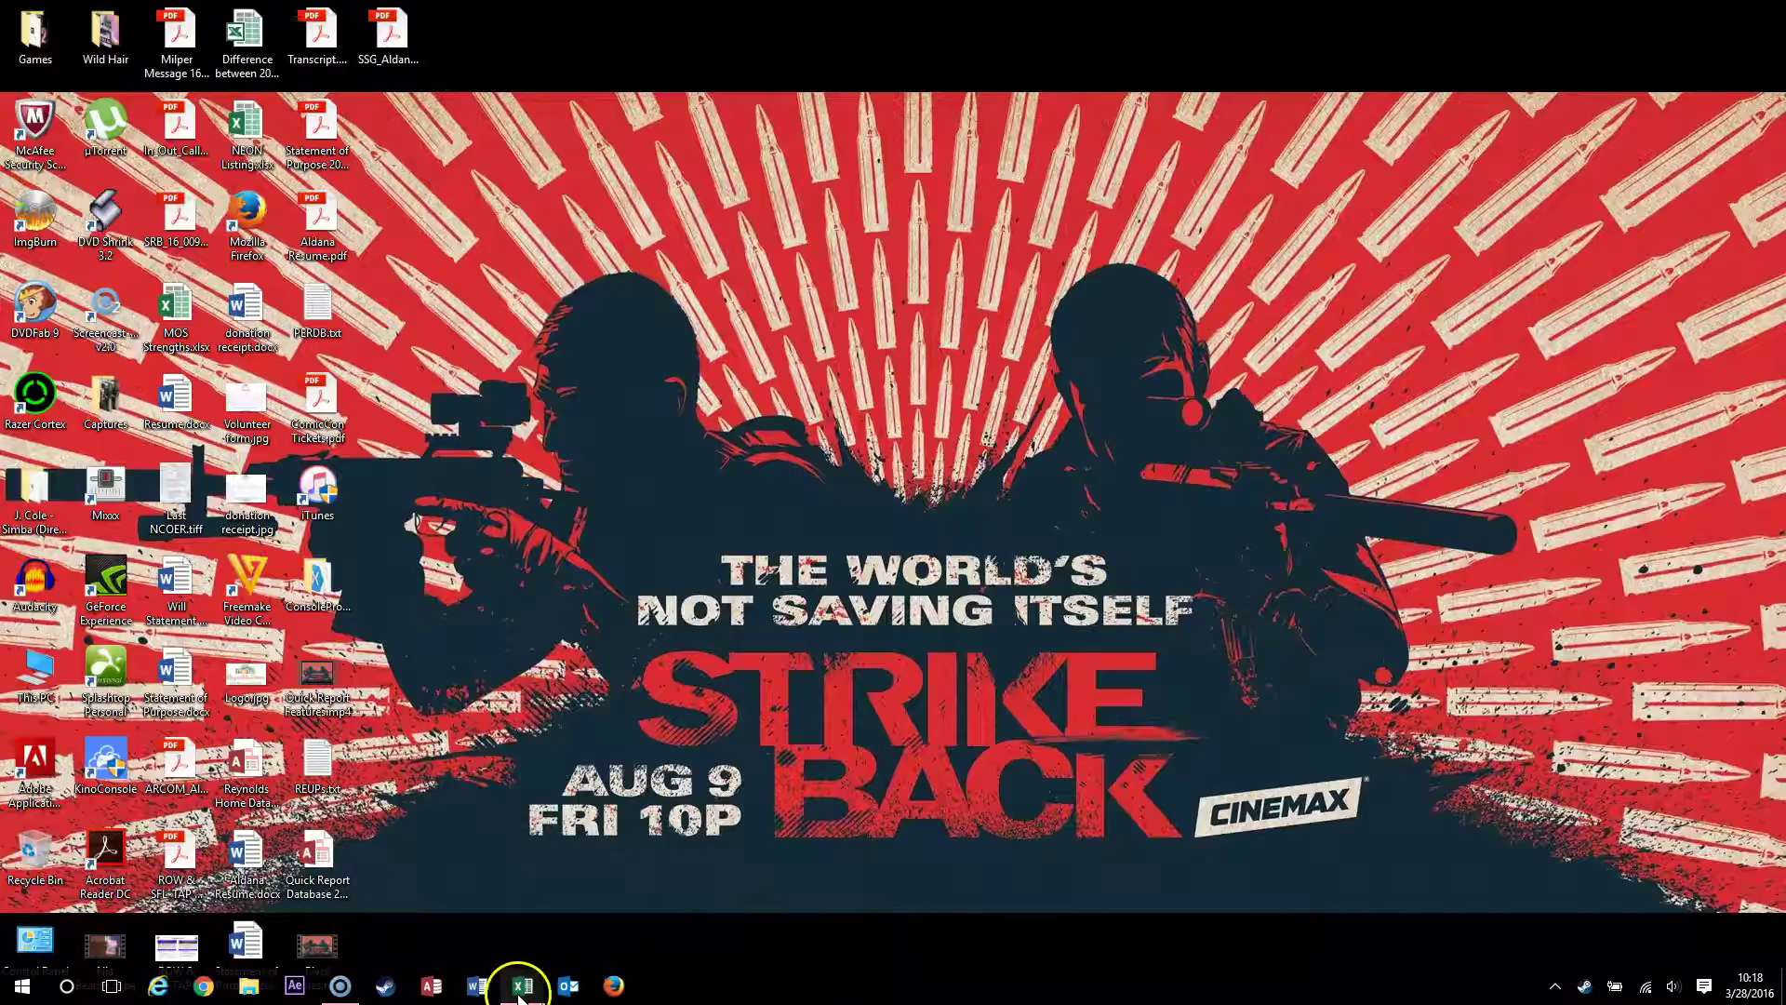
{"action": "left_click", "coordinate": [586, 940]}
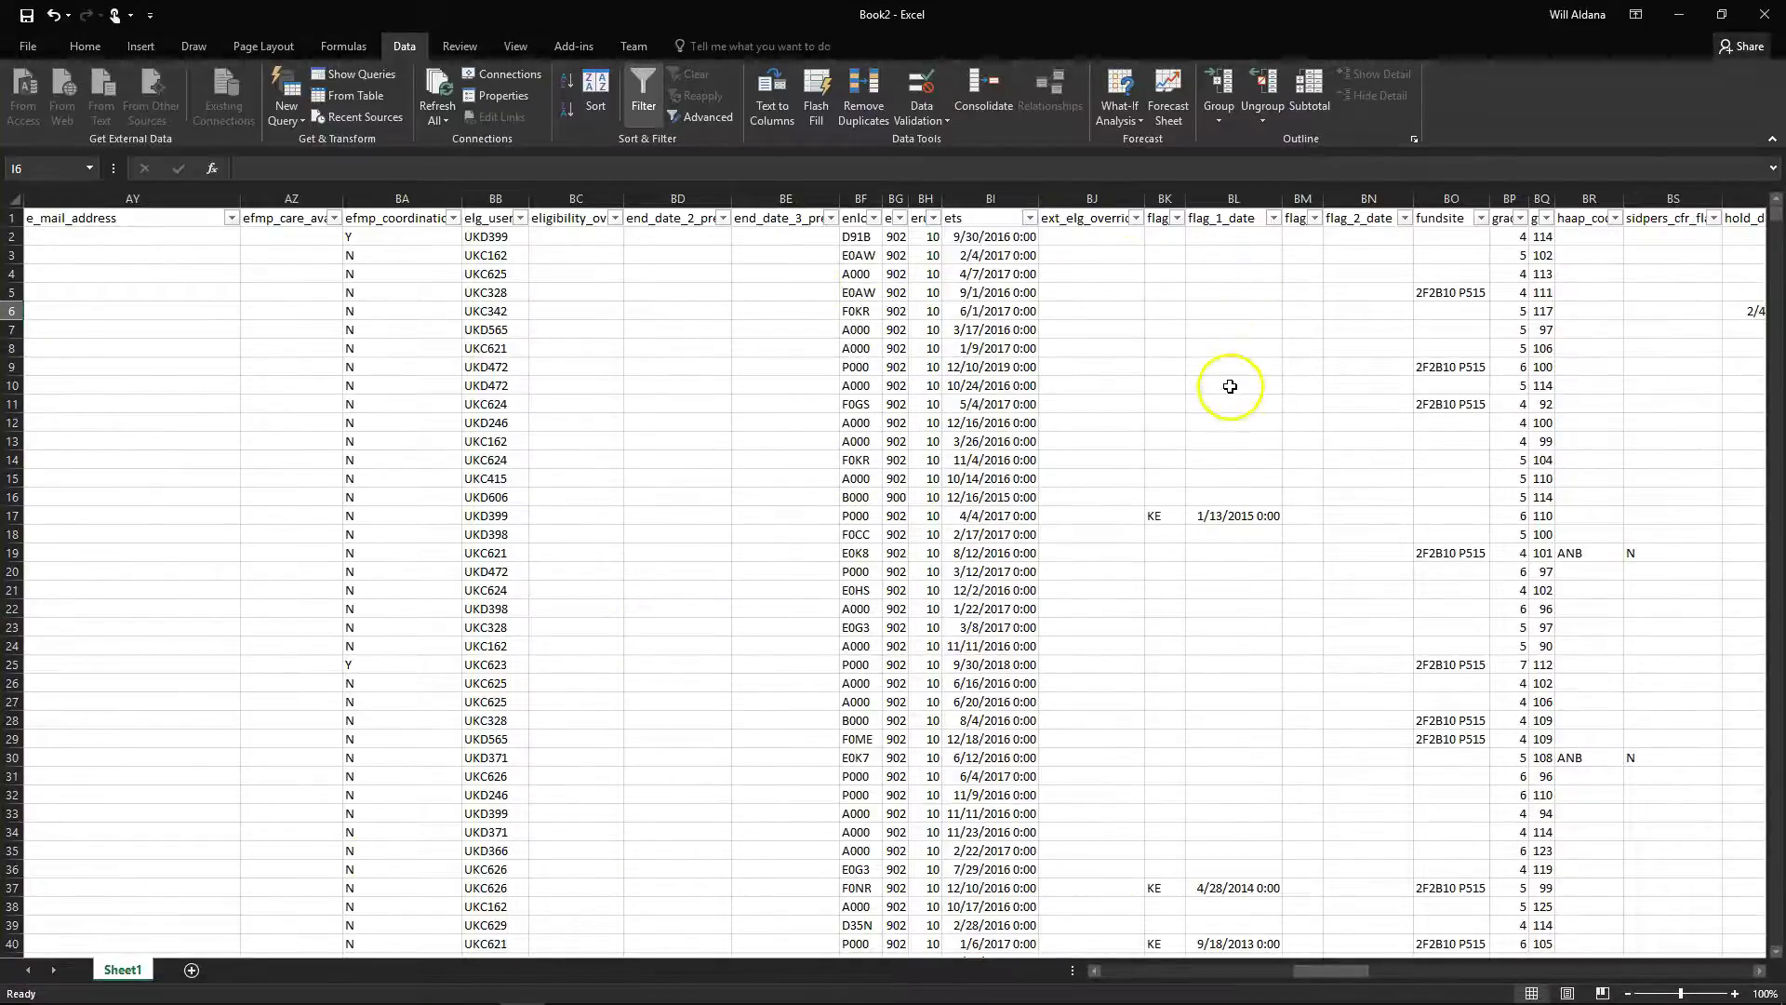
{"action": "scroll", "coordinate": [1205, 567], "scroll_direction": "down", "scroll_amount": 20}
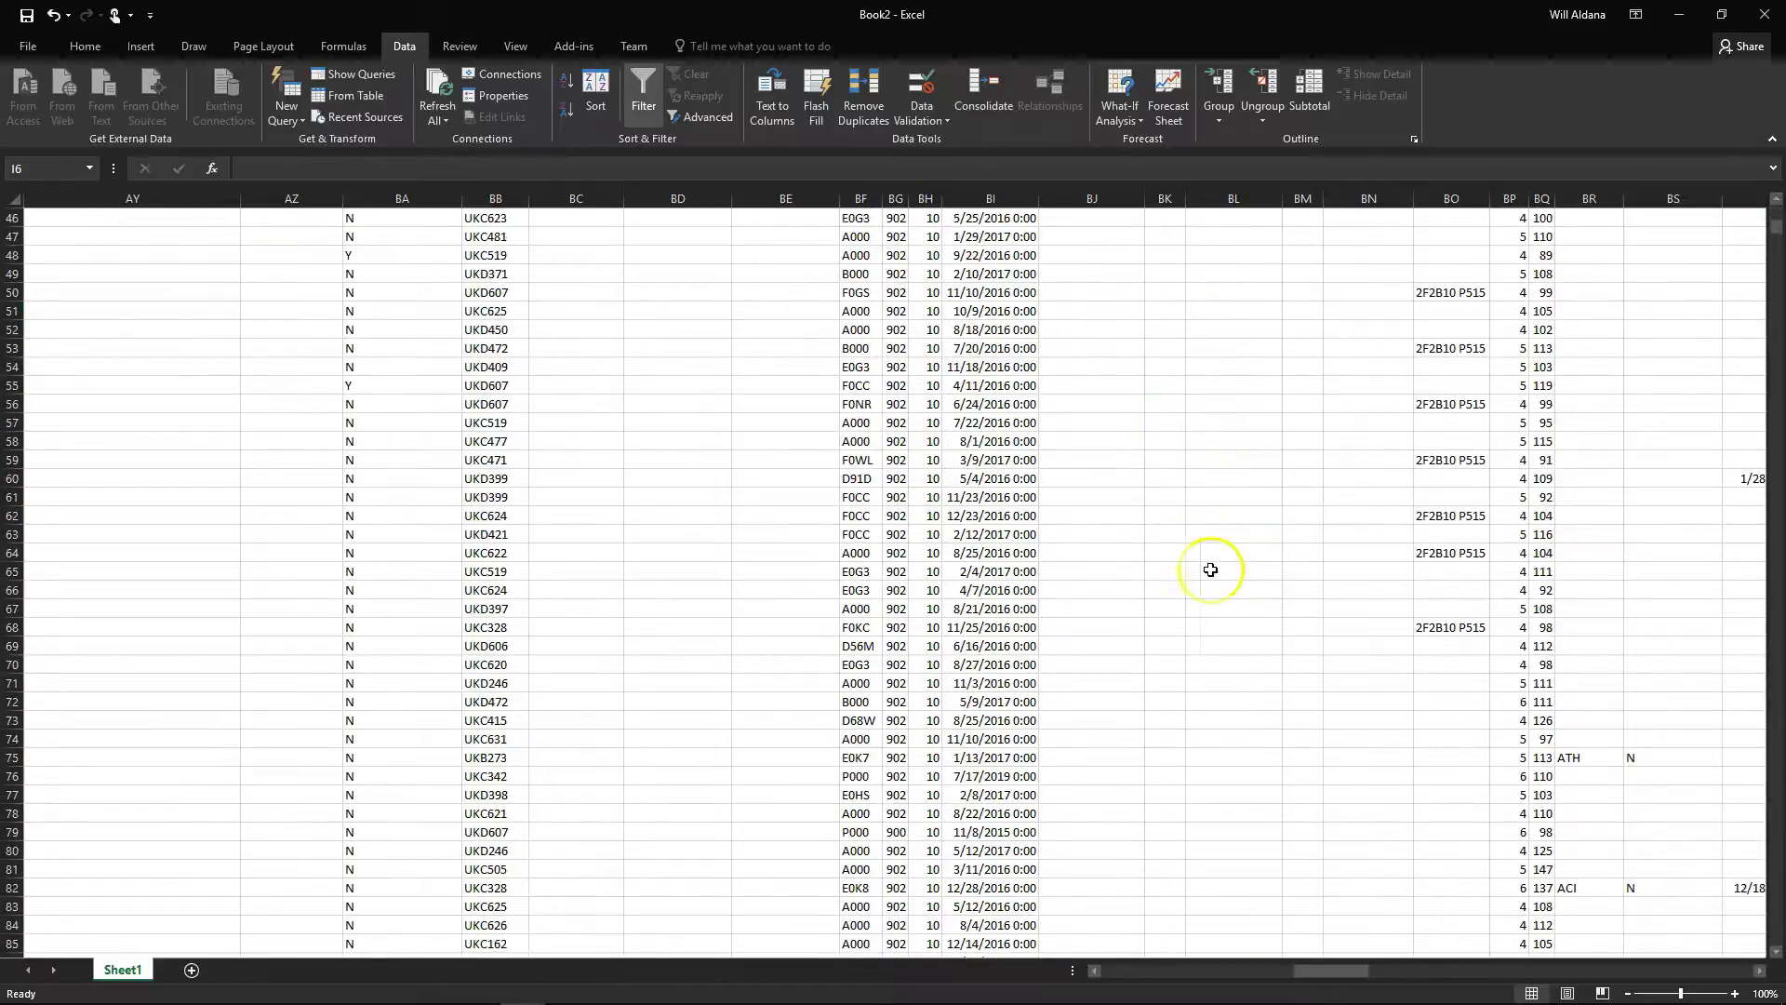
{"action": "scroll", "coordinate": [1190, 558], "scroll_direction": "up", "scroll_amount": 20}
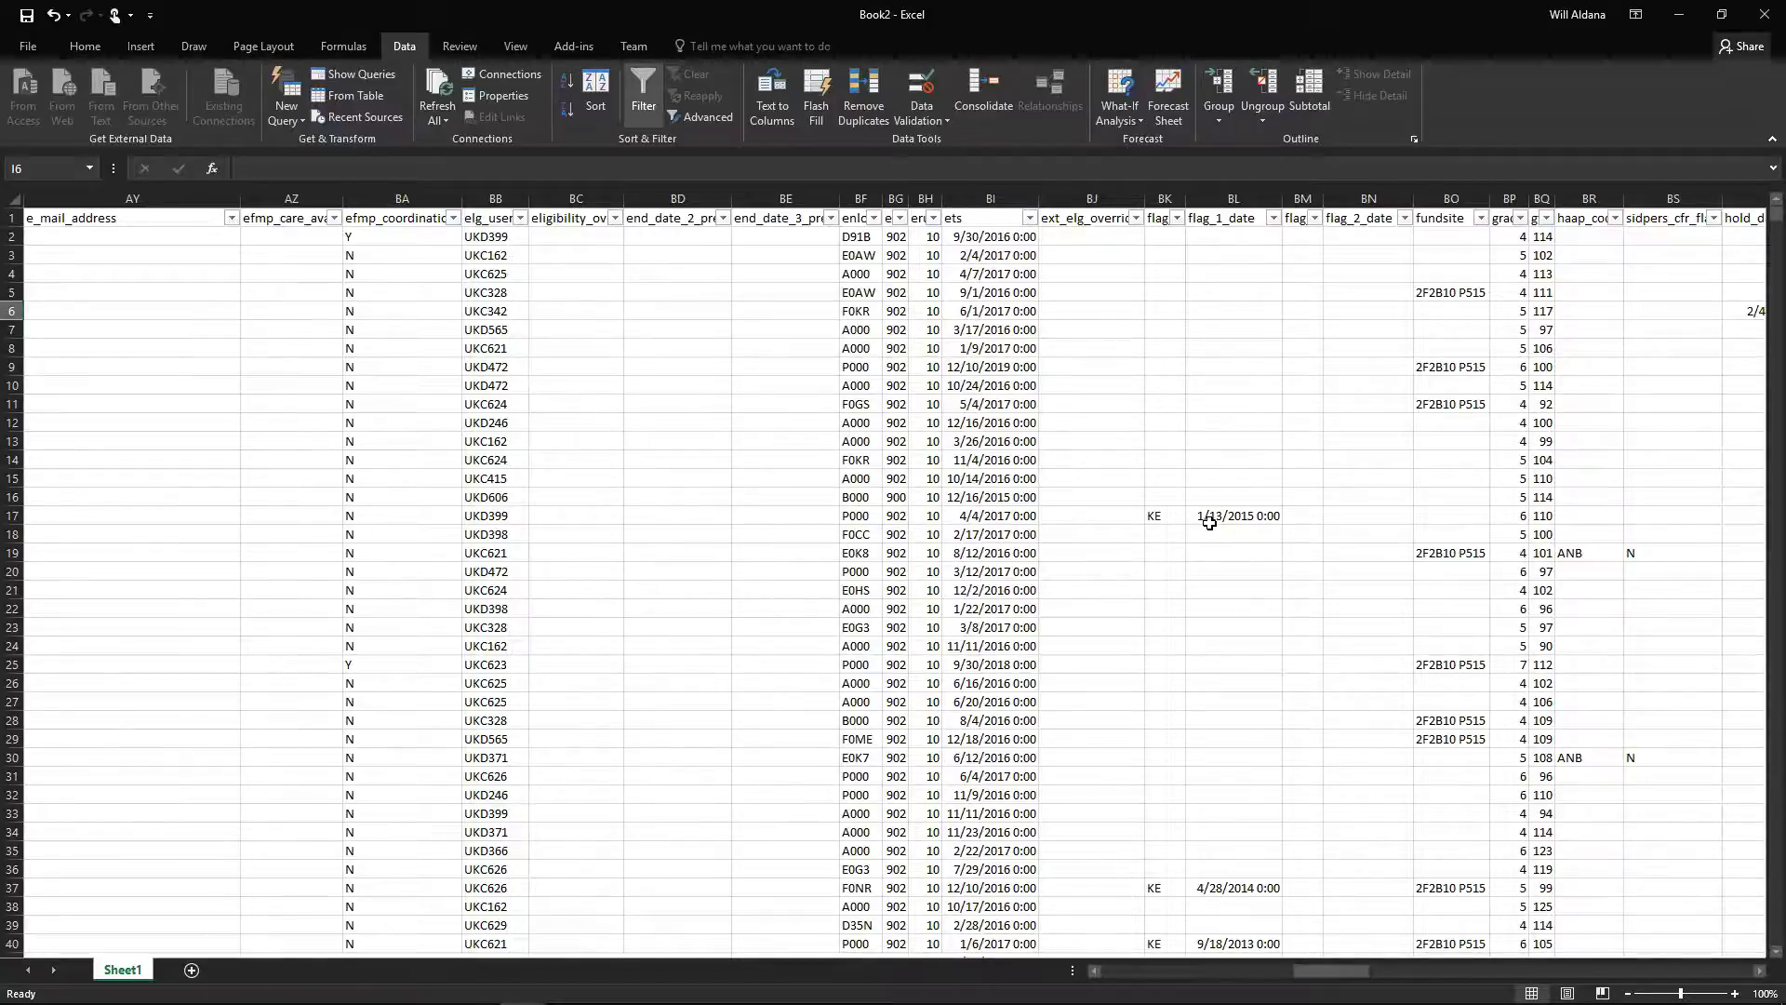
Sort the data by the ets column from oldest to newest
{"action": "left_click", "coordinate": [1029, 218]}
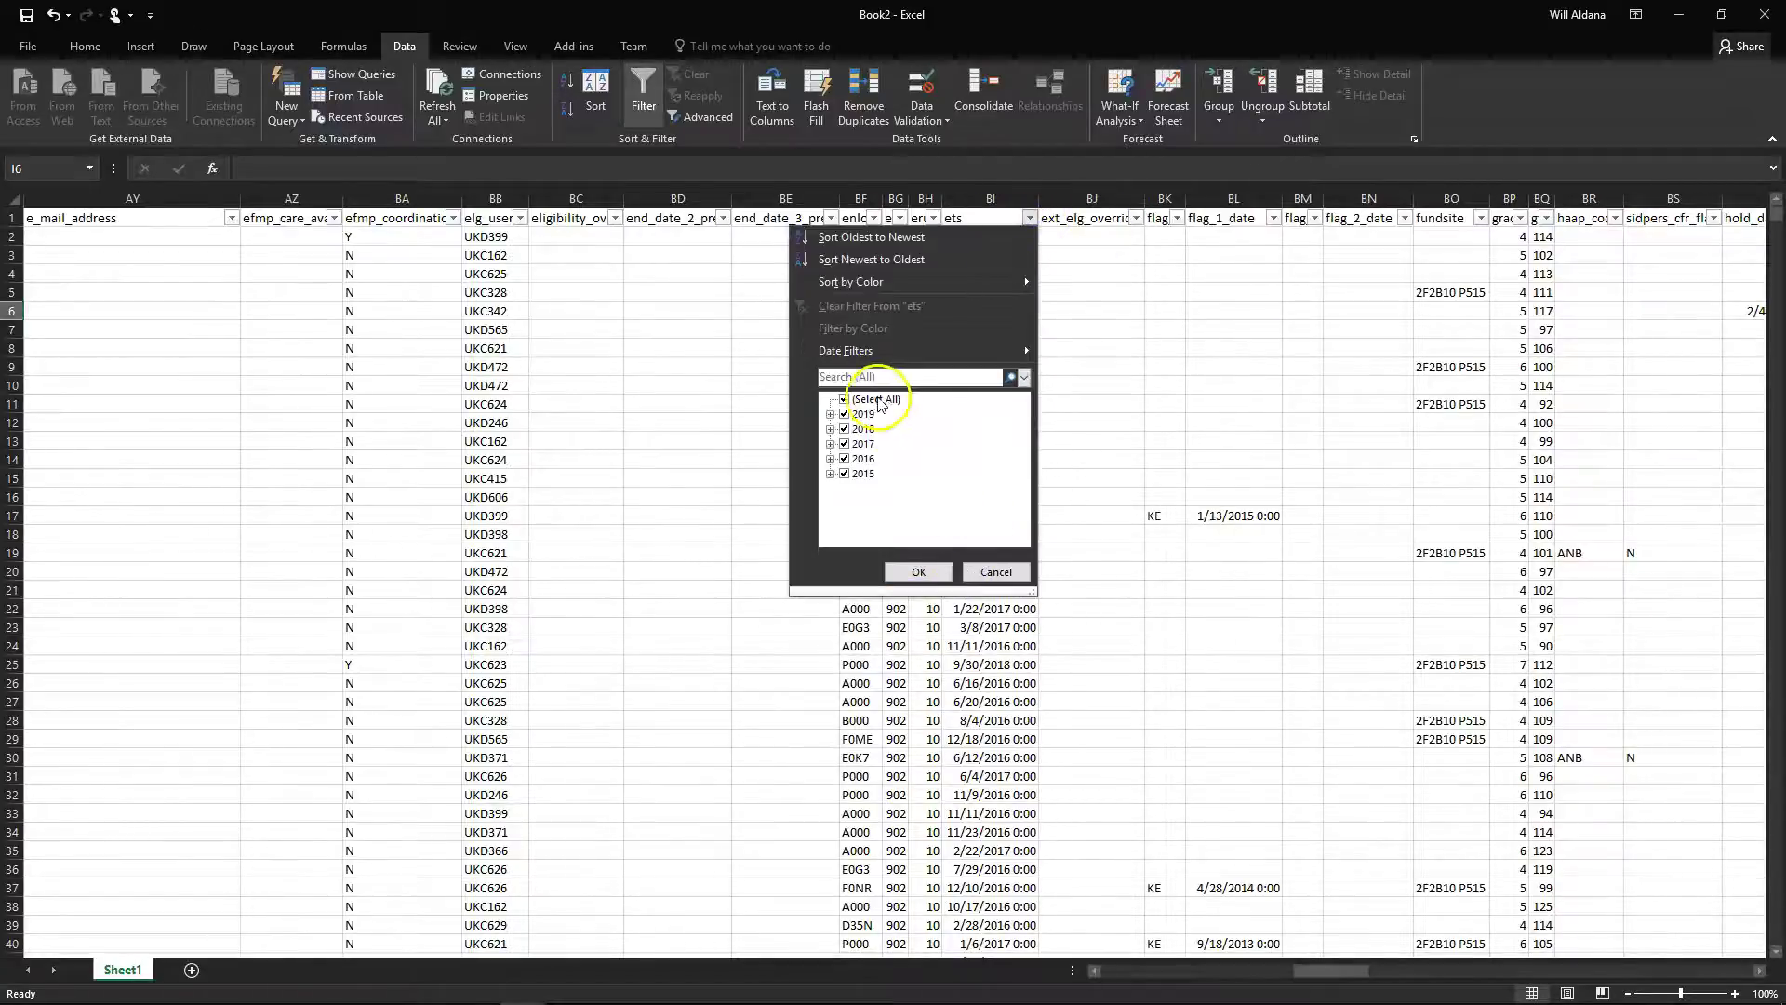
{"action": "left_click", "coordinate": [997, 573]}
{"action": "left_click", "coordinate": [1028, 218]}
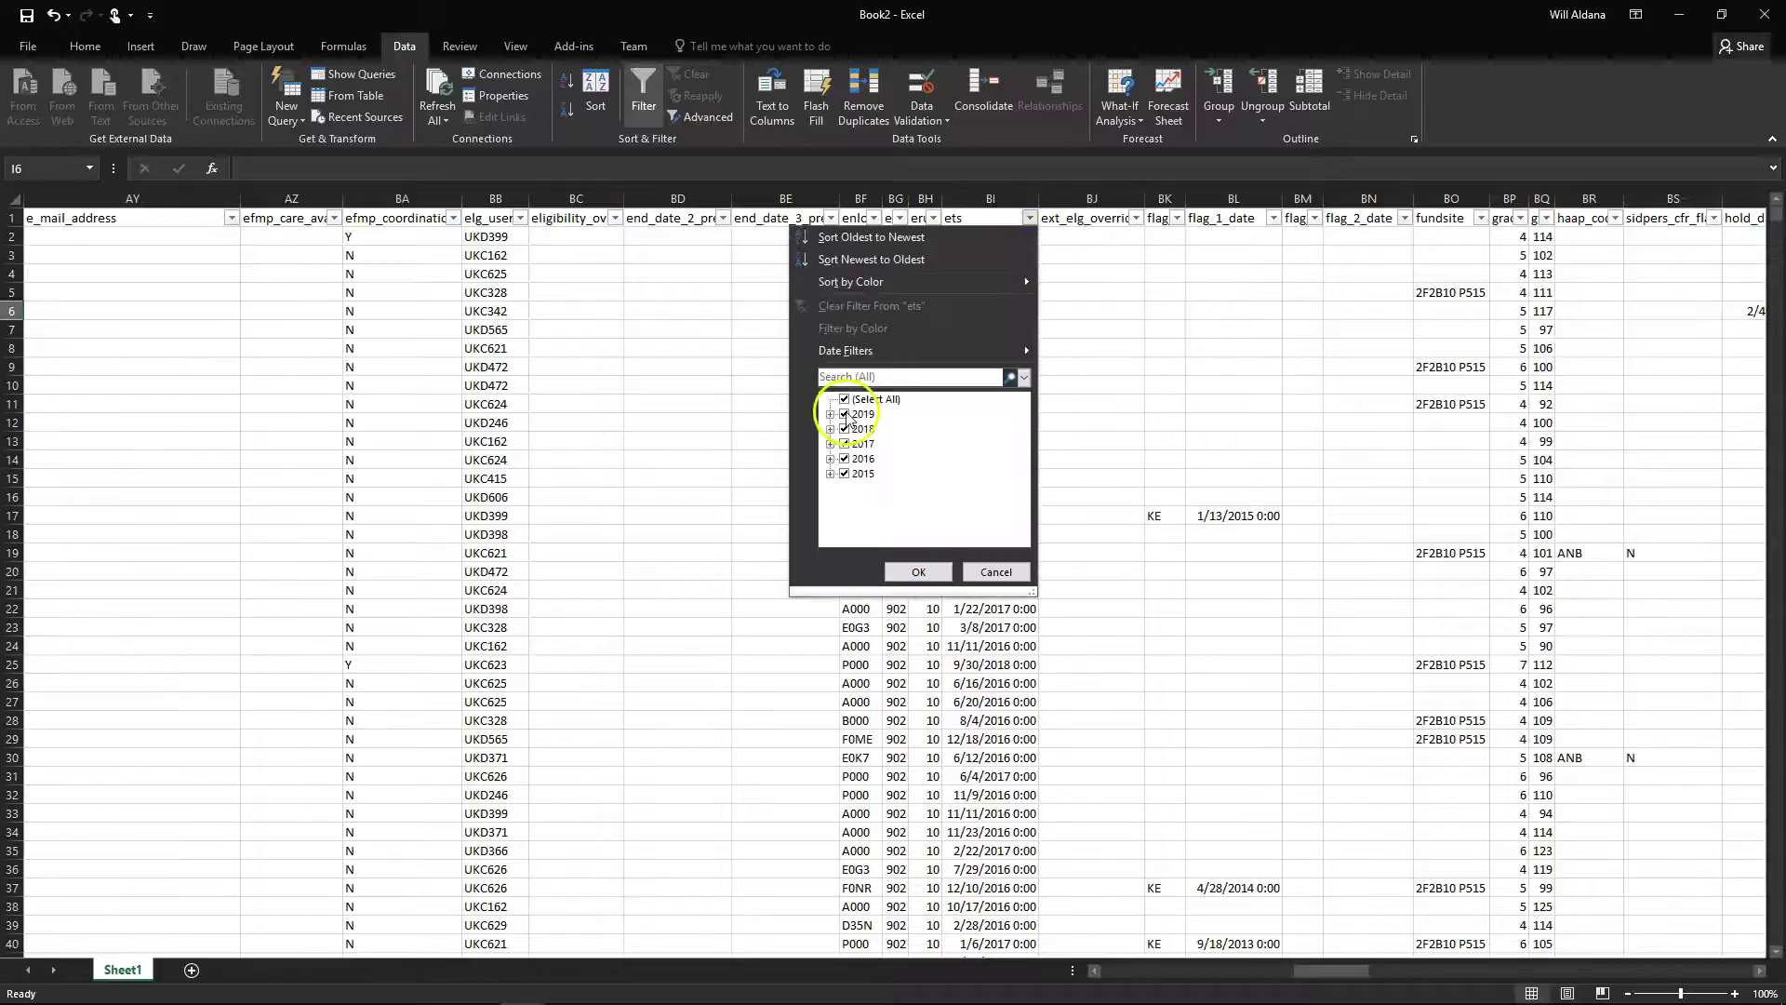
{"action": "left_click", "coordinate": [872, 238]}
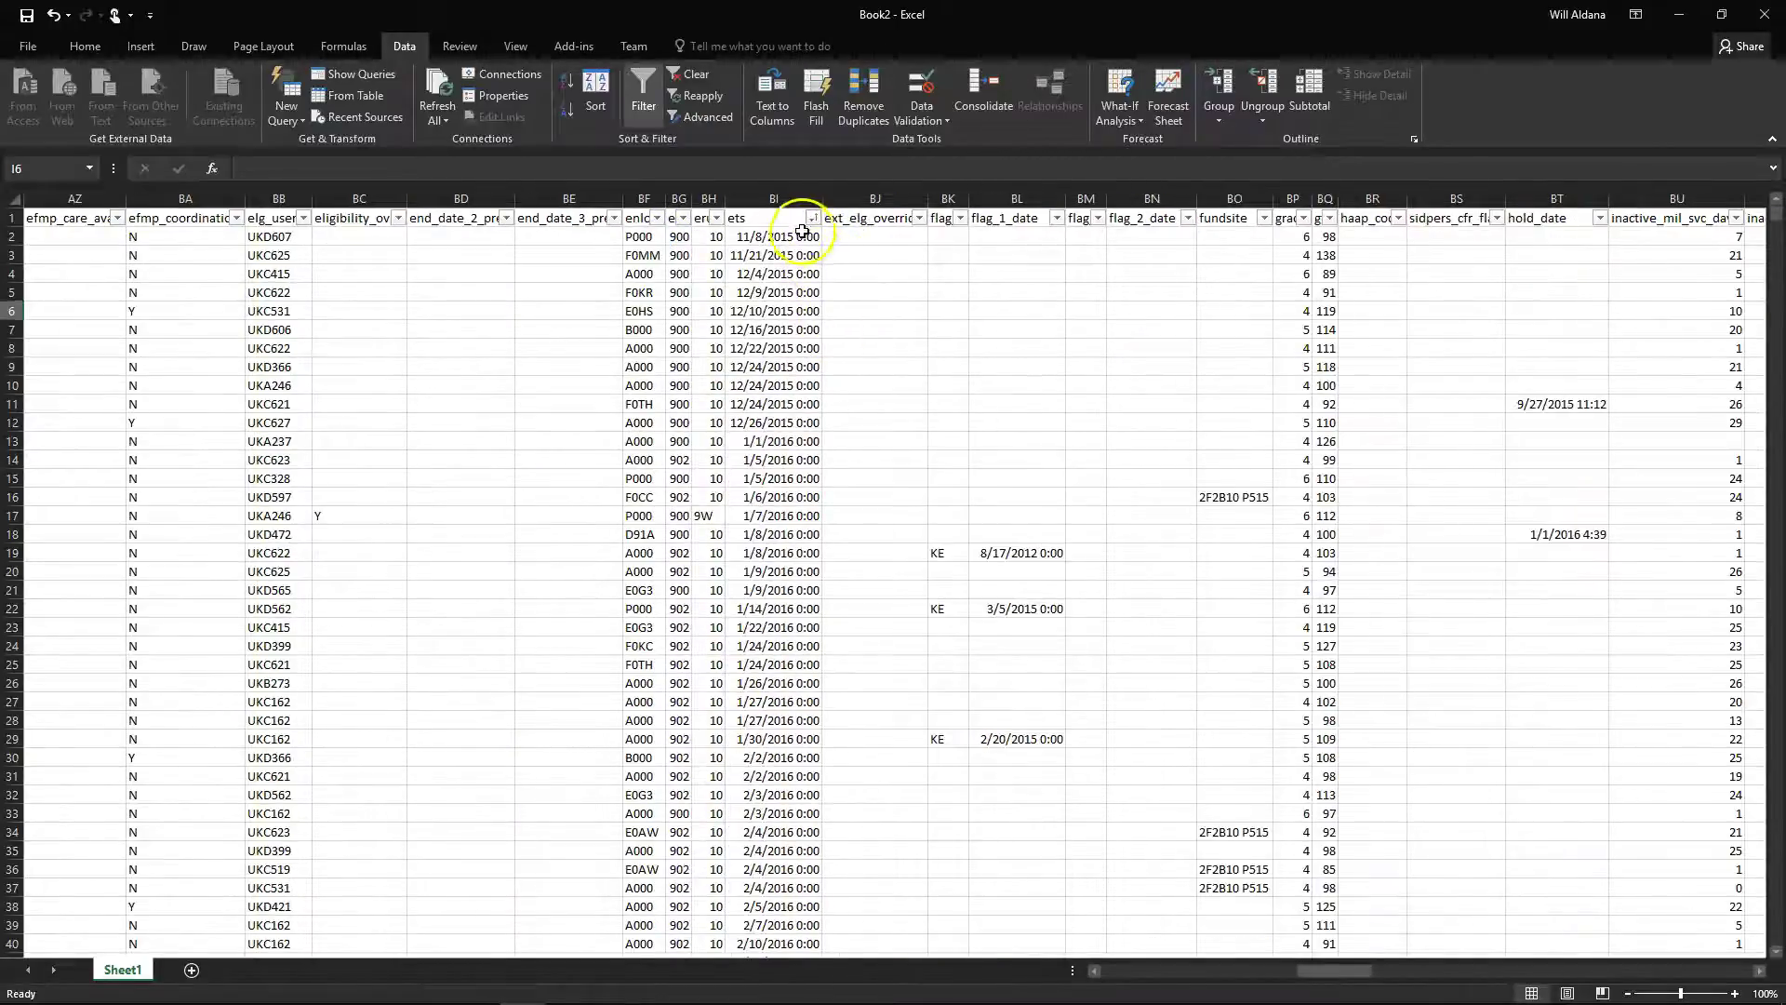
Select all rows below the header with ets dates before 10/1/2016 and cut them from Sheet1
{"action": "scroll", "coordinate": [797, 292], "scroll_direction": "down", "scroll_amount": 20}
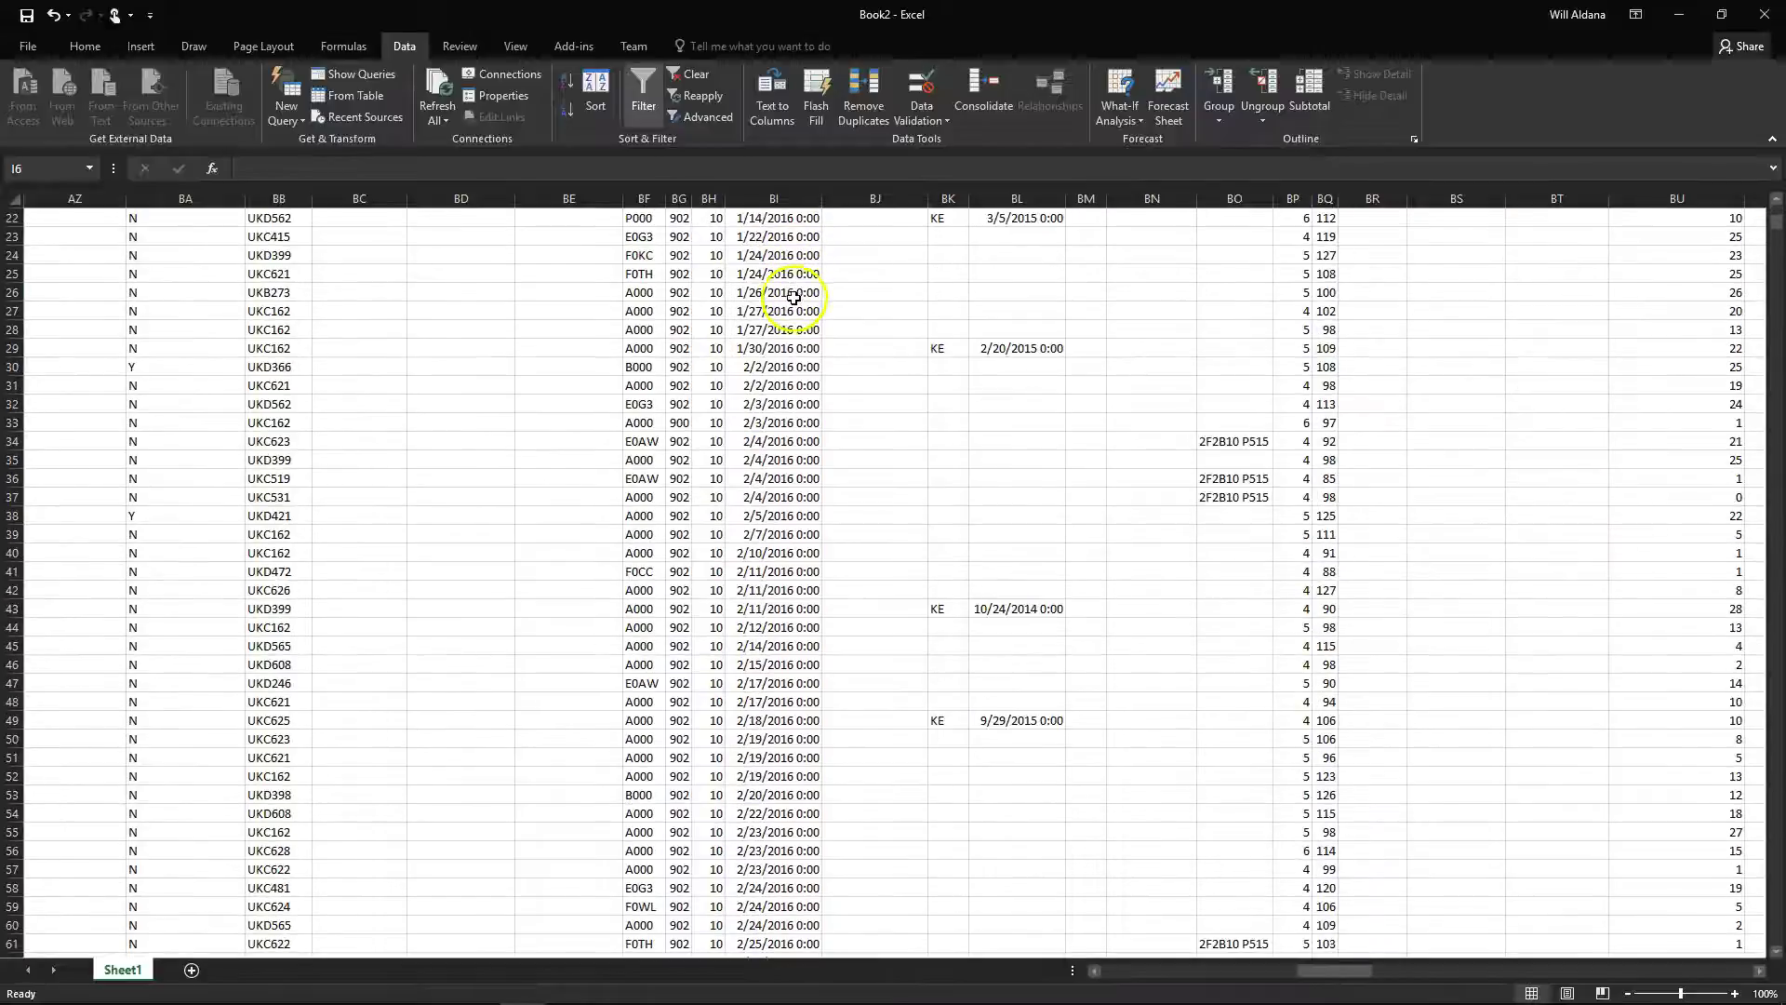
{"action": "scroll", "coordinate": [798, 428], "scroll_direction": "down", "scroll_amount": 7}
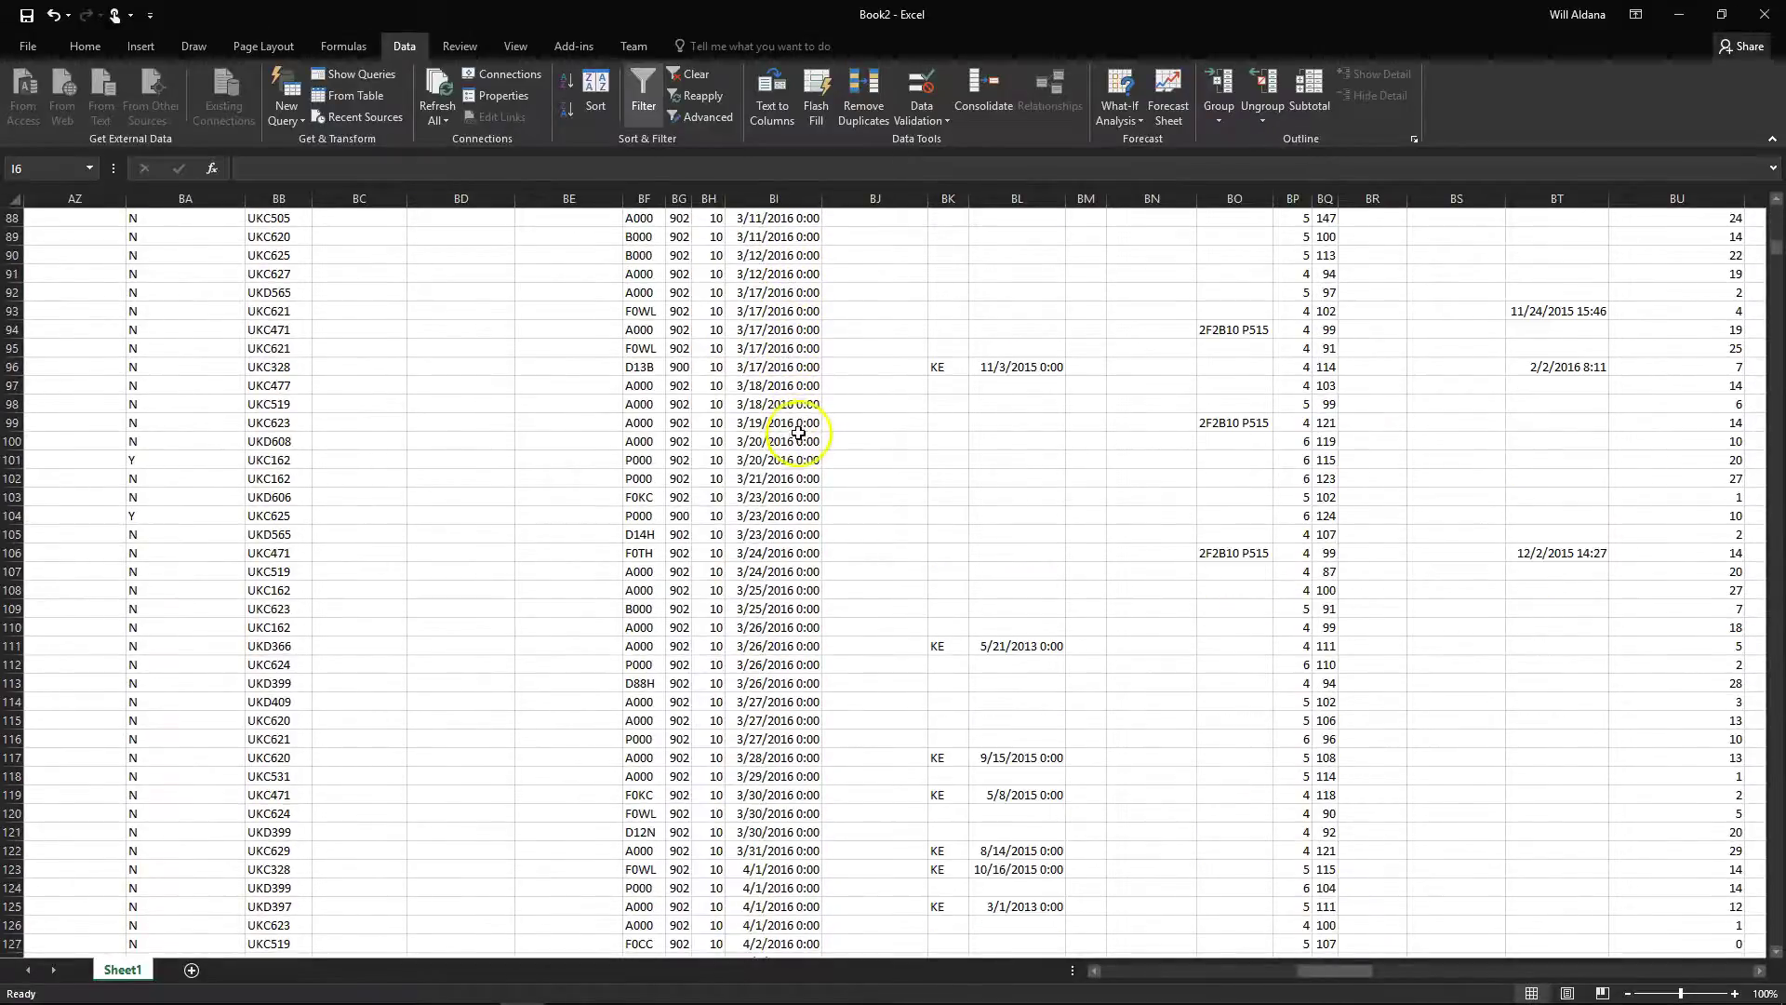
{"action": "scroll", "coordinate": [794, 432], "scroll_direction": "up", "scroll_amount": 7}
{"action": "scroll", "coordinate": [795, 429], "scroll_direction": "up", "scroll_amount": 20}
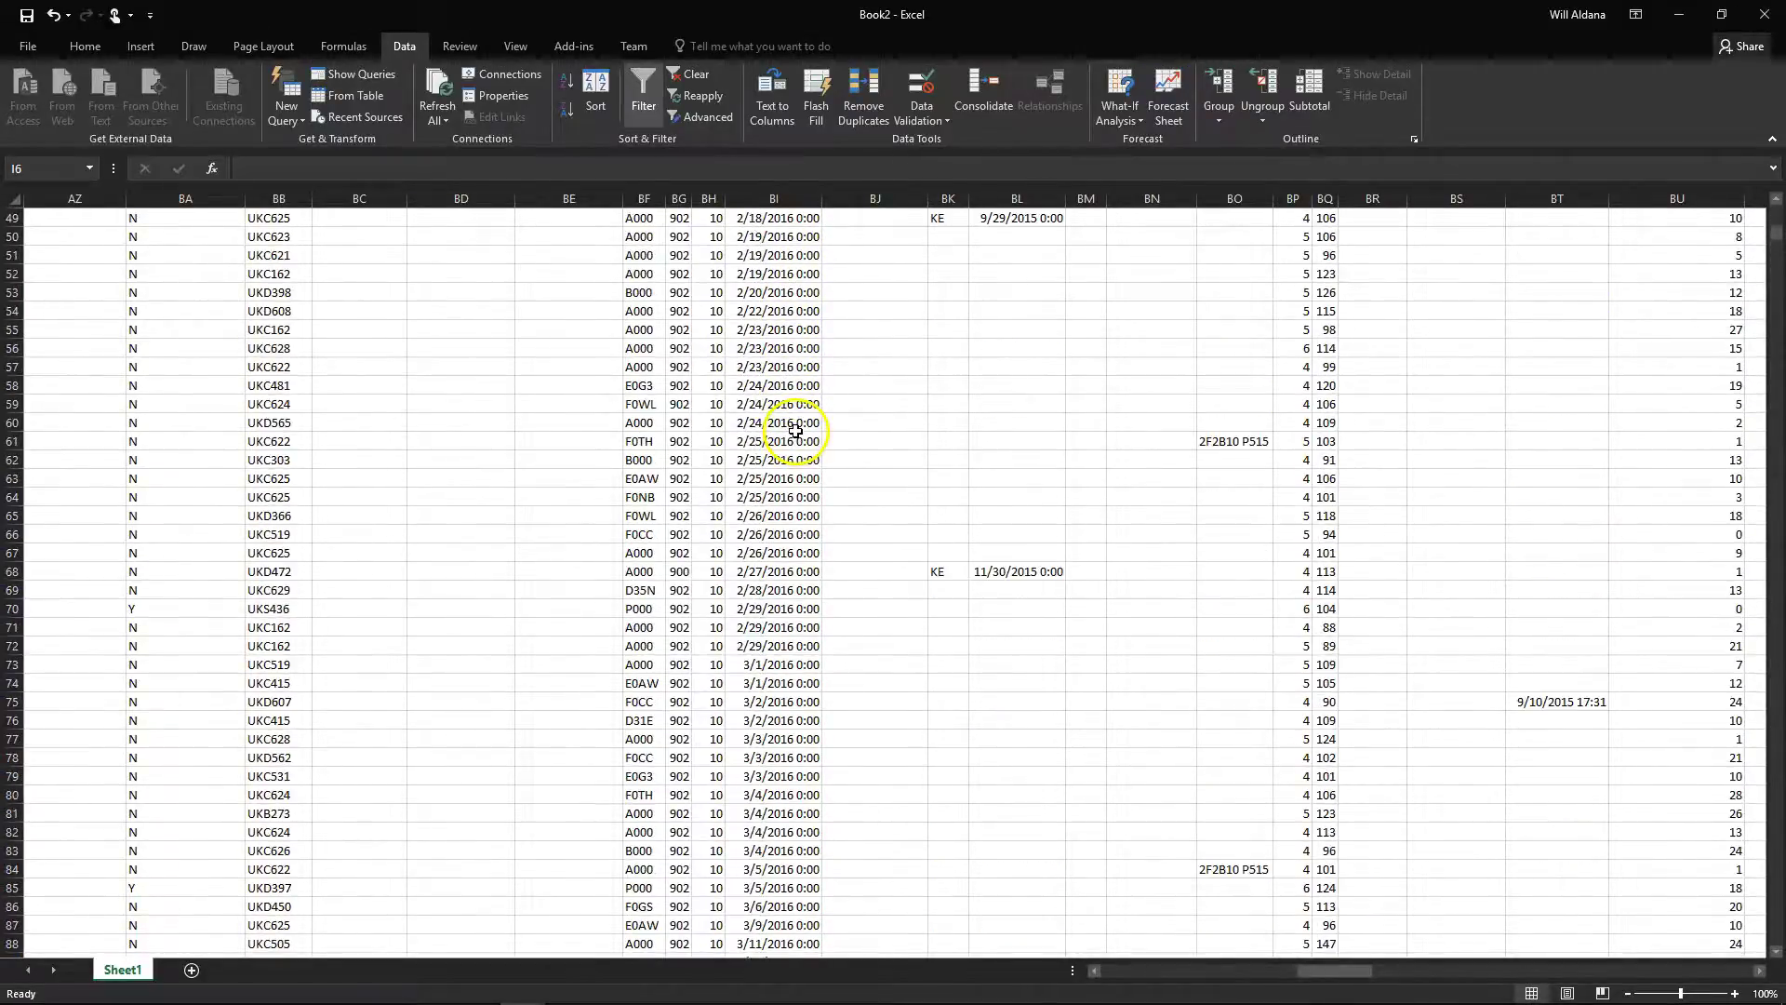
{"action": "scroll", "coordinate": [790, 405], "scroll_direction": "up", "scroll_amount": 4}
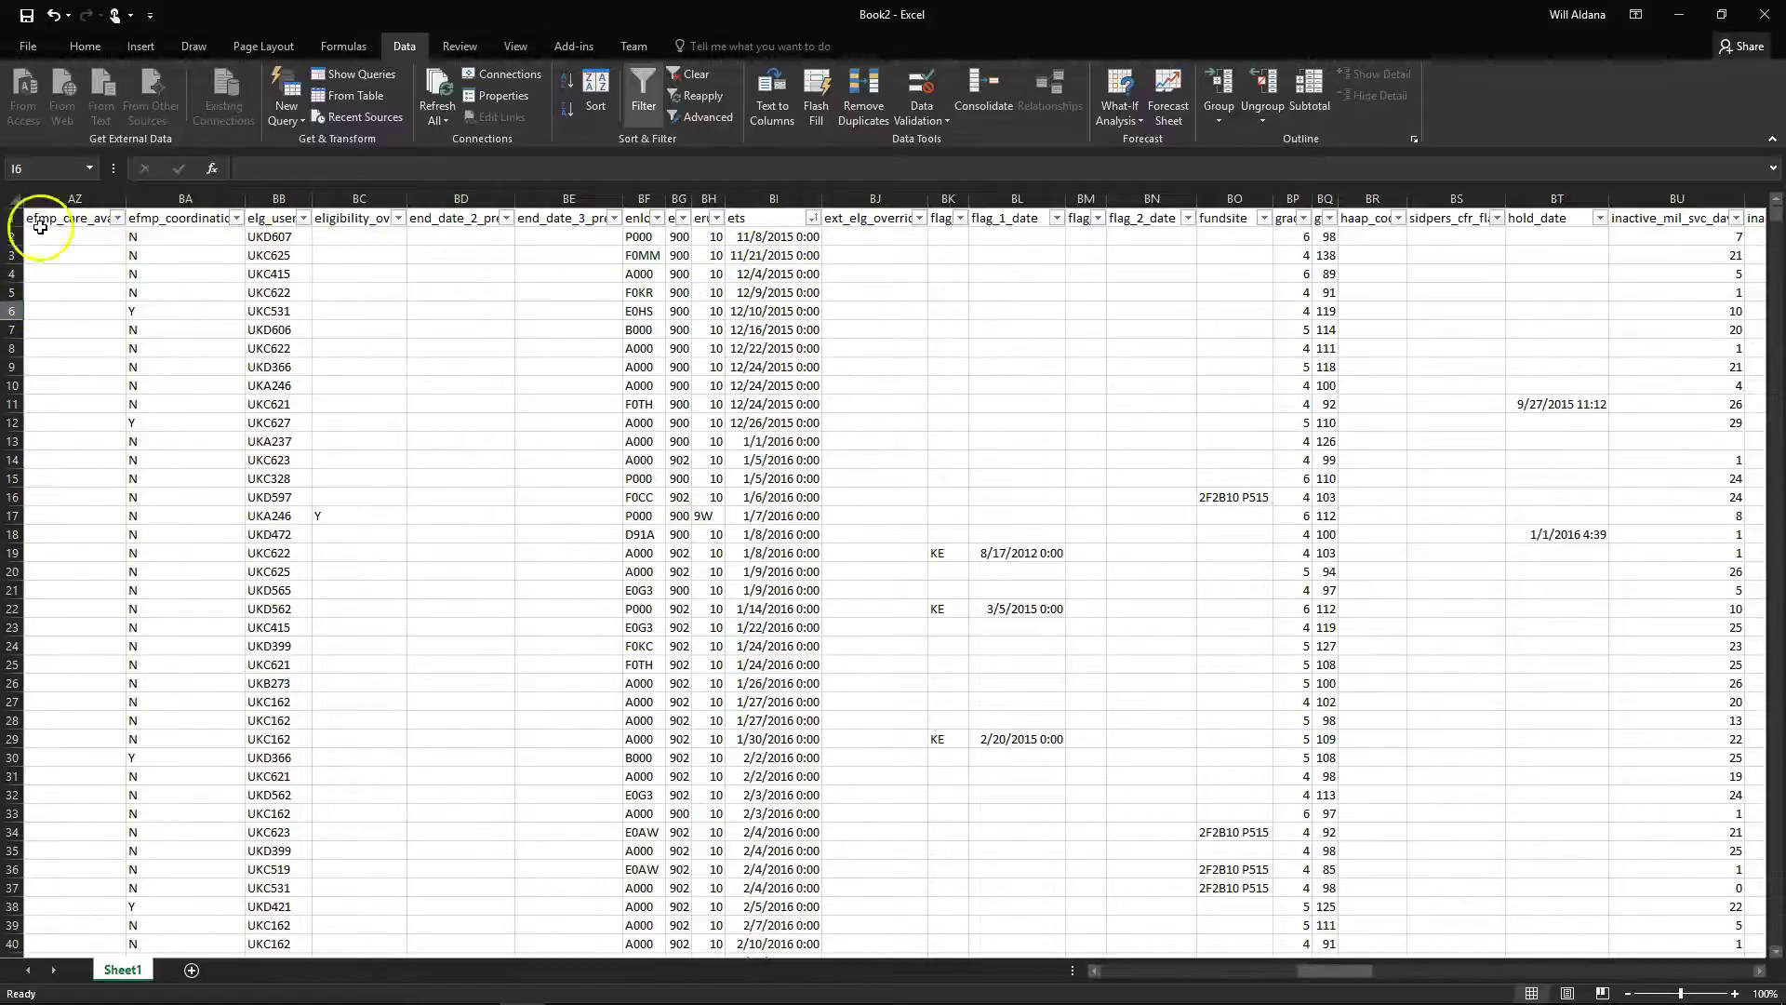
{"action": "left_click_drag", "start_coordinate": [13, 237], "coordinate": [1014, 749]}
{"action": "left_click_drag", "start_coordinate": [1775, 436], "coordinate": [1778, 200]}
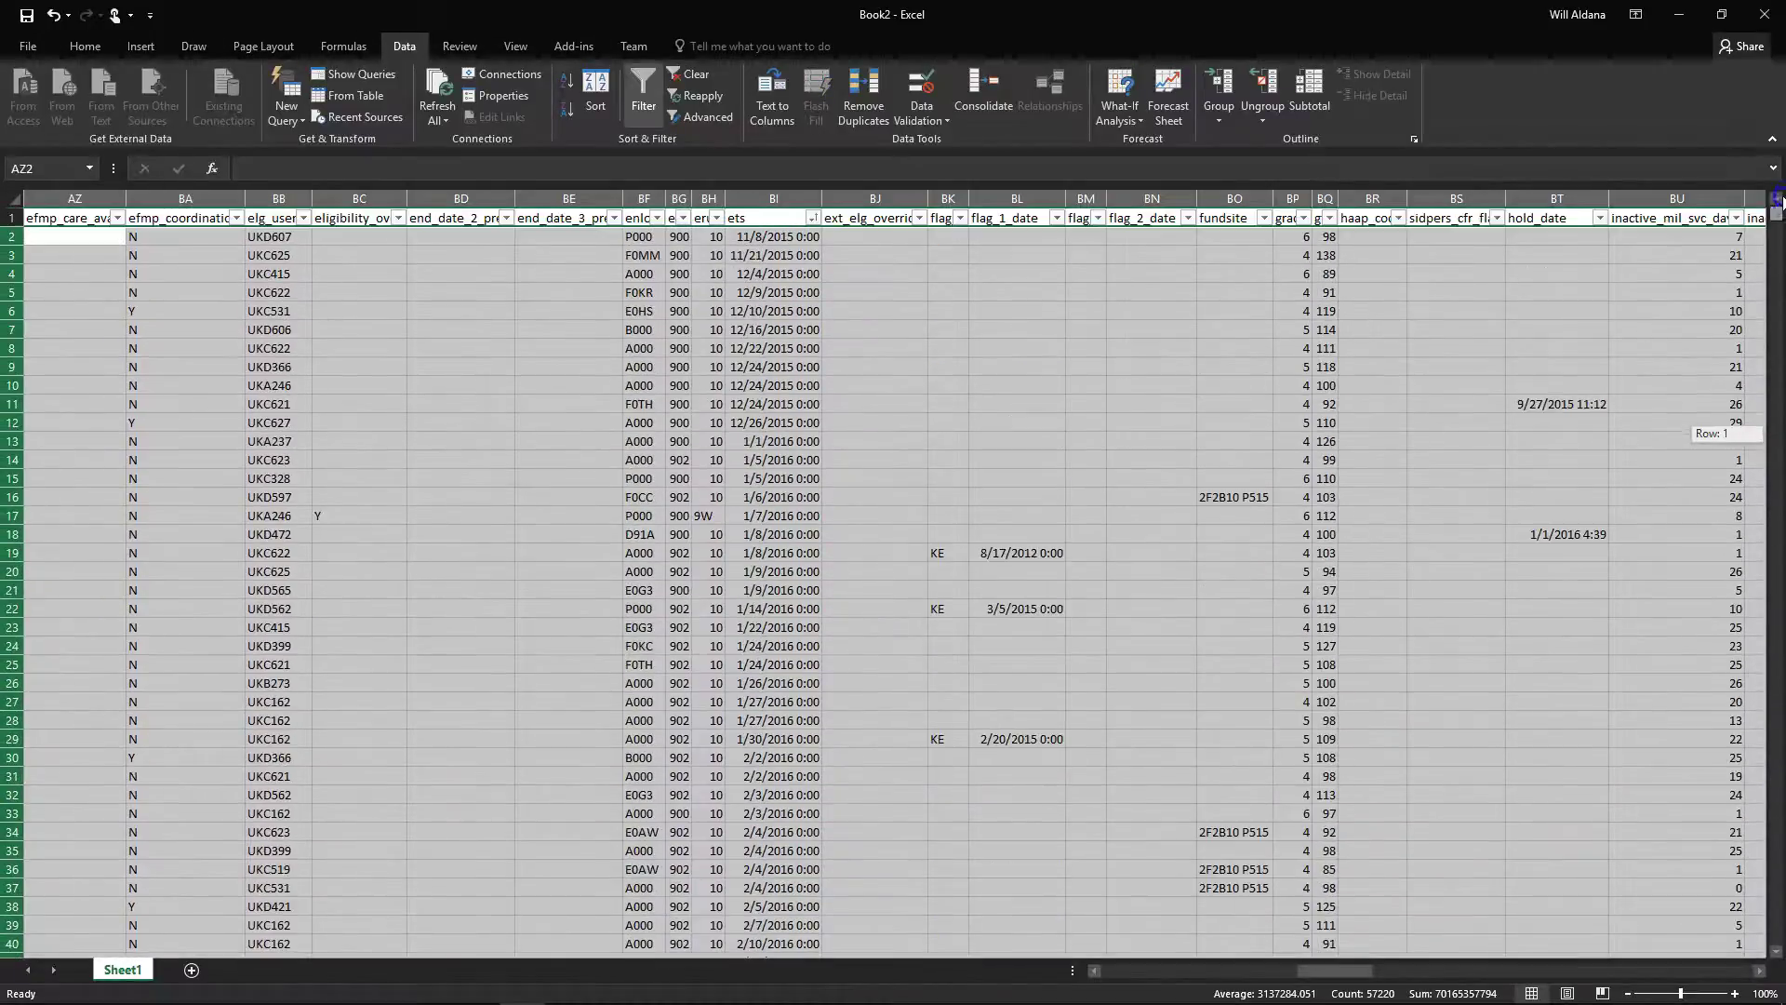
{"action": "right_click", "coordinate": [795, 491]}
{"action": "left_click", "coordinate": [869, 520]}
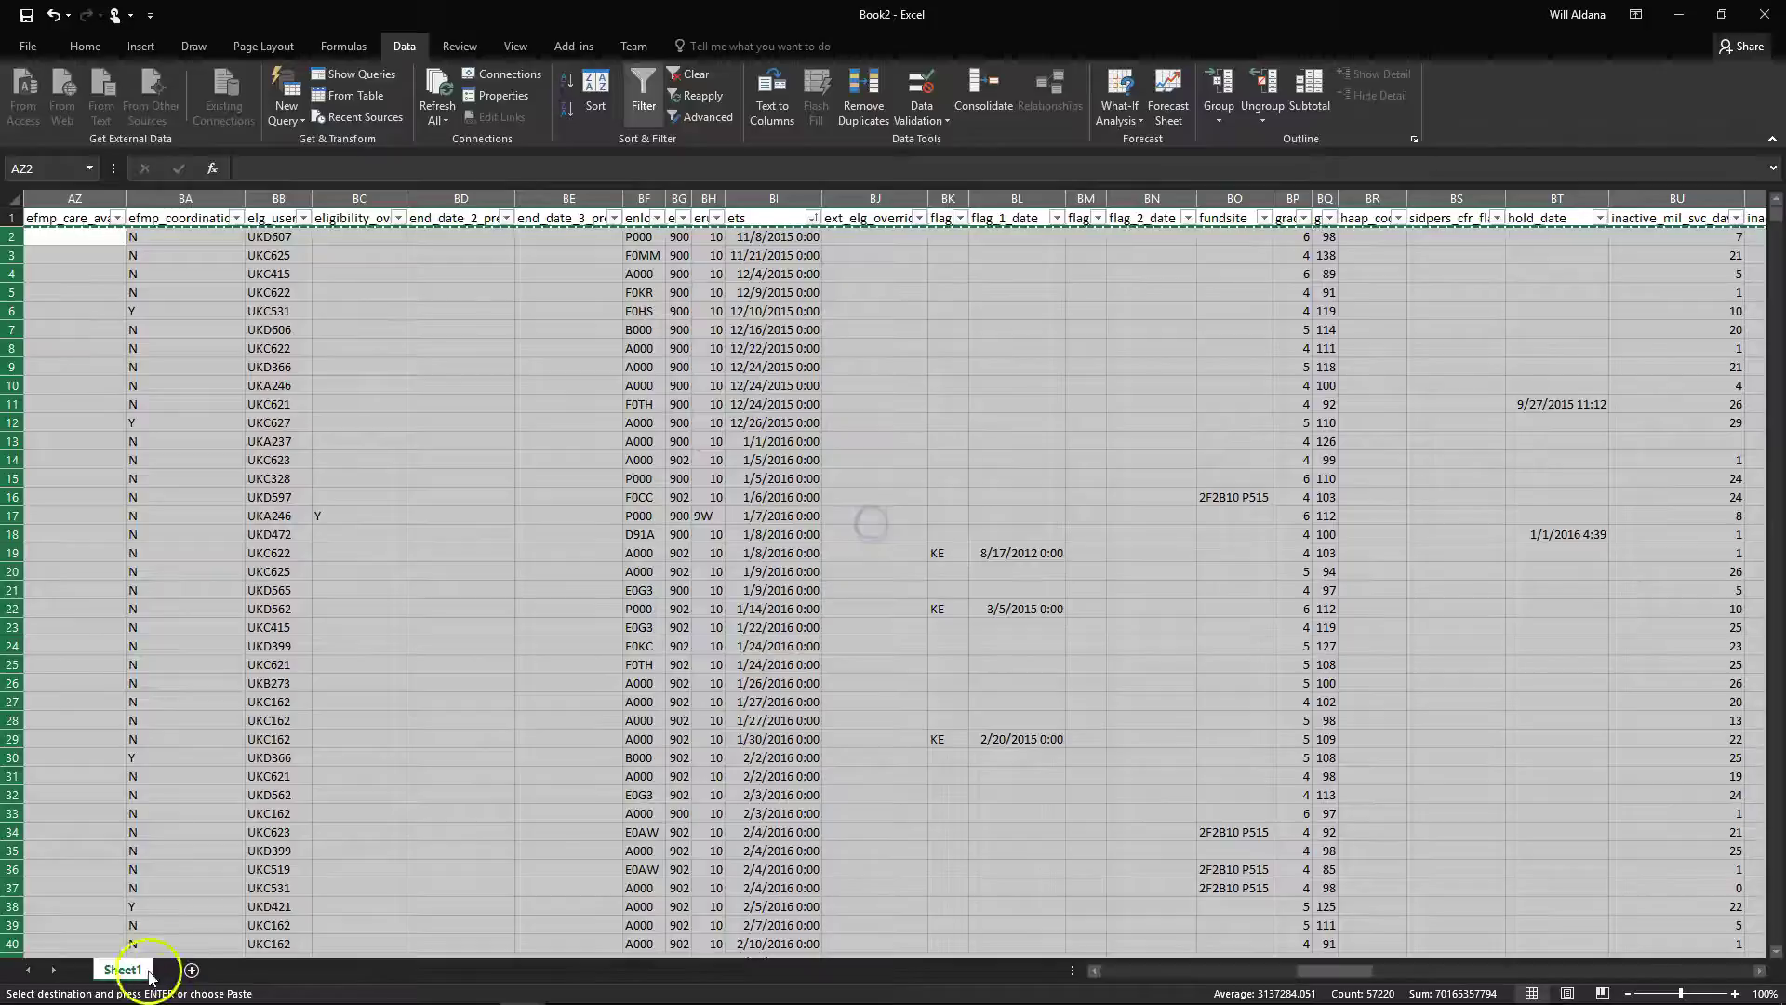
{"action": "right_click", "coordinate": [811, 444]}
{"action": "left_click", "coordinate": [878, 458]}
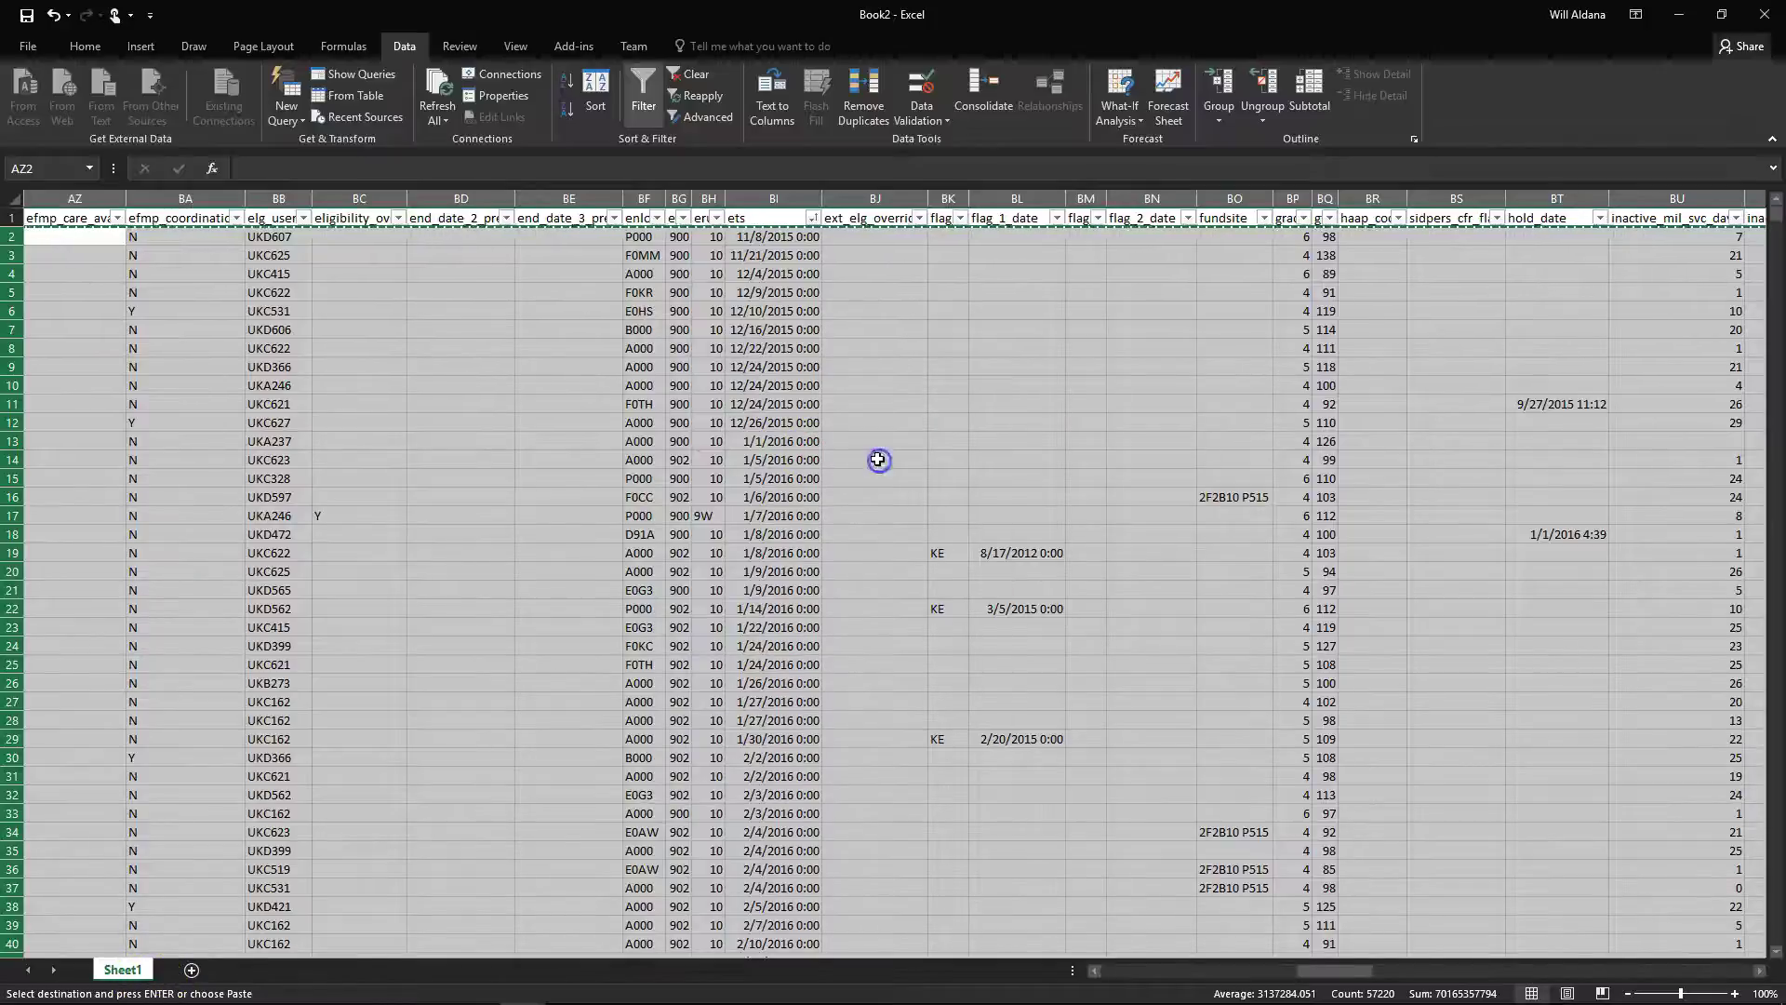
Add a new worksheet and paste the cut rows into it starting at cell A2
{"action": "left_click", "coordinate": [191, 970]}
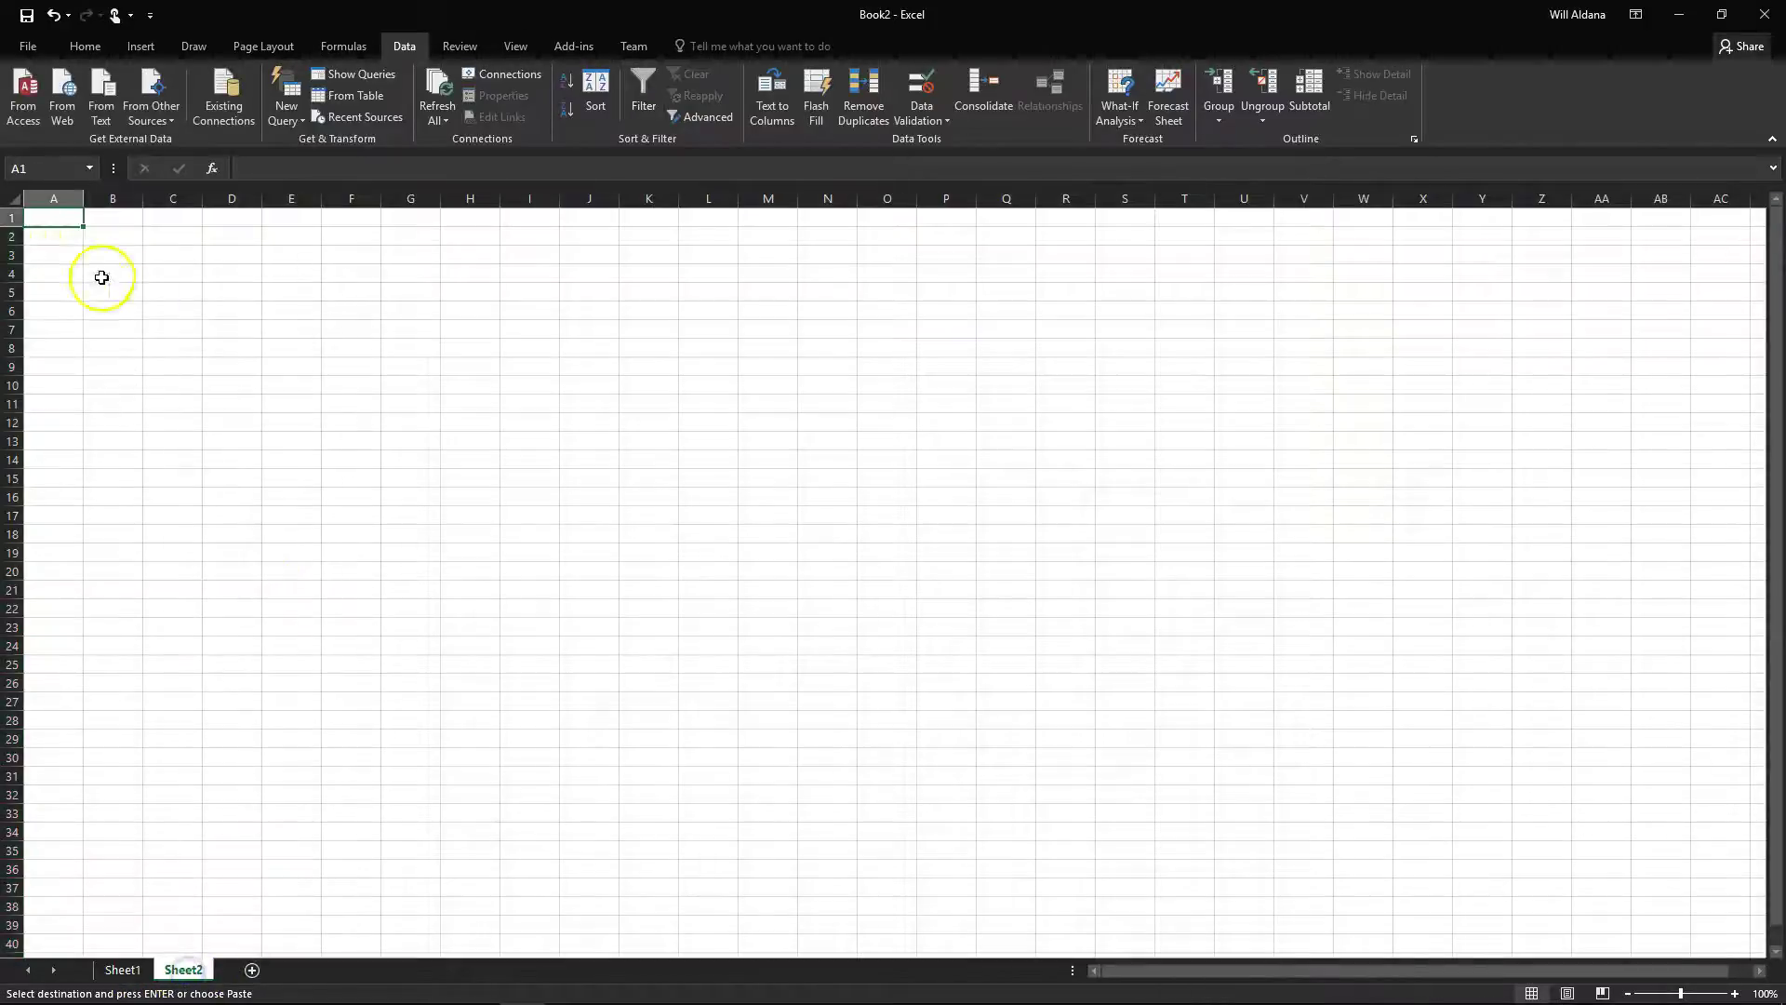
{"action": "right_click", "coordinate": [48, 233]}
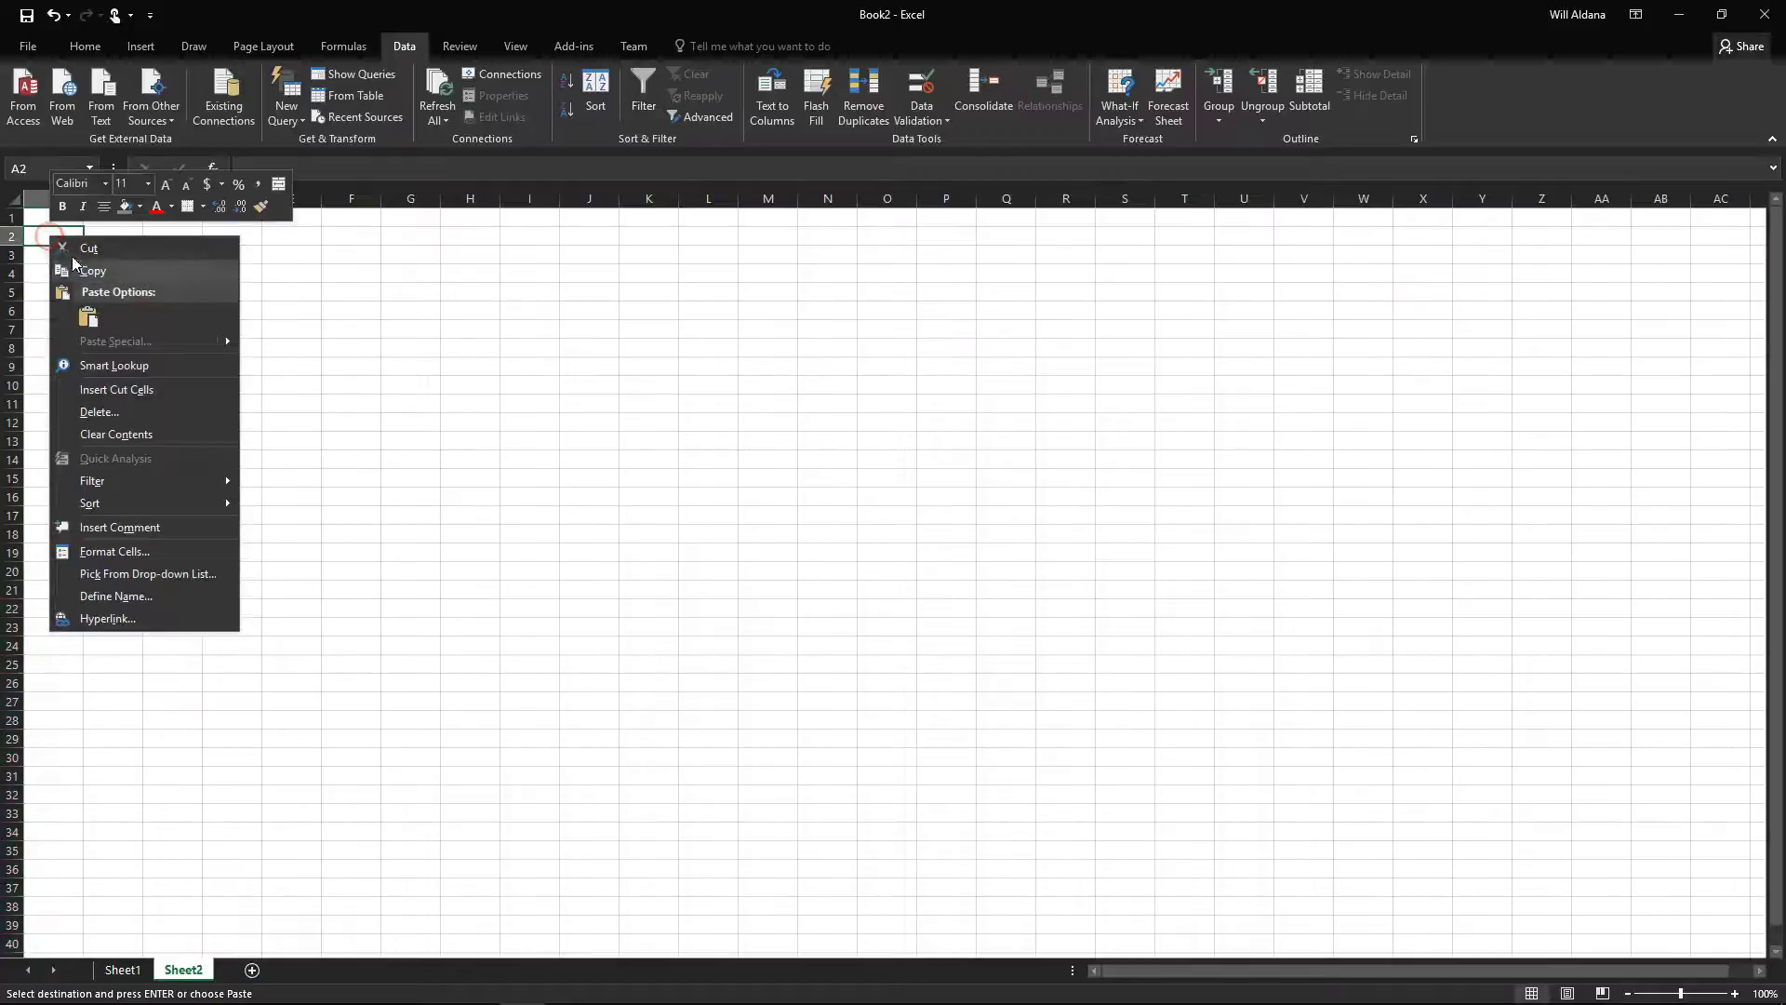
{"action": "left_click", "coordinate": [89, 316]}
Delete the emptied rows on Sheet1 so the remaining records start directly below the header
{"action": "left_click", "coordinate": [121, 969]}
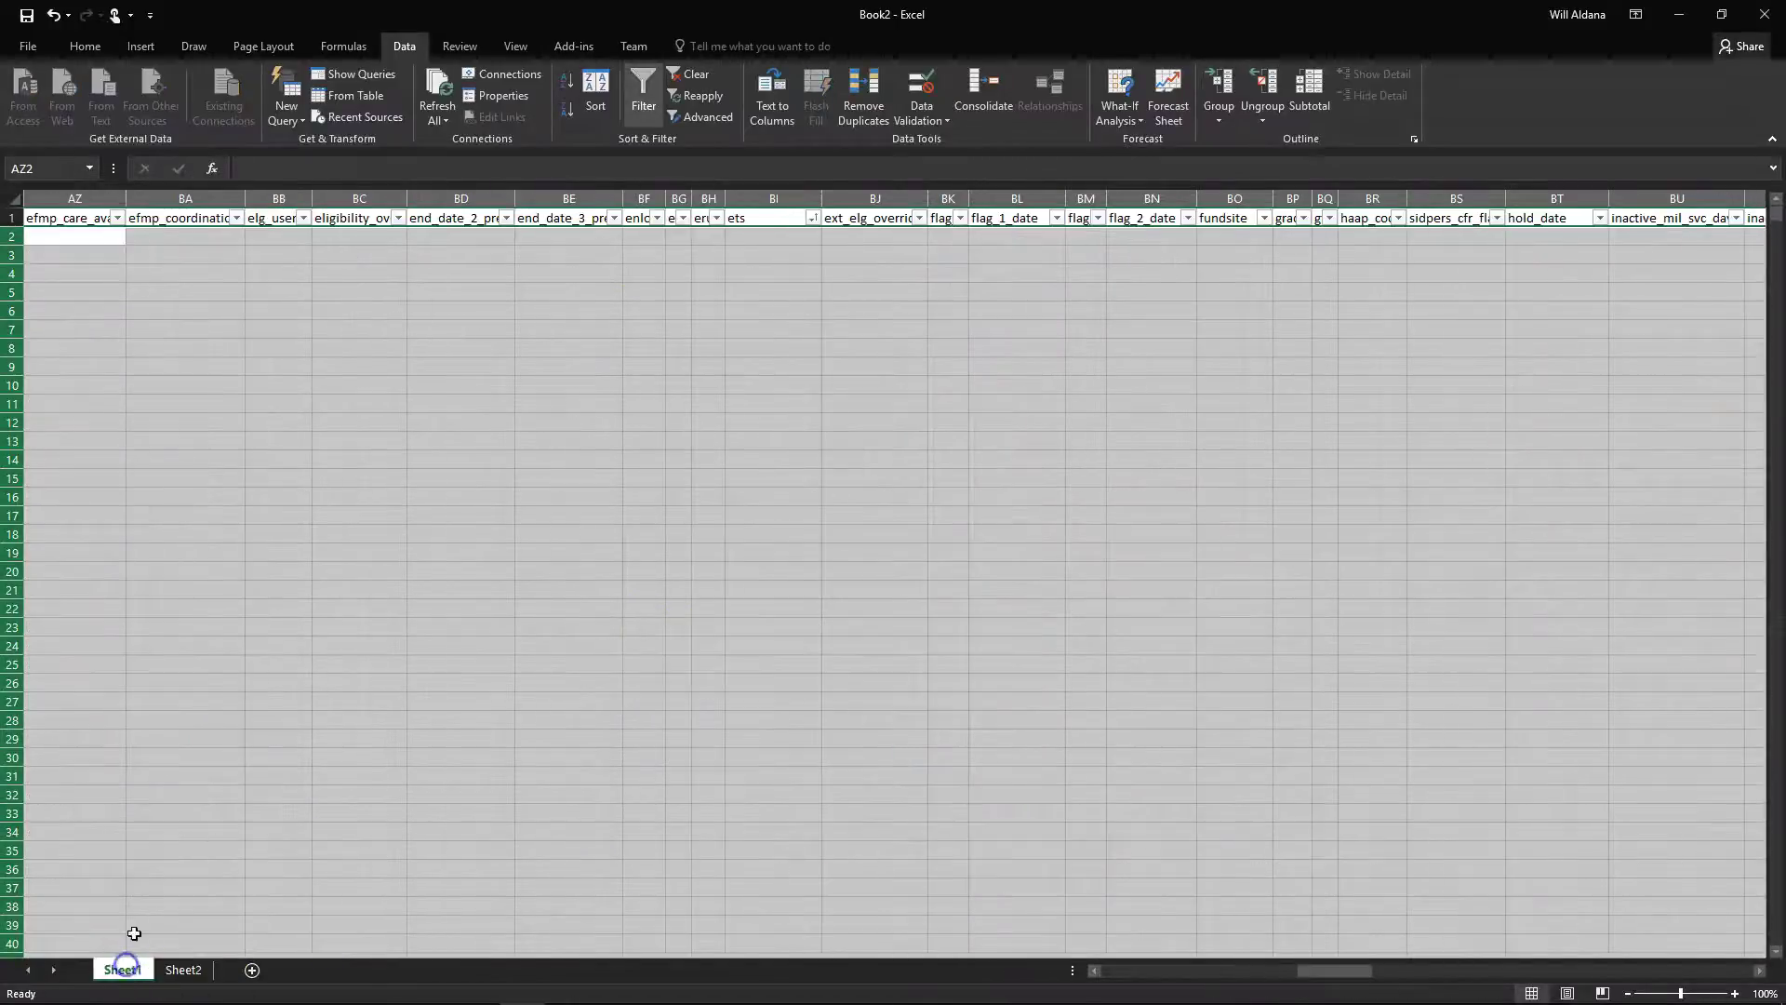
{"action": "right_click", "coordinate": [158, 325]}
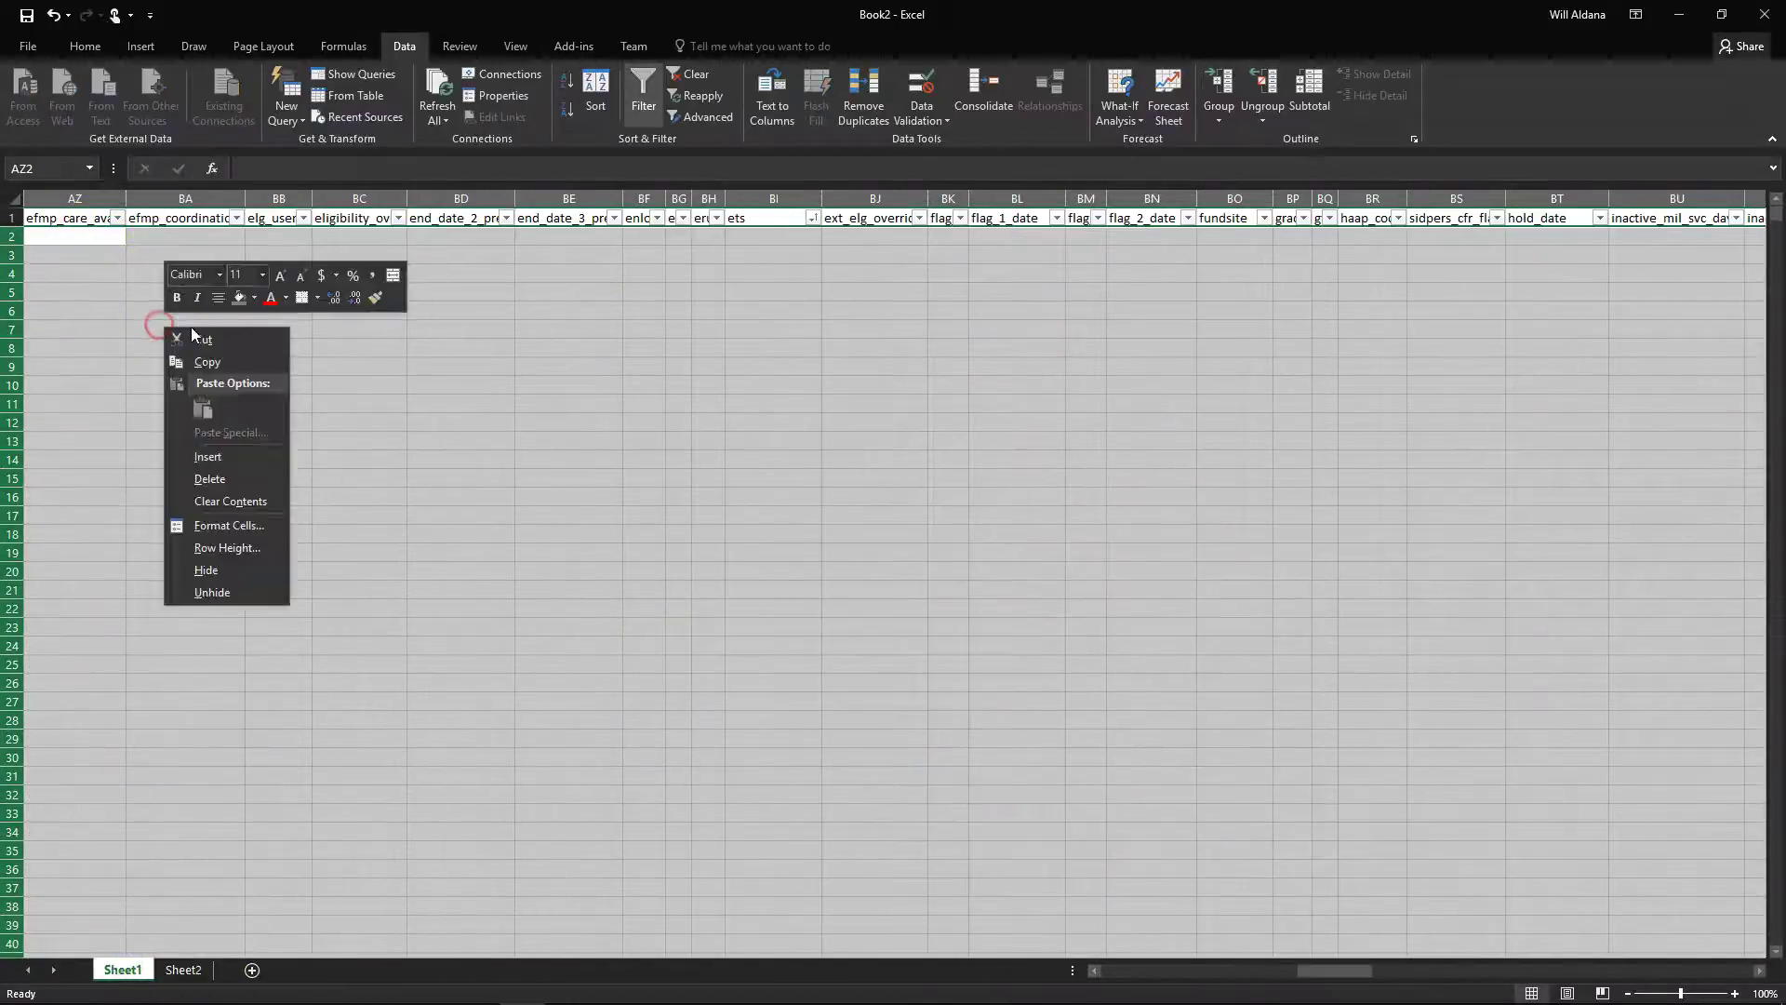
{"action": "left_click", "coordinate": [218, 478]}
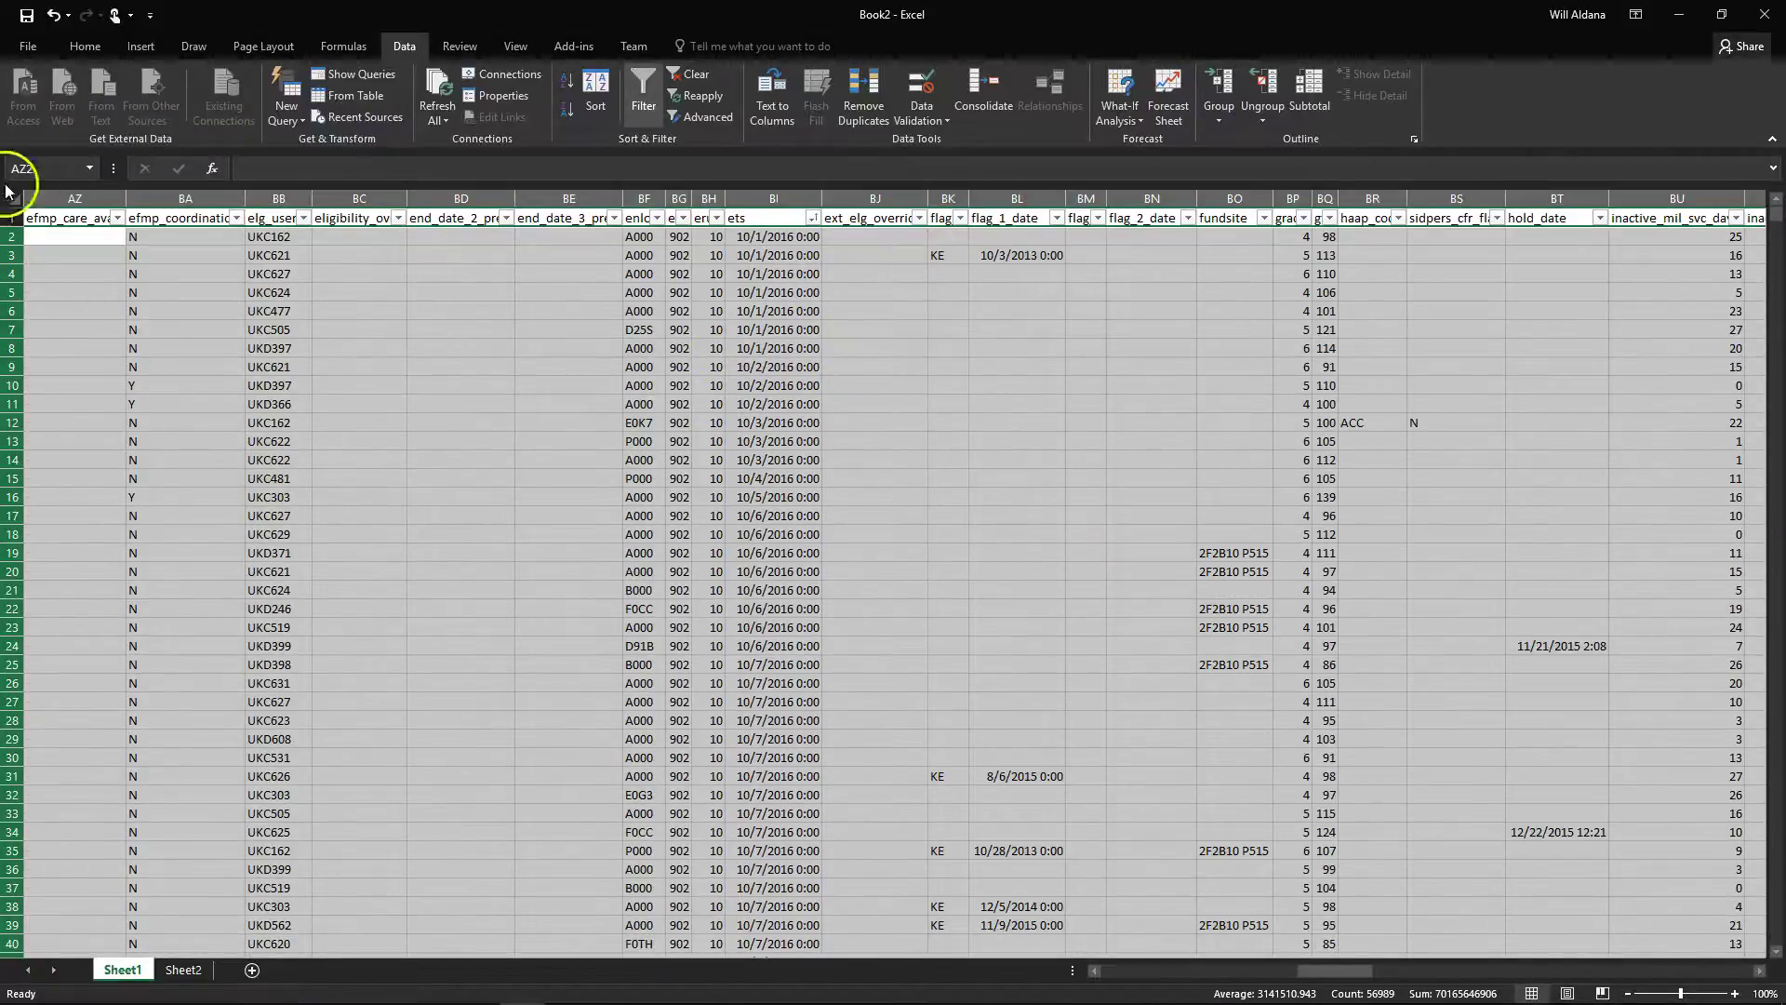
Copy the header row from Sheet1 and paste it into row 1 of Sheet2
{"action": "left_click", "coordinate": [13, 218]}
{"action": "right_click", "coordinate": [15, 219]}
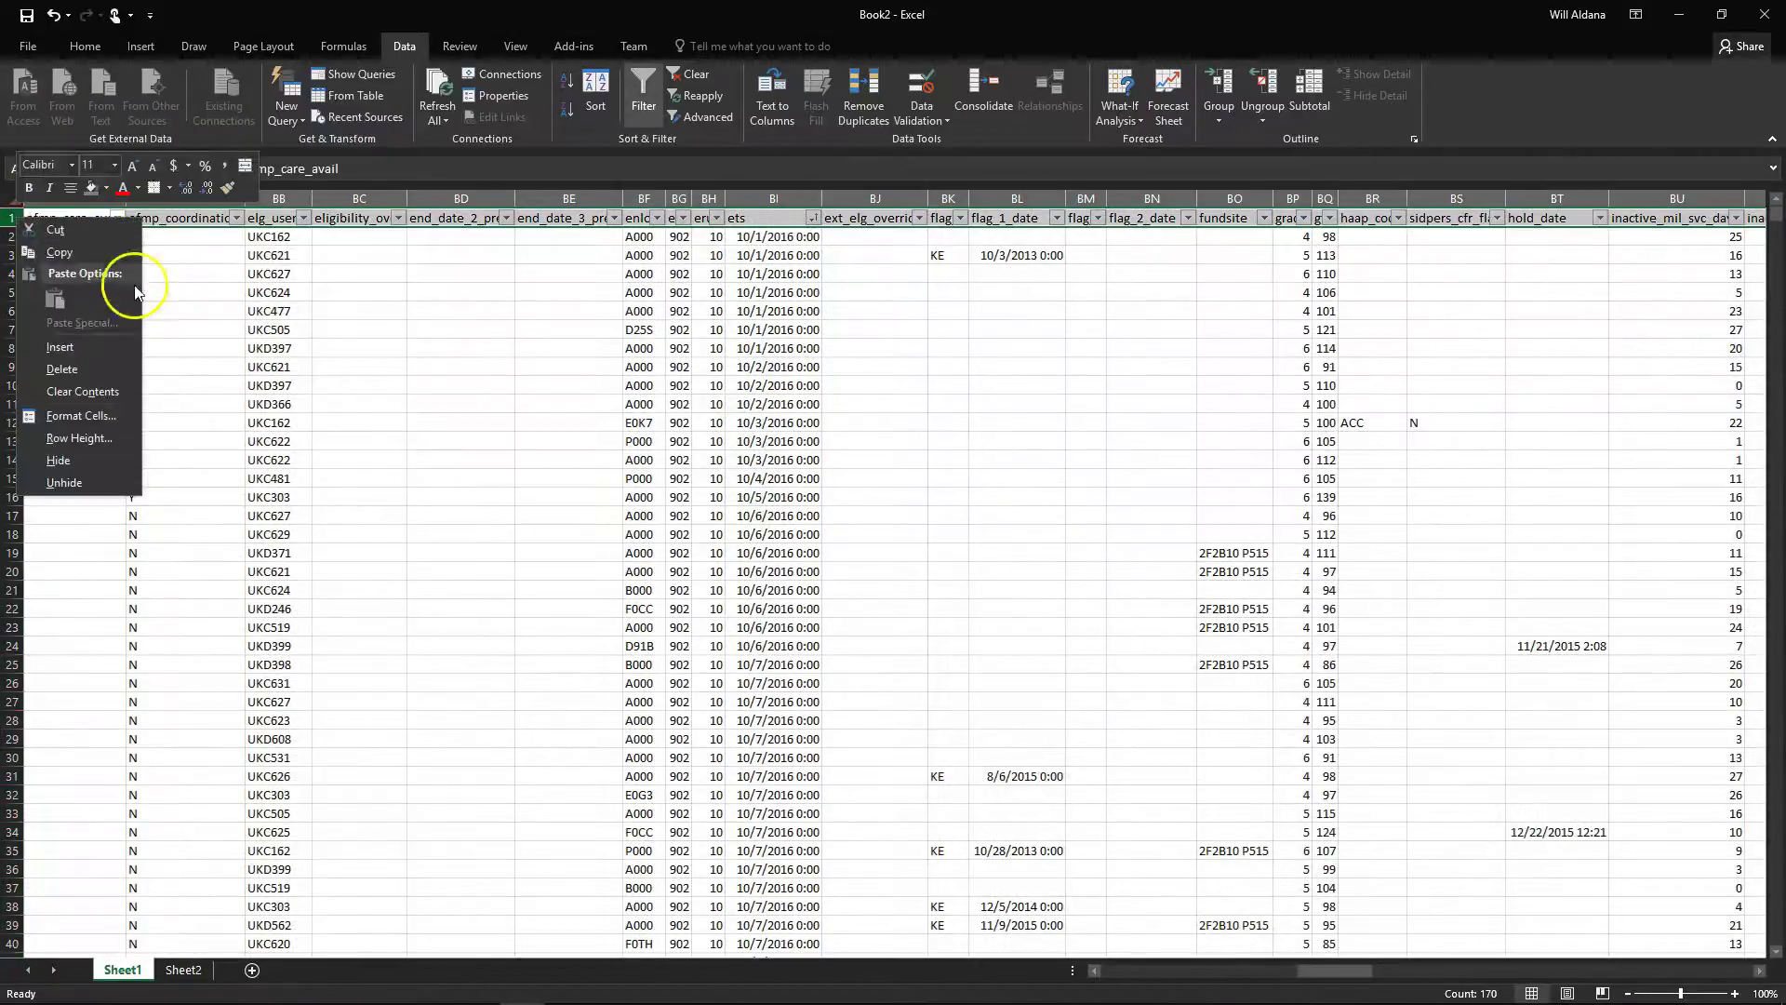
{"action": "left_click", "coordinate": [85, 260]}
{"action": "left_click", "coordinate": [183, 969]}
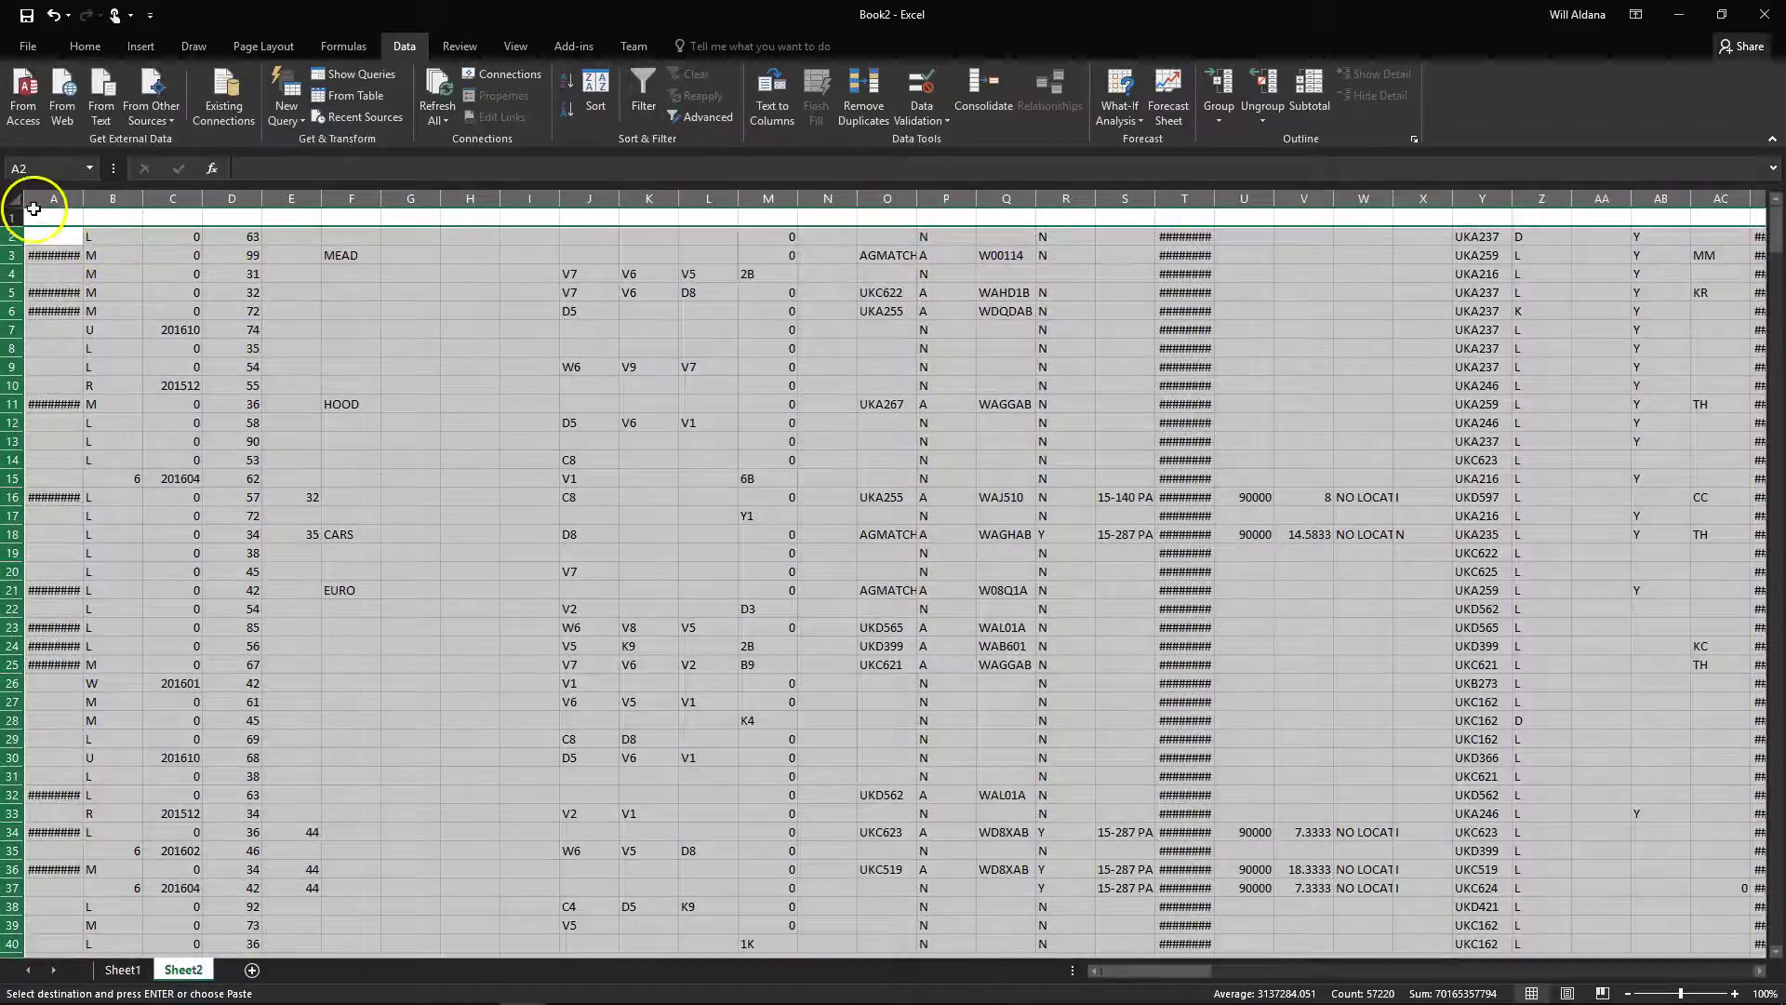
{"action": "right_click", "coordinate": [14, 218]}
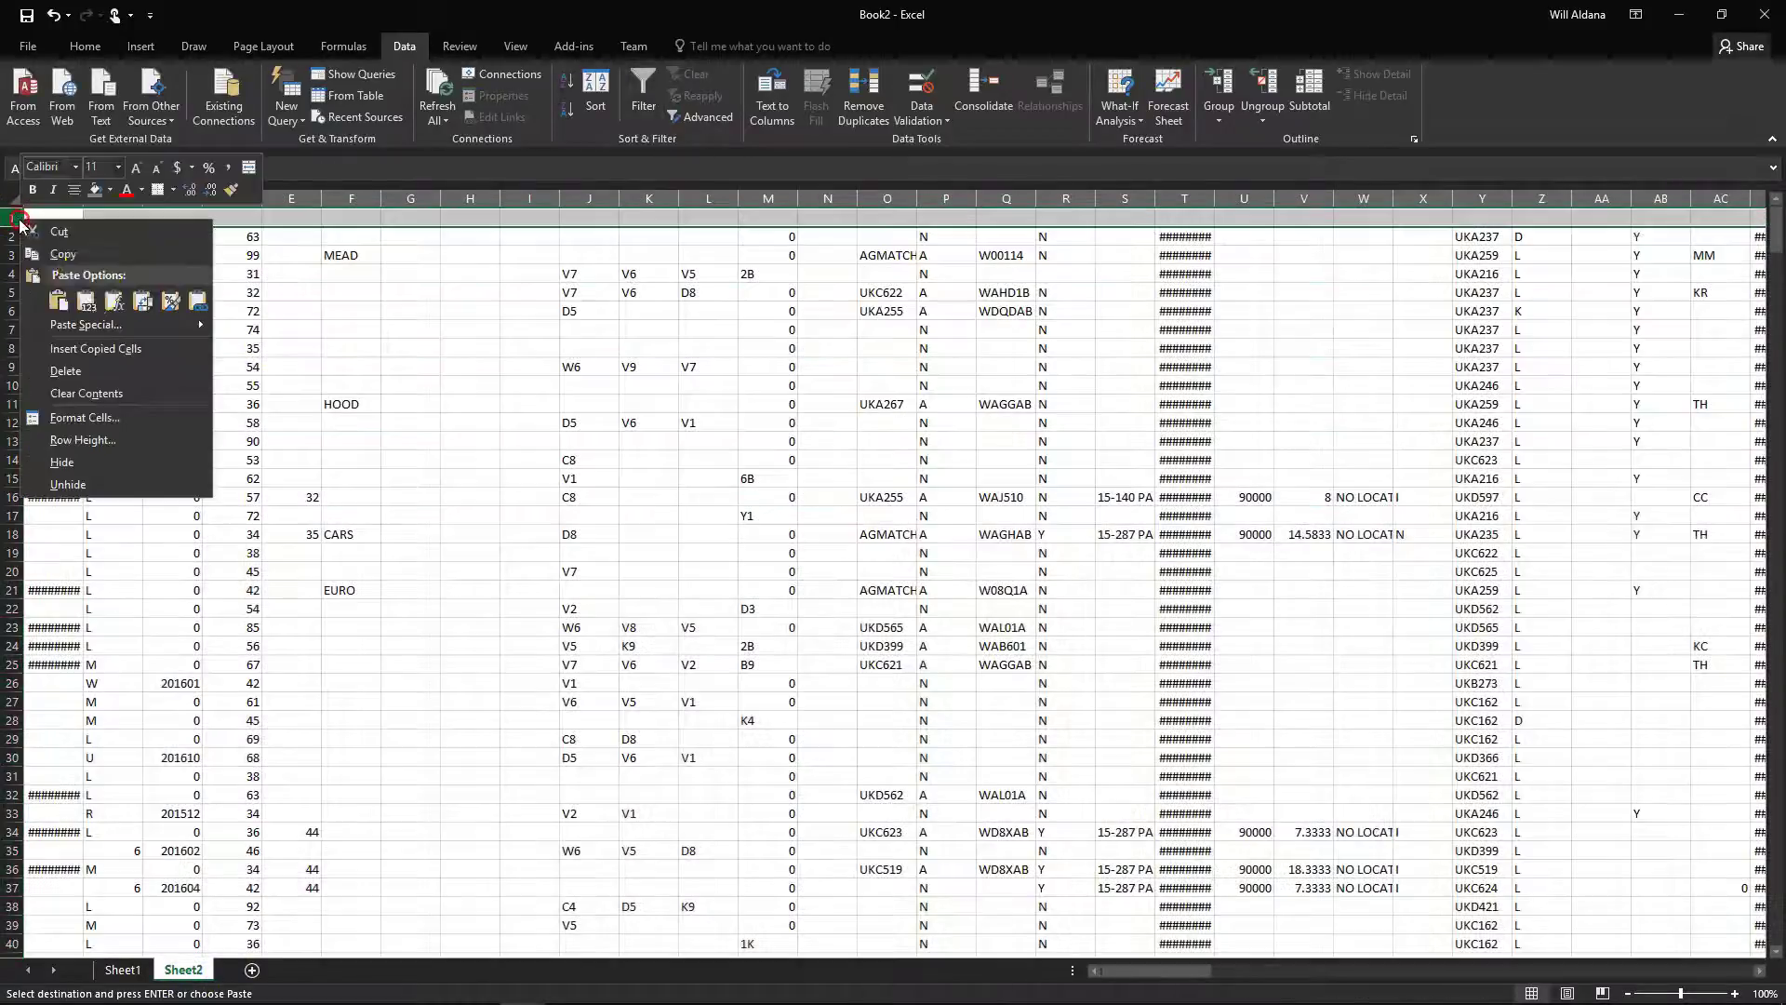
{"action": "left_click", "coordinate": [69, 294]}
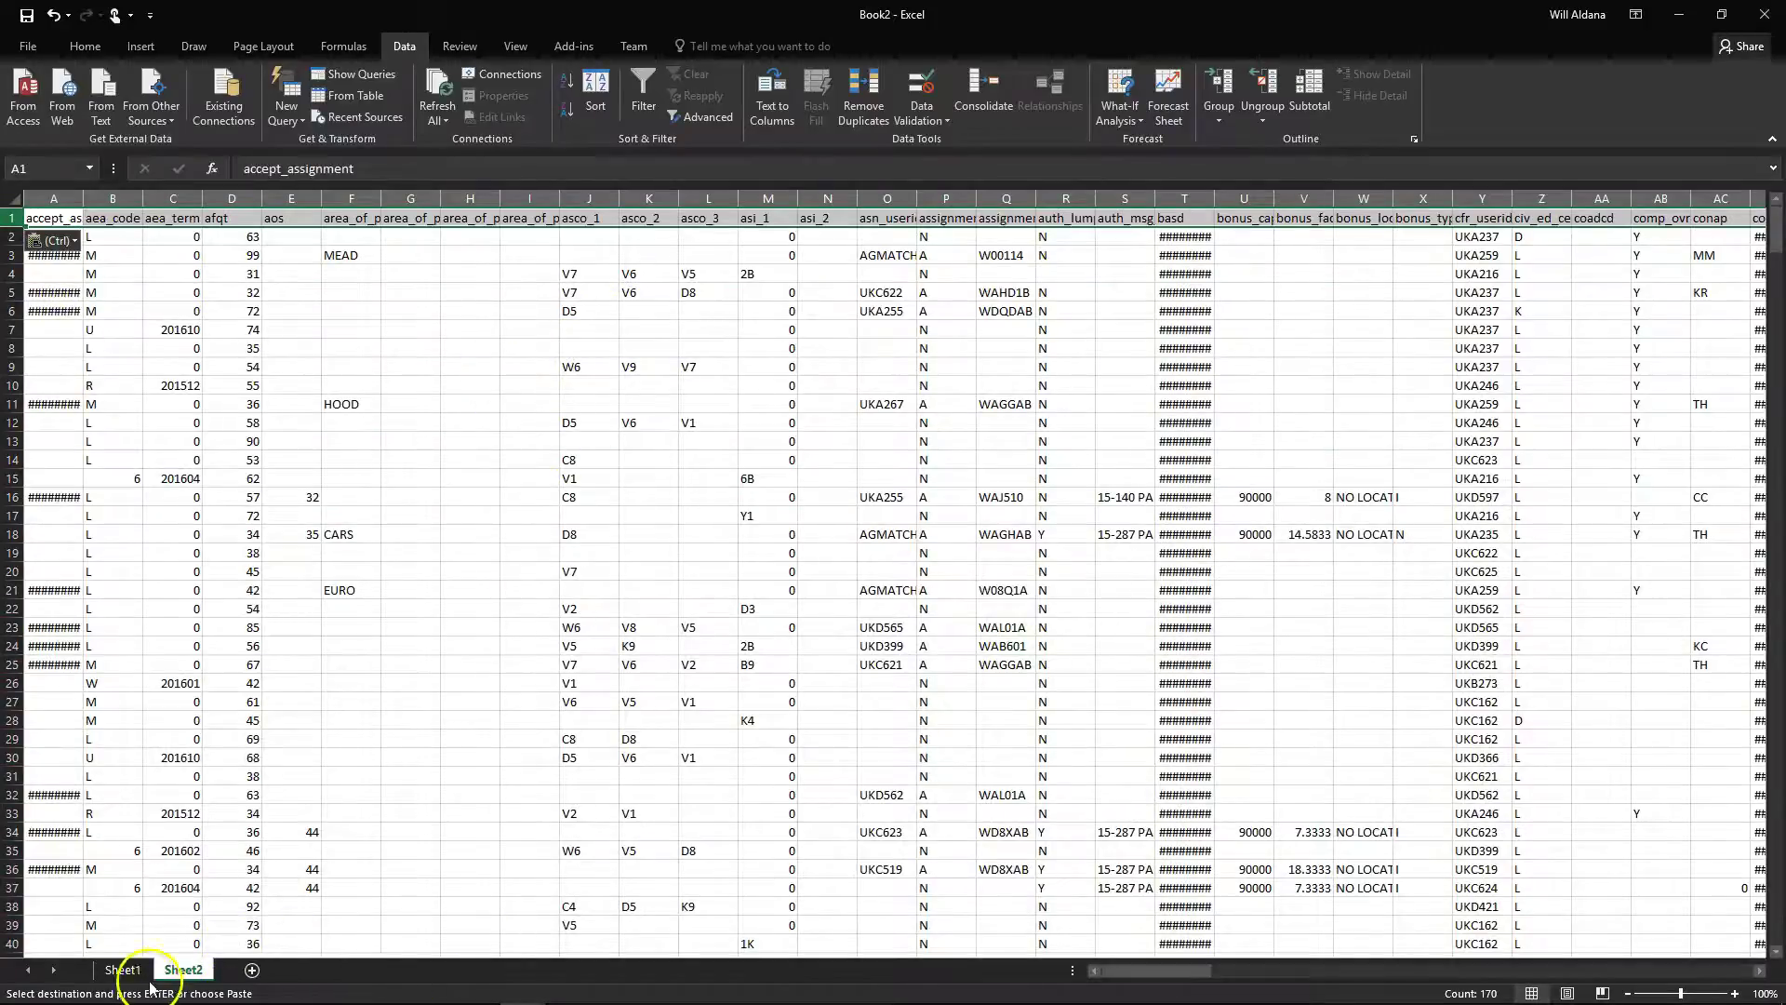
Fit the width of the basd column on Sheet2 to its contents so the dates are readable
{"action": "left_click", "coordinate": [122, 969]}
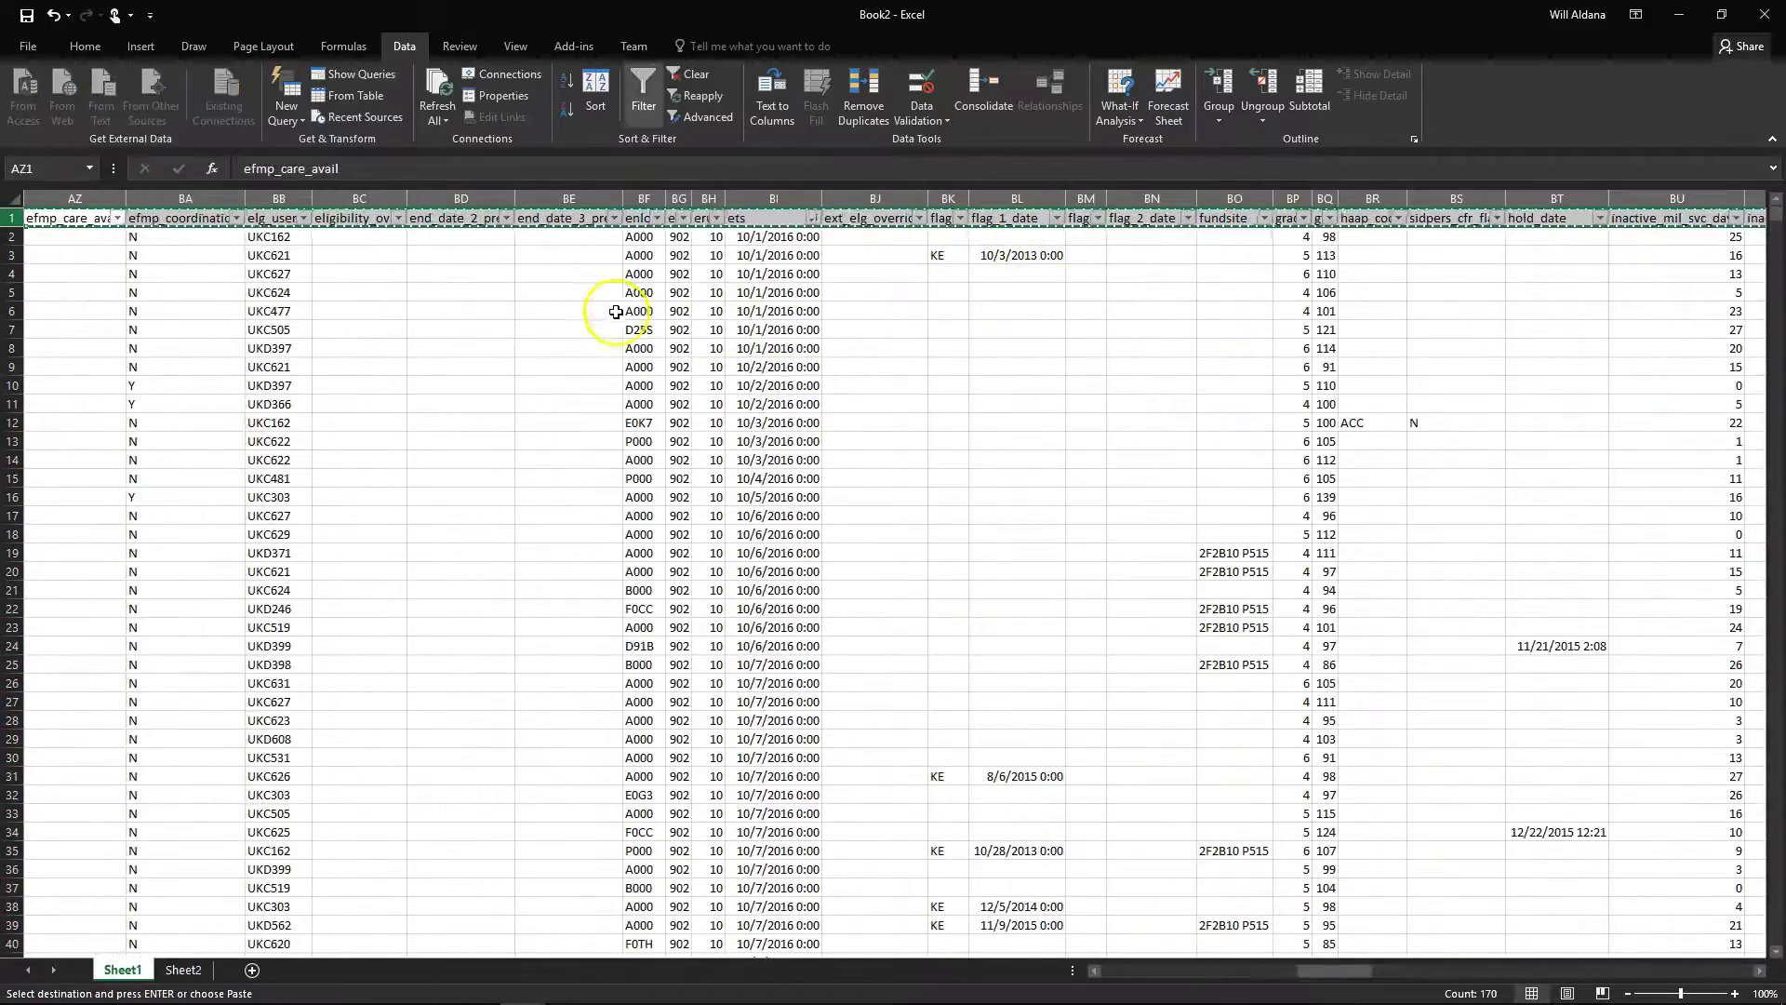
{"action": "left_click", "coordinate": [181, 976]}
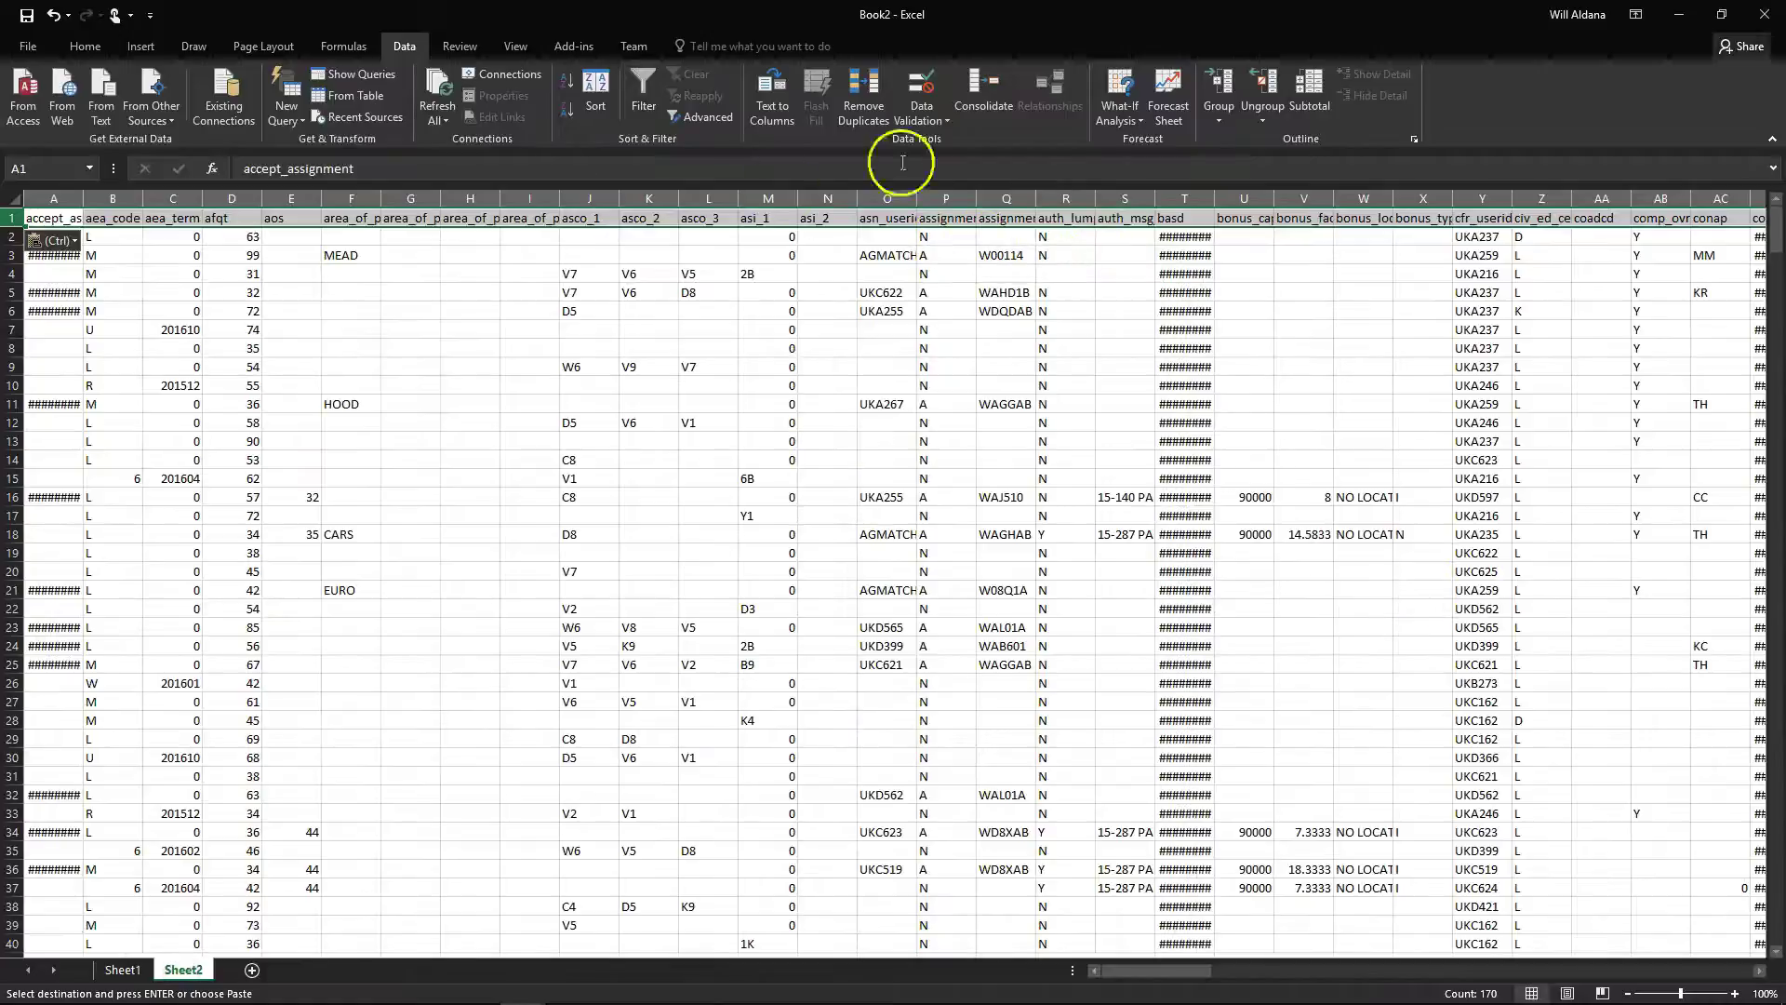
{"action": "double_click", "coordinate": [1220, 191]}
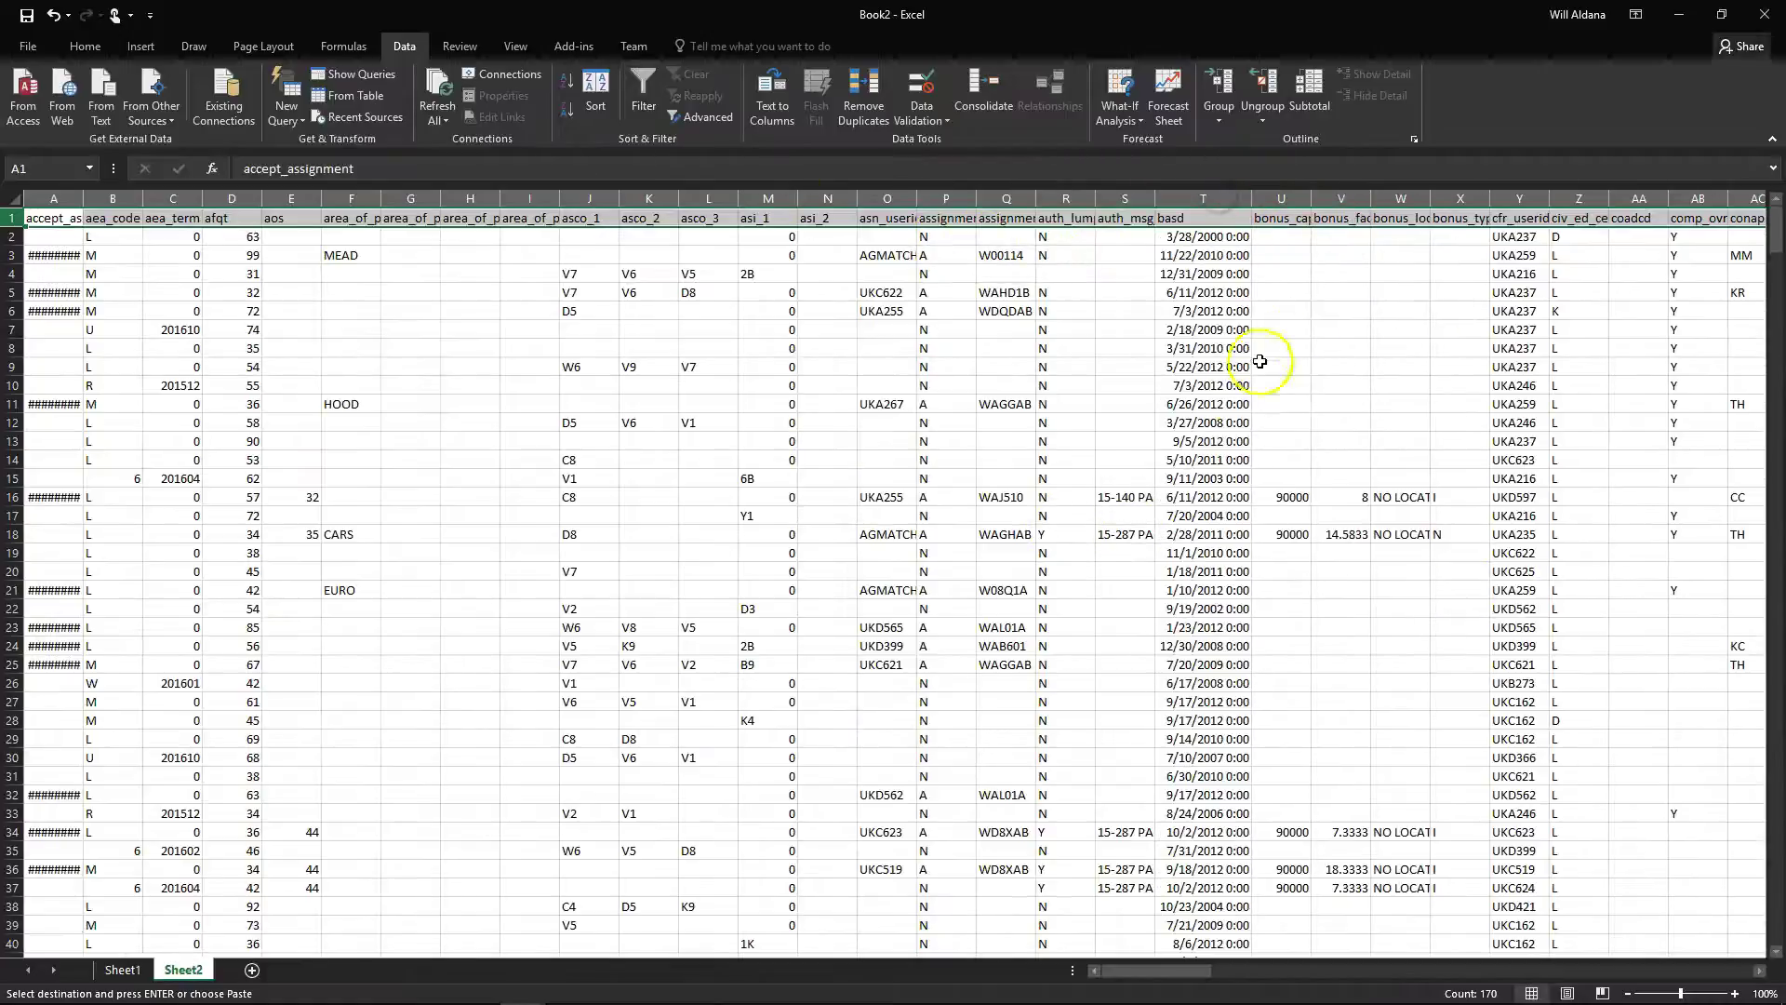
{"action": "scroll", "coordinate": [1284, 410], "scroll_direction": "down", "scroll_amount": 5}
{"action": "scroll", "coordinate": [1242, 375], "scroll_direction": "up", "scroll_amount": 5}
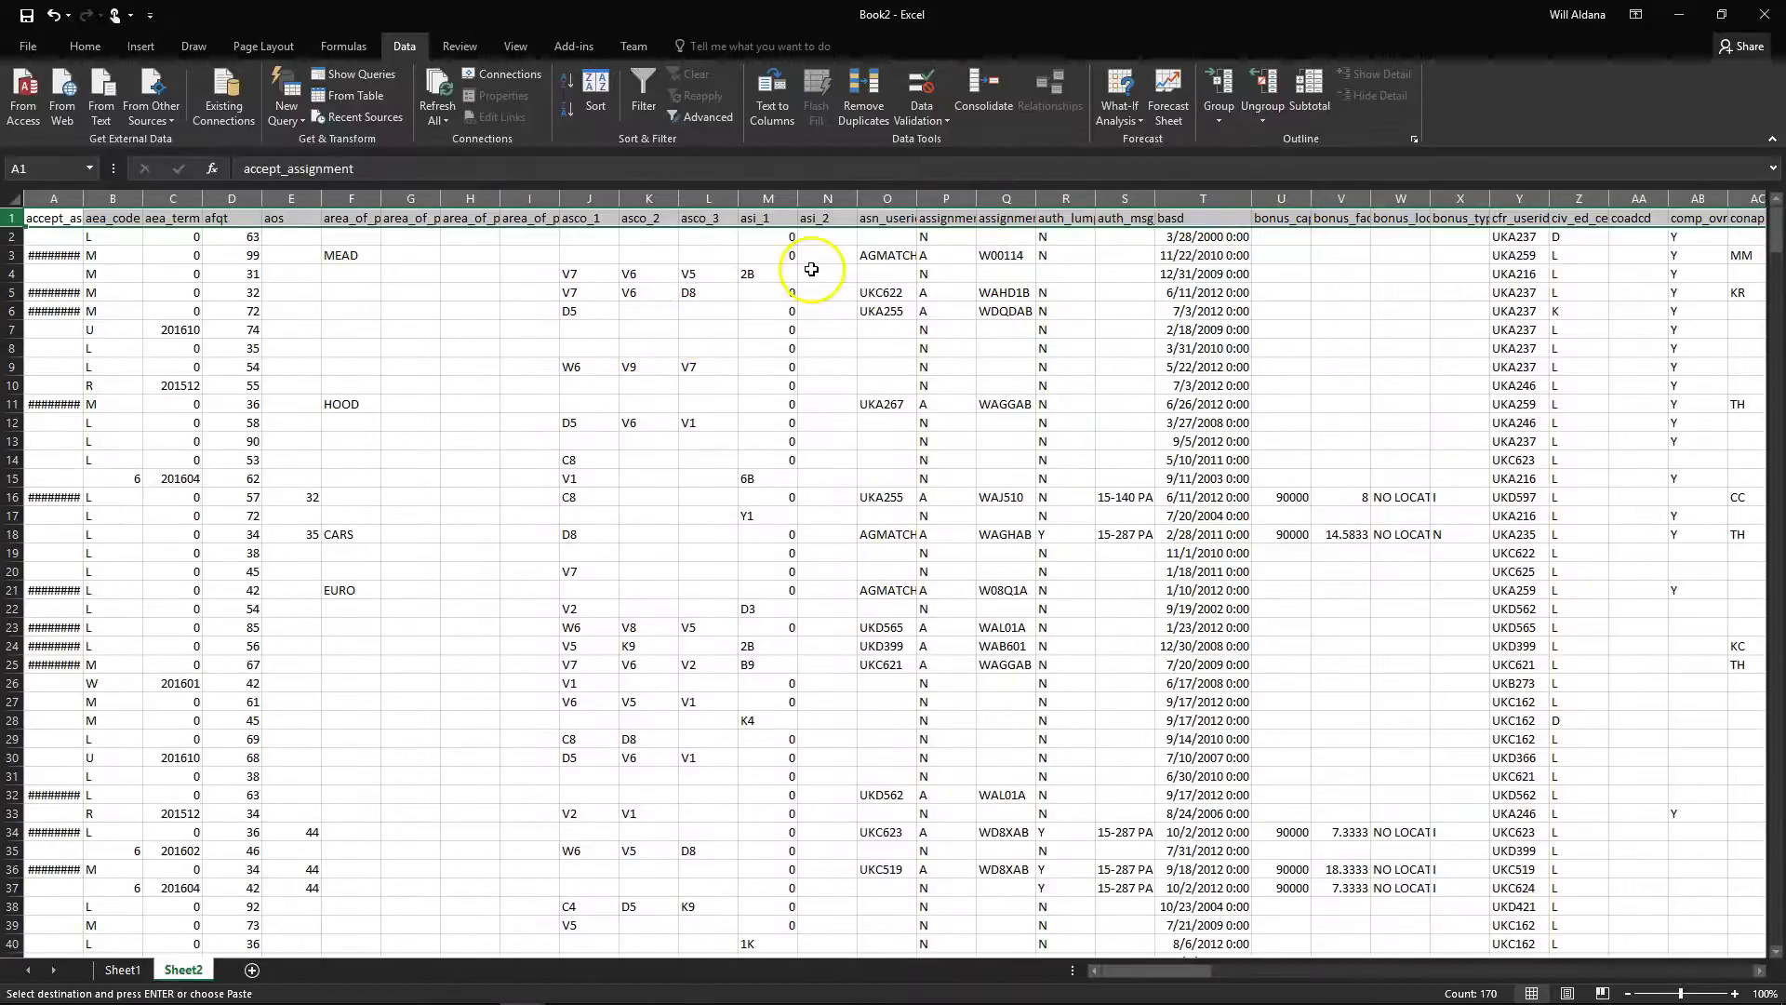
{"action": "scroll", "coordinate": [1076, 351], "scroll_direction": "down", "scroll_amount": 3}
{"action": "scroll", "coordinate": [1103, 351], "scroll_direction": "up", "scroll_amount": 3}
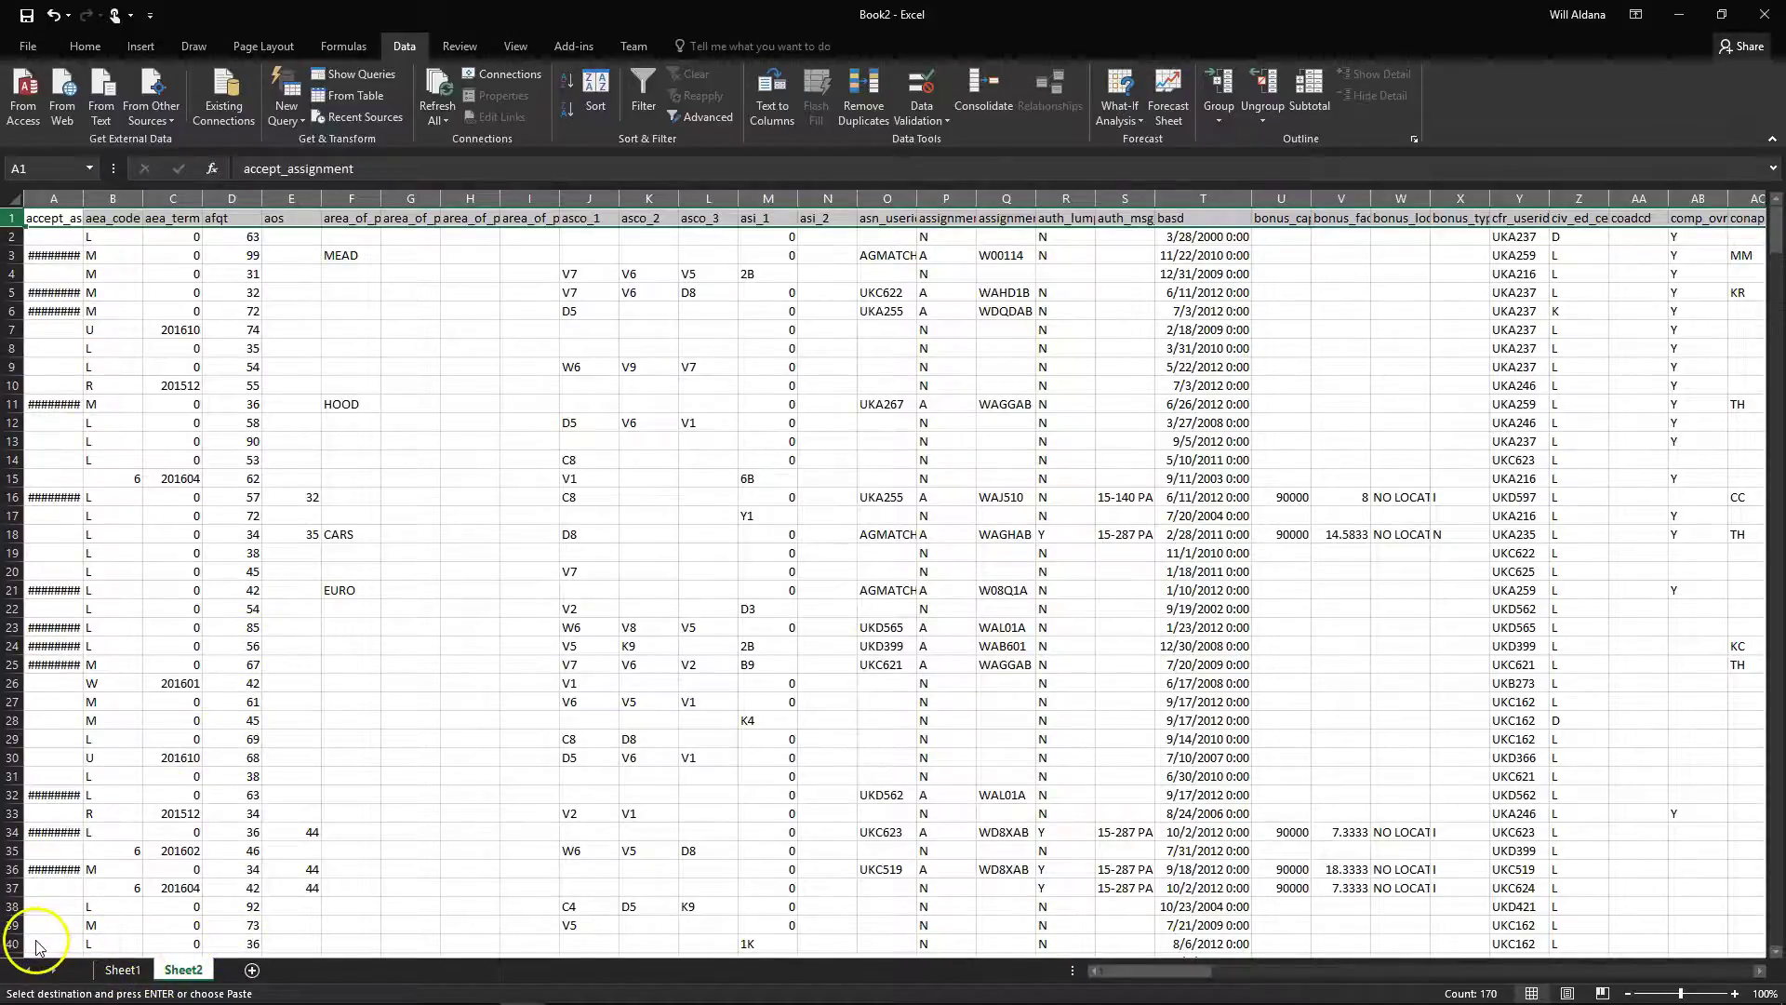
Delete rows 1290 to 1324 on Sheet1, which hold the records with ets dates after 9/30/2017
{"action": "key", "text": "ctrl+Page_Up"}
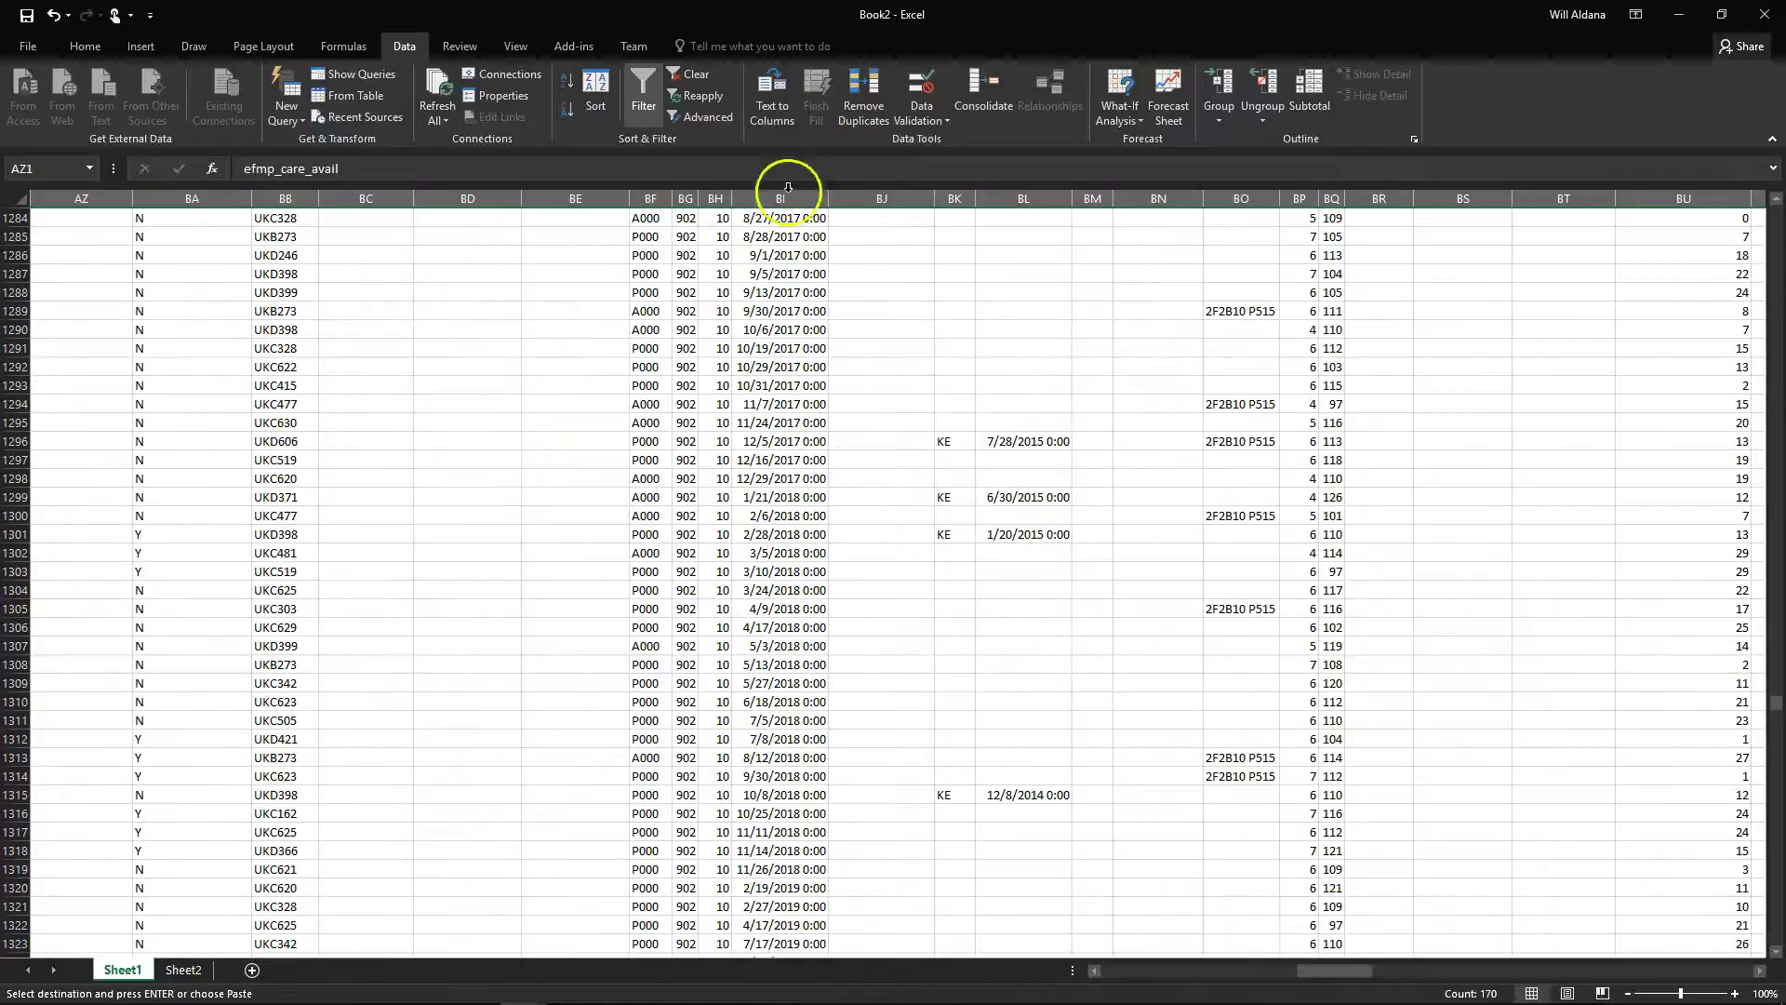
{"action": "scroll", "coordinate": [874, 465], "scroll_direction": "up", "scroll_amount": 5}
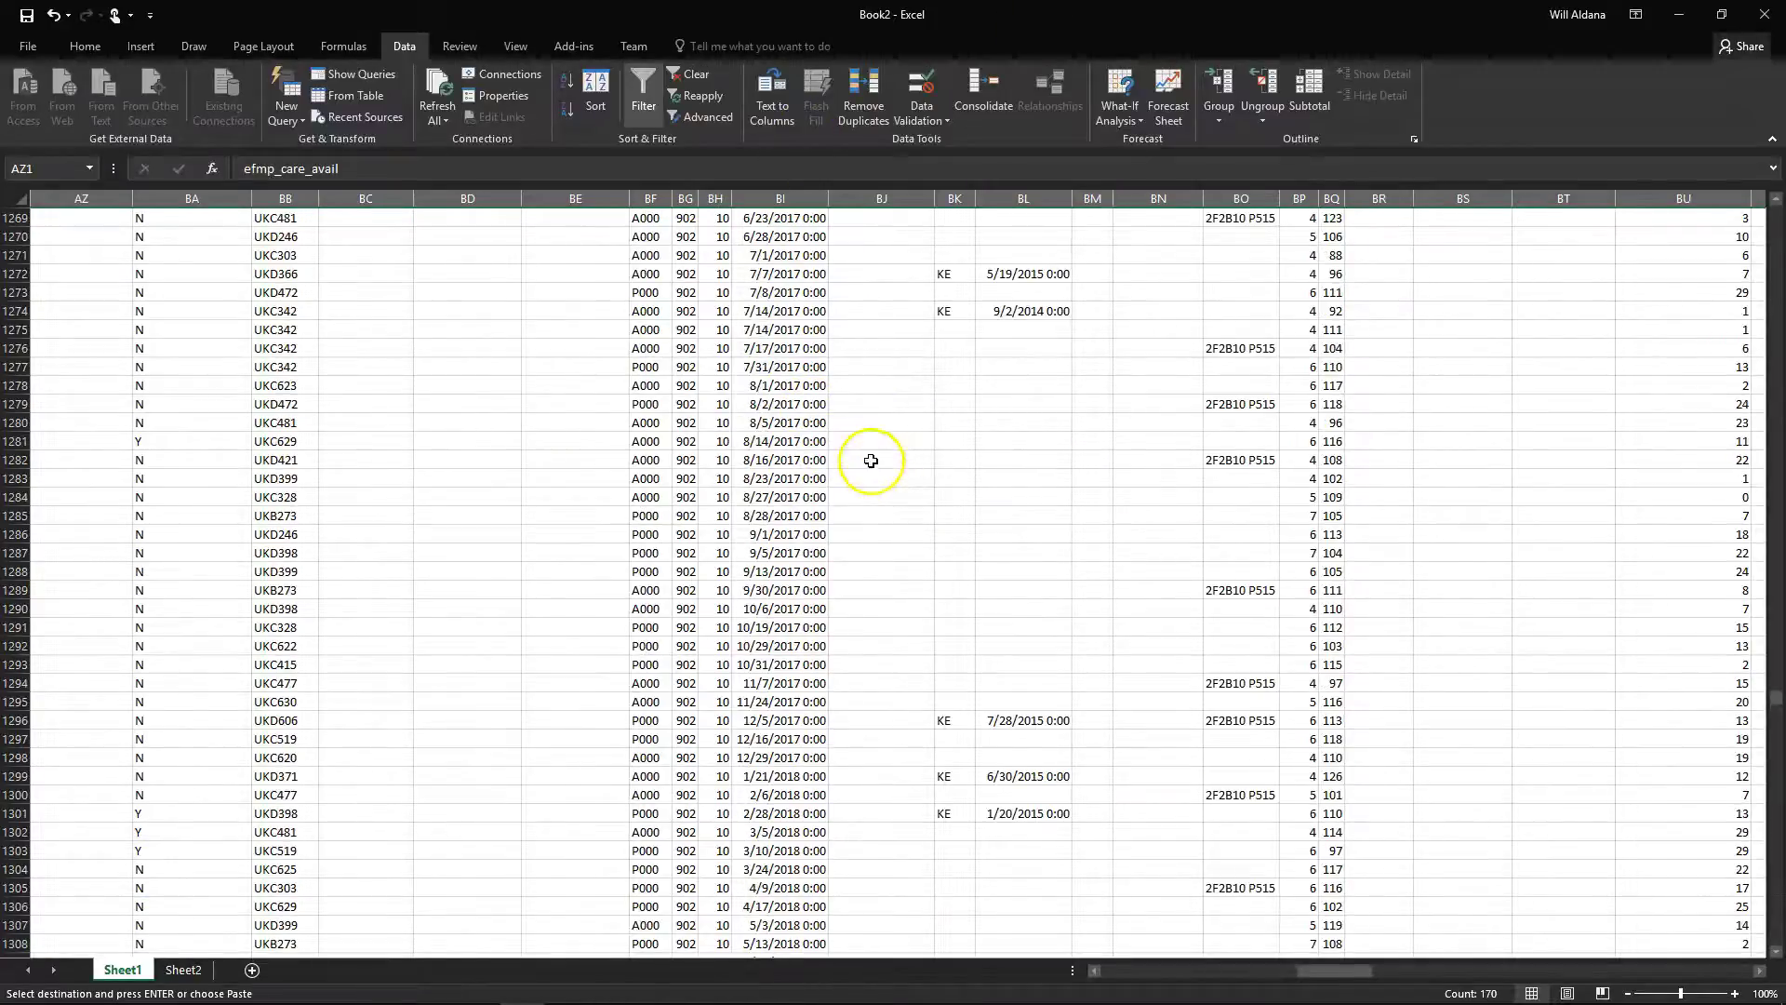
{"action": "scroll", "coordinate": [451, 347], "scroll_direction": "up", "scroll_amount": 1}
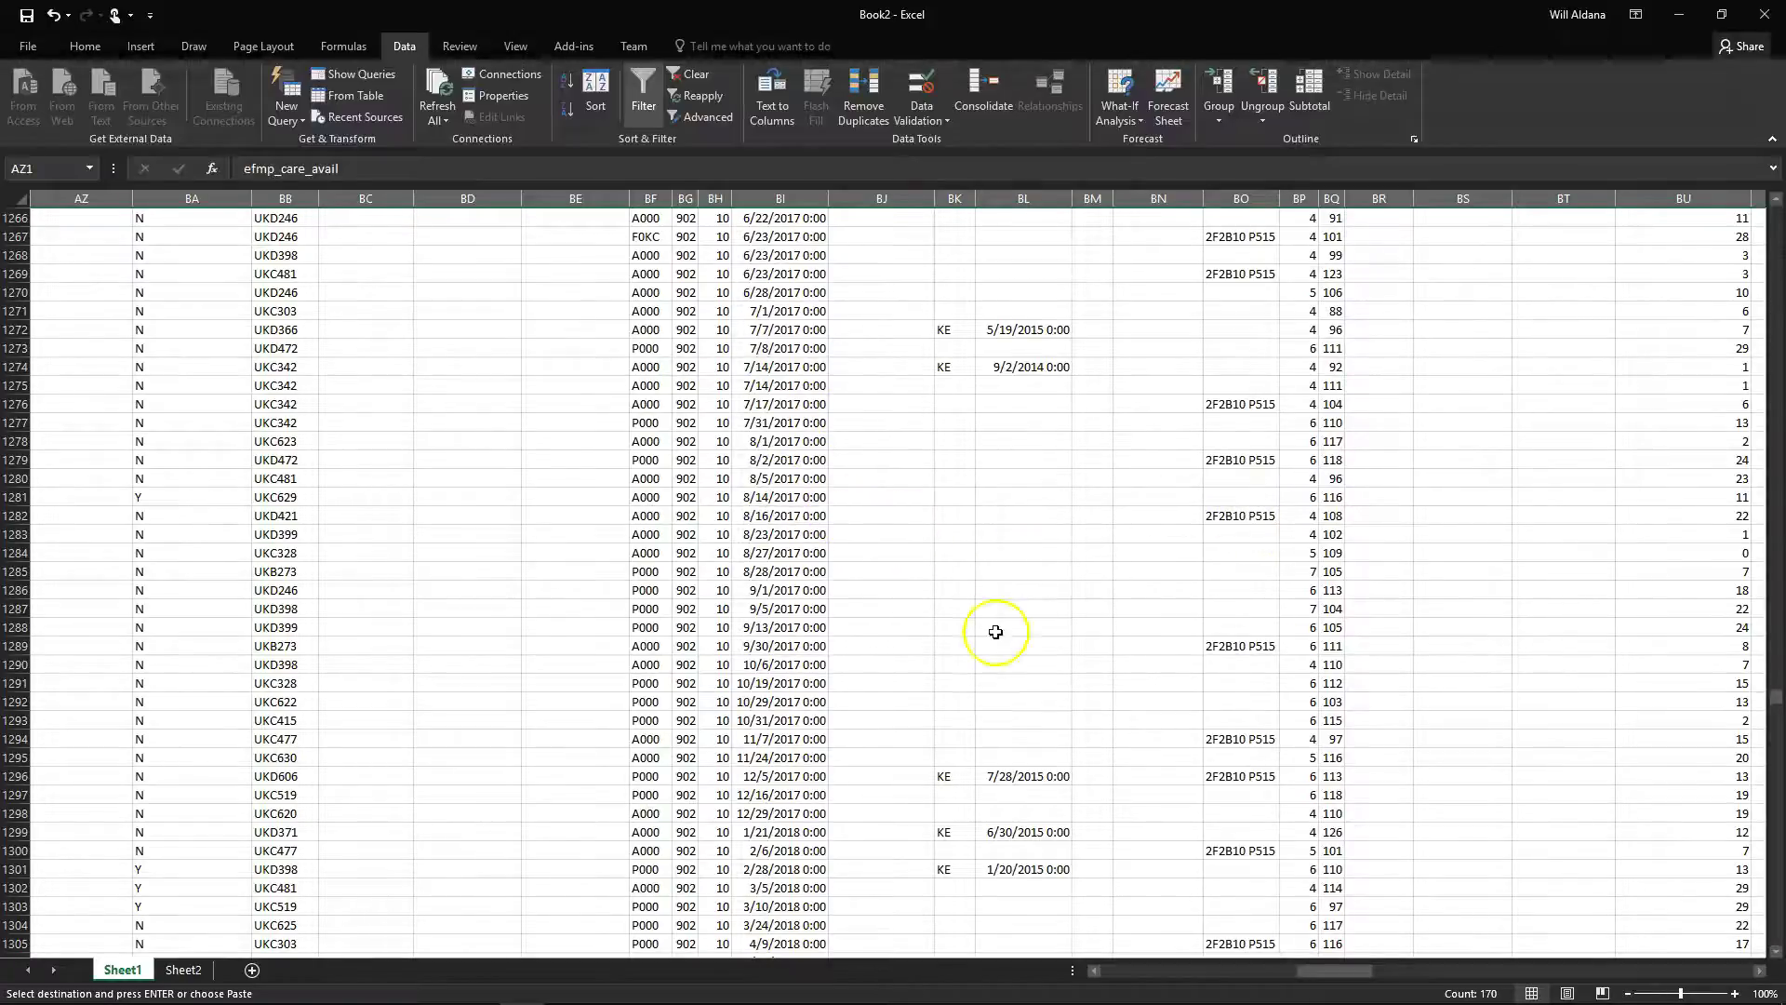
{"action": "scroll", "coordinate": [957, 626], "scroll_direction": "down", "scroll_amount": 1}
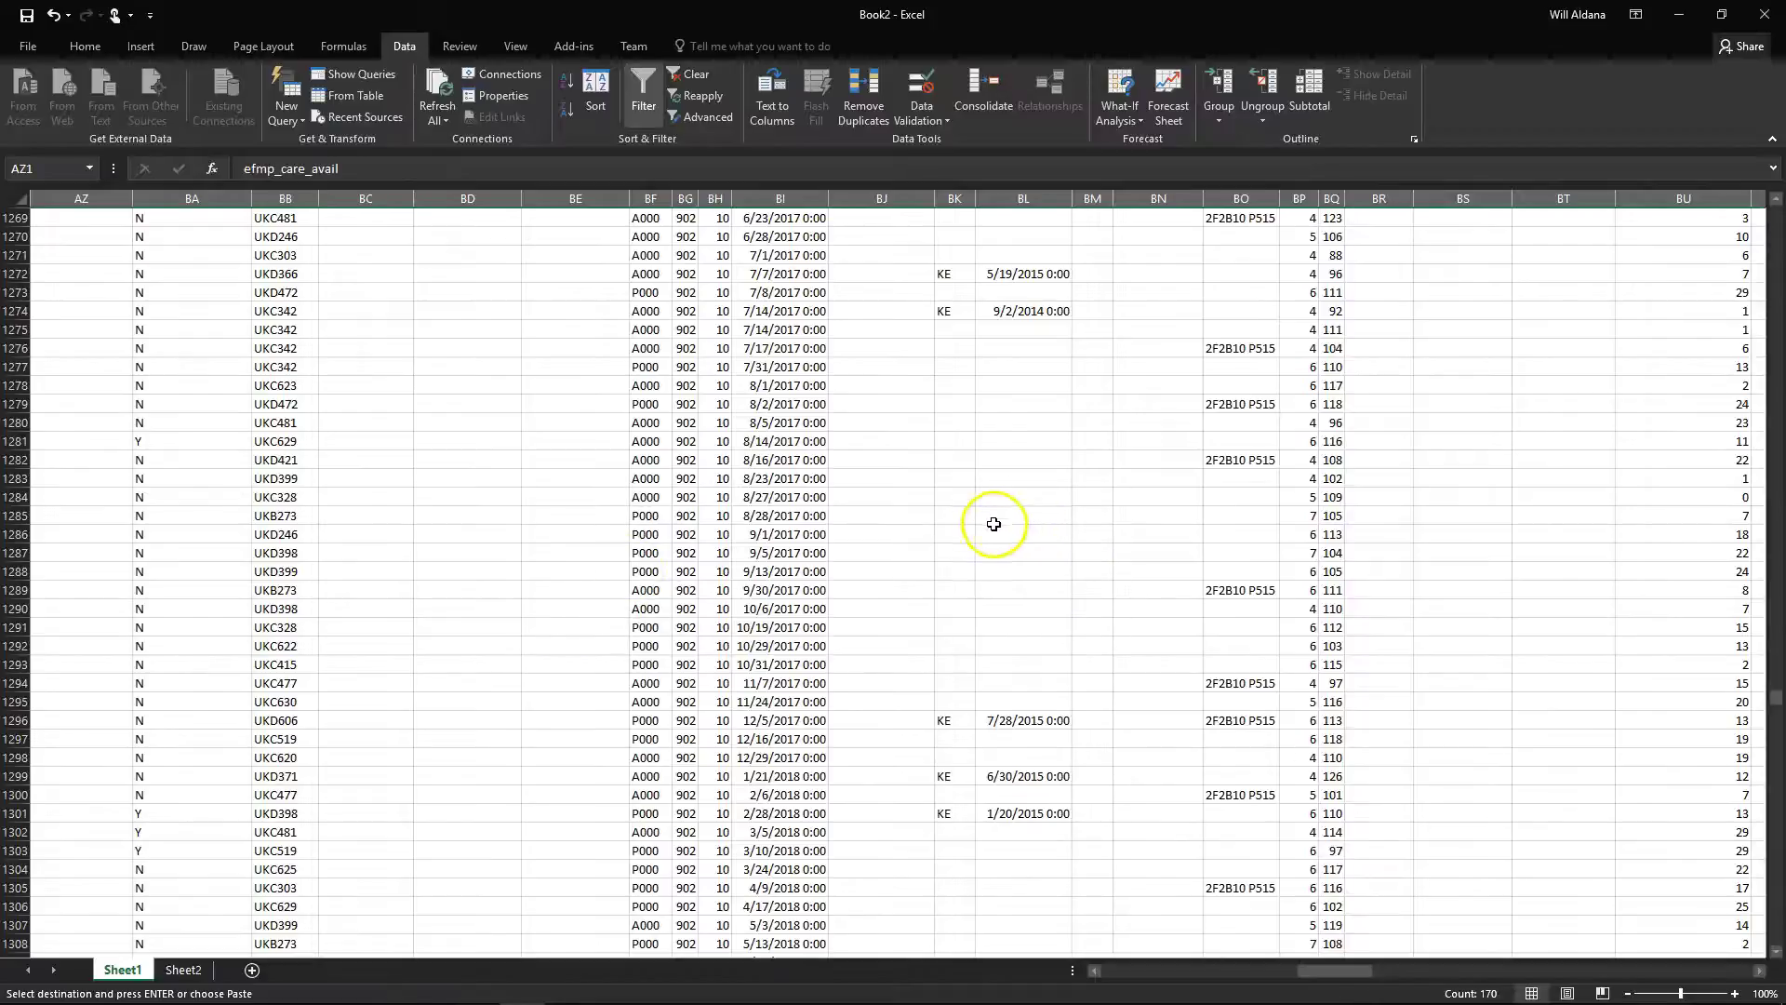
{"action": "scroll", "coordinate": [994, 523], "scroll_direction": "down", "scroll_amount": 6}
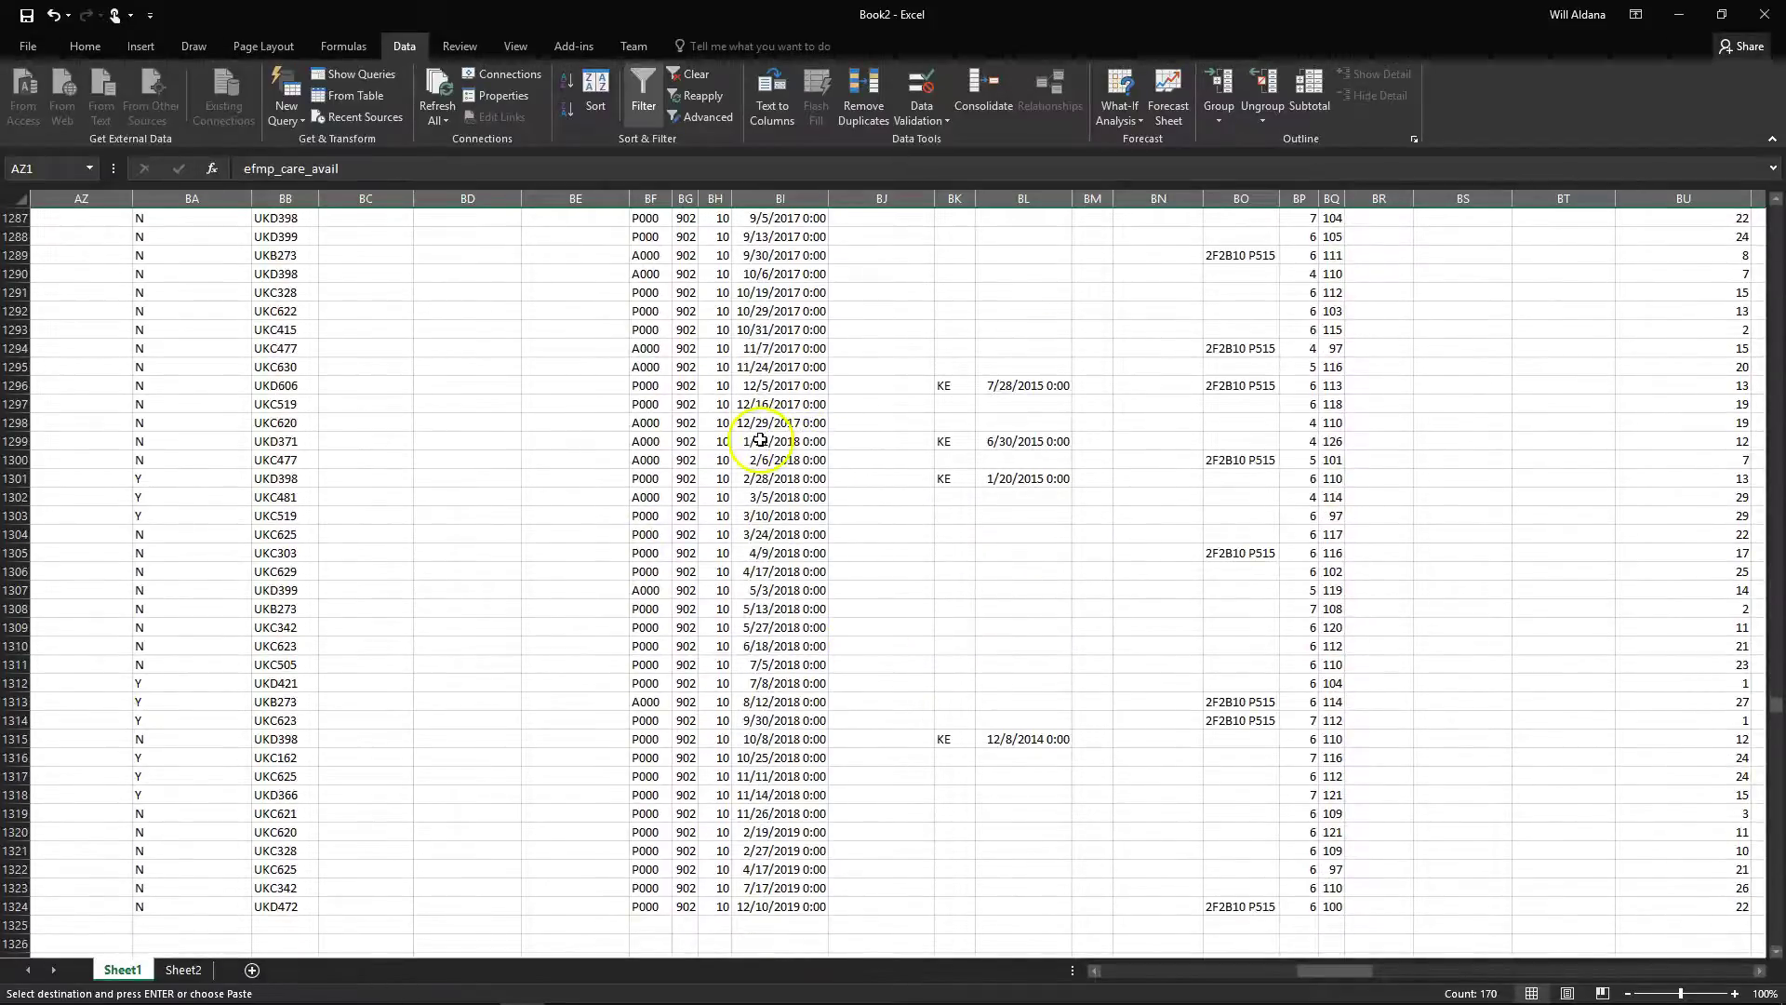
{"action": "scroll", "coordinate": [782, 429], "scroll_direction": "up", "scroll_amount": 5}
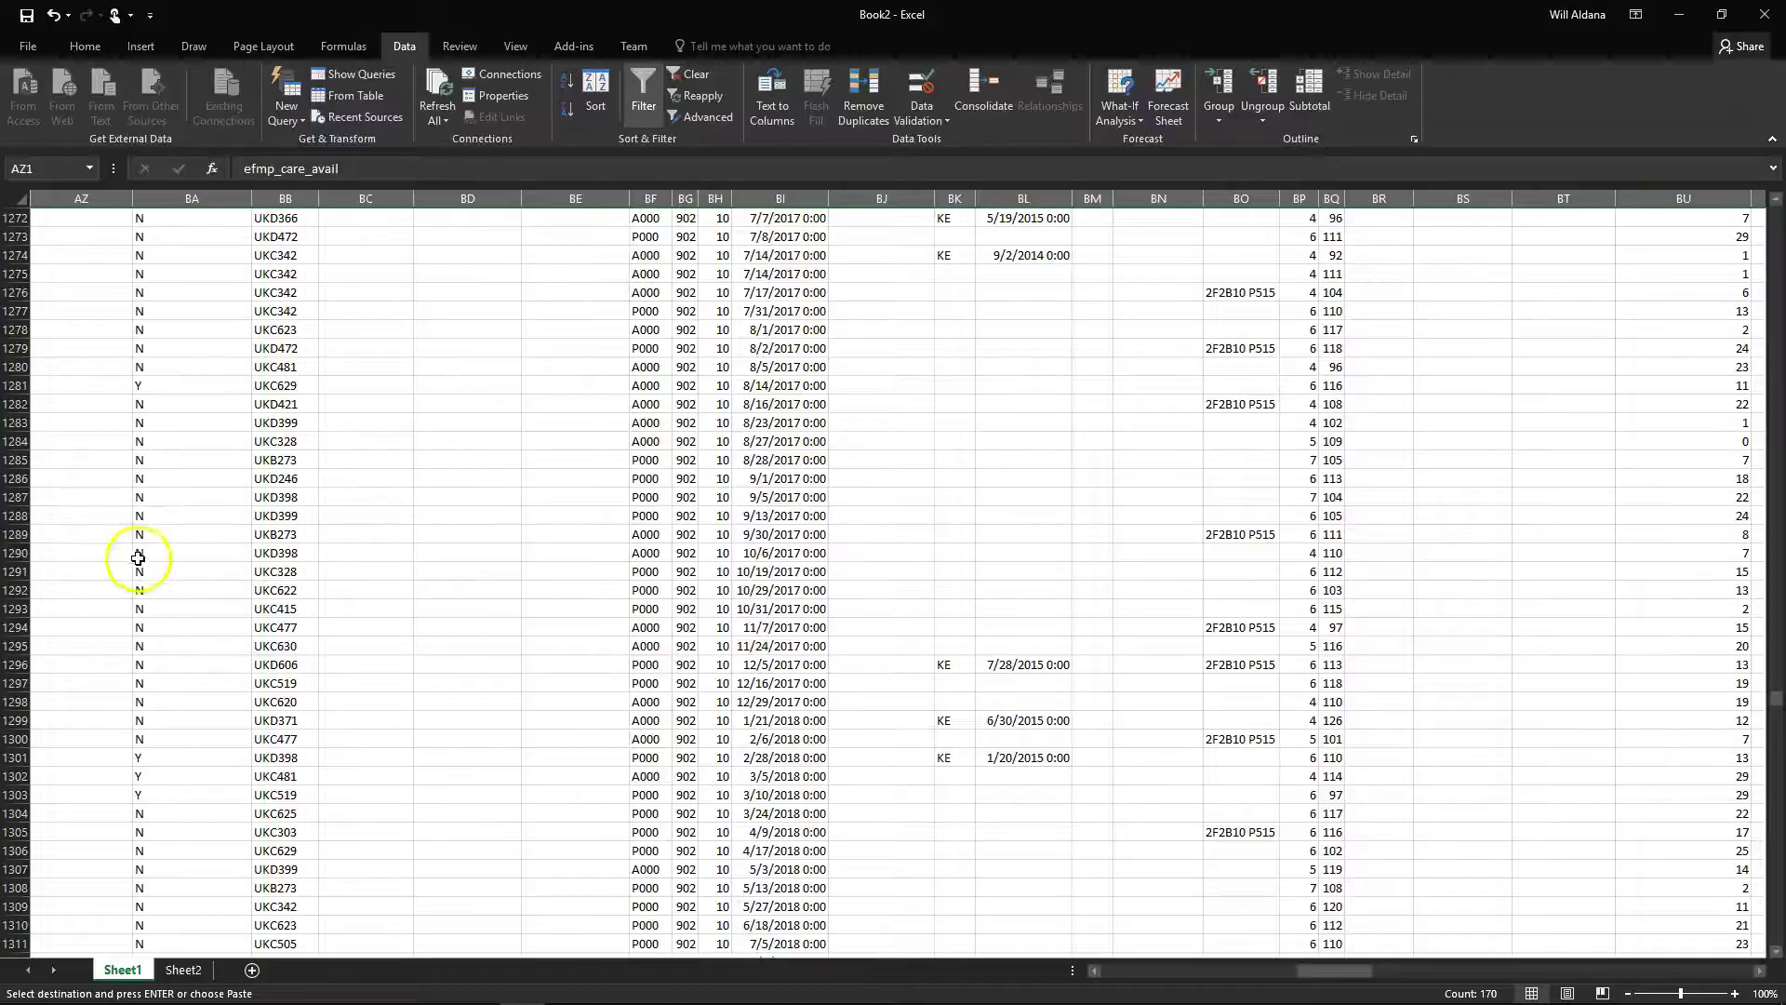
{"action": "left_click_drag", "start_coordinate": [17, 552], "coordinate": [239, 917]}
{"action": "right_click", "coordinate": [242, 915]}
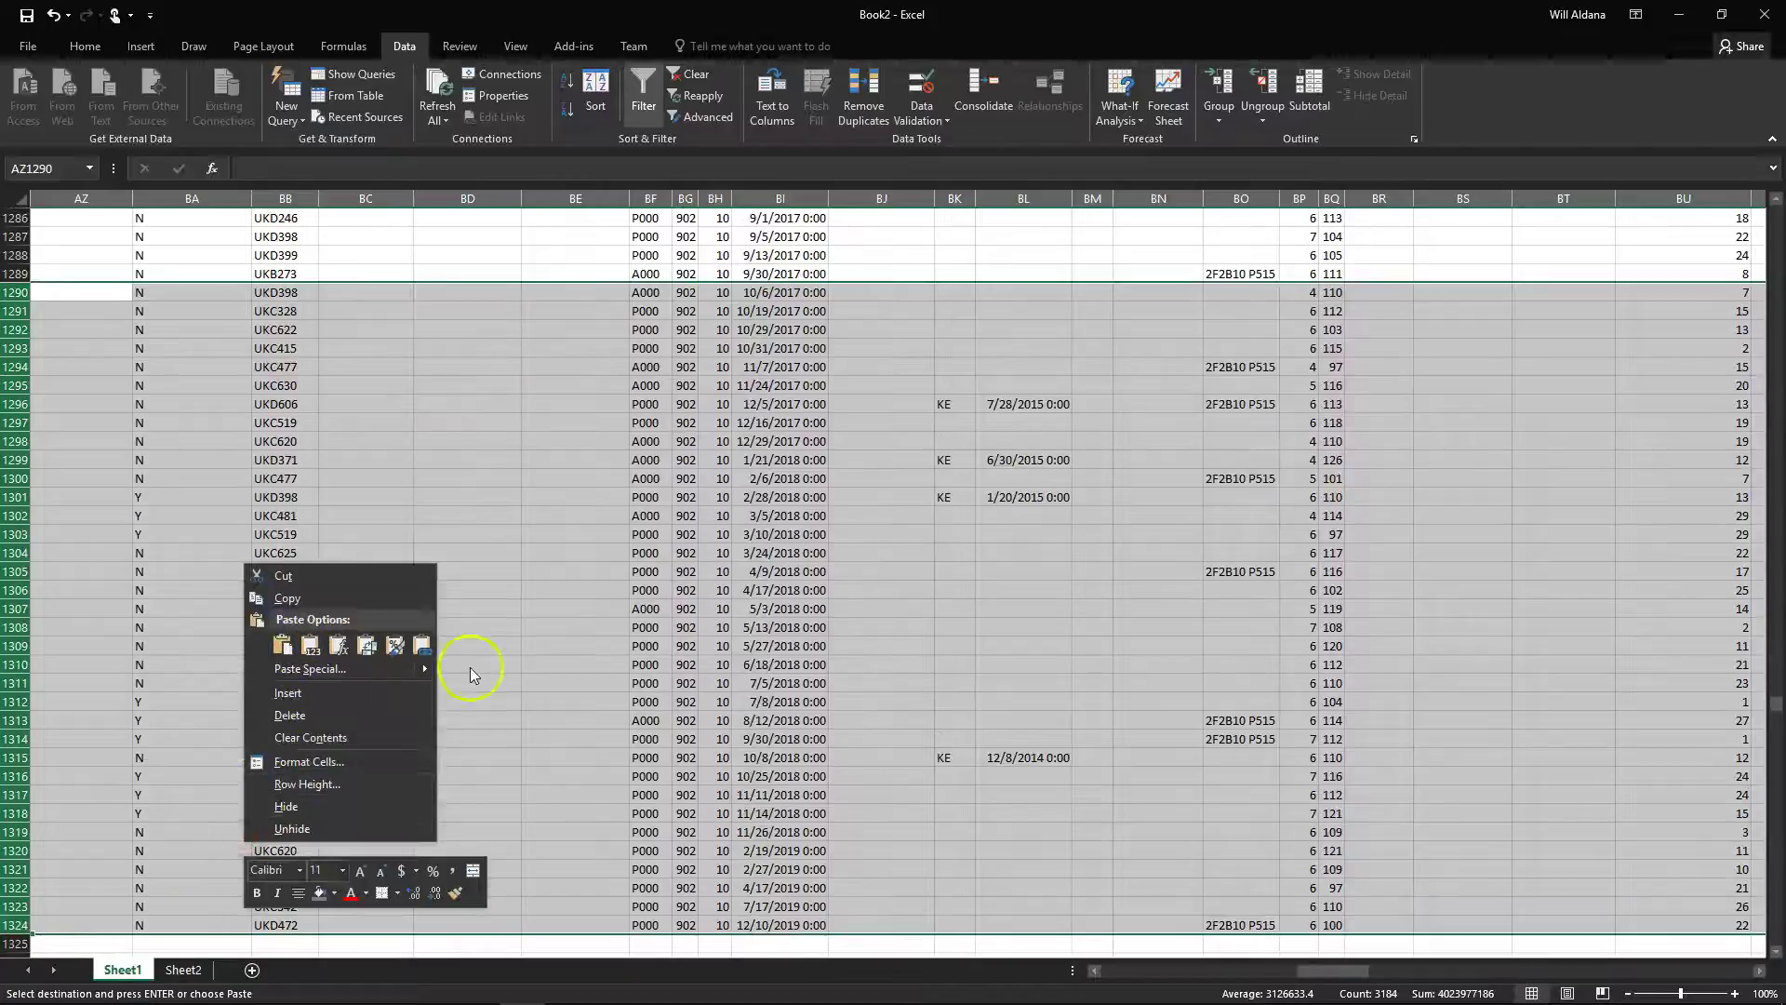
{"action": "left_click", "coordinate": [321, 714]}
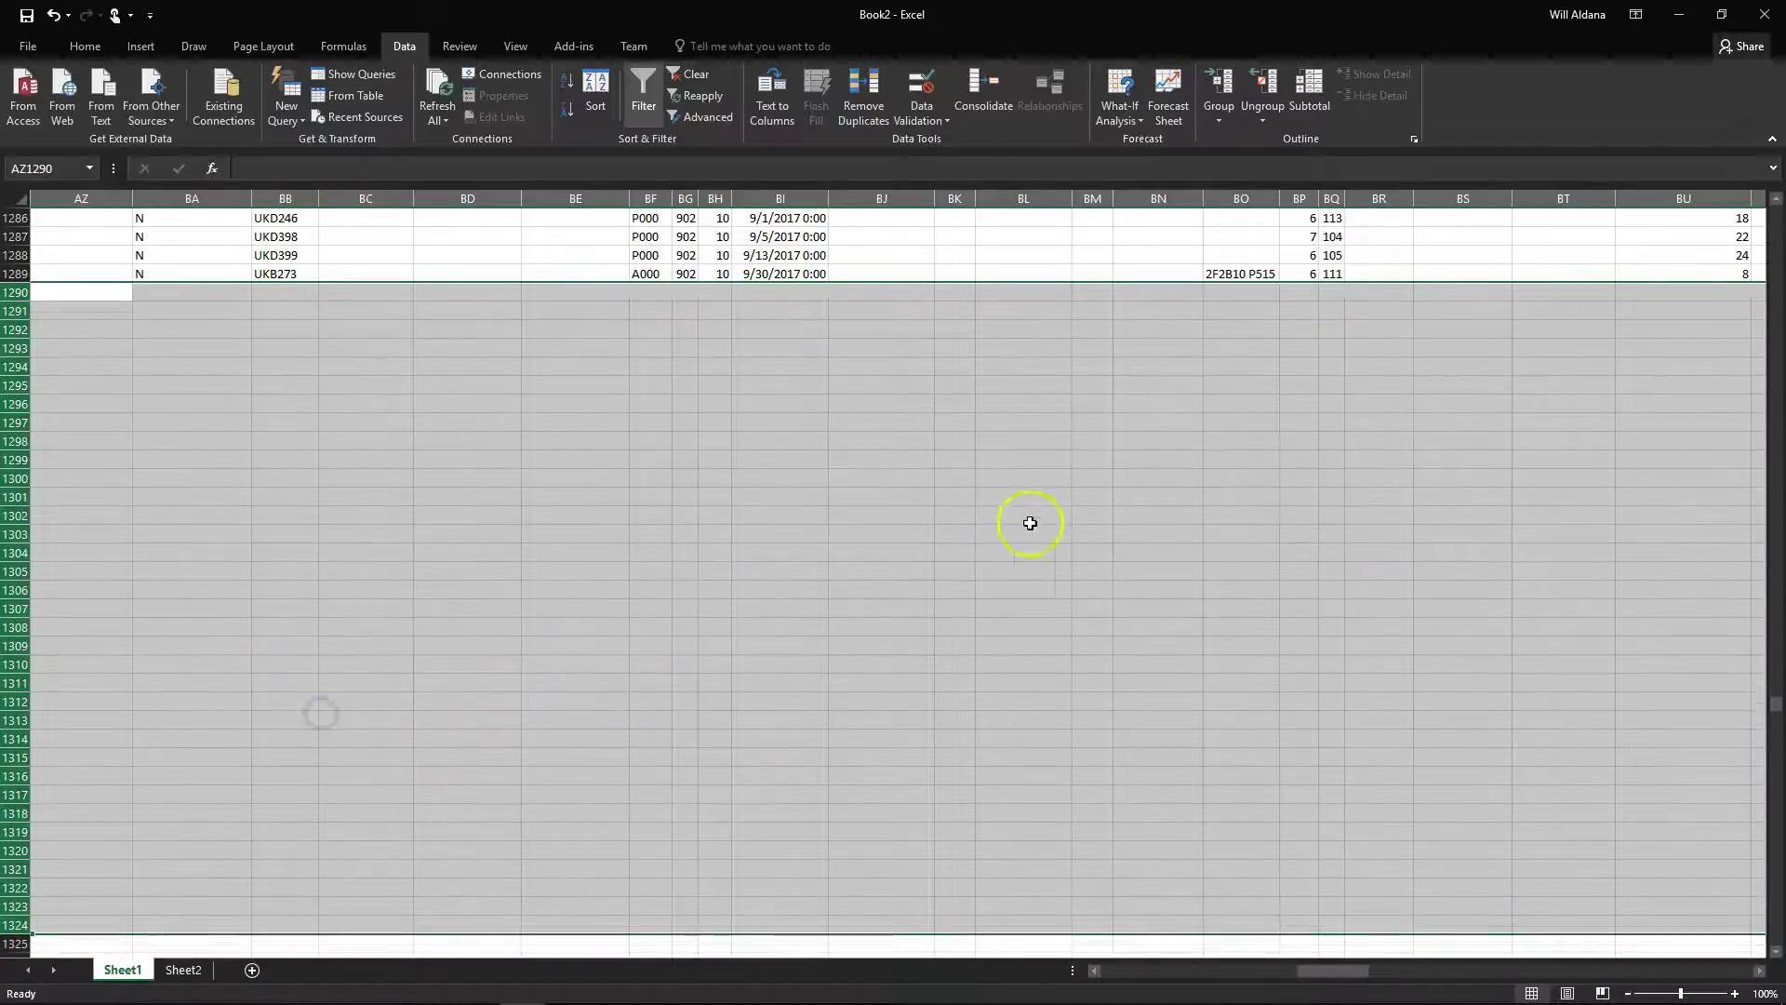
Replace the first record's uic value in cell FJ2 on Sheet1 with A CO
{"action": "scroll", "coordinate": [999, 523], "scroll_direction": "up", "scroll_amount": 20}
{"action": "left_click_drag", "start_coordinate": [1358, 979], "coordinate": [1772, 947]}
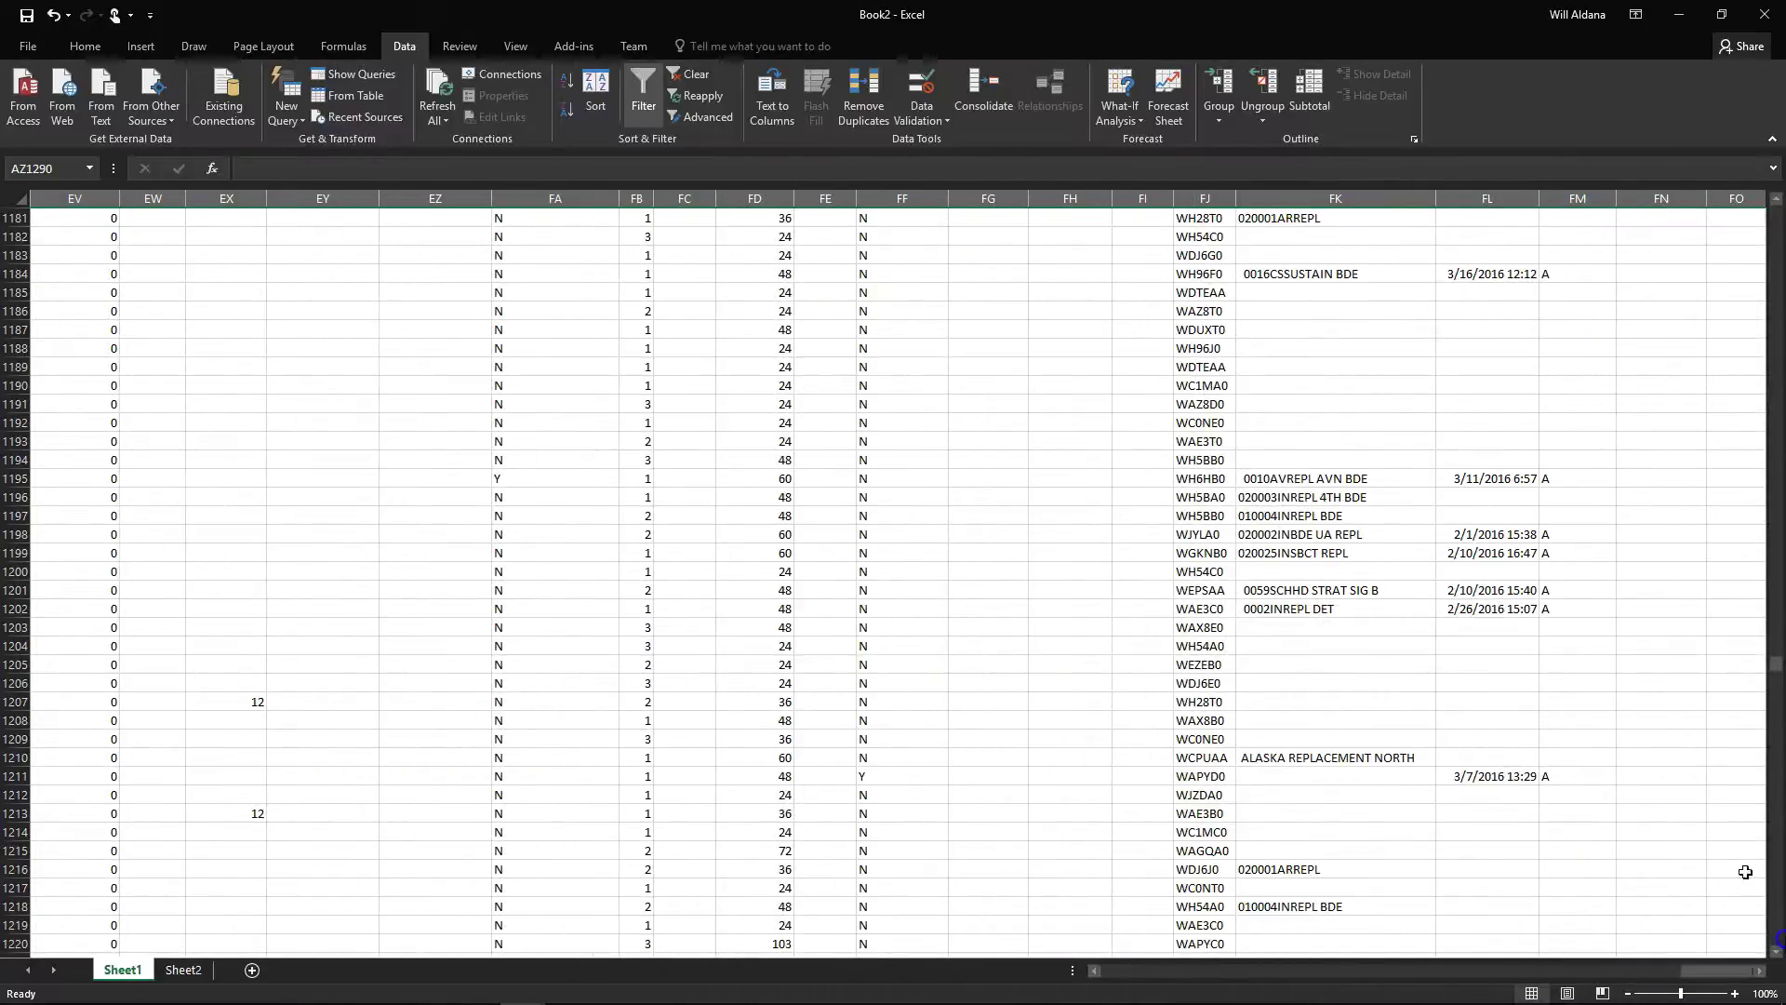
{"action": "scroll", "coordinate": [1774, 441], "scroll_direction": "up", "scroll_amount": 15}
{"action": "left_click_drag", "start_coordinate": [1776, 644], "coordinate": [1779, 192]}
{"action": "left_click", "coordinate": [1215, 240]}
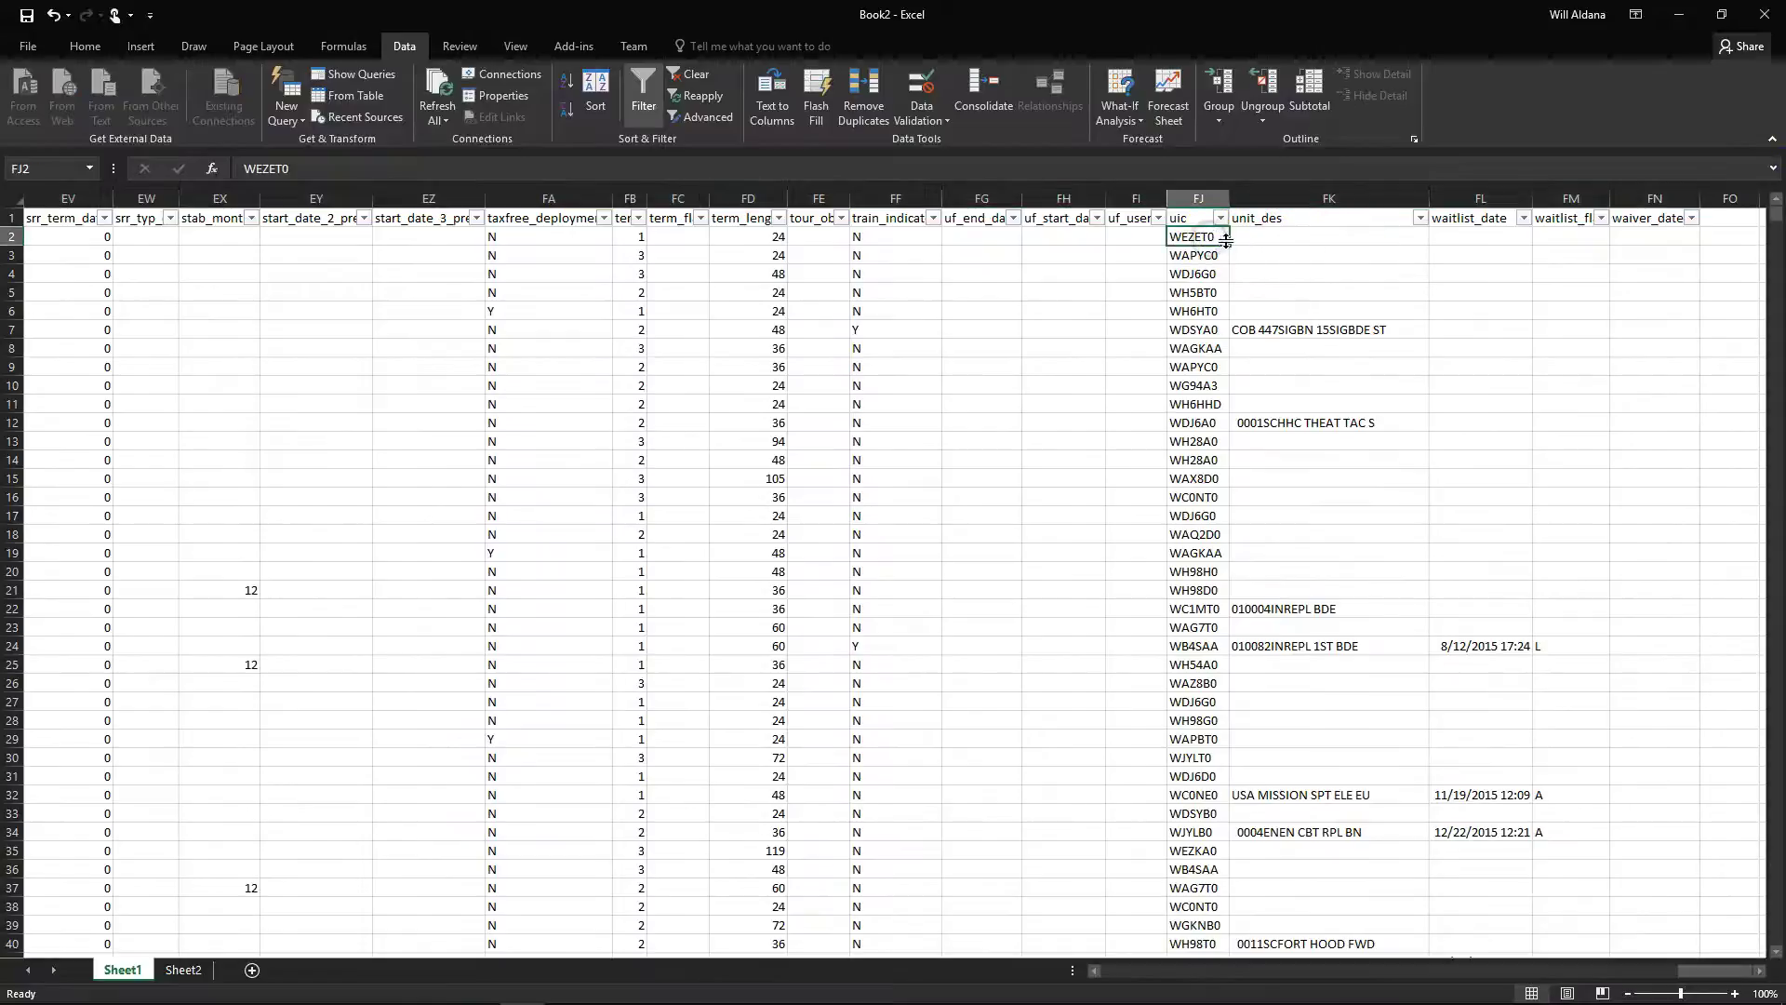
{"action": "type", "text": "A CO"}
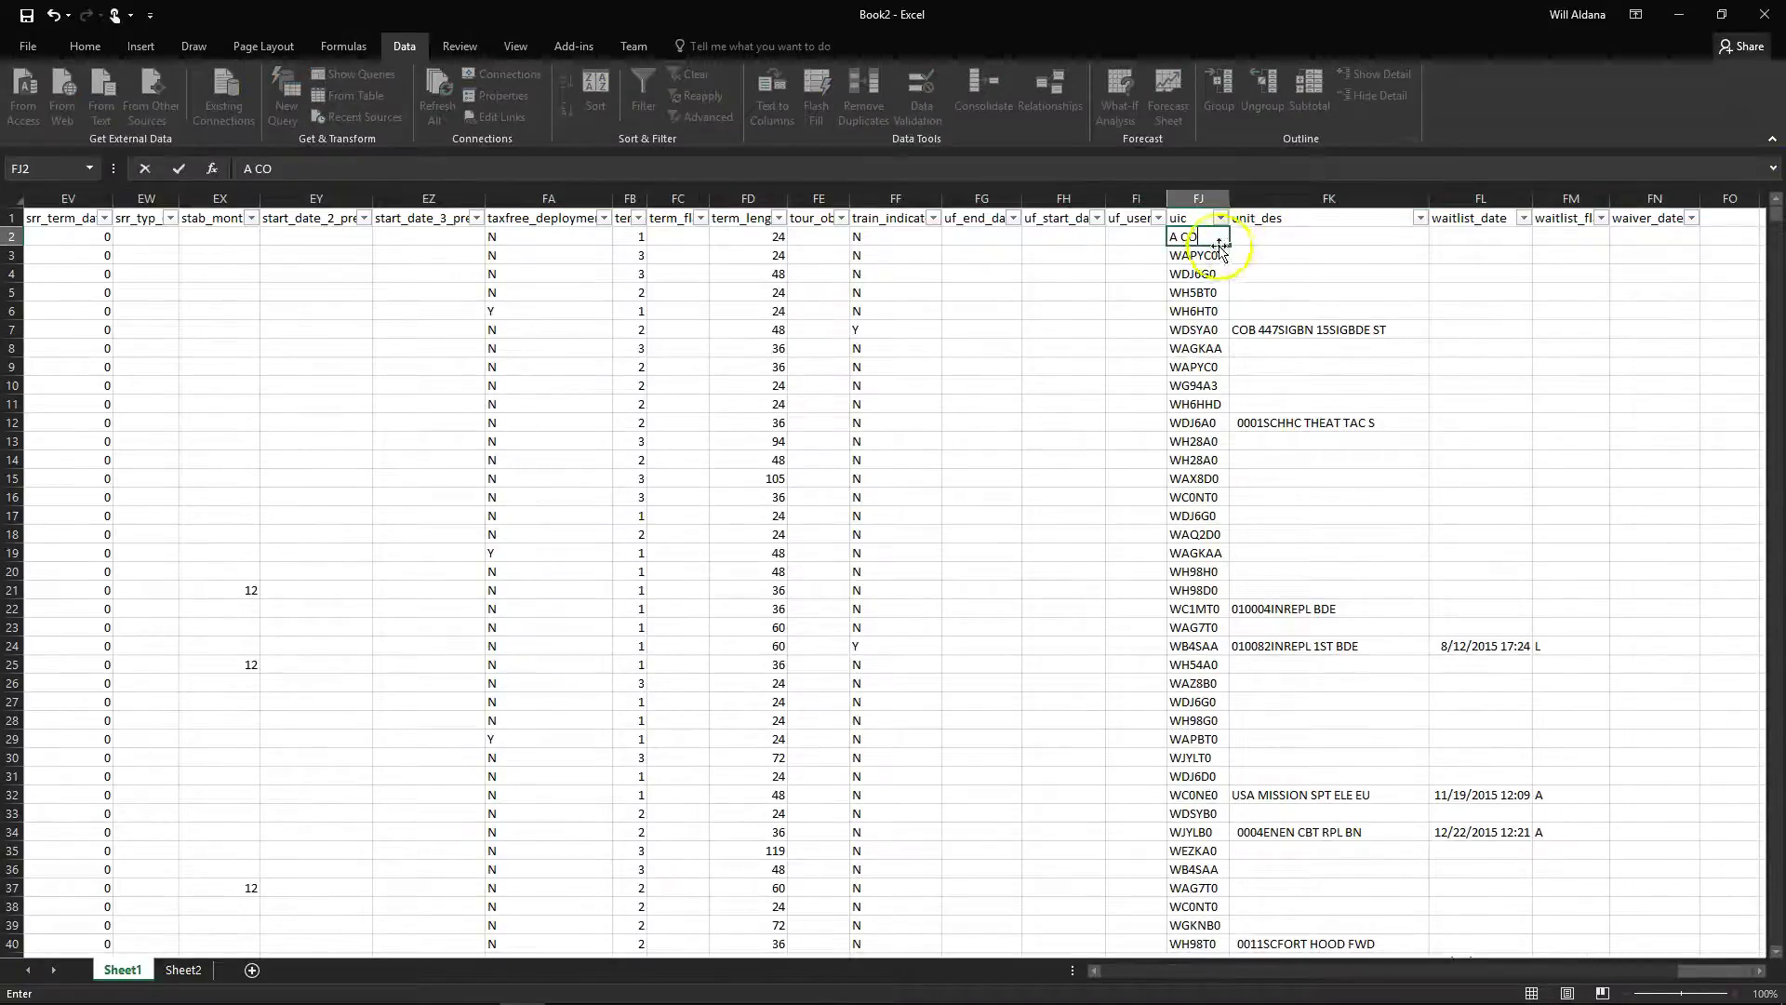
{"action": "left_click", "coordinate": [1211, 252]}
Copy A CO from FJ2 and paste it over the uic cells FJ3 to FJ529
{"action": "right_click", "coordinate": [1205, 239]}
{"action": "left_click", "coordinate": [1262, 272]}
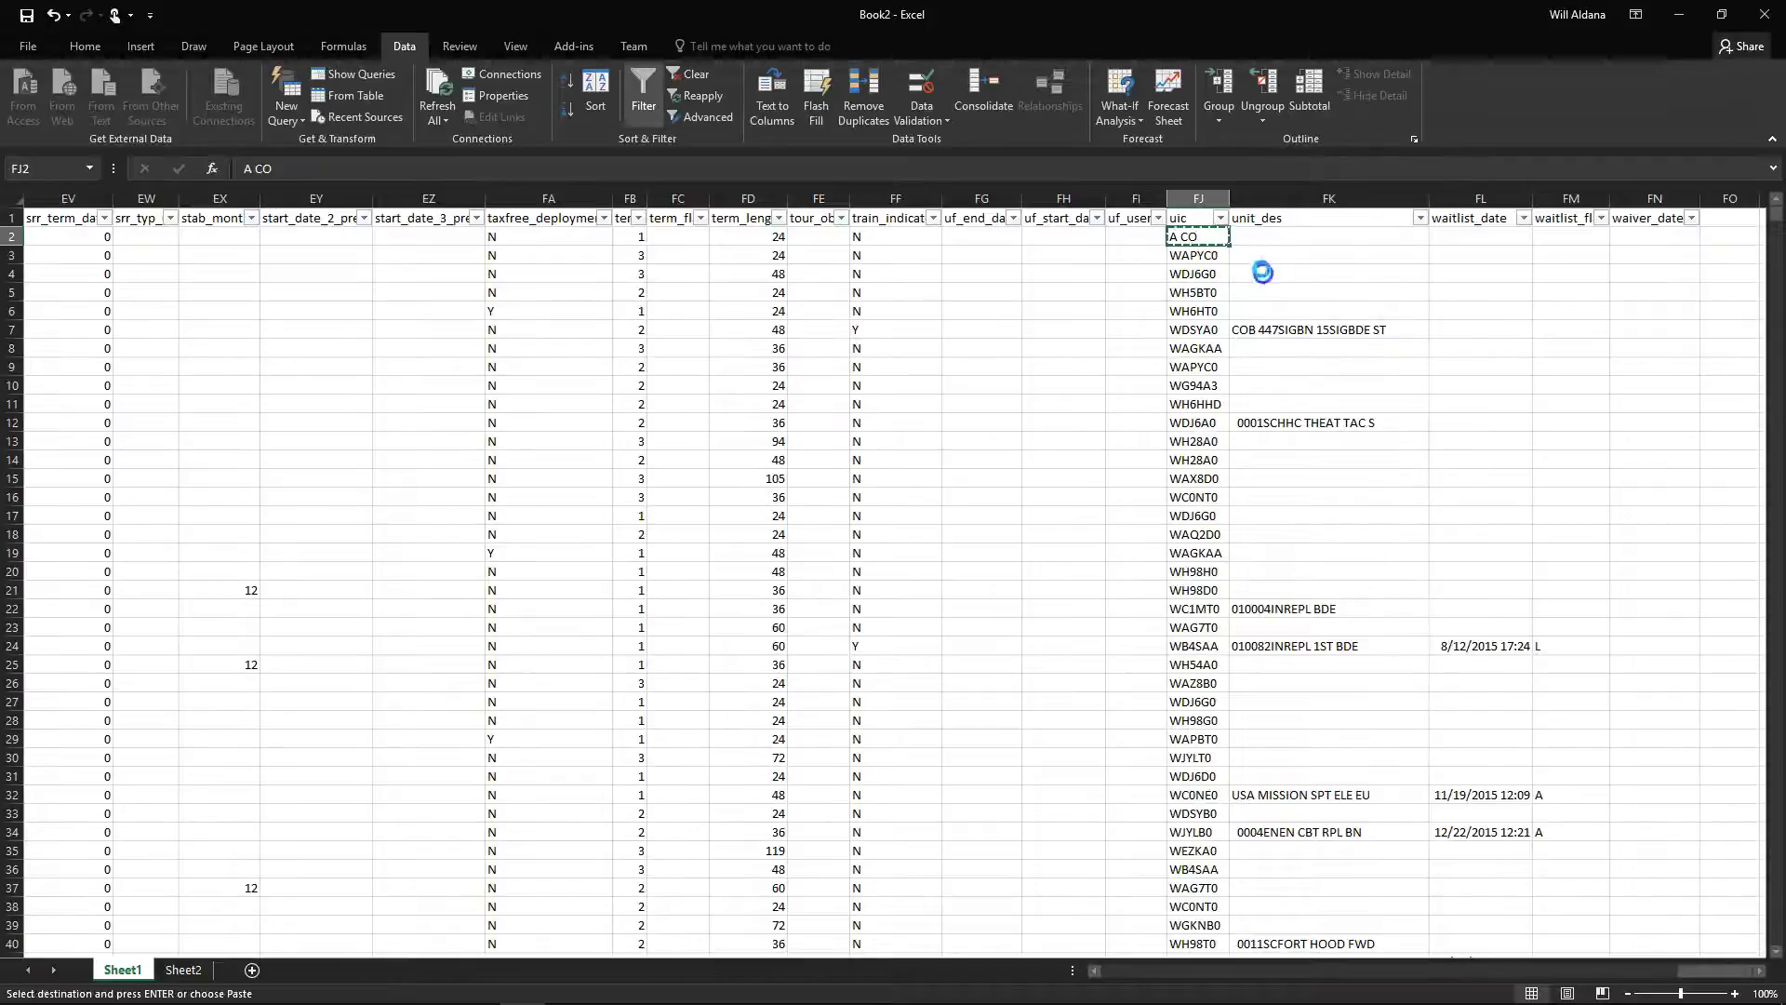
{"action": "left_click_drag", "start_coordinate": [1209, 264], "coordinate": [1180, 850]}
{"action": "right_click", "coordinate": [1197, 813]}
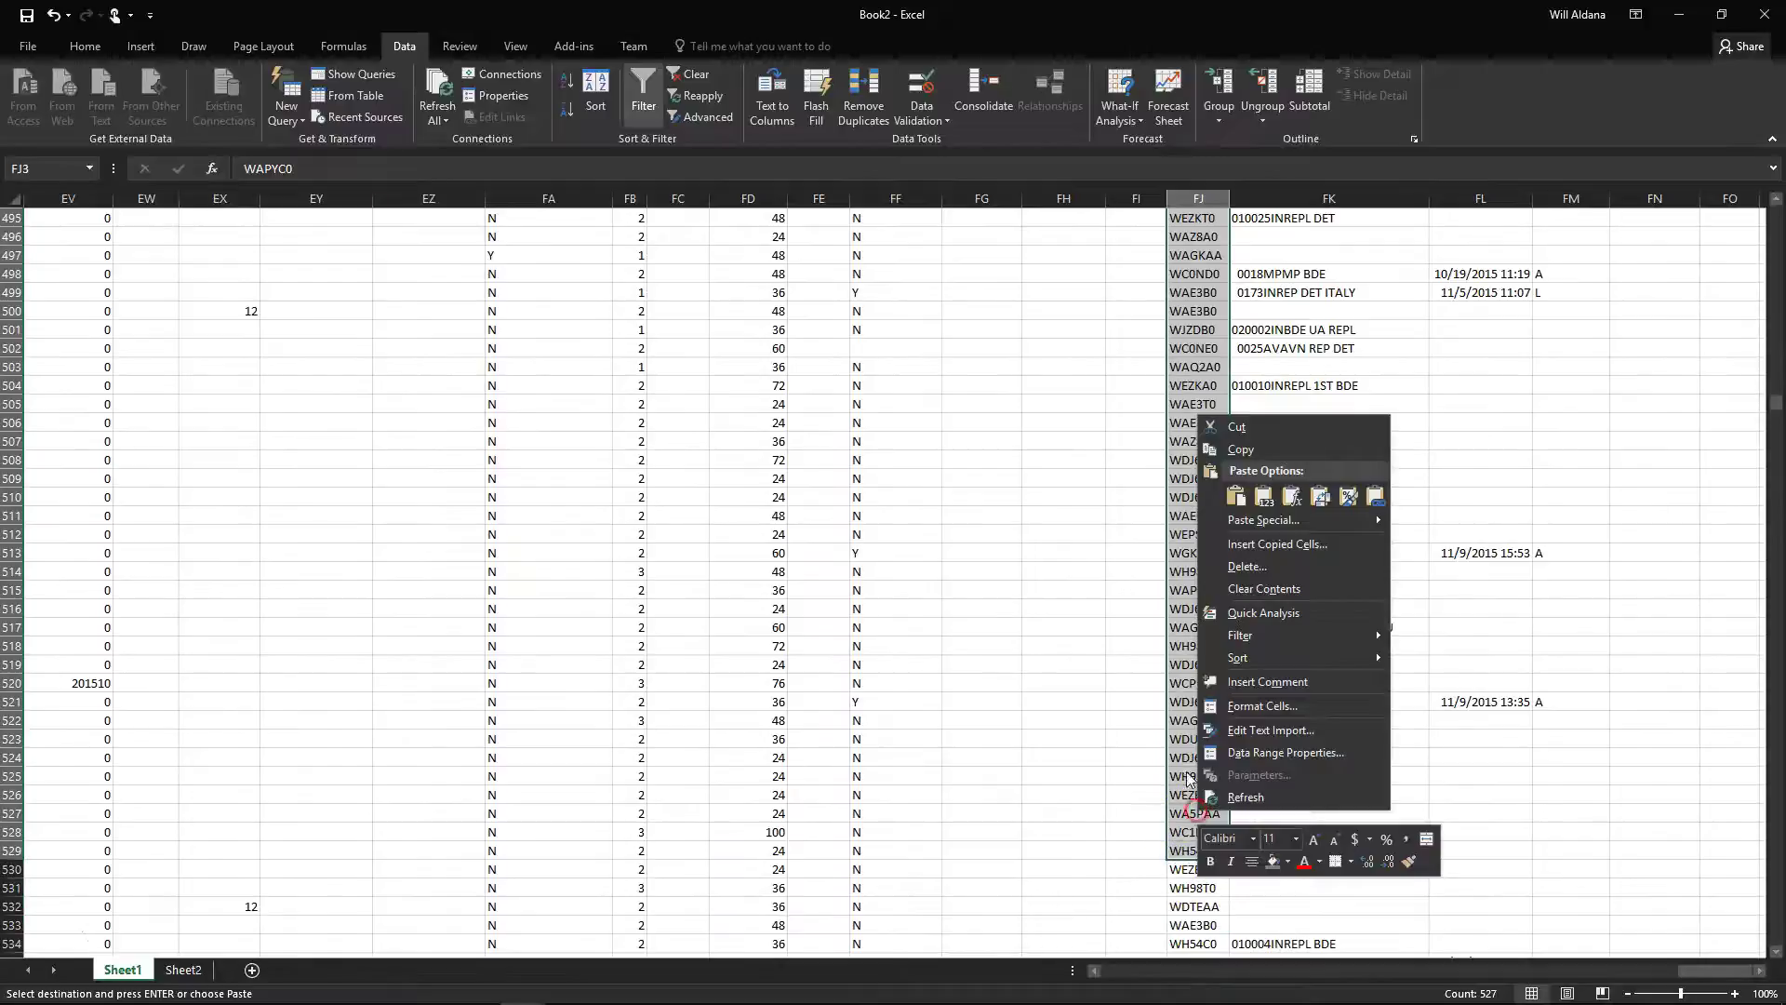
{"action": "left_click", "coordinate": [1220, 488]}
Enter B CO in cell FJ530, the first uic cell below the A CO block
{"action": "scroll", "coordinate": [1220, 493], "scroll_direction": "up", "scroll_amount": 20}
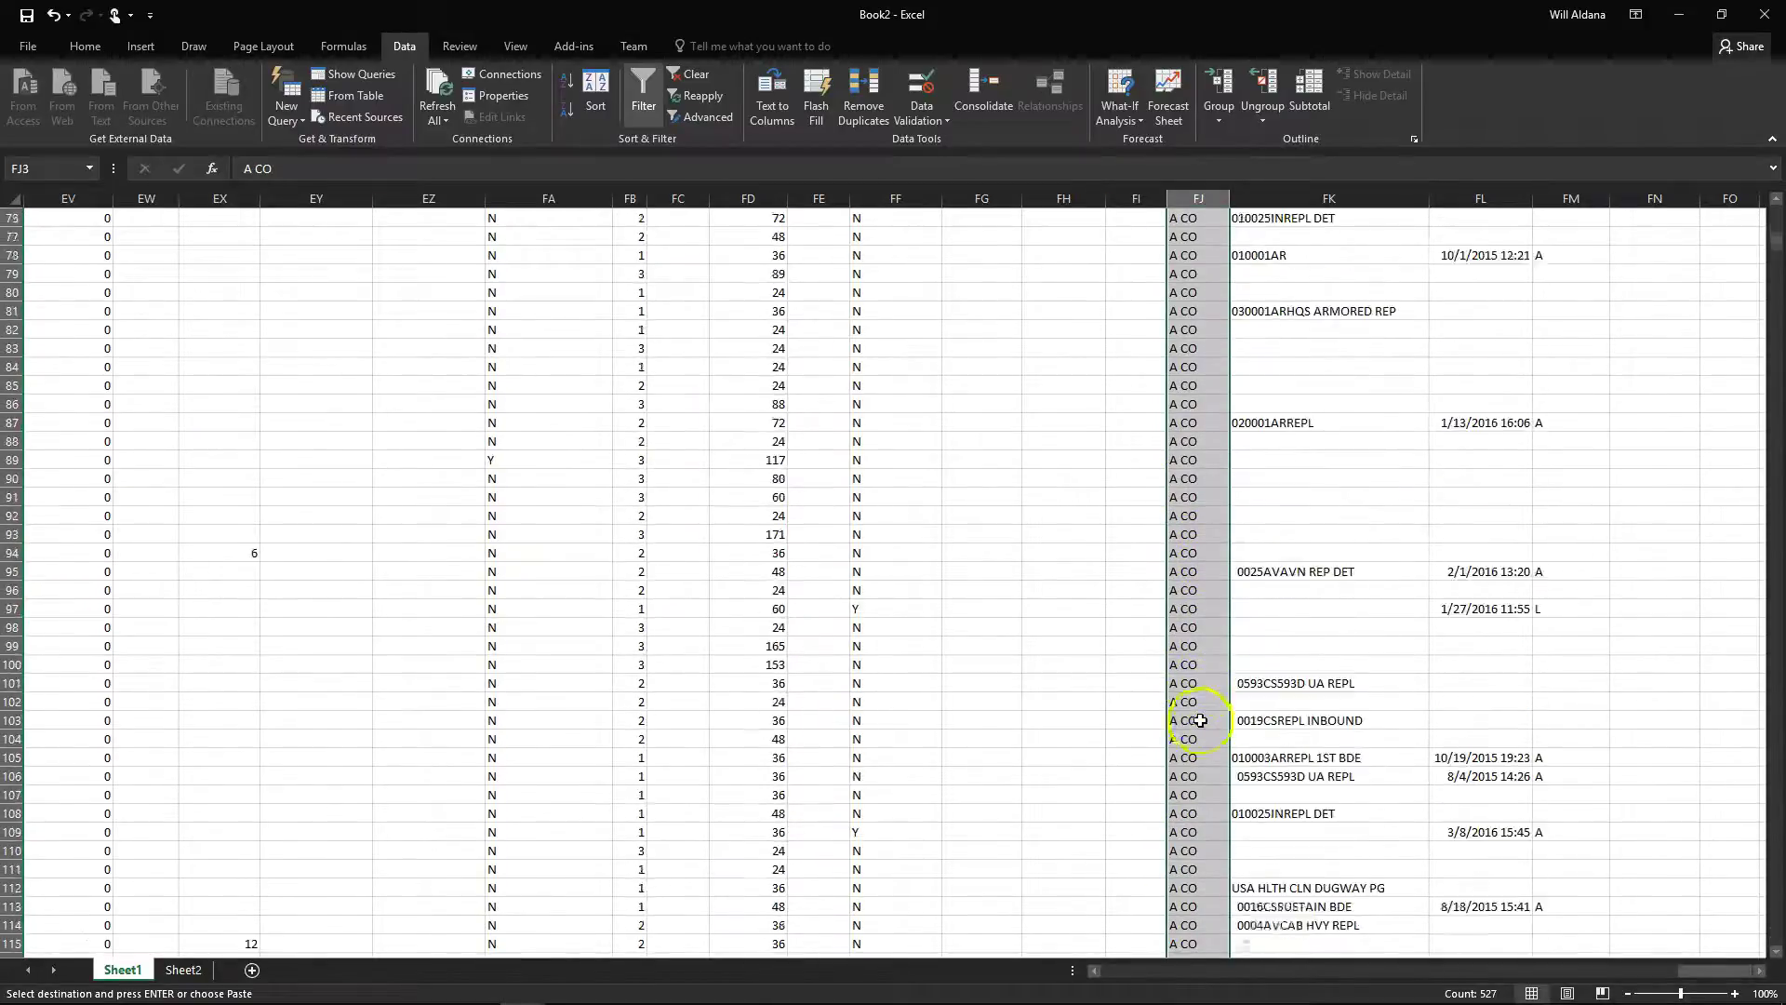
{"action": "scroll", "coordinate": [1129, 711], "scroll_direction": "down", "scroll_amount": 20}
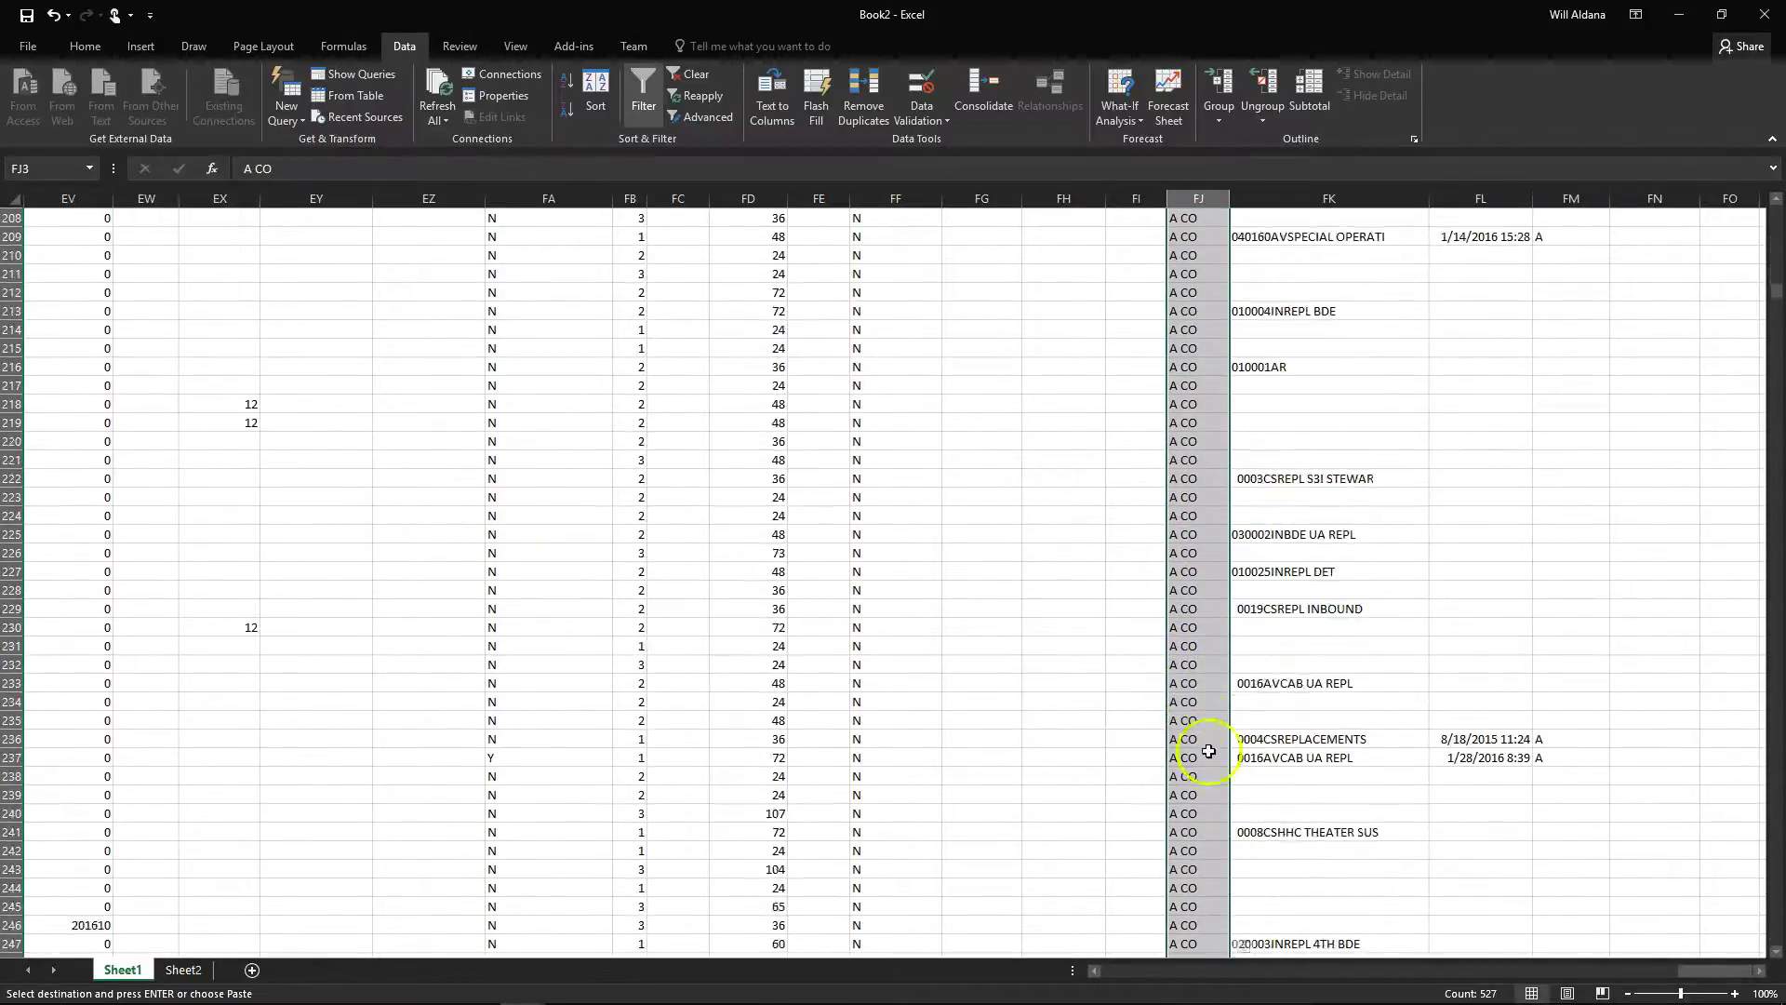
{"action": "scroll", "coordinate": [1205, 759], "scroll_direction": "down", "scroll_amount": 20}
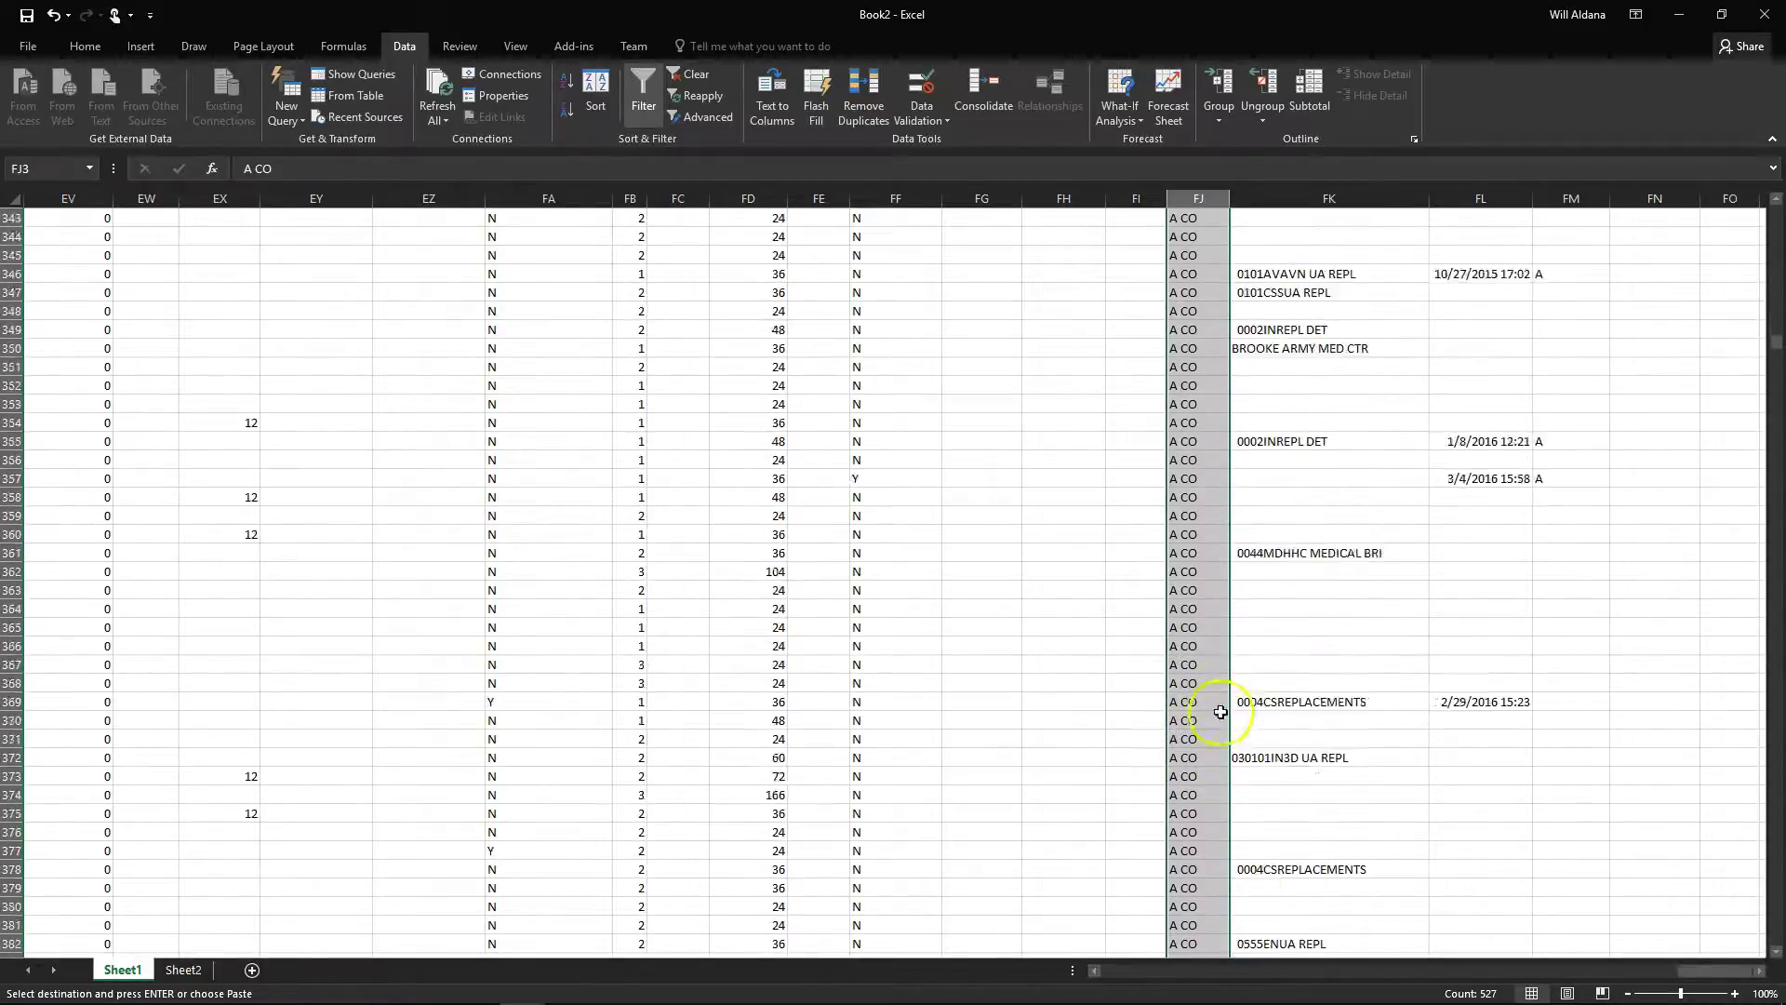
{"action": "scroll", "coordinate": [1248, 679], "scroll_direction": "down", "scroll_amount": 20}
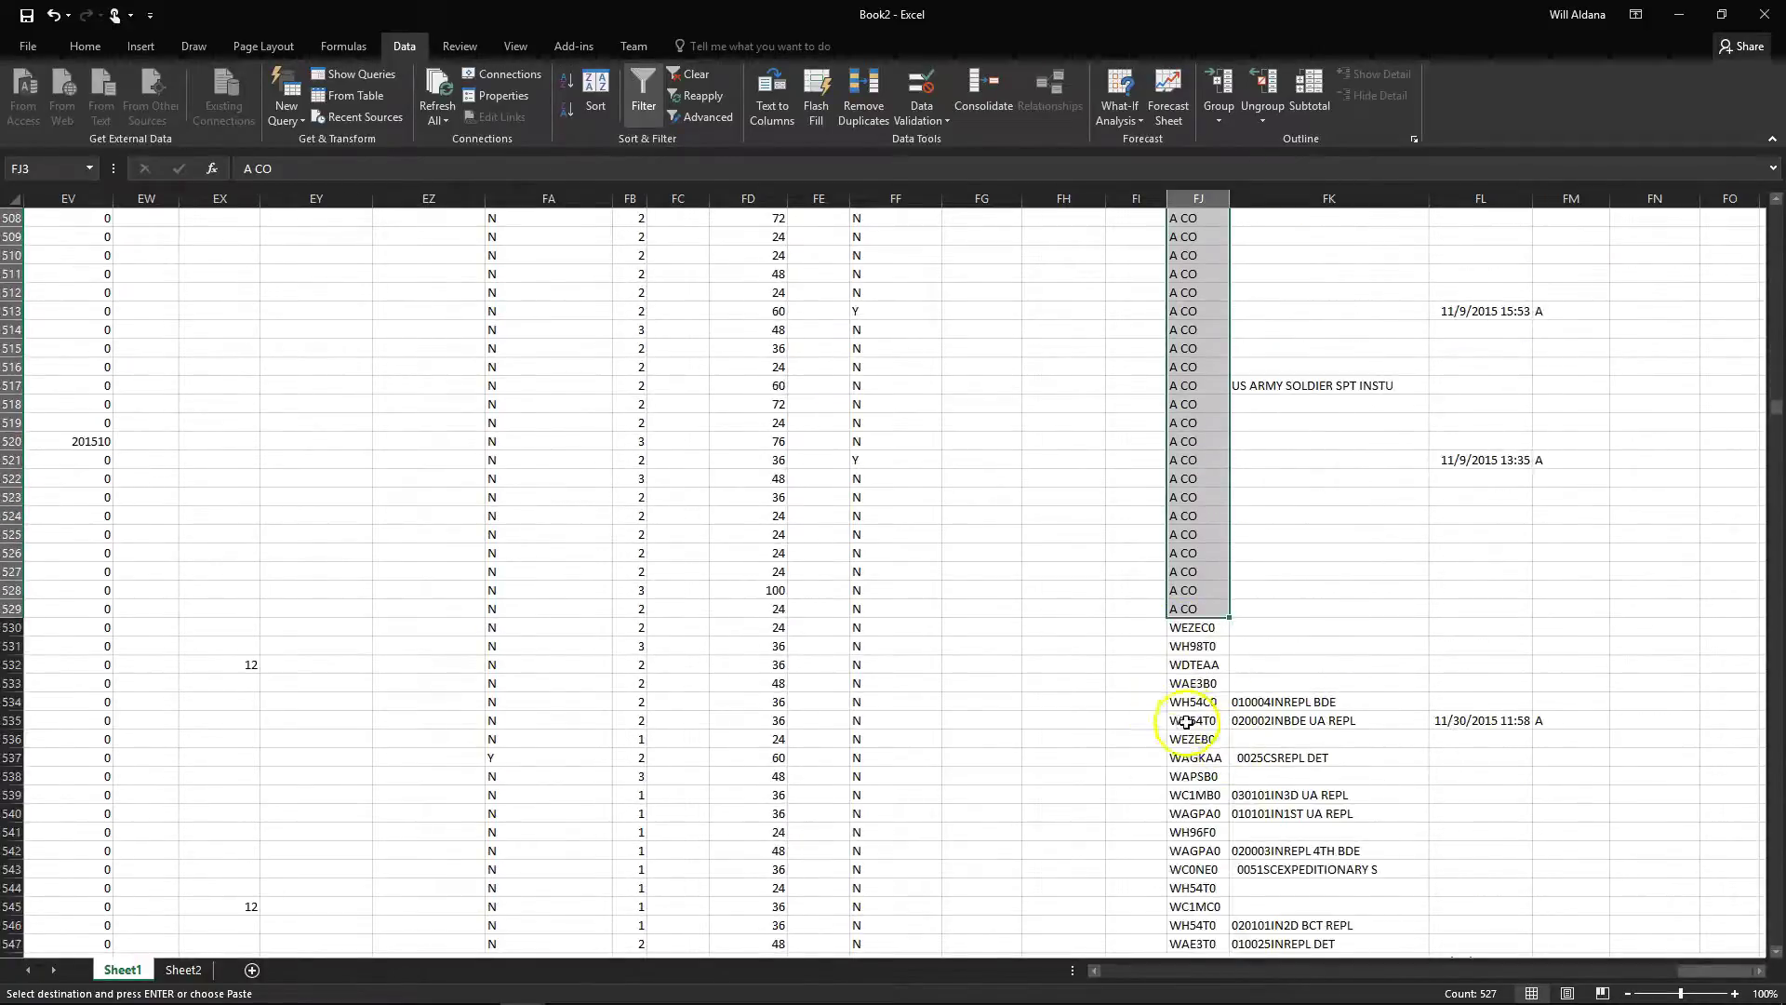
{"action": "scroll", "coordinate": [1165, 506], "scroll_direction": "up", "scroll_amount": 4}
{"action": "left_click", "coordinate": [1200, 459]}
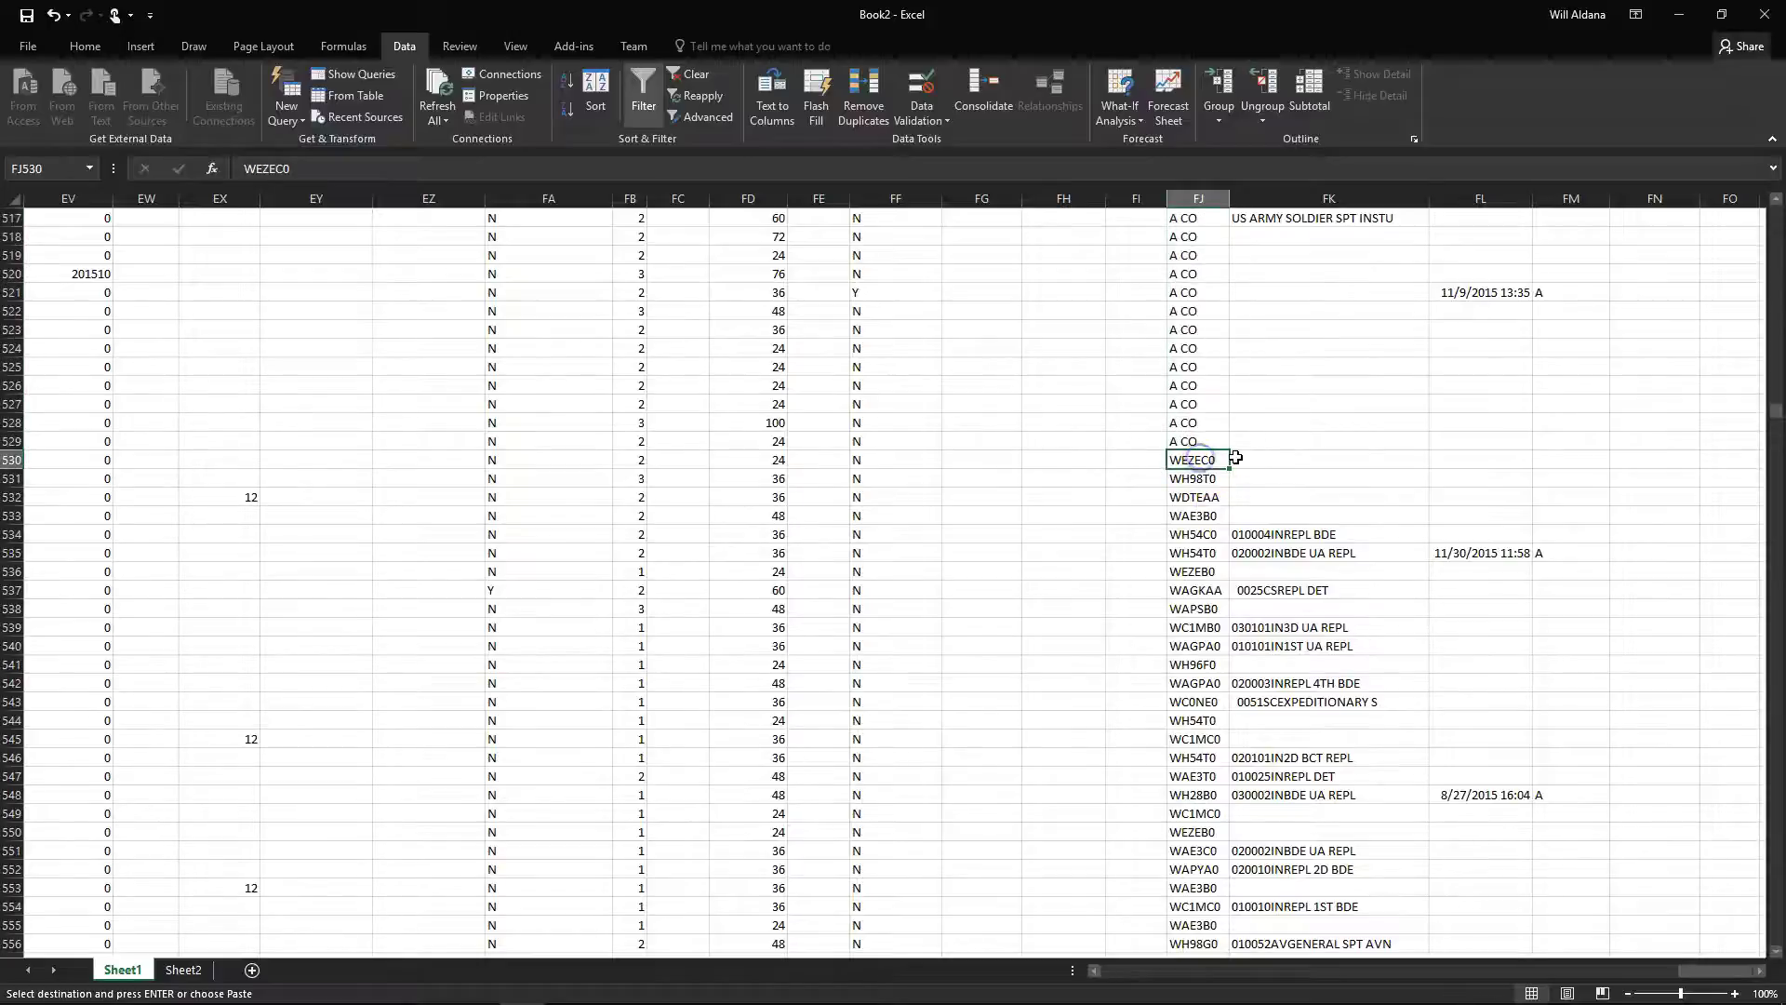
{"action": "type", "text": "B CO"}
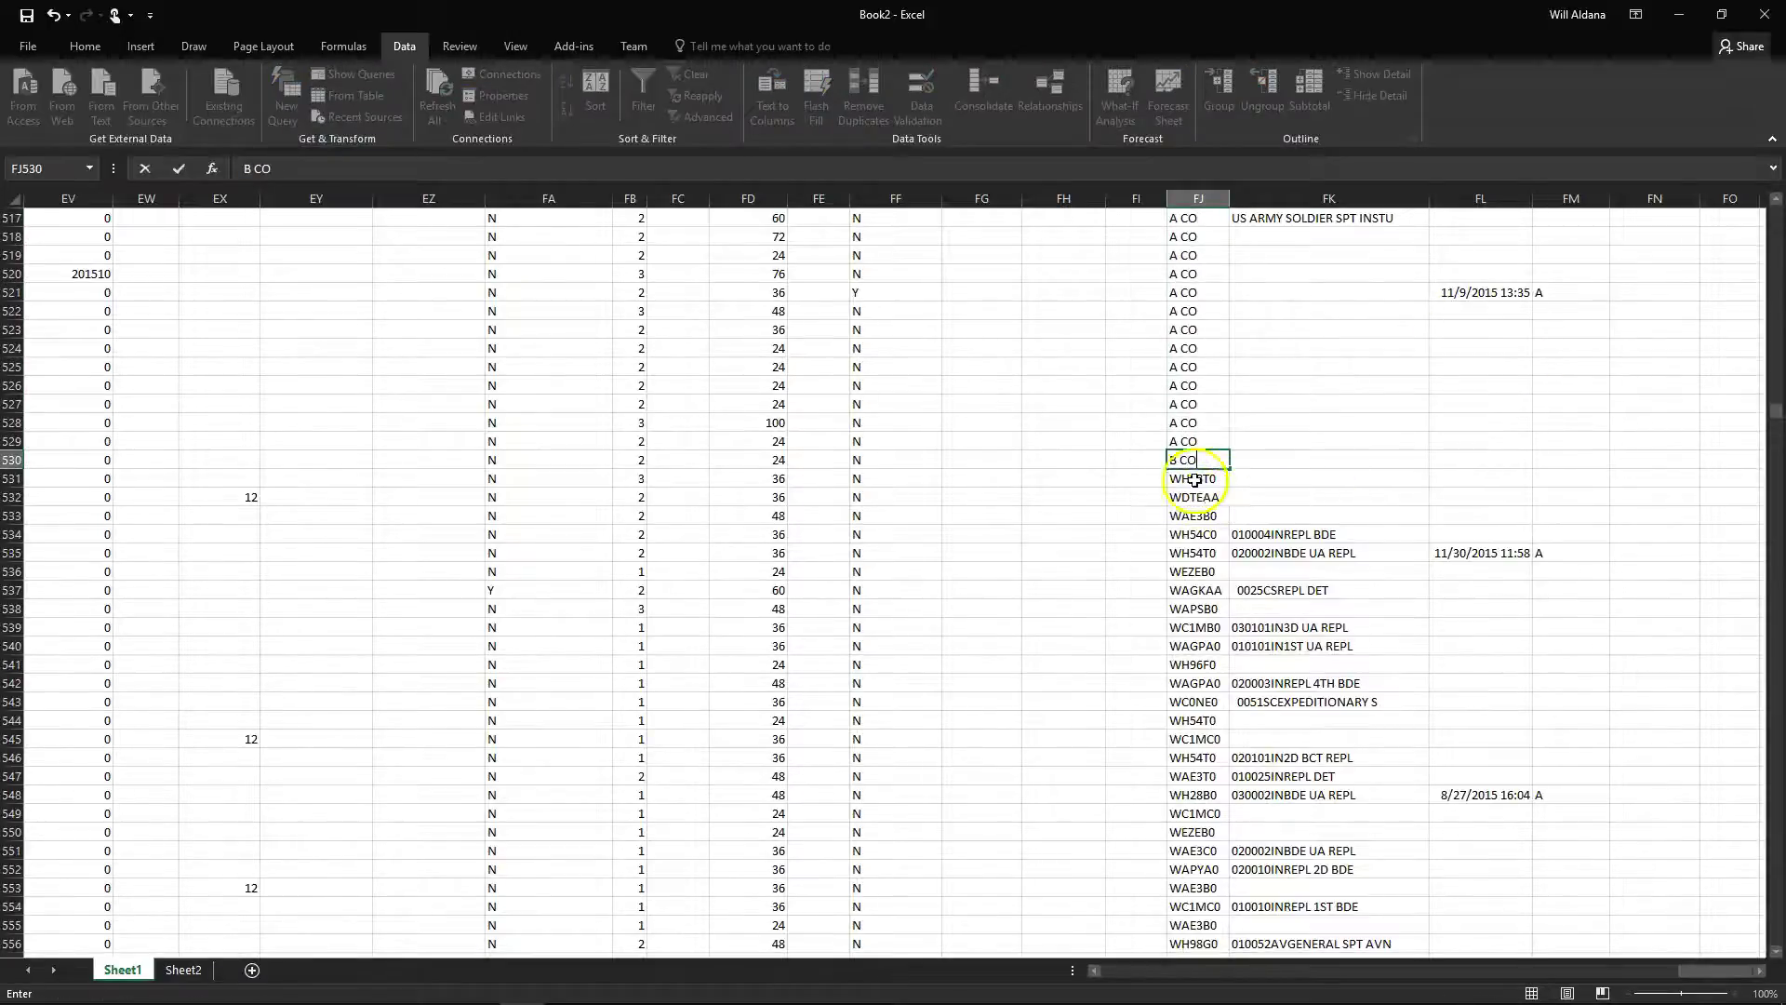
{"action": "key", "text": "Return"}
Copy B CO from FJ530 and paste it over the uic cells FJ531 to FJ806
{"action": "right_click", "coordinate": [1191, 456]}
{"action": "left_click", "coordinate": [1218, 489]}
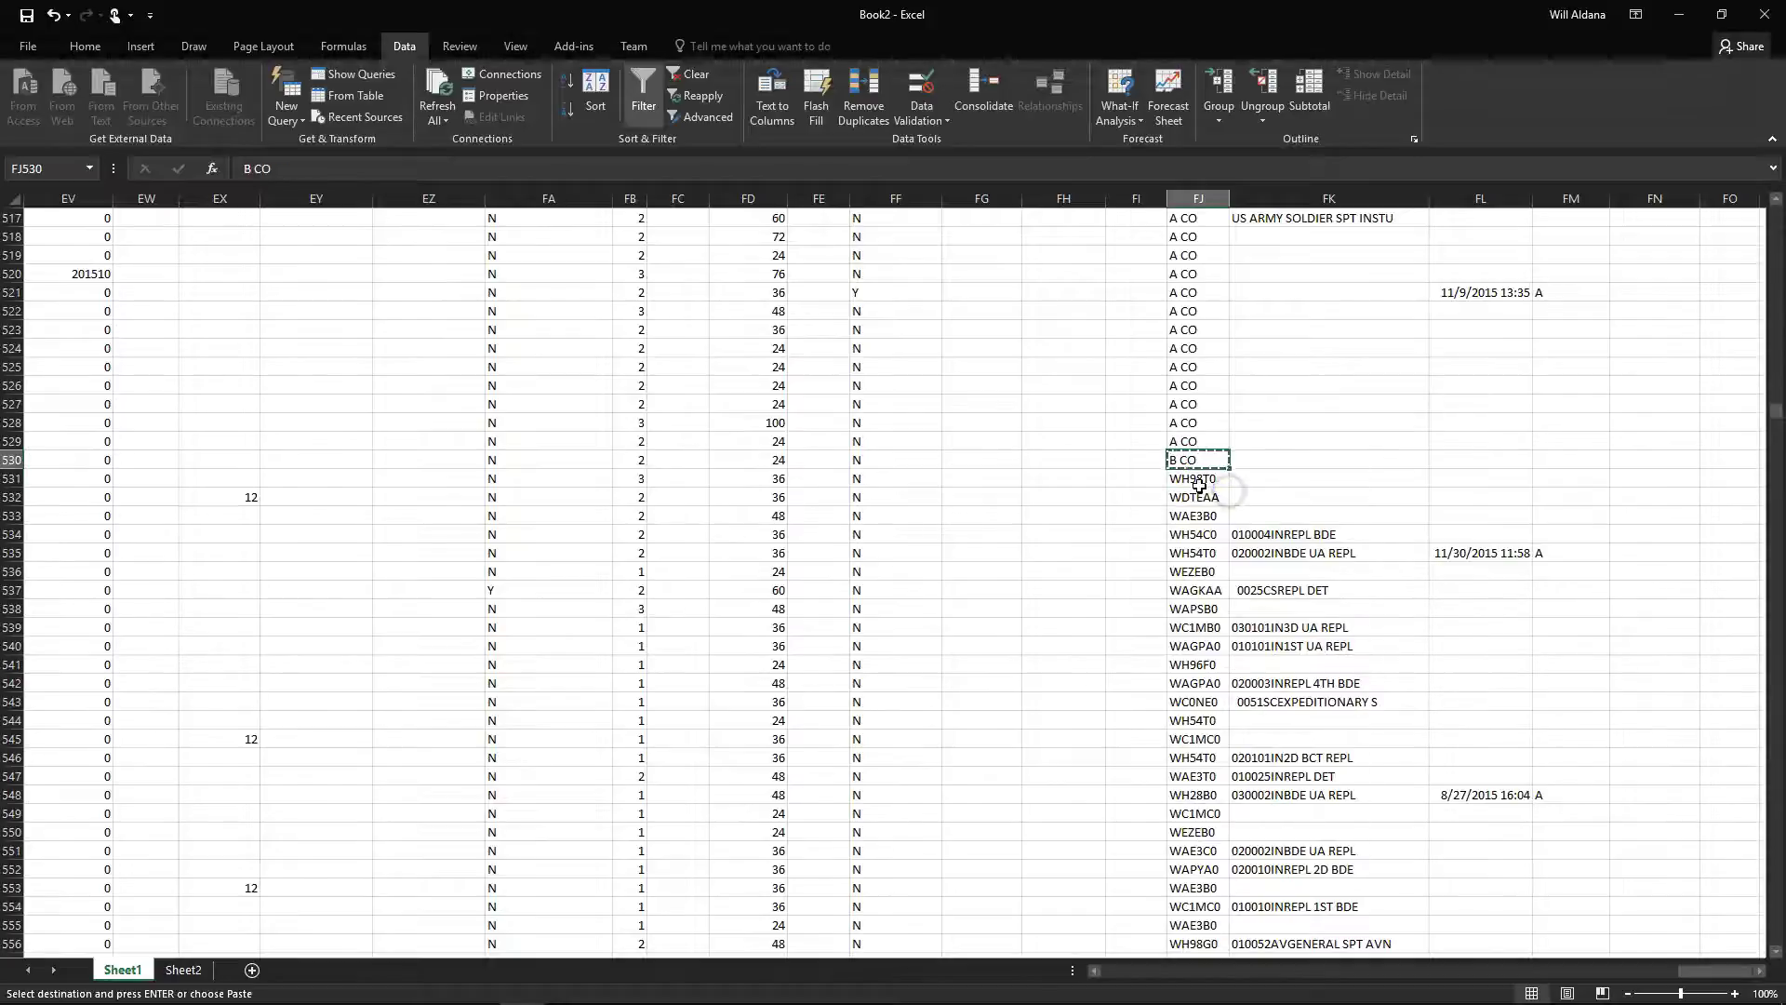
{"action": "left_click_drag", "start_coordinate": [1203, 503], "coordinate": [1203, 921]}
{"action": "right_click", "coordinate": [1203, 921]}
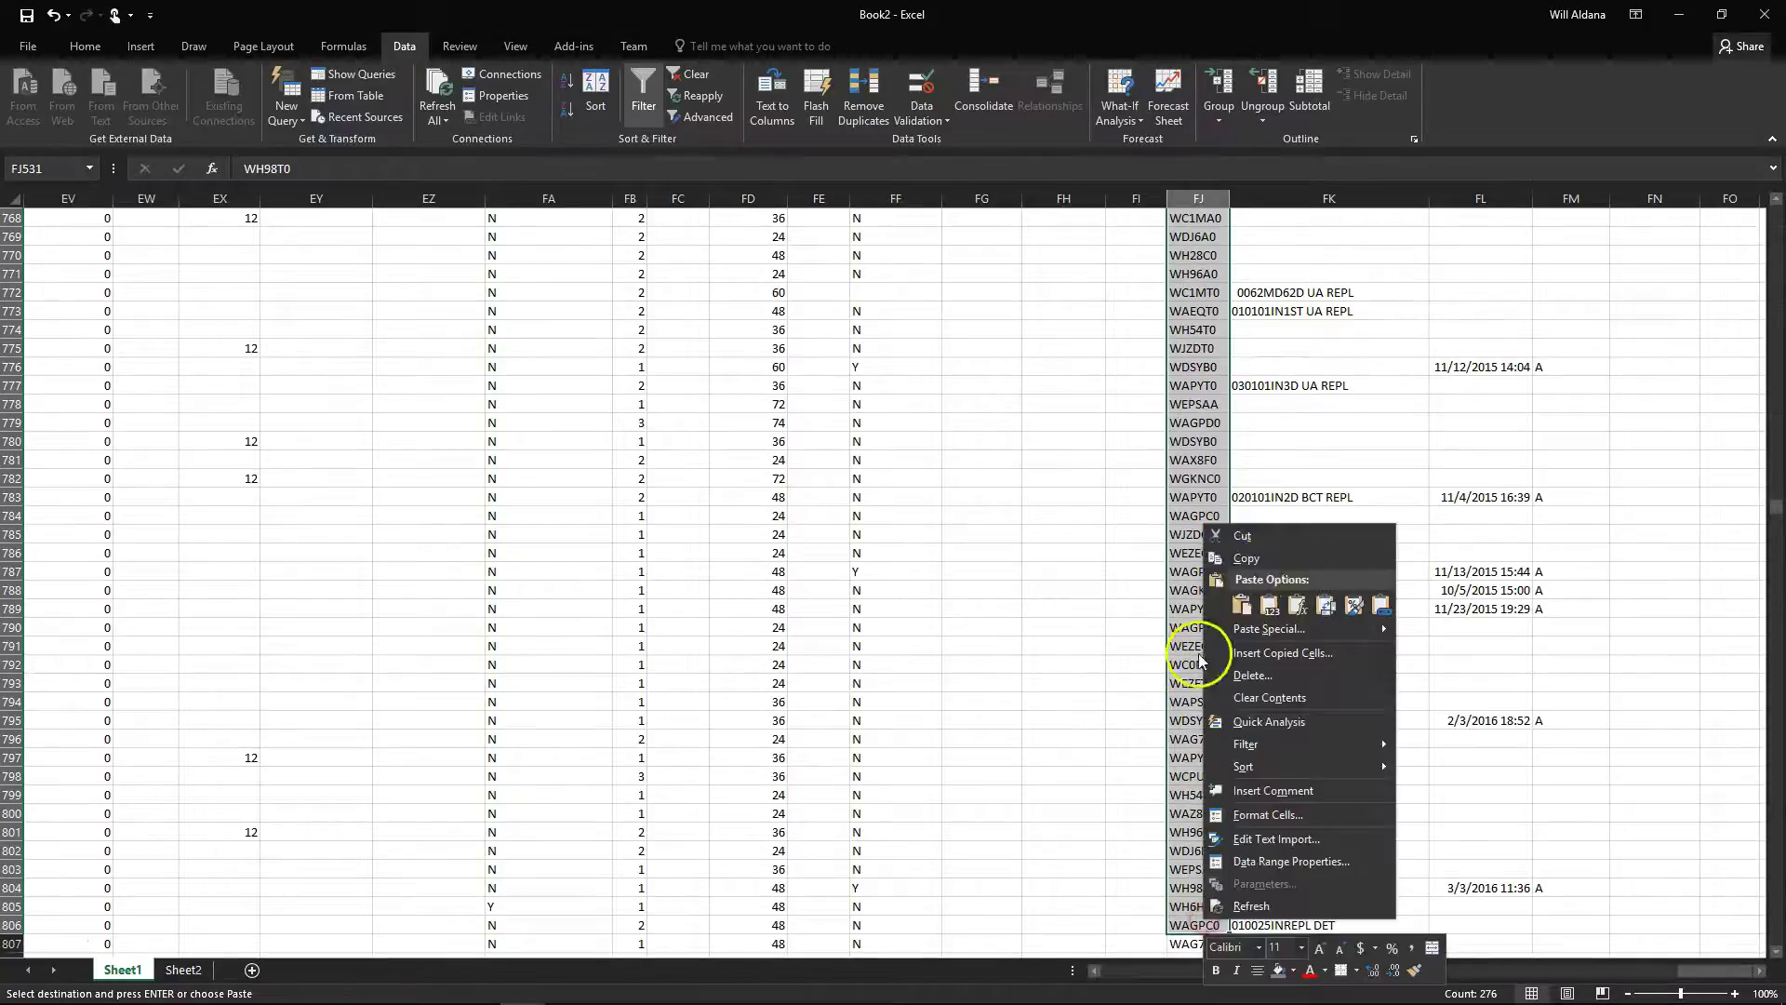
{"action": "left_click", "coordinate": [1211, 594]}
Enter C CO in cell FJ807, the first uic cell below the B CO block
{"action": "scroll", "coordinate": [1239, 704], "scroll_direction": "down", "scroll_amount": 20}
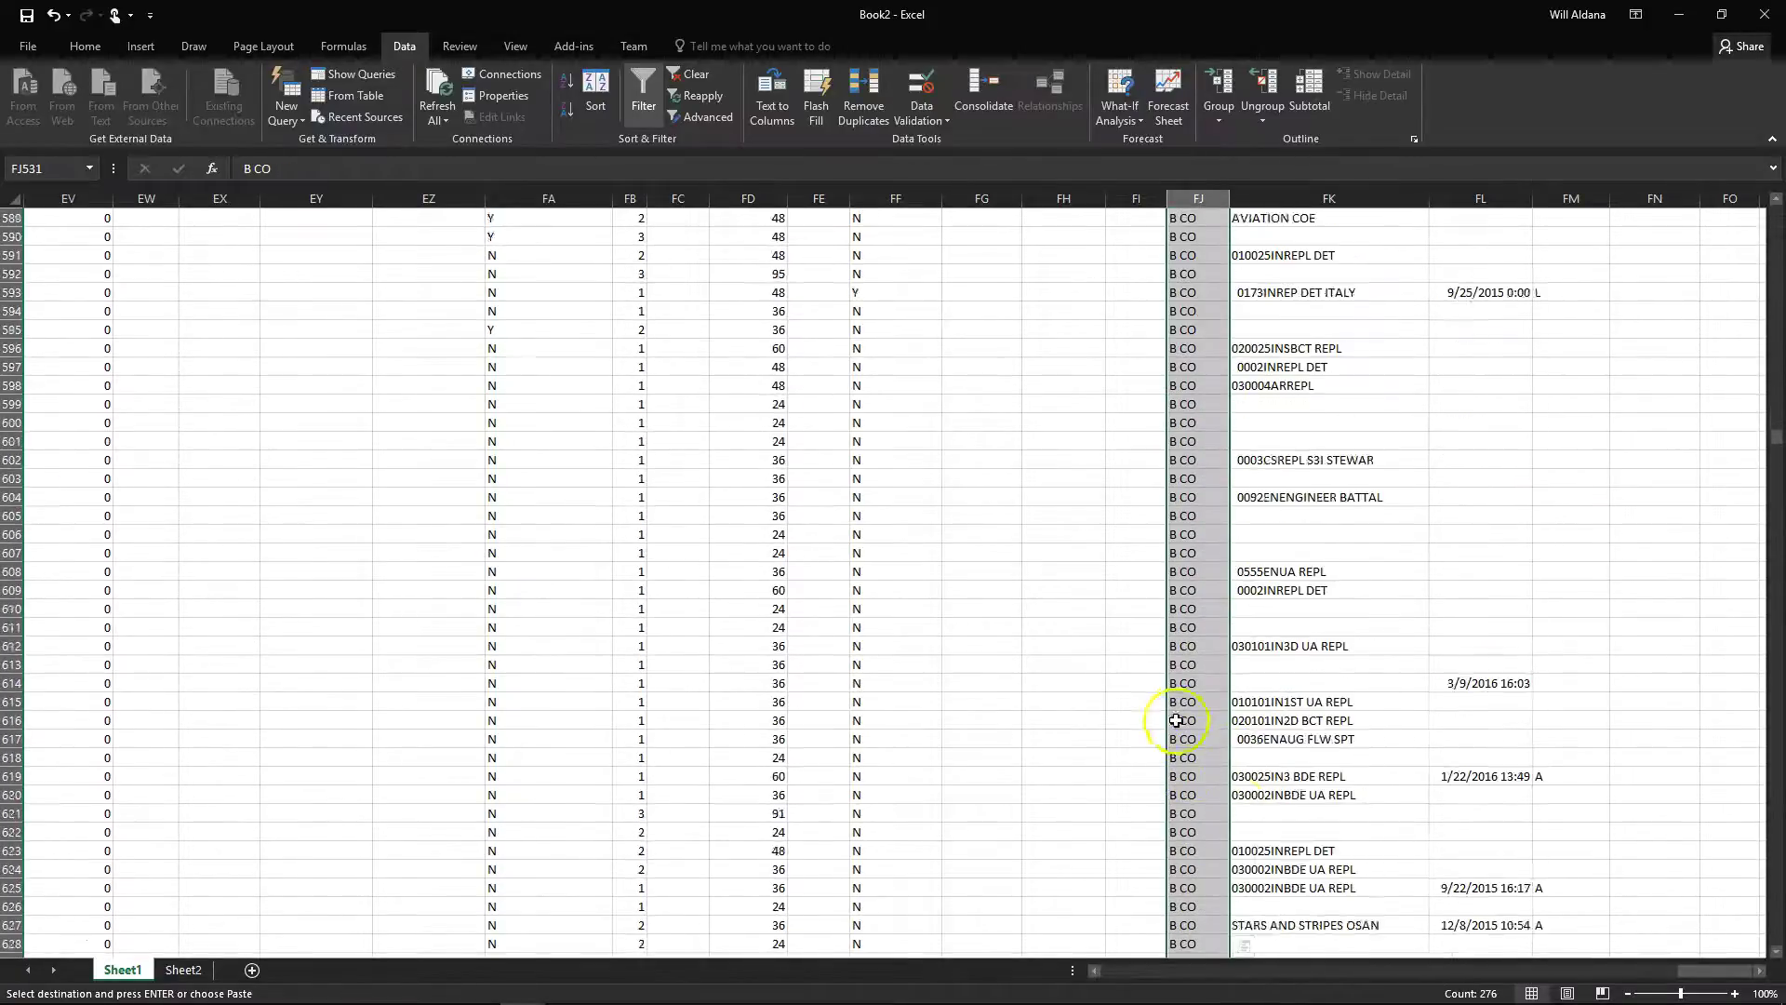
{"action": "scroll", "coordinate": [1182, 837], "scroll_direction": "down", "scroll_amount": 20}
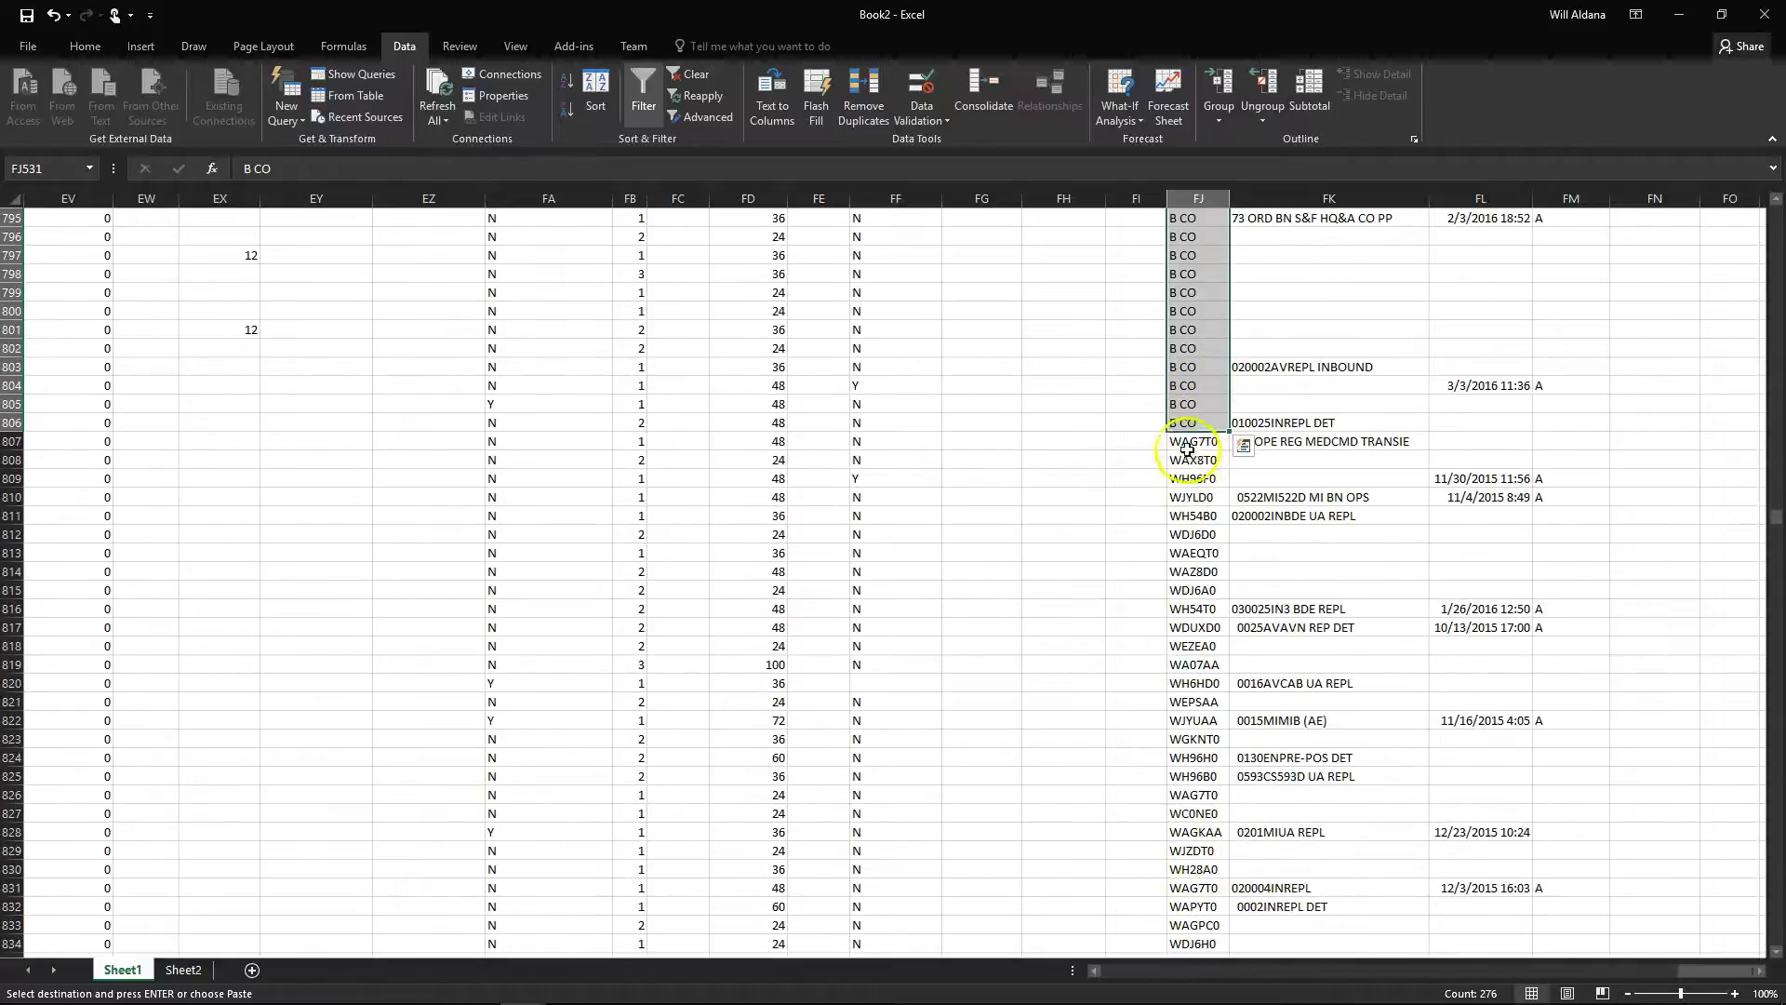
{"action": "left_click", "coordinate": [1187, 447]}
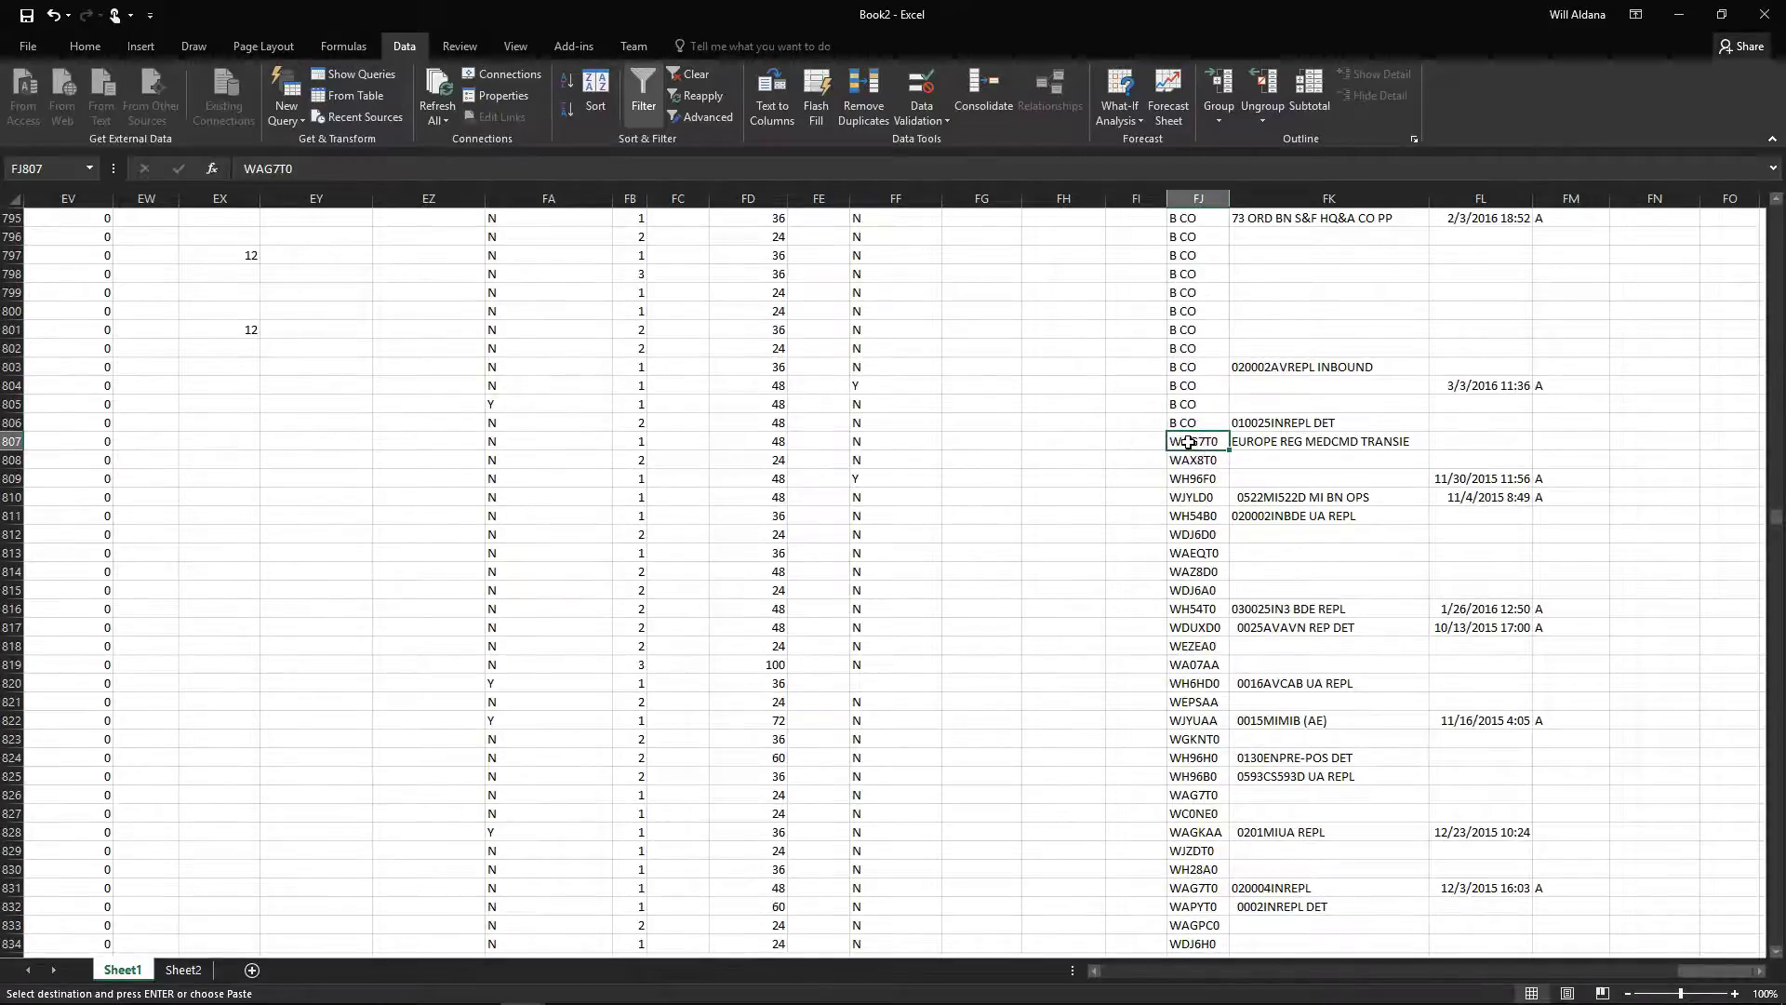
{"action": "type", "text": "C"}
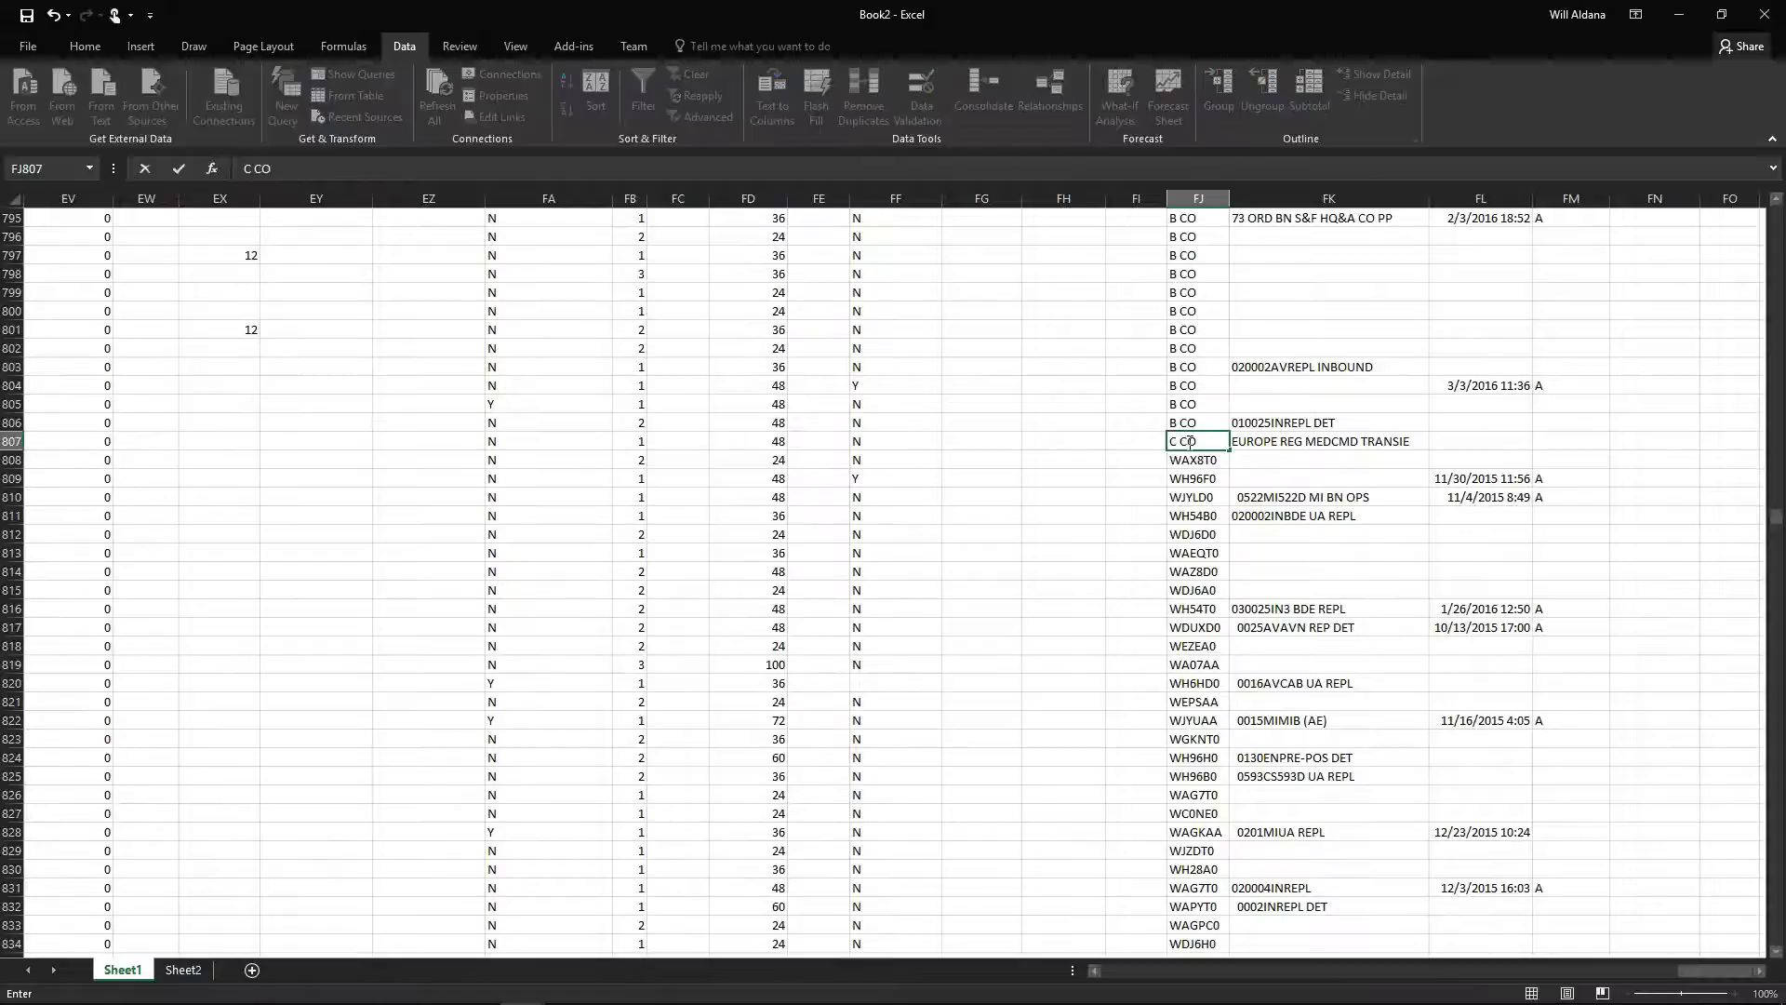
{"action": "type", "text": " CO"}
{"action": "key", "text": "Return"}
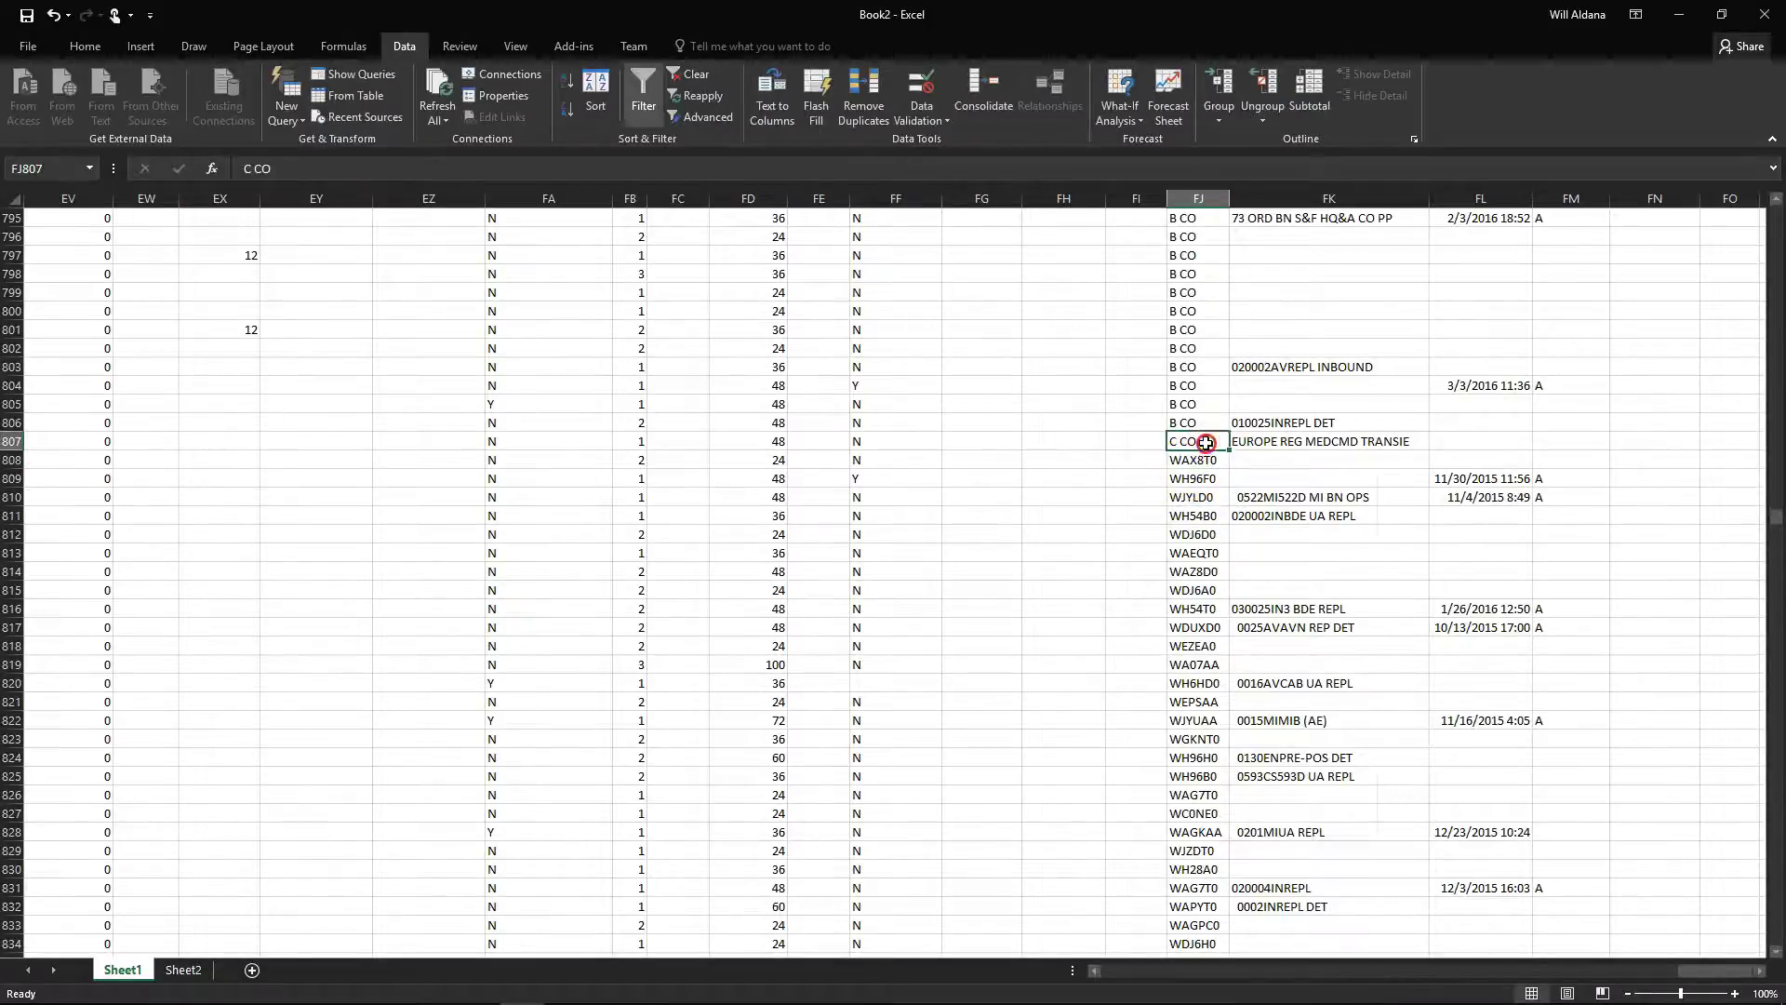
Copy C CO from FJ807 and paste it over the uic cells FJ808 to FJ1285
{"action": "mouse_move", "coordinate": [1214, 877]}
{"action": "left_mouse_down"}
{"action": "mouse_move", "coordinate": [1191, 1000]}
{"action": "mouse_move", "coordinate": [1182, 865]}
{"action": "left_mouse_up"}
{"action": "right_click", "coordinate": [1210, 464]}
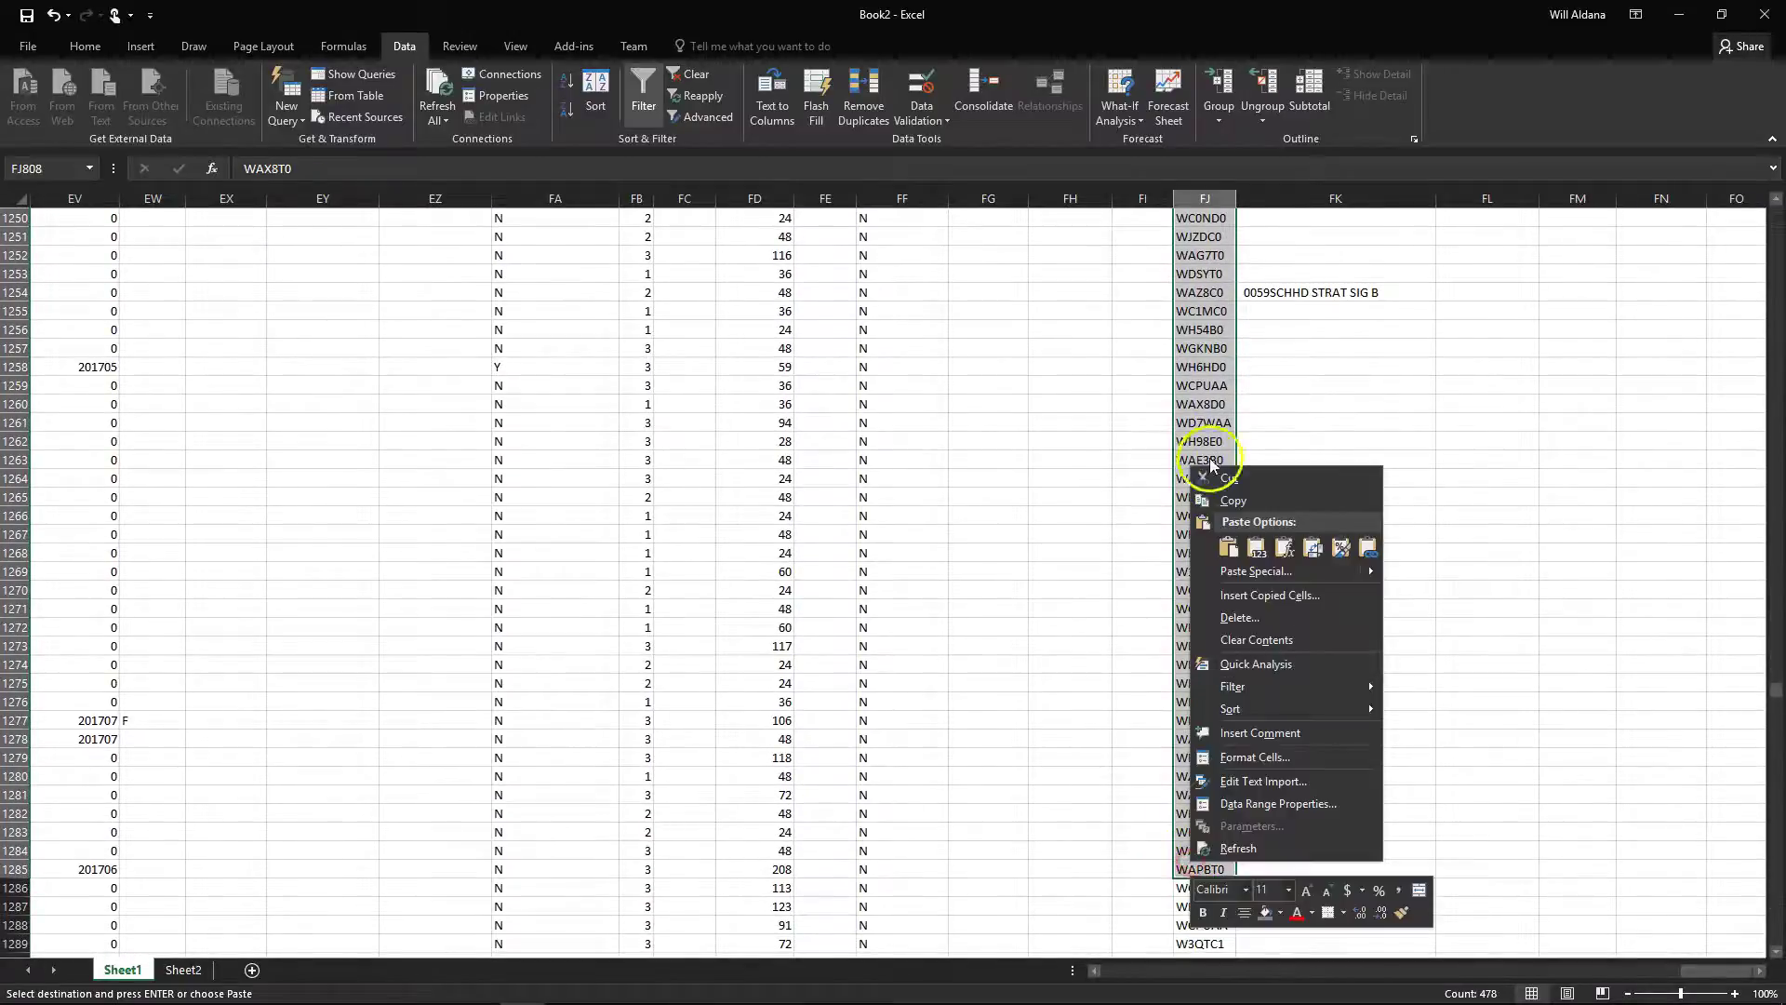
{"action": "left_click", "coordinate": [1227, 556]}
Enter D CO in uic cell FJ1123, within the lower part of the C CO block
{"action": "scroll", "coordinate": [1243, 630], "scroll_direction": "up", "scroll_amount": 20}
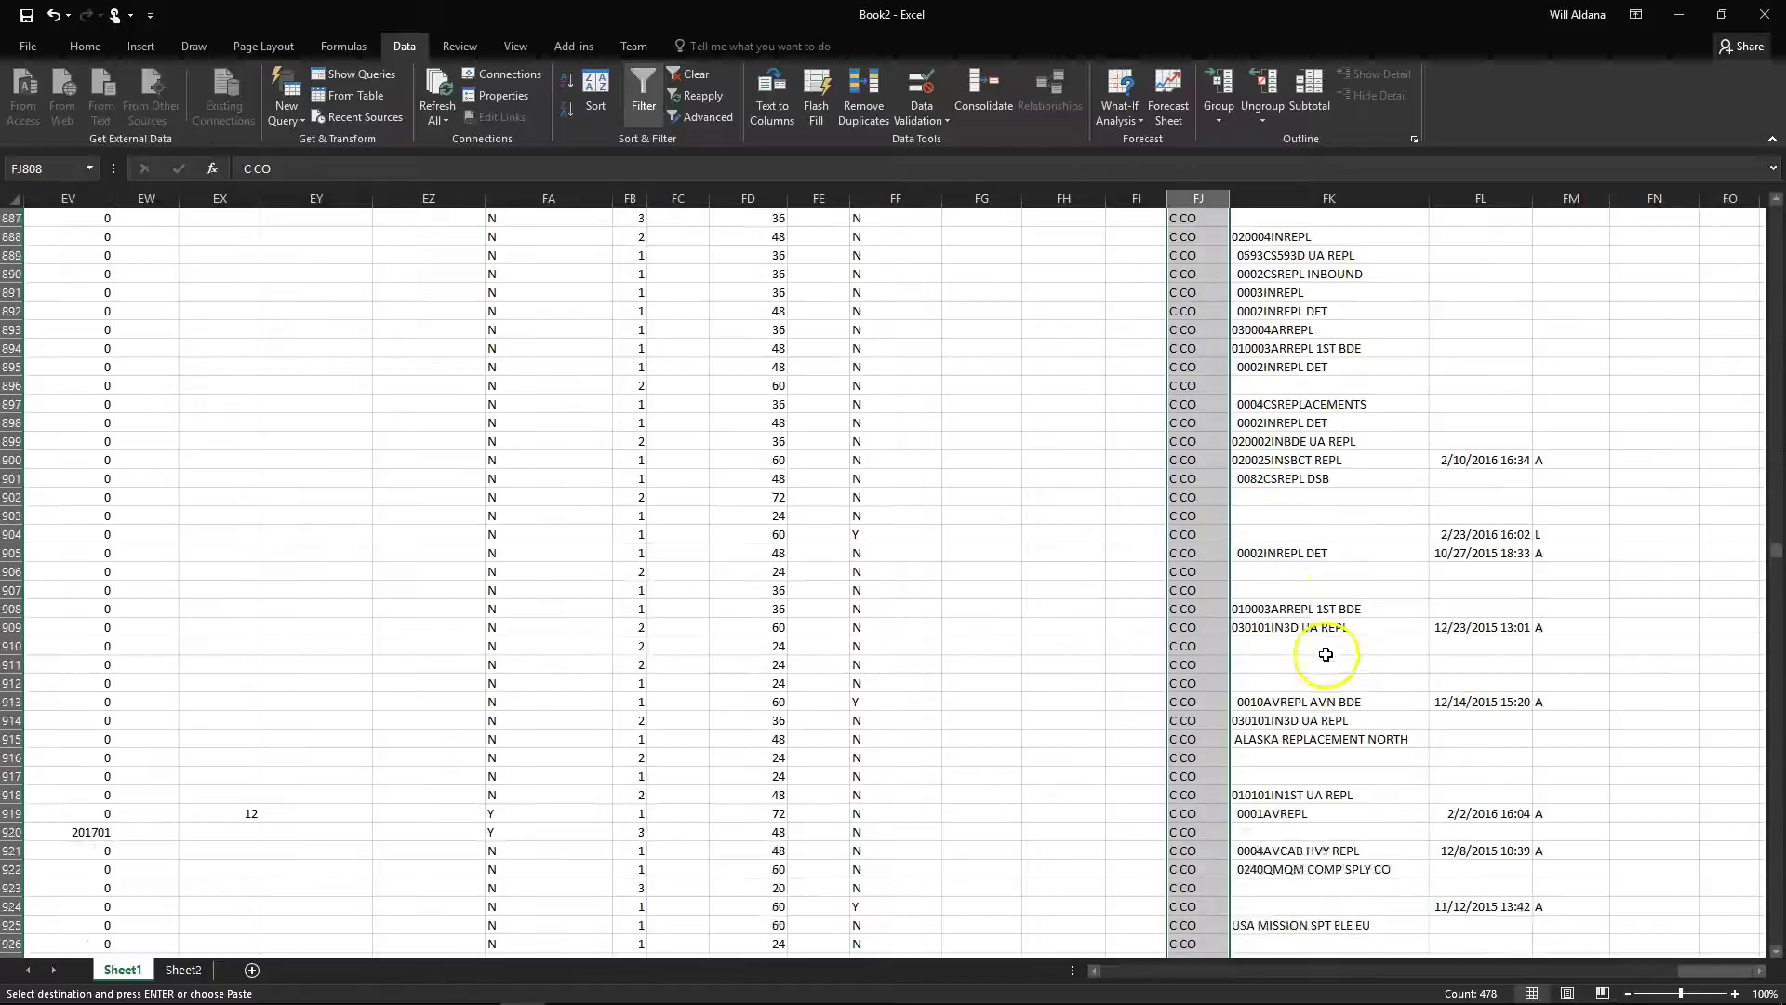
{"action": "scroll", "coordinate": [1312, 727], "scroll_direction": "down", "scroll_amount": 20}
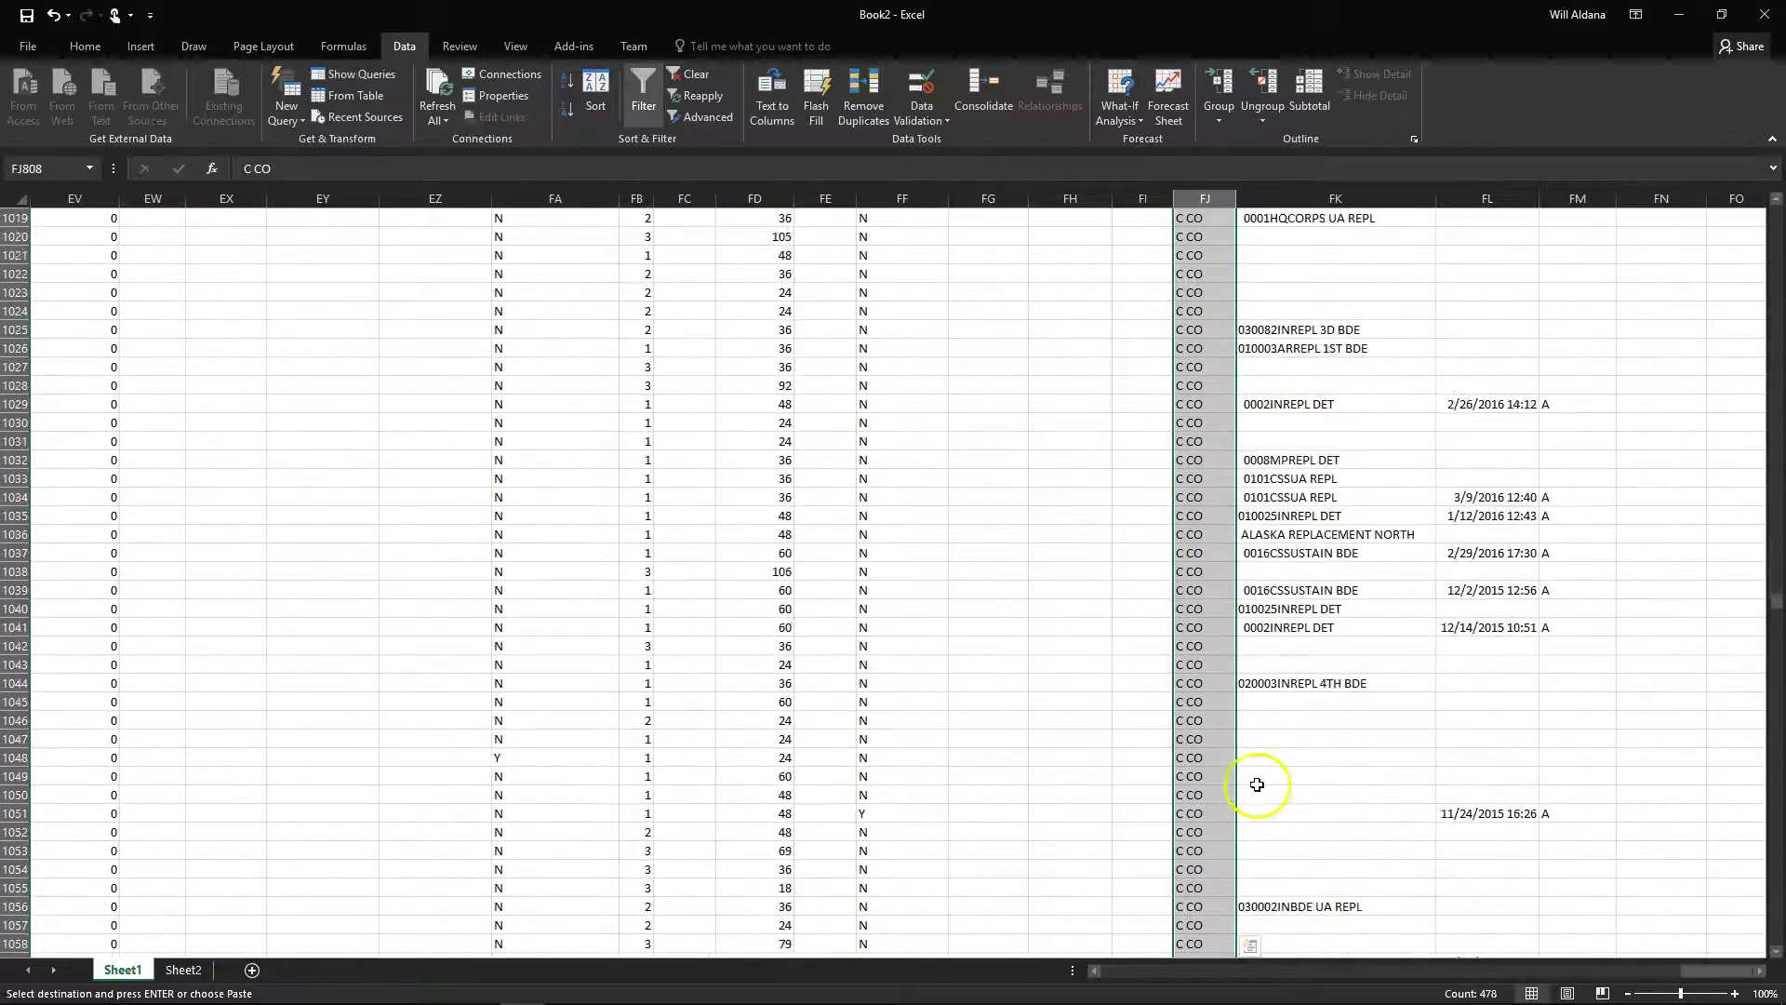
{"action": "scroll", "coordinate": [1276, 900], "scroll_direction": "down", "scroll_amount": 20}
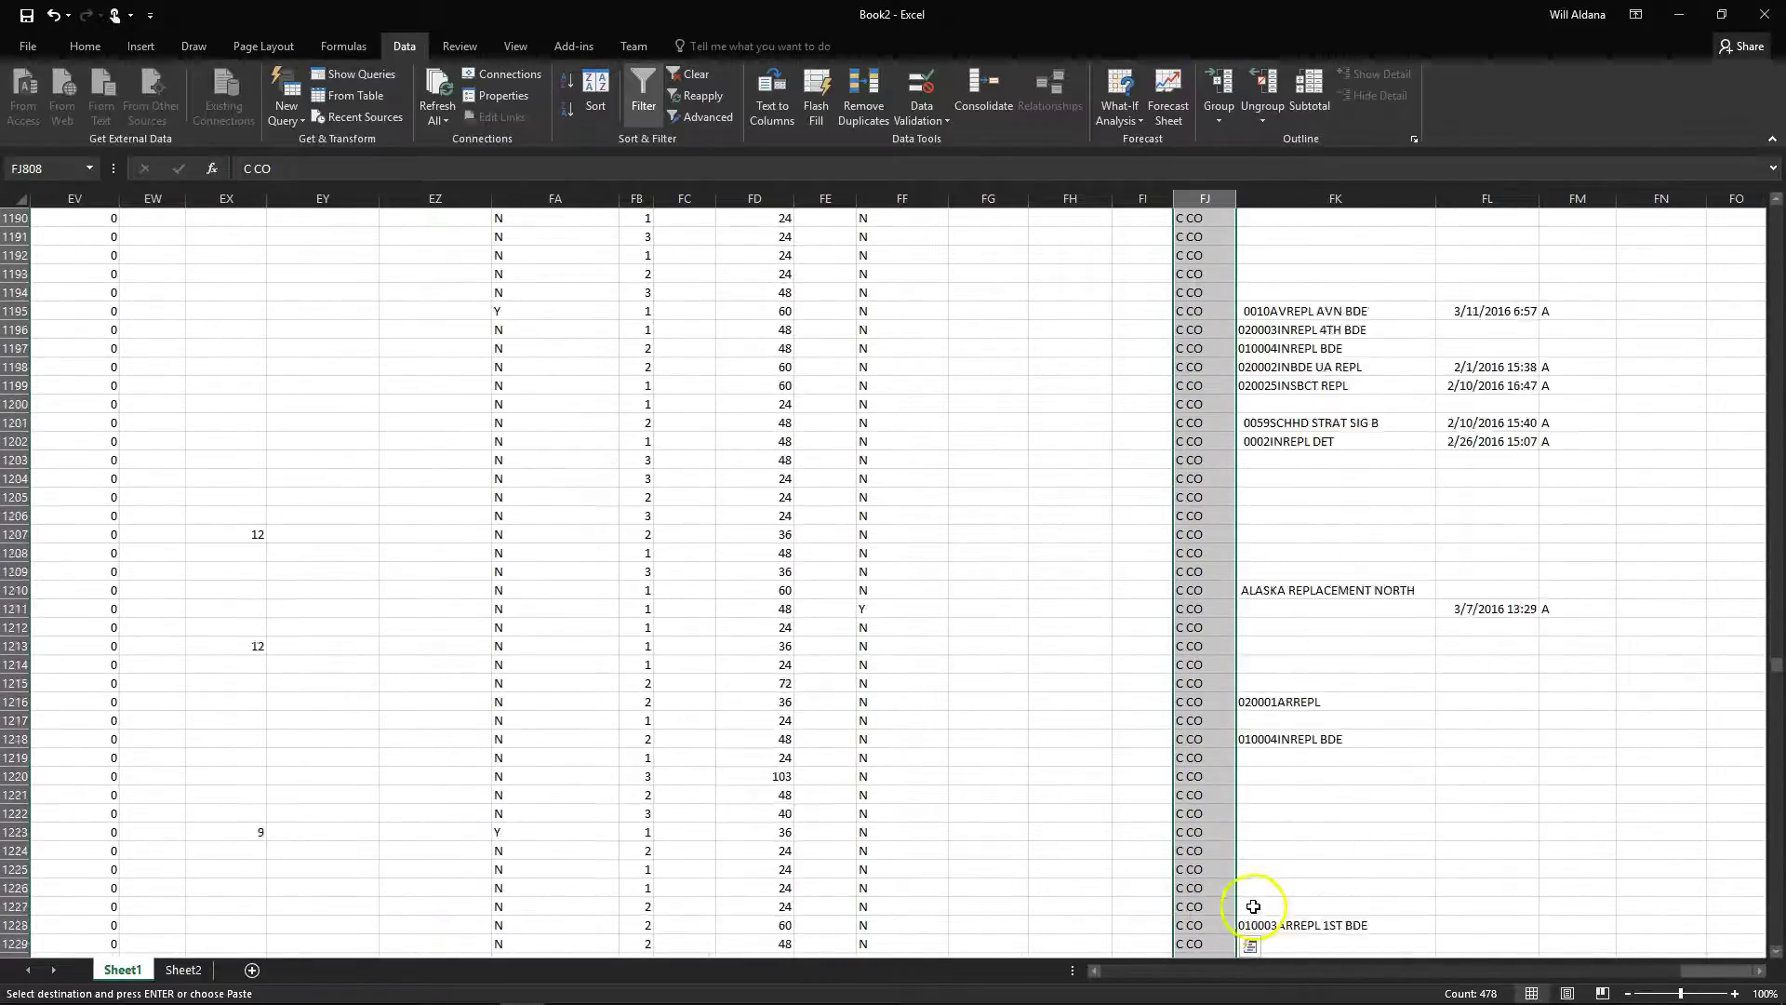
{"action": "scroll", "coordinate": [1242, 846], "scroll_direction": "down", "scroll_amount": 11}
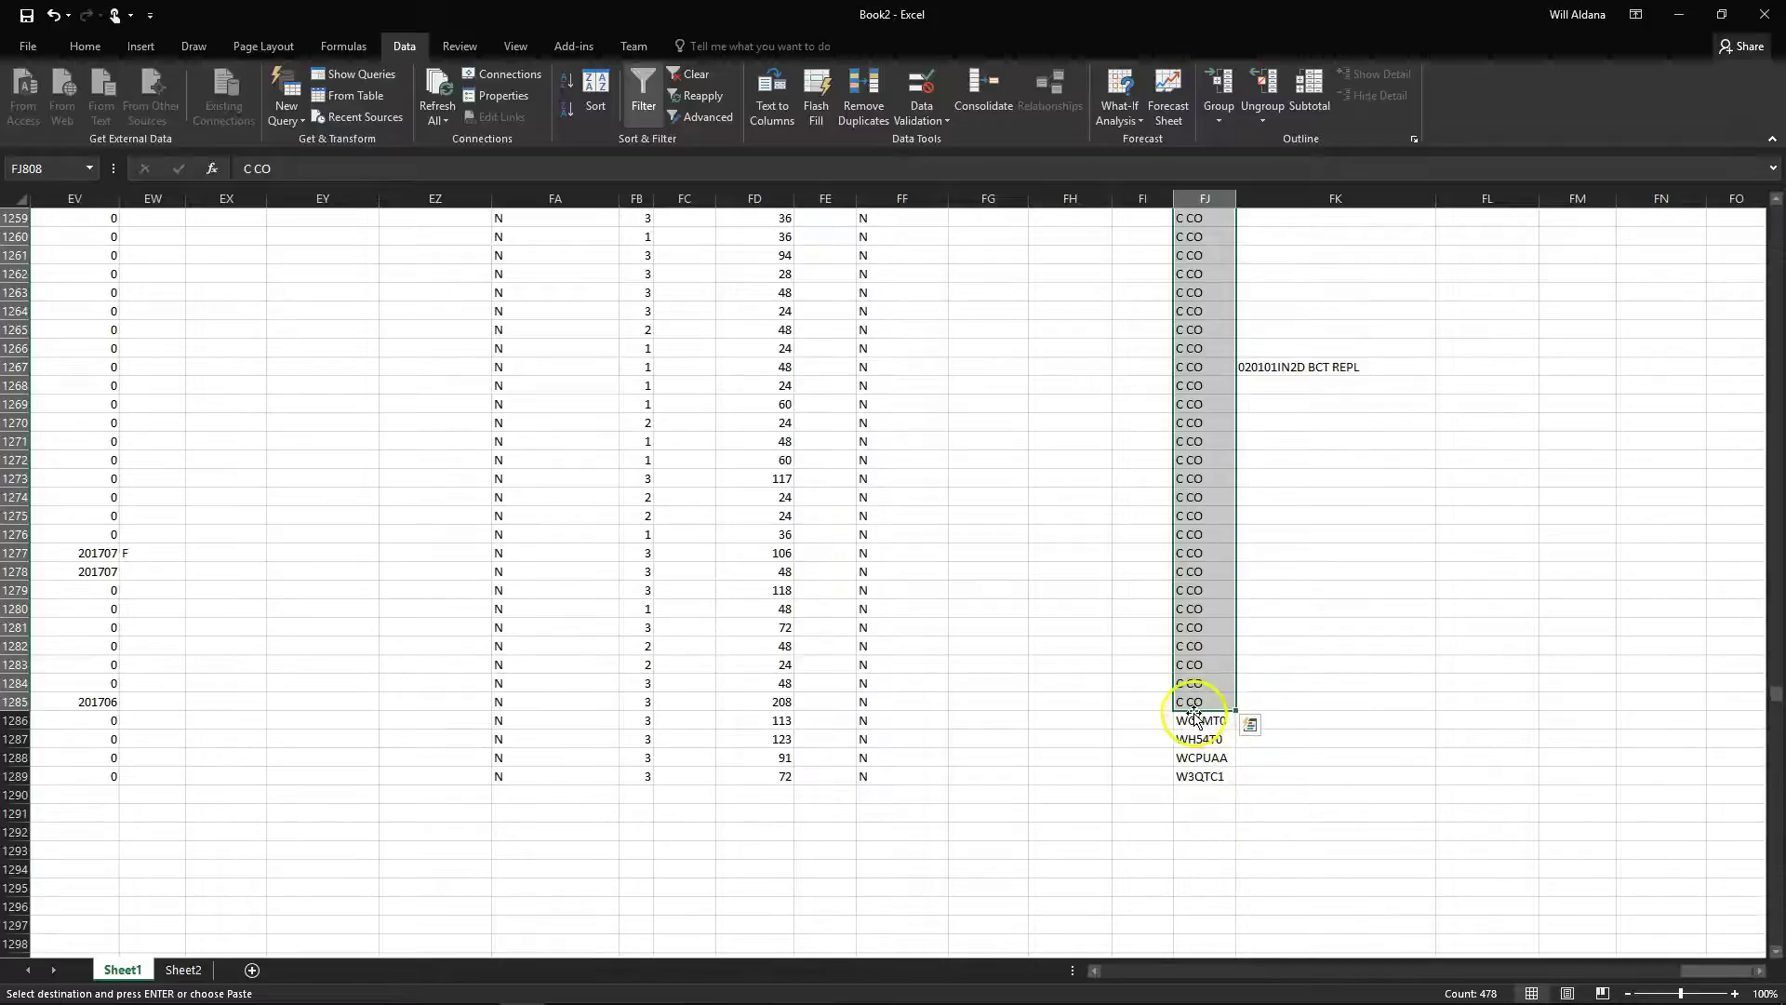
{"action": "scroll", "coordinate": [1204, 716], "scroll_direction": "up", "scroll_amount": 20}
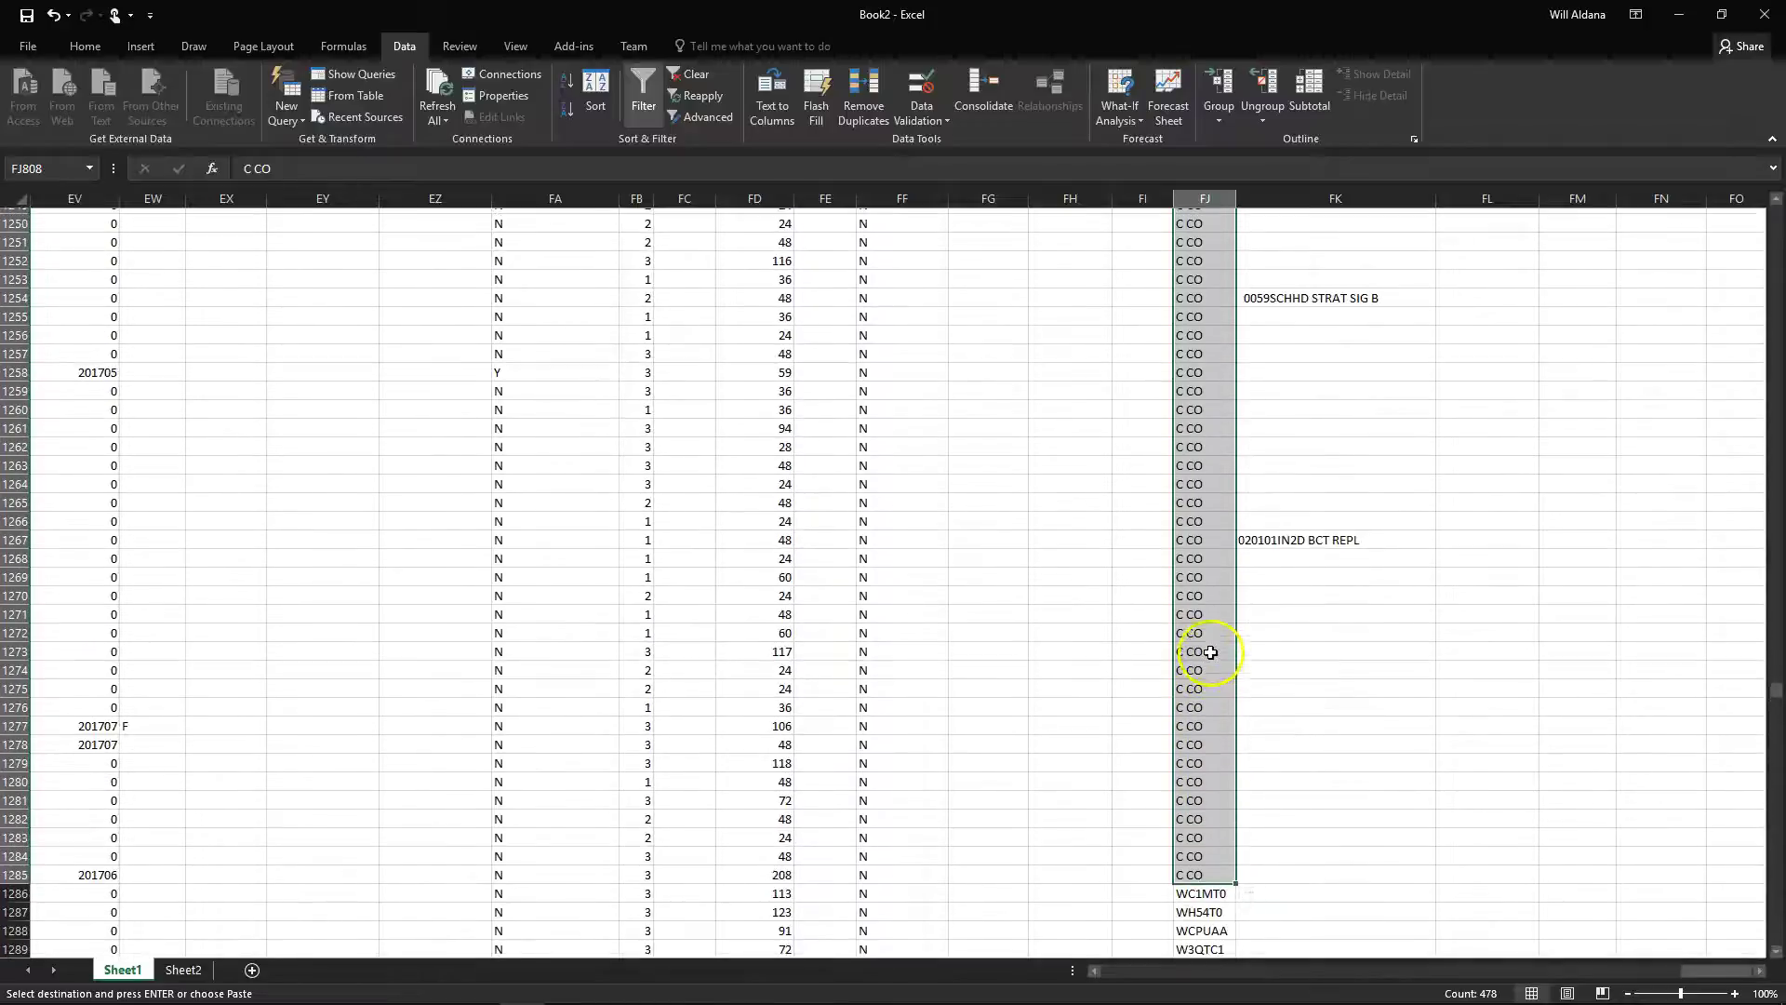
{"action": "left_click", "coordinate": [1200, 329]}
{"action": "scroll", "coordinate": [1205, 321], "scroll_direction": "up", "scroll_amount": 18}
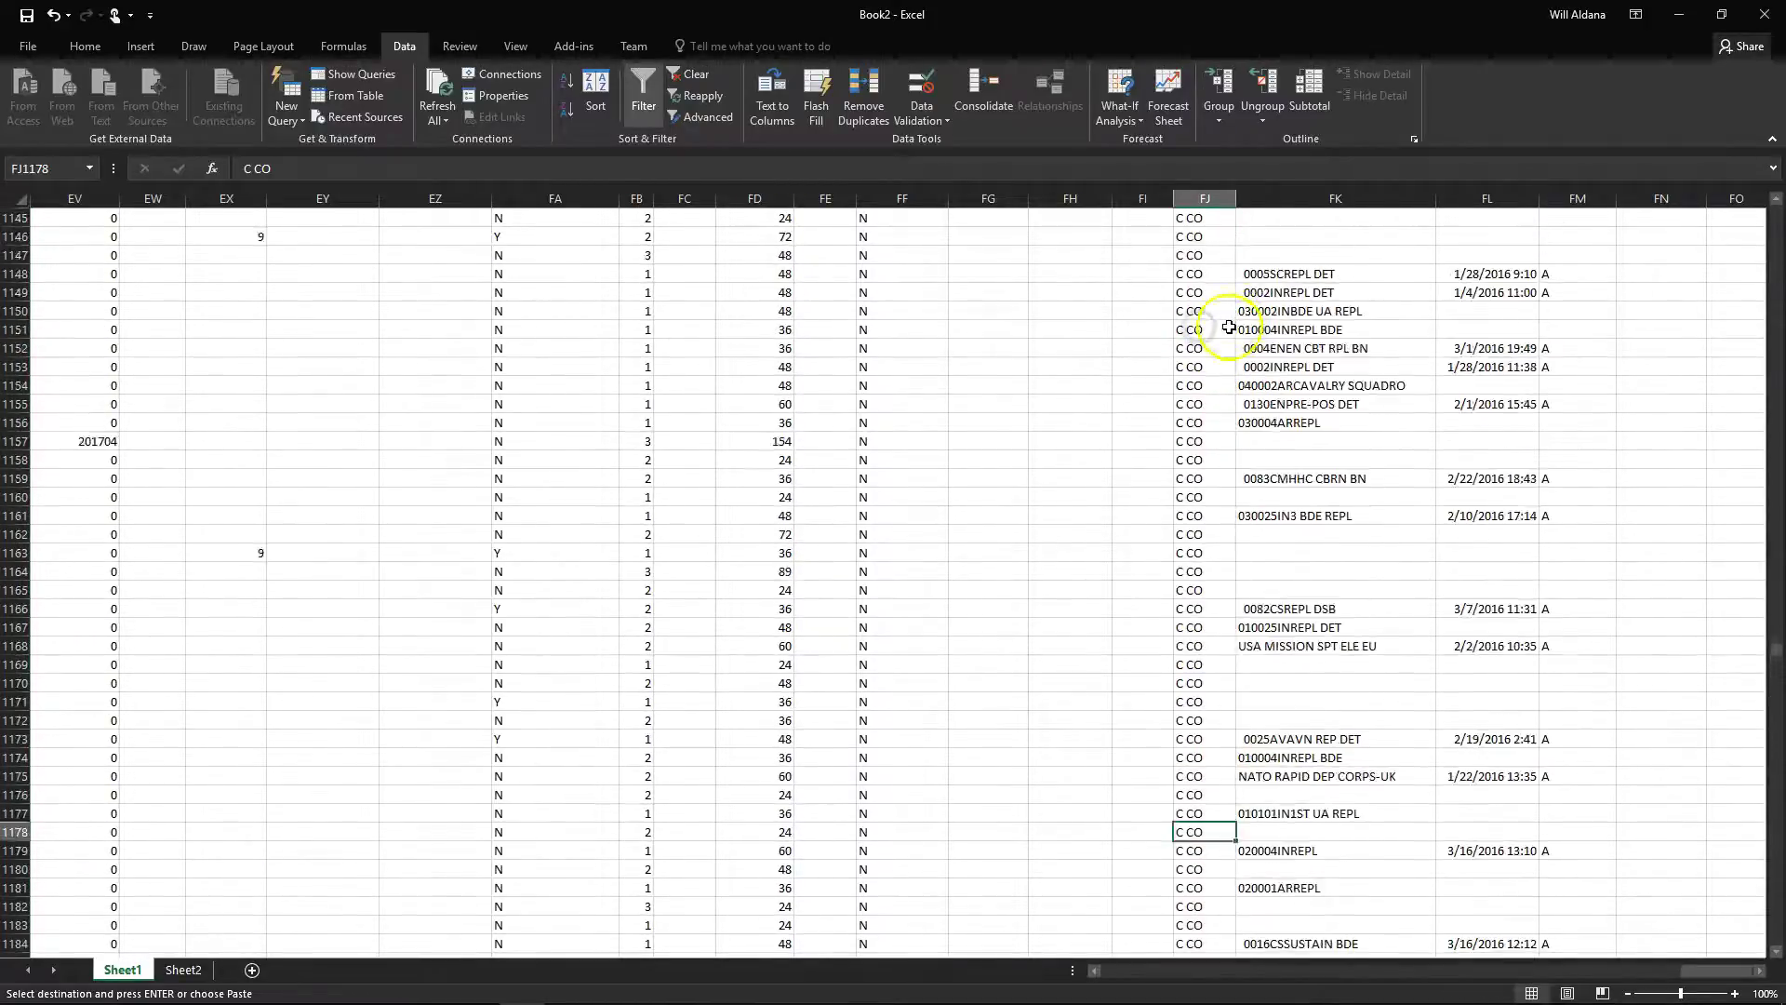
{"action": "type", "text": "D"}
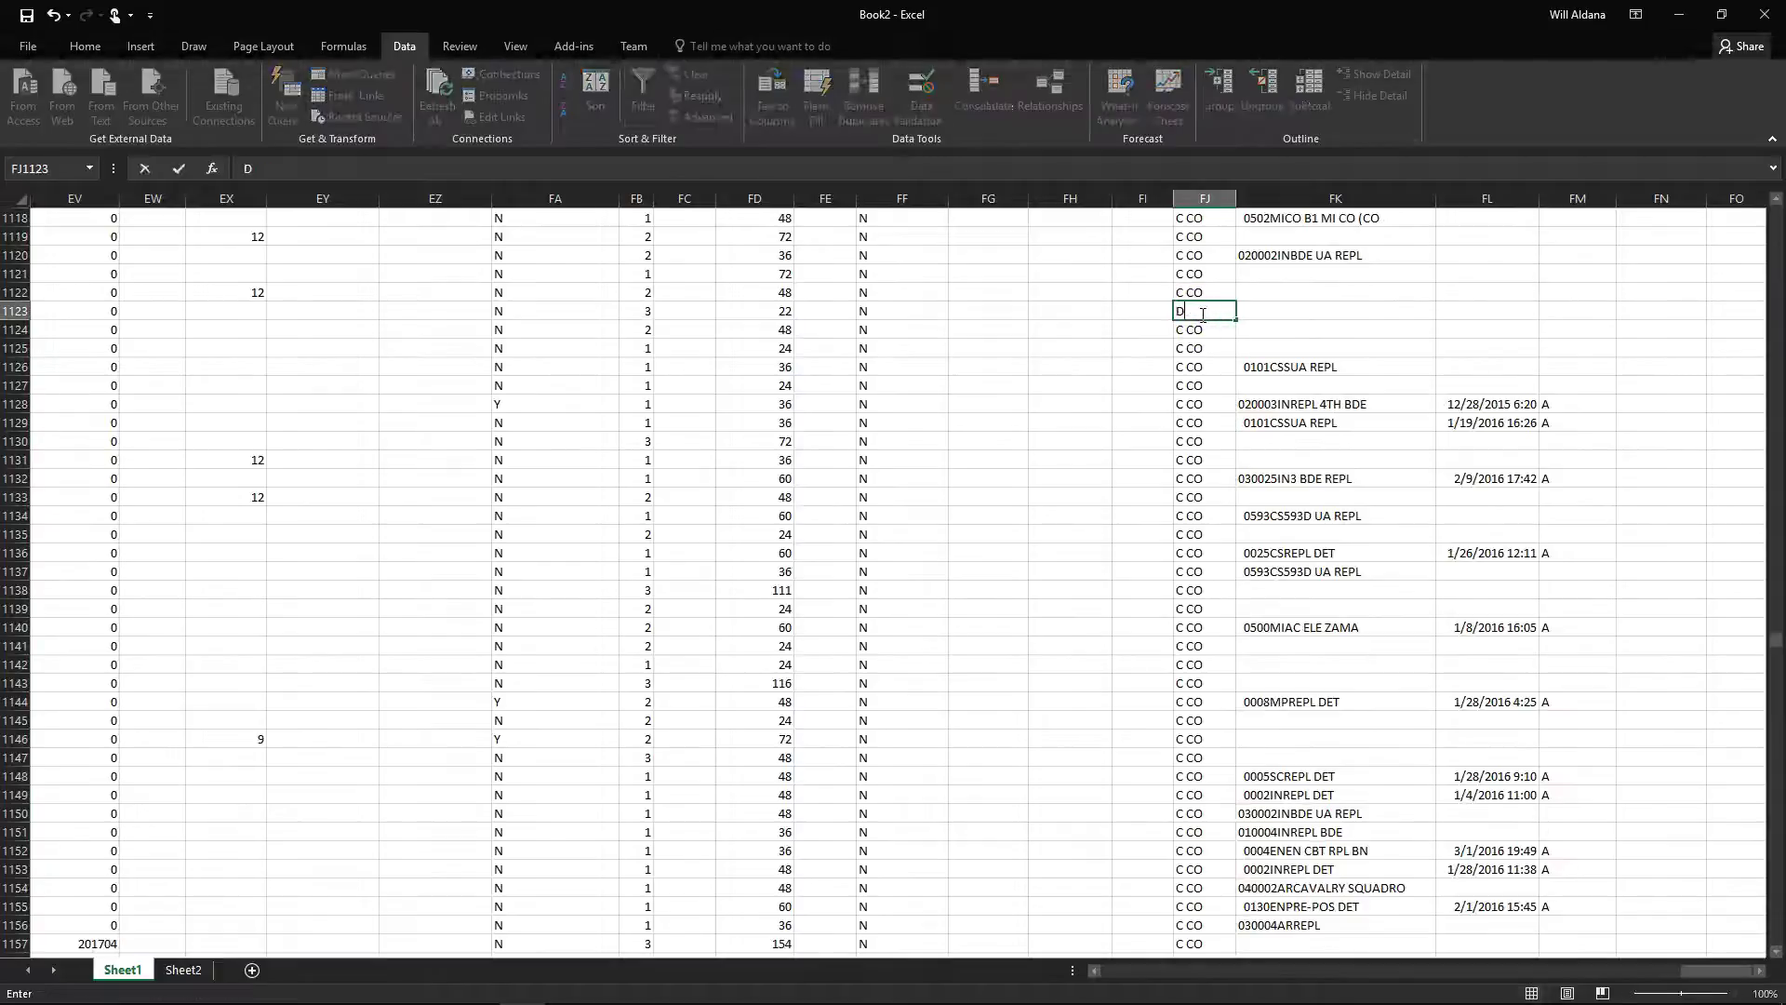
Copy D CO from FJ1123 and paste it over the uic cells FJ1124 to FJ1154
{"action": "right_click", "coordinate": [1191, 311]}
{"action": "left_click", "coordinate": [1226, 322]}
{"action": "left_click_drag", "start_coordinate": [1226, 330], "coordinate": [1213, 889]}
{"action": "right_click", "coordinate": [1199, 860]}
{"action": "left_click", "coordinate": [1218, 570]}
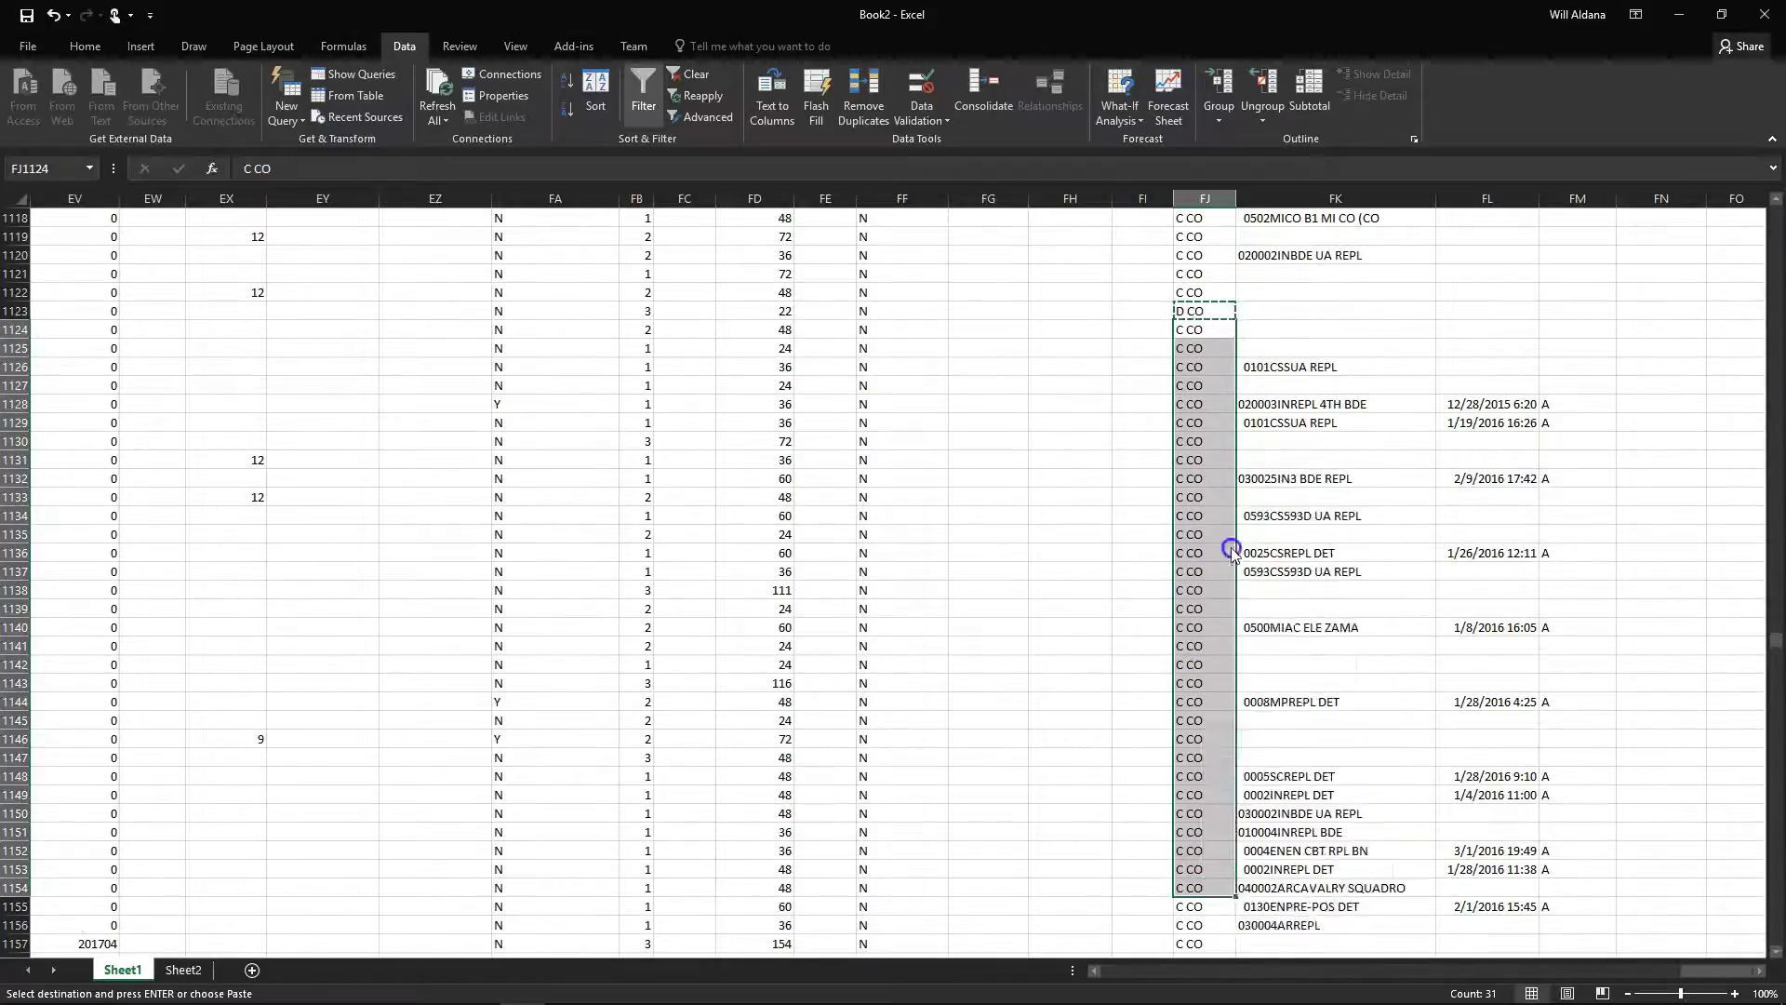
Enter HHC in uic cell FJ1155 and copy it over the remaining uic cells FJ1156 to FJ1289
{"action": "scroll", "coordinate": [1181, 558], "scroll_direction": "down", "scroll_amount": 11}
{"action": "left_click", "coordinate": [1181, 294]}
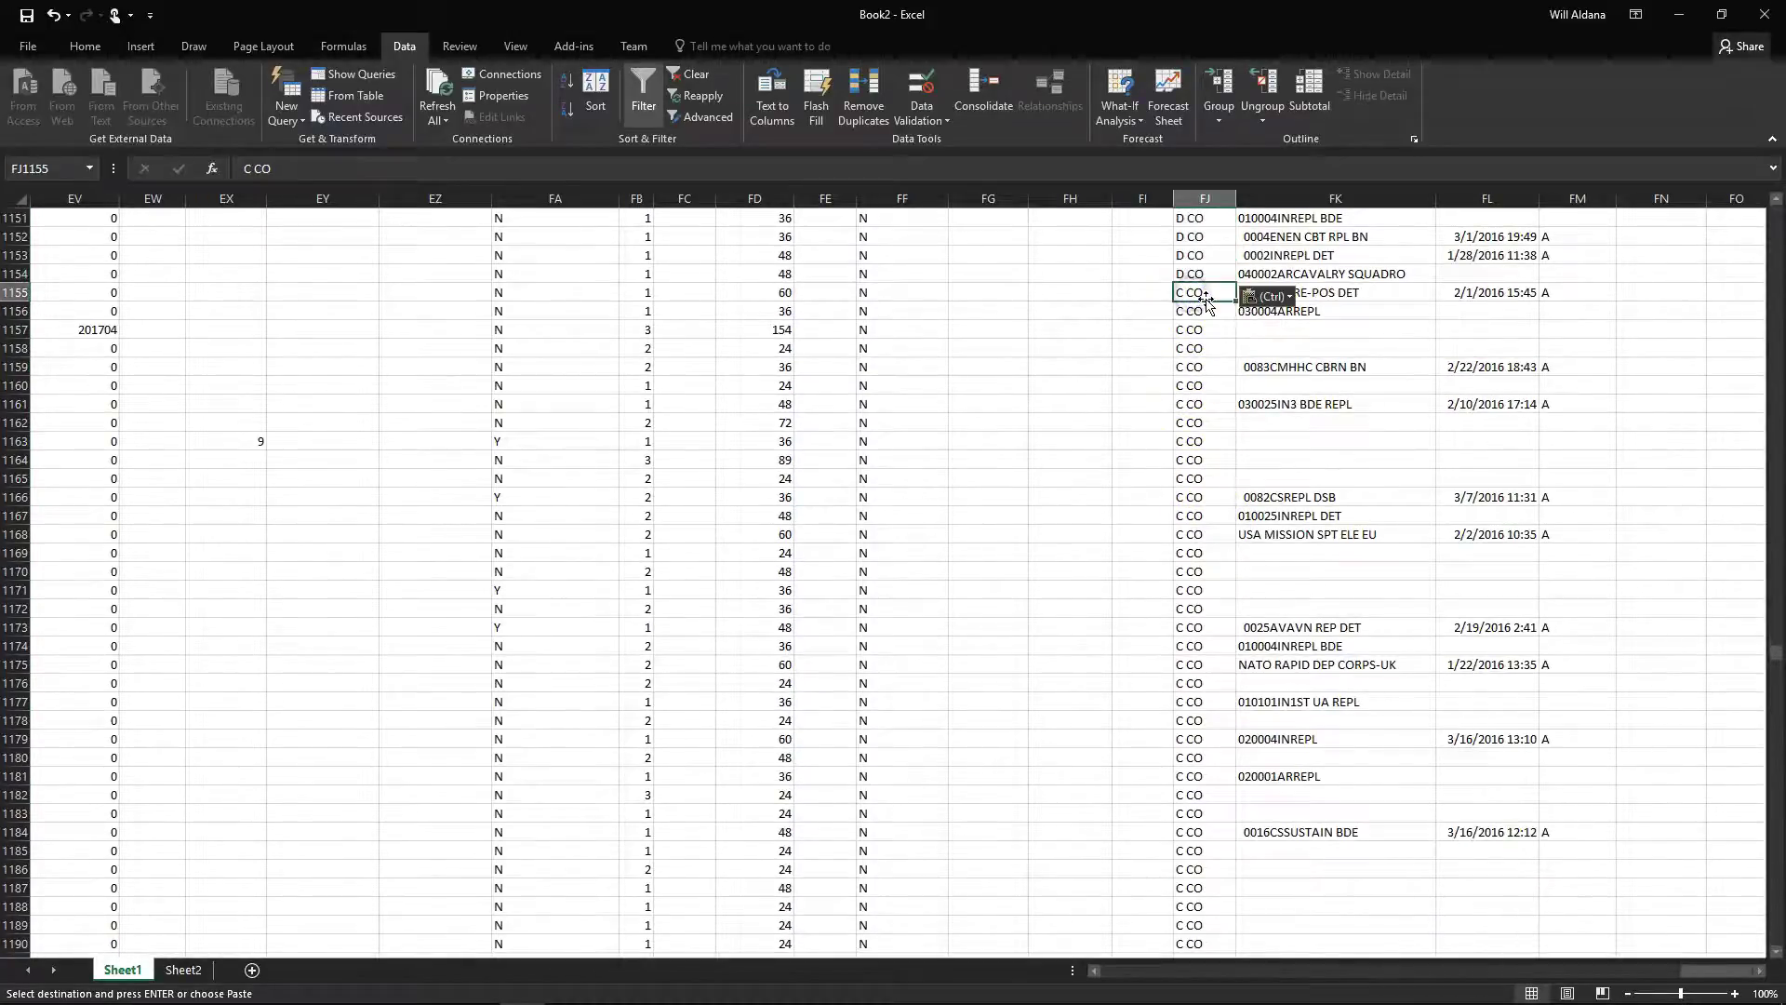
{"action": "type", "text": "HHC"}
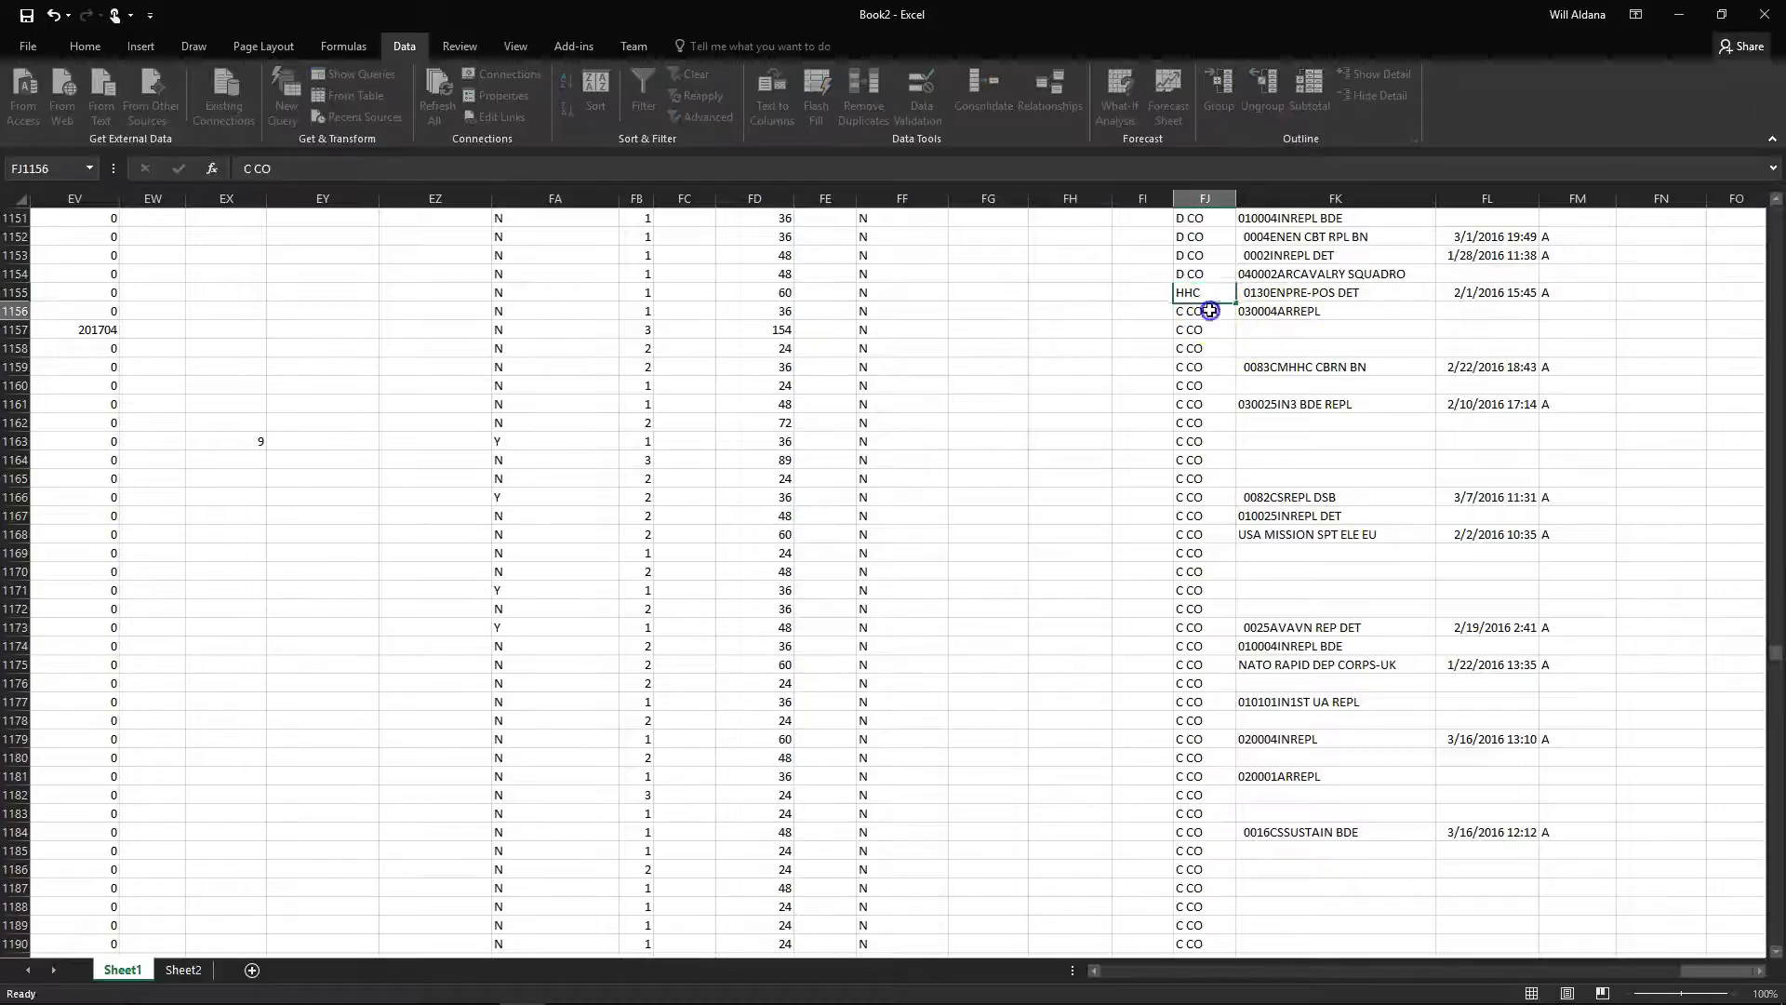
{"action": "key", "text": "ctrl+c"}
{"action": "left_click_drag", "start_coordinate": [1205, 310], "coordinate": [1213, 1000]}
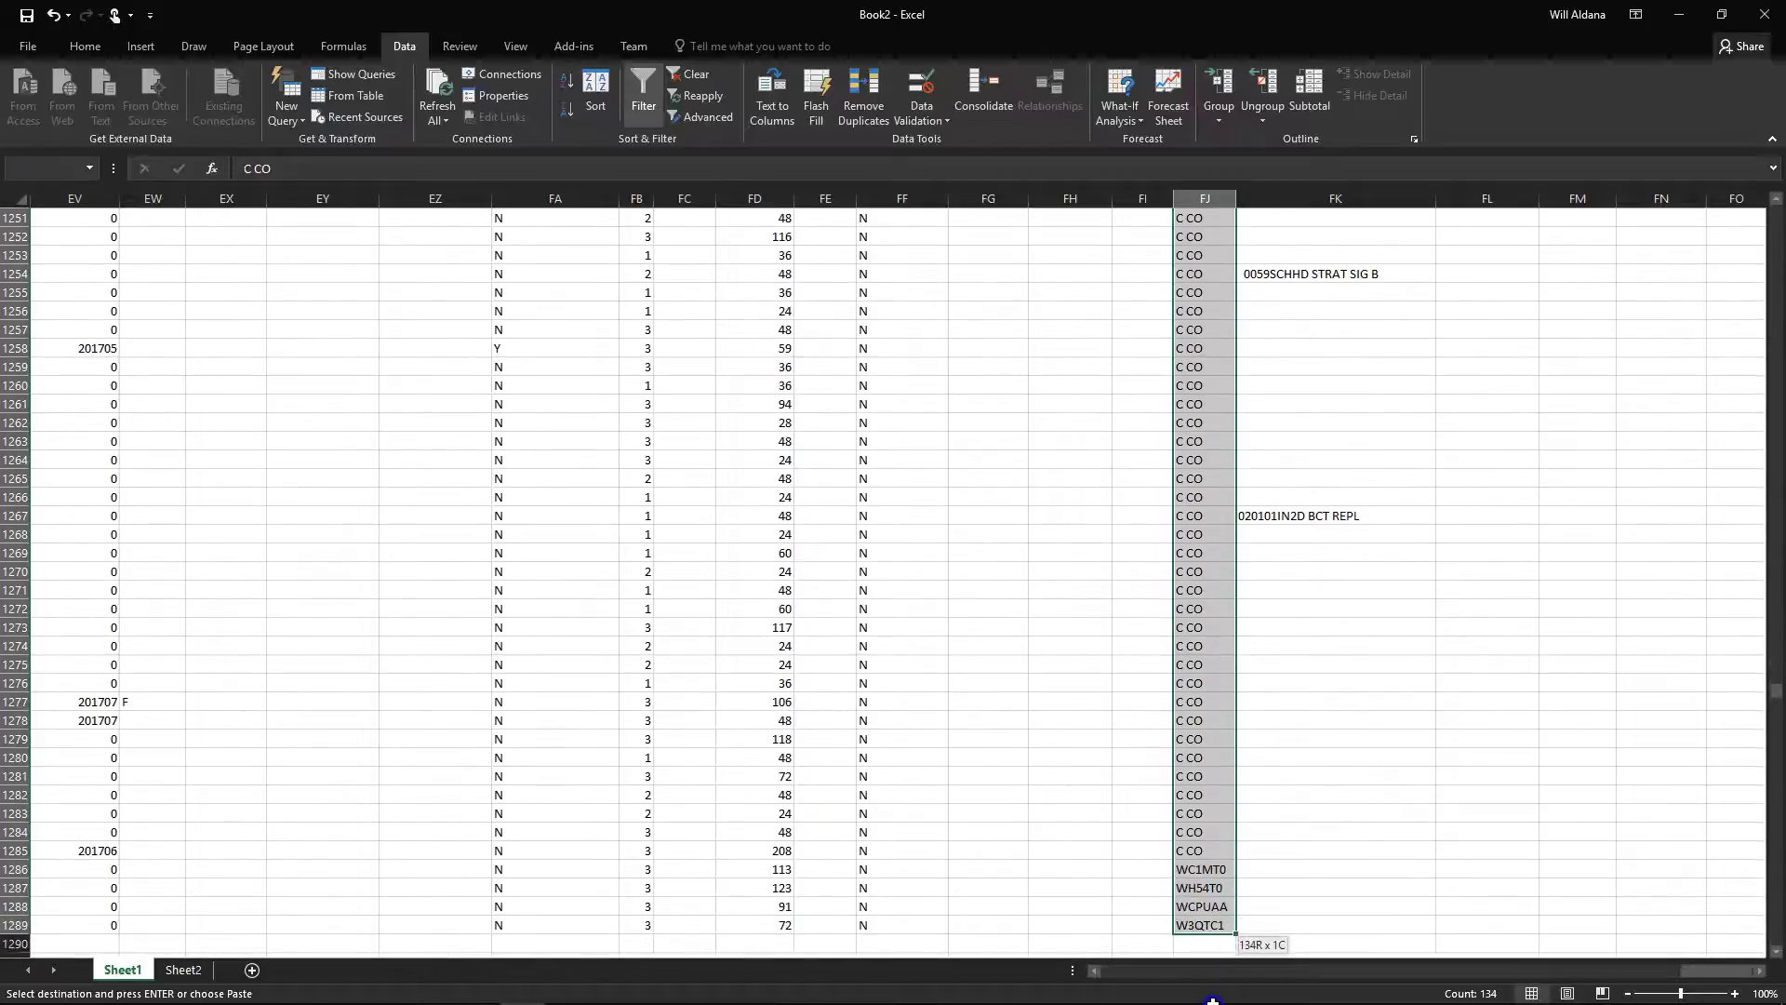
{"action": "right_click", "coordinate": [1197, 927]}
{"action": "left_click", "coordinate": [1212, 616]}
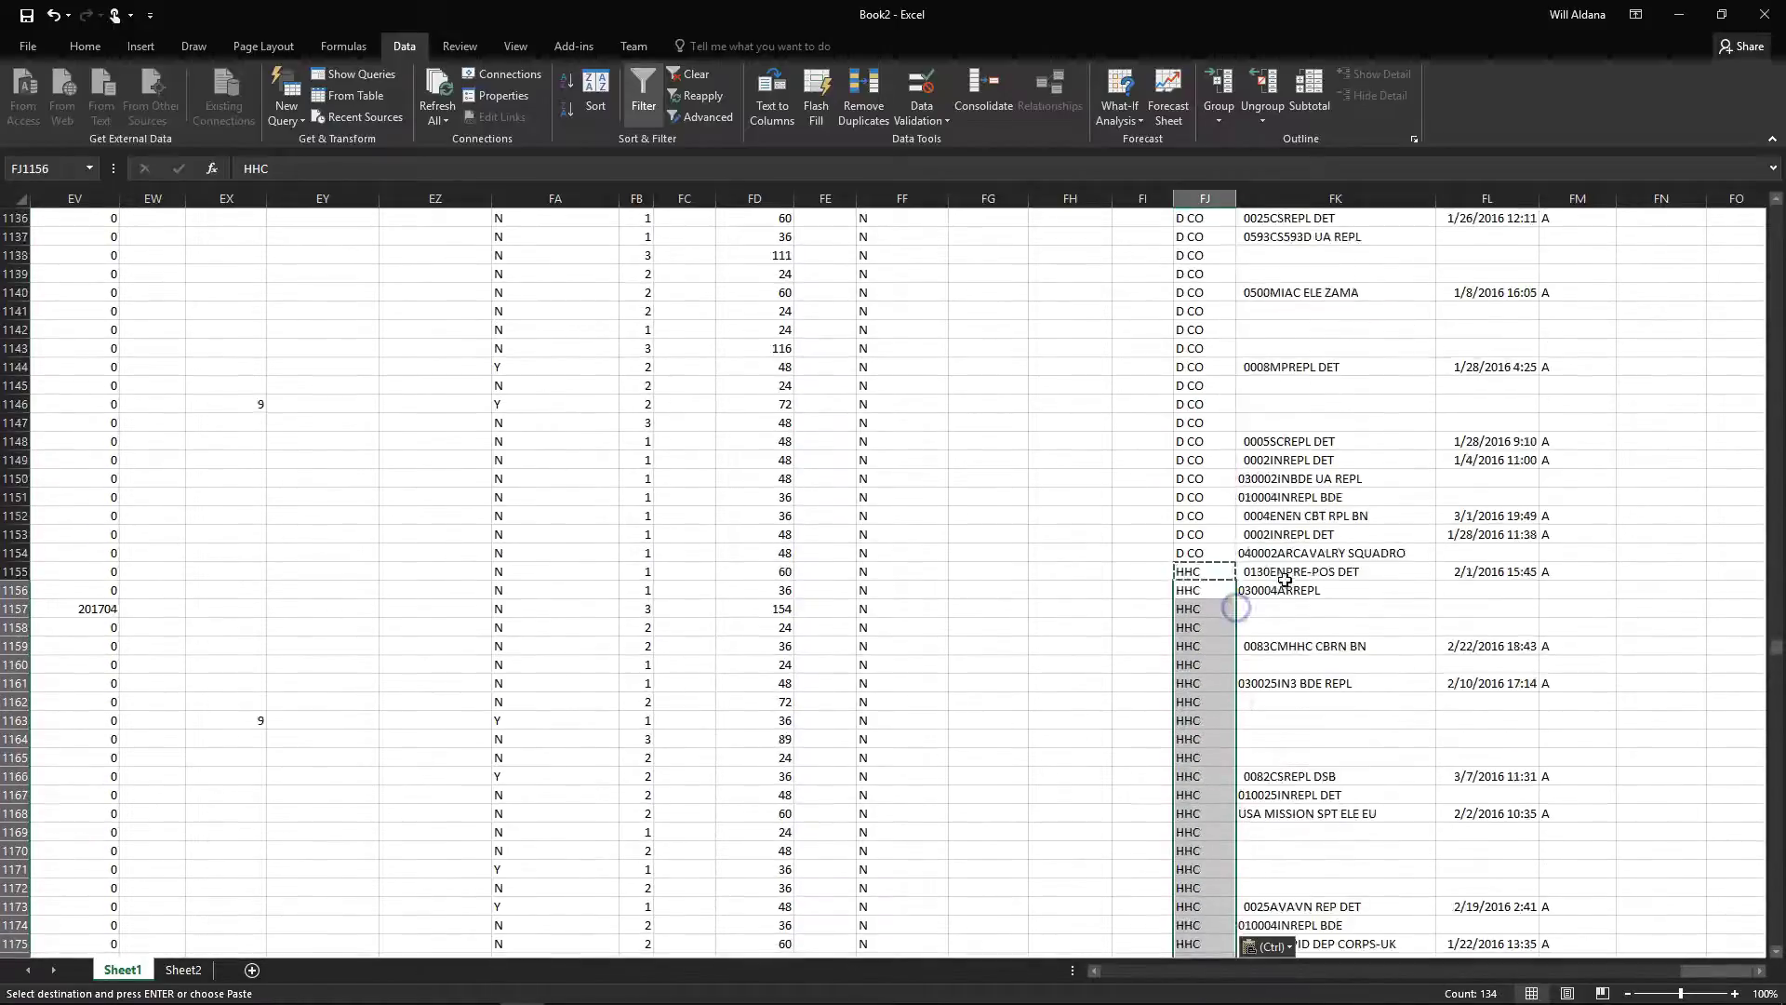
Go to the header row of Sheet2 and autofit the waitlist_date column to its contents
{"action": "scroll", "coordinate": [399, 511], "scroll_direction": "up", "scroll_amount": 20}
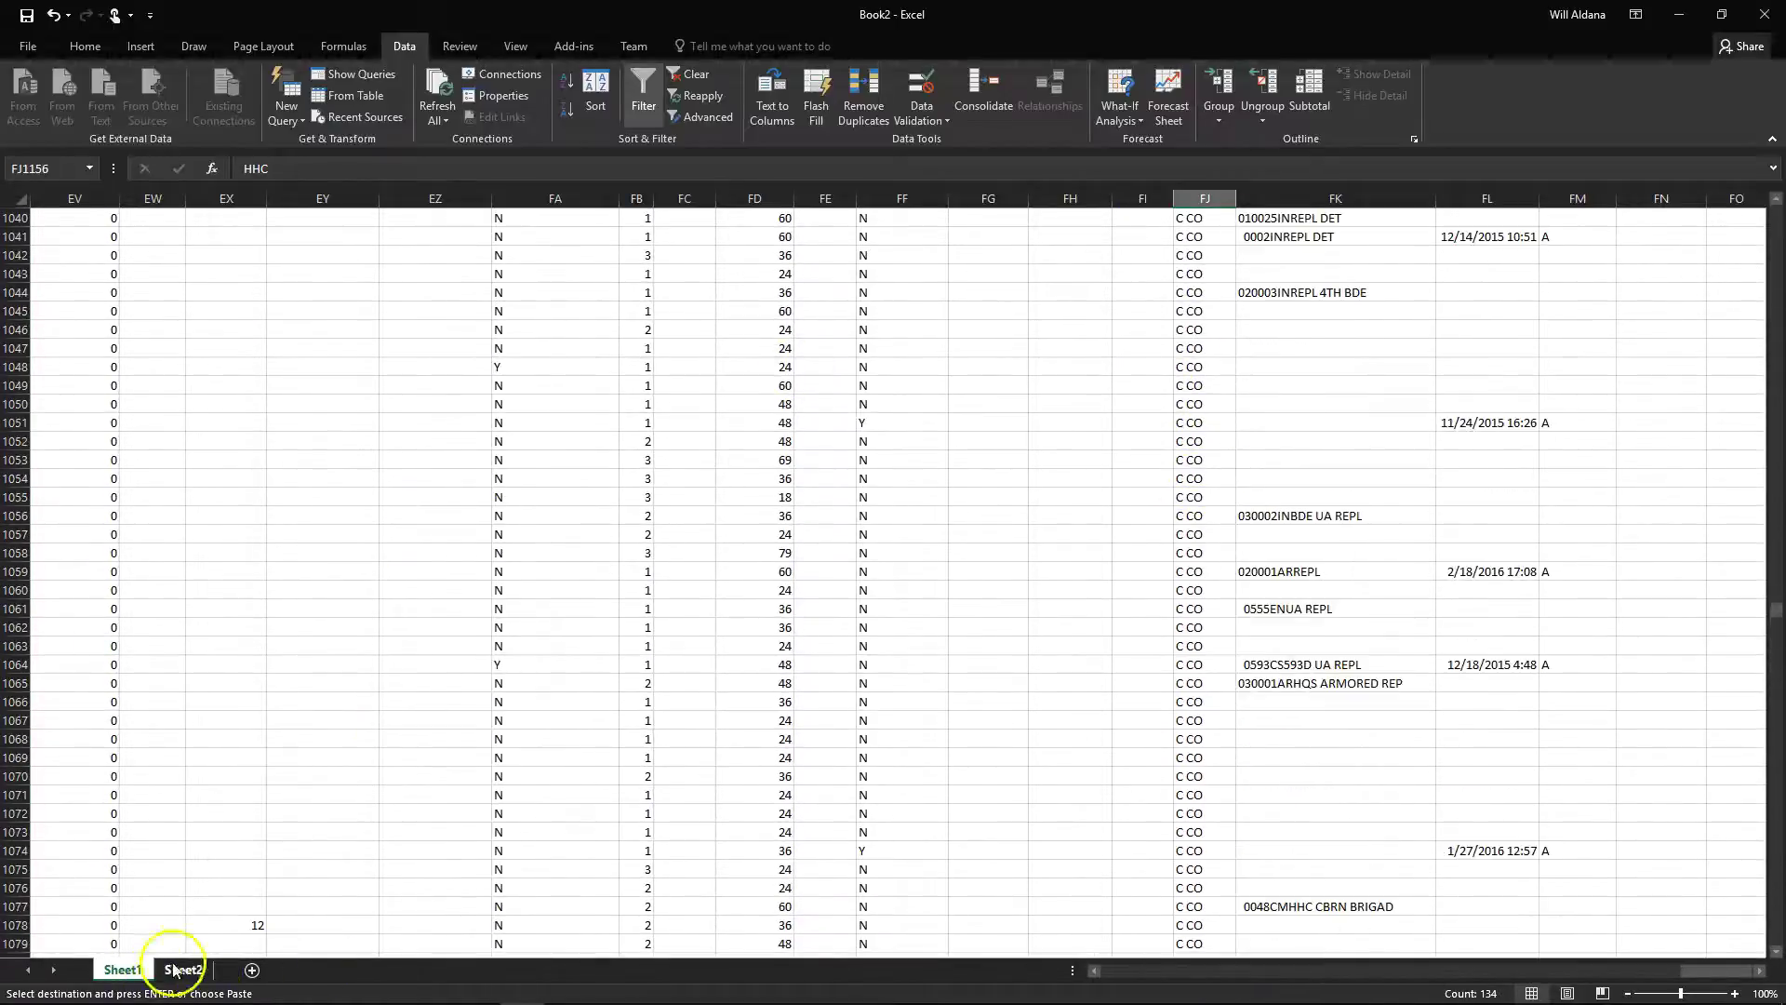
{"action": "scroll", "coordinate": [744, 549], "scroll_direction": "up", "scroll_amount": 19}
{"action": "left_click_drag", "start_coordinate": [1777, 582], "coordinate": [1776, 204]}
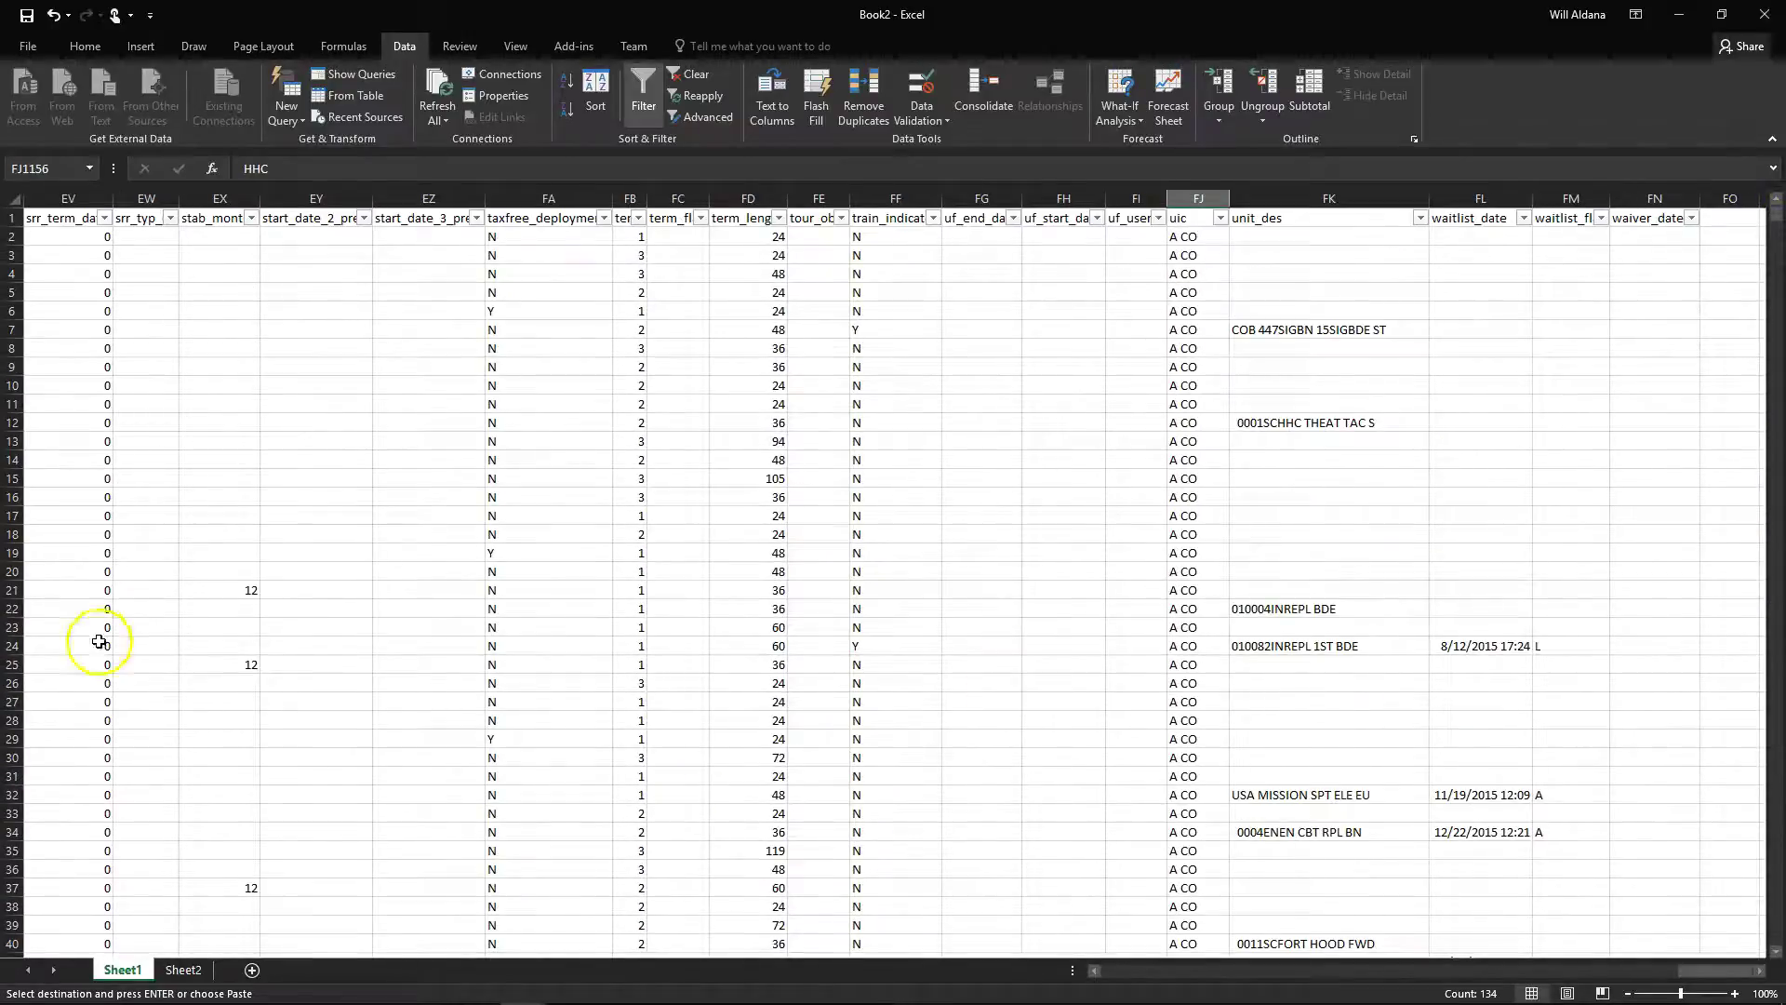
{"action": "left_click", "coordinate": [190, 972]}
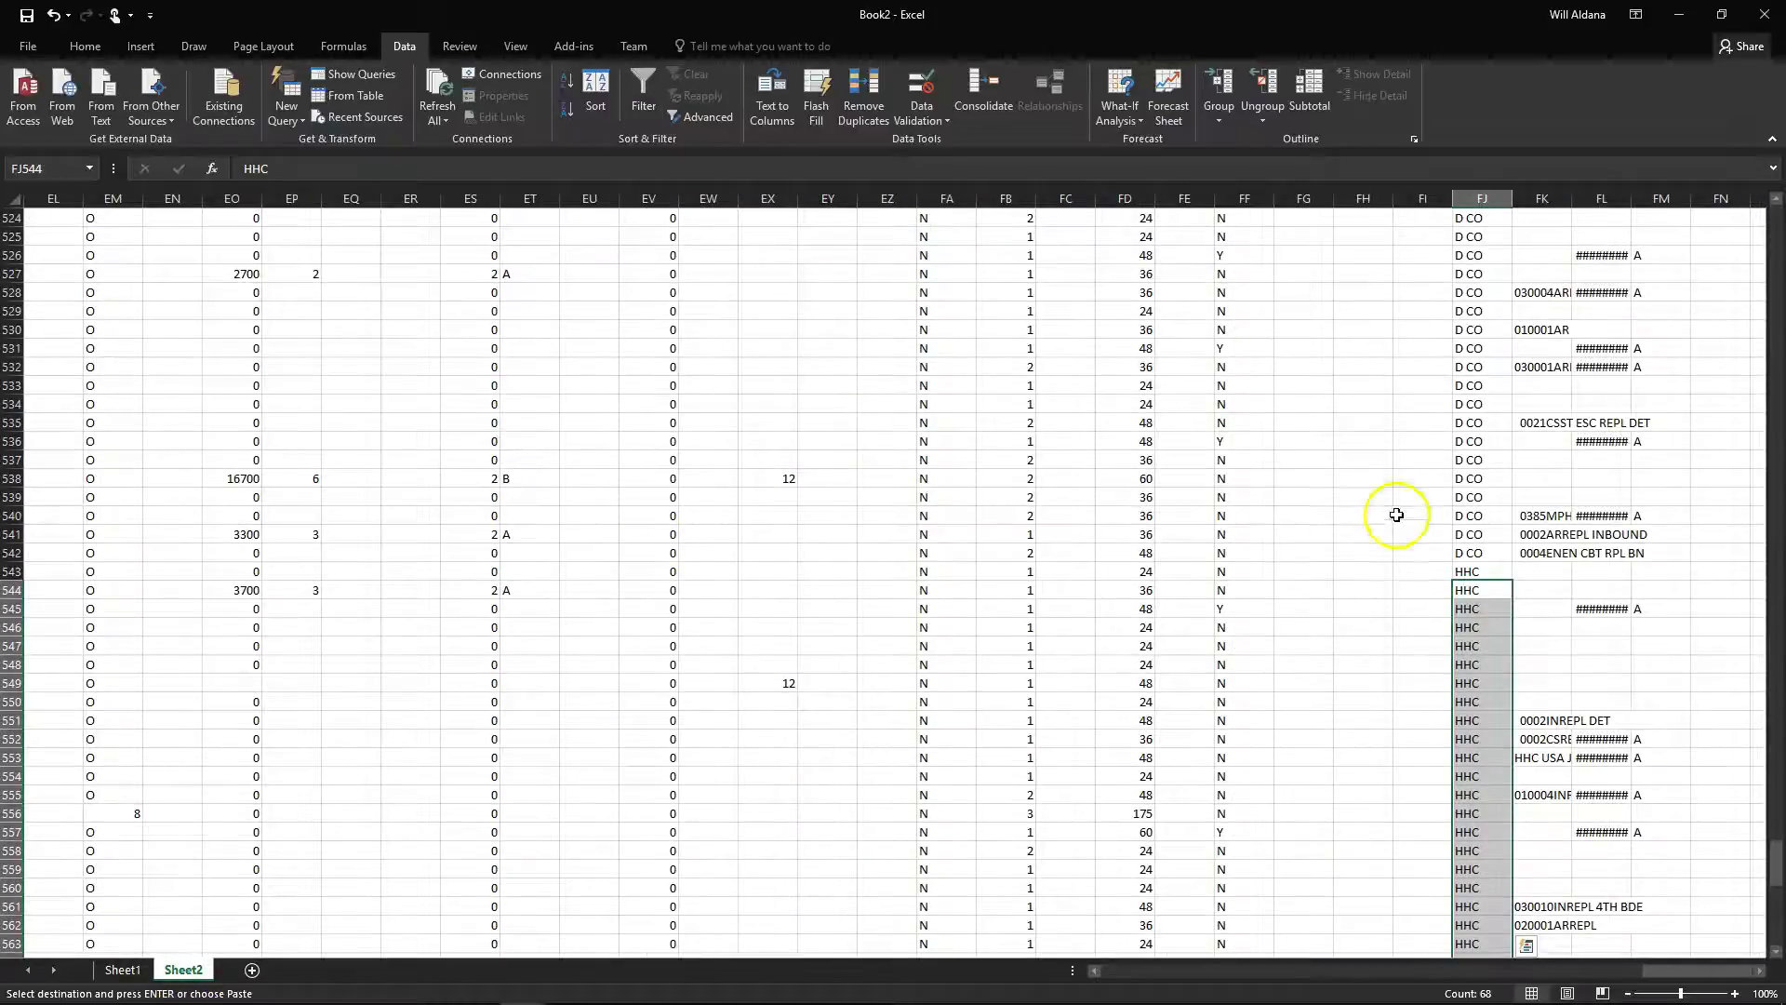
{"action": "scroll", "coordinate": [1403, 540], "scroll_direction": "up", "scroll_amount": 2}
{"action": "scroll", "coordinate": [1403, 539], "scroll_direction": "up", "scroll_amount": 14}
{"action": "left_click_drag", "start_coordinate": [1781, 784], "coordinate": [1772, 177]}
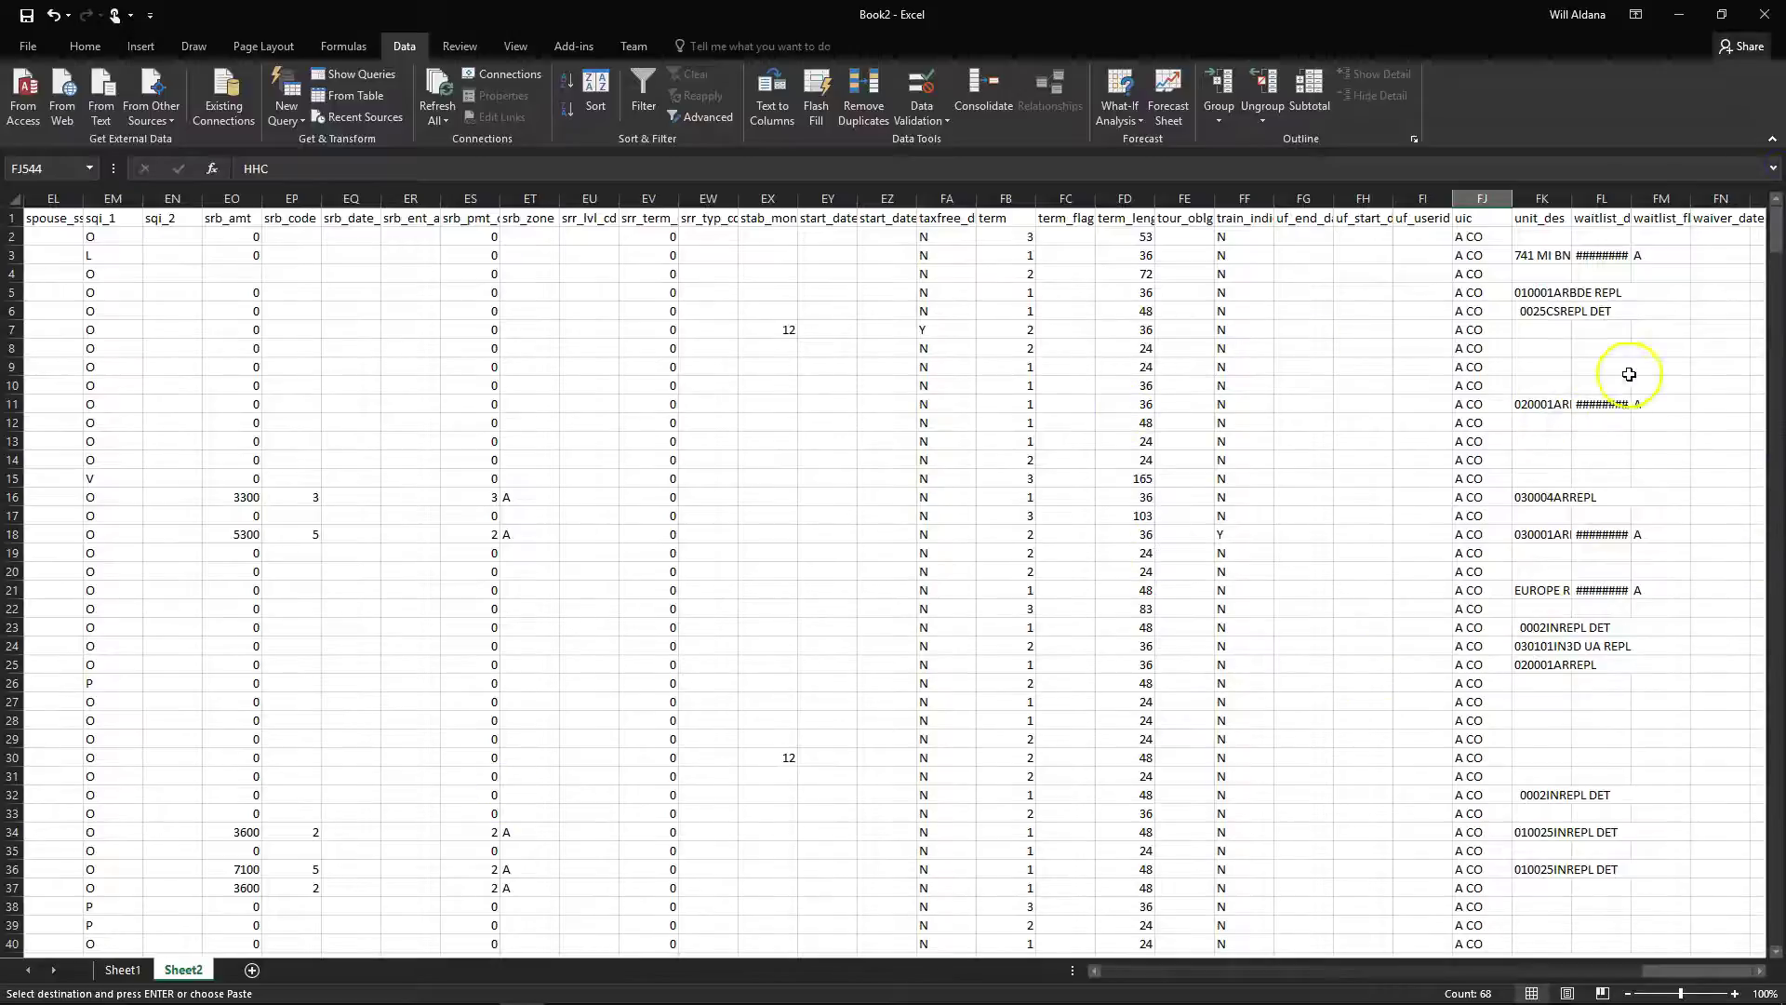
{"action": "double_click", "coordinate": [1632, 198]}
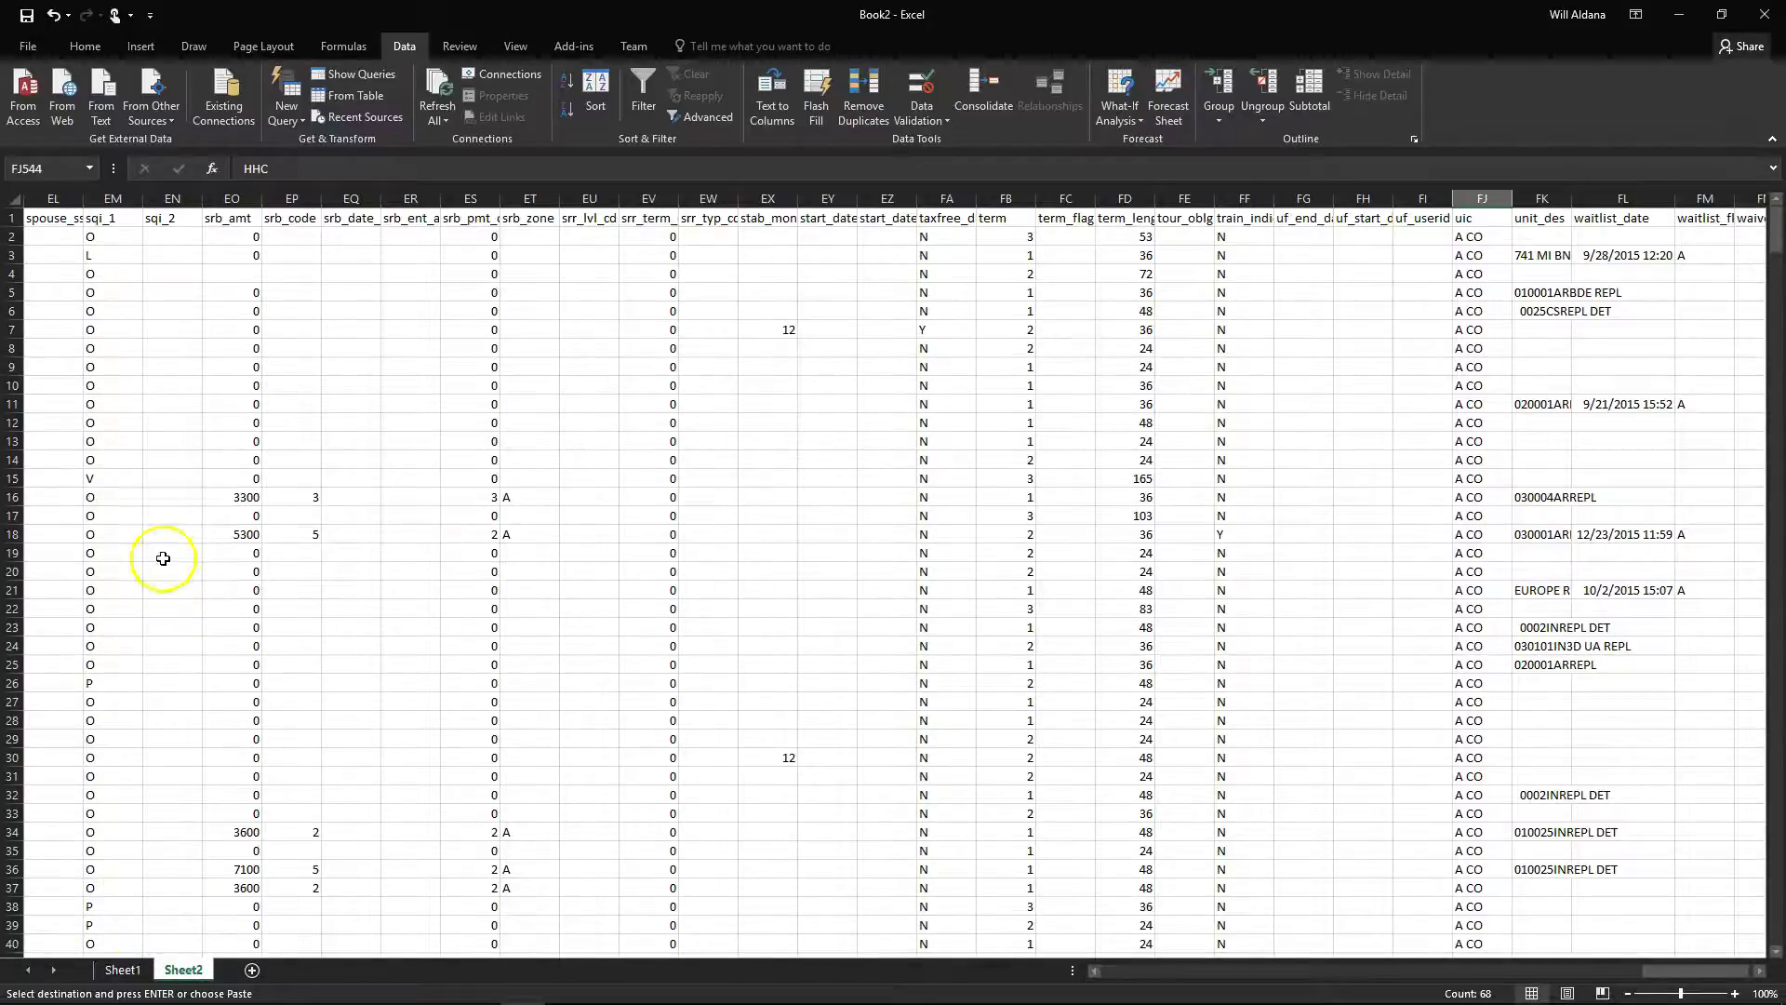
Create a PivotTable on a new worksheet from all the data in Book2's Sheet1
{"action": "left_click", "coordinate": [121, 975]}
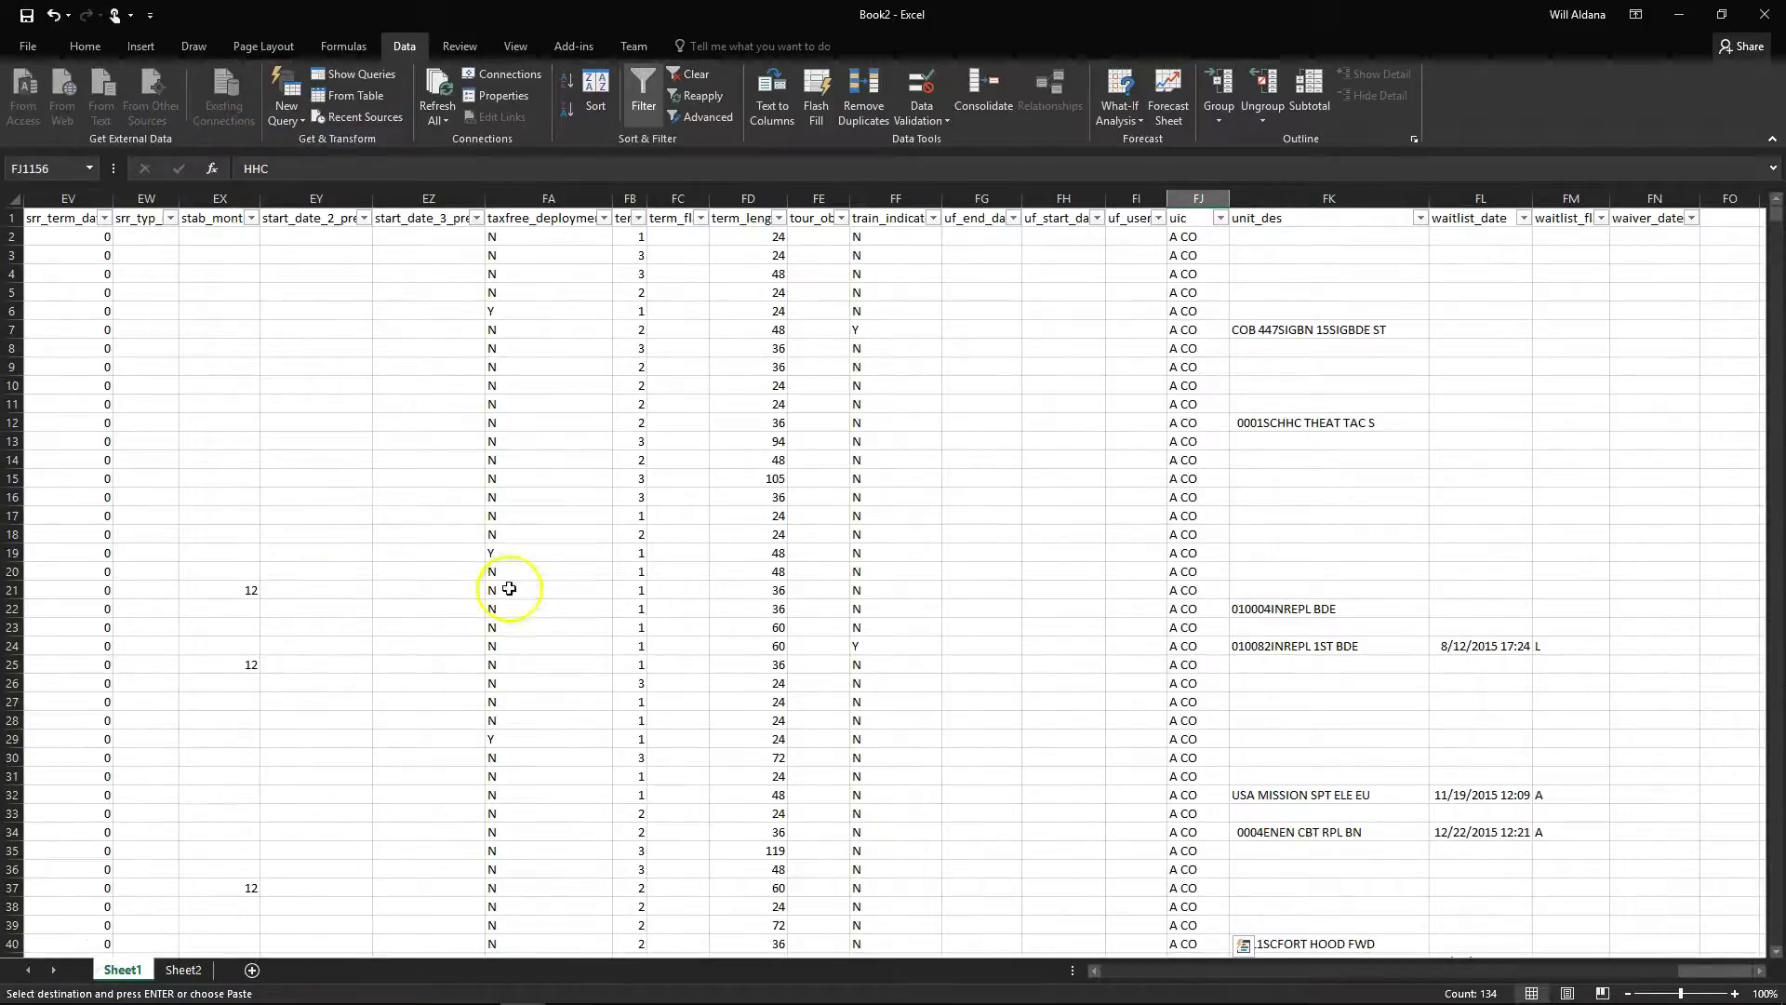
{"action": "left_click_drag", "start_coordinate": [1720, 966], "coordinate": [1128, 977]}
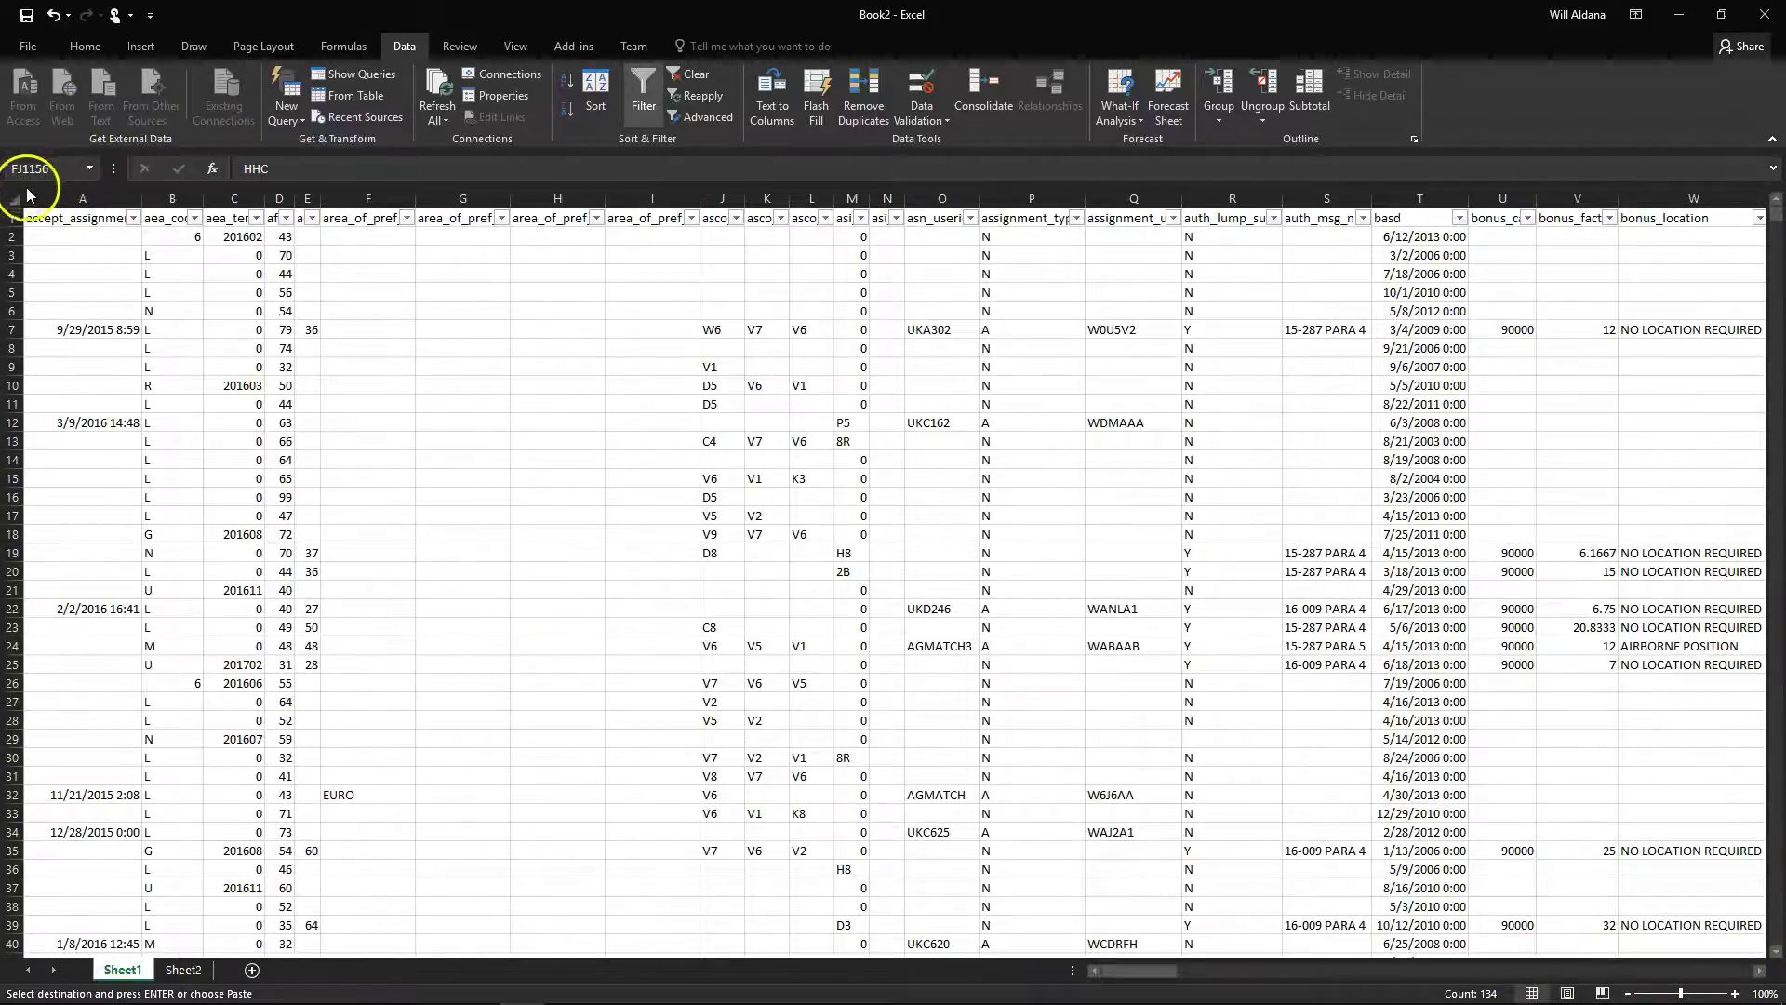
{"action": "left_click", "coordinate": [20, 200]}
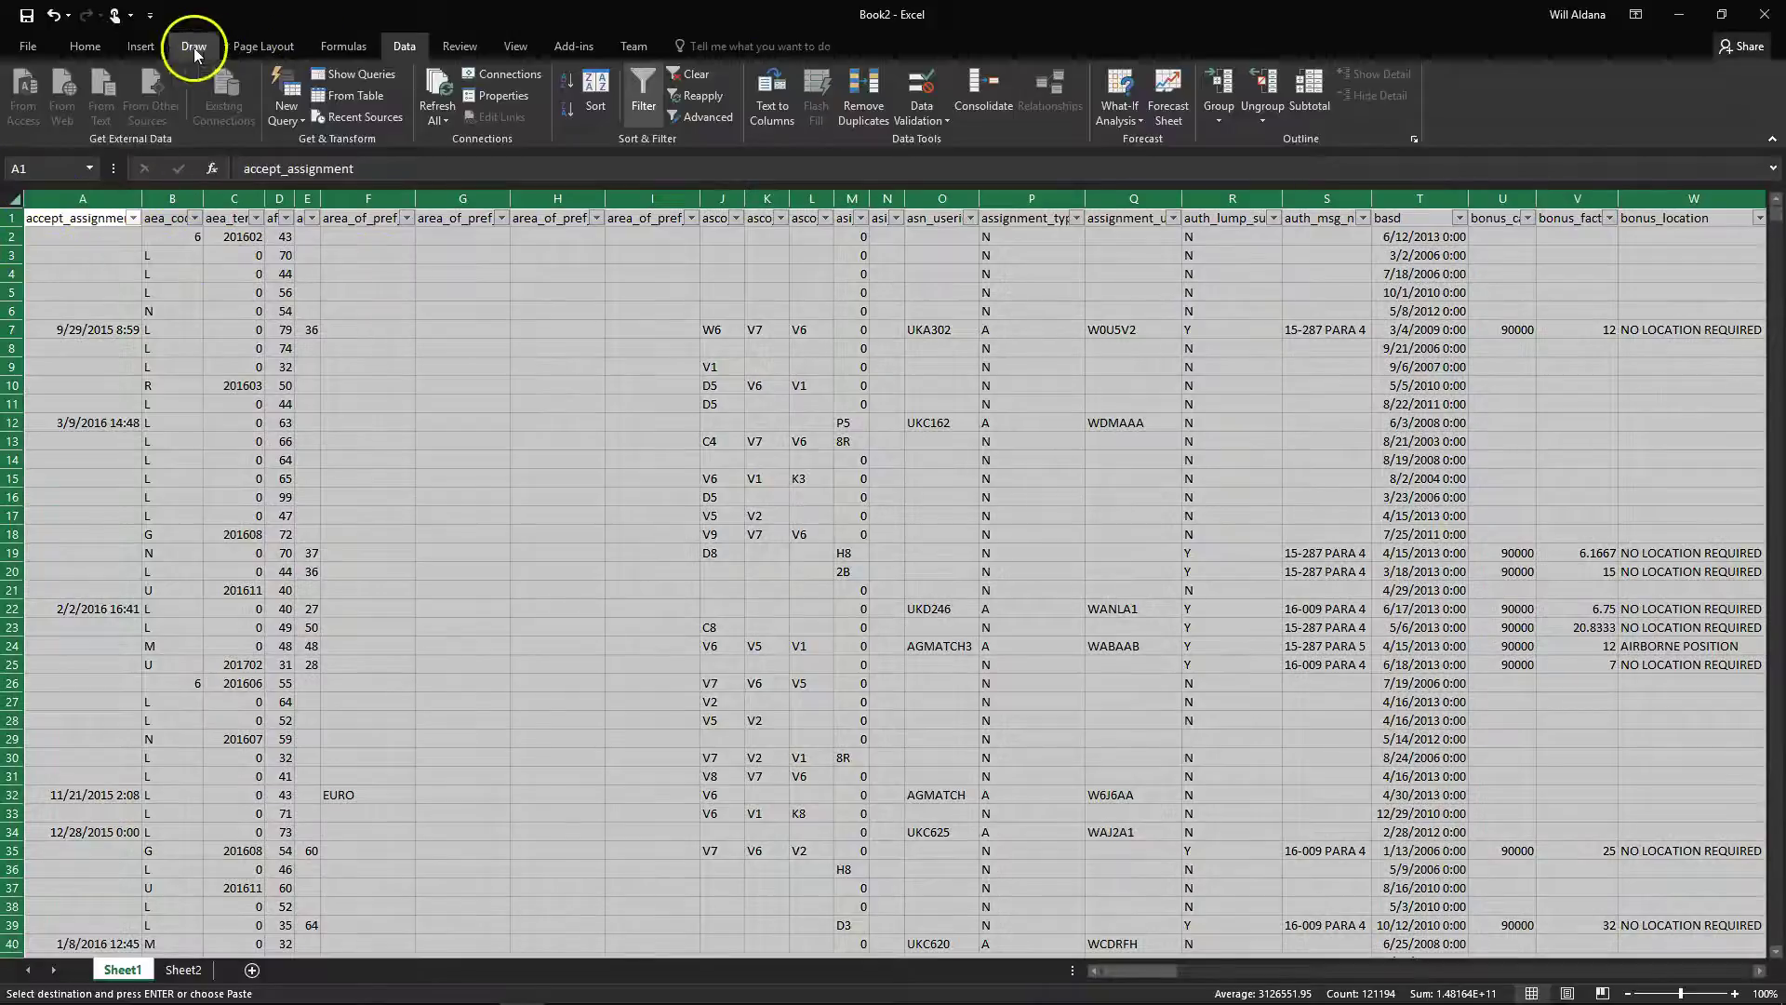
{"action": "left_click", "coordinate": [136, 50]}
{"action": "left_click", "coordinate": [31, 89]}
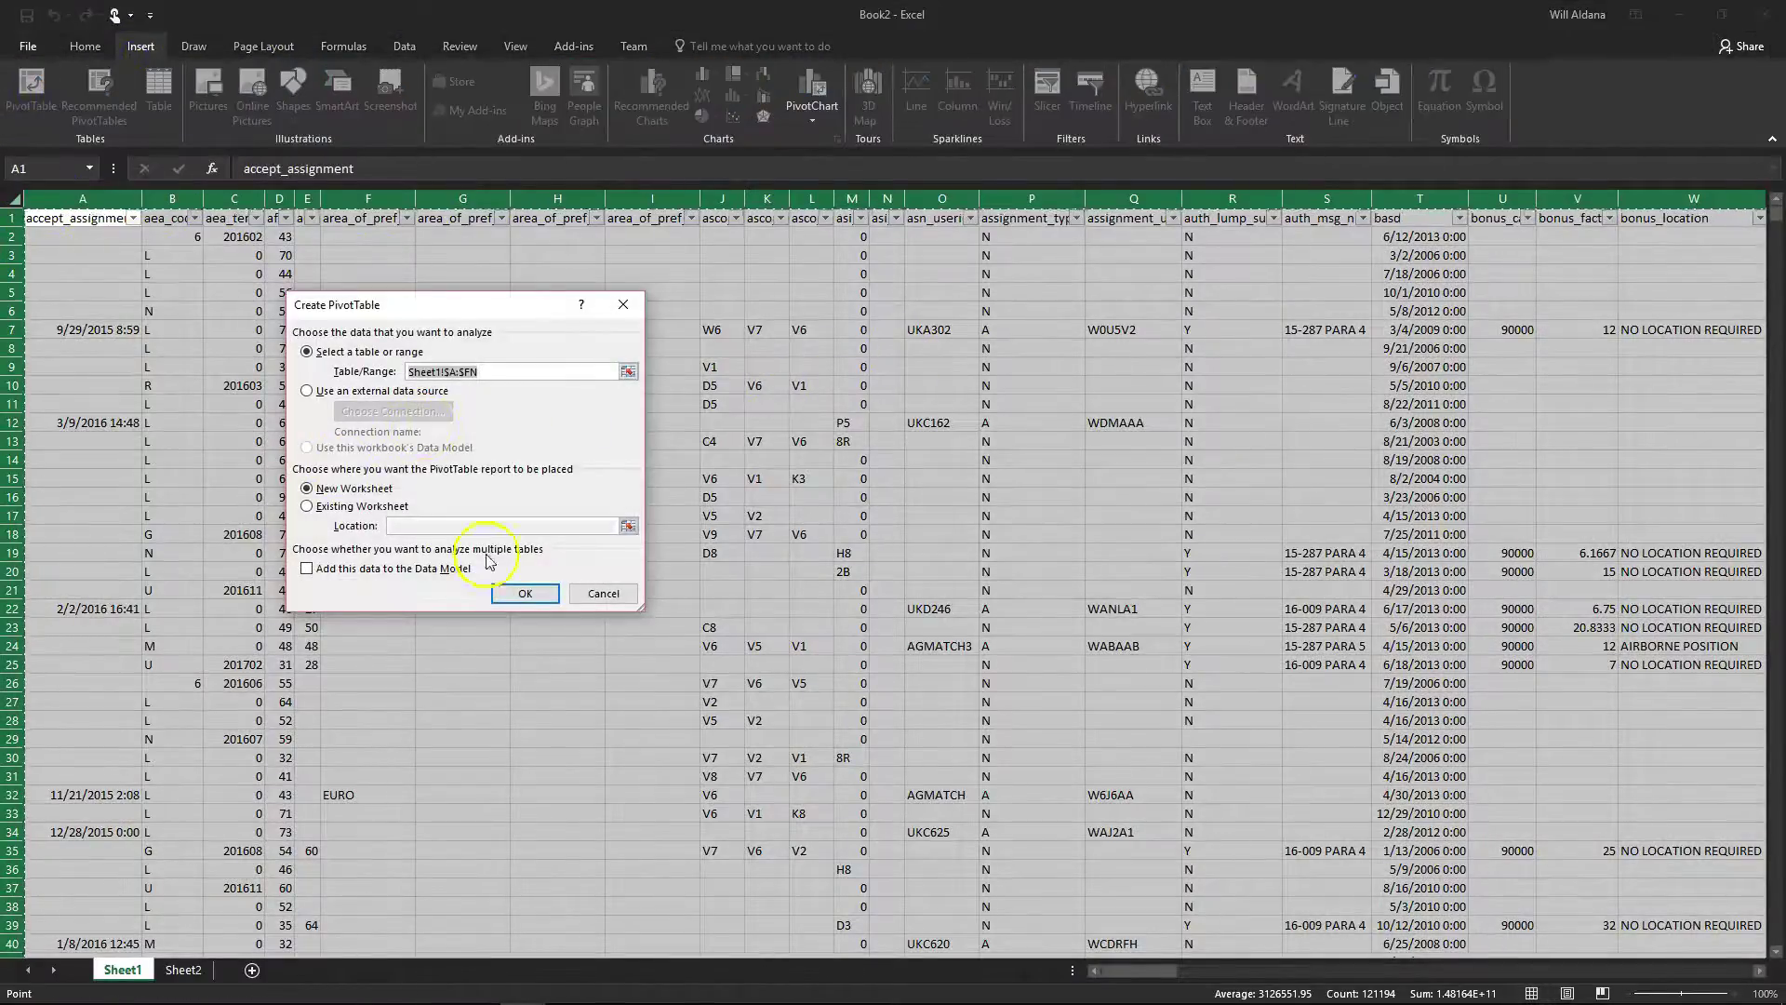
{"action": "left_click", "coordinate": [520, 593]}
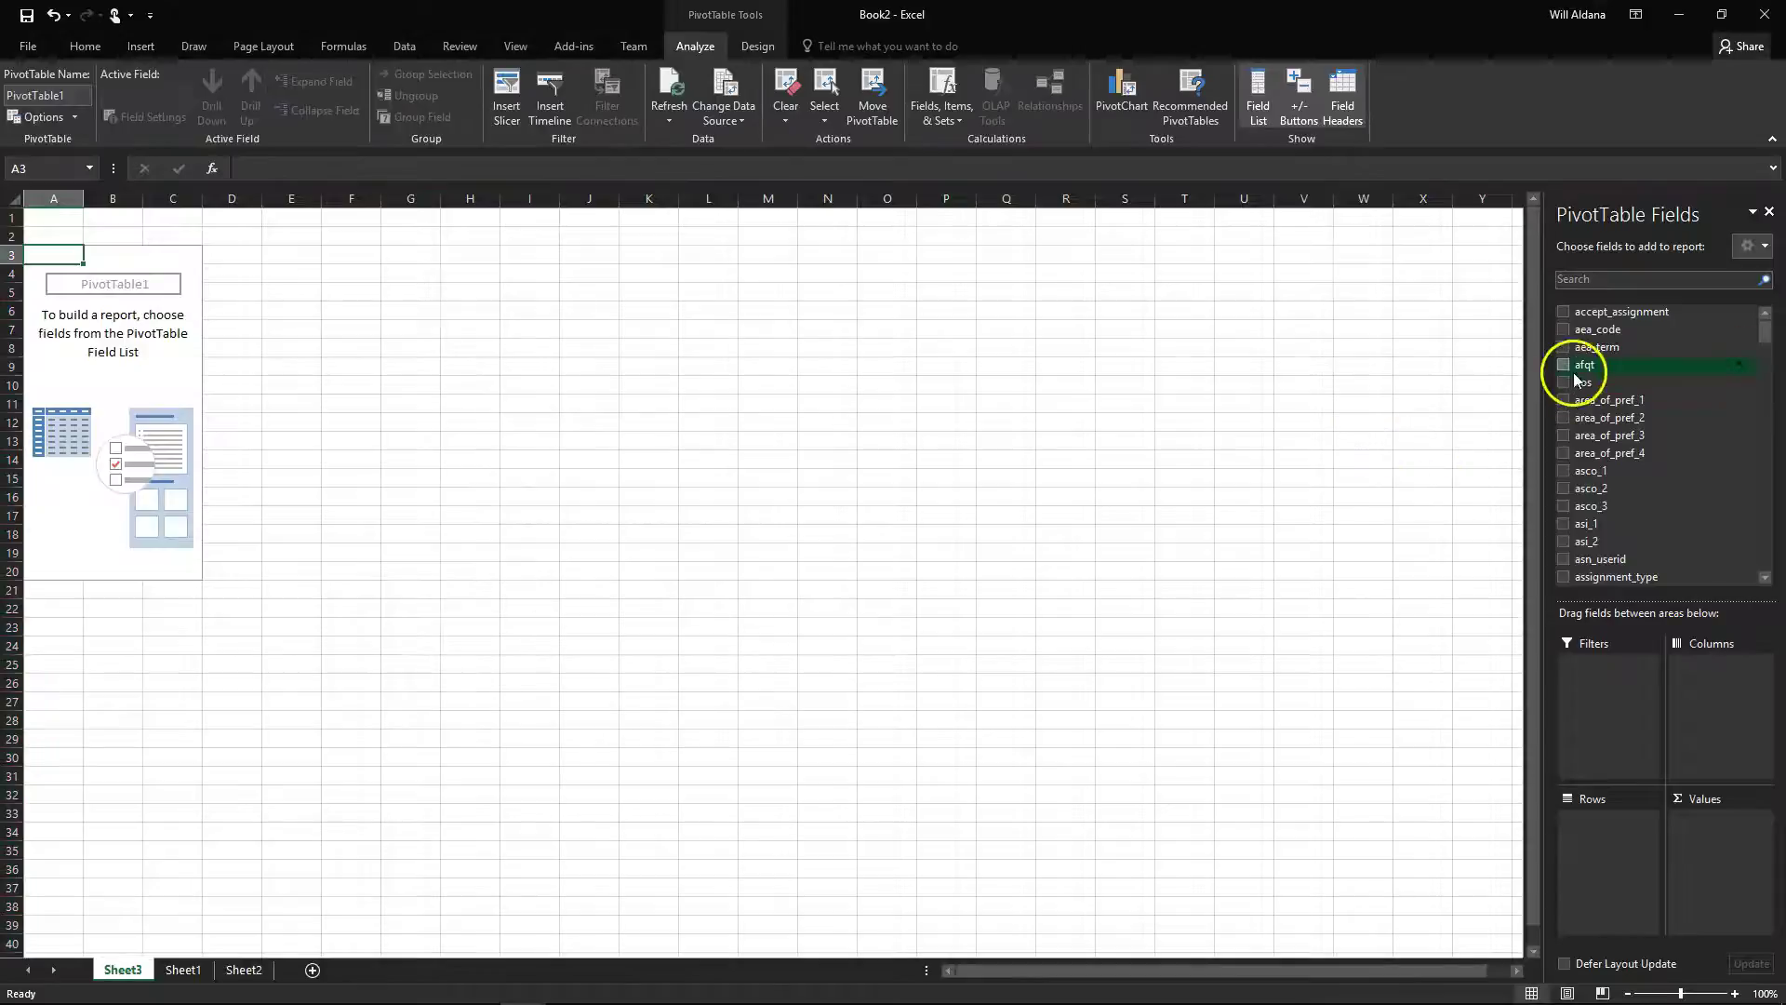
Lay out the PivotTable with uic as the row field and term as the column field
{"action": "left_click_drag", "start_coordinate": [1770, 343], "coordinate": [1769, 572]}
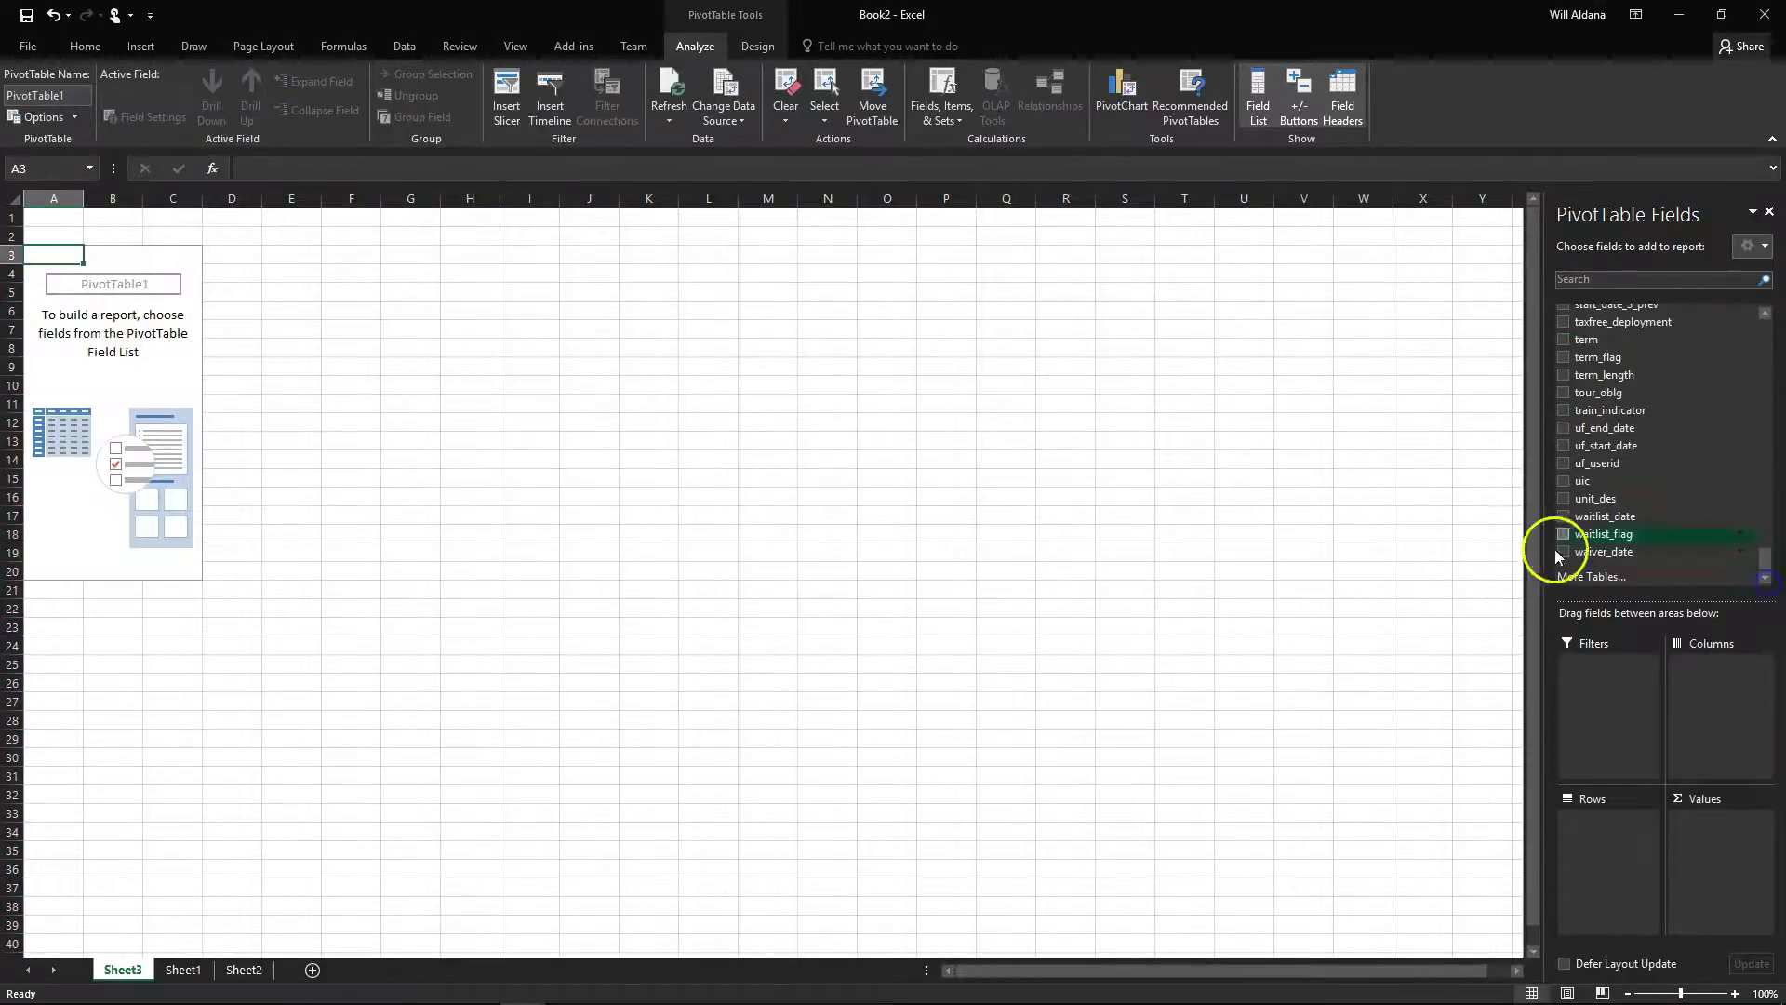
{"action": "left_click", "coordinate": [1563, 480]}
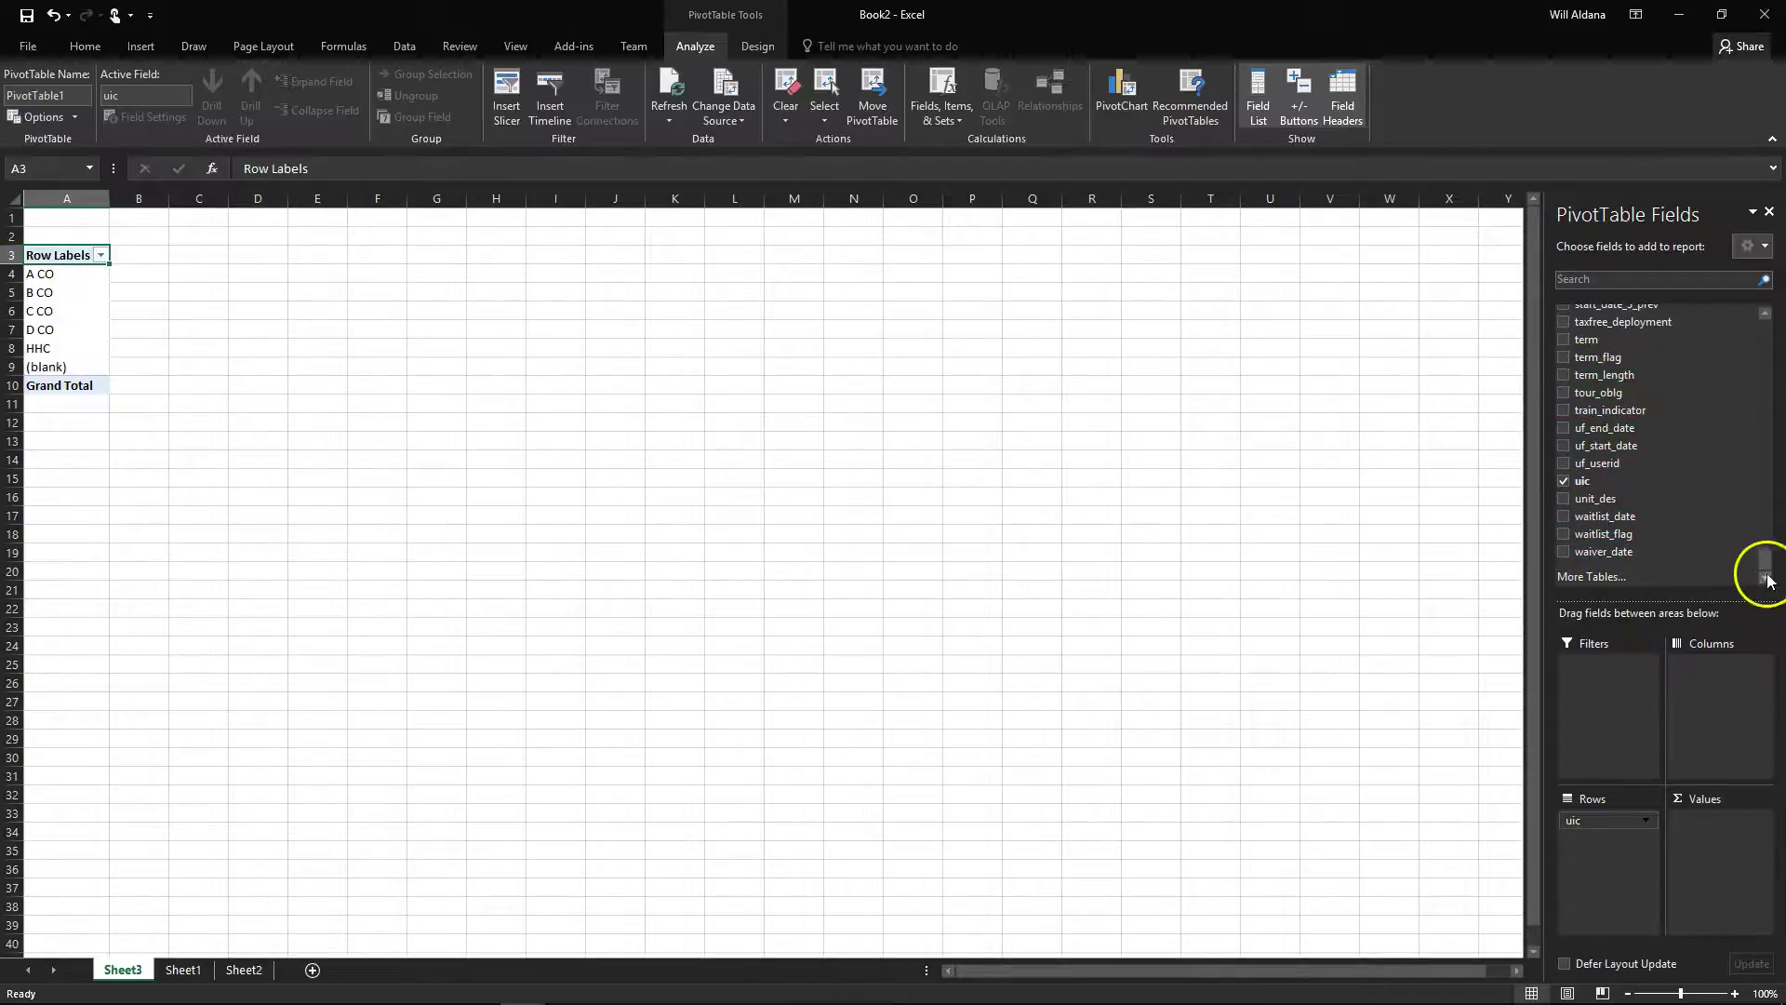
{"action": "left_click_drag", "start_coordinate": [1767, 564], "coordinate": [1766, 553]}
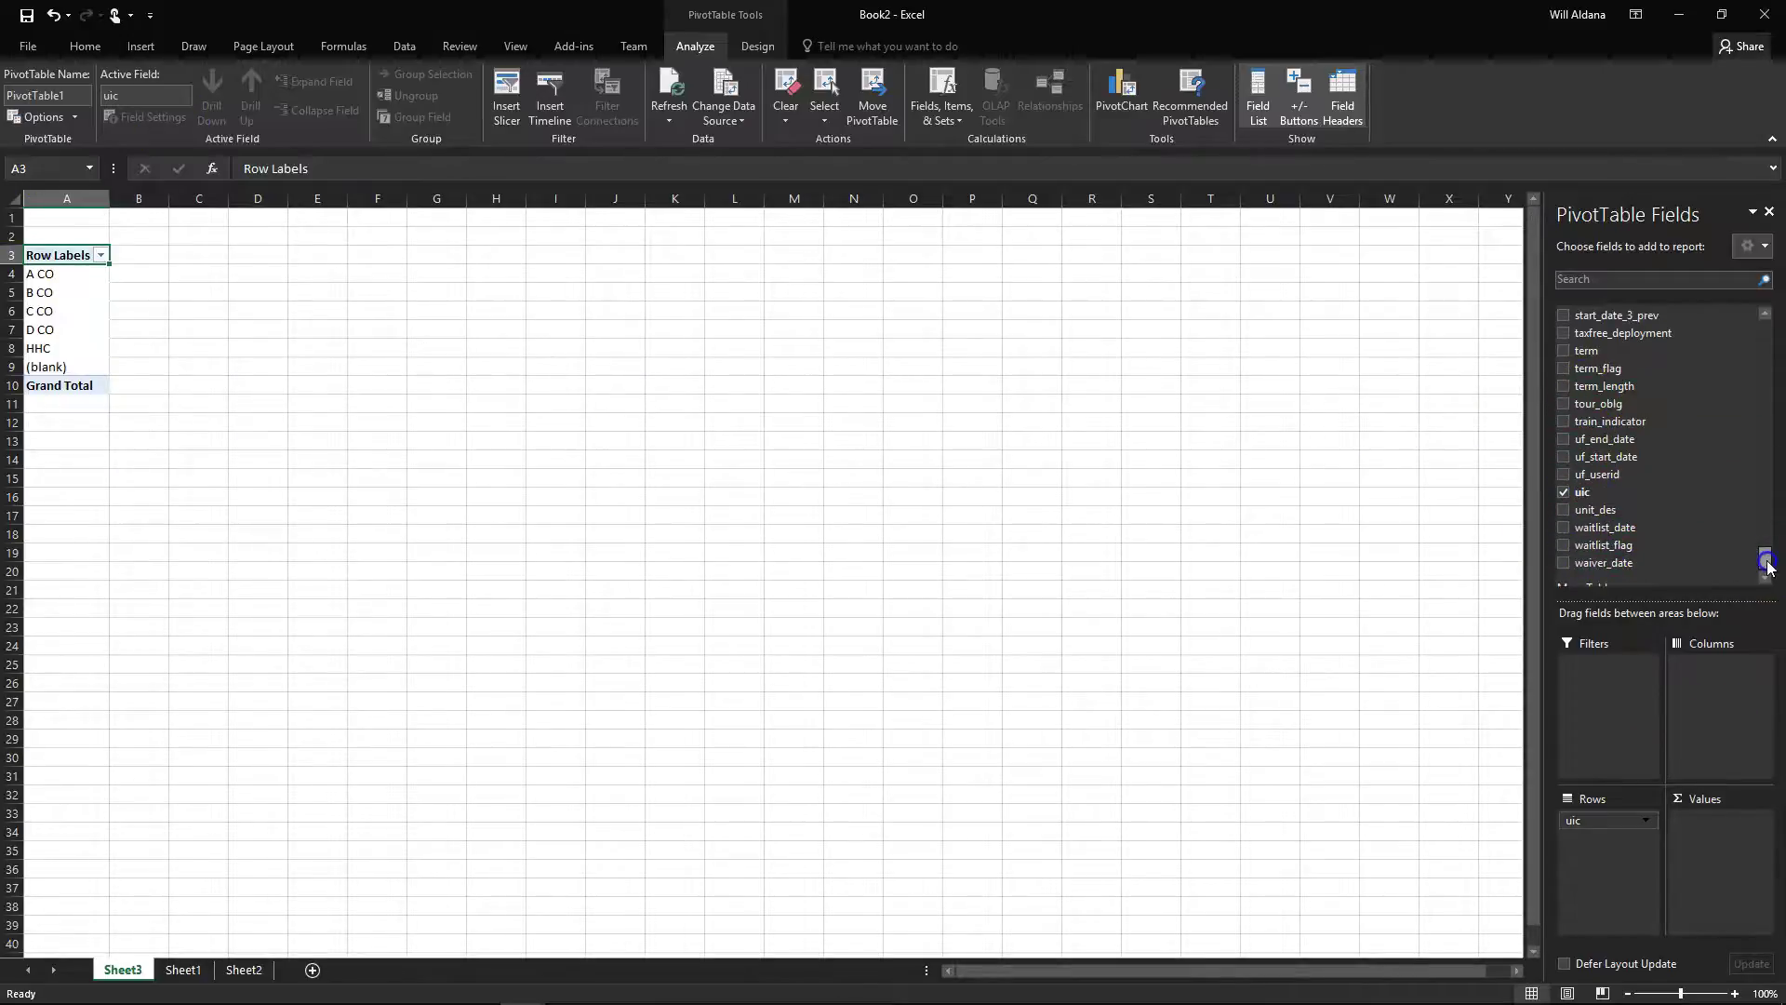
{"action": "left_click", "coordinate": [1563, 350]}
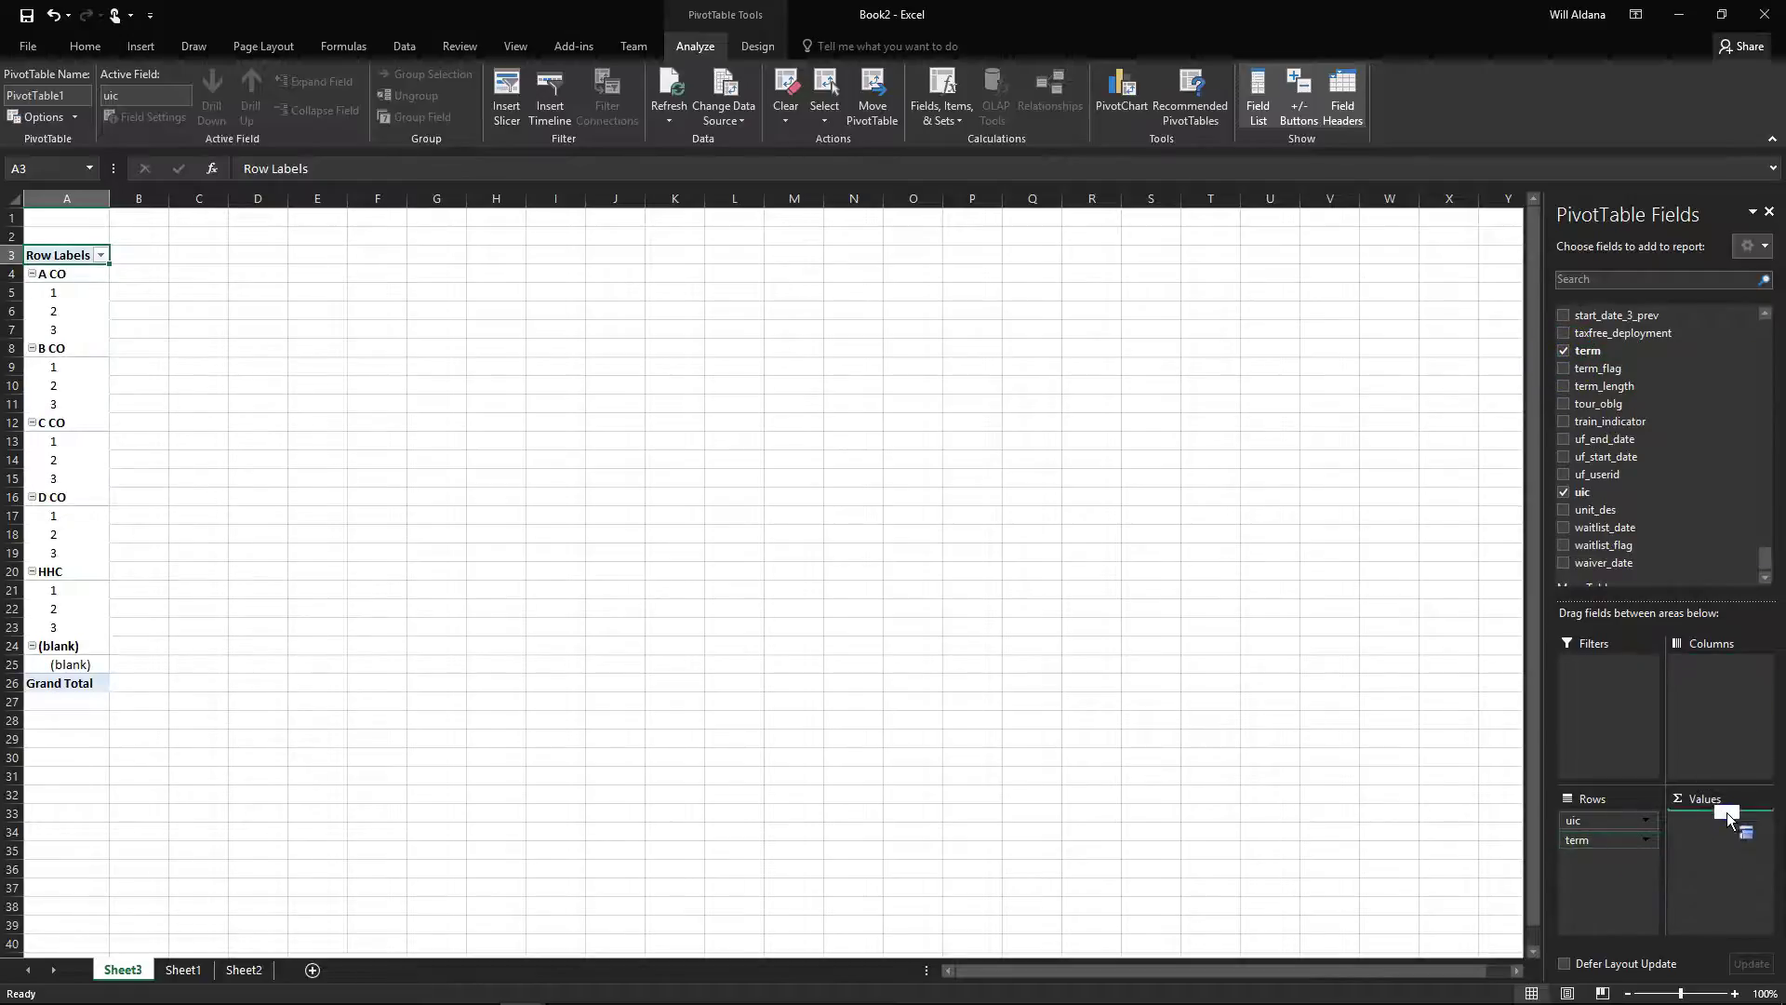
{"action": "left_click_drag", "start_coordinate": [1728, 737], "coordinate": [1727, 740]}
Add soldier_ssn to the PivotTable's values as a count
{"action": "scroll", "coordinate": [1646, 437], "scroll_direction": "up", "scroll_amount": 6}
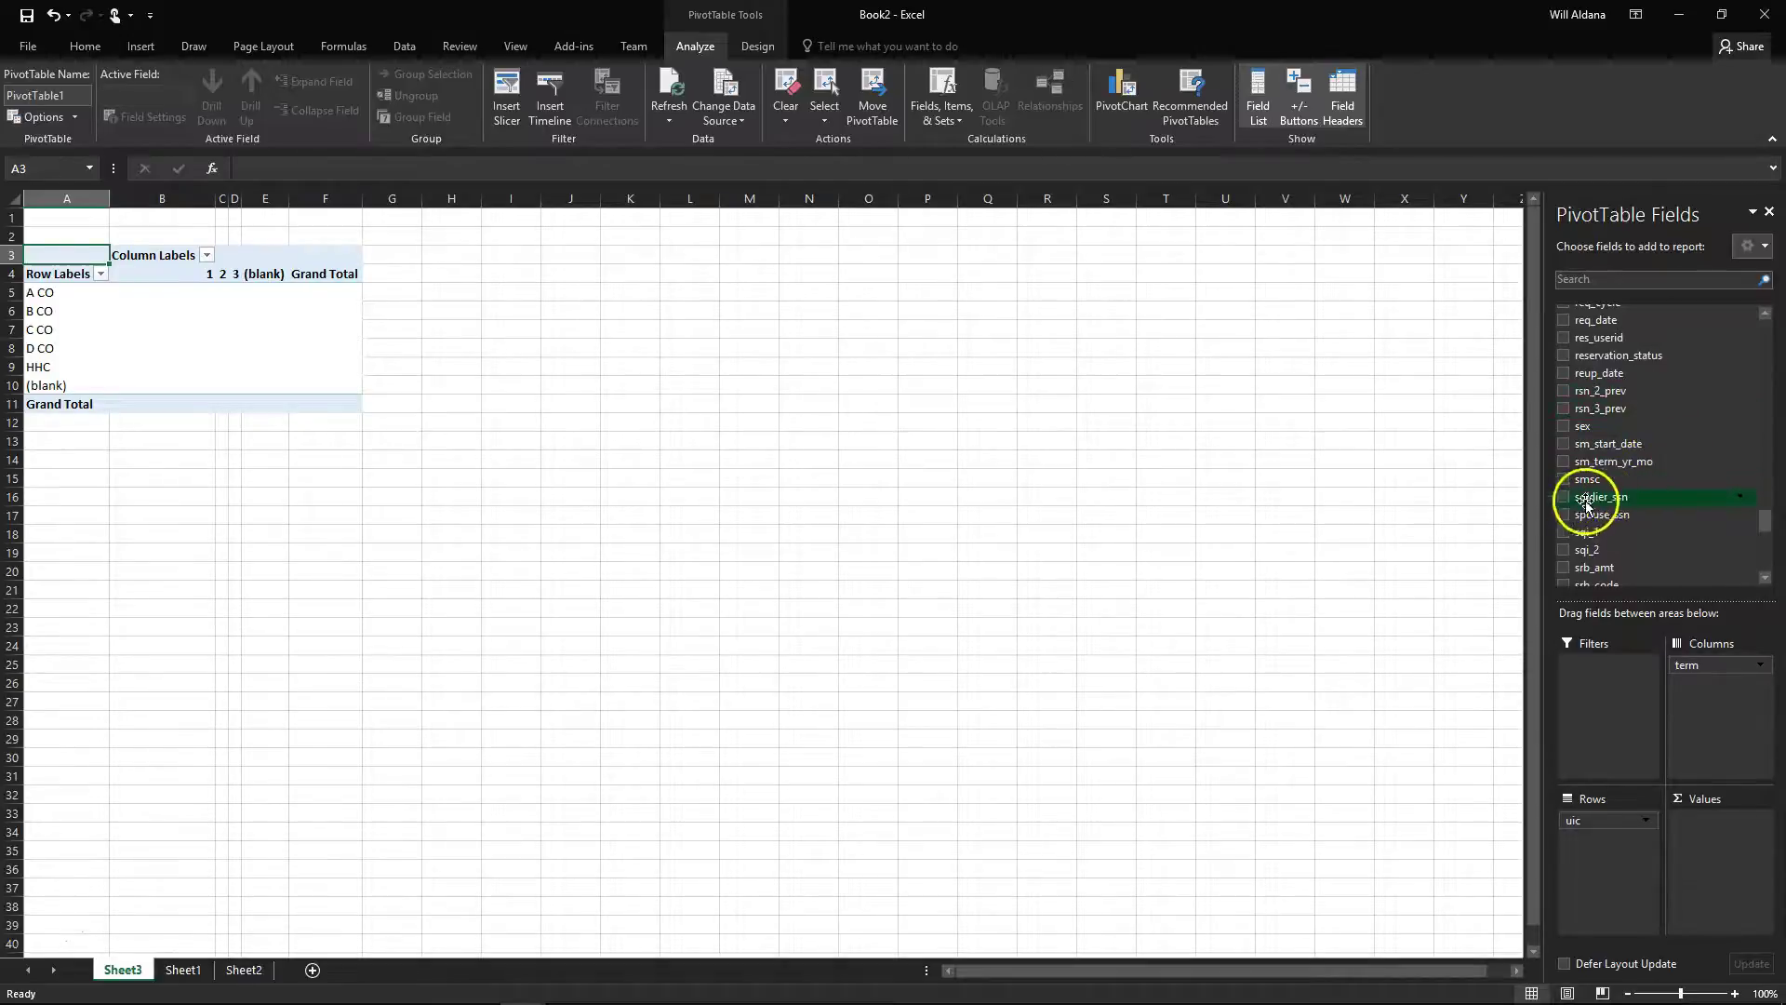
{"action": "left_click", "coordinate": [1566, 500]}
{"action": "left_click_drag", "start_coordinate": [1593, 842], "coordinate": [1711, 842]}
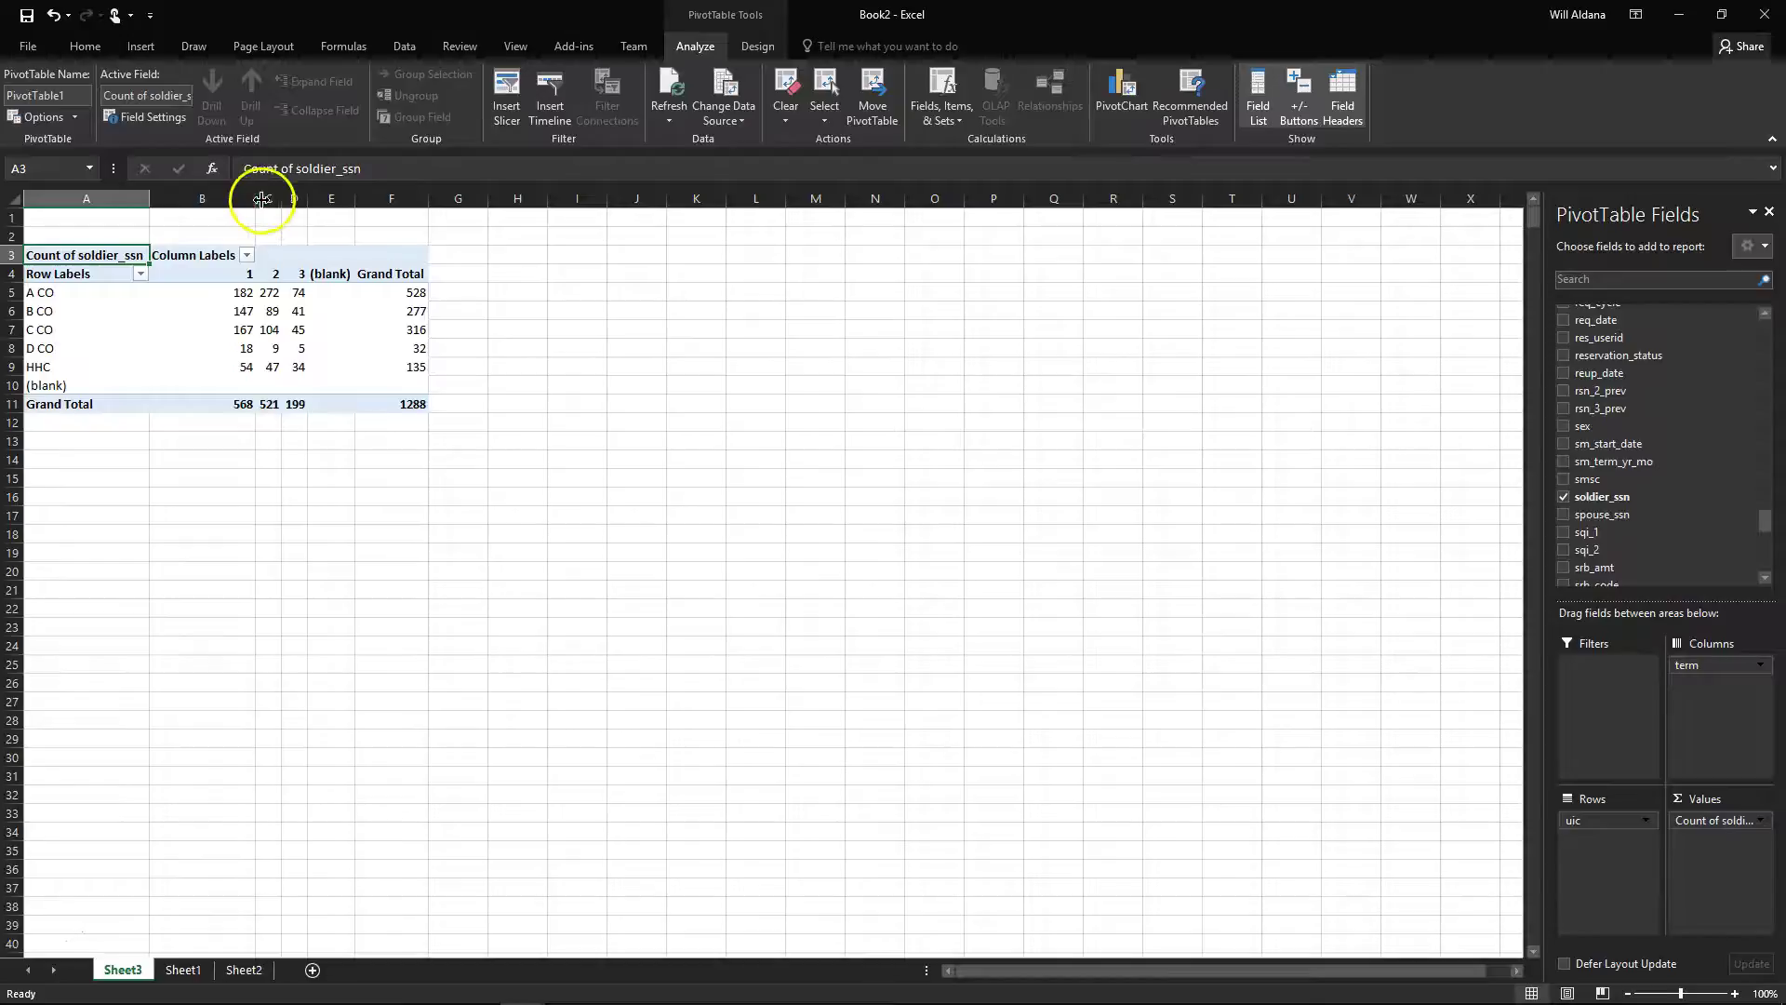
Widen the PivotTable's narrow term columns C and D and enter QTR 2 in cell C2 above them
{"action": "mouse_move", "coordinate": [277, 198]}
{"action": "left_mouse_down"}
{"action": "mouse_move", "coordinate": [356, 200]}
{"action": "mouse_move", "coordinate": [307, 199]}
{"action": "left_mouse_up"}
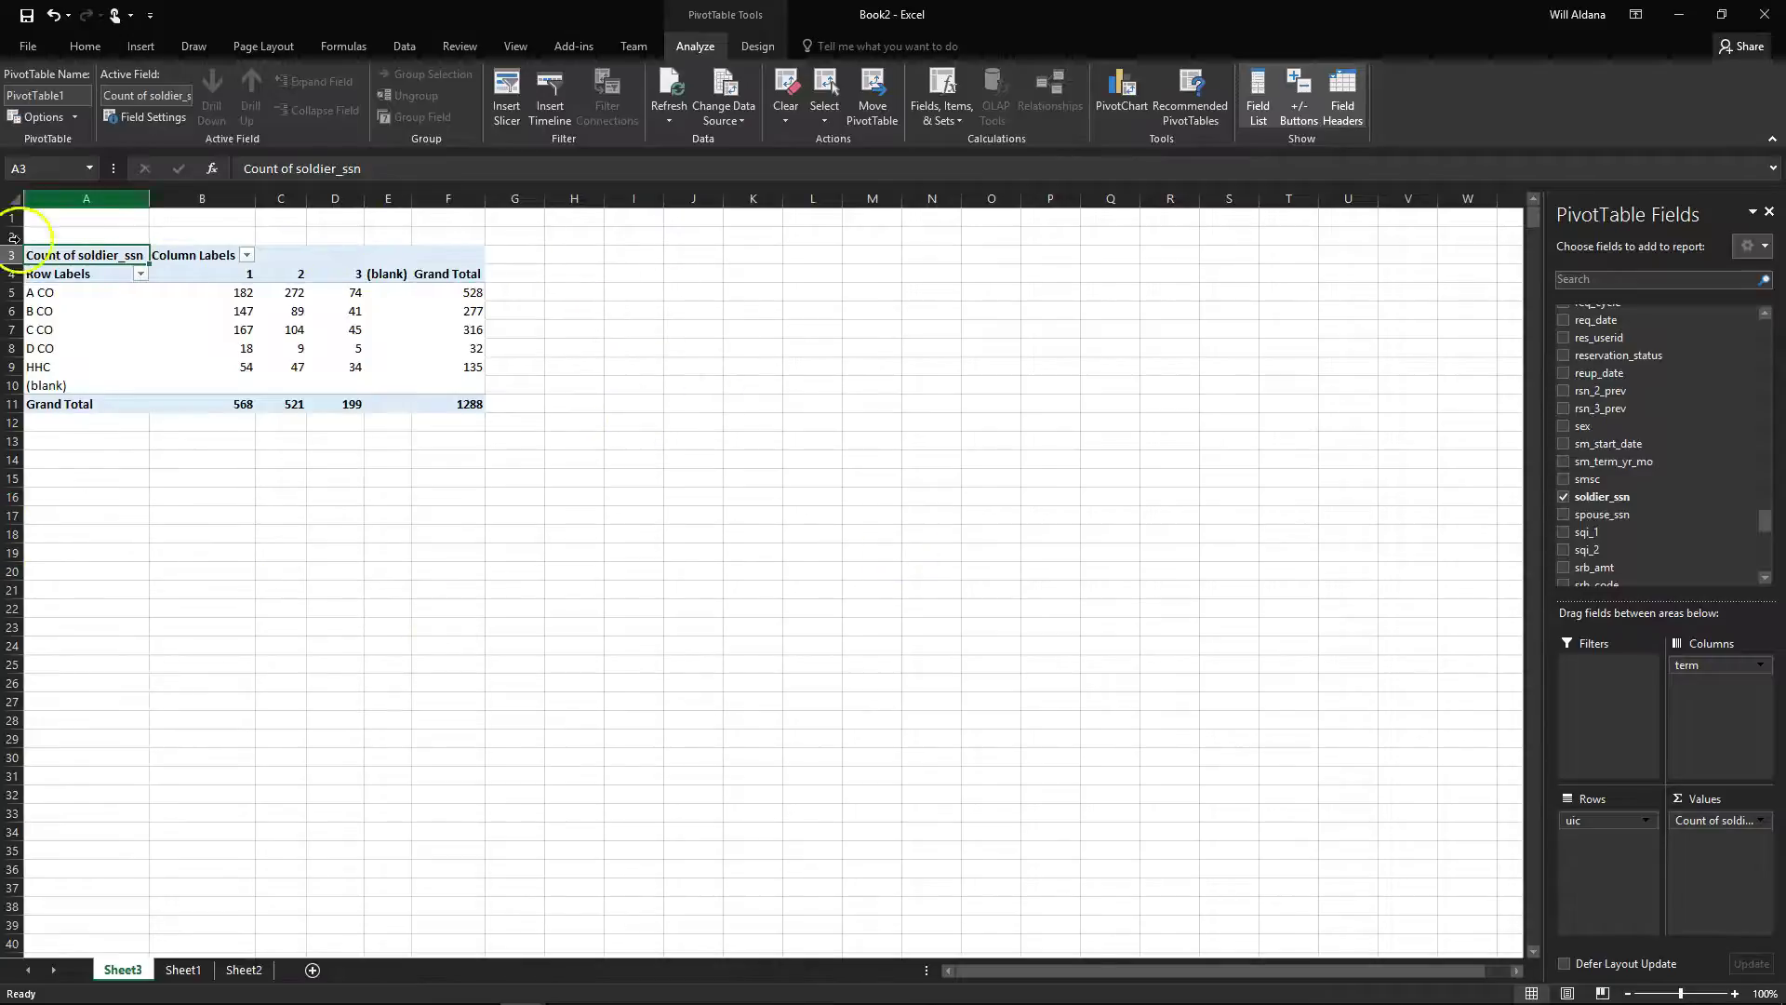
{"action": "left_click", "coordinate": [289, 232]}
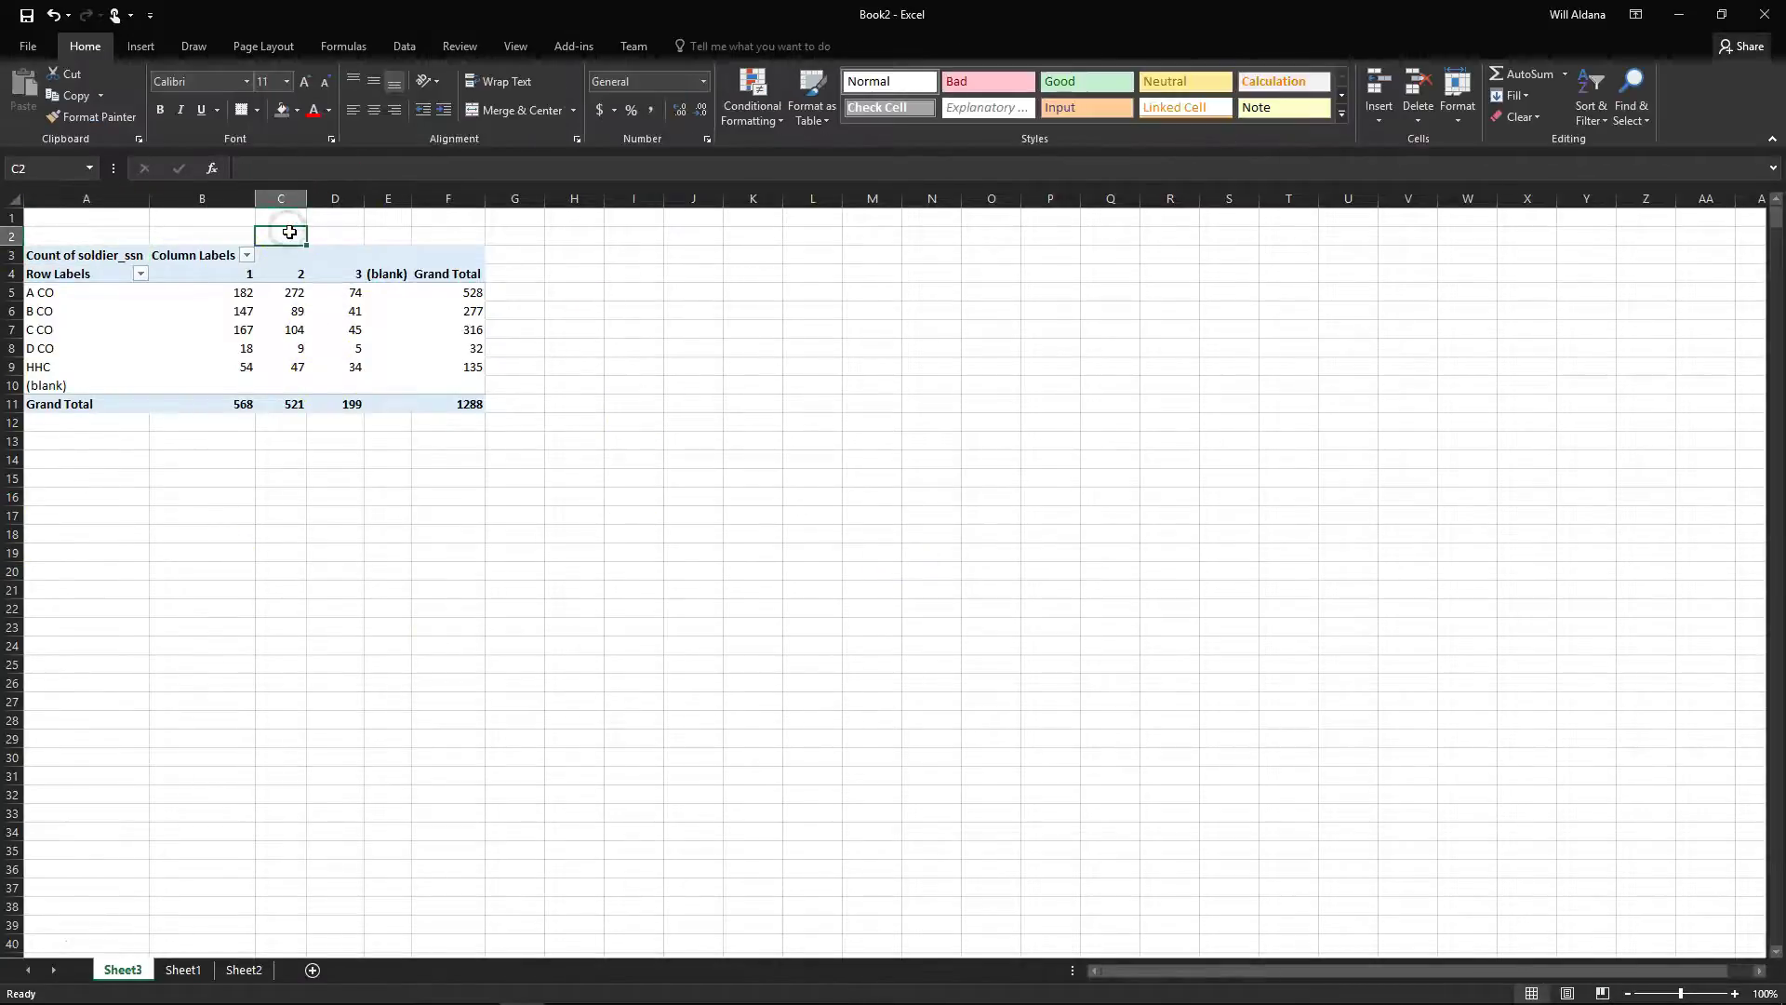
{"action": "type", "text": "QTR 2"}
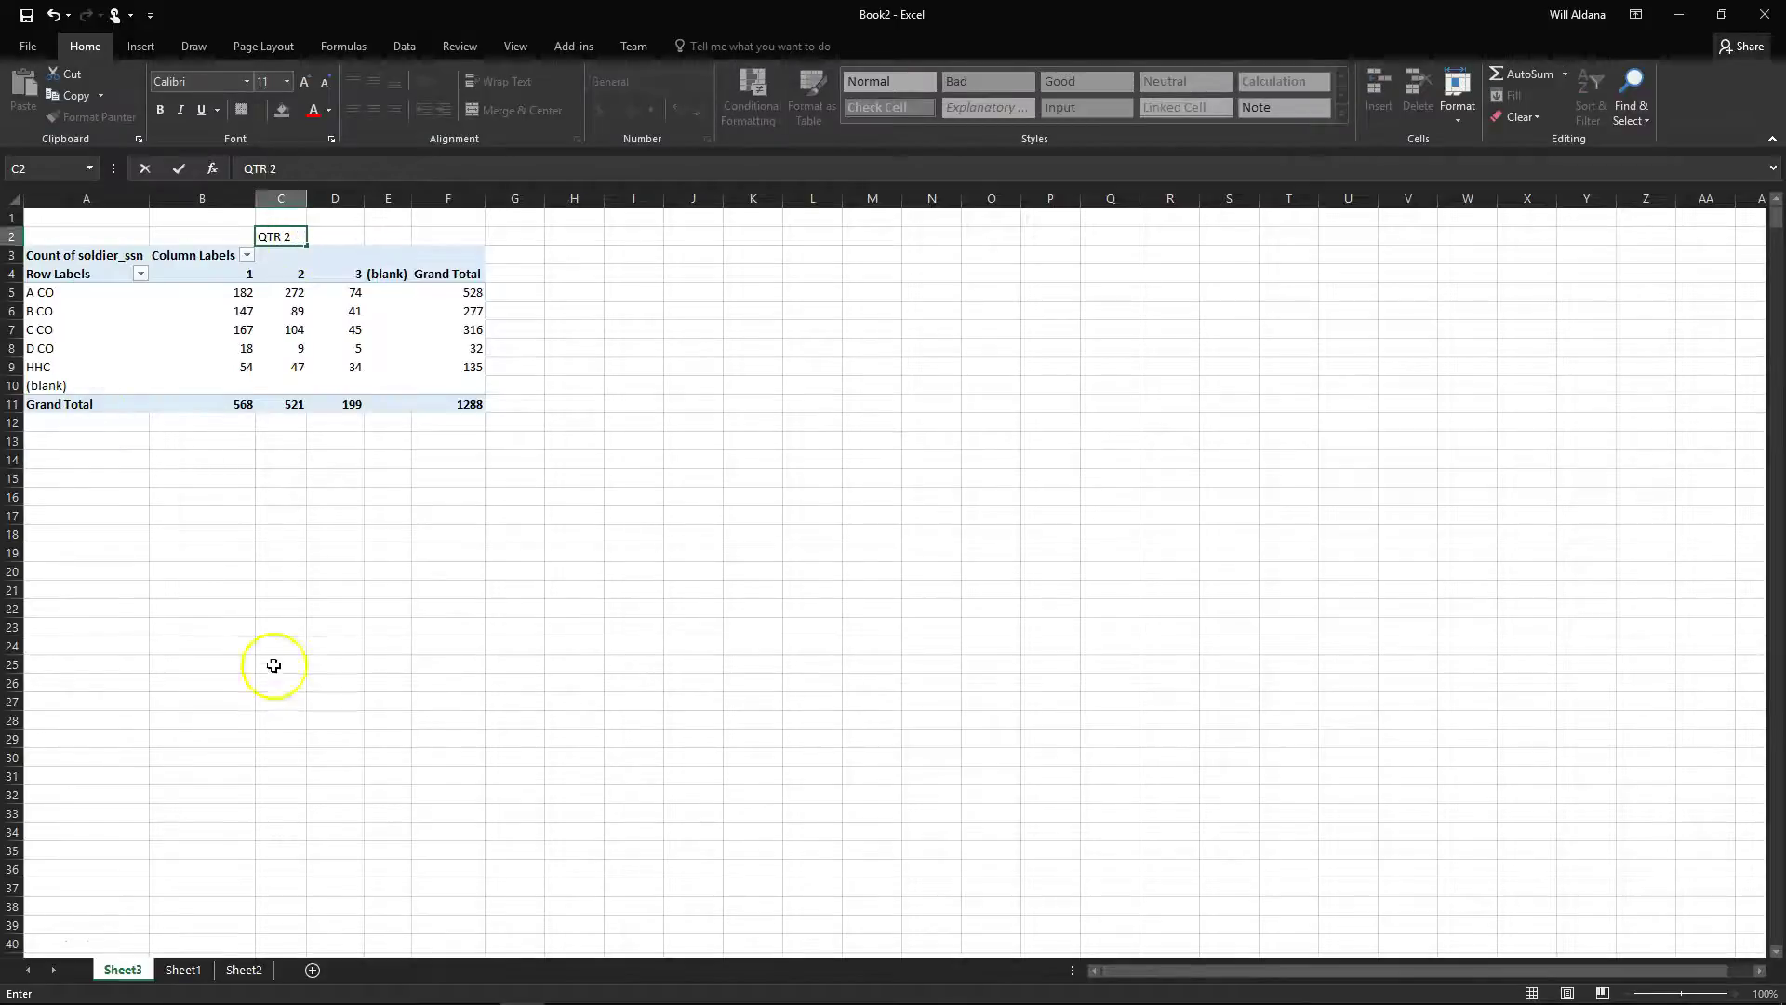
{"action": "left_click", "coordinate": [321, 590]}
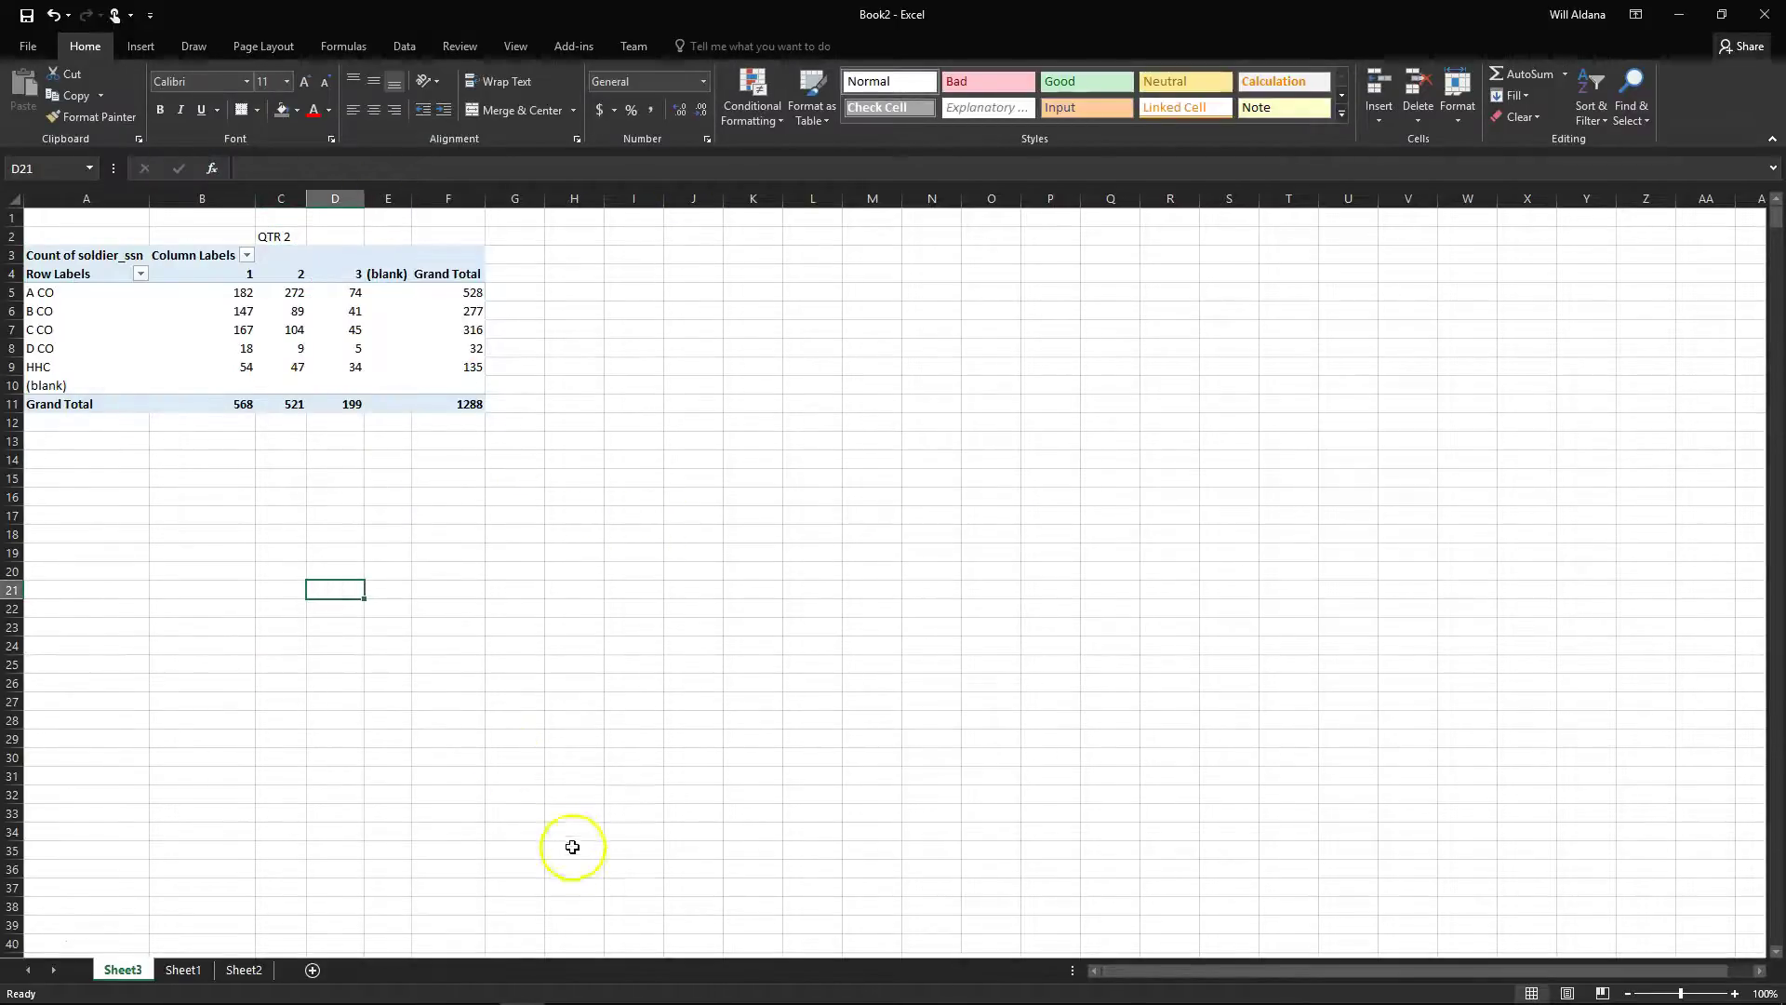
Switch to the Book1 workbook and enter 300 under ELIG in the MSN TOOL table, cell V9
{"action": "mouse_move", "coordinate": [545, 990]}
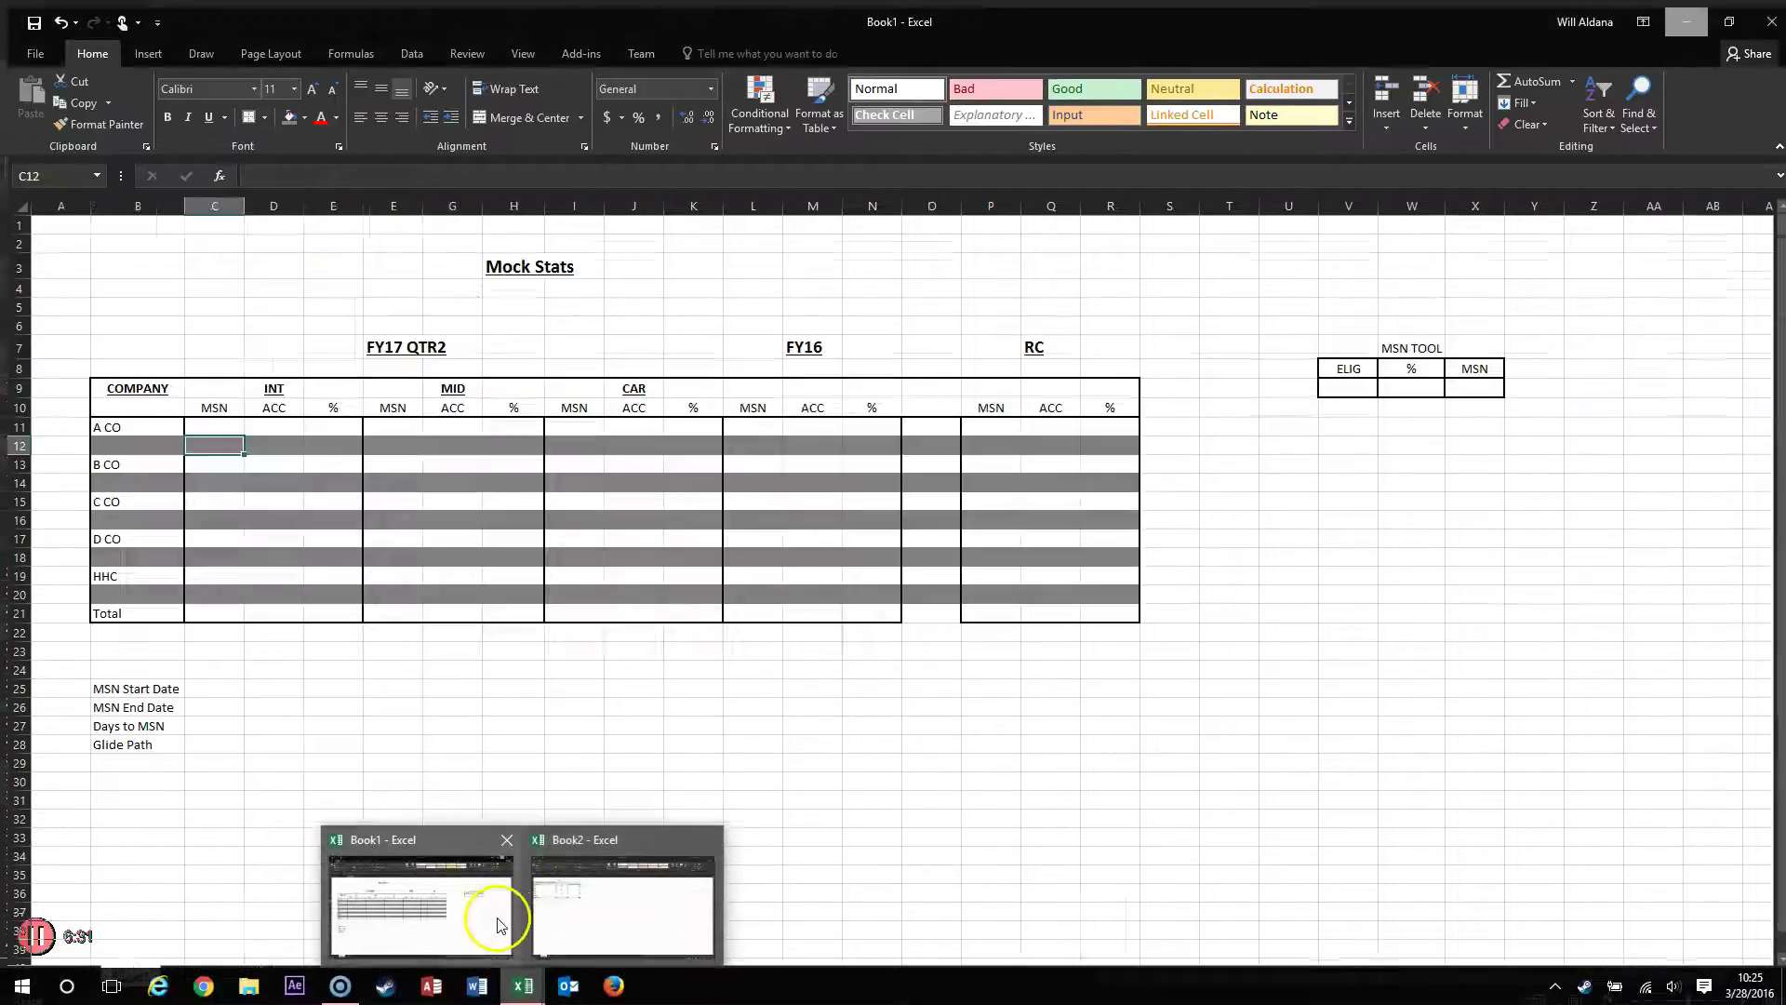
{"action": "left_click", "coordinate": [494, 908]}
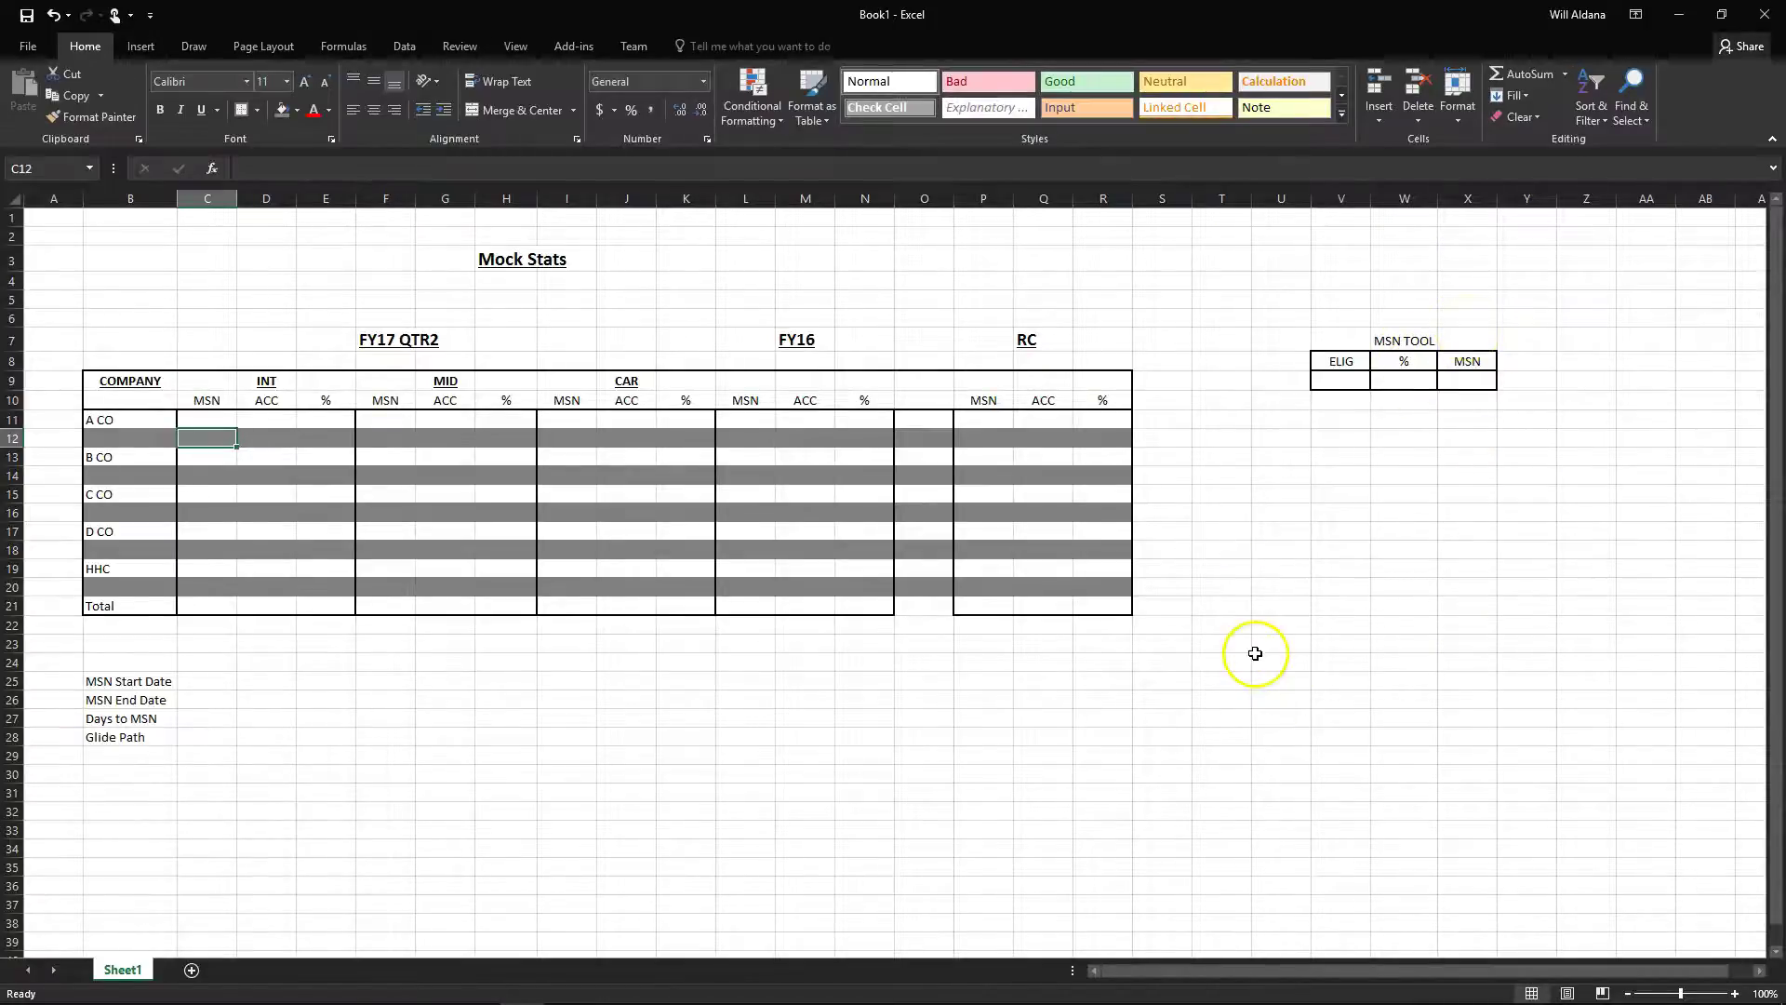
{"action": "left_click", "coordinate": [1328, 382]}
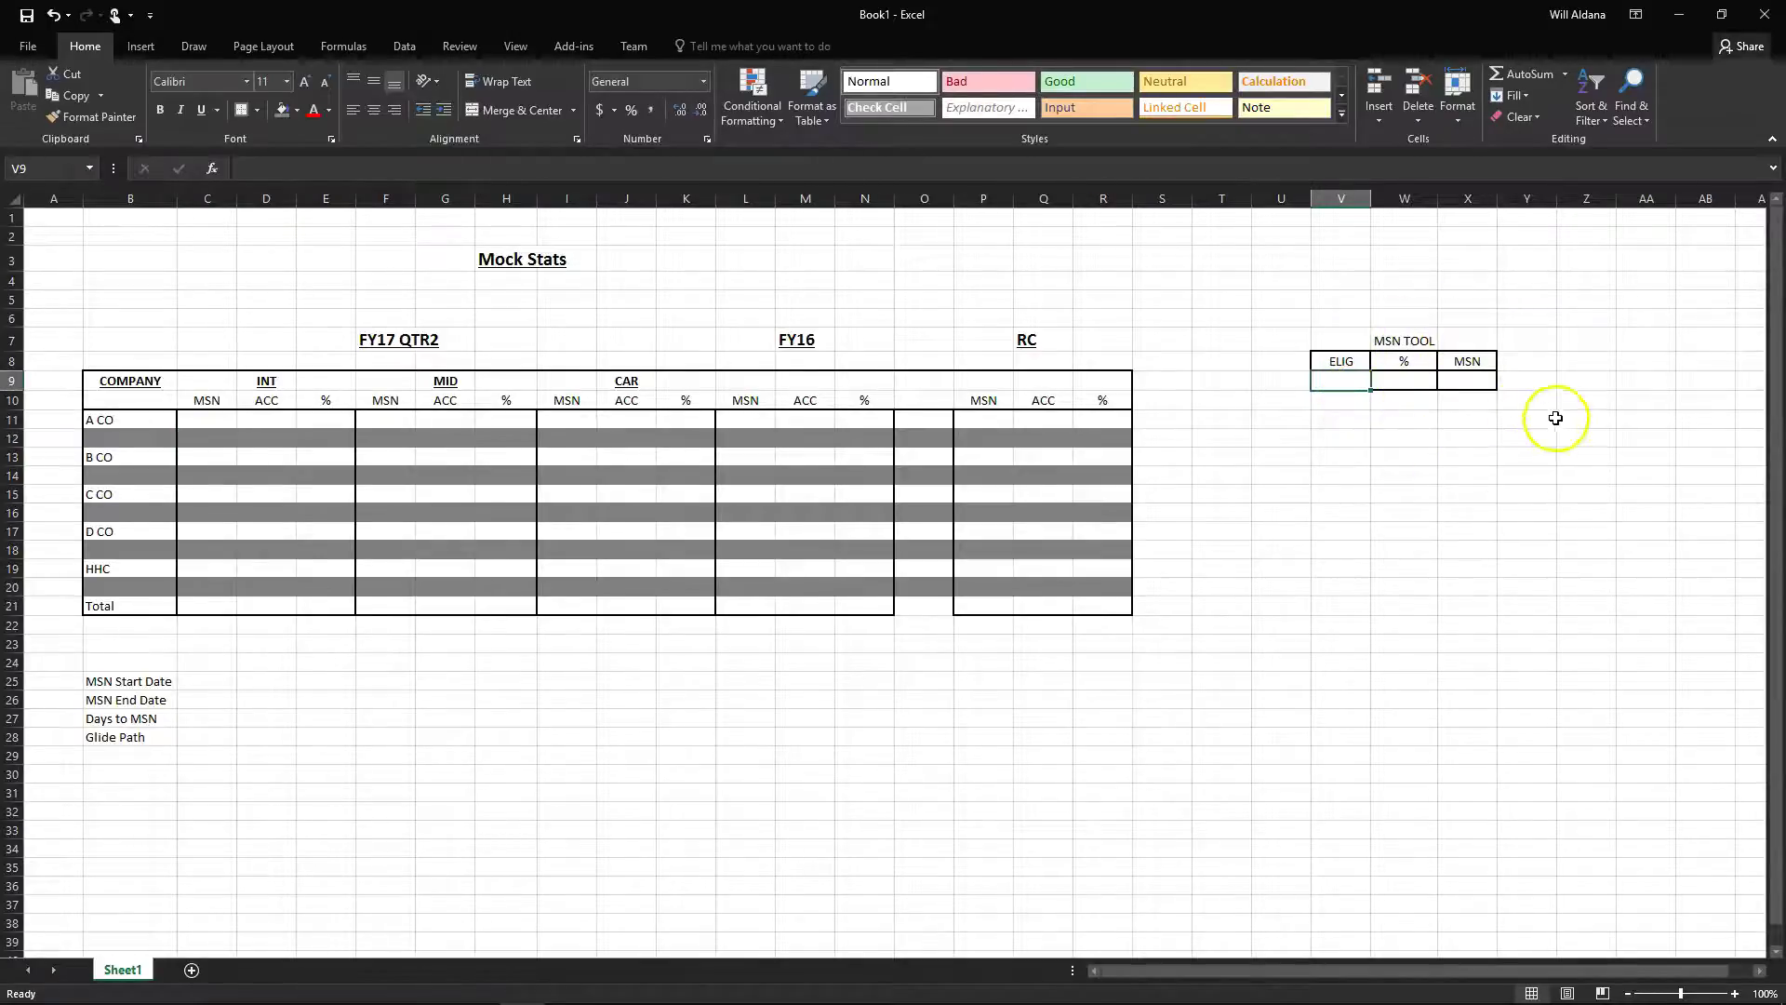
{"action": "type", "text": "300"}
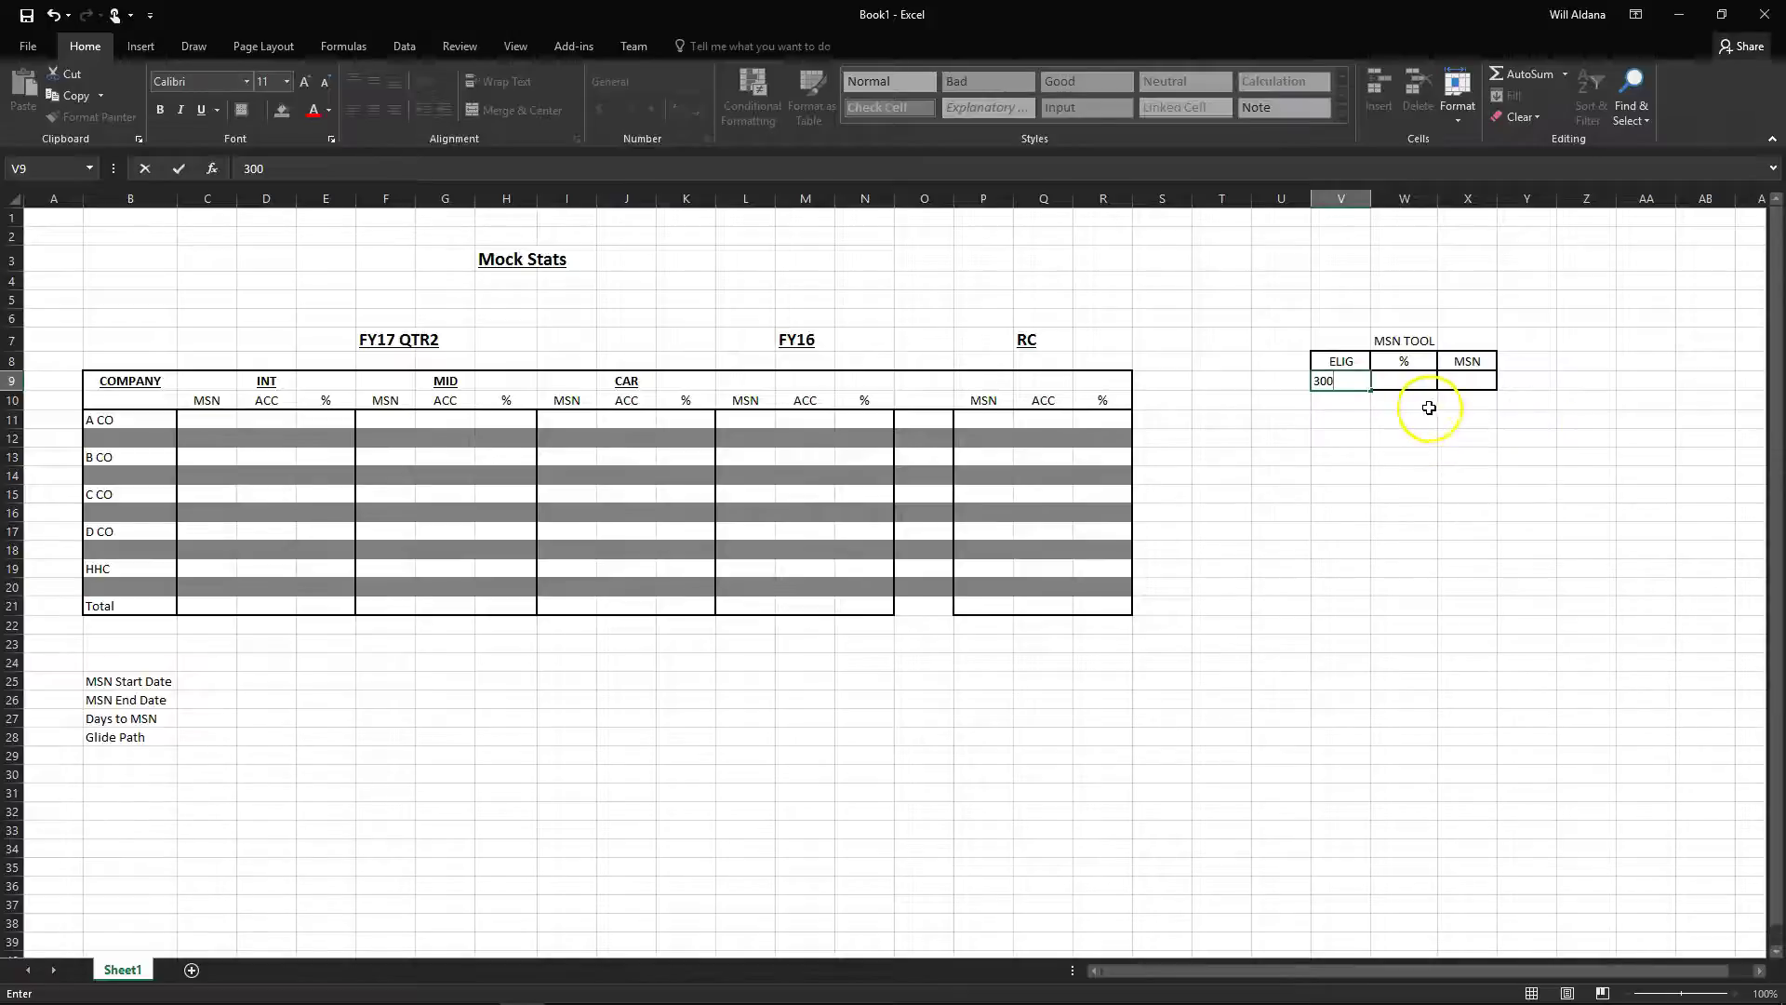
Format the MSN TOOL's % cell W9 as Percentage and enter 35.21% in it
{"action": "left_click", "coordinate": [1405, 379]}
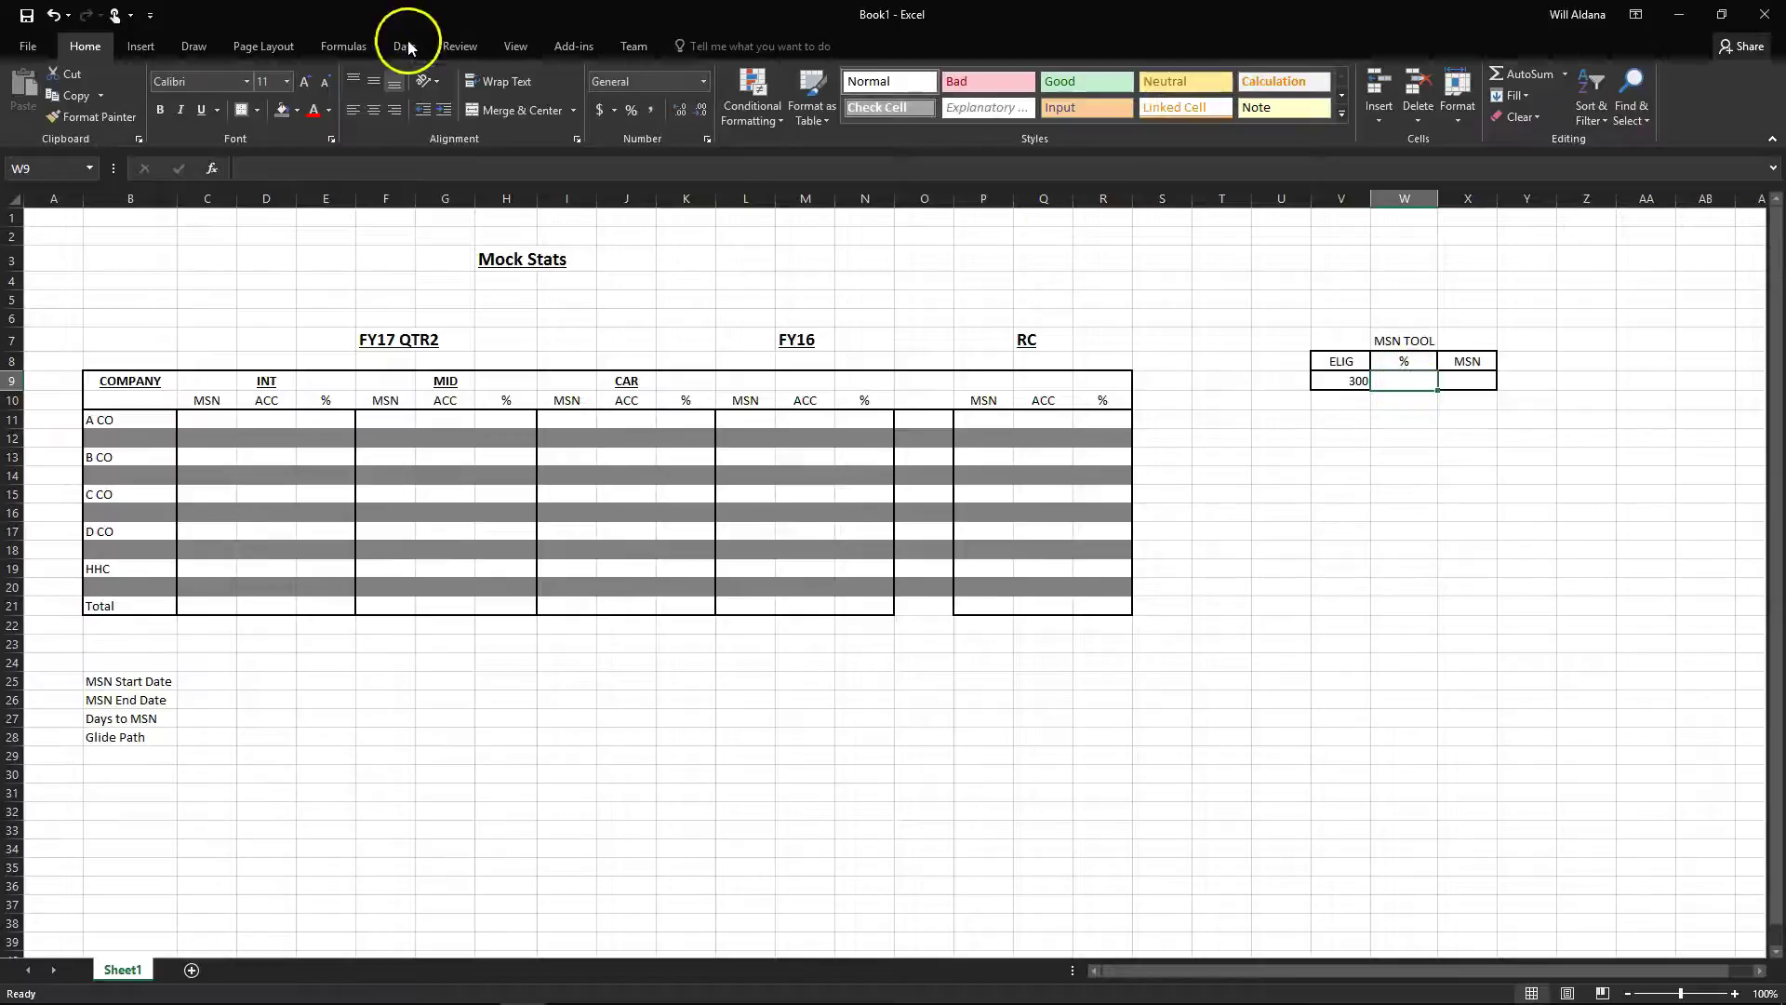
{"action": "left_click", "coordinate": [704, 80]}
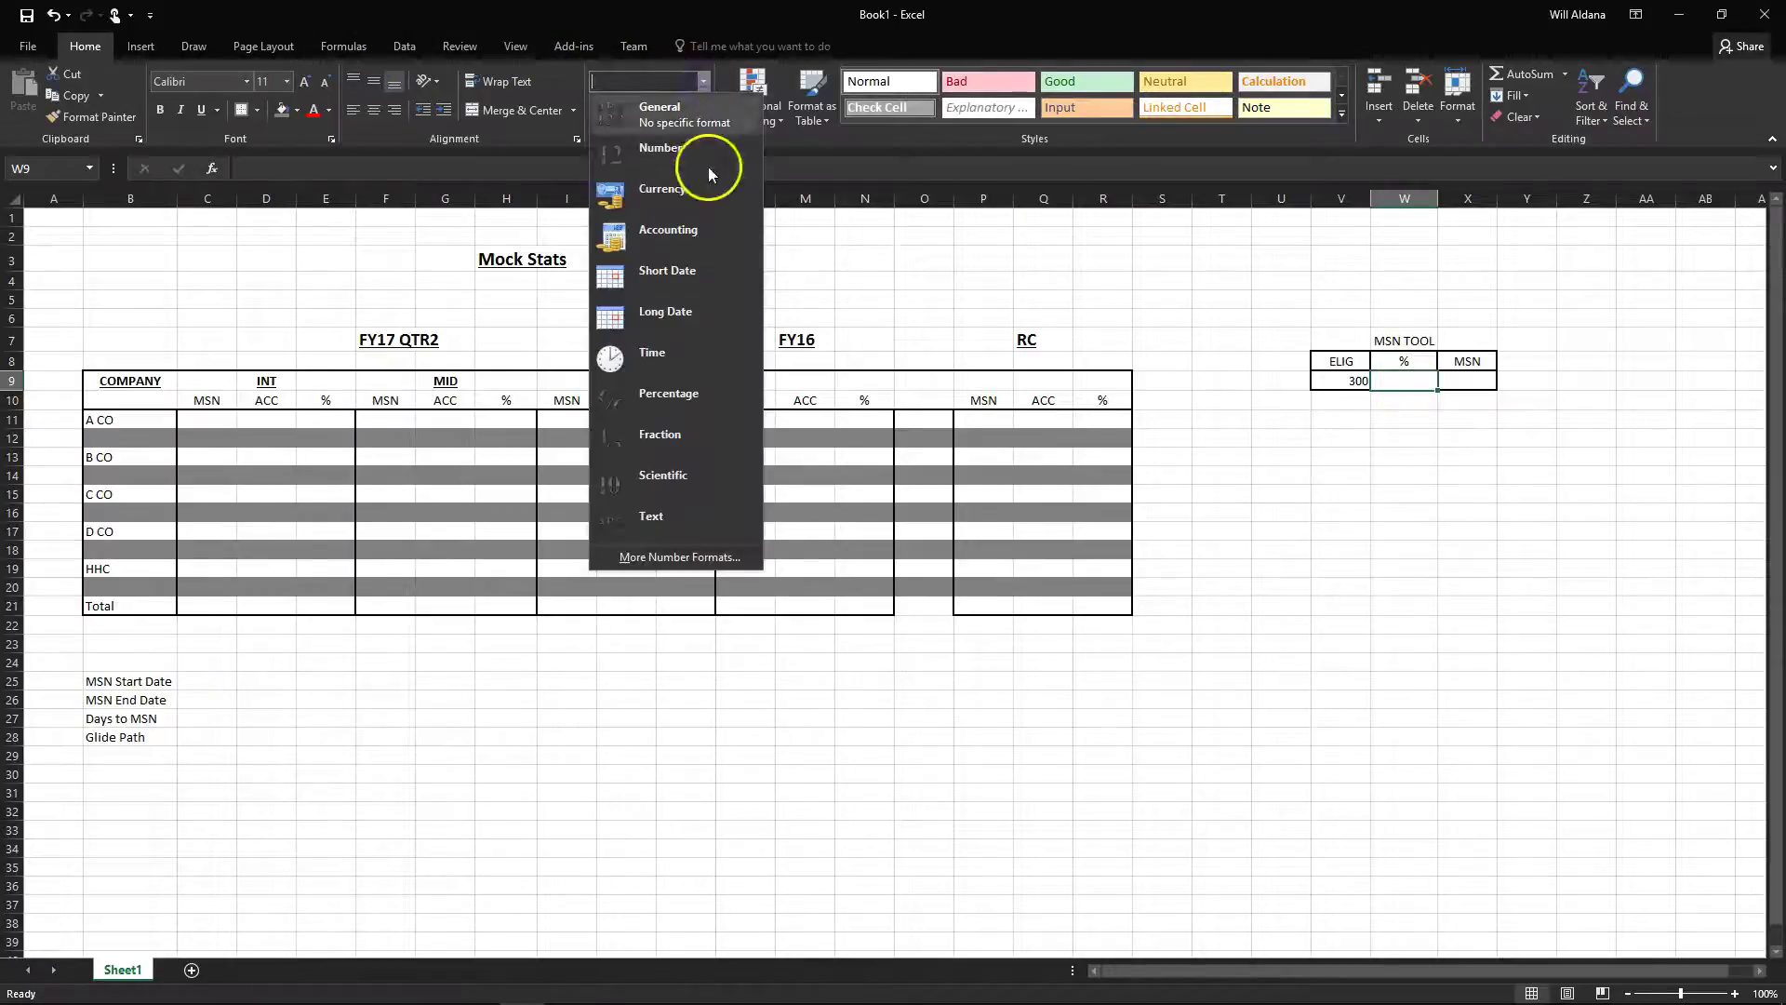
{"action": "left_click", "coordinate": [688, 396]}
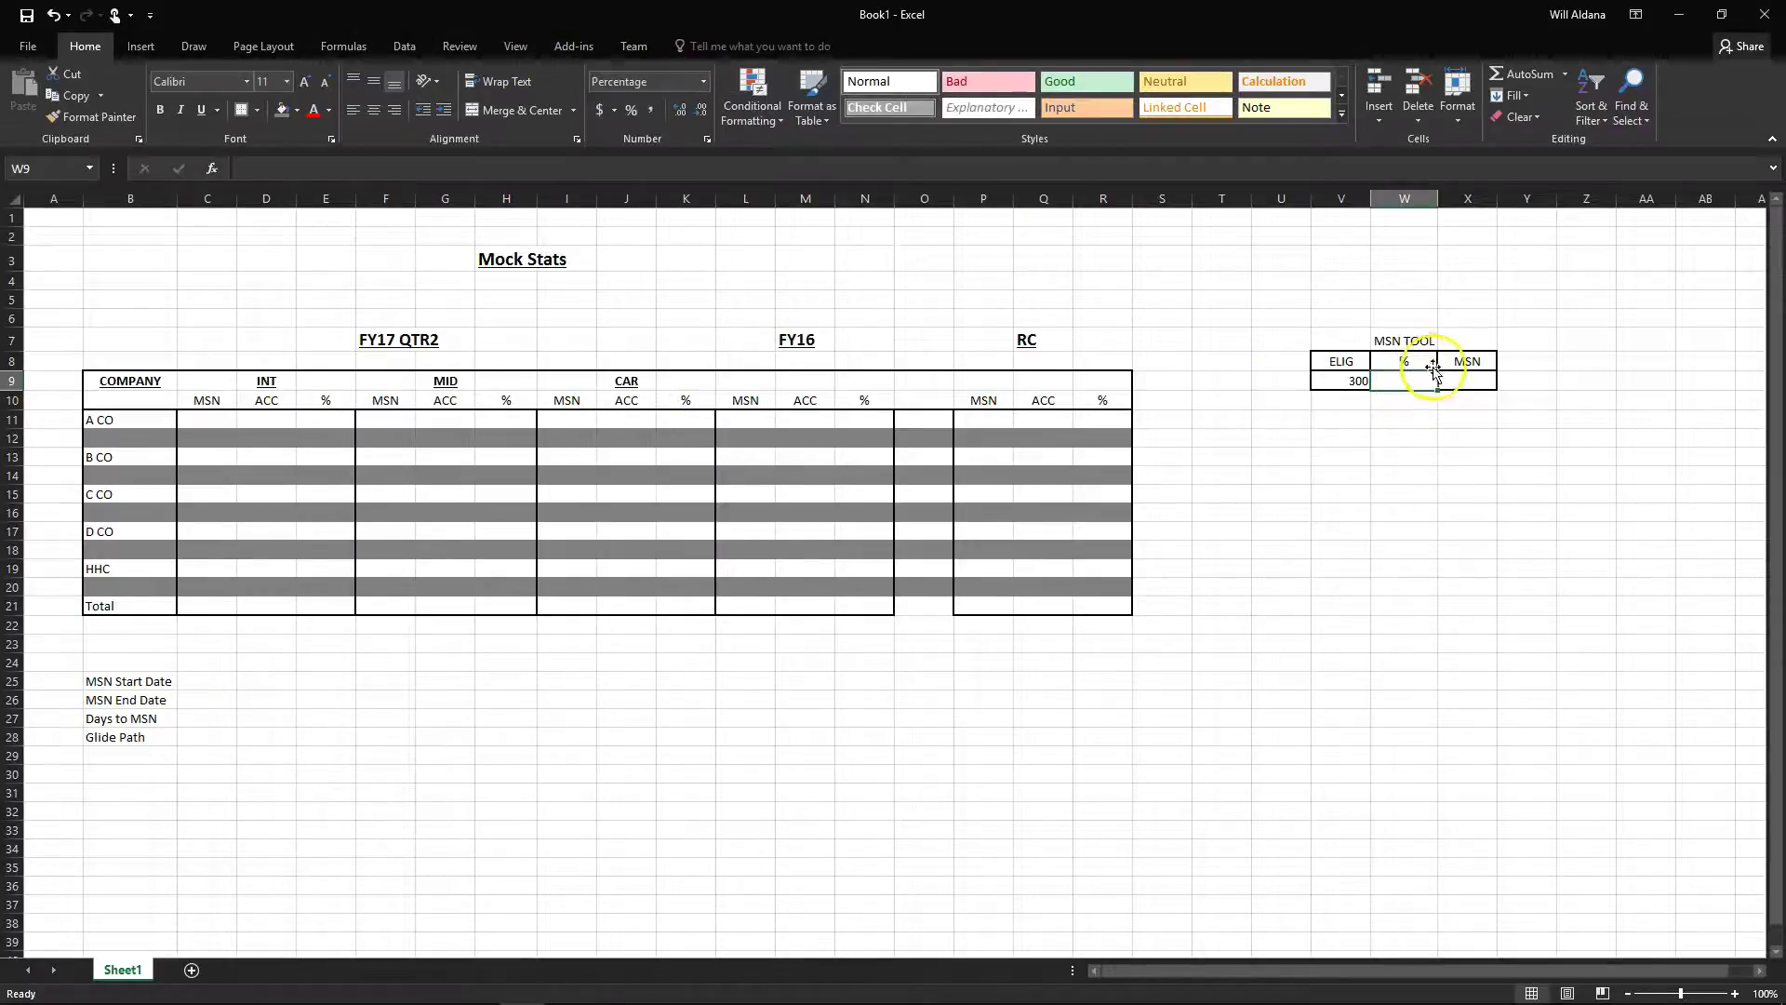
{"action": "left_click", "coordinate": [1403, 404]}
{"action": "left_click", "coordinate": [1411, 380]}
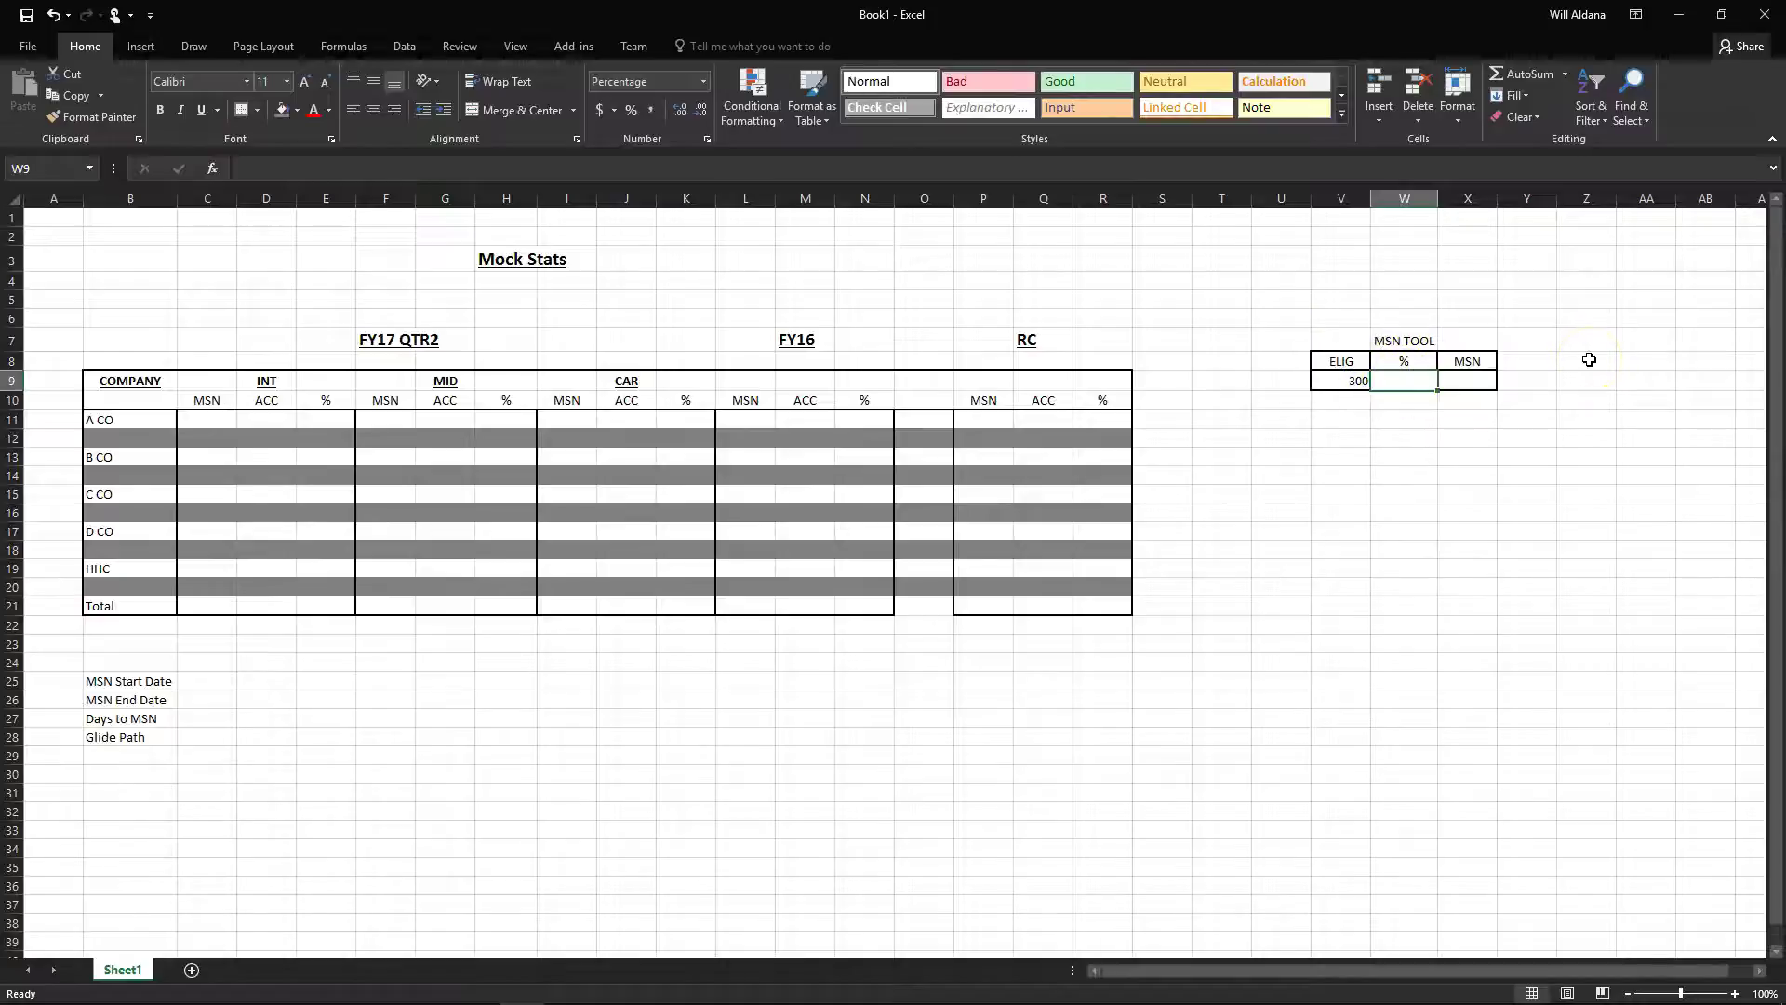
{"action": "type", "text": "35.21"}
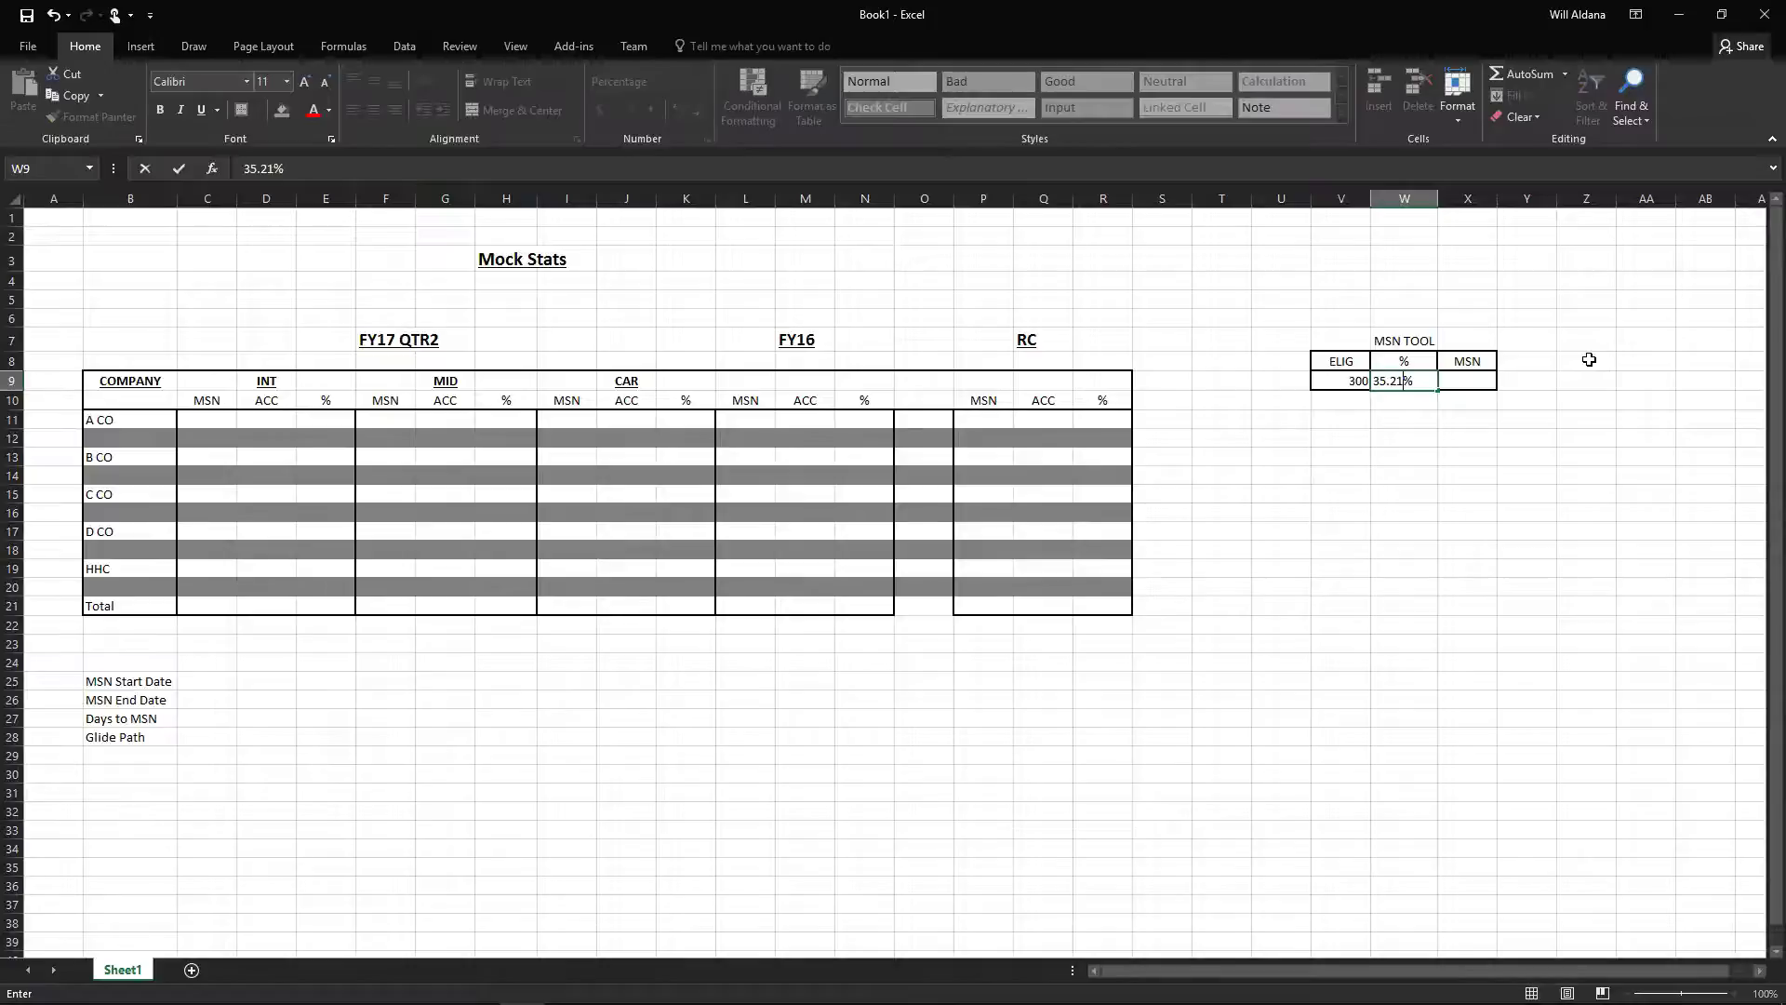
{"action": "left_click", "coordinate": [1426, 402]}
Open the Windows Calculator from Book1 and move it clear of the MSN TOOL table
{"action": "left_click", "coordinate": [1470, 384]}
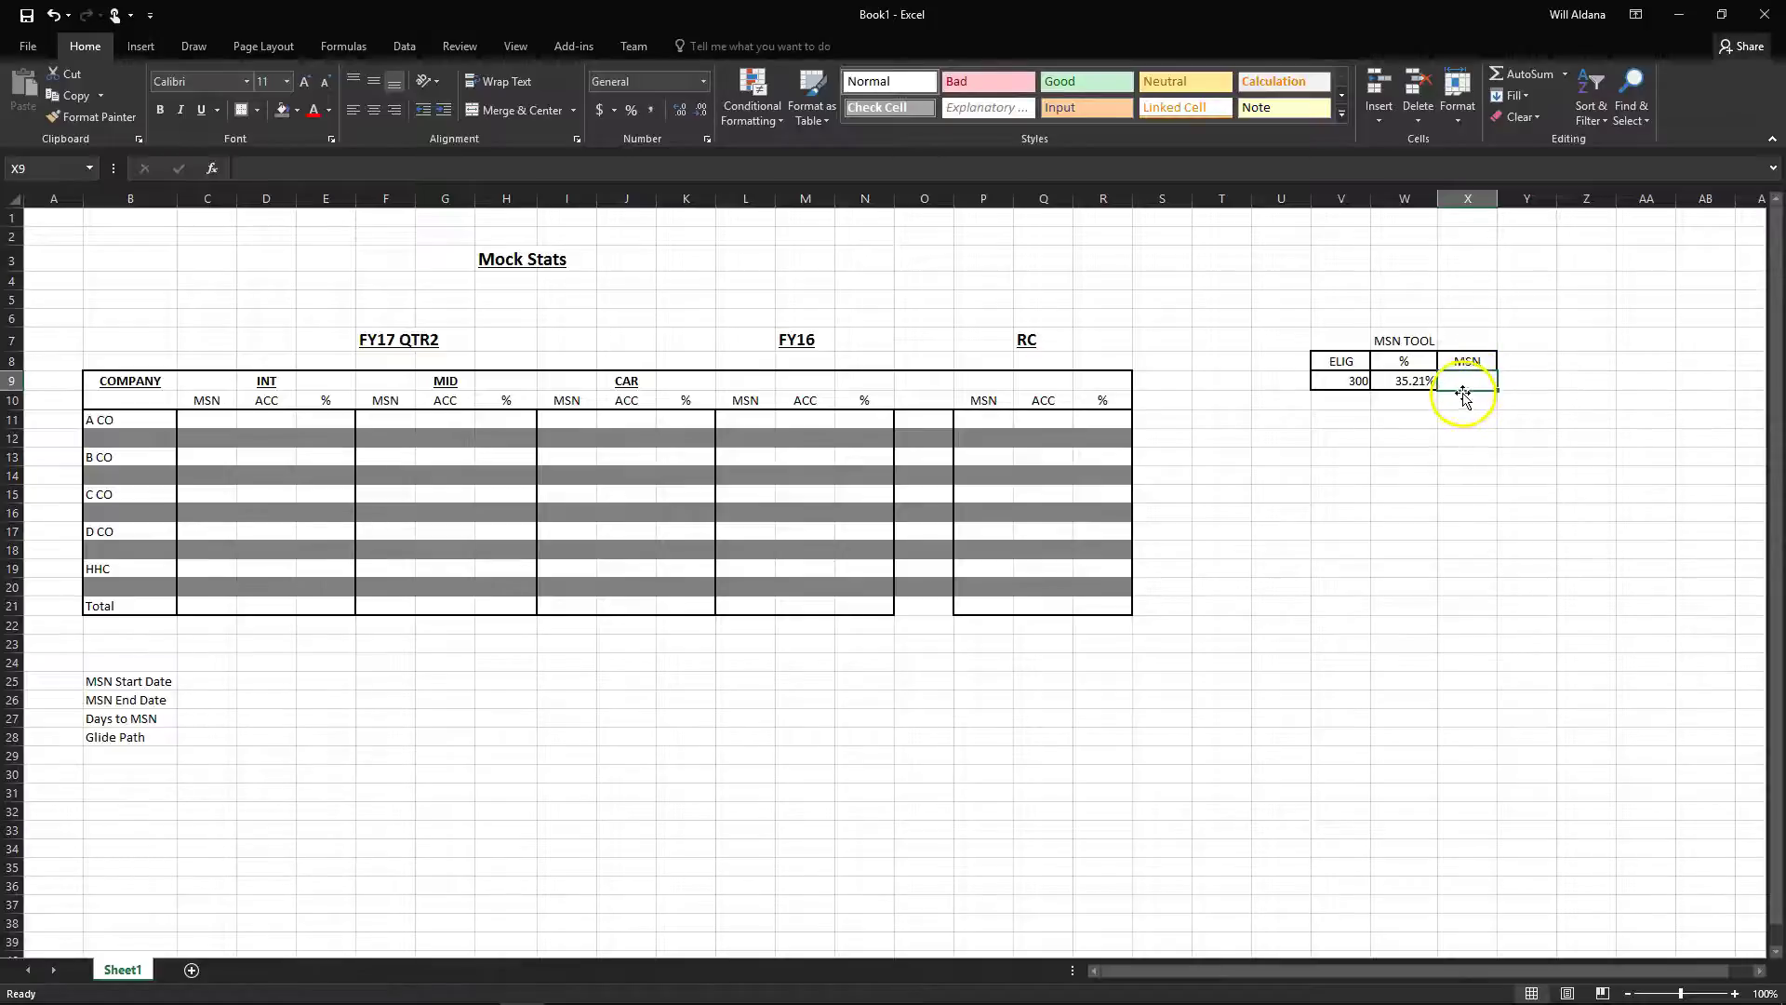
{"action": "mouse_move", "coordinate": [173, 996]}
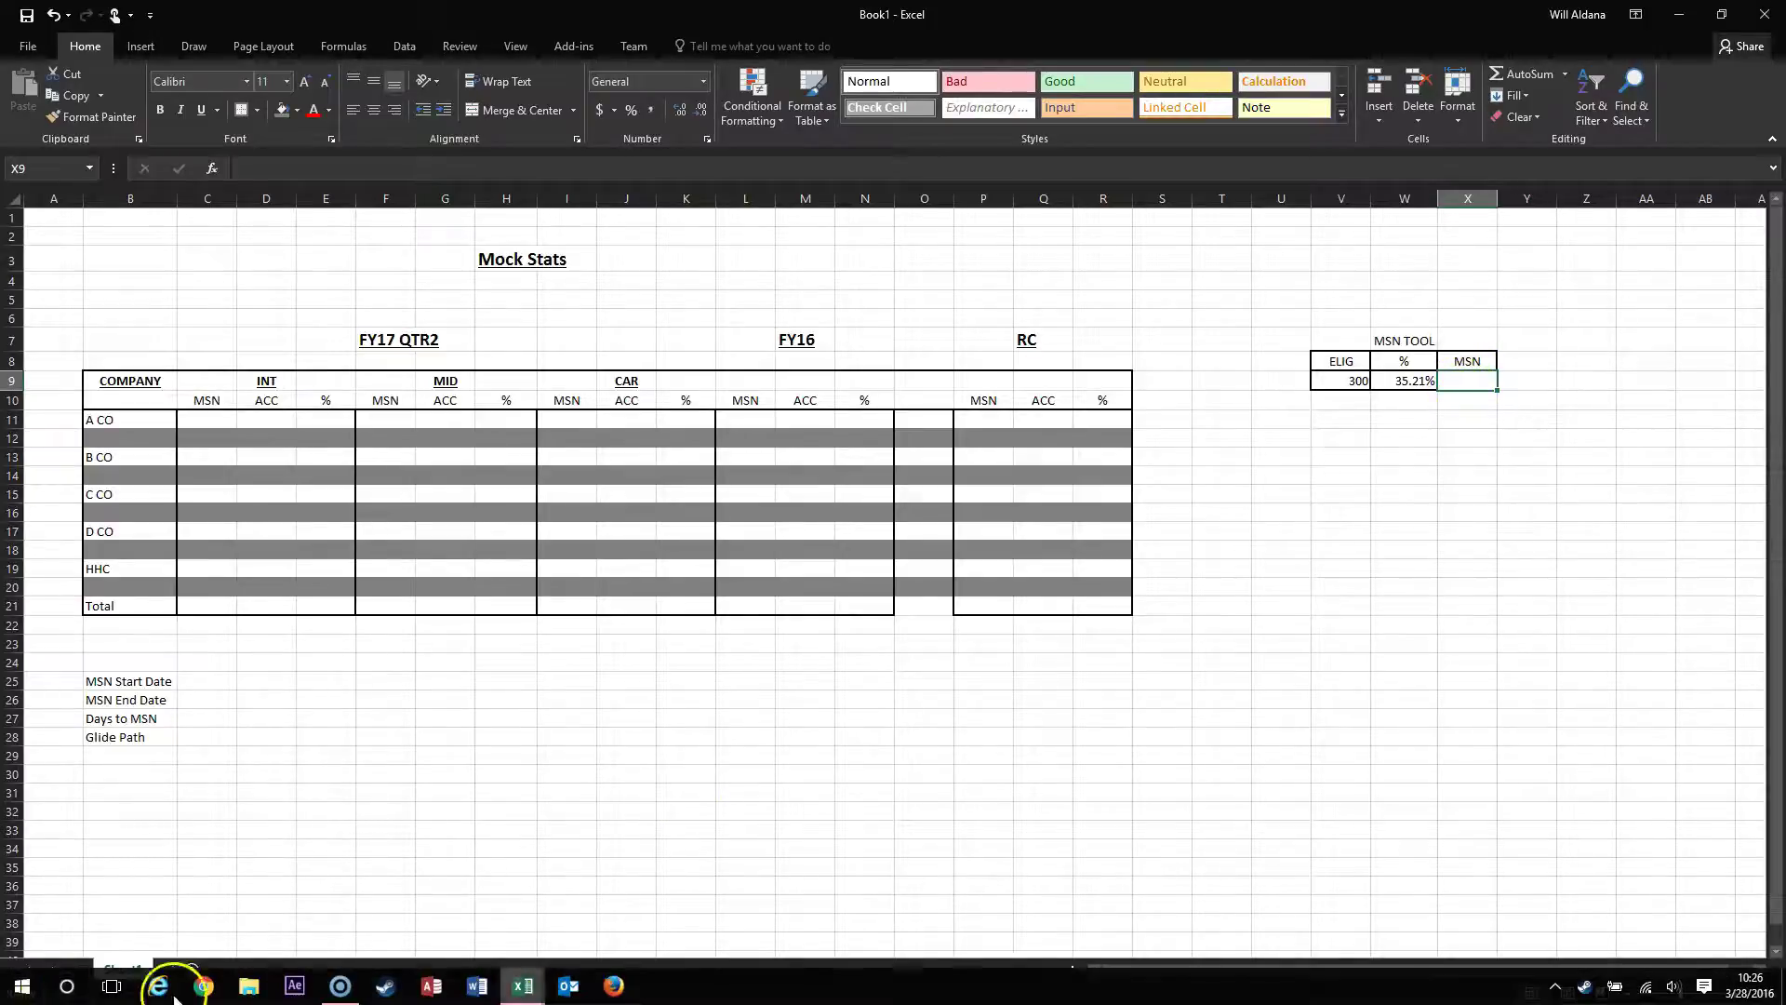
{"action": "left_click", "coordinate": [66, 986]}
{"action": "type", "text": "cal"}
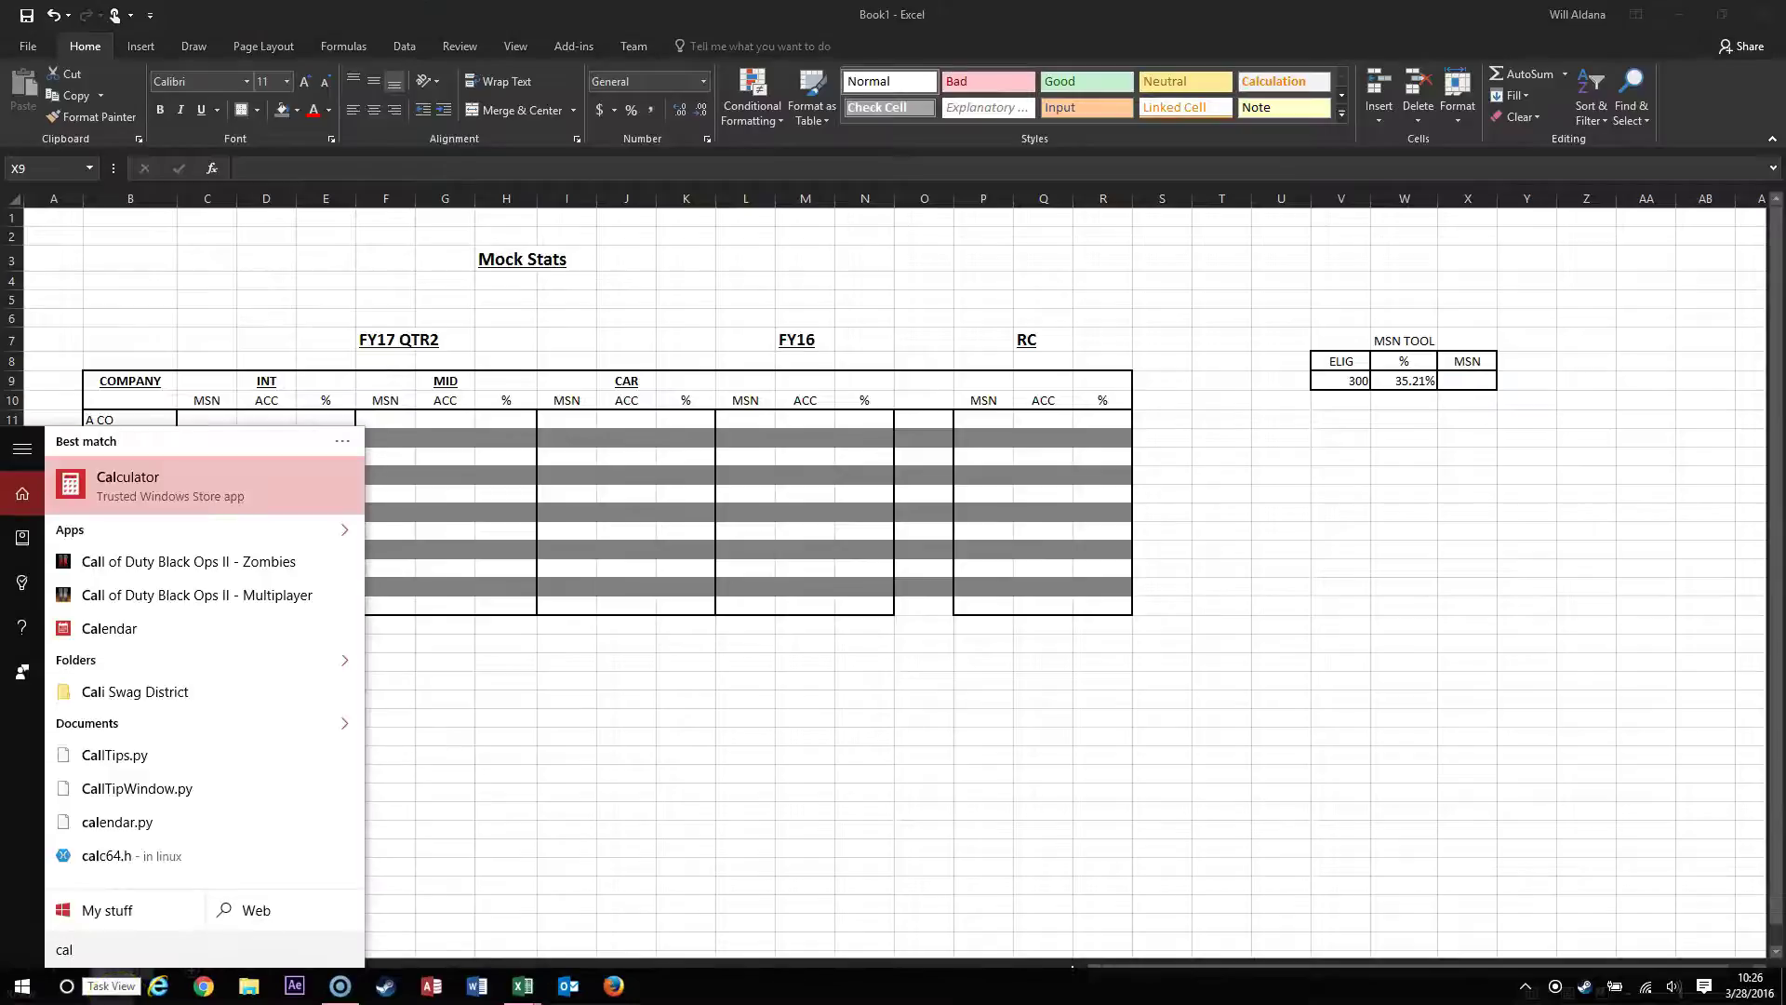
{"action": "key", "text": "Return"}
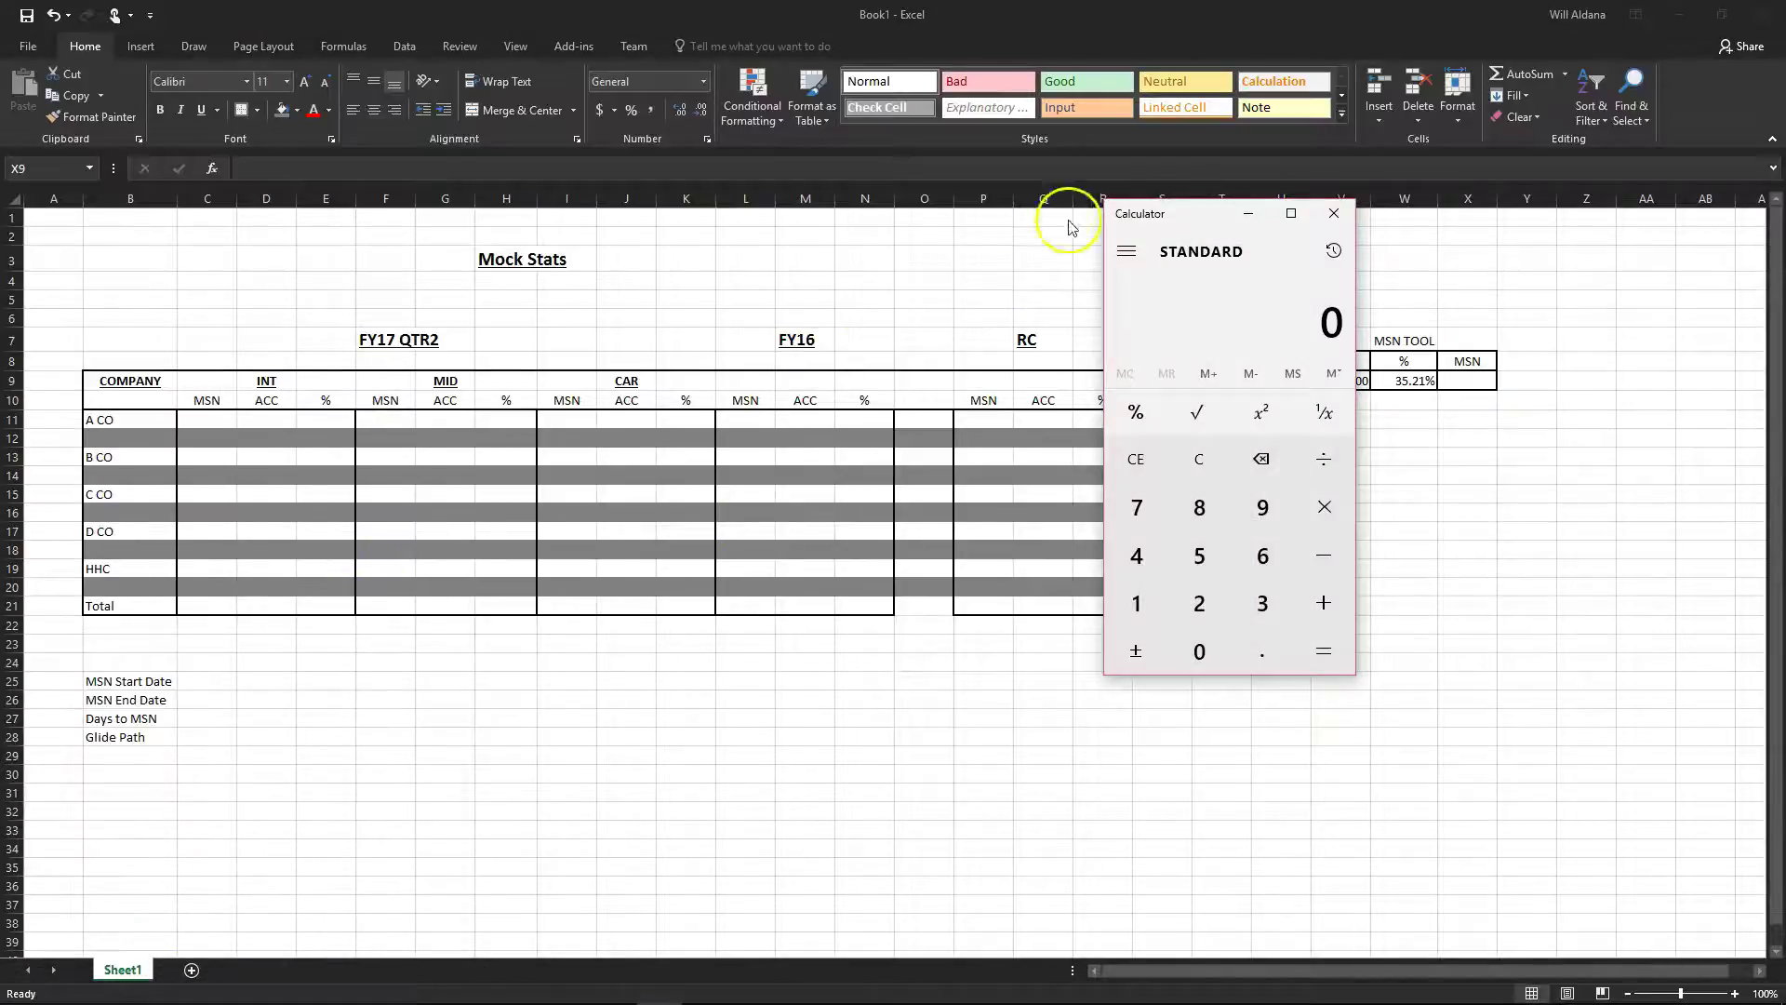
{"action": "left_click_drag", "start_coordinate": [1179, 220], "coordinate": [732, 219]}
Multiply 300 by 0.3521 in Calculator to check the expected mission figure, and close Calculator
{"action": "left_click", "coordinate": [814, 603]}
{"action": "left_click", "coordinate": [750, 651]}
{"action": "left_click", "coordinate": [751, 650]}
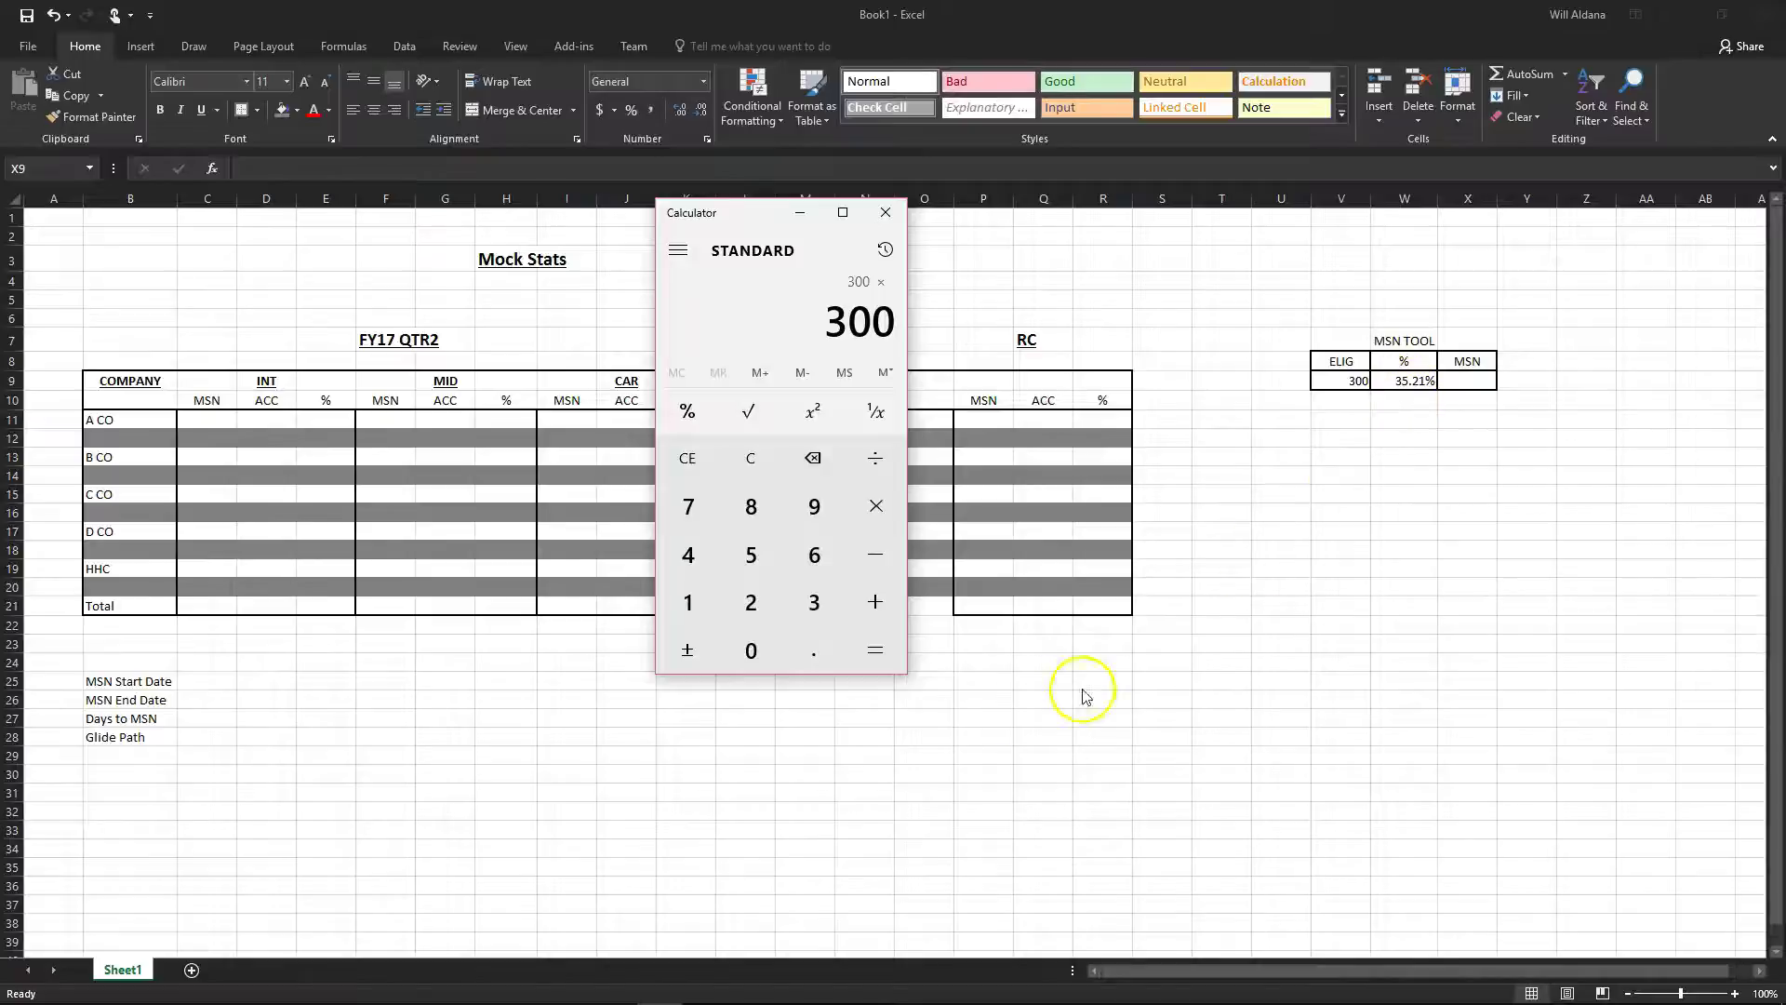
{"action": "left_click", "coordinate": [812, 661]}
{"action": "left_click", "coordinate": [813, 602]}
{"action": "left_click", "coordinate": [750, 554]}
{"action": "left_click", "coordinate": [750, 605]}
{"action": "left_click", "coordinate": [688, 603]}
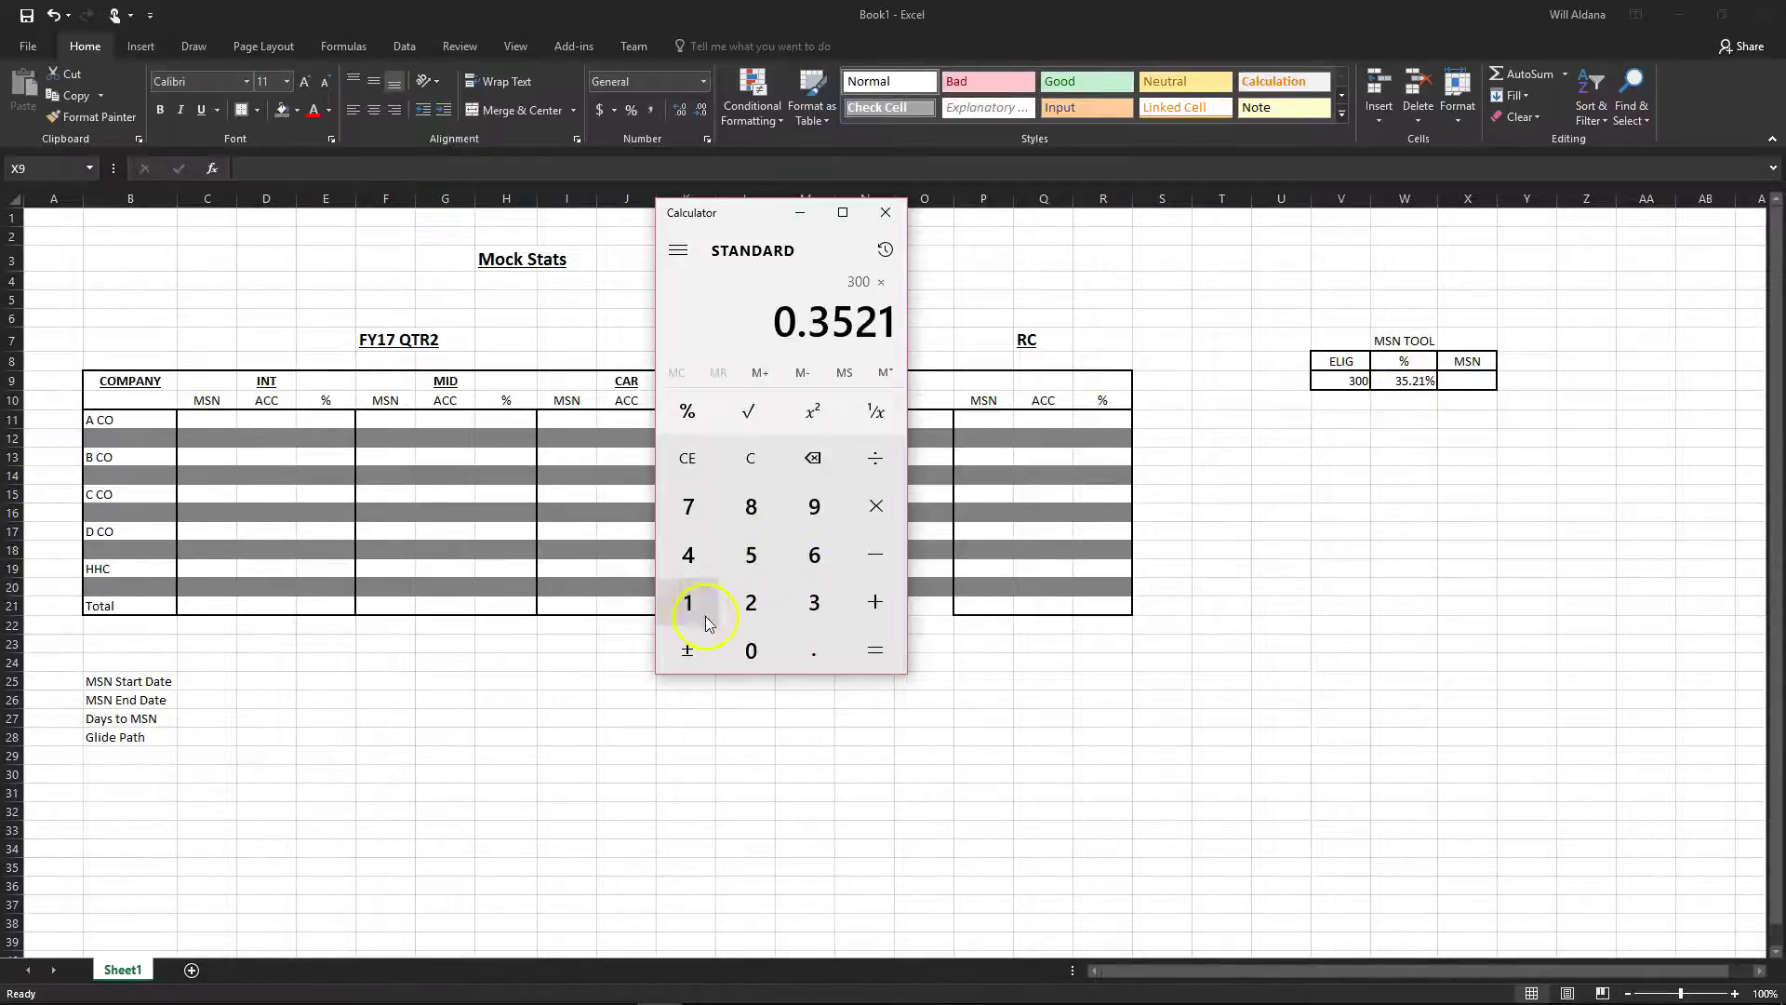
{"action": "left_click", "coordinate": [872, 653]}
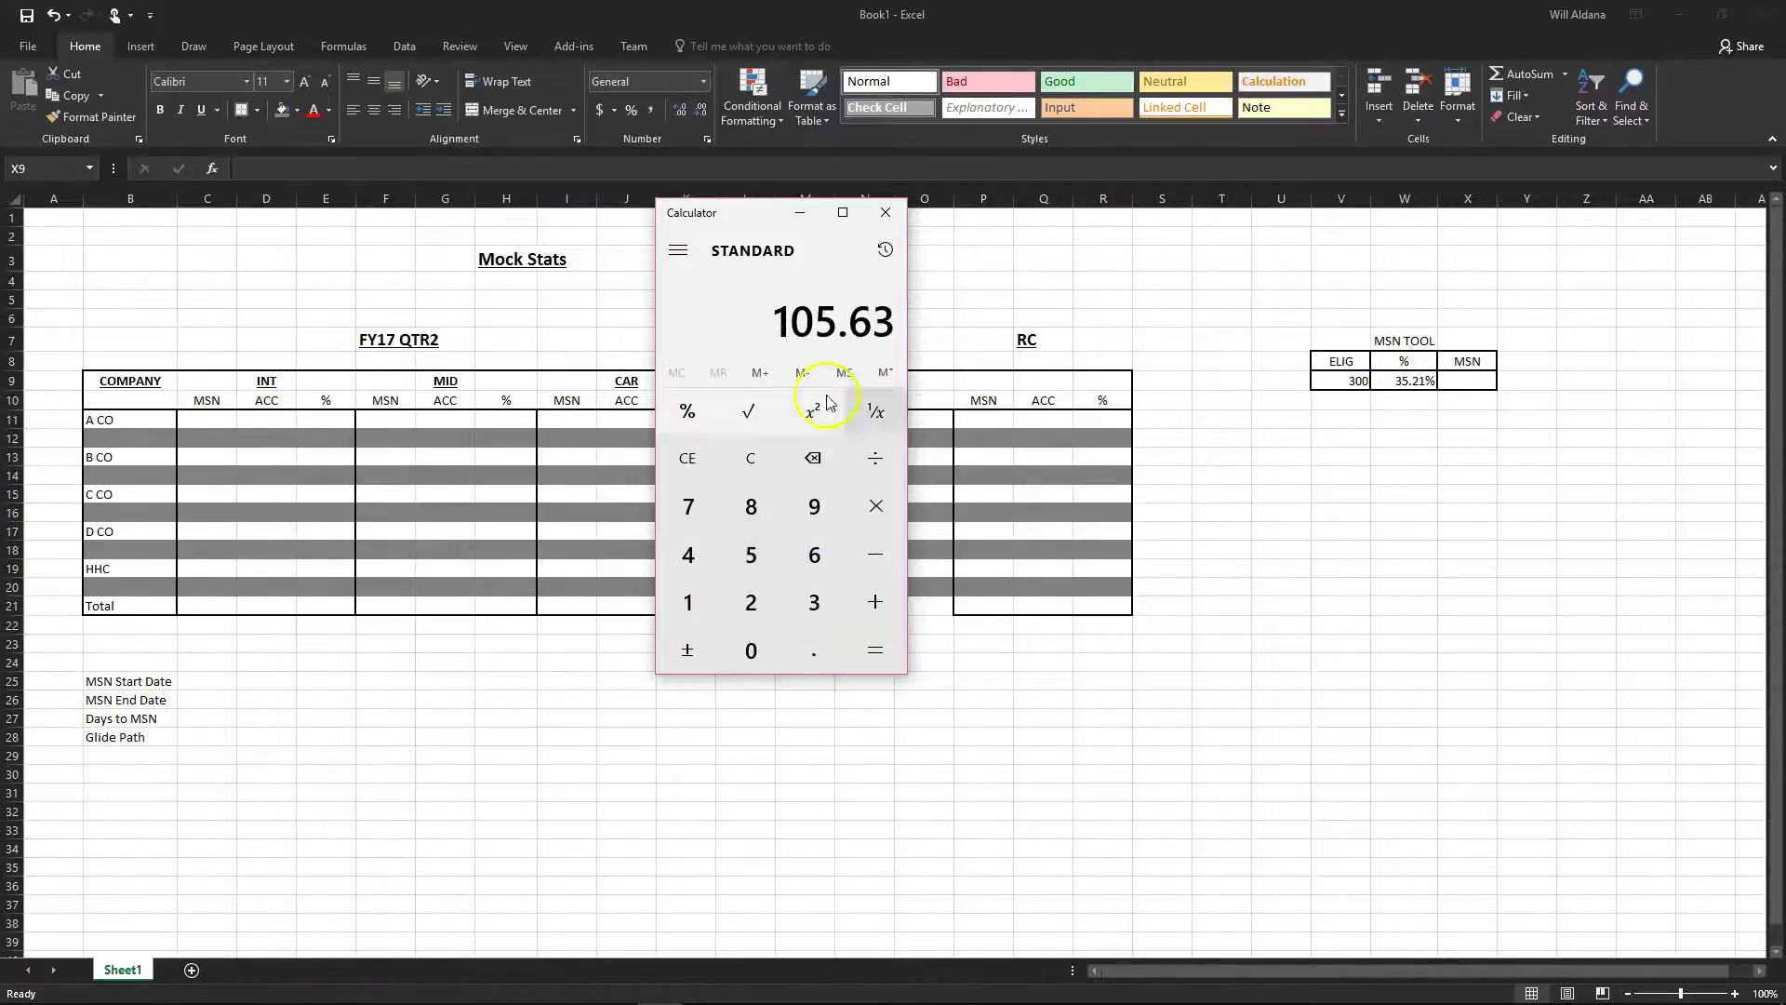
{"action": "left_click", "coordinate": [884, 212]}
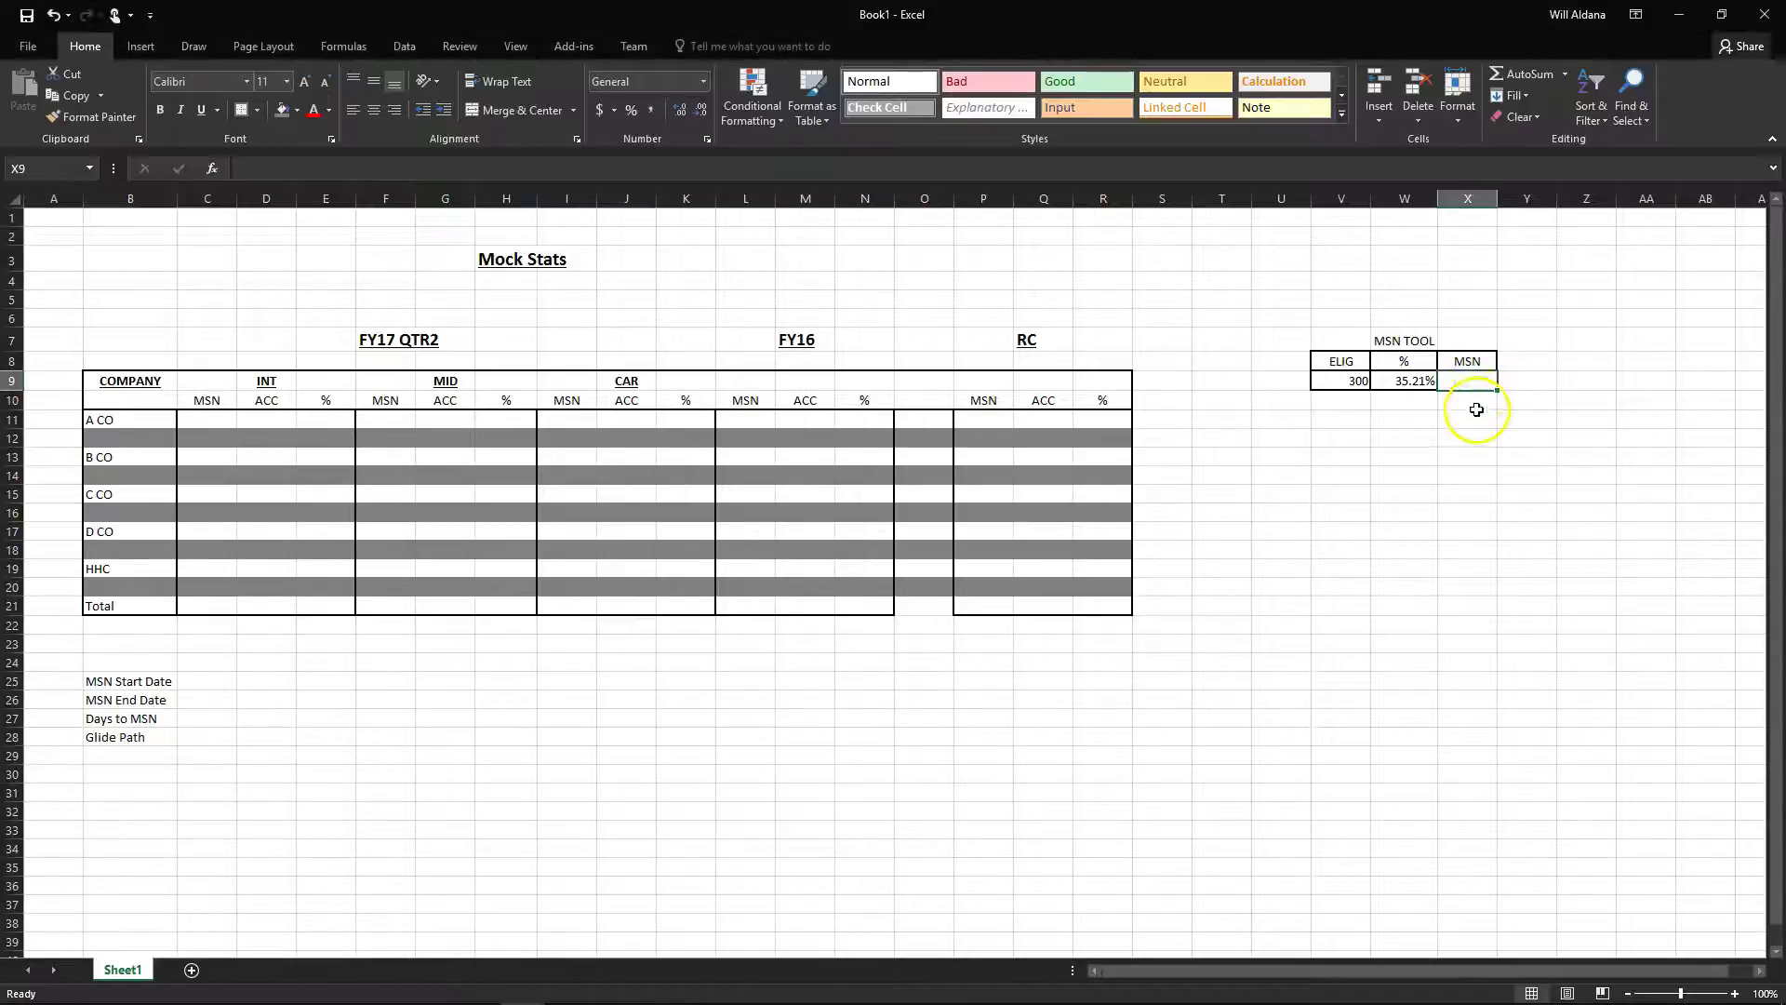
Enter the formula =V9*W9 under MSN in the MSN TOOL table, cell X9, and reselect the cell
{"action": "left_click", "coordinate": [1469, 378]}
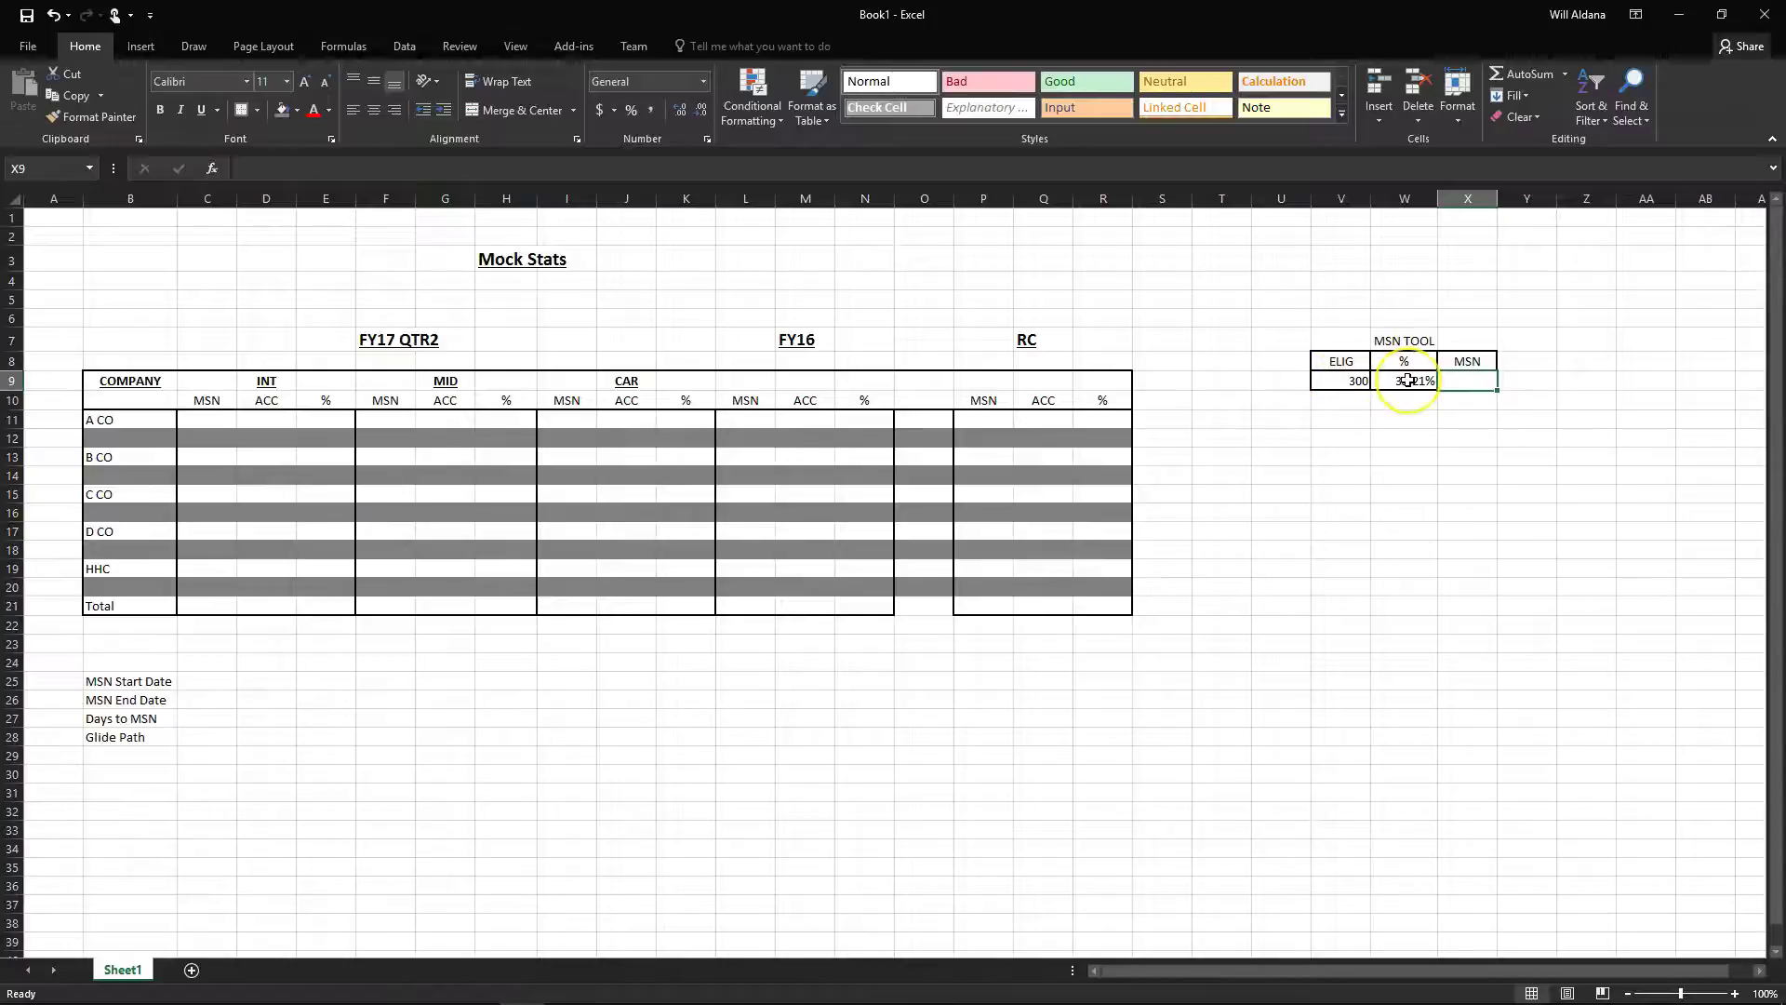
{"action": "left_click", "coordinate": [1479, 373]}
{"action": "type", "text": "="}
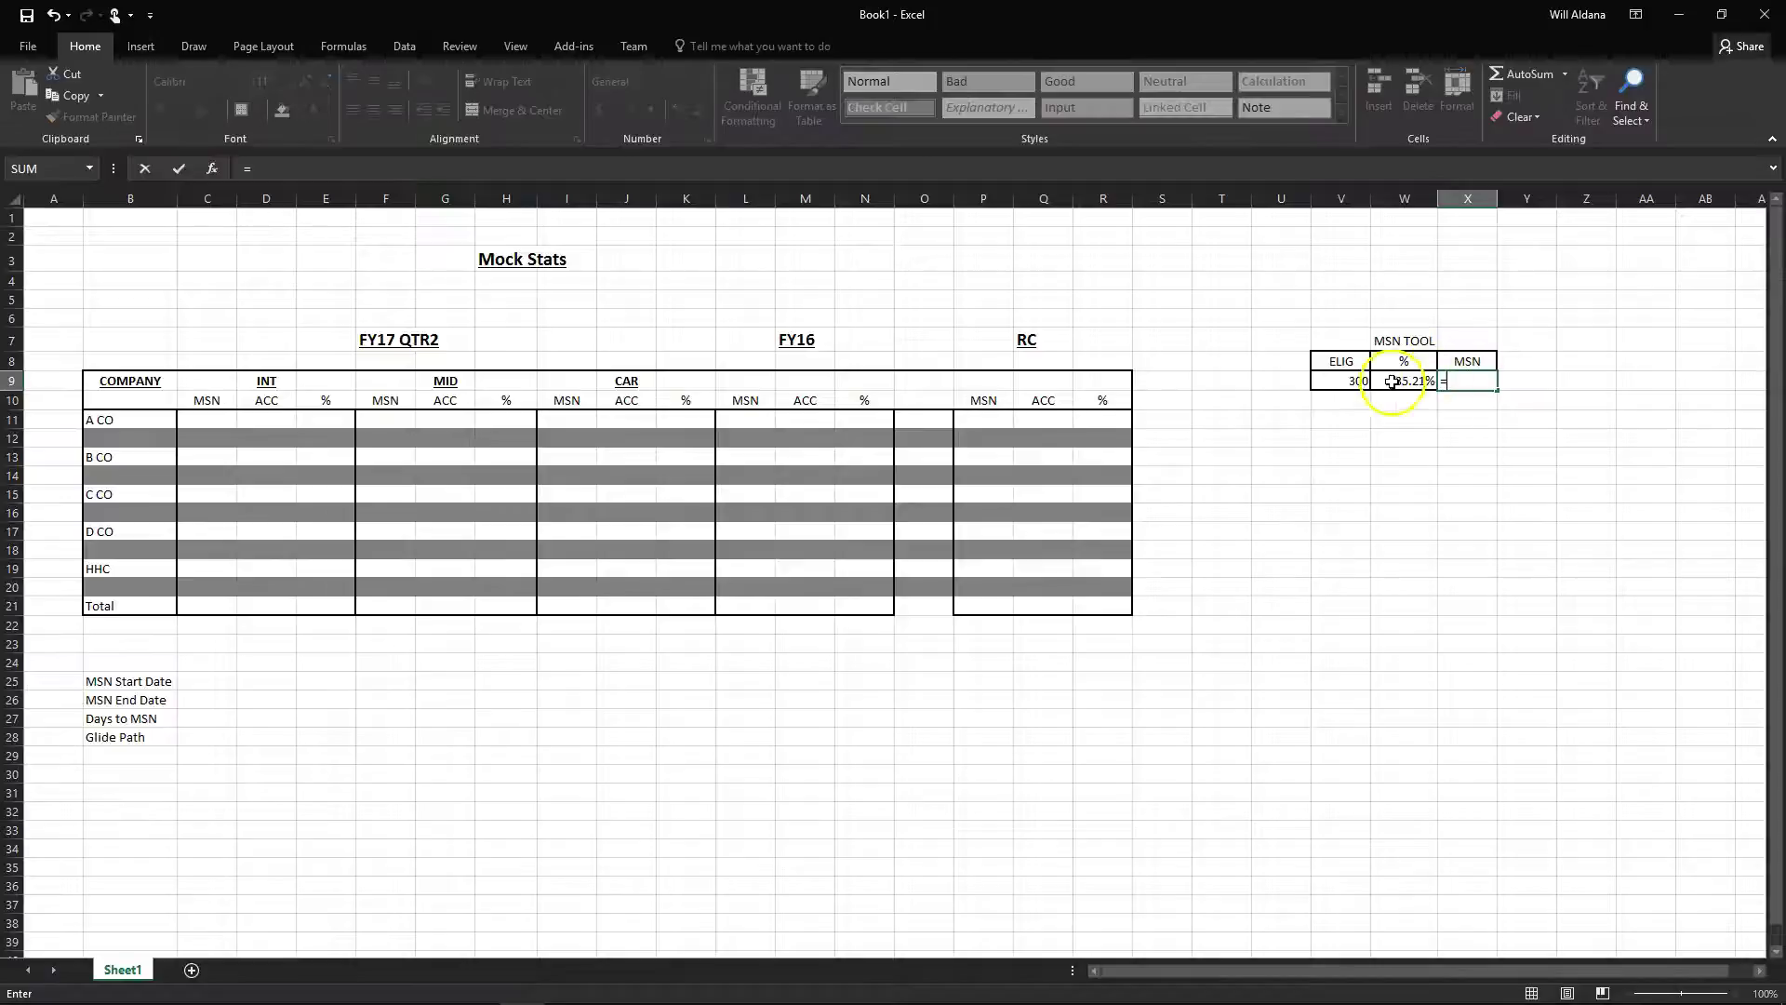
{"action": "left_click", "coordinate": [1336, 380]}
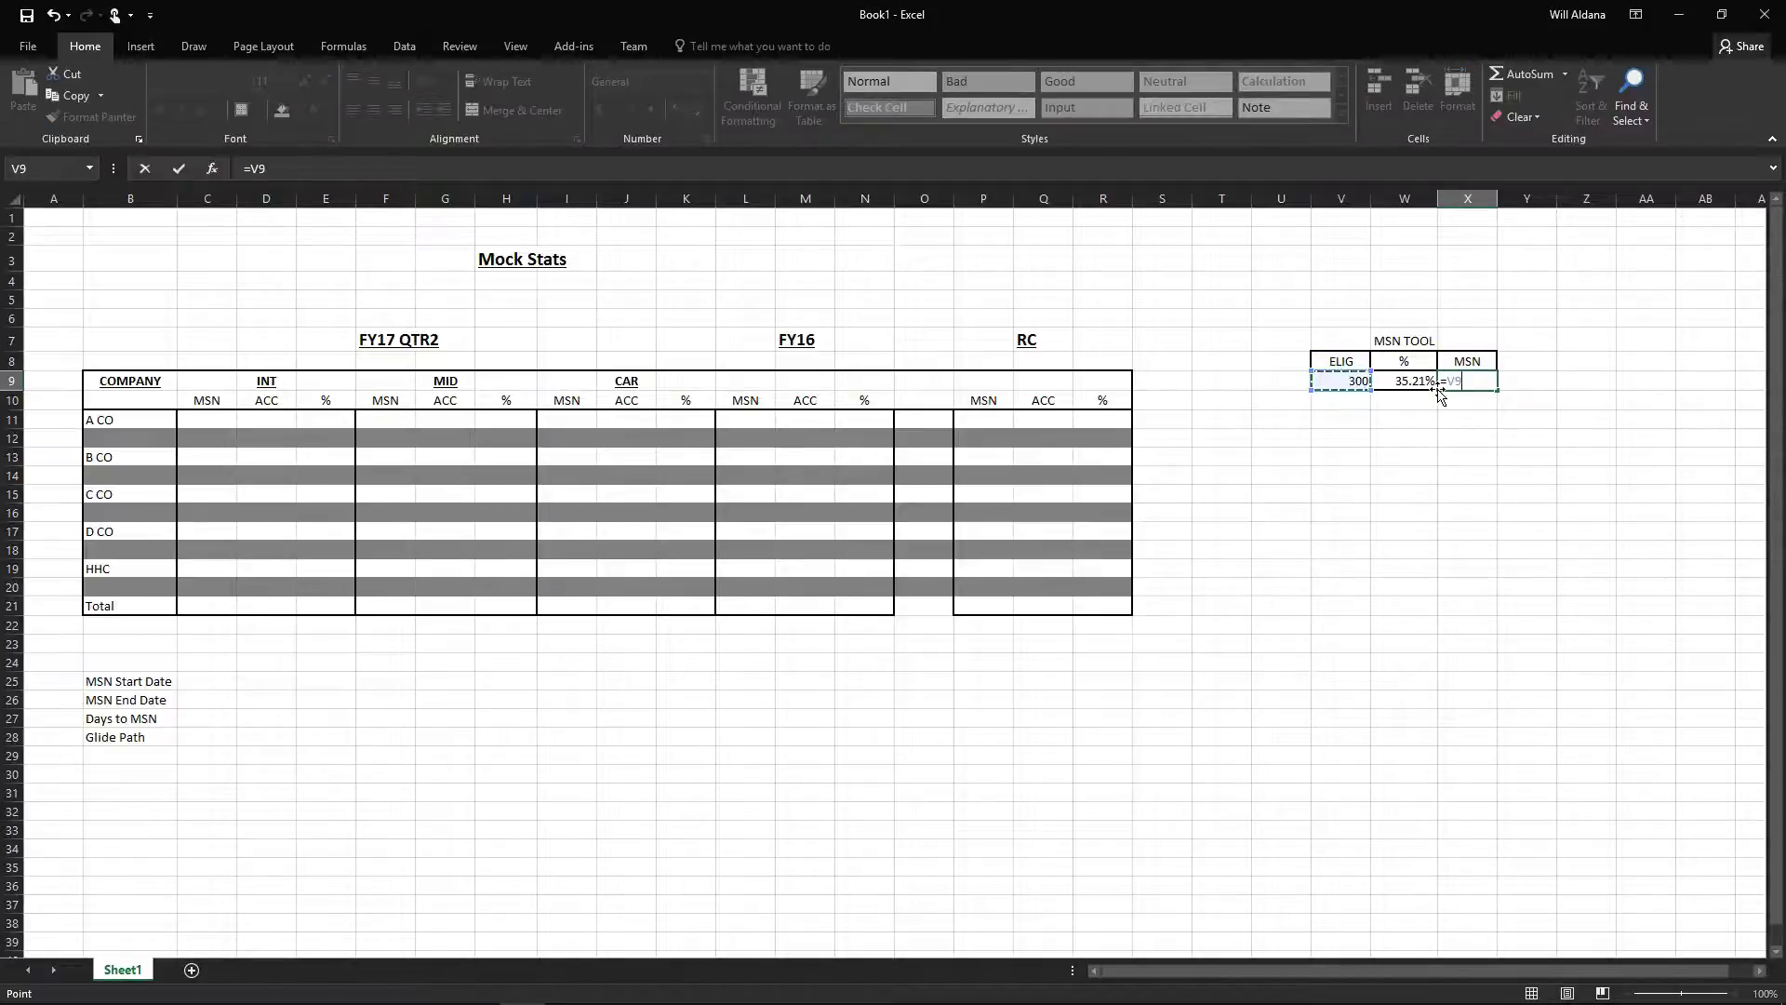
{"action": "left_click", "coordinate": [1399, 380]}
{"action": "left_click", "coordinate": [1403, 380]}
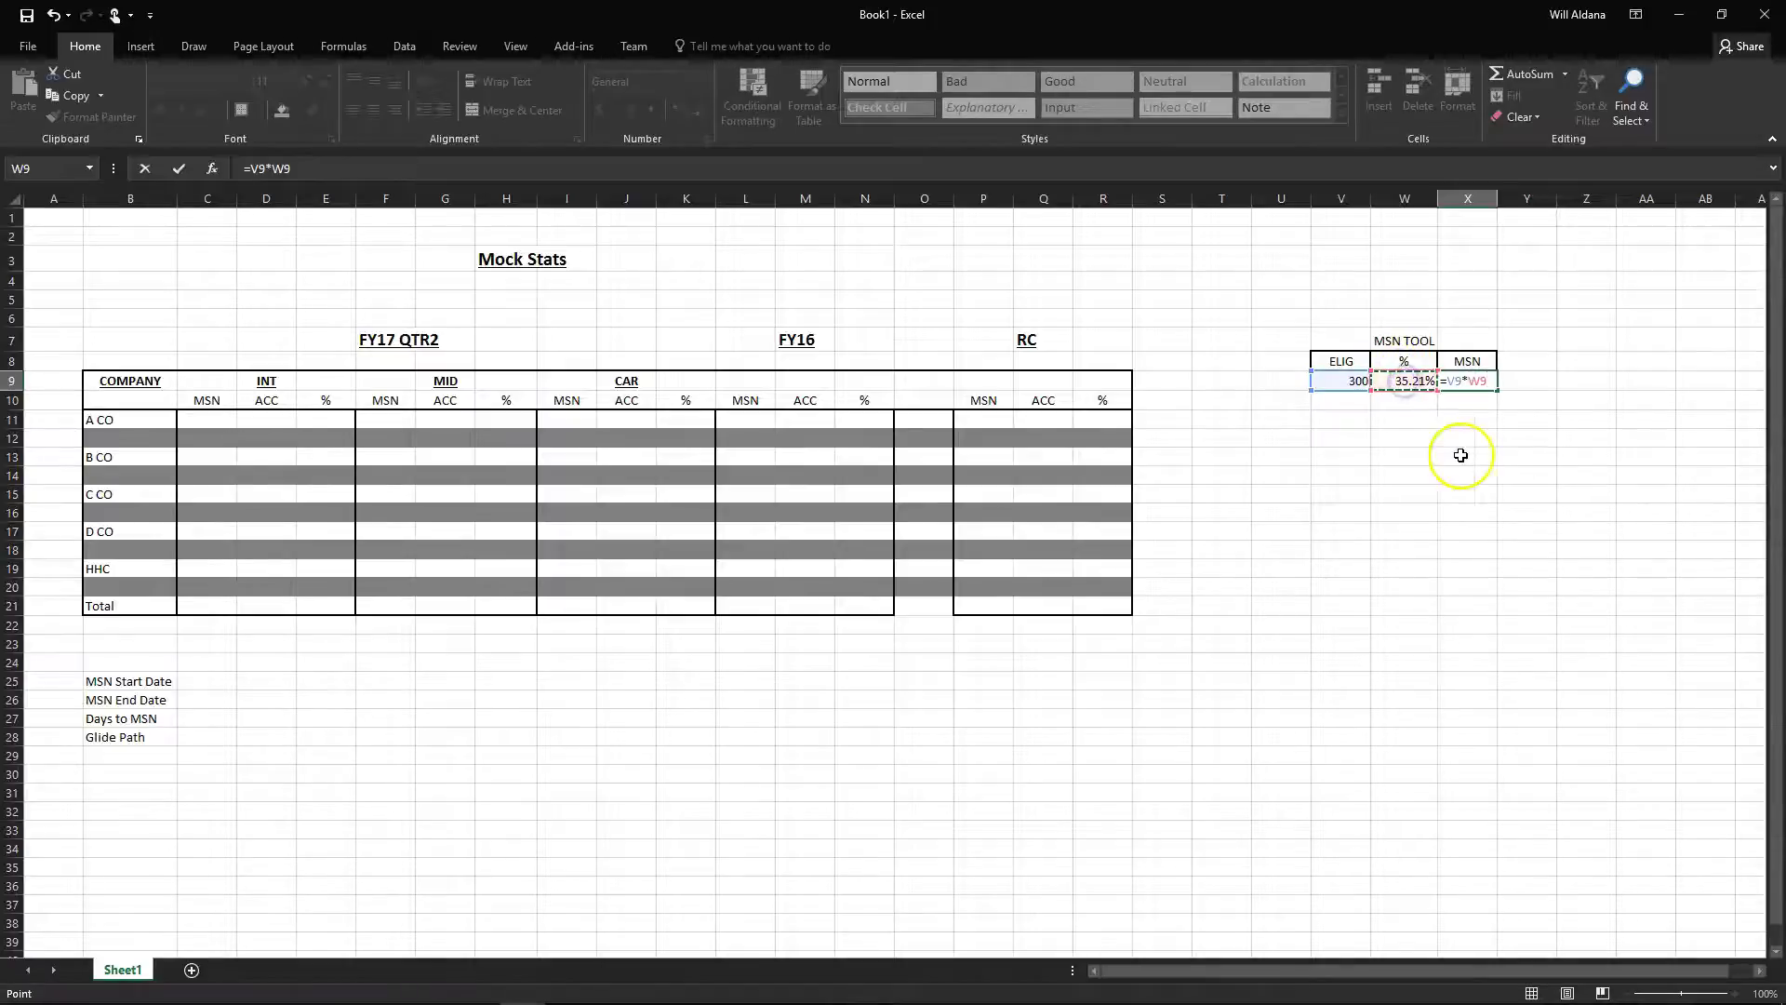
{"action": "key", "text": "Return"}
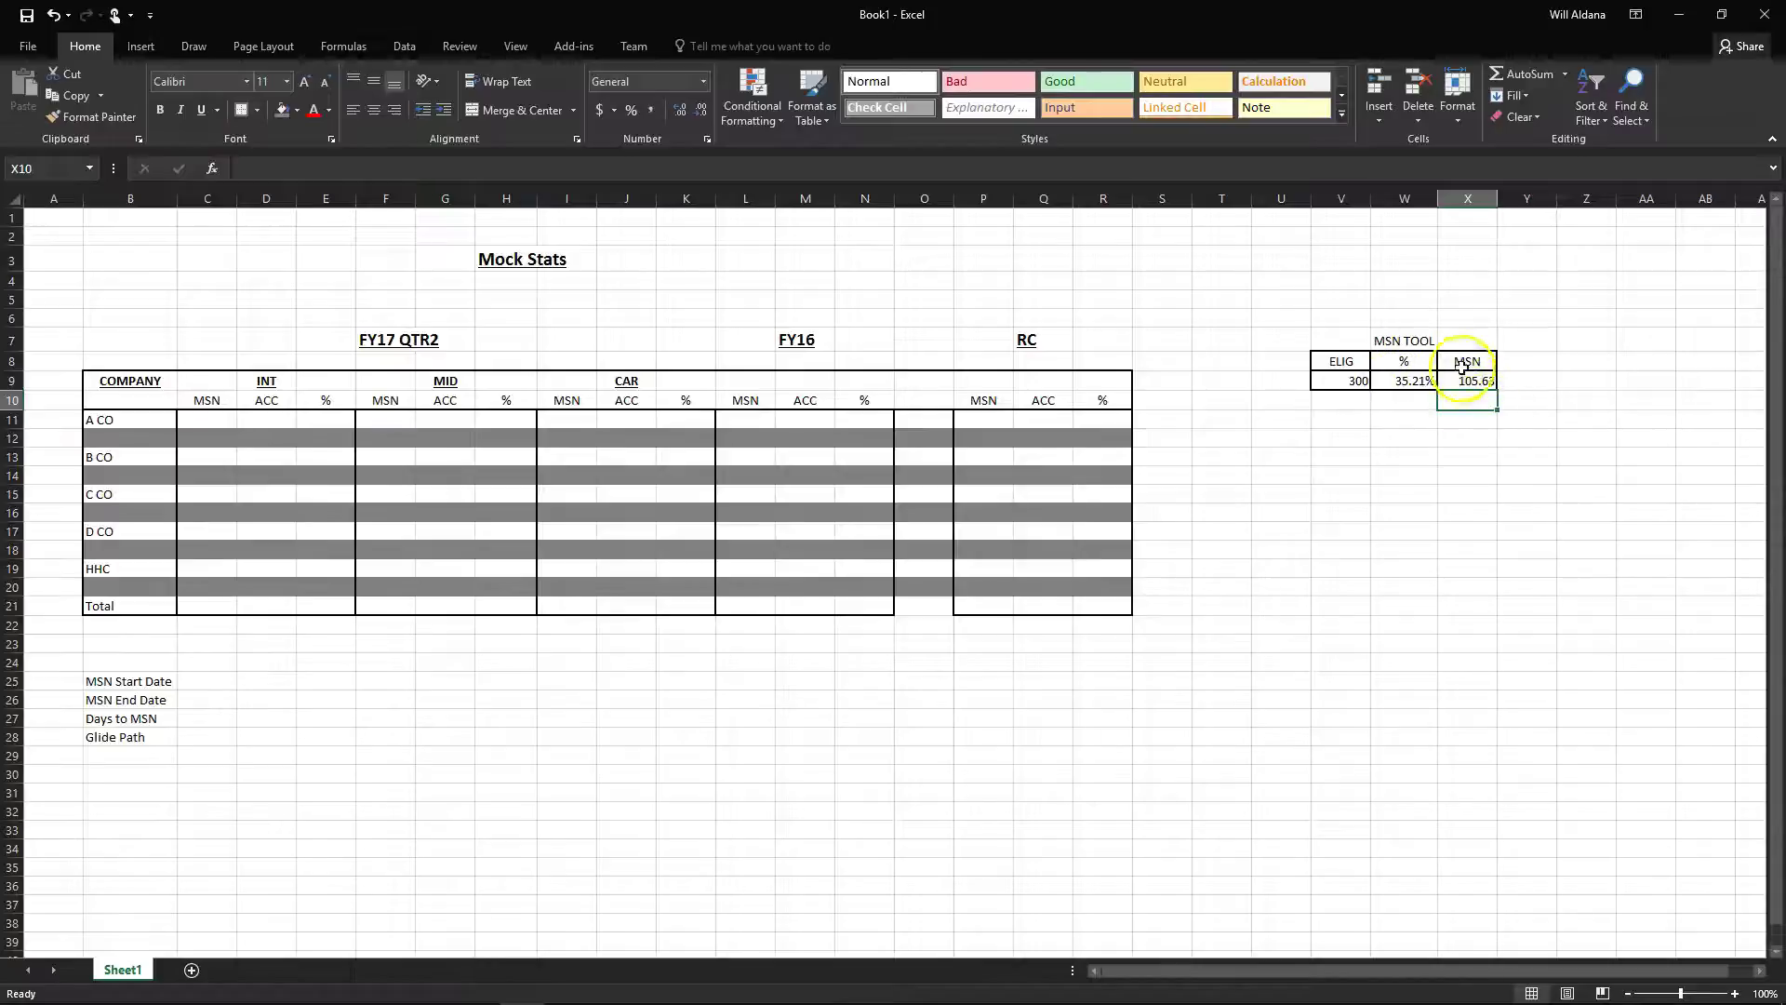
{"action": "left_click", "coordinate": [1477, 381]}
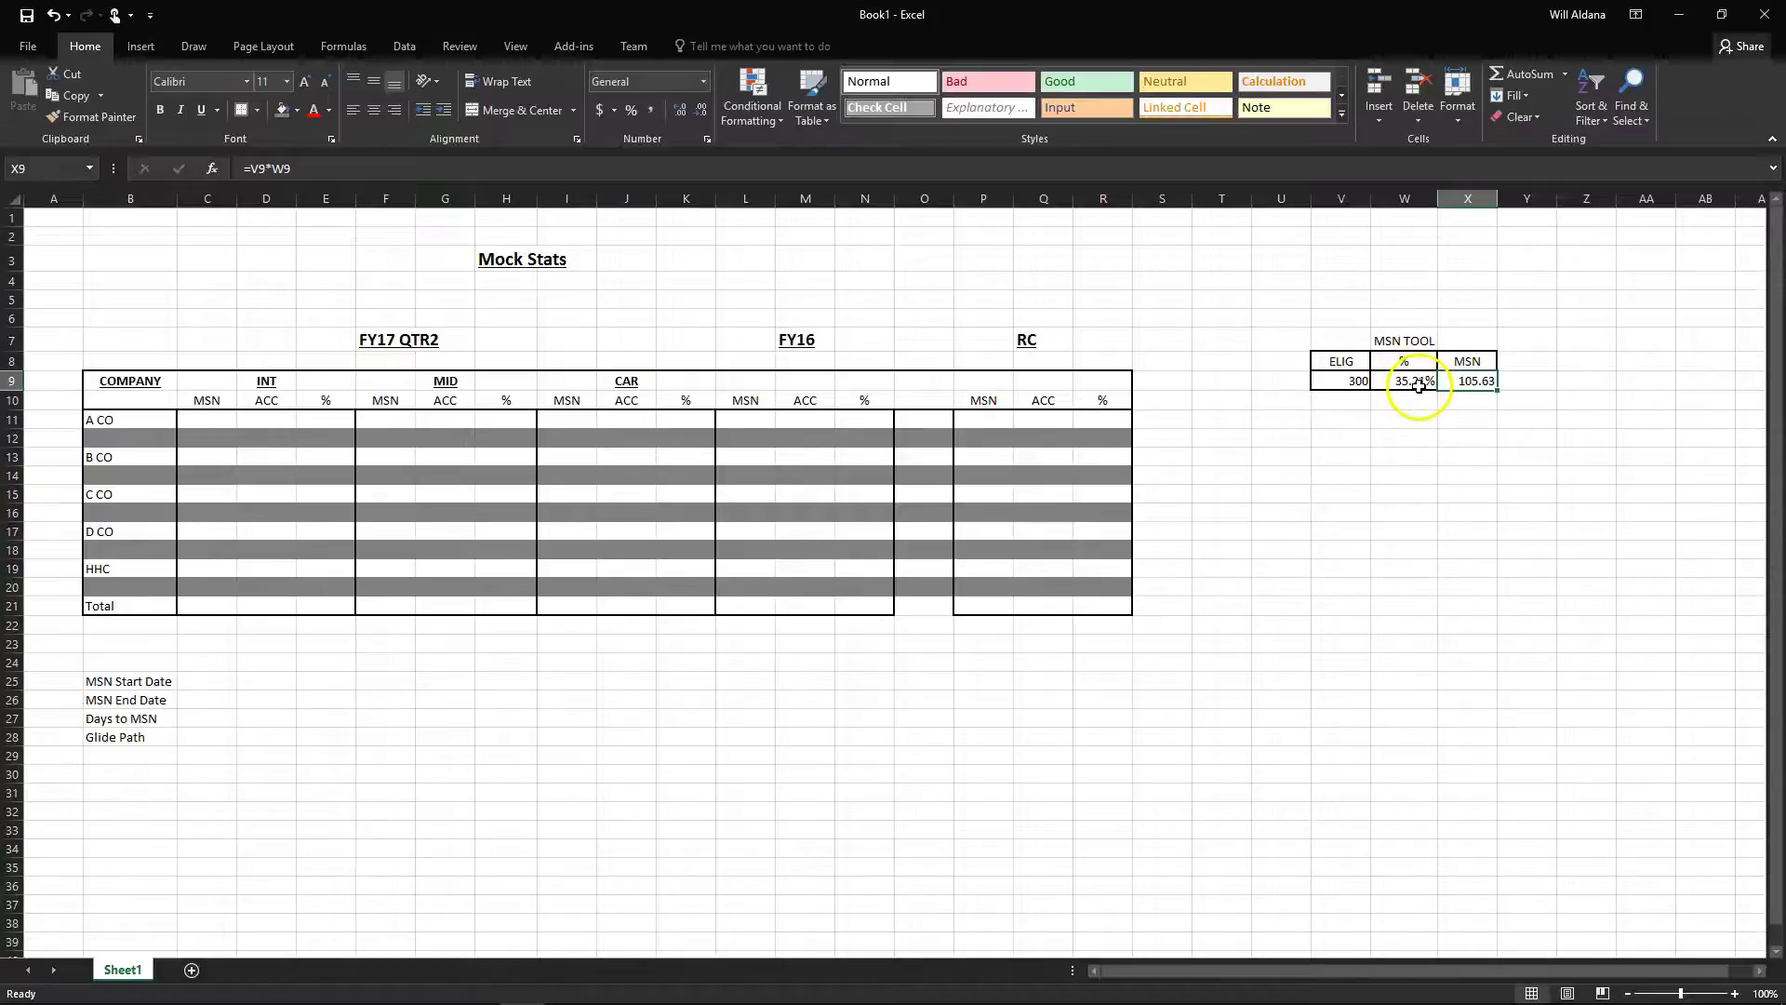
Set the MSN TOOL's ELIG value in cell V9 to 450
{"action": "left_click", "coordinate": [1354, 381]}
{"action": "type", "text": "4"}
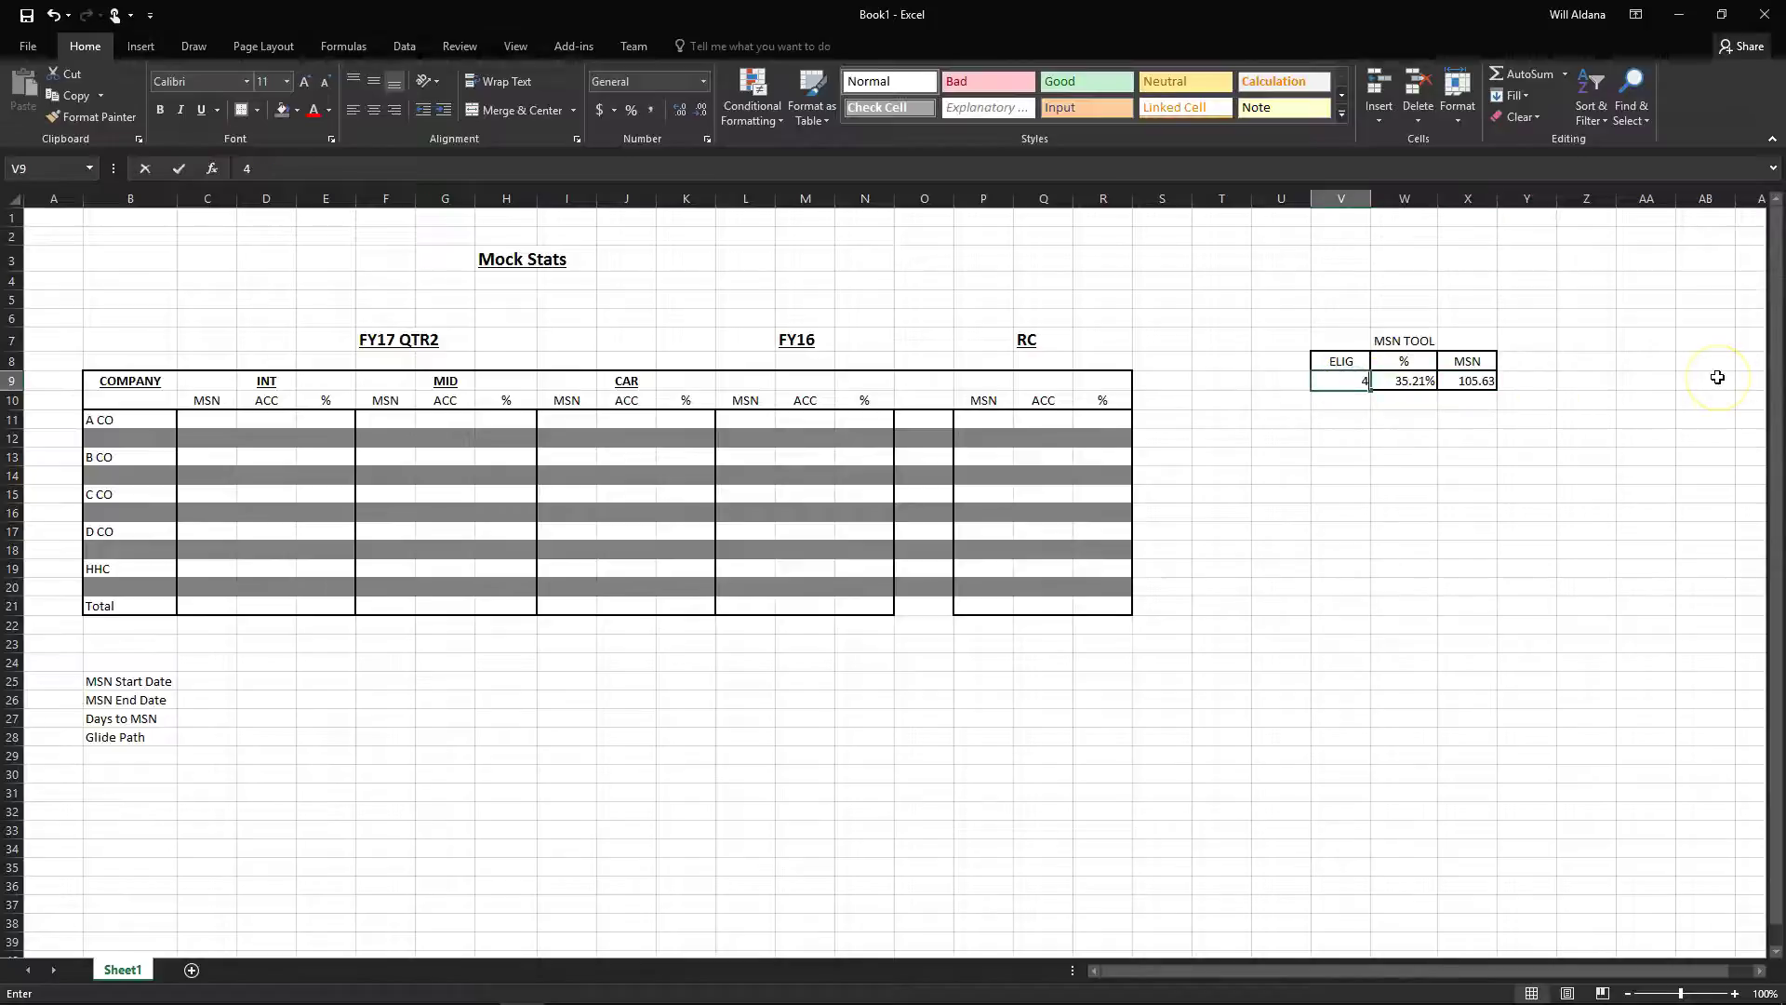
{"action": "type", "text": "50"}
{"action": "key", "text": "Return"}
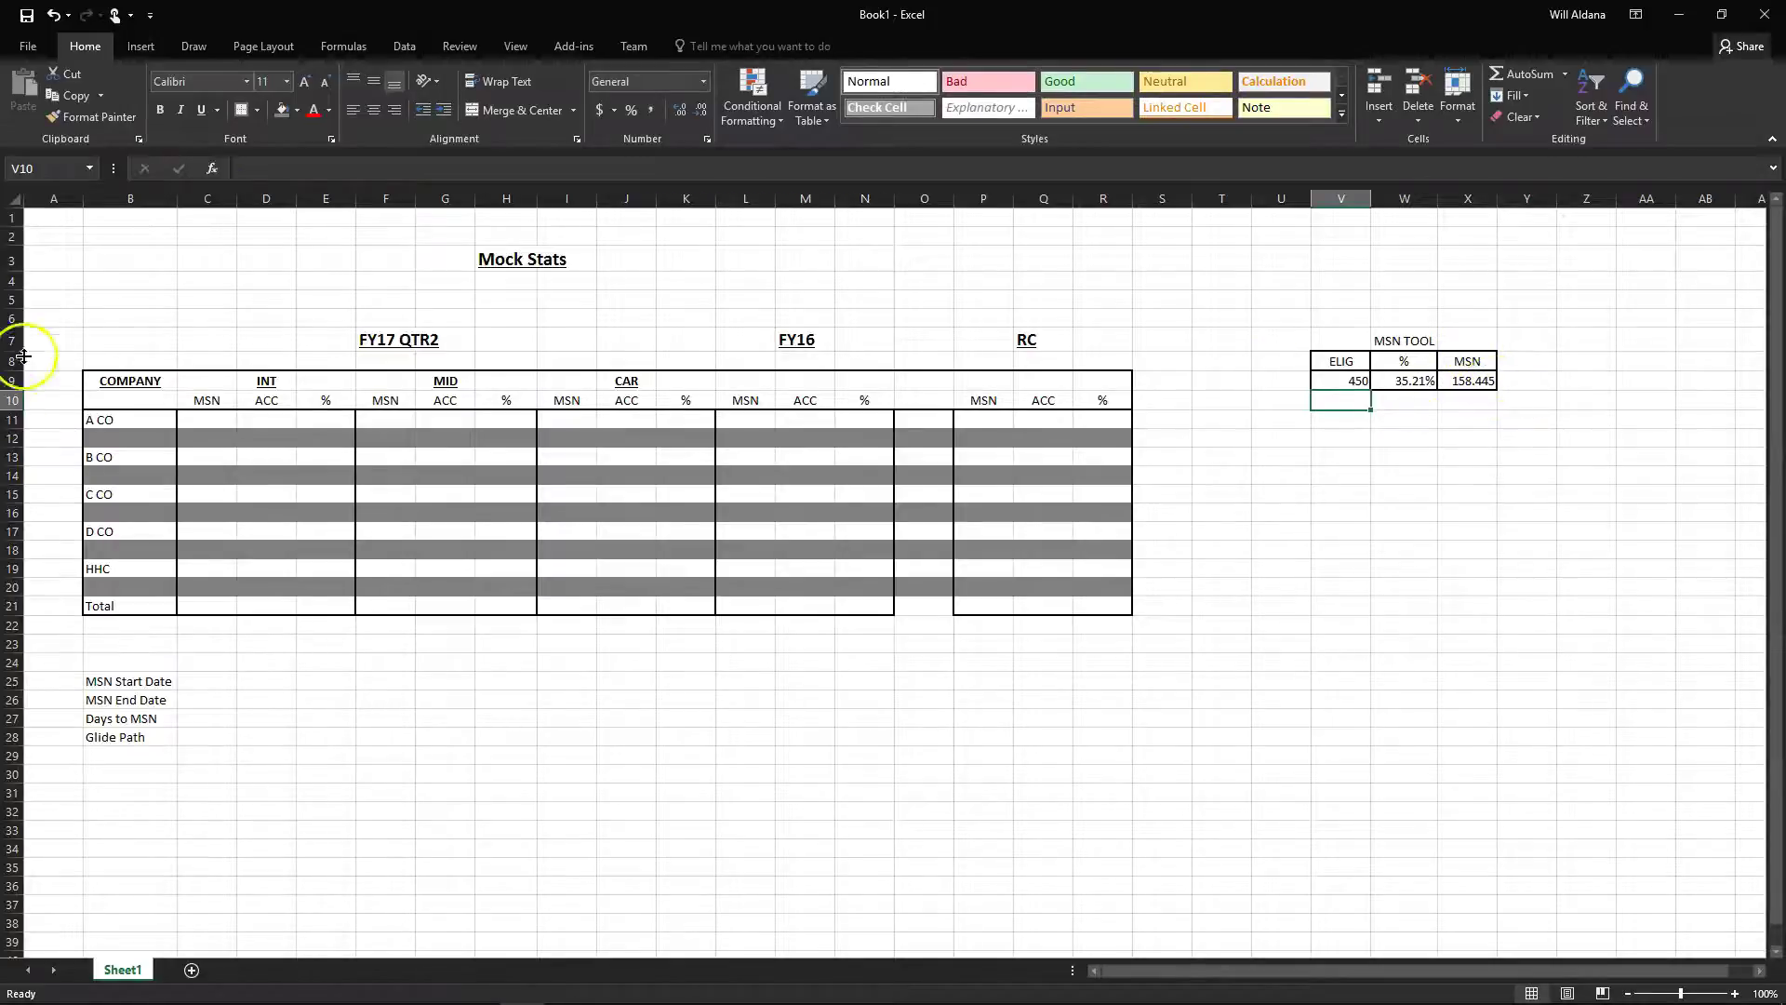
{"action": "left_click", "coordinate": [192, 424]}
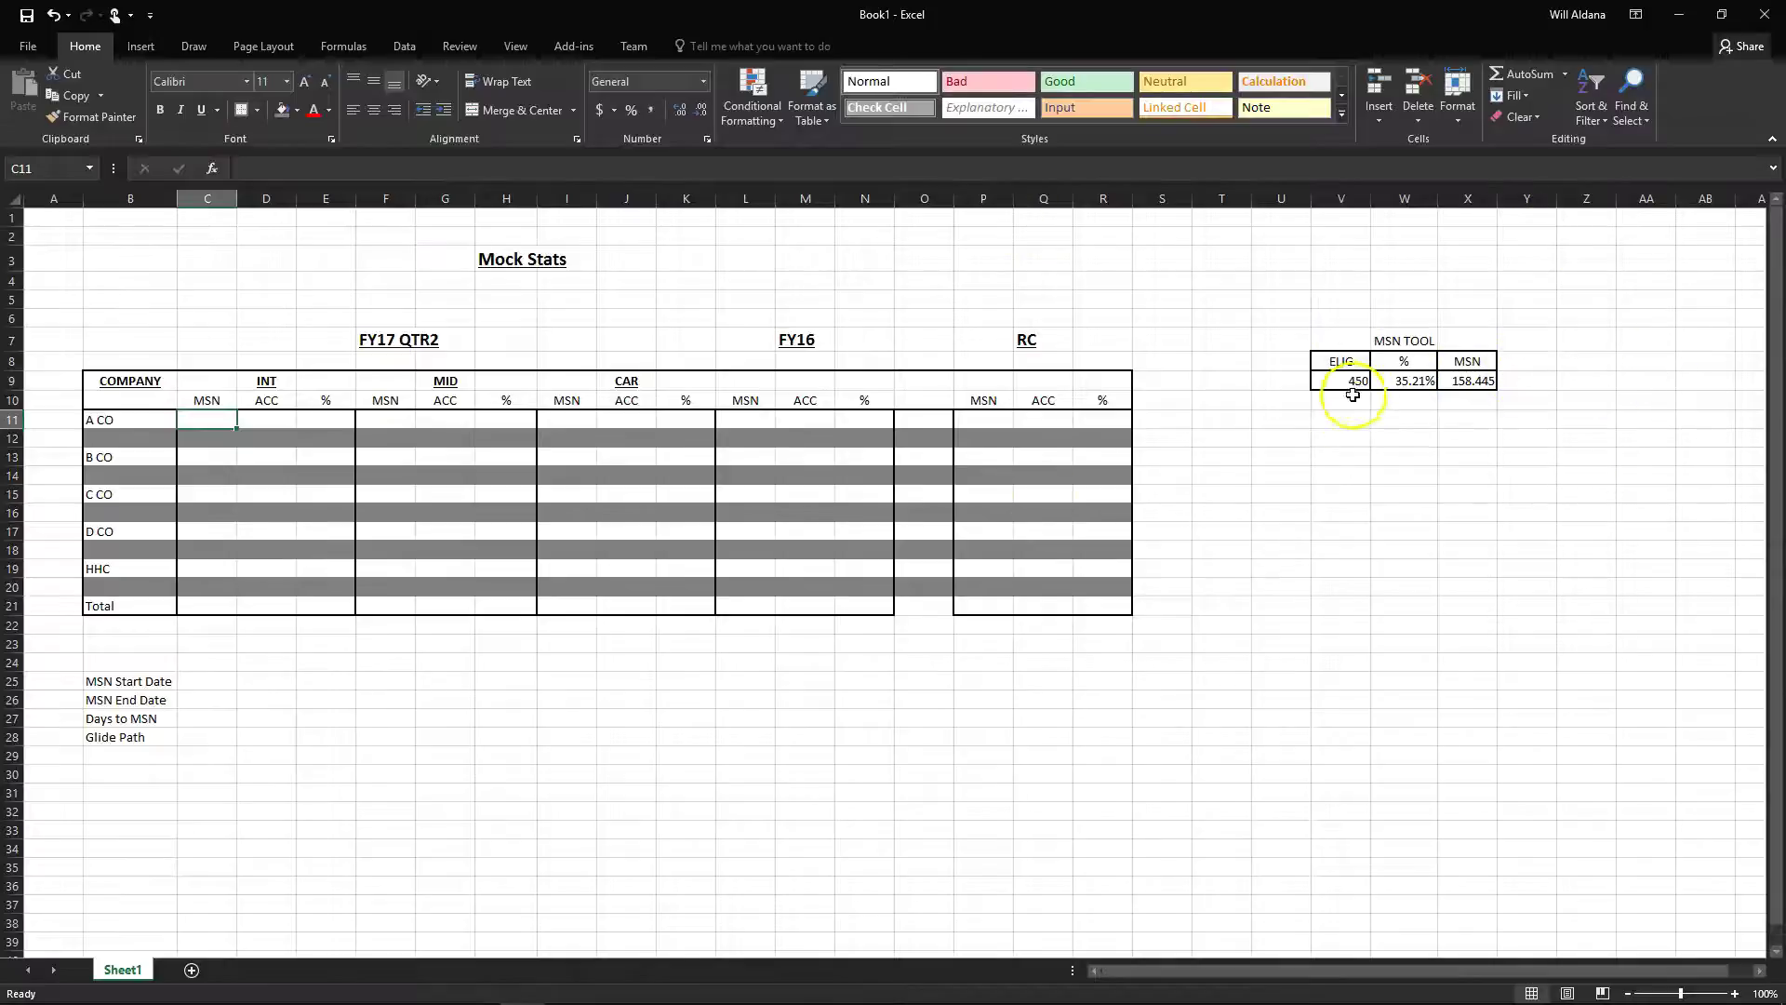
{"action": "left_click", "coordinate": [1487, 420]}
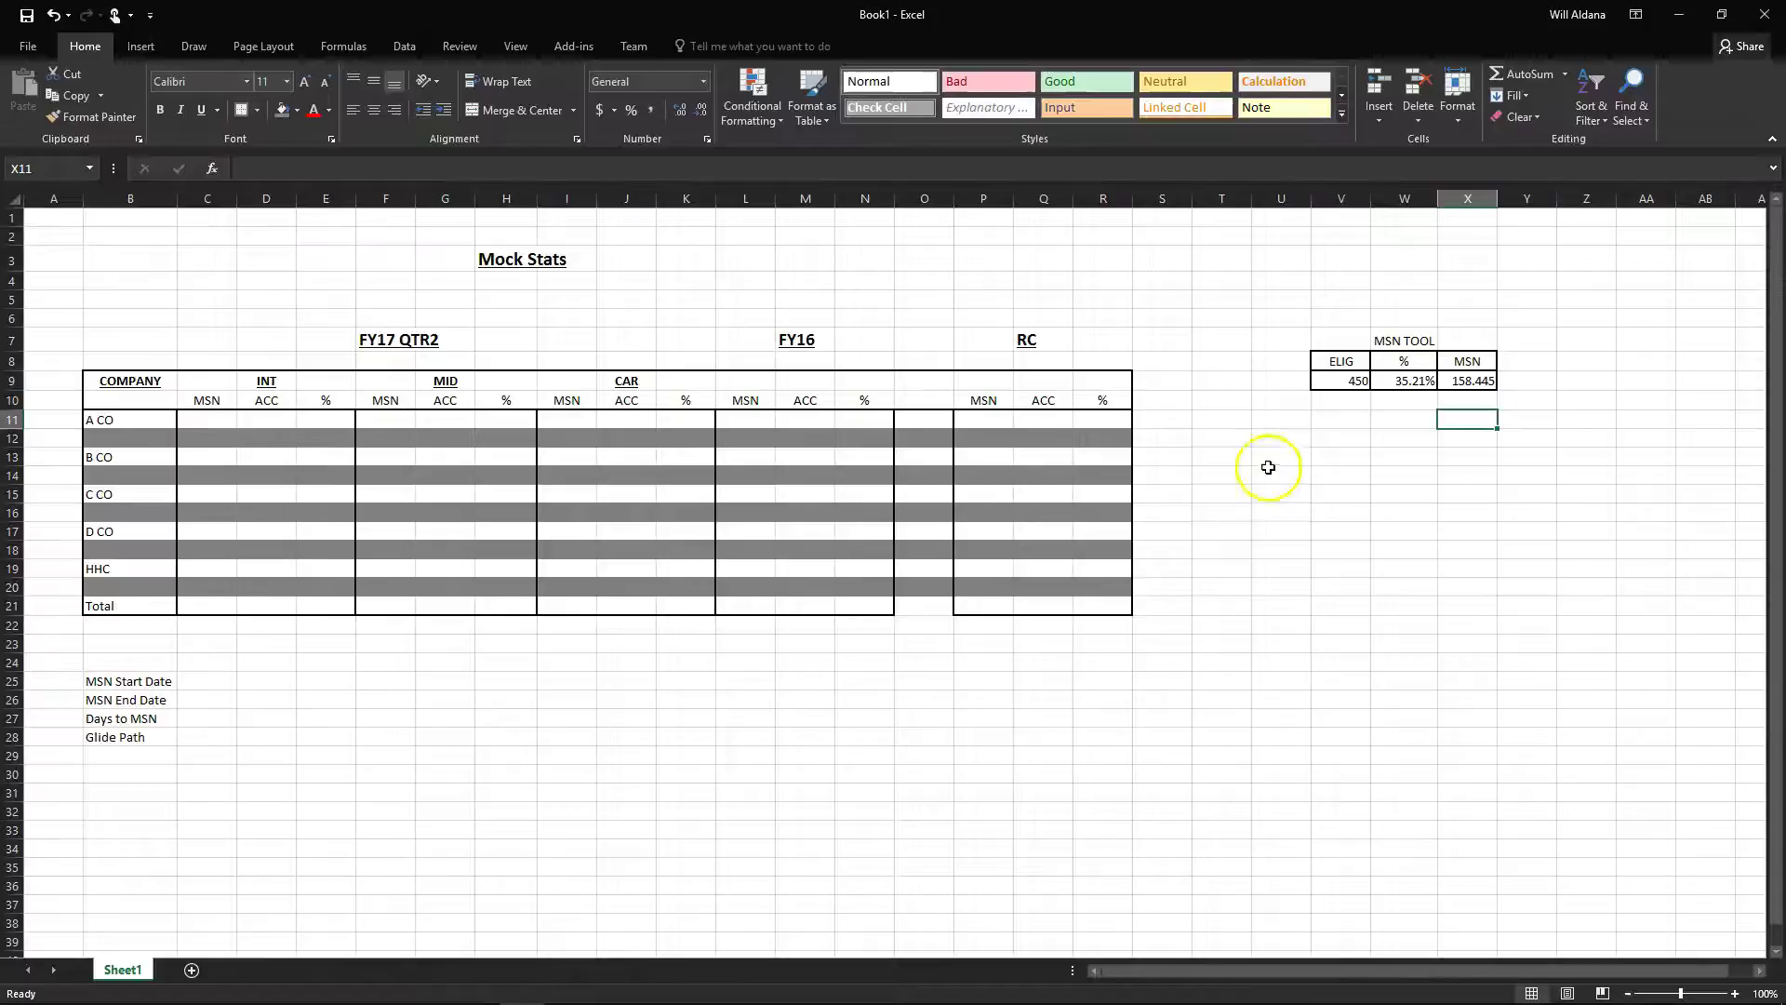
Fill the INT MSN column with 450 for A CO, 350 for B CO, 300 for C CO, 325 for D CO and 225 for HHC
{"action": "left_click", "coordinate": [190, 420]}
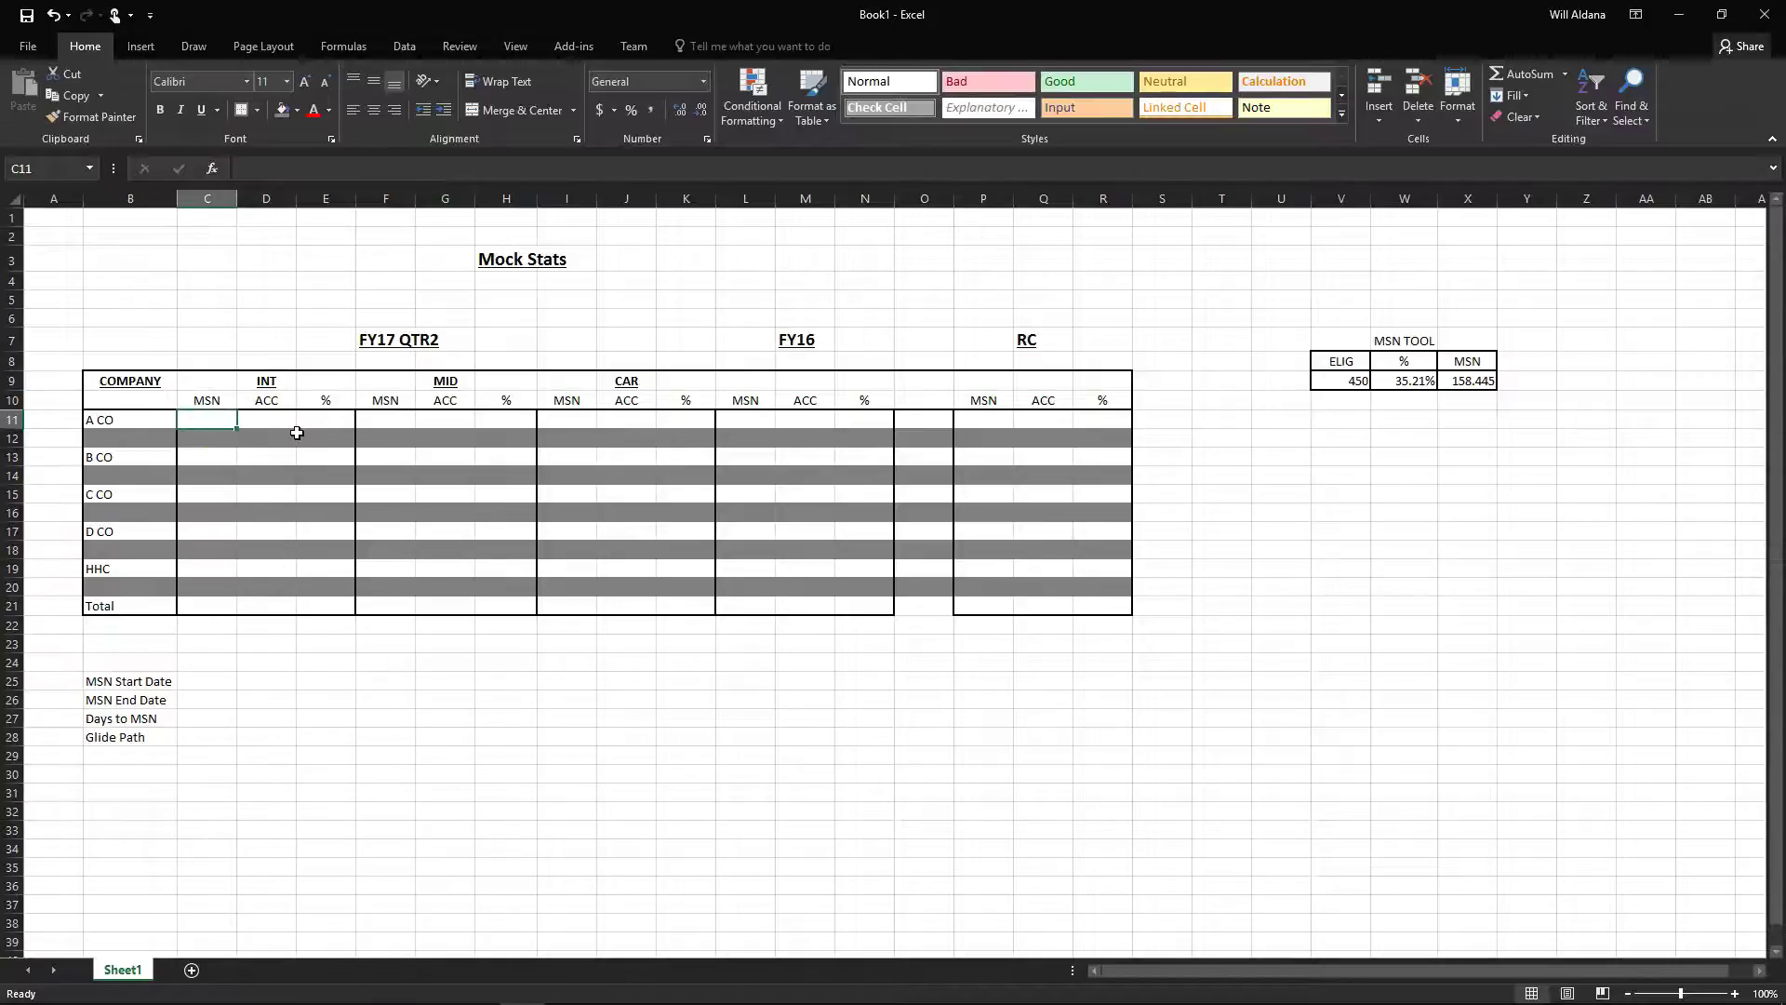
{"action": "type", "text": "450"}
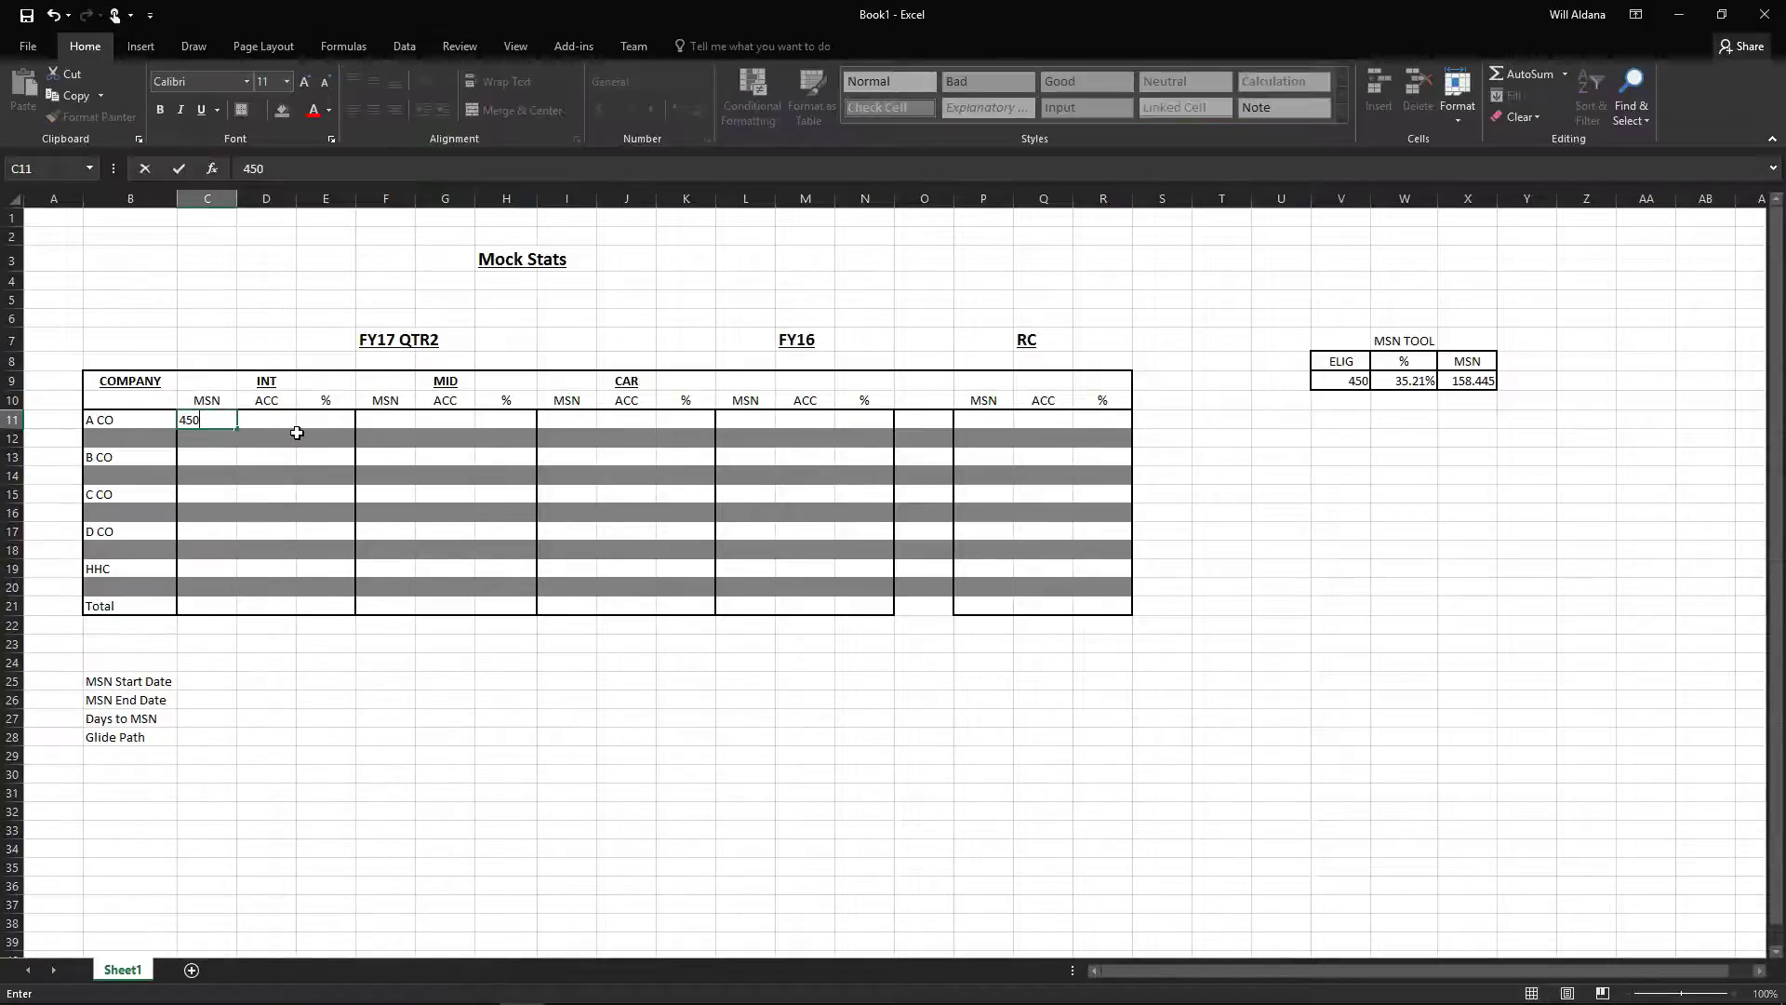
{"action": "left_click", "coordinate": [225, 458]}
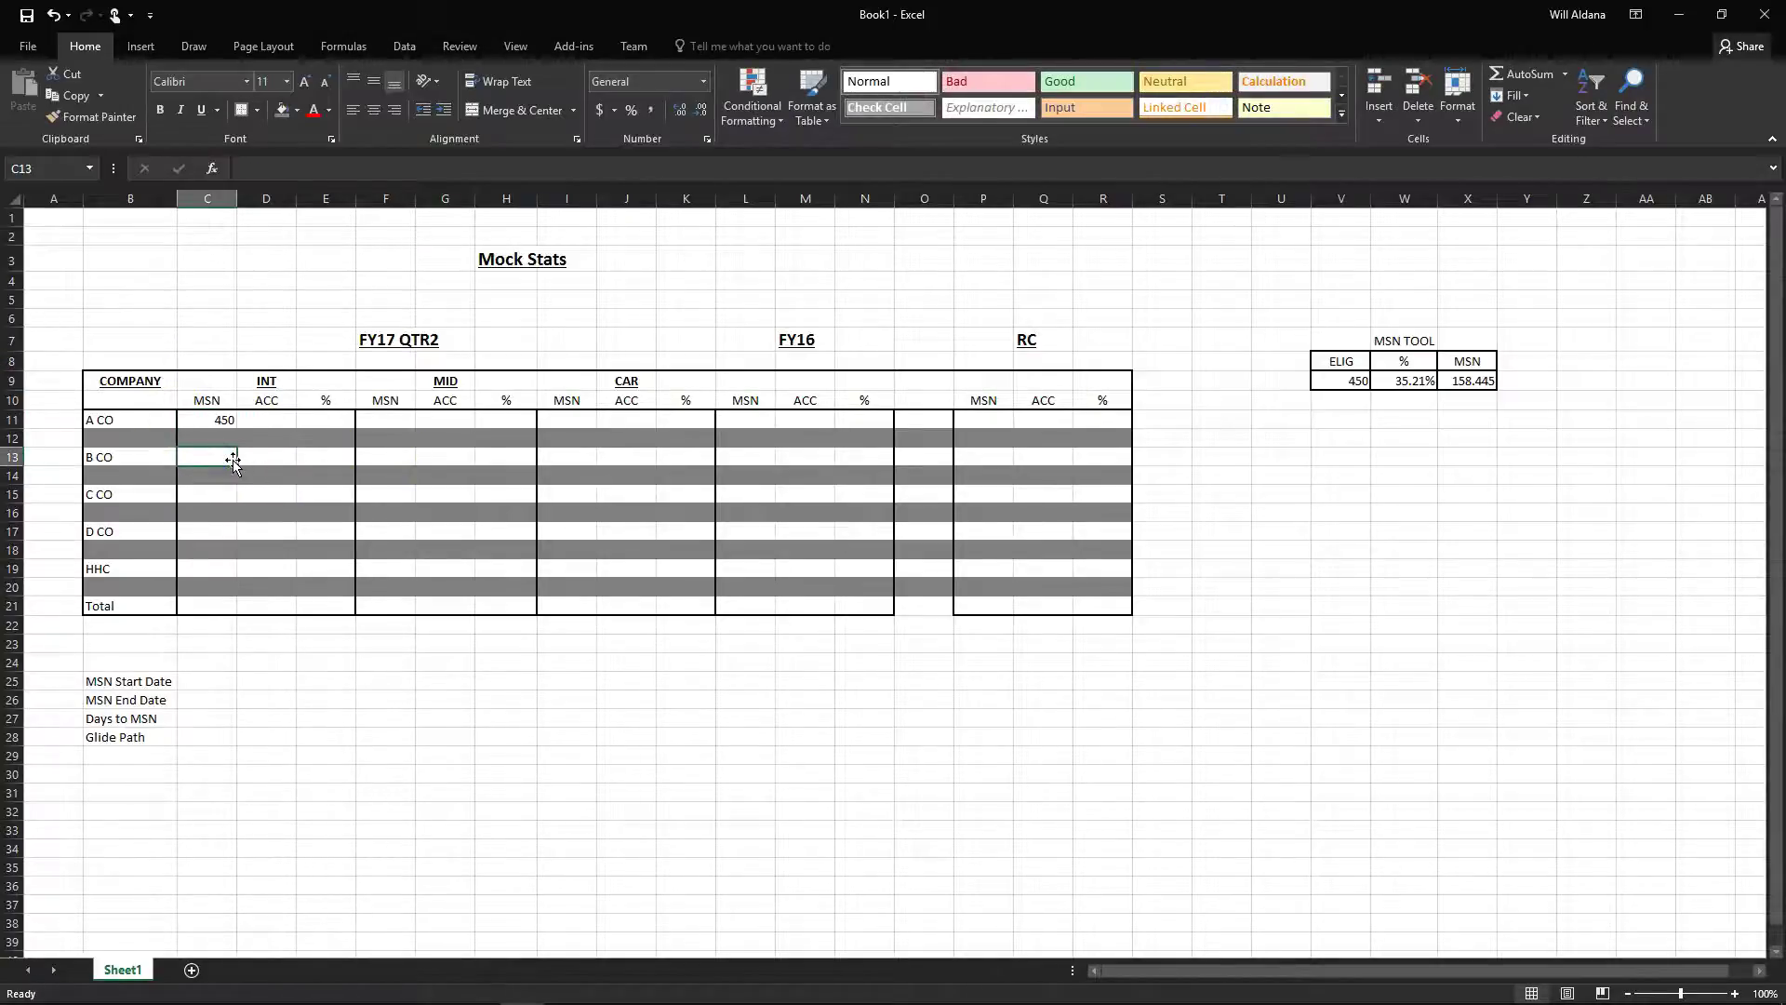
{"action": "type", "text": "350"}
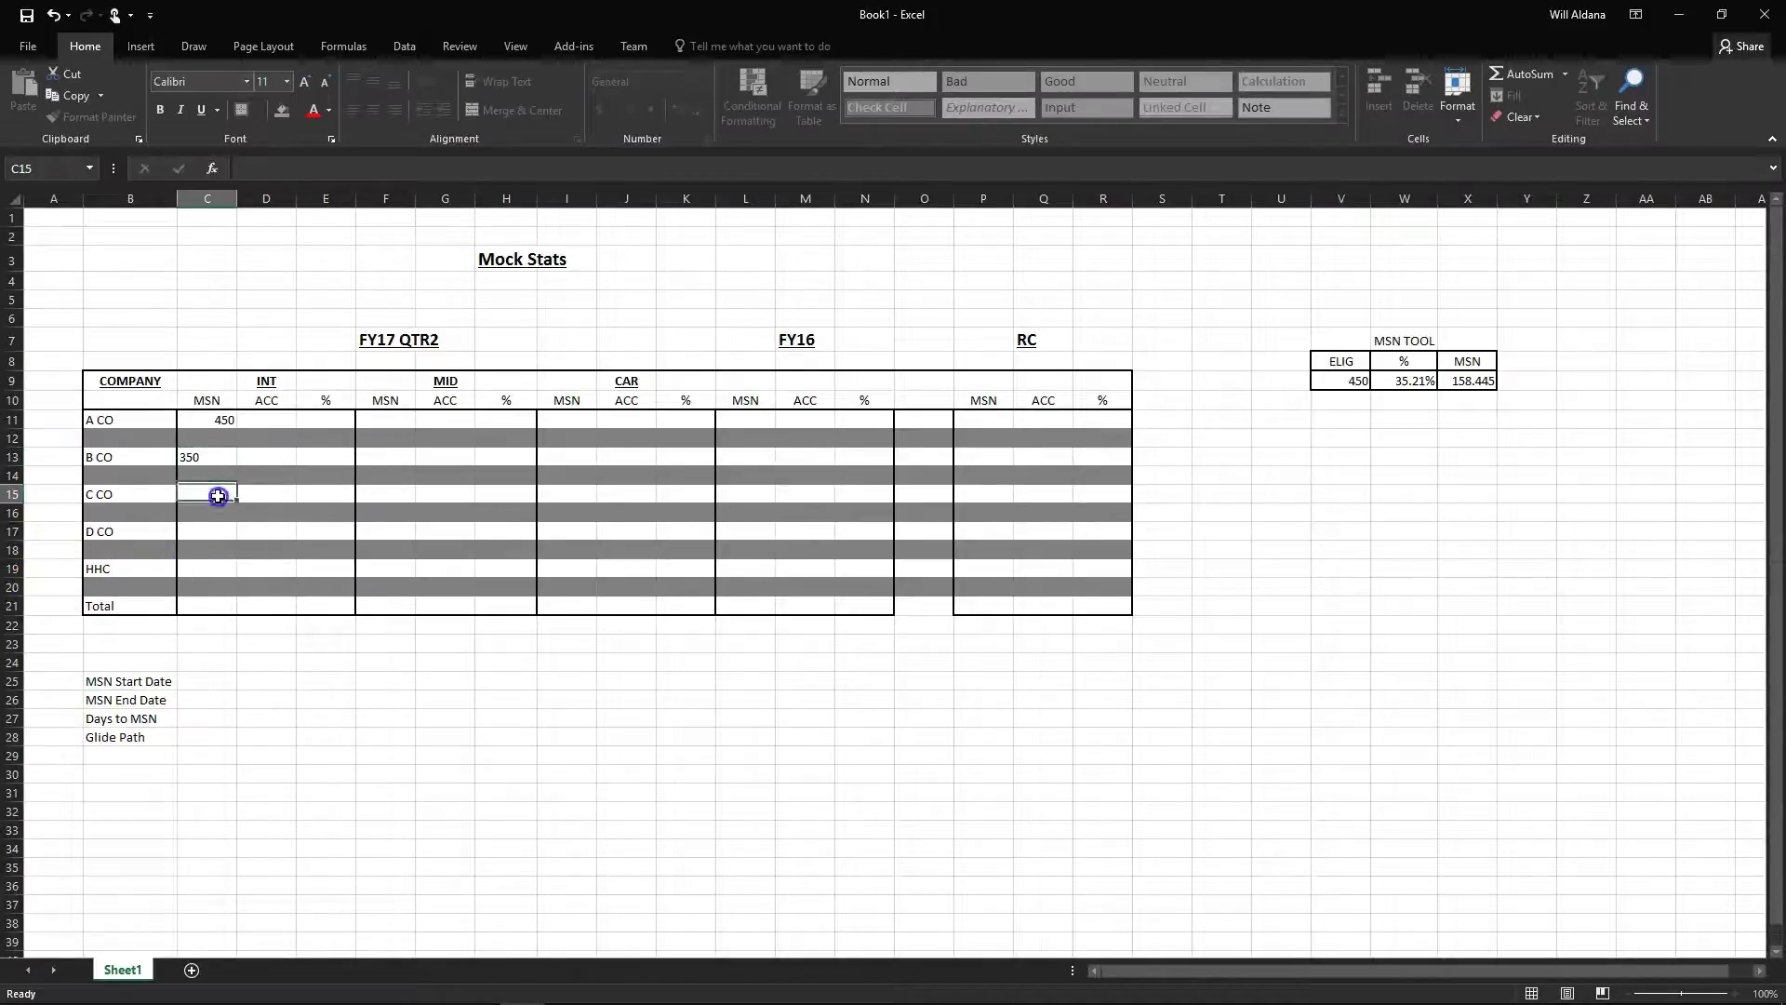
{"action": "left_click", "coordinate": [223, 494]}
{"action": "type", "text": "300"}
{"action": "left_click", "coordinate": [200, 531]}
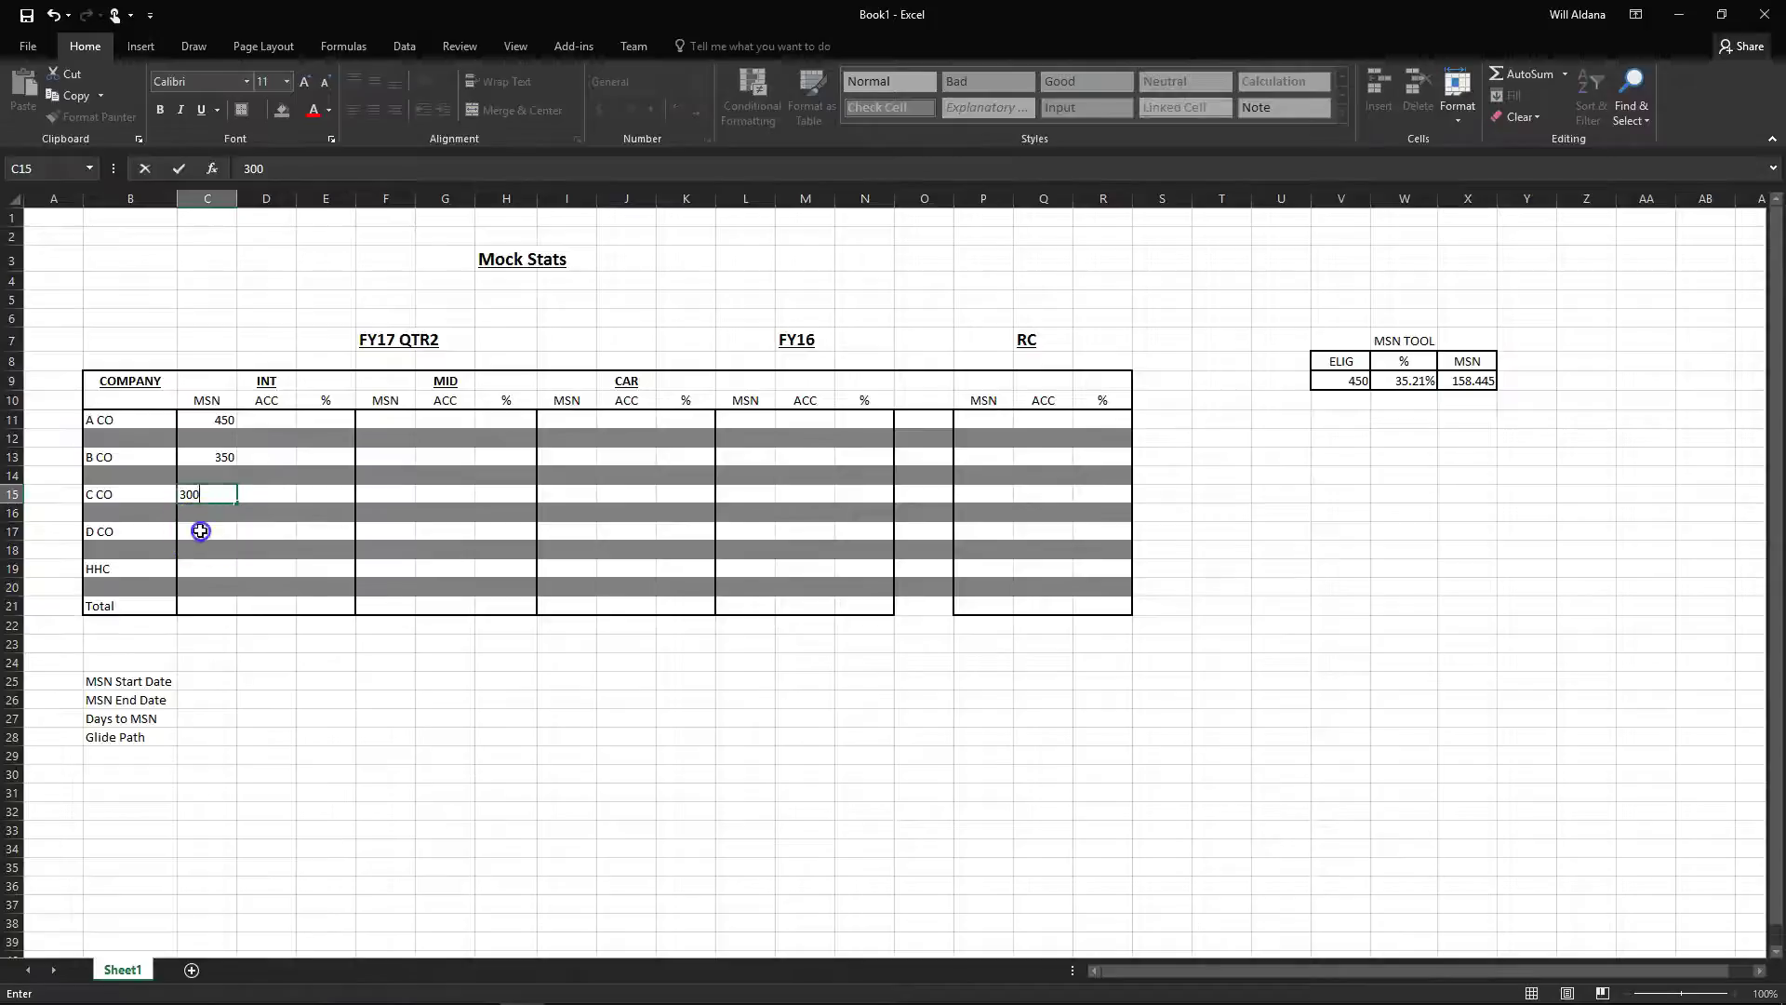
{"action": "type", "text": "325"}
{"action": "left_click", "coordinate": [218, 570]}
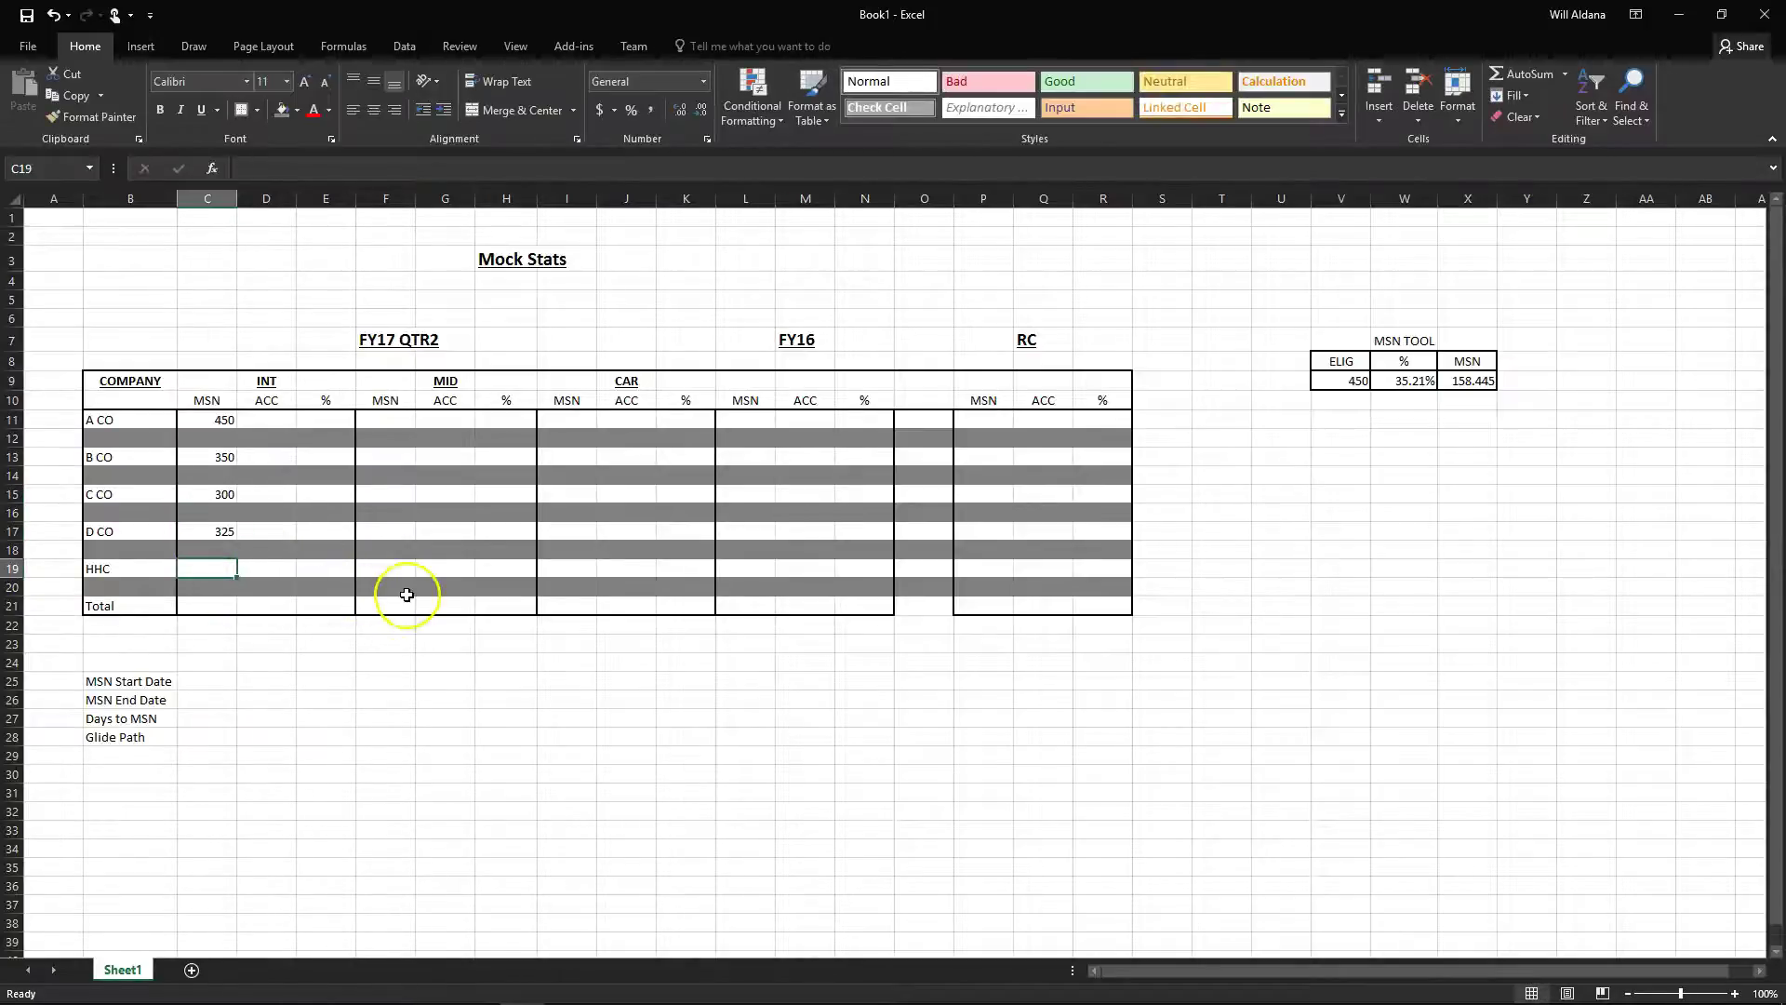
{"action": "type", "text": "225"}
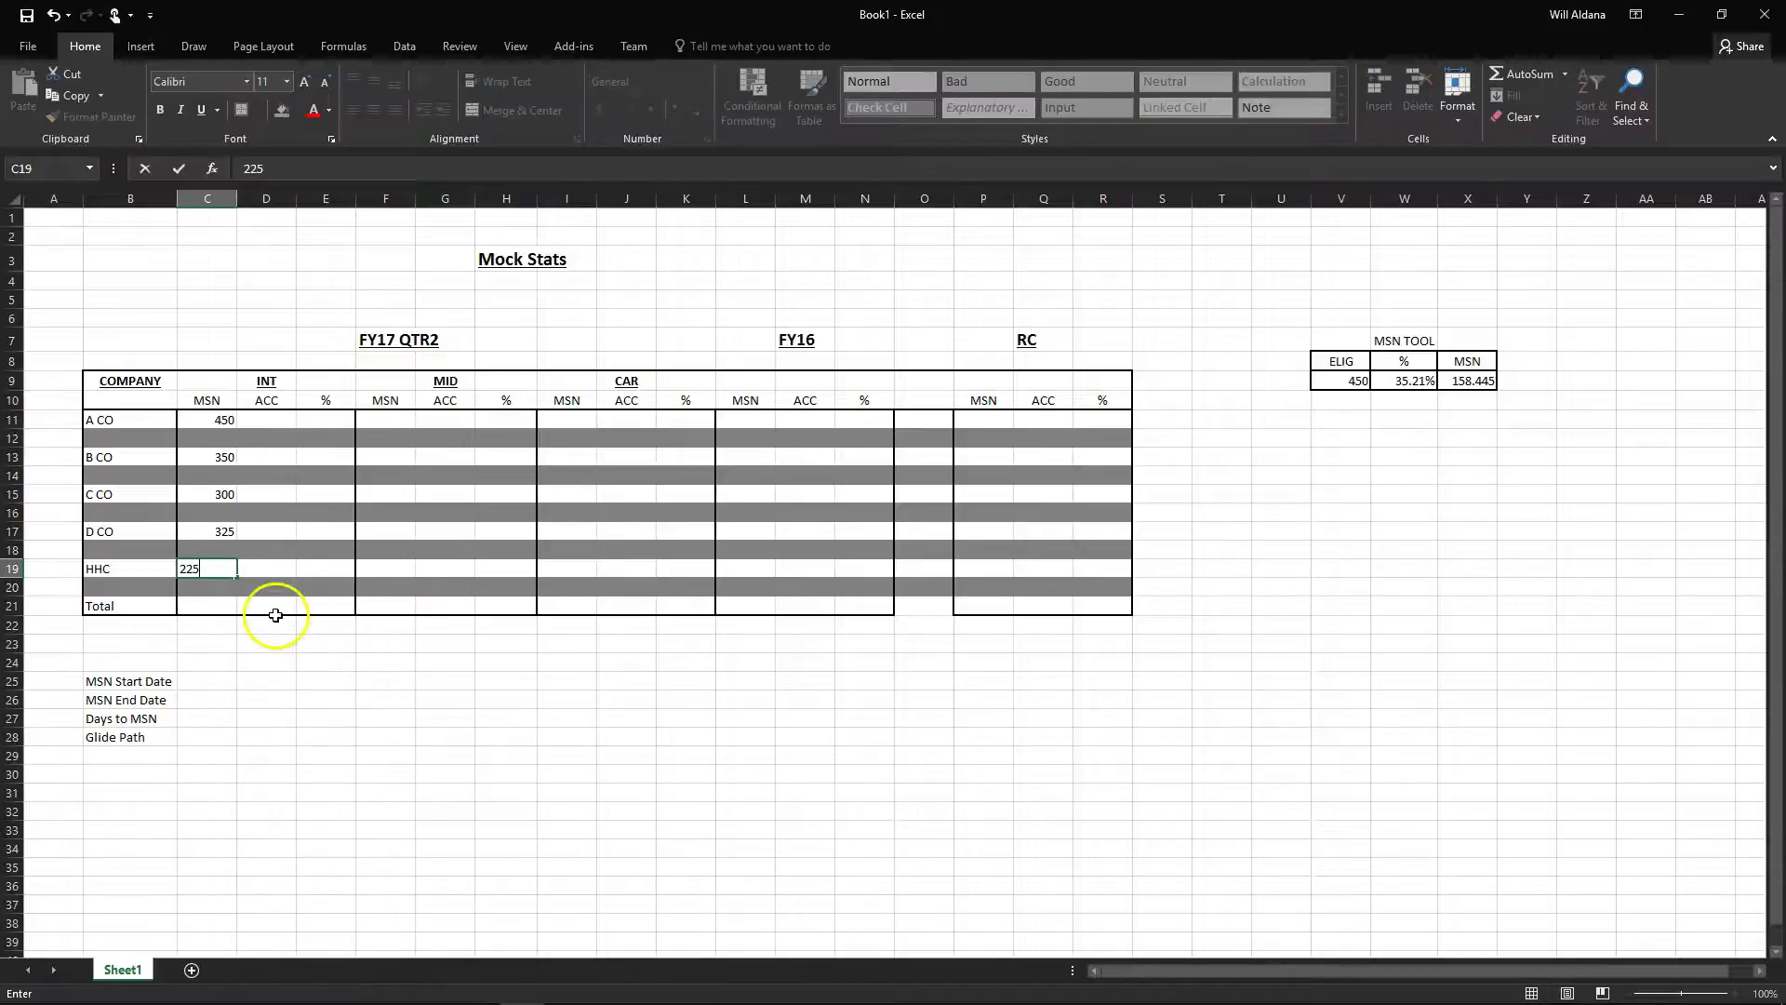
{"action": "left_click", "coordinate": [261, 587]}
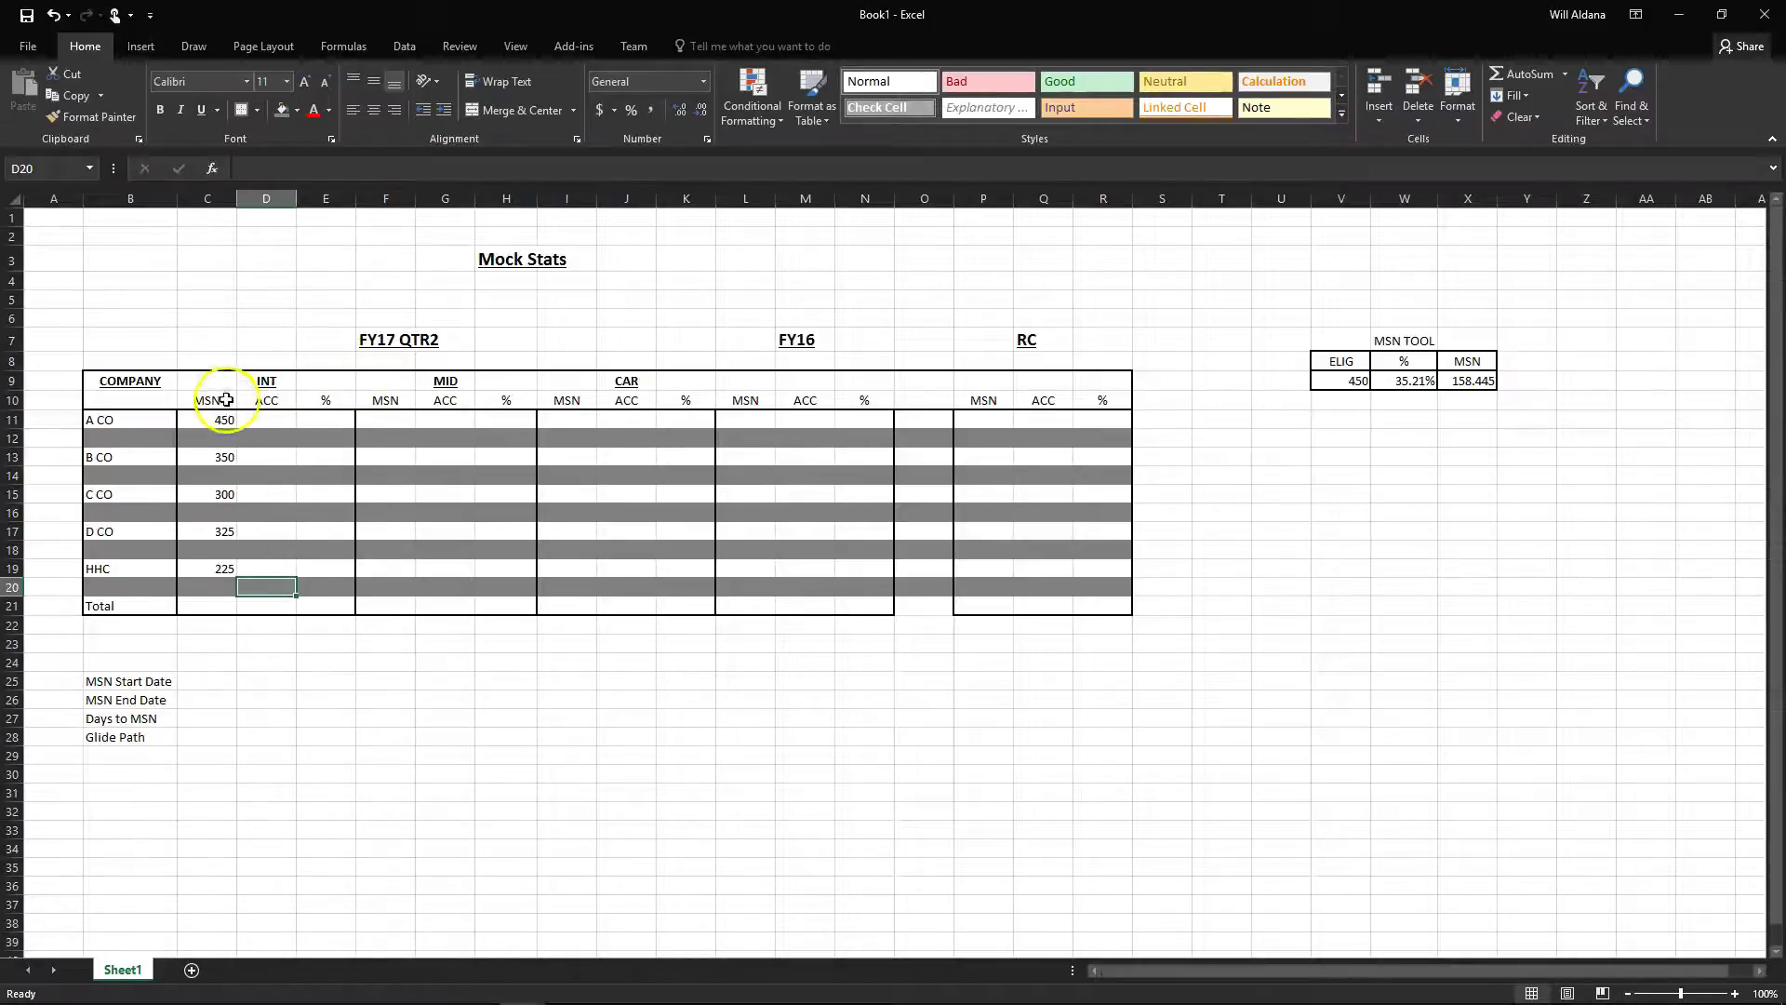
Review the INT MSN and ACC columns, and look up A CO's term 1 count in Book2's PivotTable, cell B5
{"action": "left_click_drag", "start_coordinate": [205, 417], "coordinate": [196, 598]}
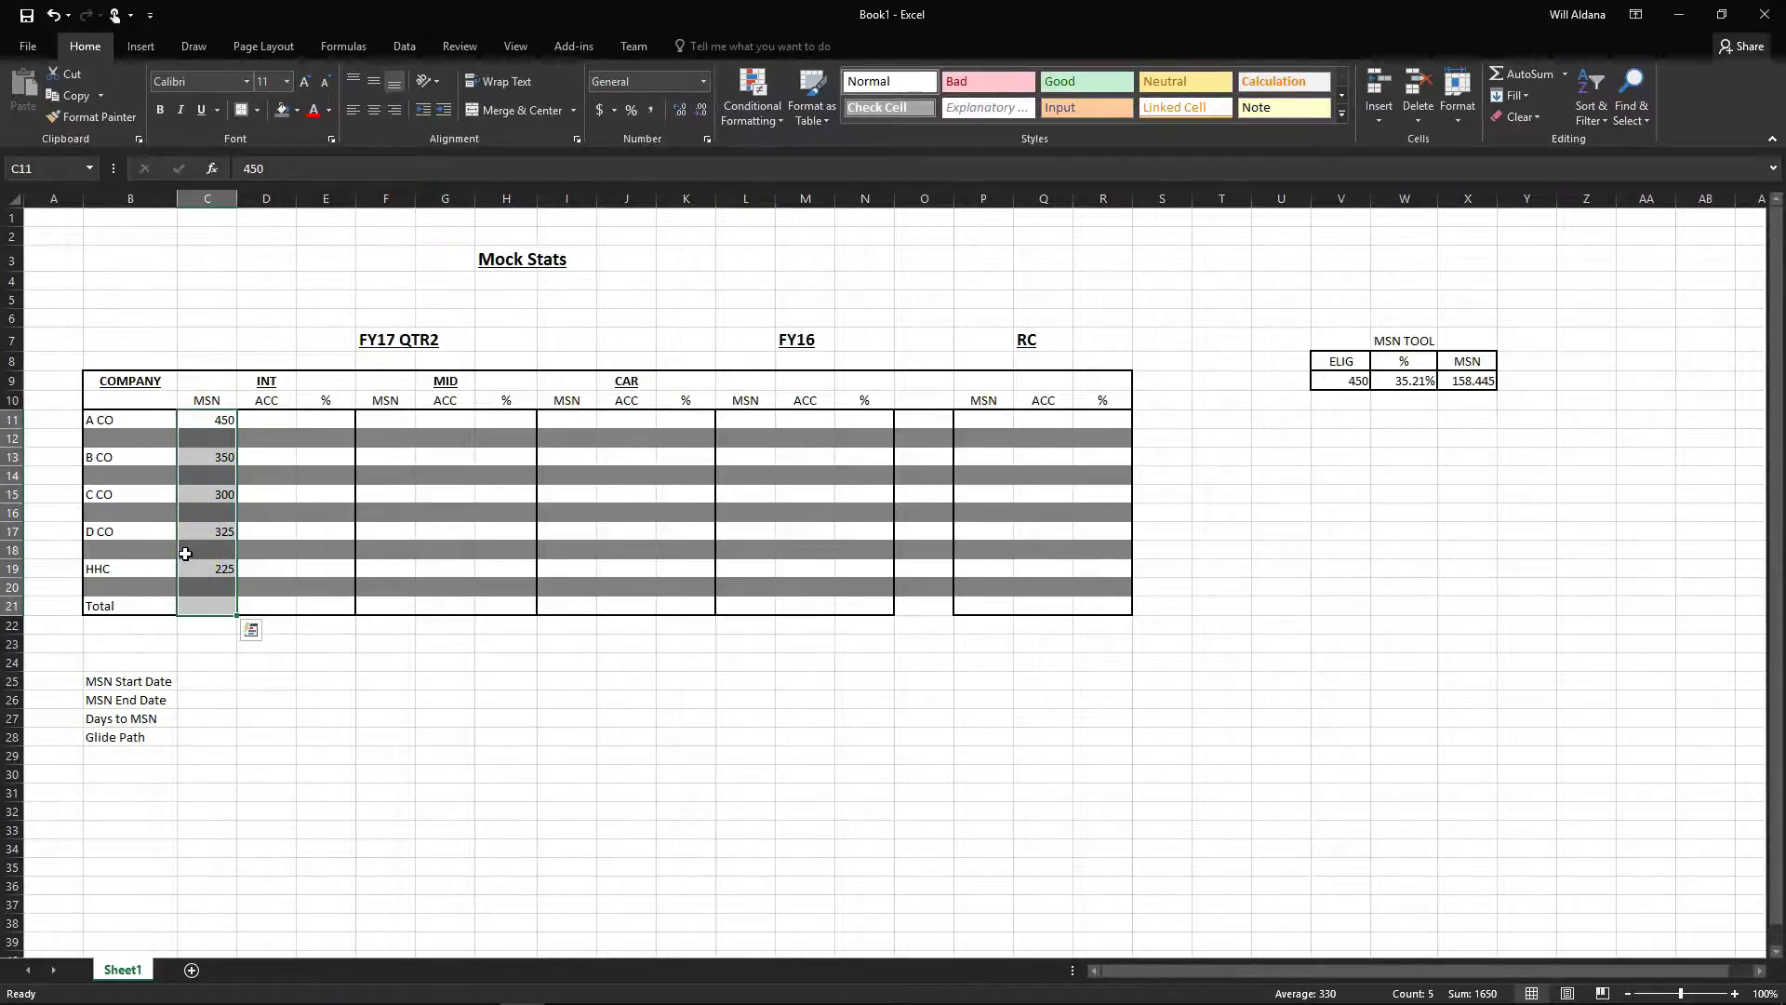
{"action": "mouse_move", "coordinate": [248, 1000]}
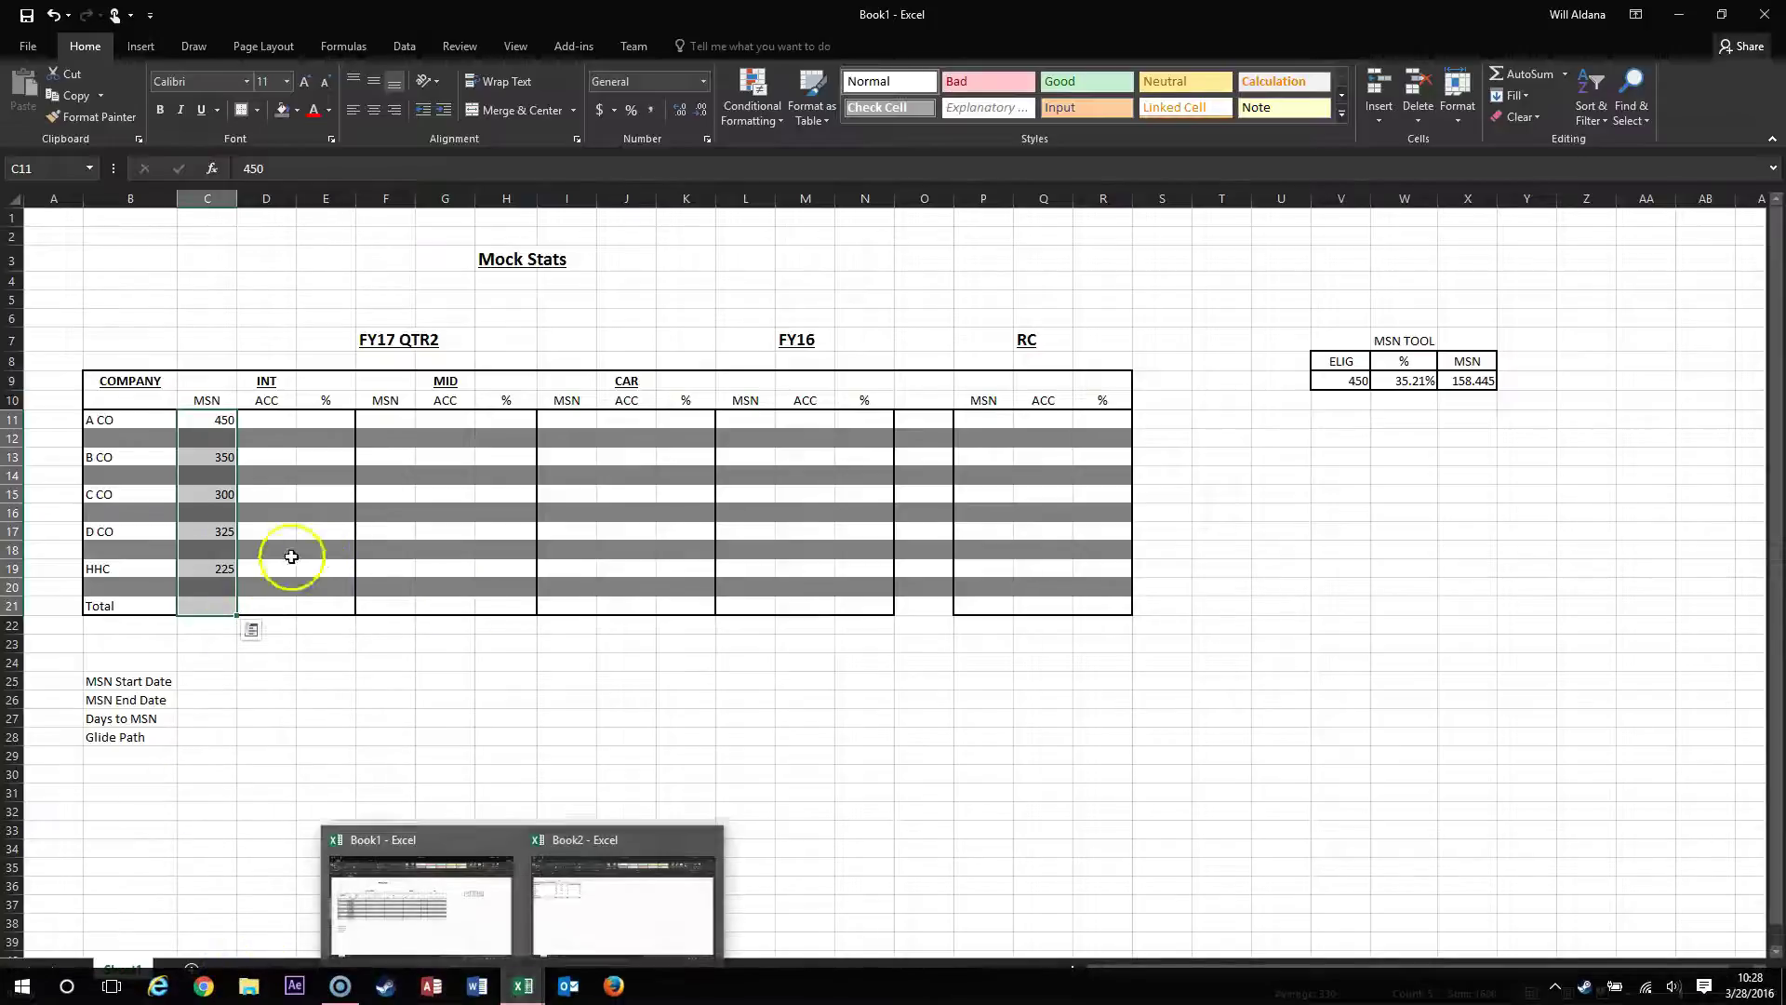
{"action": "left_click_drag", "start_coordinate": [270, 419], "coordinate": [280, 551]}
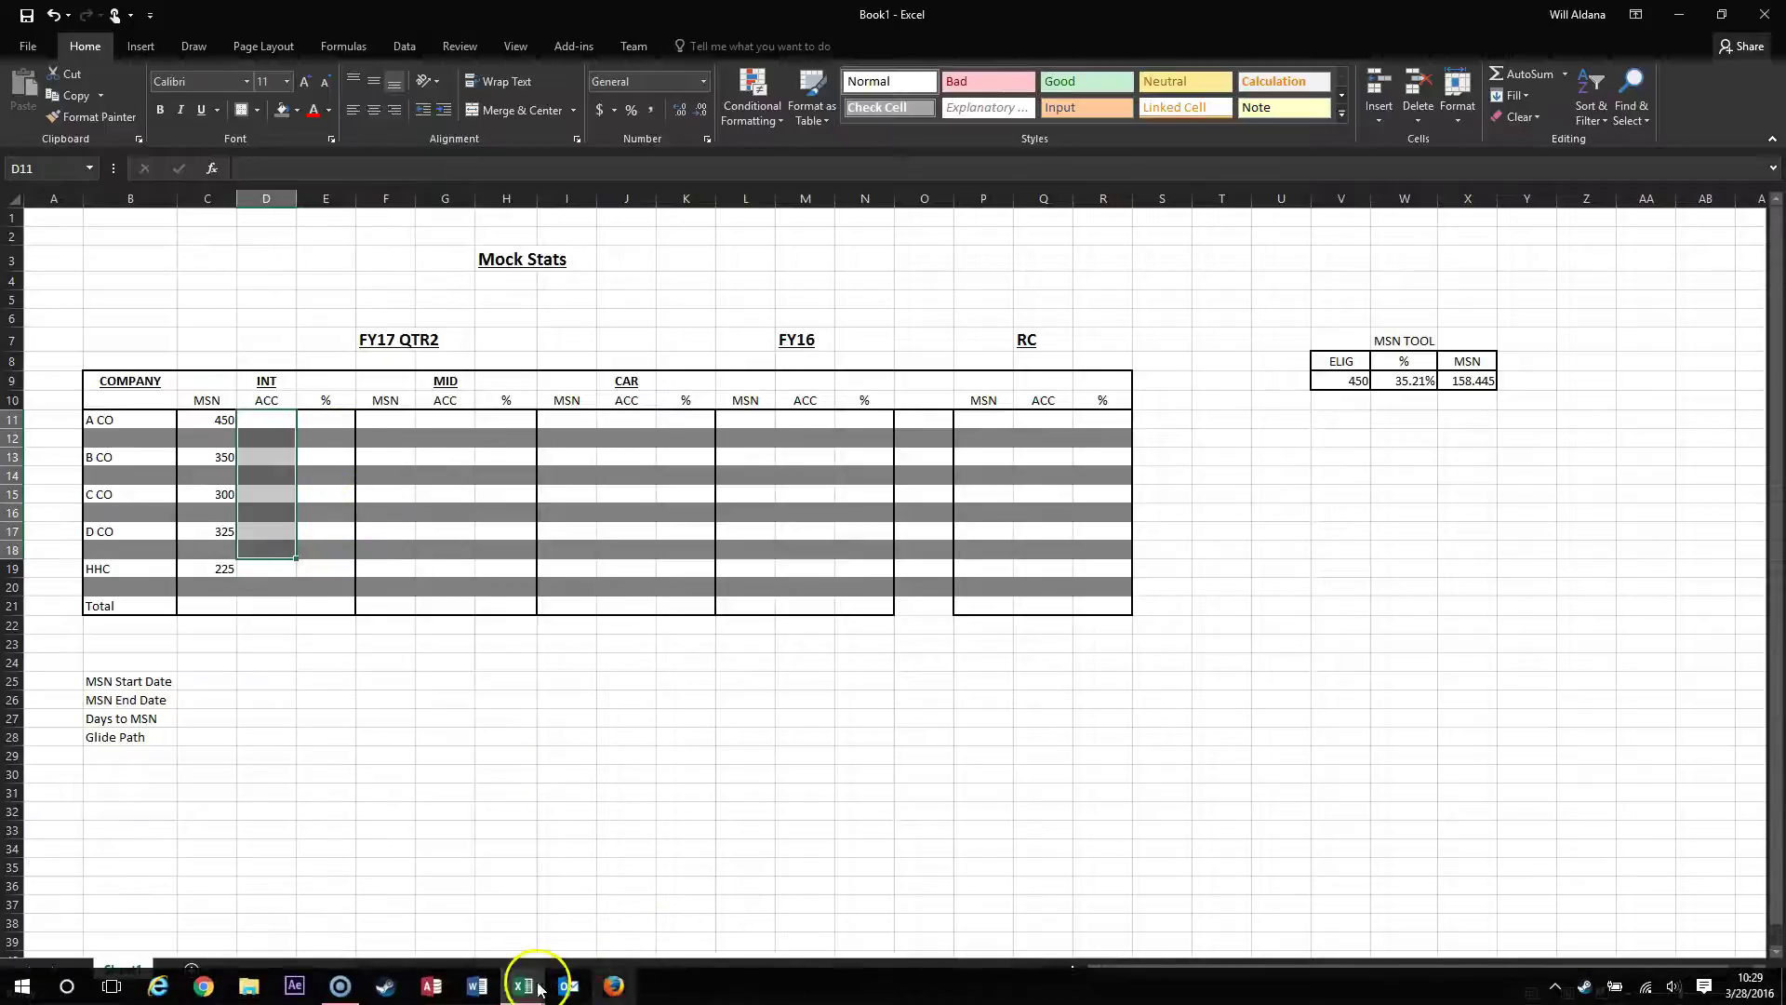
{"action": "mouse_move", "coordinate": [522, 988]}
{"action": "left_click", "coordinate": [592, 940]}
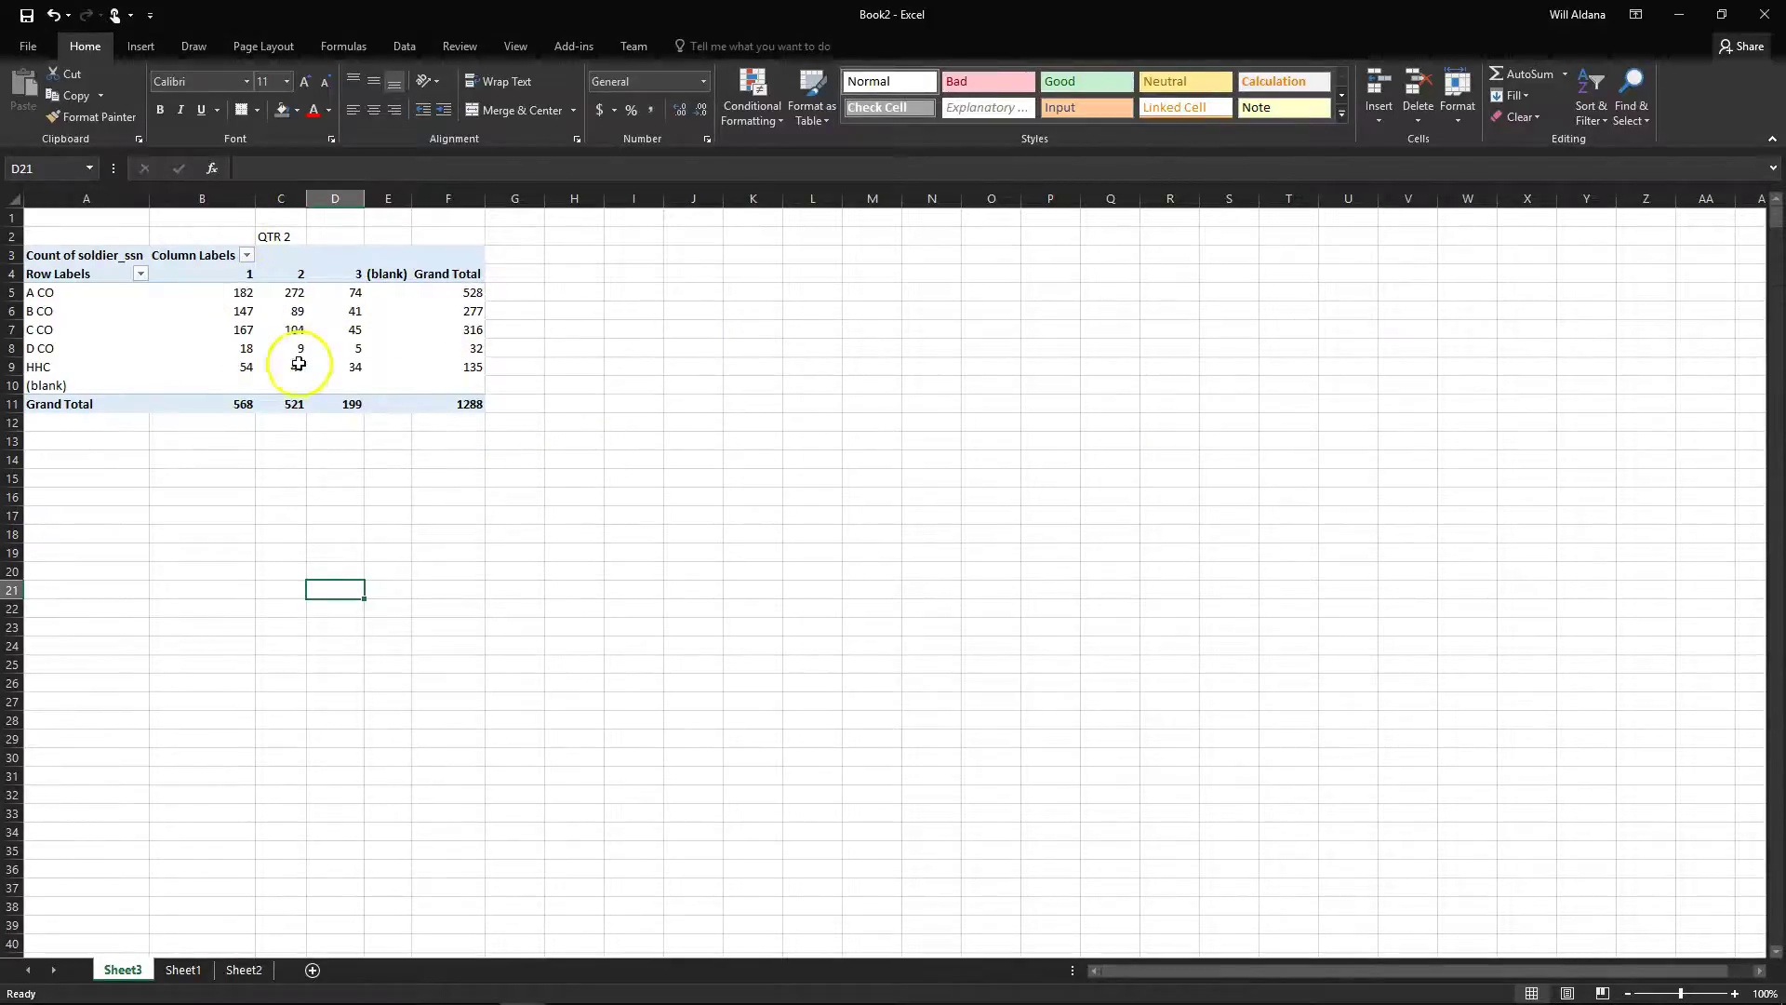
{"action": "mouse_move", "coordinate": [360, 988]}
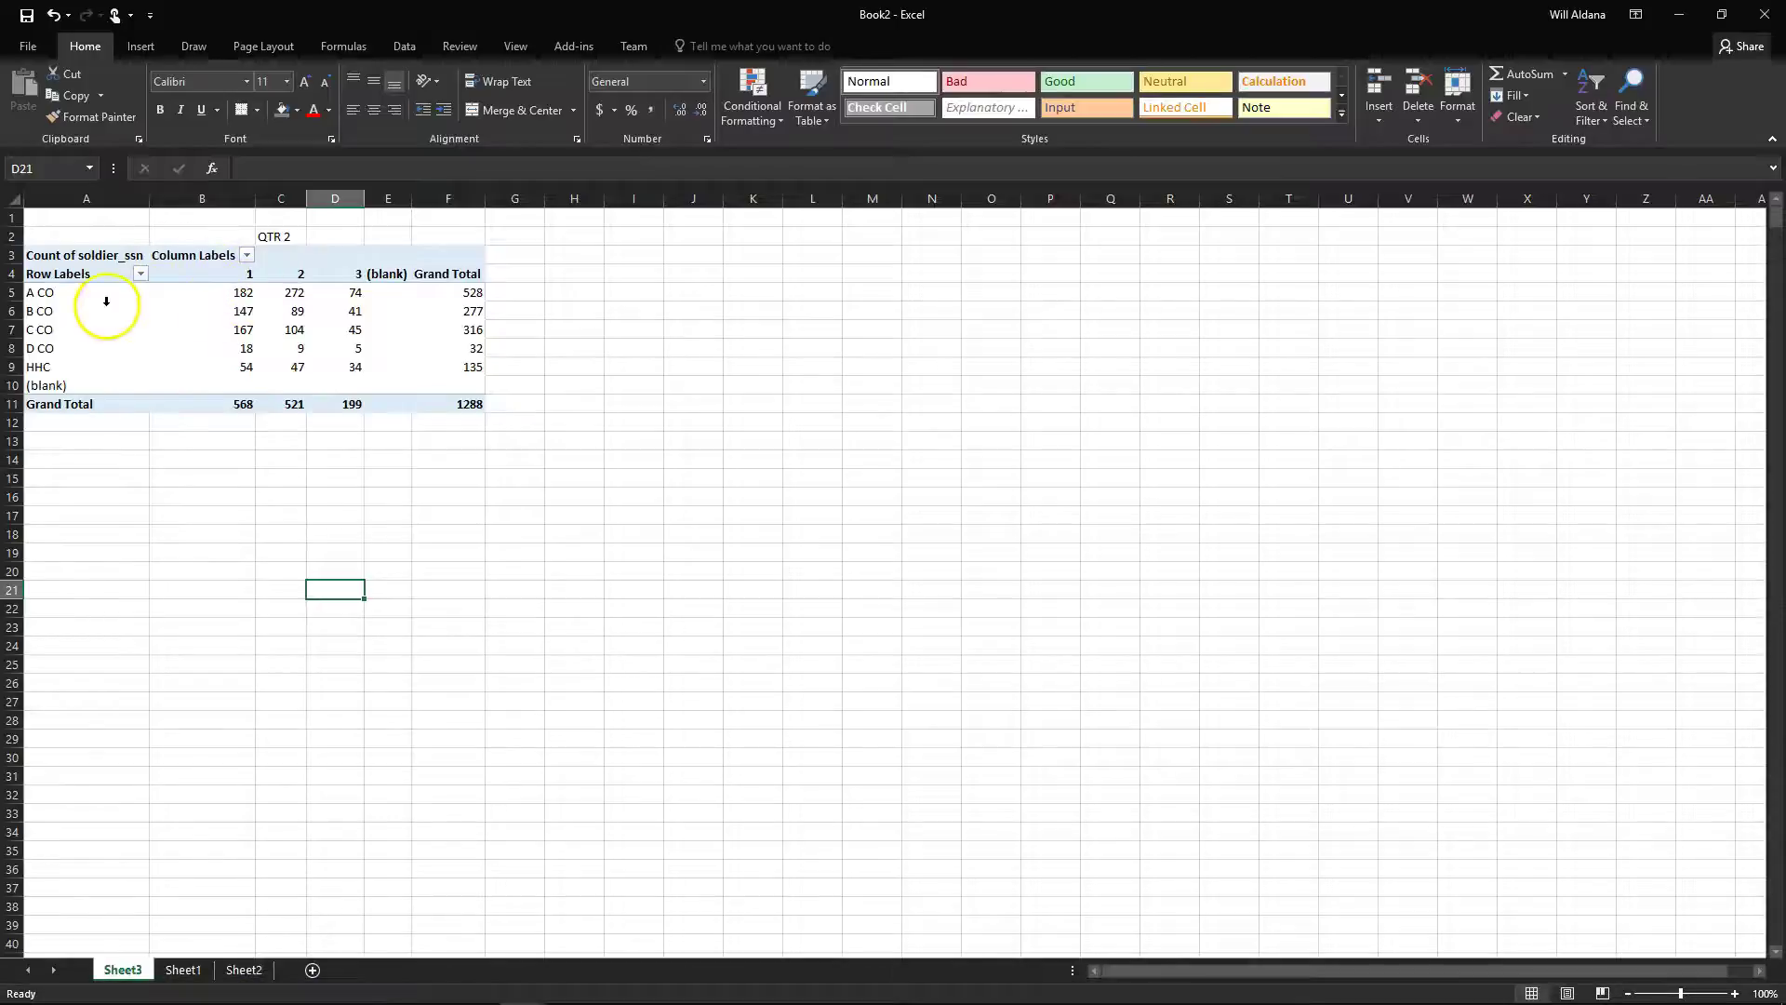
{"action": "left_click", "coordinate": [240, 291]}
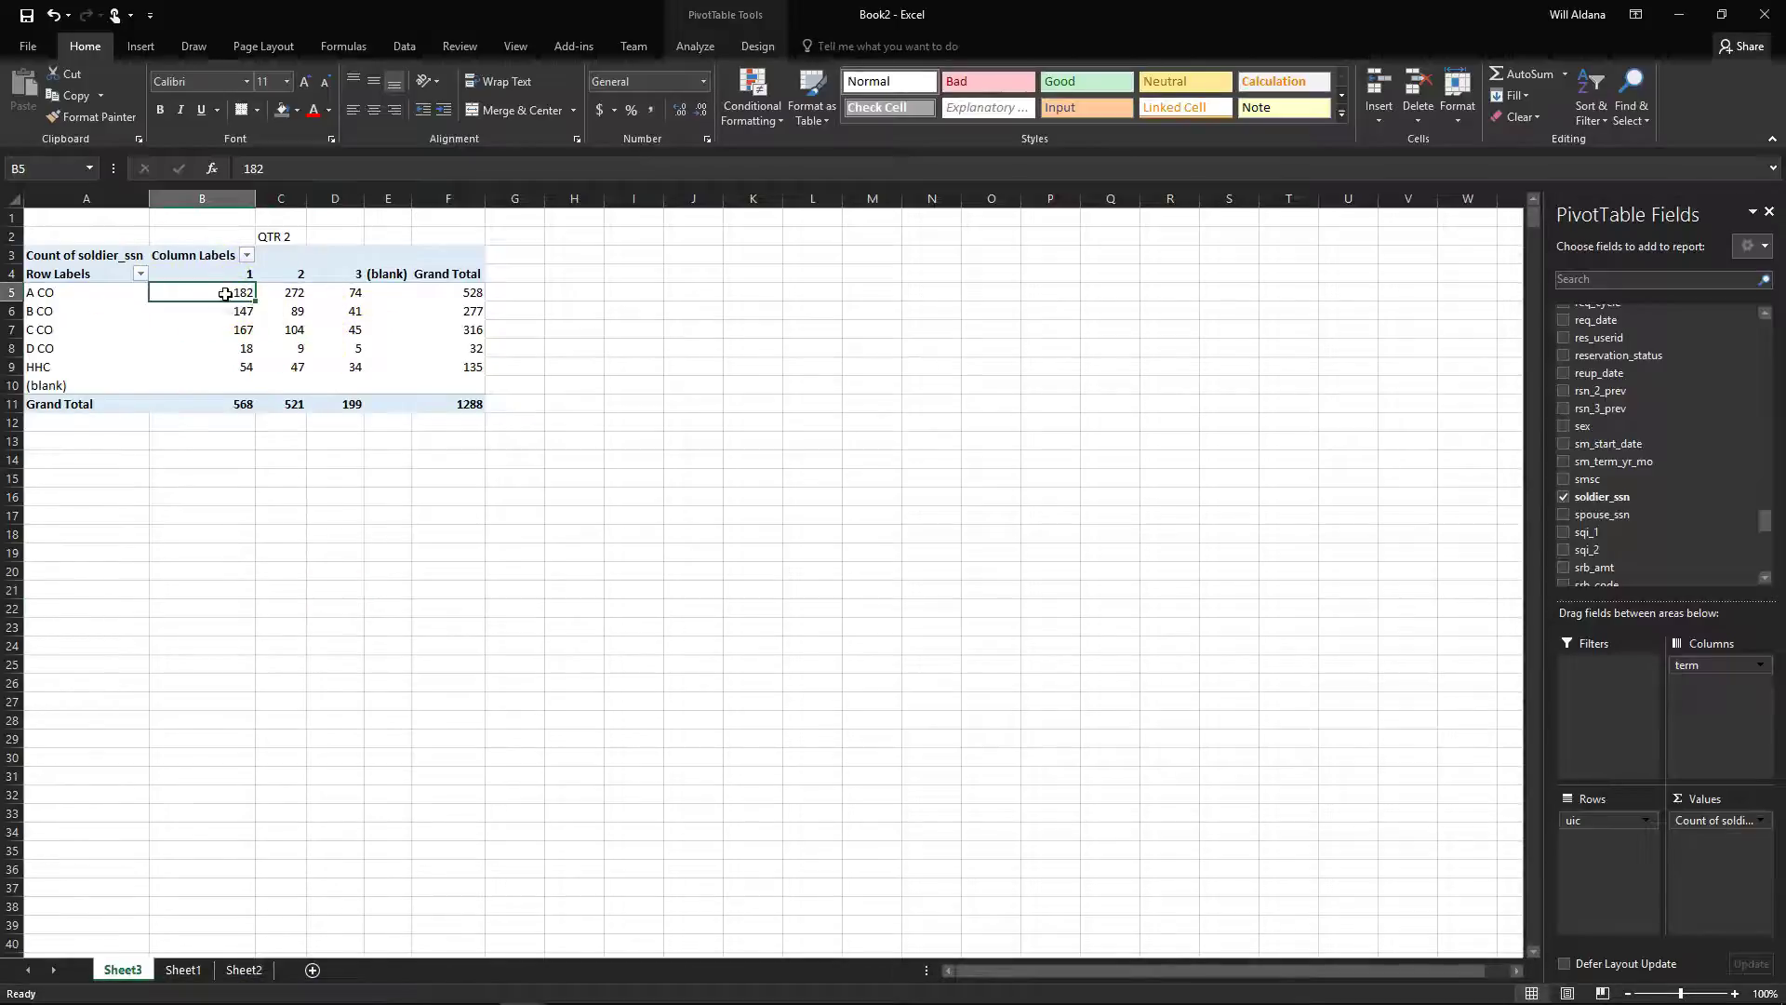
Switch to Book1, enter 128 as A CO's INT ACC in cell D11, and center the data range C11:R21
{"action": "mouse_move", "coordinate": [522, 984]}
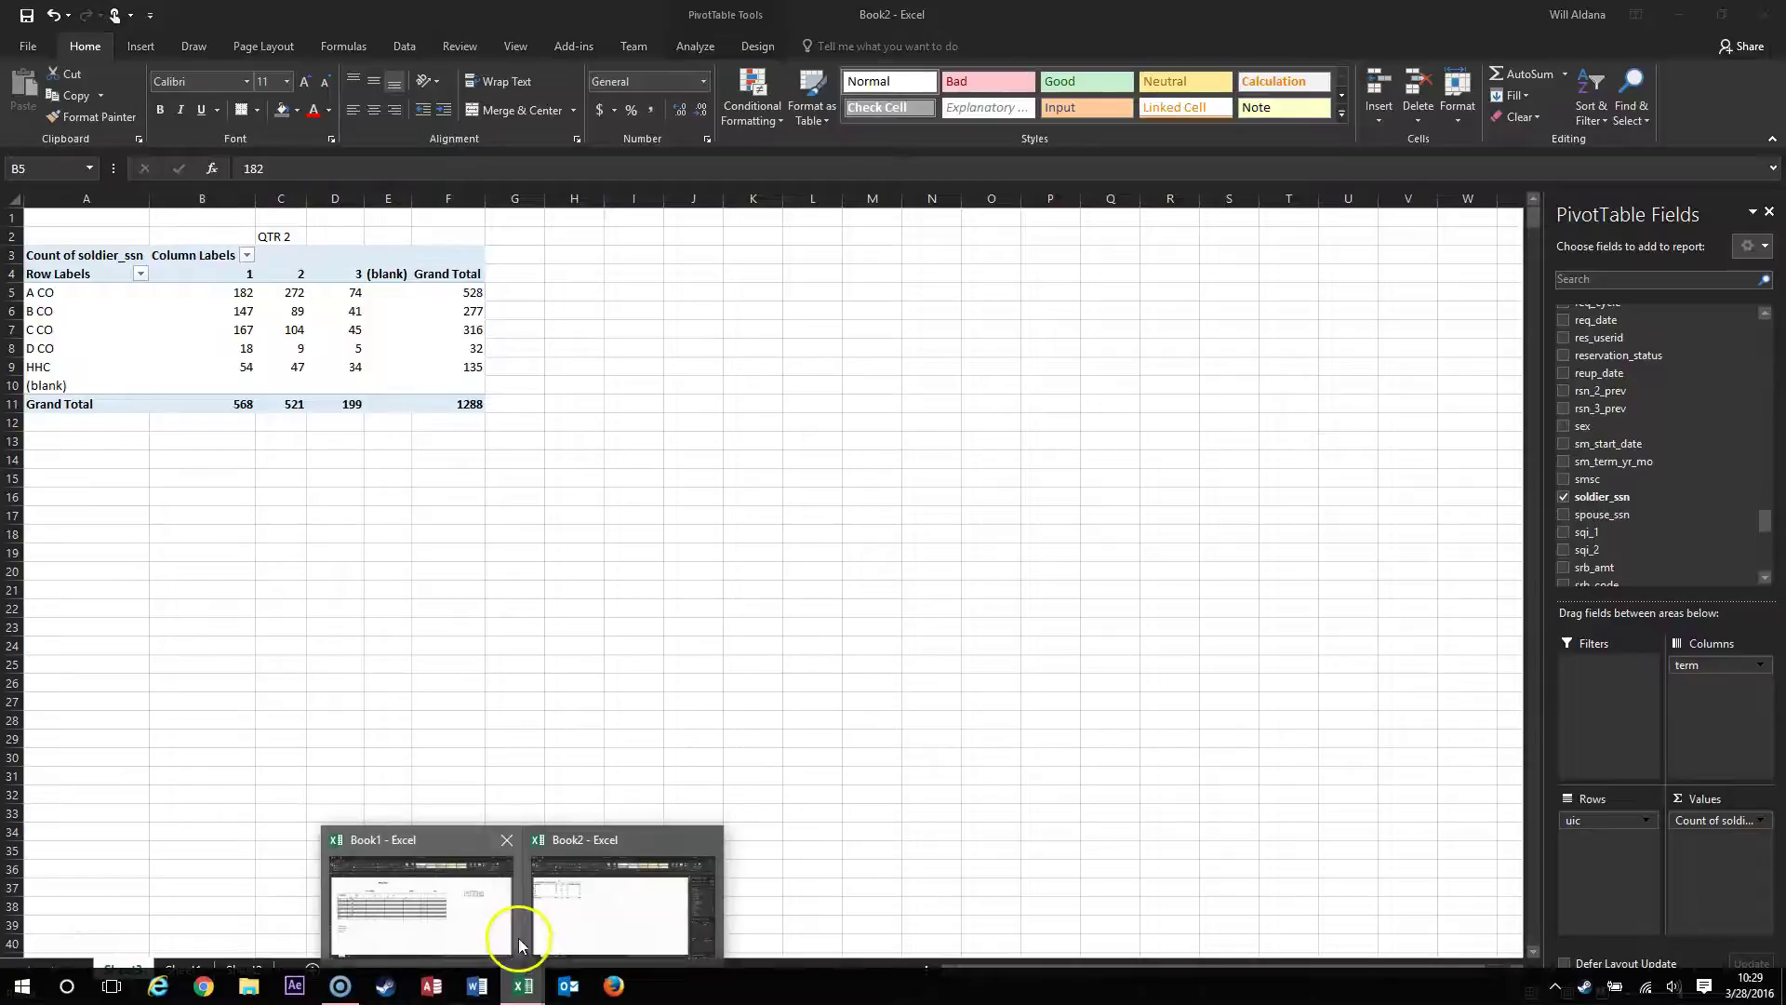
{"action": "left_click", "coordinate": [419, 907]}
{"action": "left_click", "coordinate": [268, 424]}
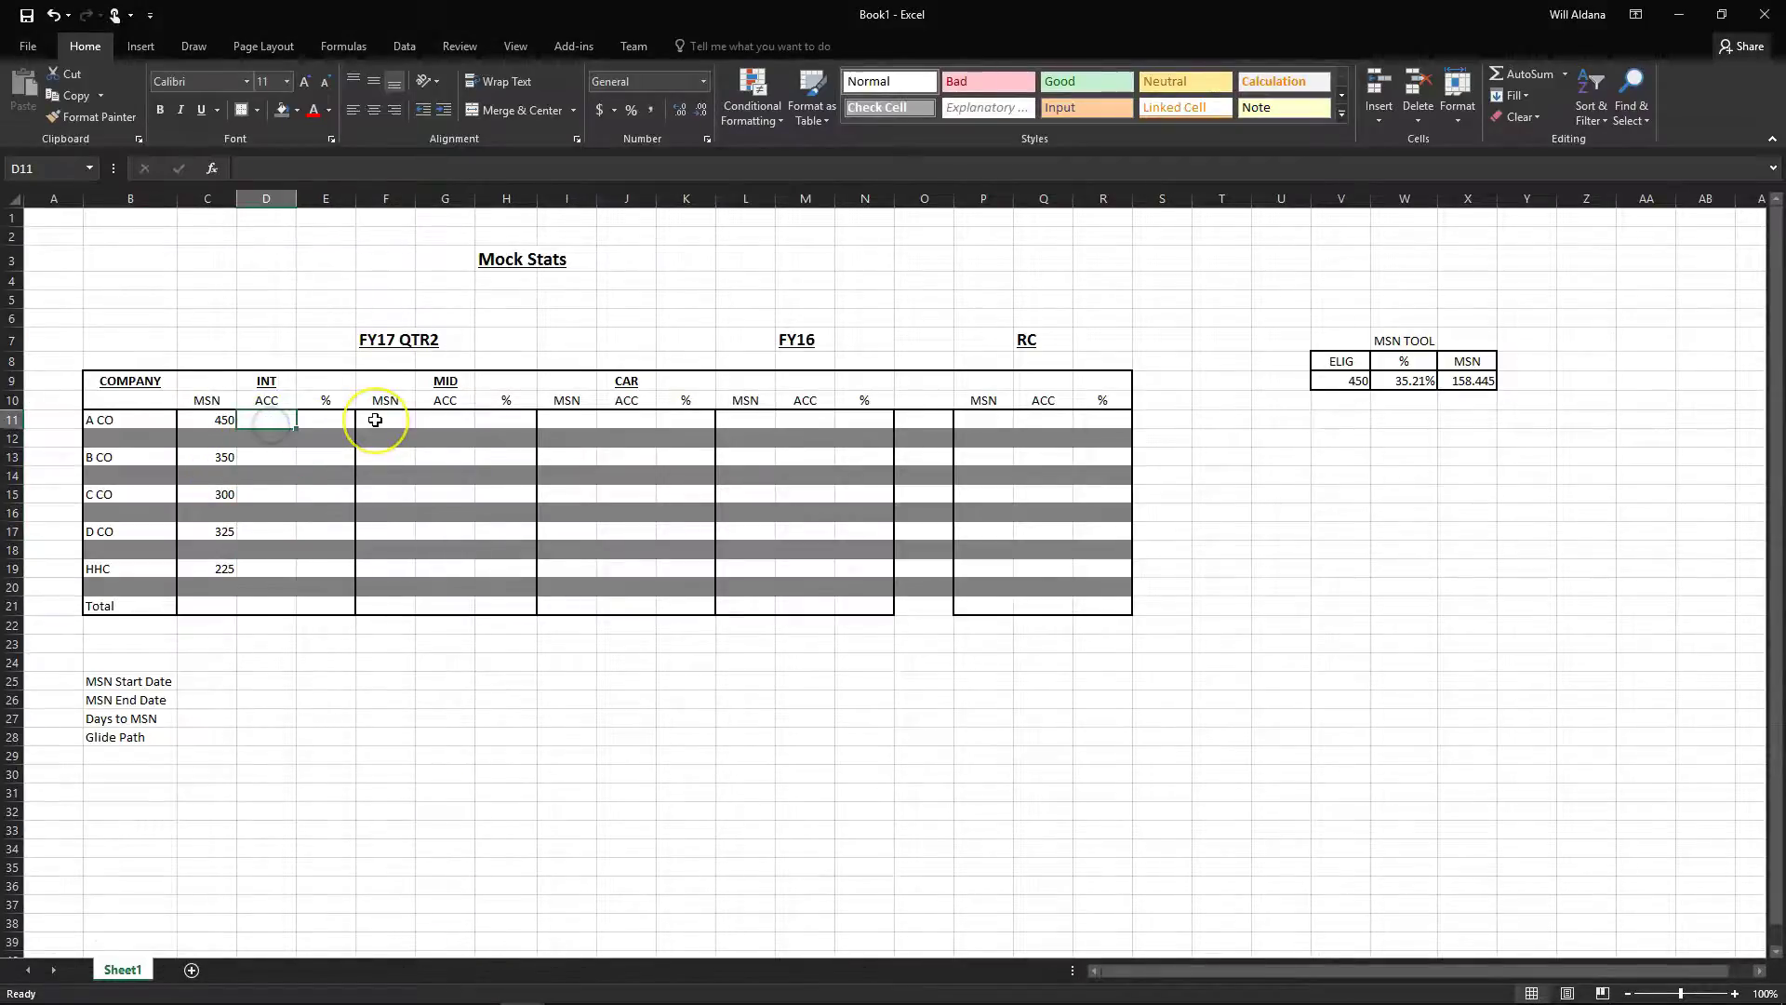
{"action": "type", "text": "128"}
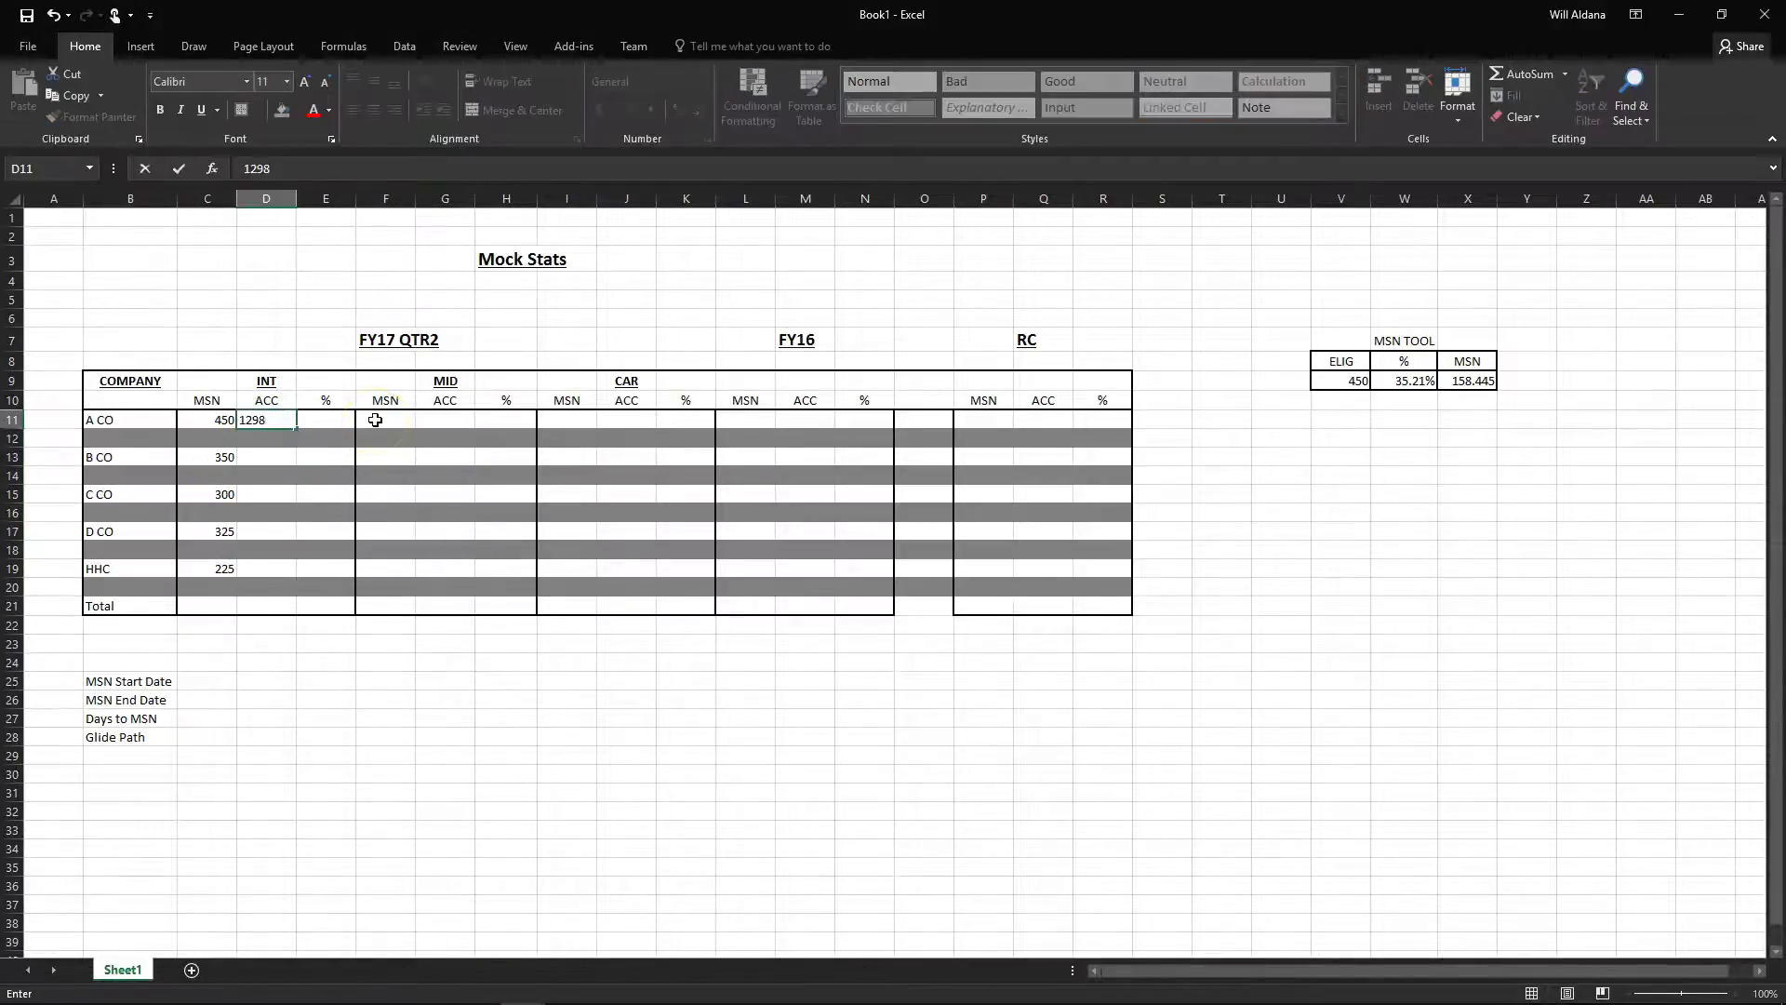
{"action": "left_click", "coordinate": [317, 454]}
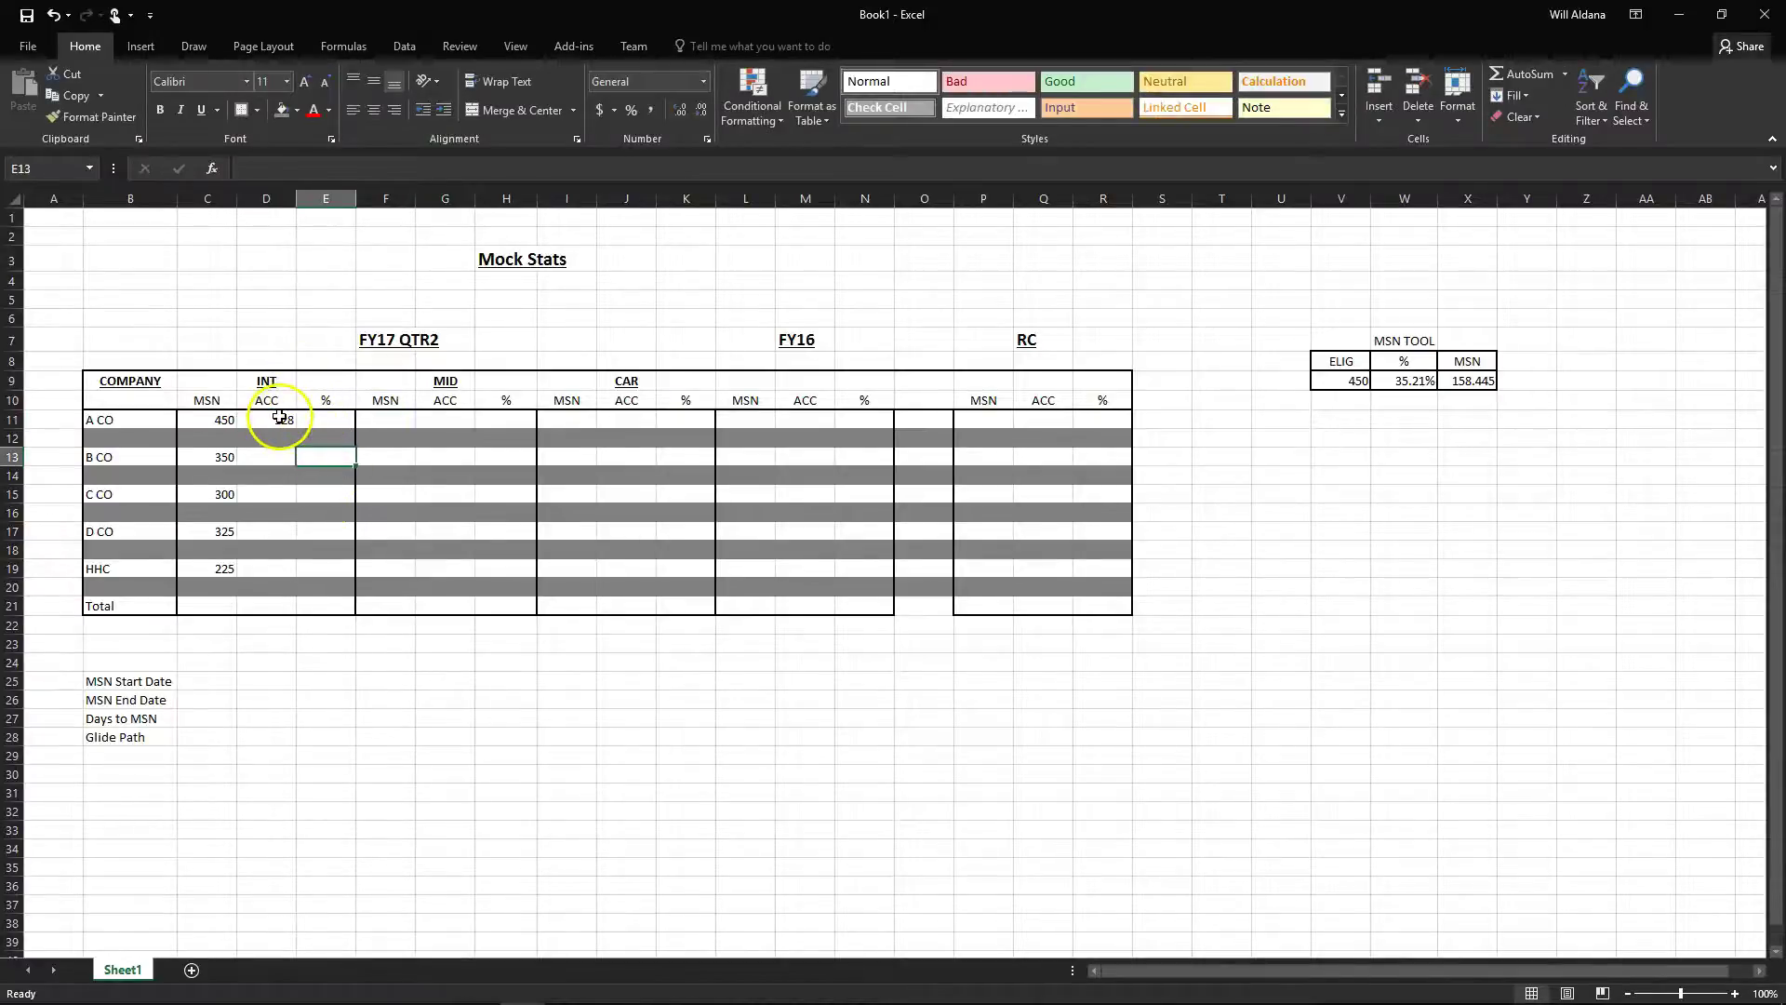
{"action": "left_click_drag", "start_coordinate": [212, 419], "coordinate": [1100, 600]}
{"action": "left_click", "coordinate": [377, 112]}
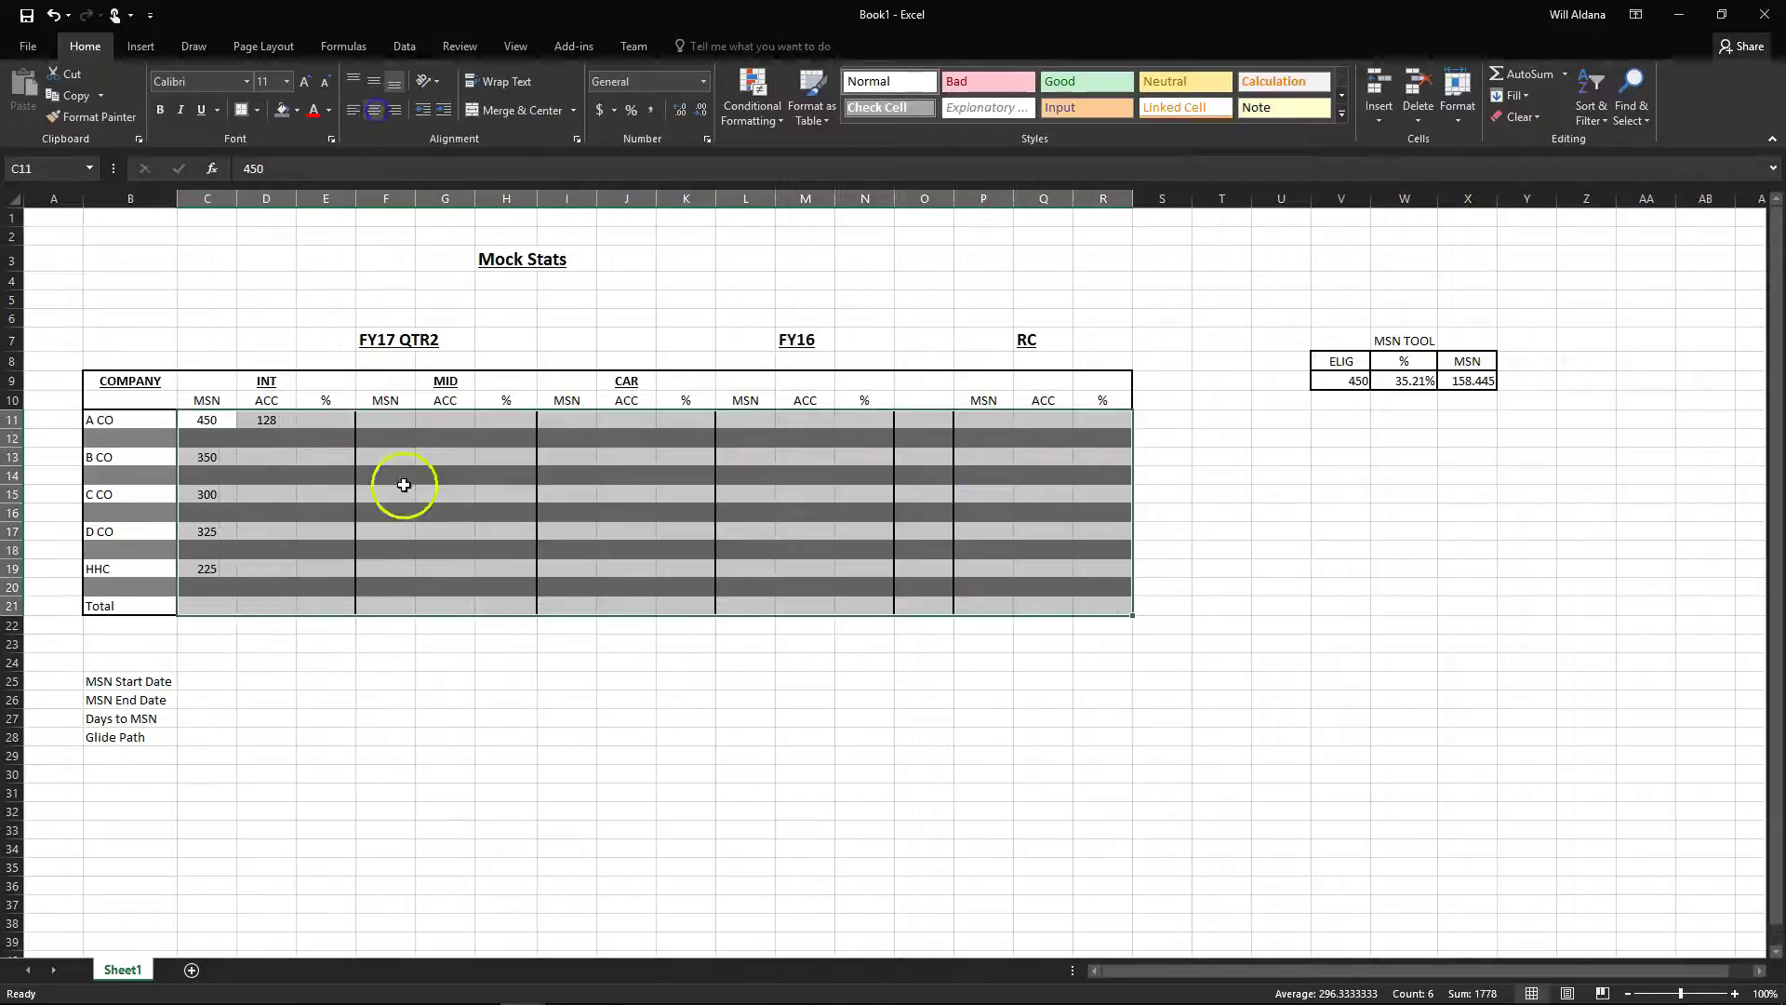
Fill the rest of the INT ACC column with 224 for B CO, 295 for C CO, 300 for D CO and 201 for HHC
{"action": "left_click", "coordinate": [267, 456]}
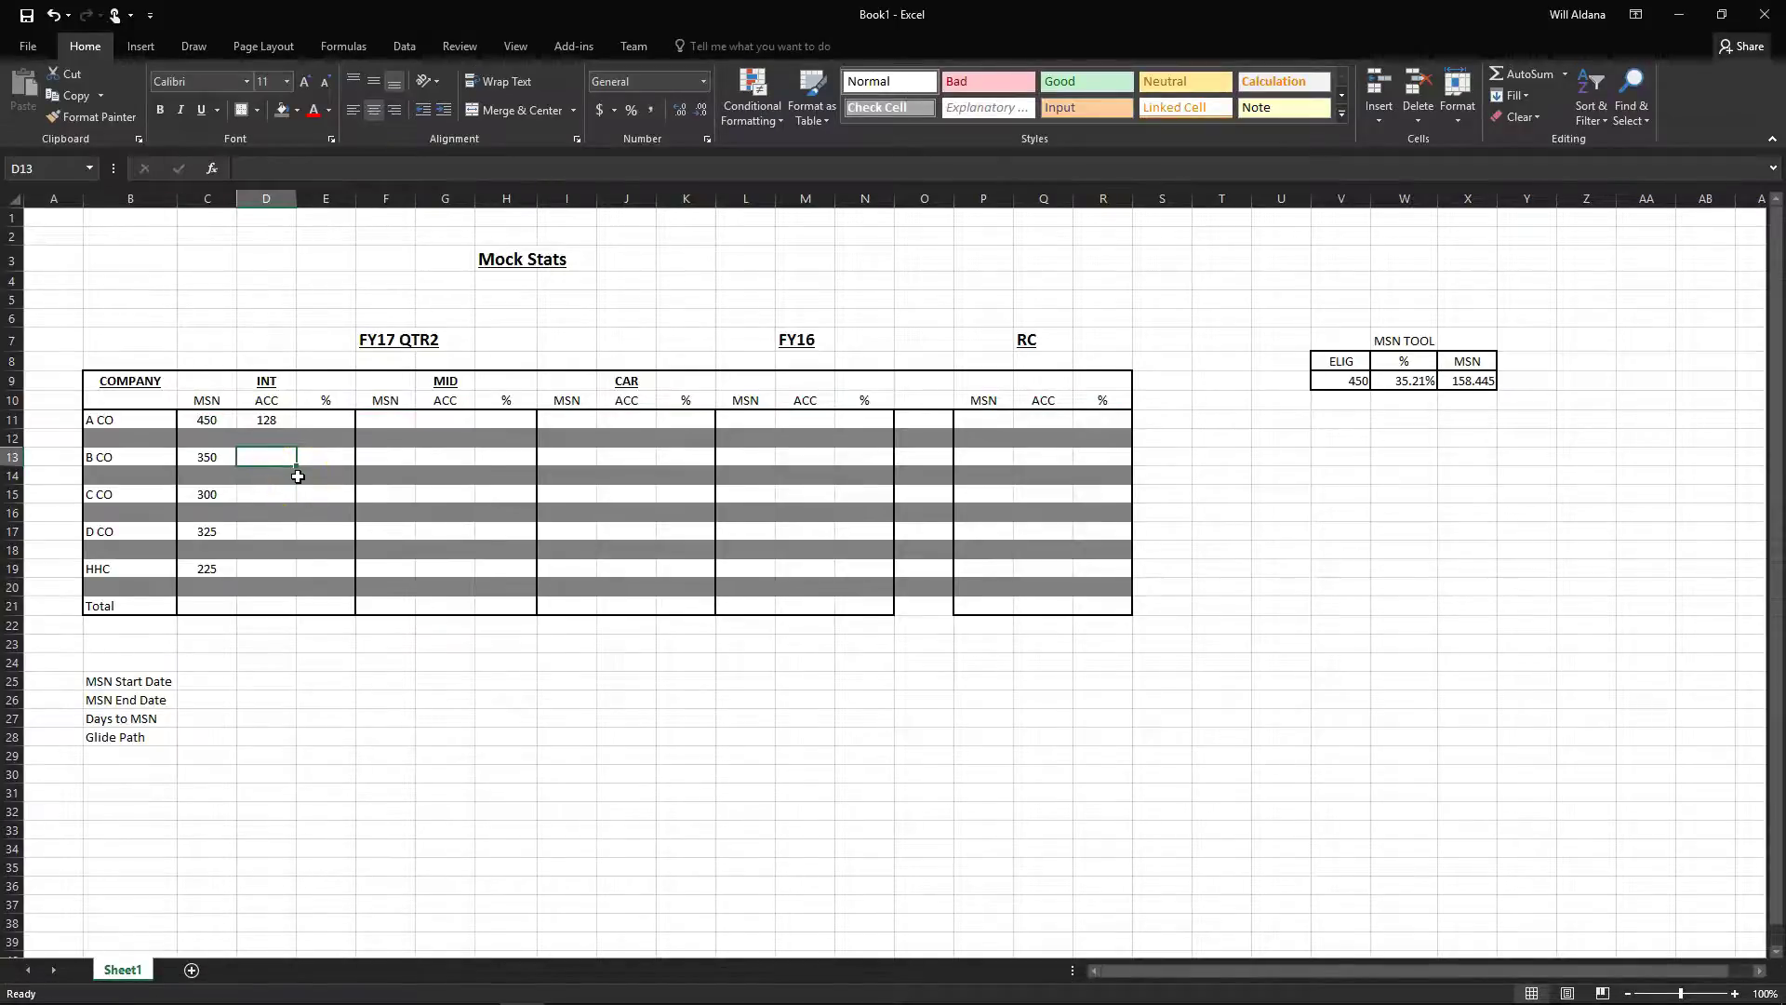
{"action": "type", "text": "224"}
{"action": "left_click", "coordinate": [276, 499]}
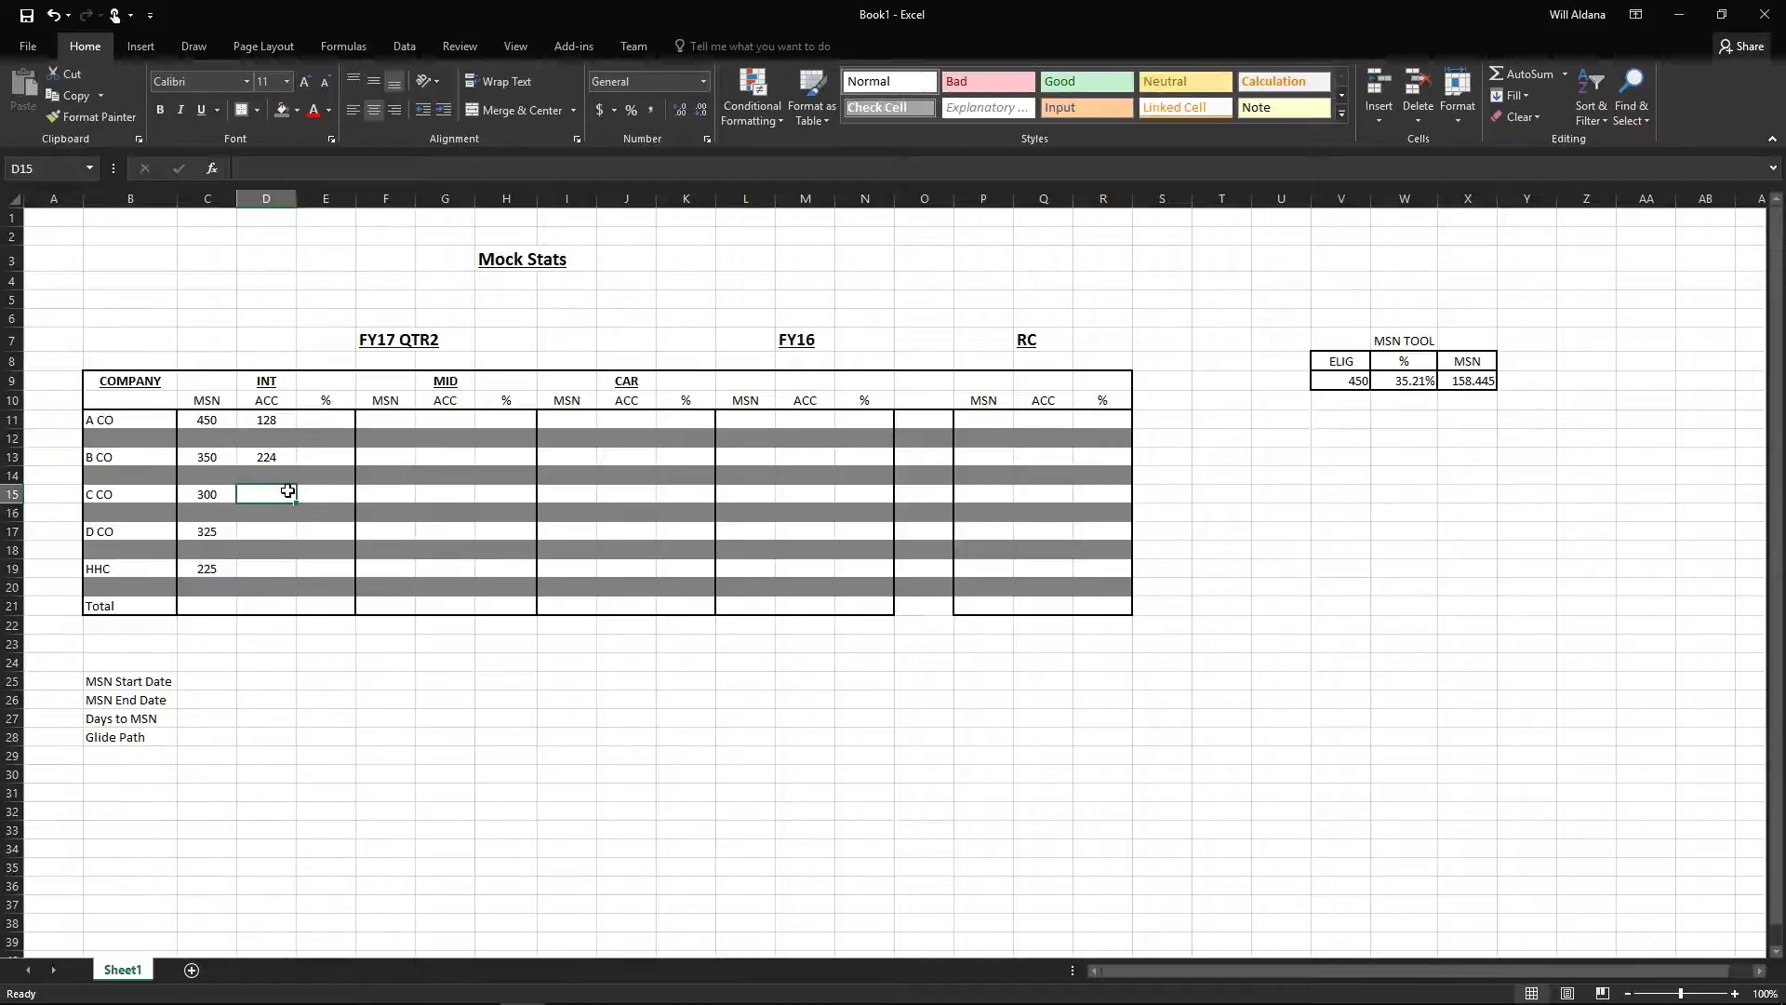
{"action": "type", "text": "295"}
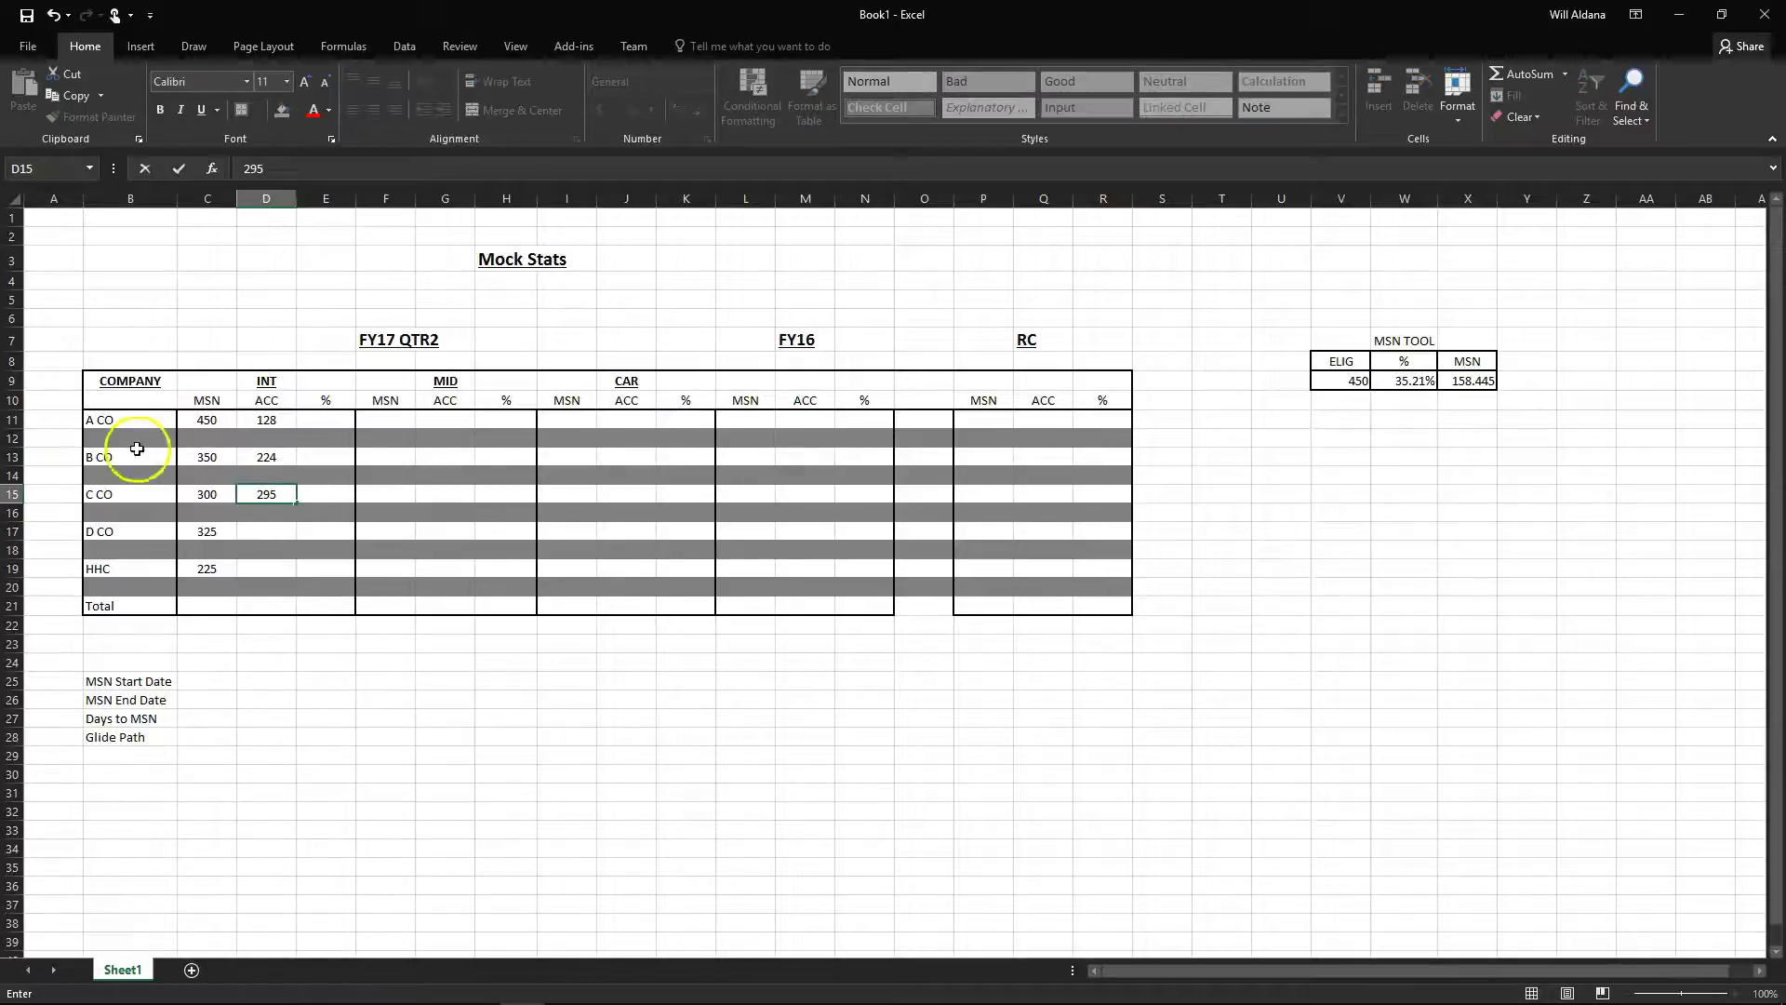
{"action": "left_click", "coordinate": [265, 531]}
{"action": "type", "text": "300"}
{"action": "left_click", "coordinate": [276, 569]}
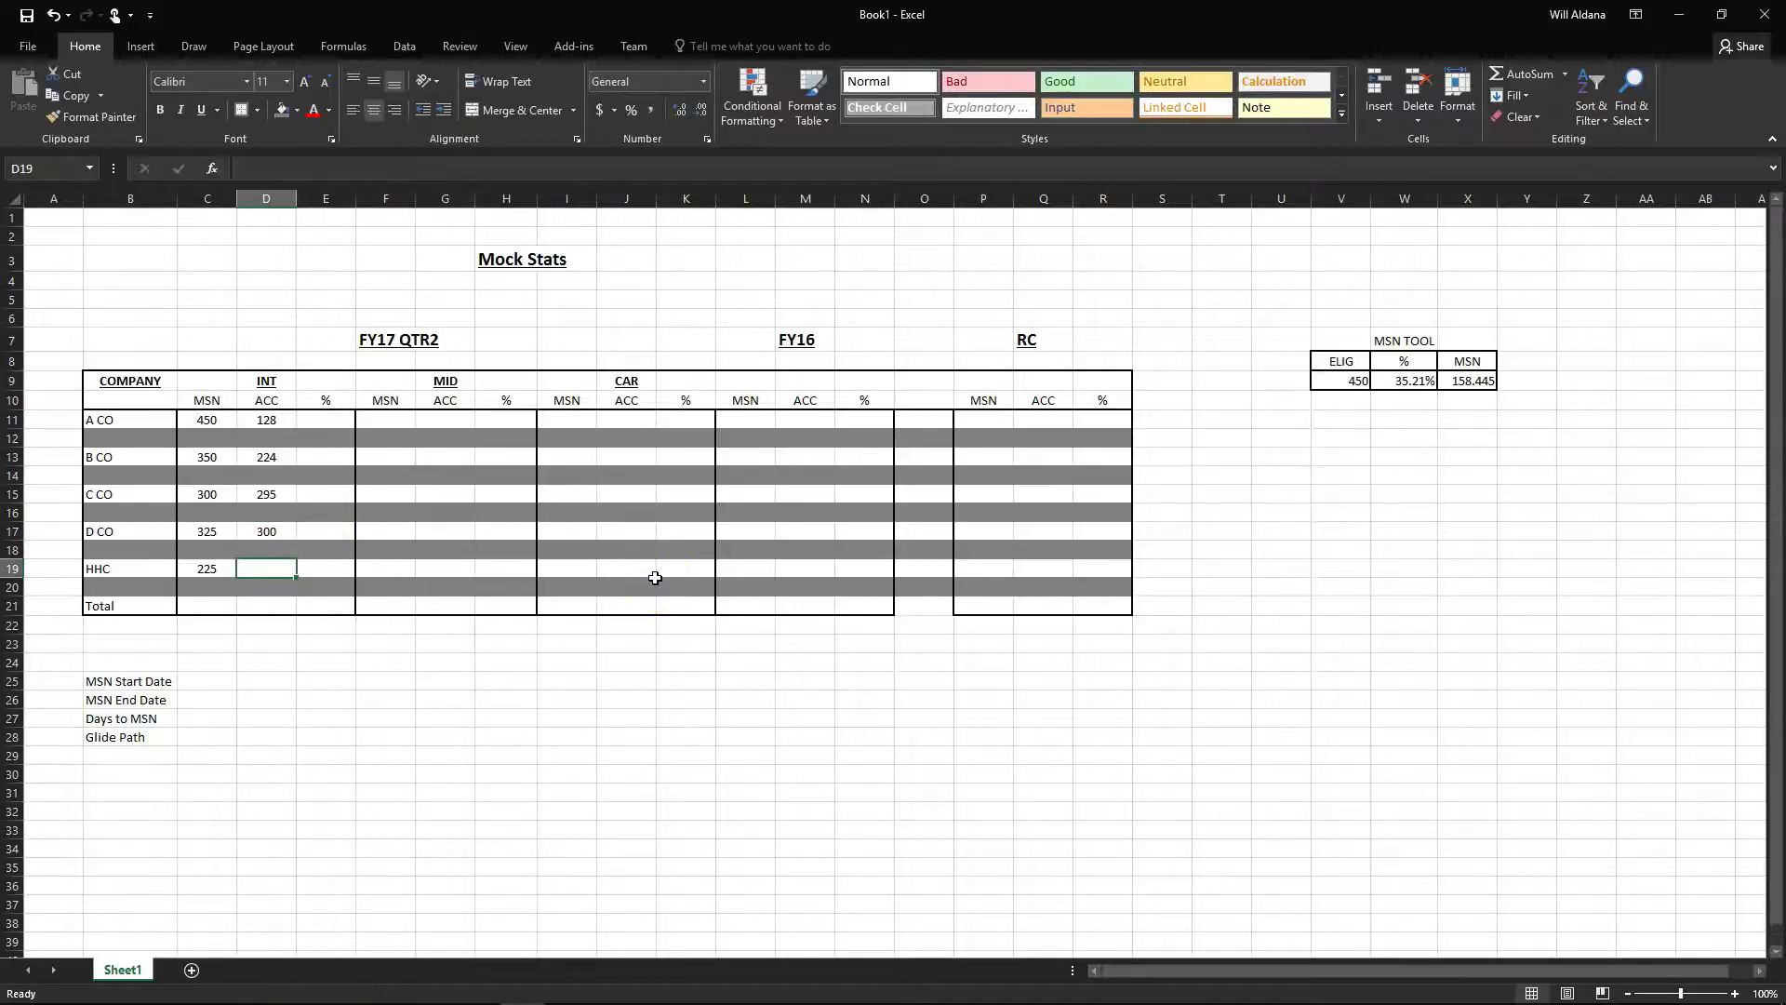
{"action": "type", "text": "201"}
{"action": "left_click", "coordinate": [284, 600]}
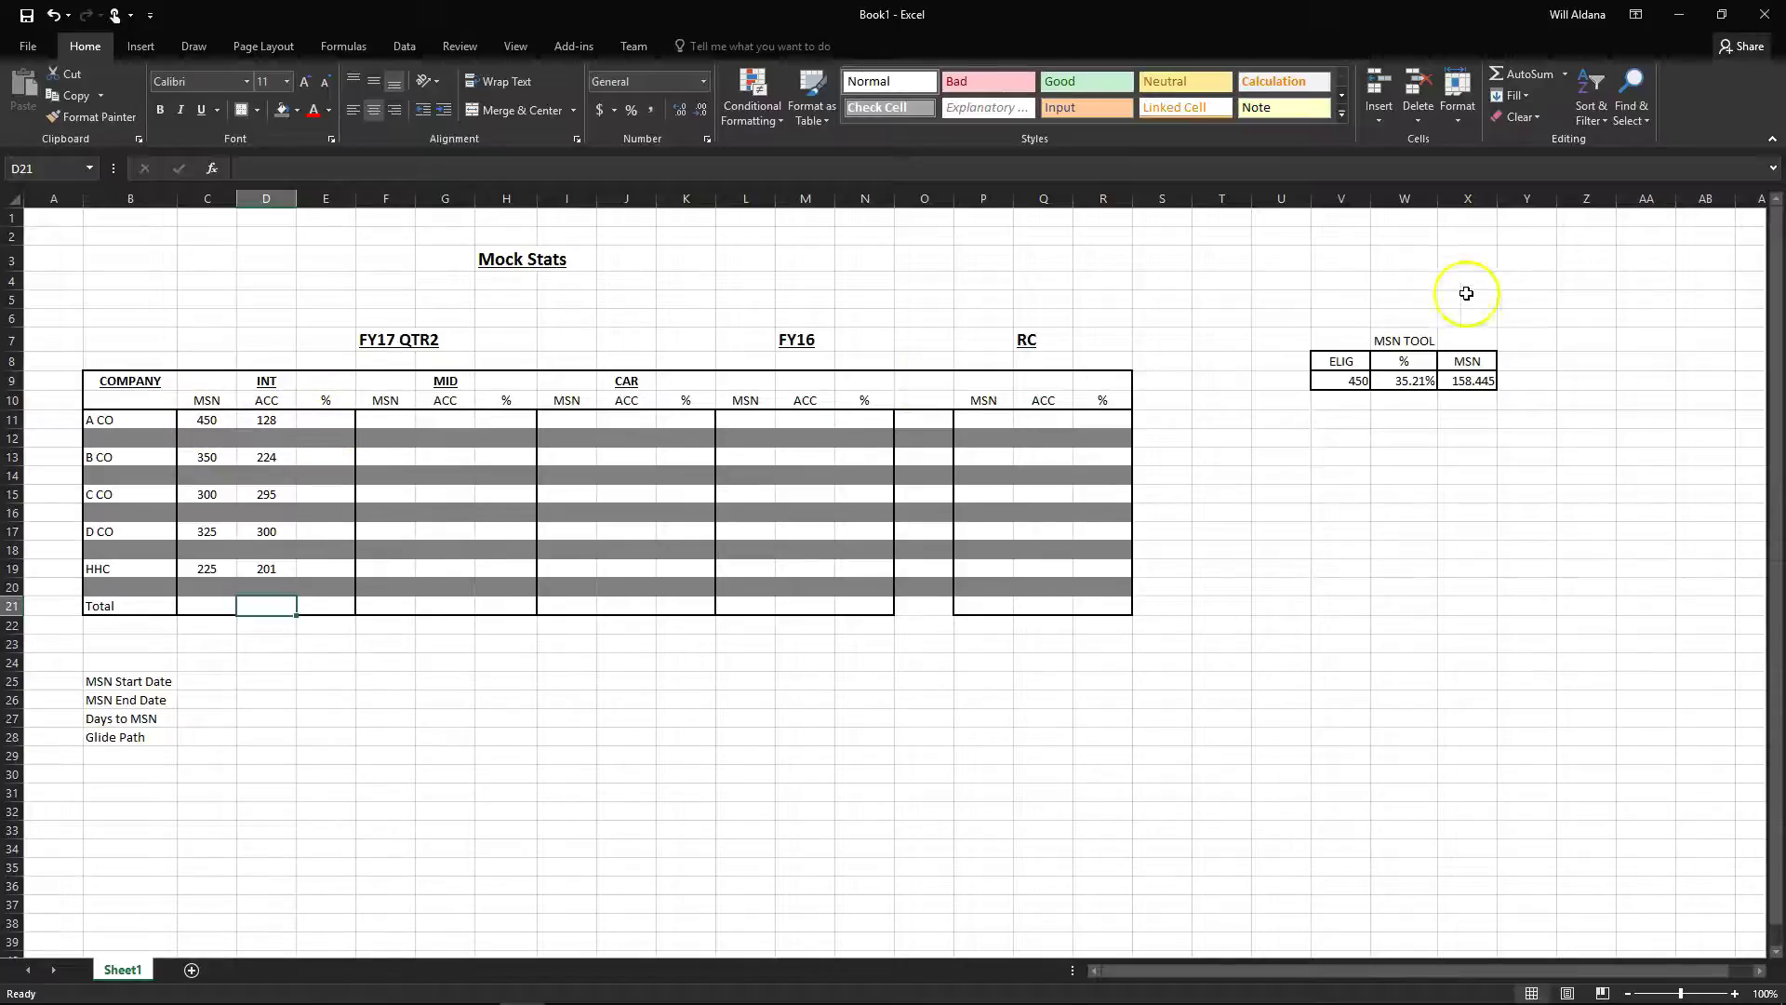
Apply the Percentage number format to all five % columns (E, H, K, N and R) from the A CO row to Total
{"action": "left_click", "coordinate": [338, 420]}
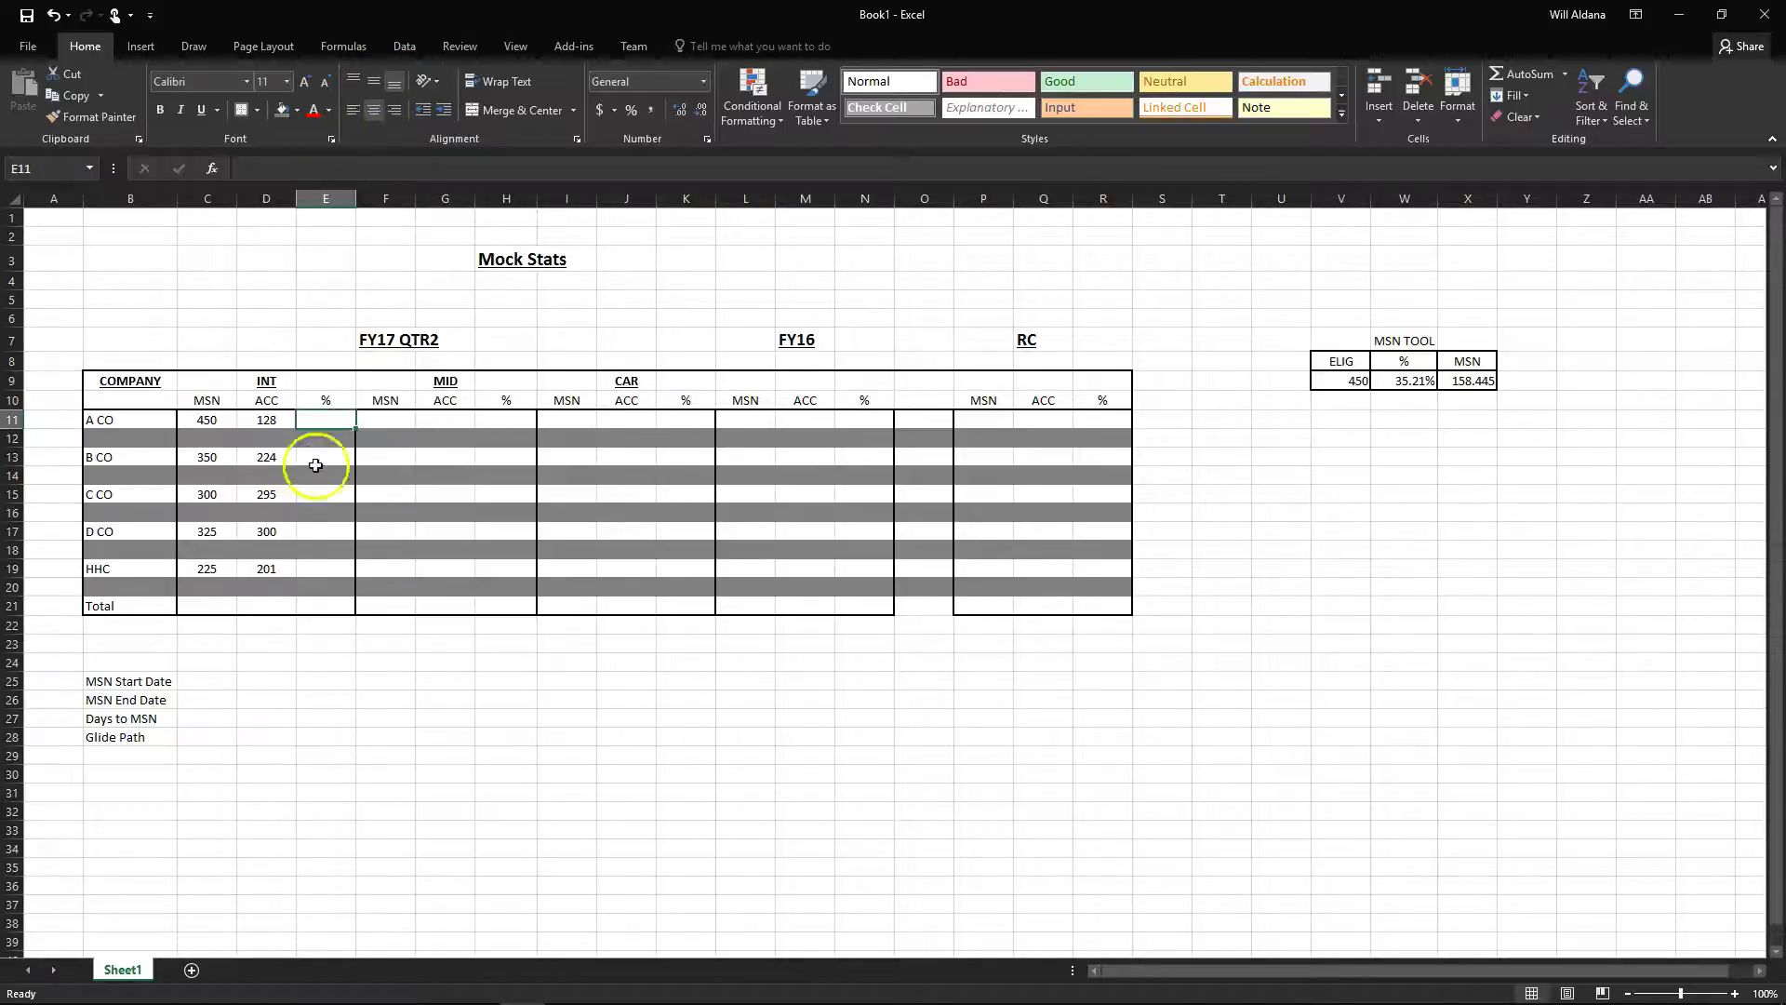
{"action": "left_click_drag", "start_coordinate": [335, 605], "coordinate": [341, 423]}
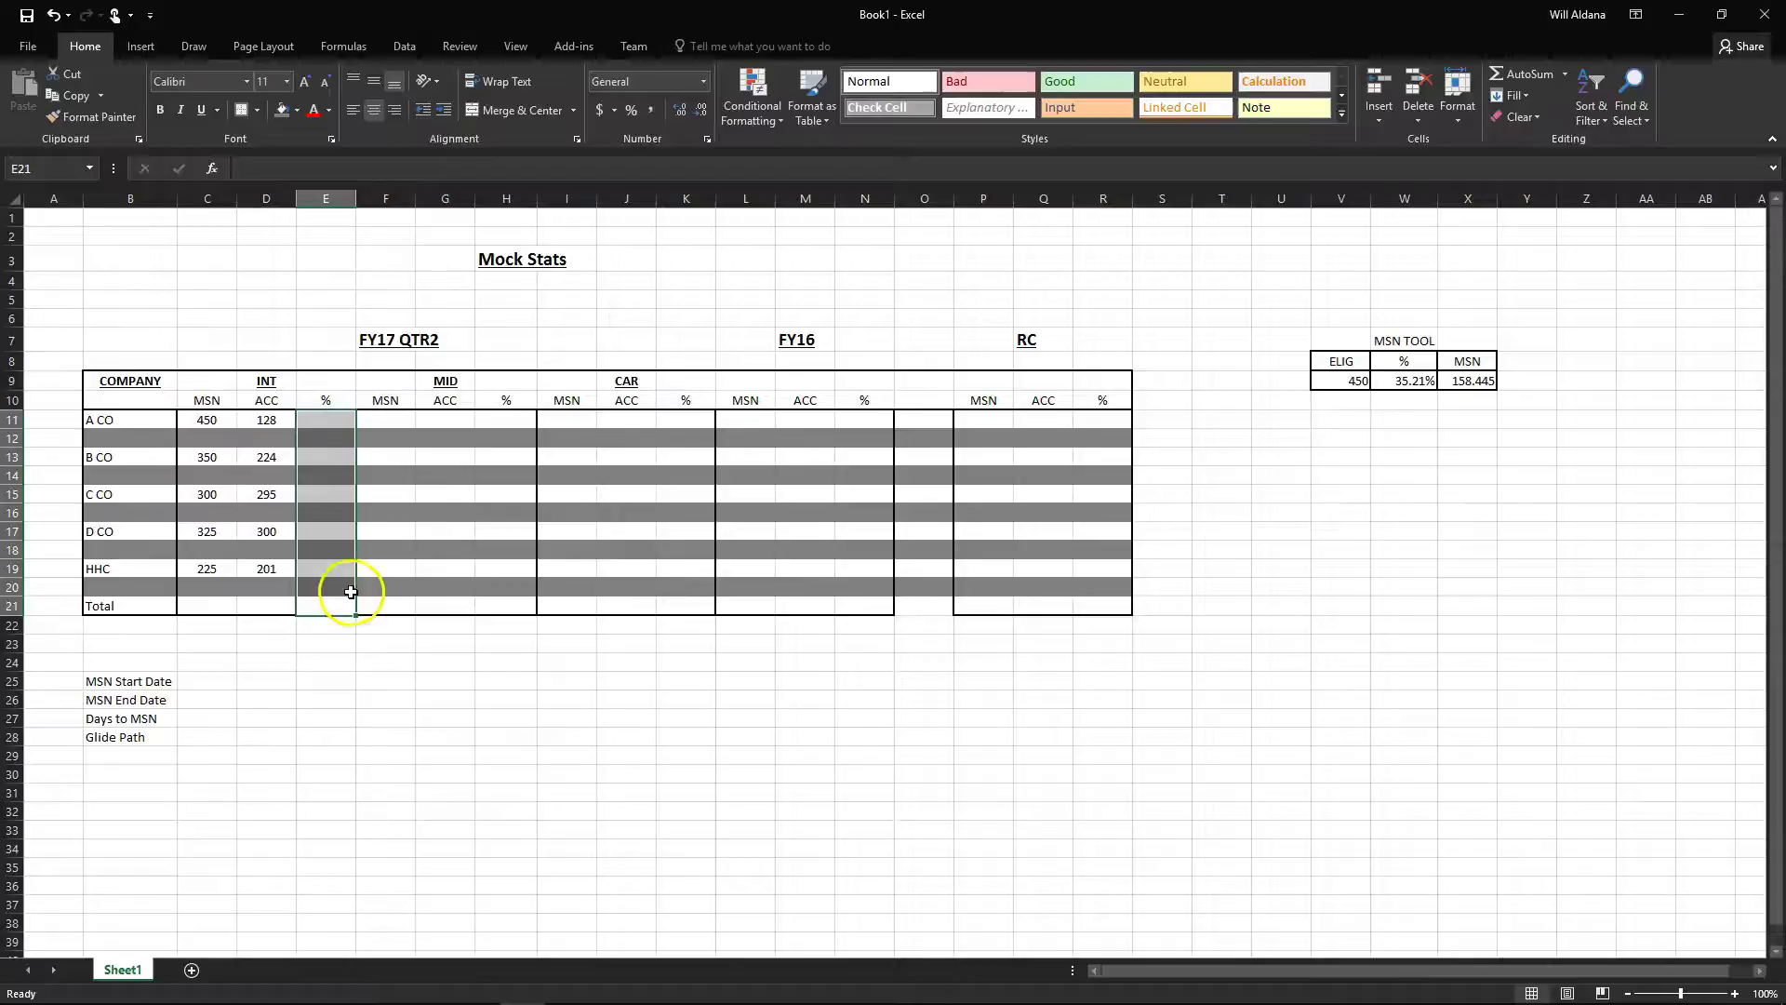
{"action": "left_click_drag", "start_coordinate": [513, 423], "coordinate": [504, 586]}
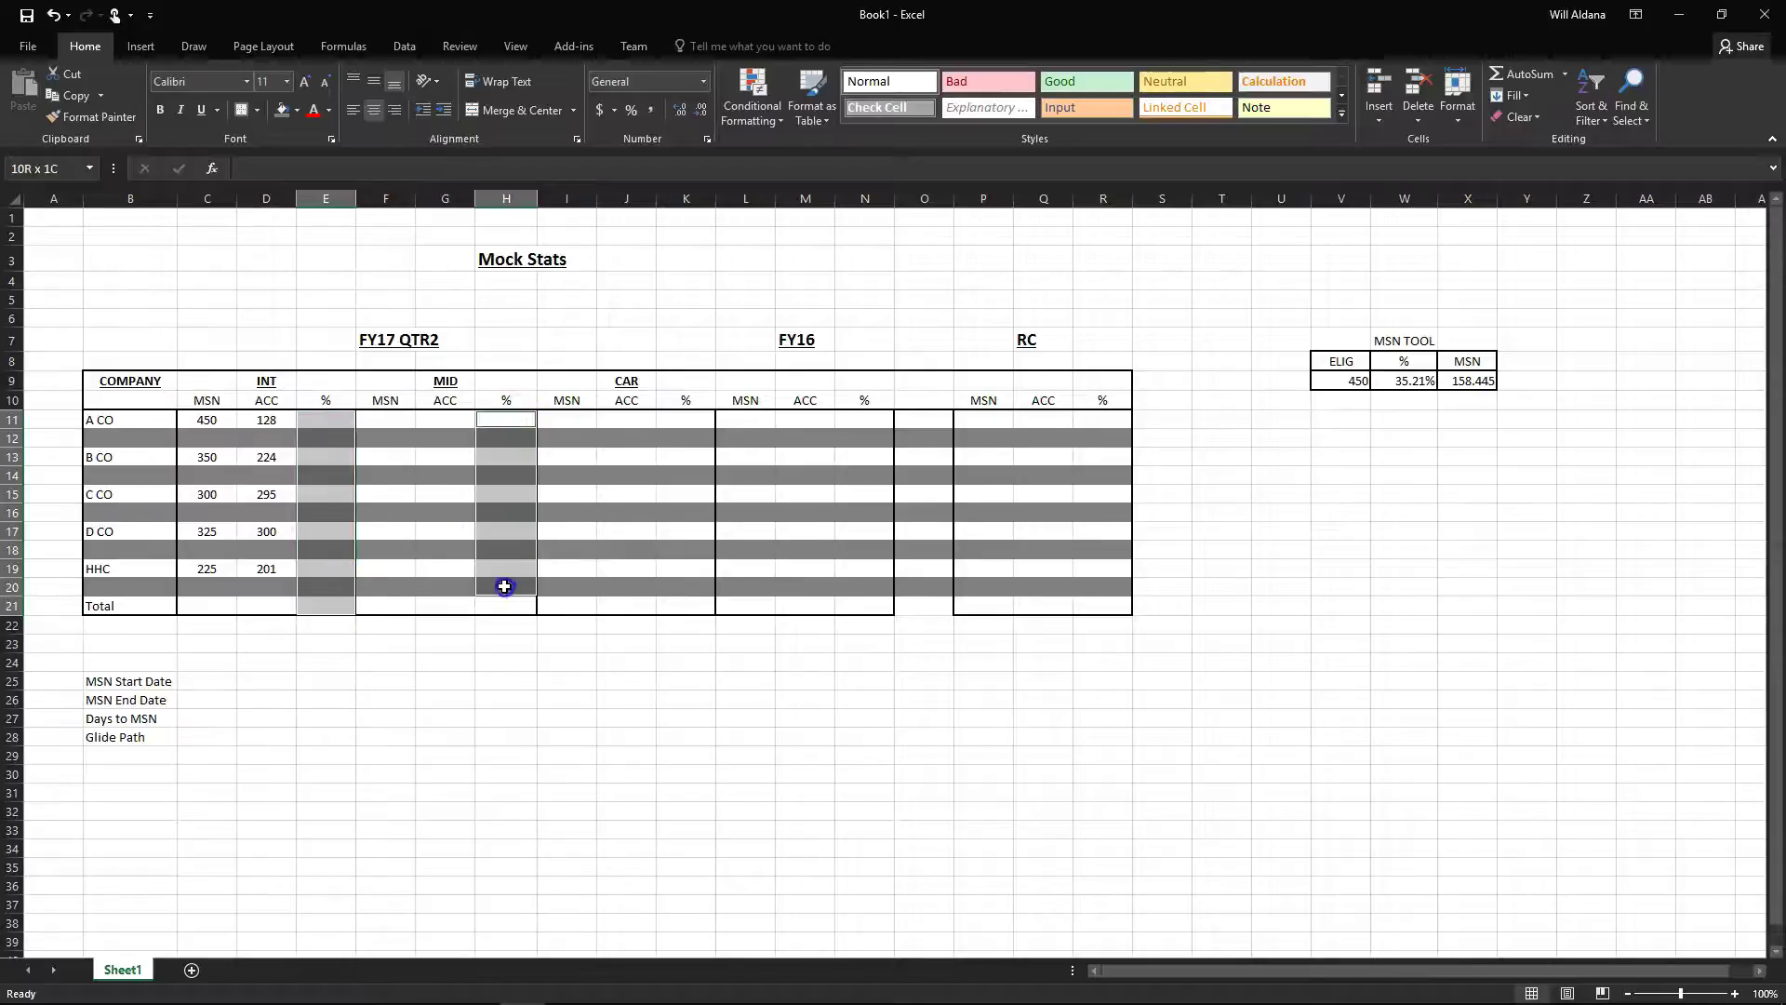
{"action": "left_click_drag", "start_coordinate": [688, 421], "coordinate": [707, 604]}
{"action": "left_click_drag", "start_coordinate": [856, 418], "coordinate": [877, 590]}
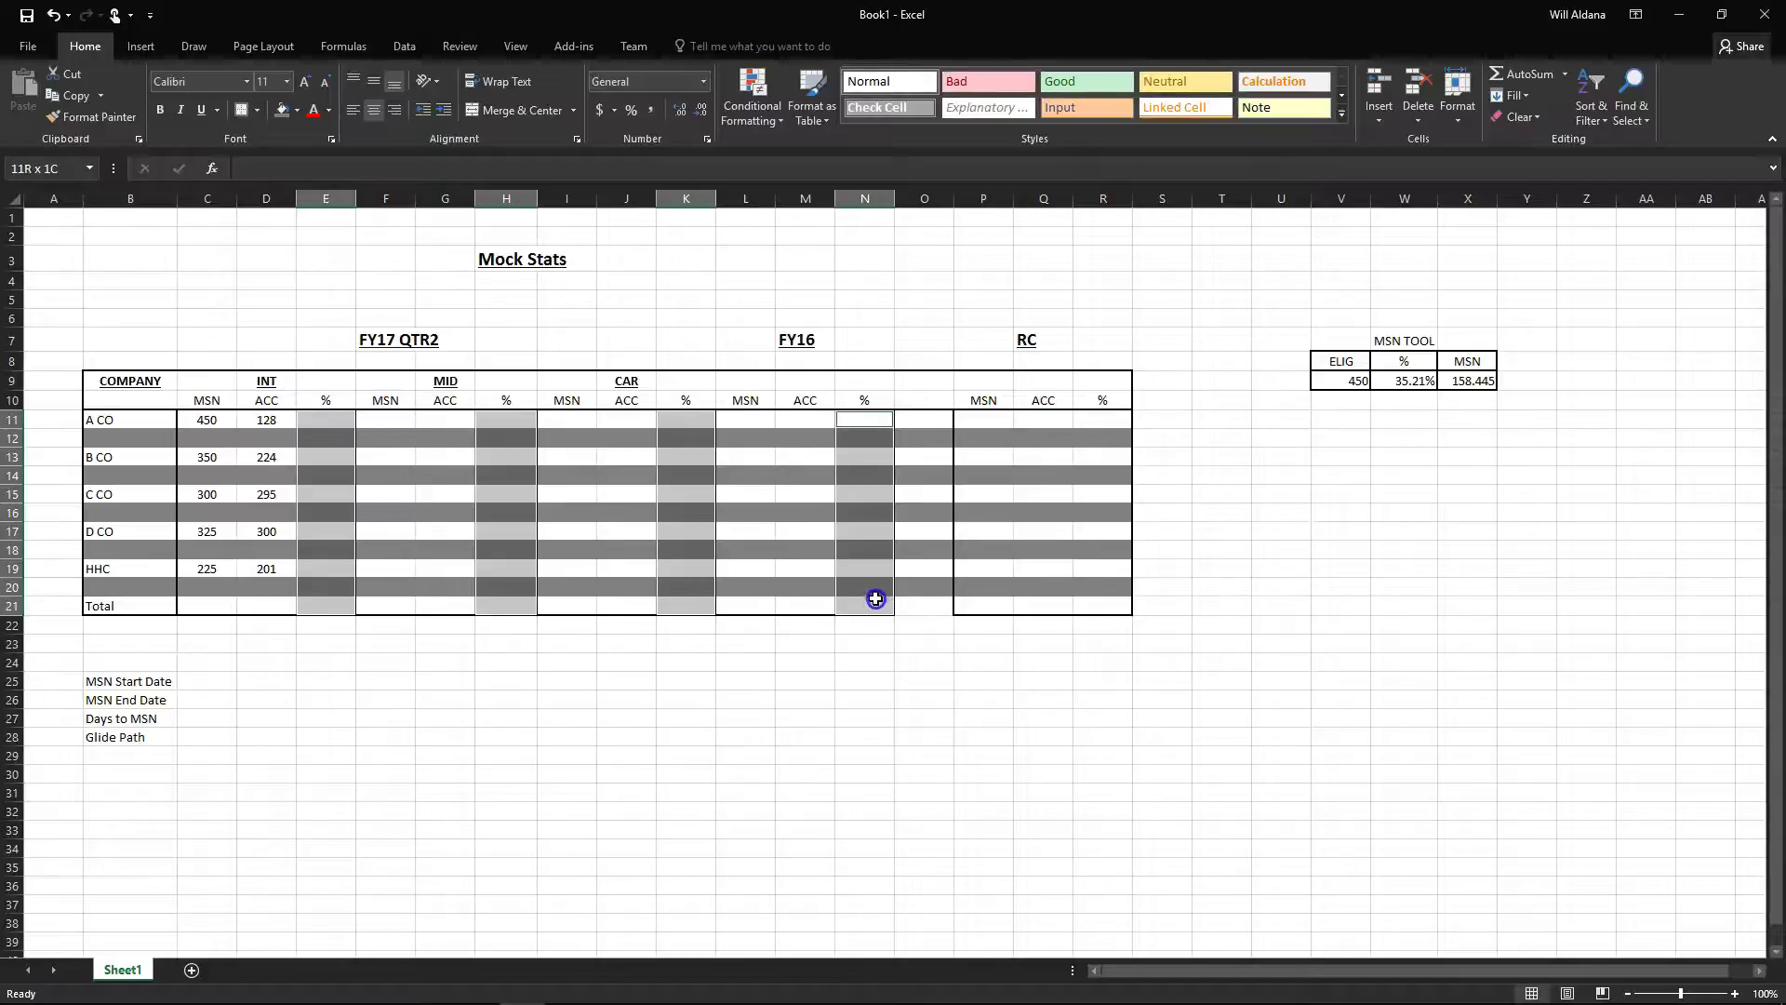
{"action": "left_click_drag", "start_coordinate": [1112, 420], "coordinate": [1116, 596]}
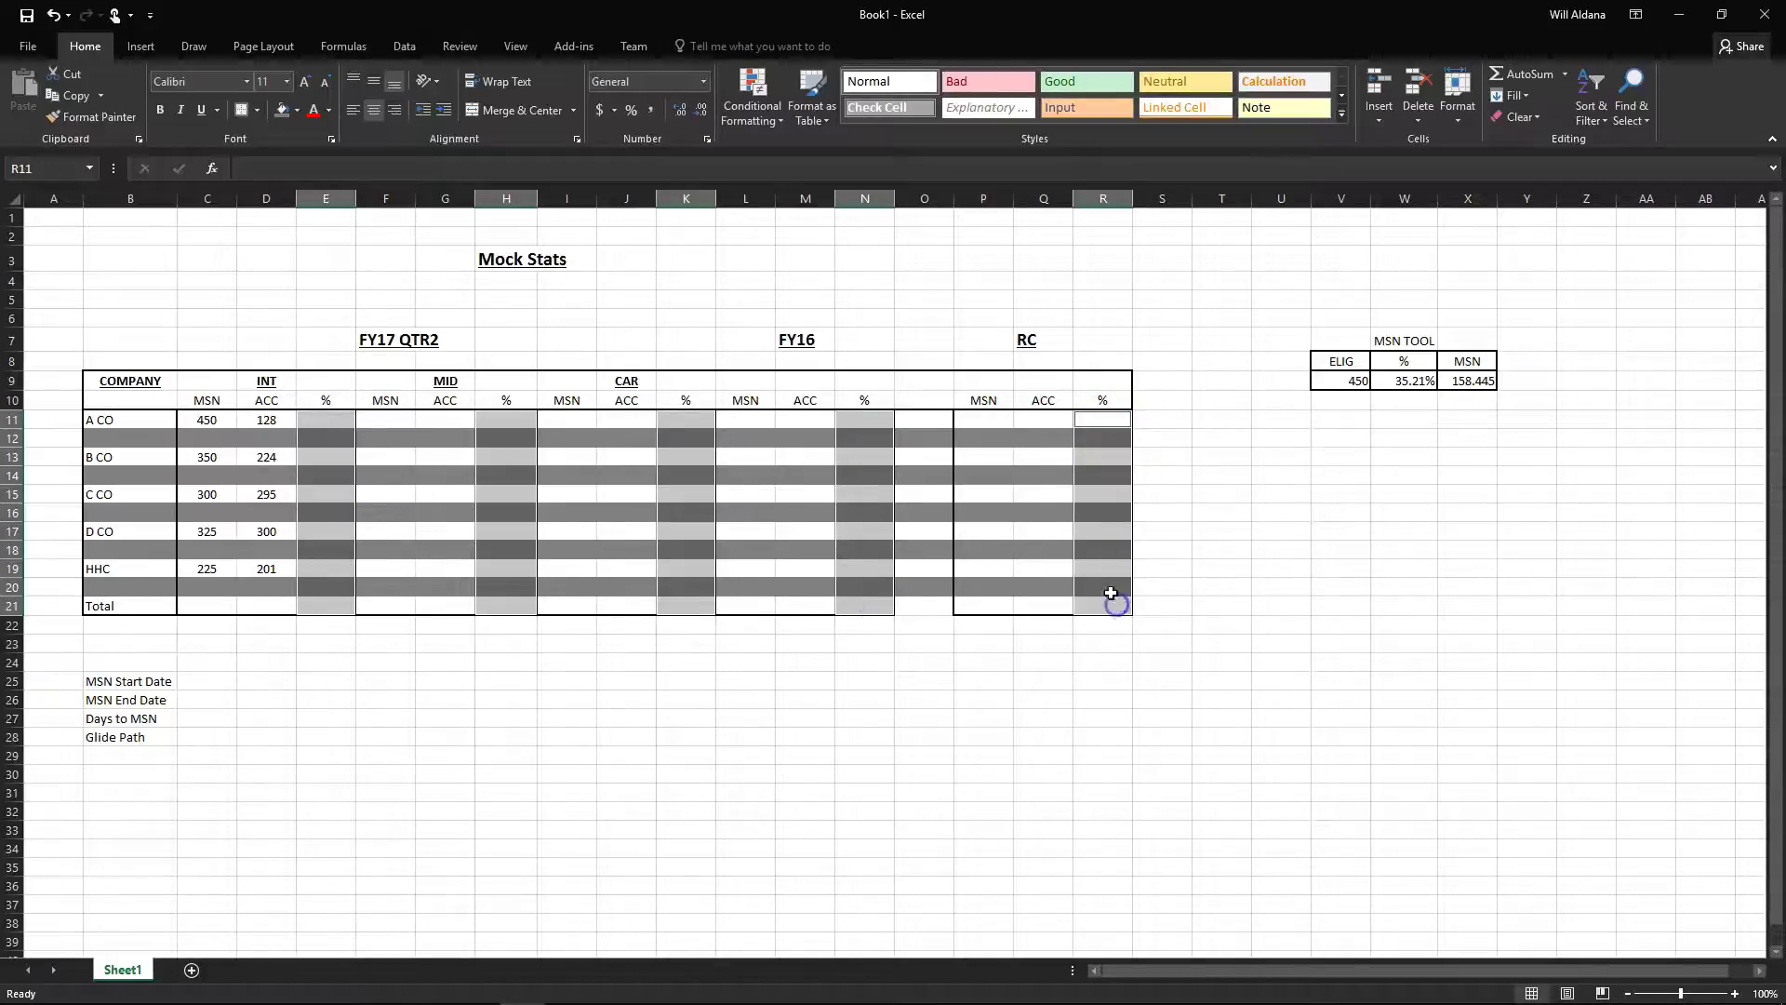
{"action": "left_click", "coordinate": [710, 81]}
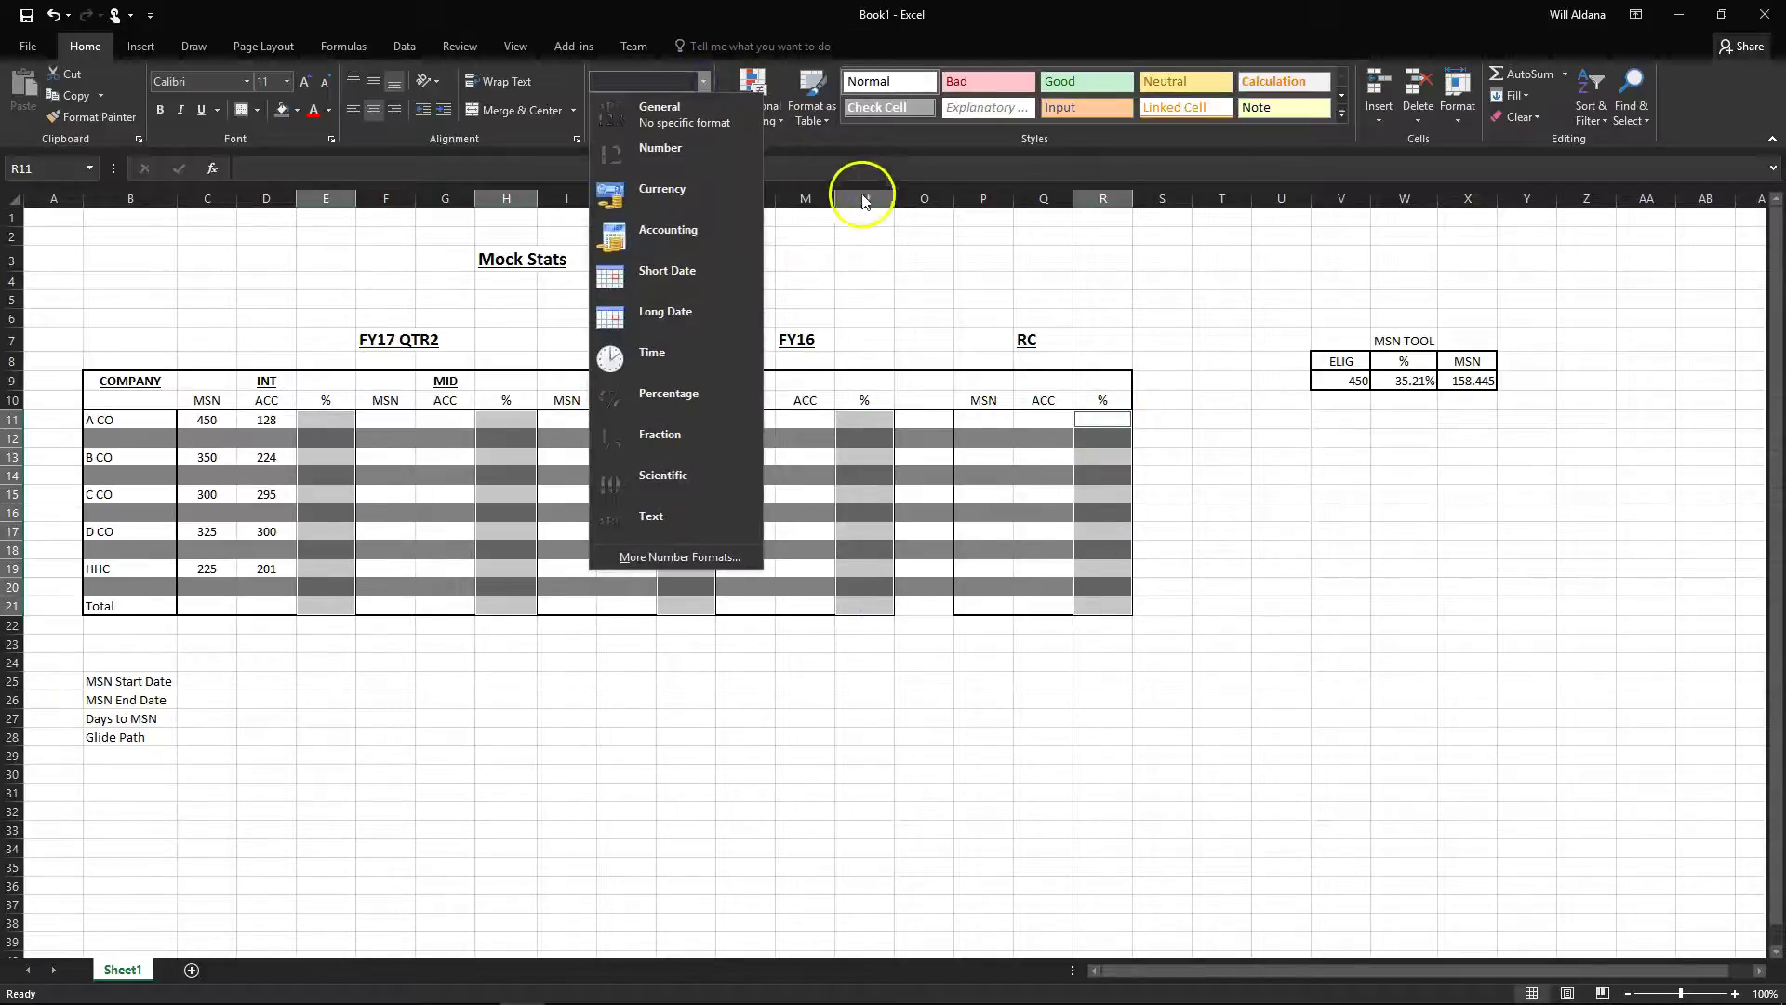
{"action": "left_click", "coordinate": [710, 392]}
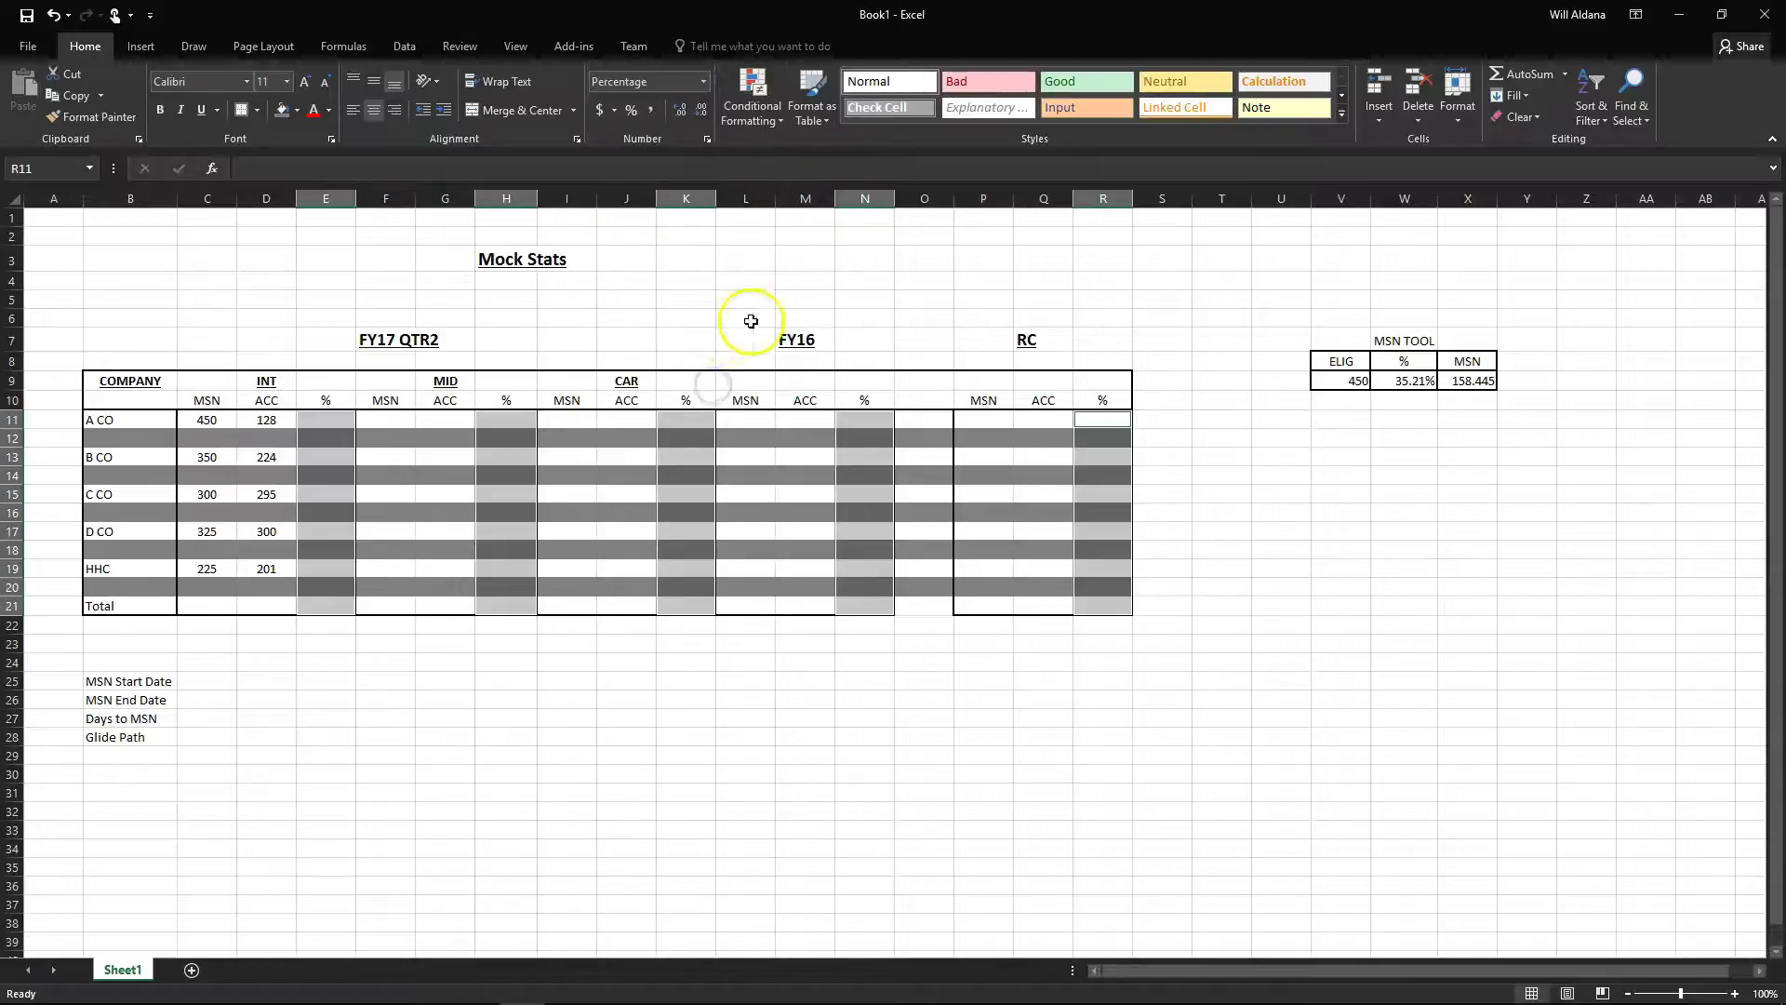
{"action": "left_click_drag", "start_coordinate": [400, 568], "coordinate": [417, 564]}
Set A CO's INT % cell, E11, to the Percentage format with 0 decimal places
{"action": "left_click", "coordinate": [325, 420]}
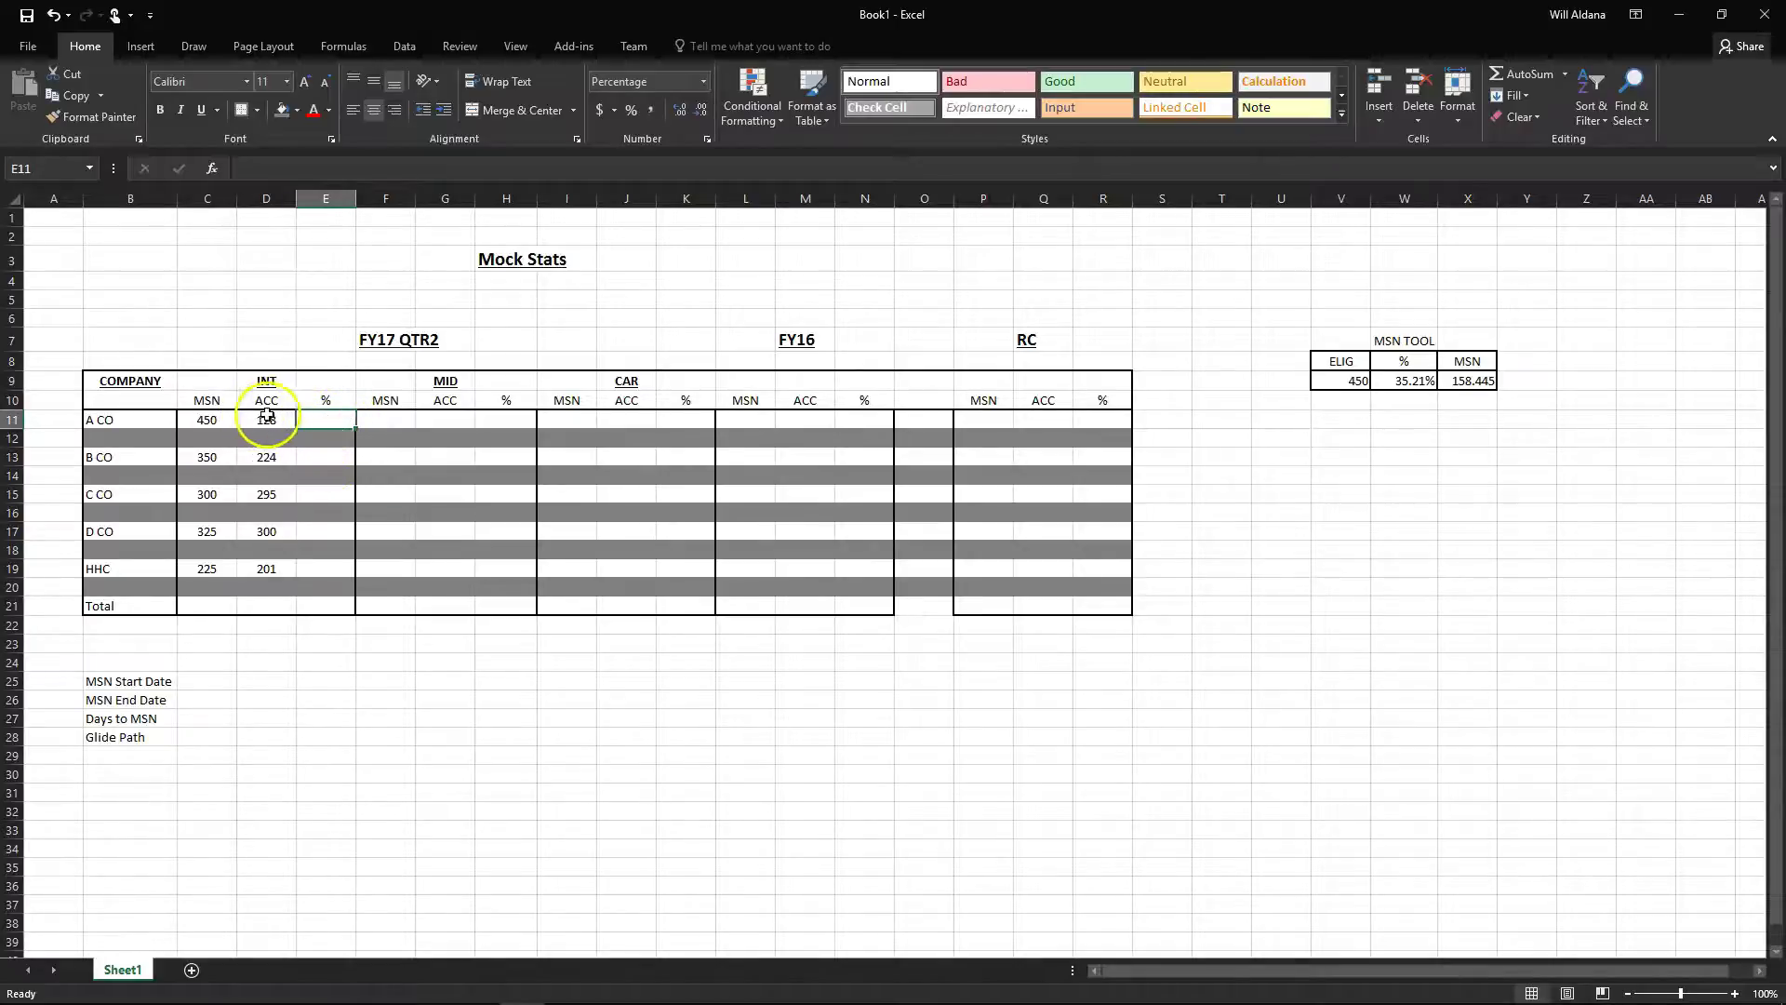
{"action": "left_click", "coordinate": [704, 82]}
{"action": "left_click", "coordinate": [706, 80]}
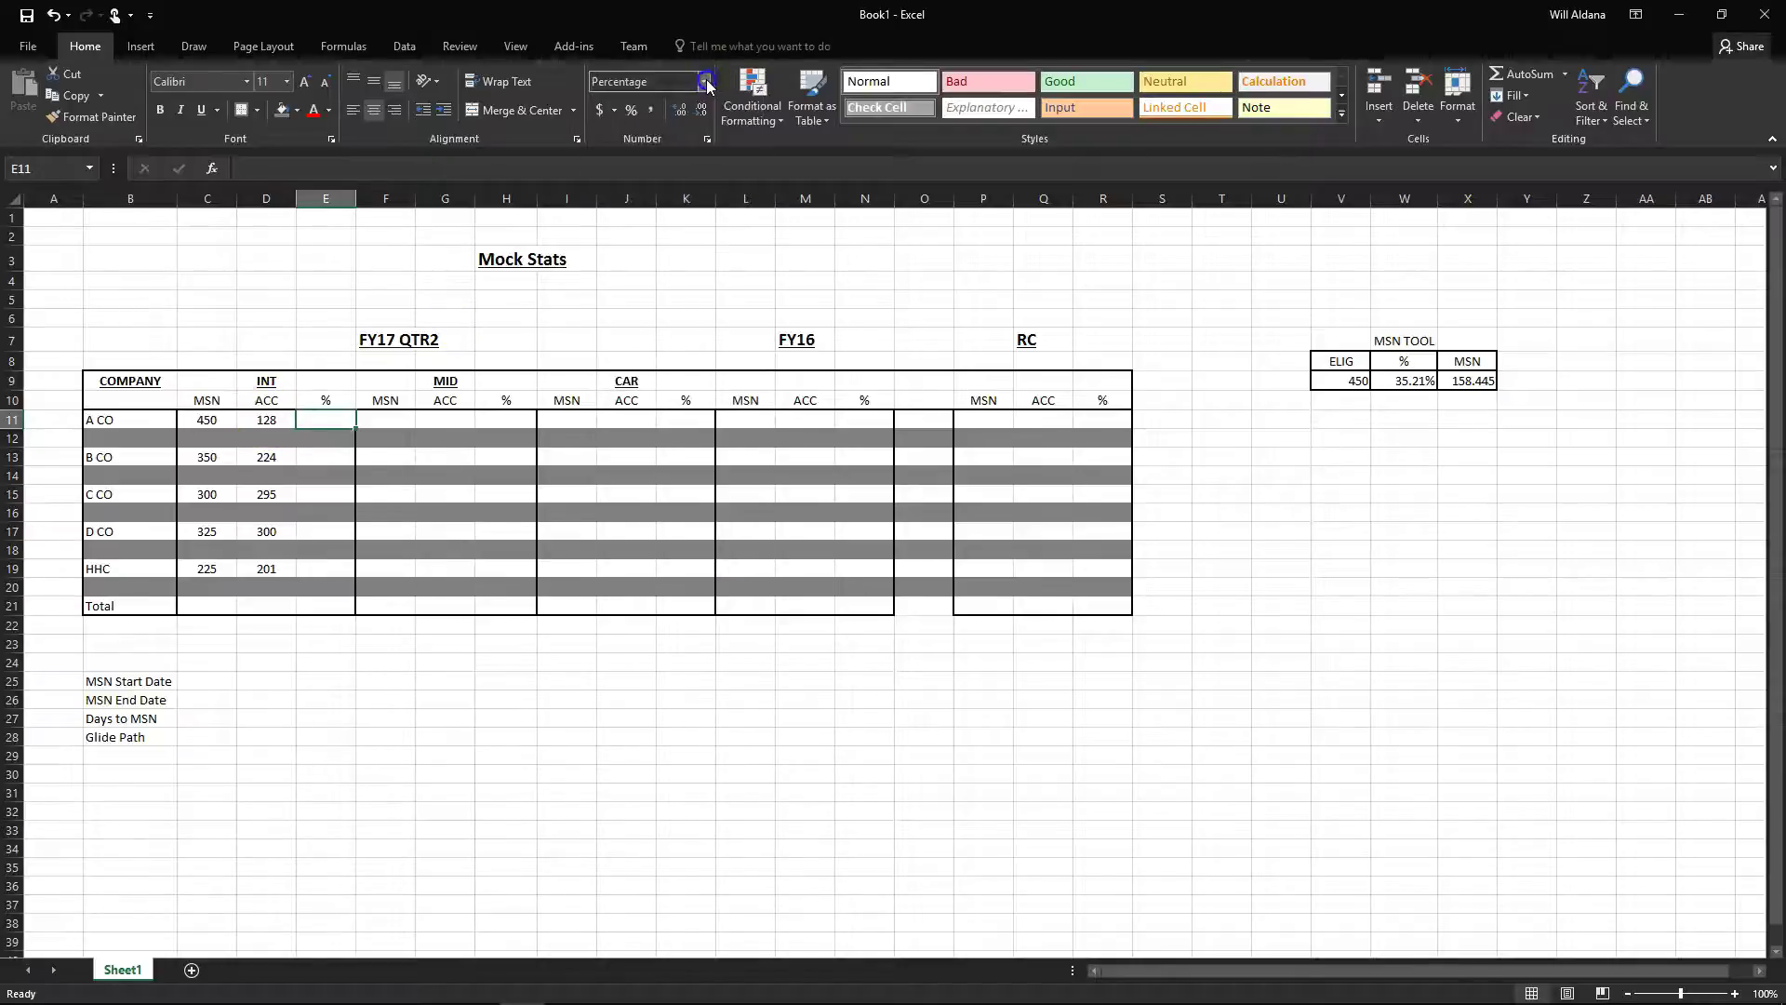
{"action": "left_click", "coordinate": [706, 80]}
{"action": "left_click", "coordinate": [645, 558]}
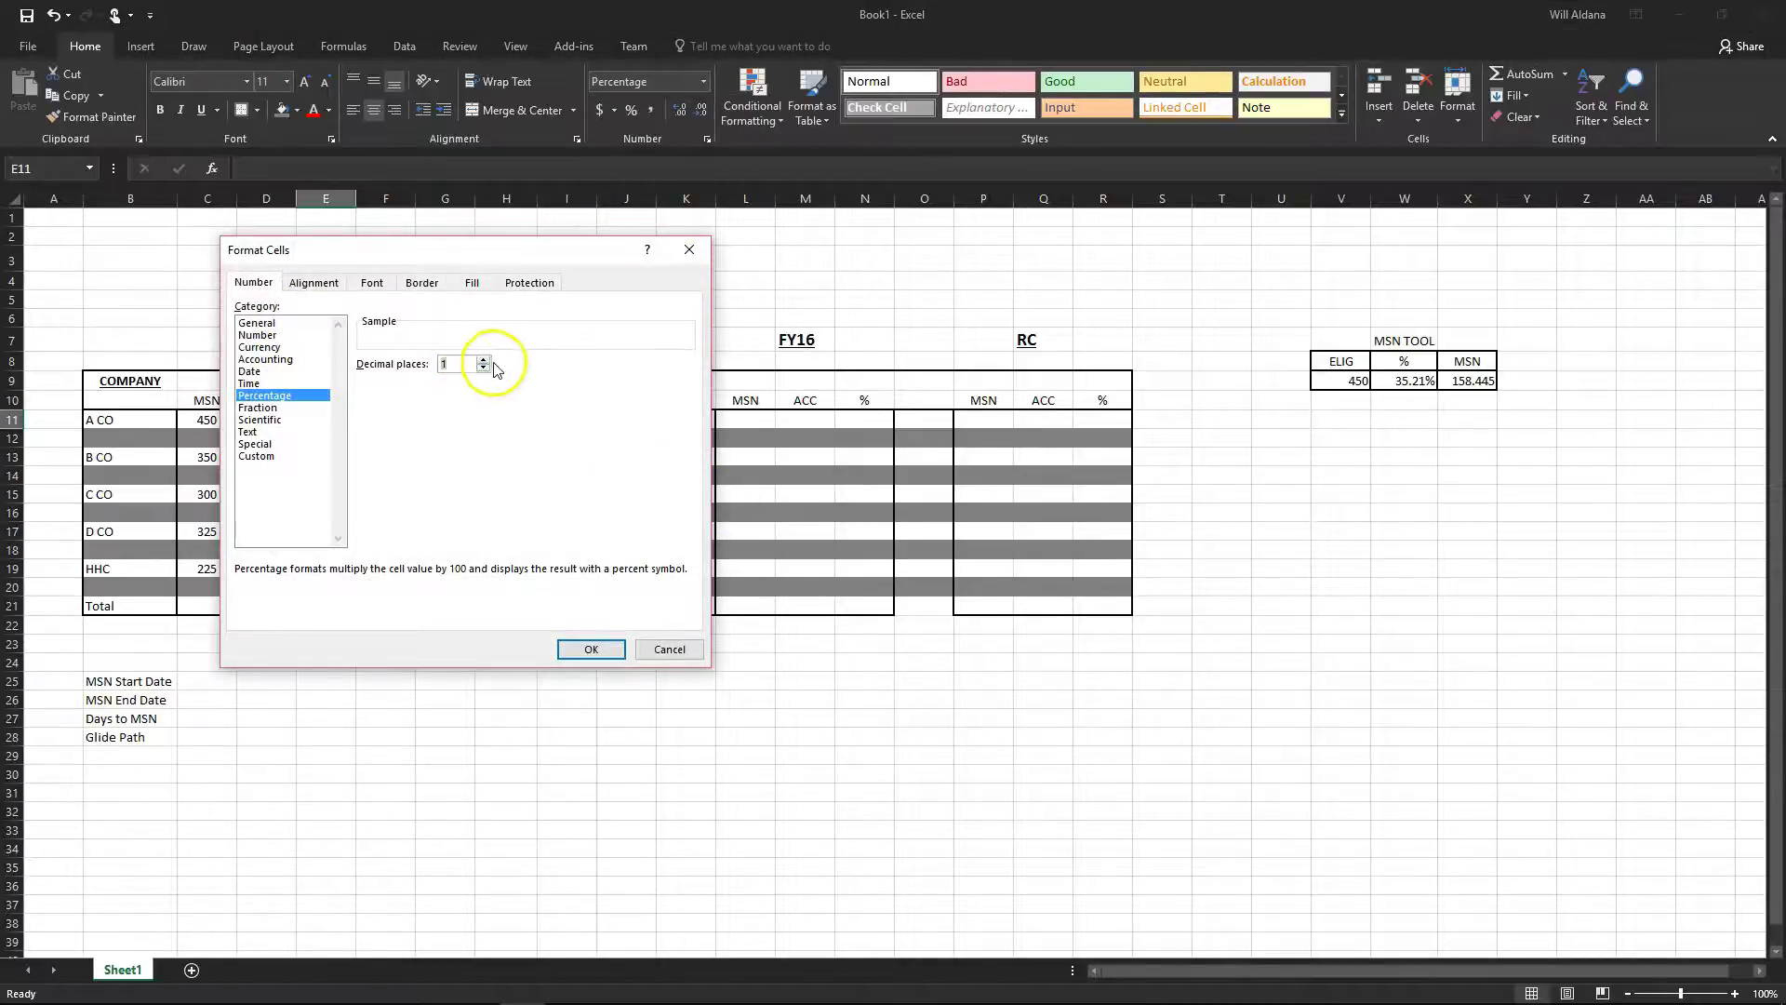
{"action": "left_click", "coordinate": [591, 649]}
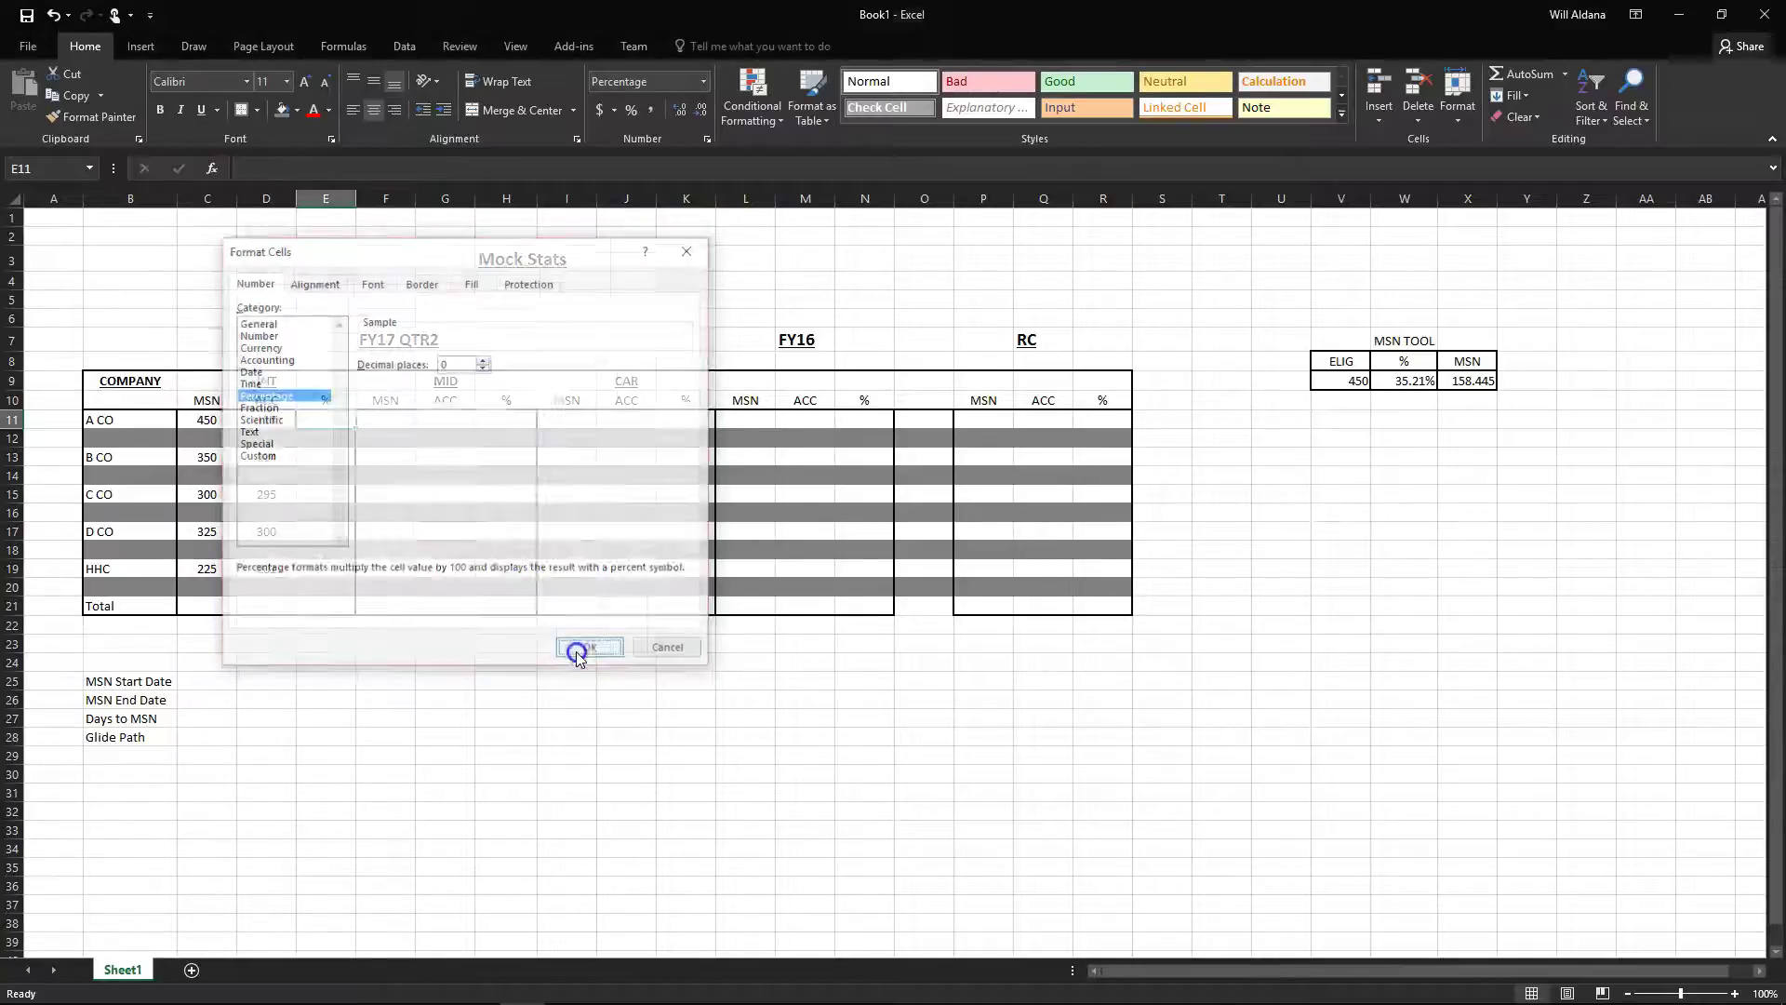
Format rows 11 to 21 of the % columns E, H, K, N and R as Percentage with 0 decimal places
{"action": "left_click_drag", "start_coordinate": [330, 422], "coordinate": [338, 603]}
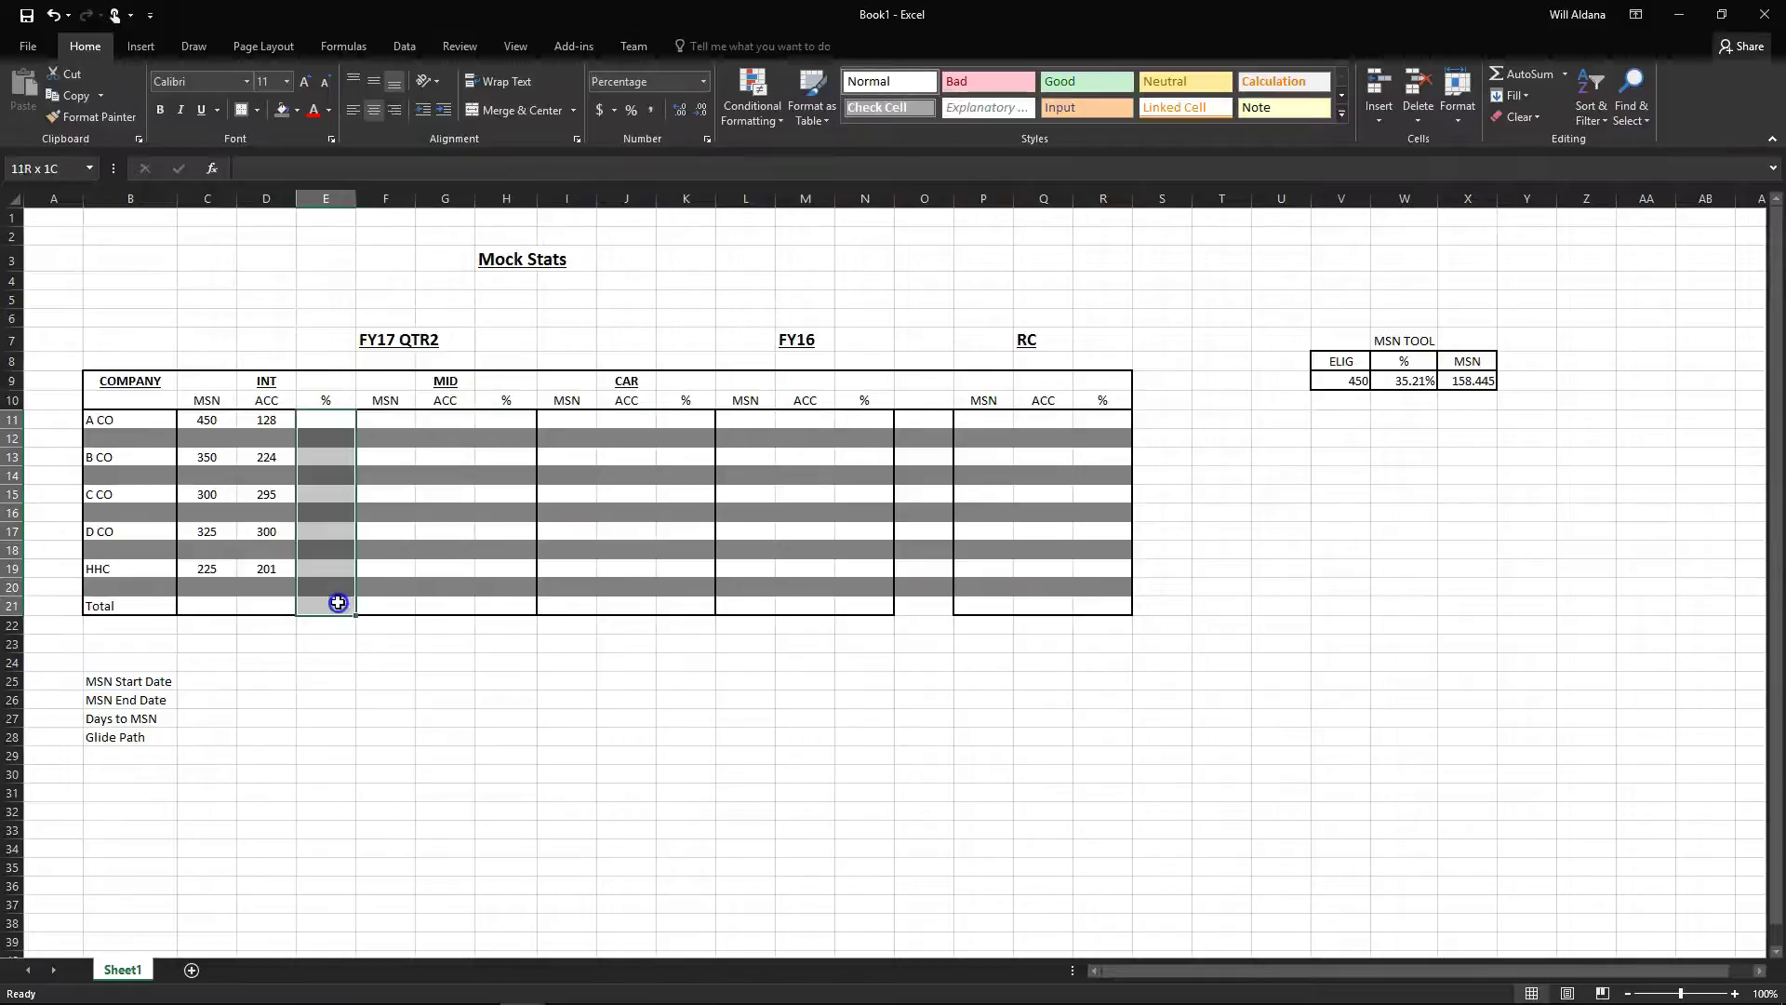
{"action": "left_click_drag", "start_coordinate": [506, 419], "coordinate": [507, 605]}
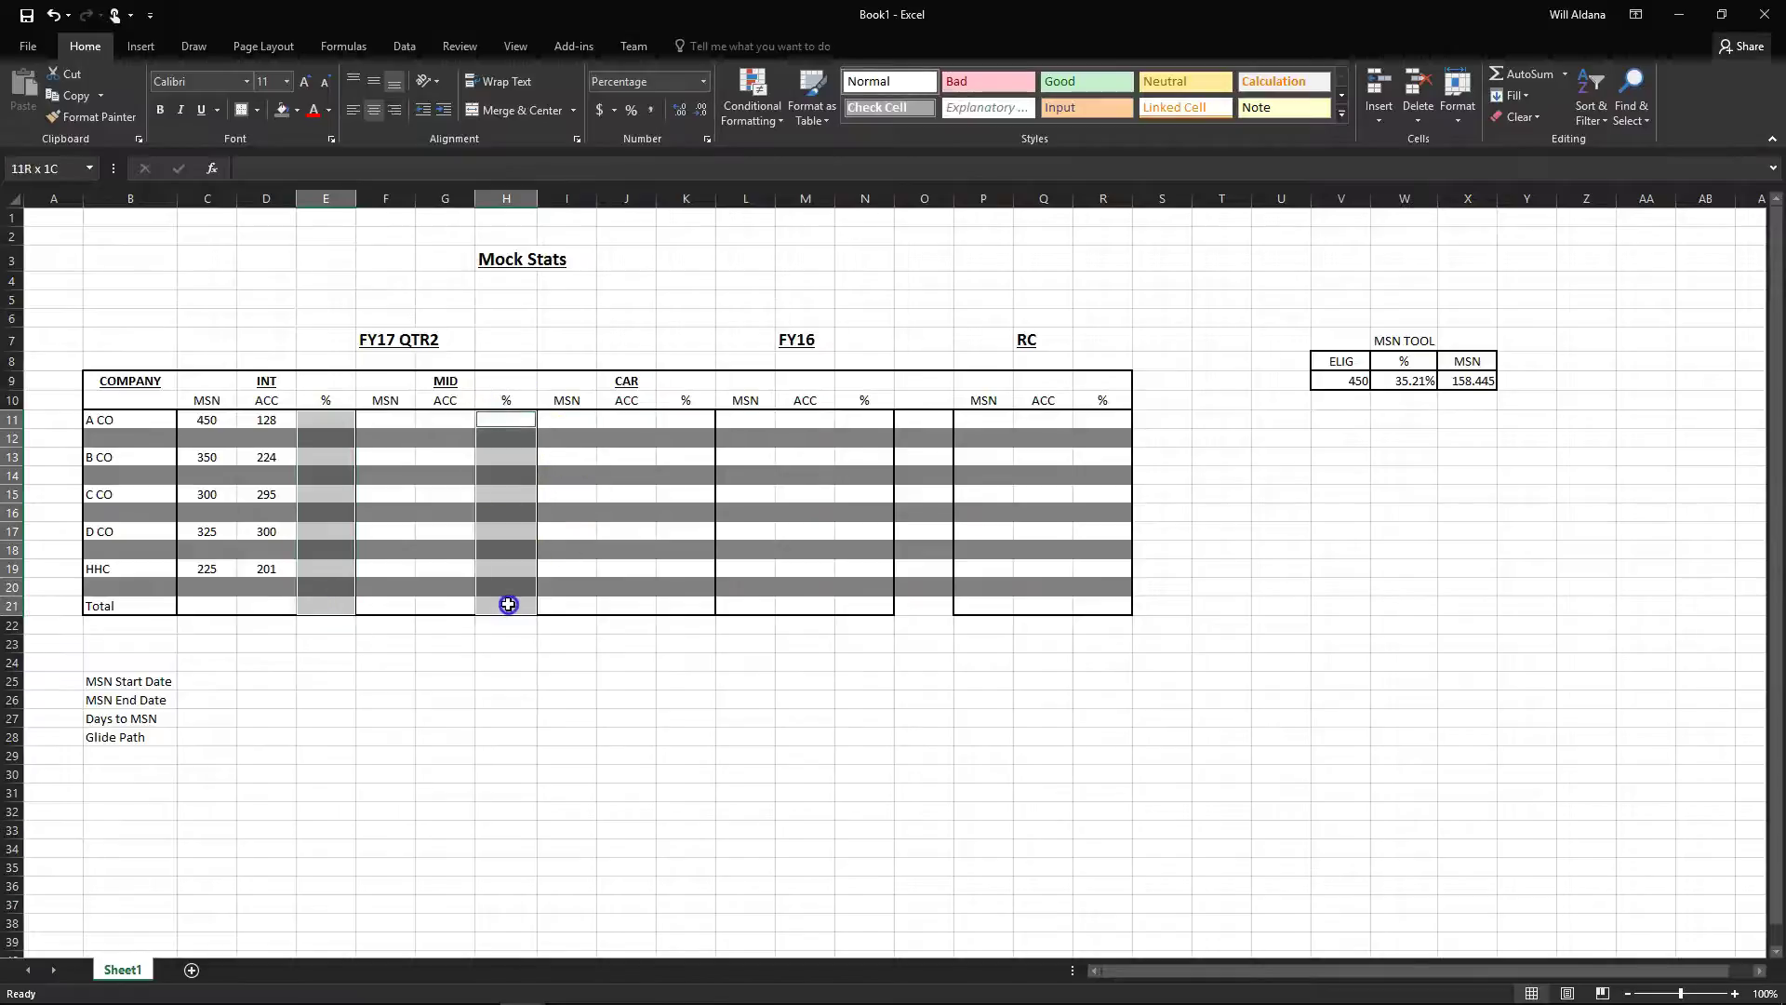
{"action": "left_click_drag", "start_coordinate": [694, 415], "coordinate": [696, 600]}
{"action": "left_click_drag", "start_coordinate": [873, 421], "coordinate": [869, 602]}
{"action": "left_click_drag", "start_coordinate": [1103, 419], "coordinate": [1117, 601]}
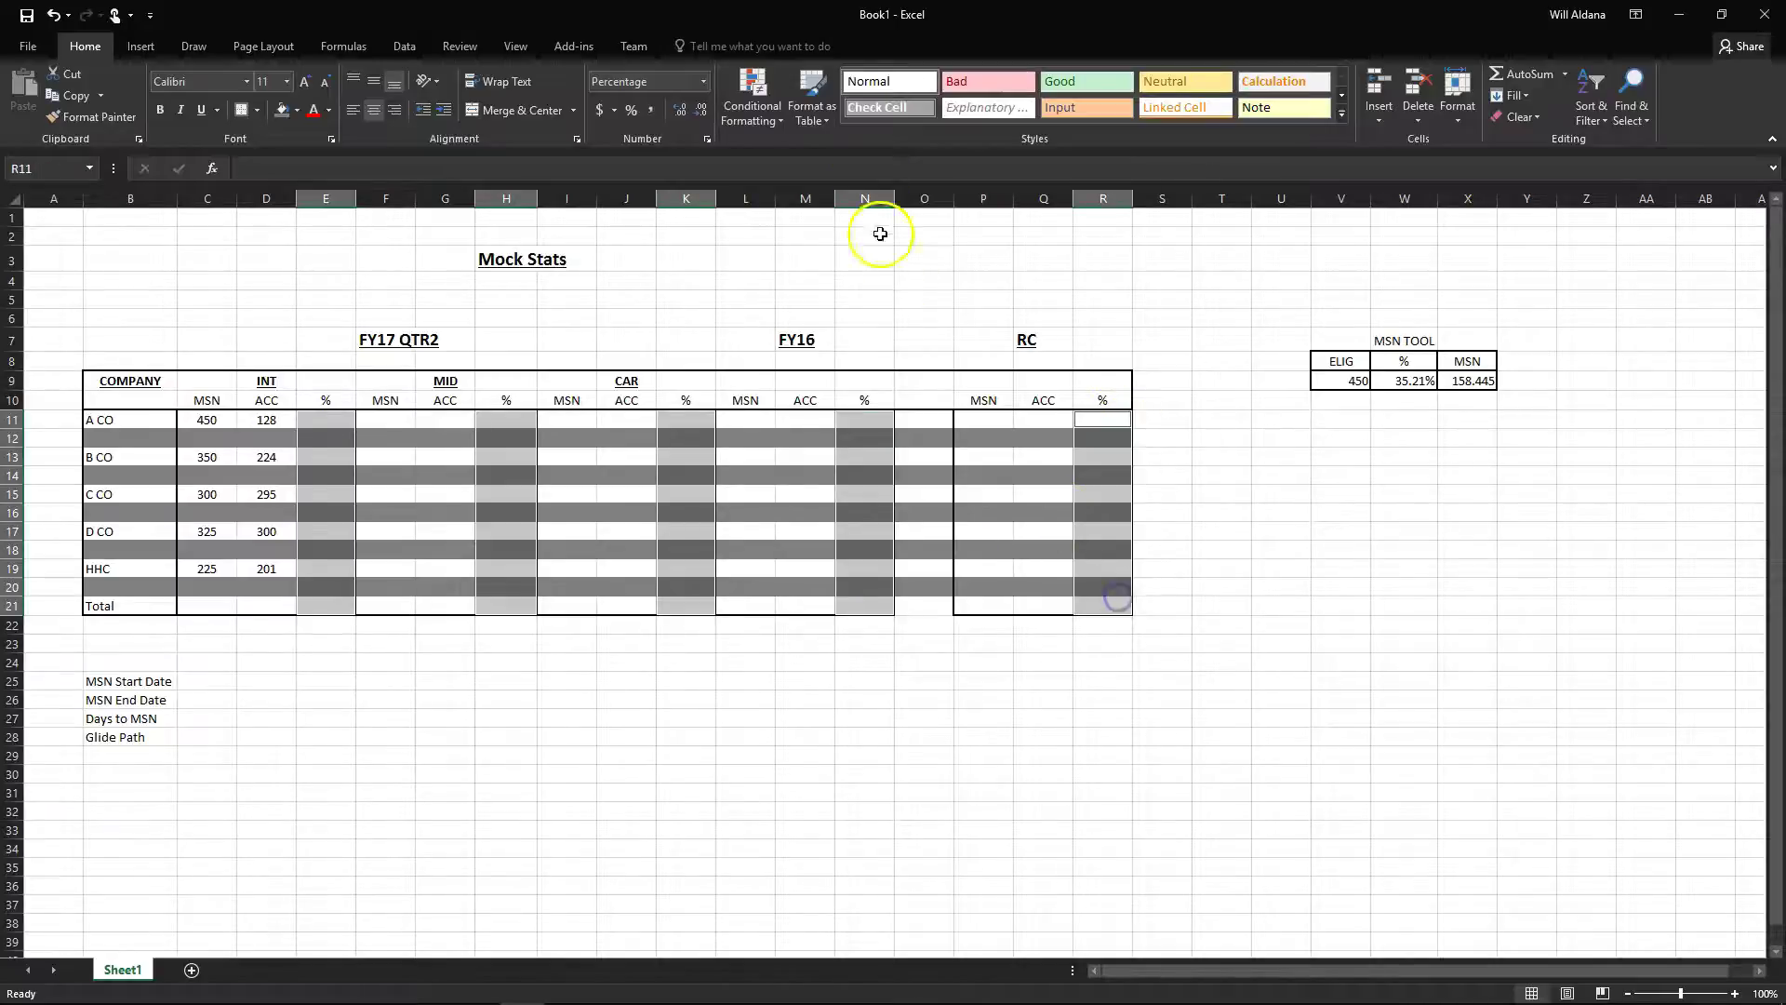
{"action": "left_click", "coordinate": [703, 82]}
{"action": "left_click", "coordinate": [663, 557]}
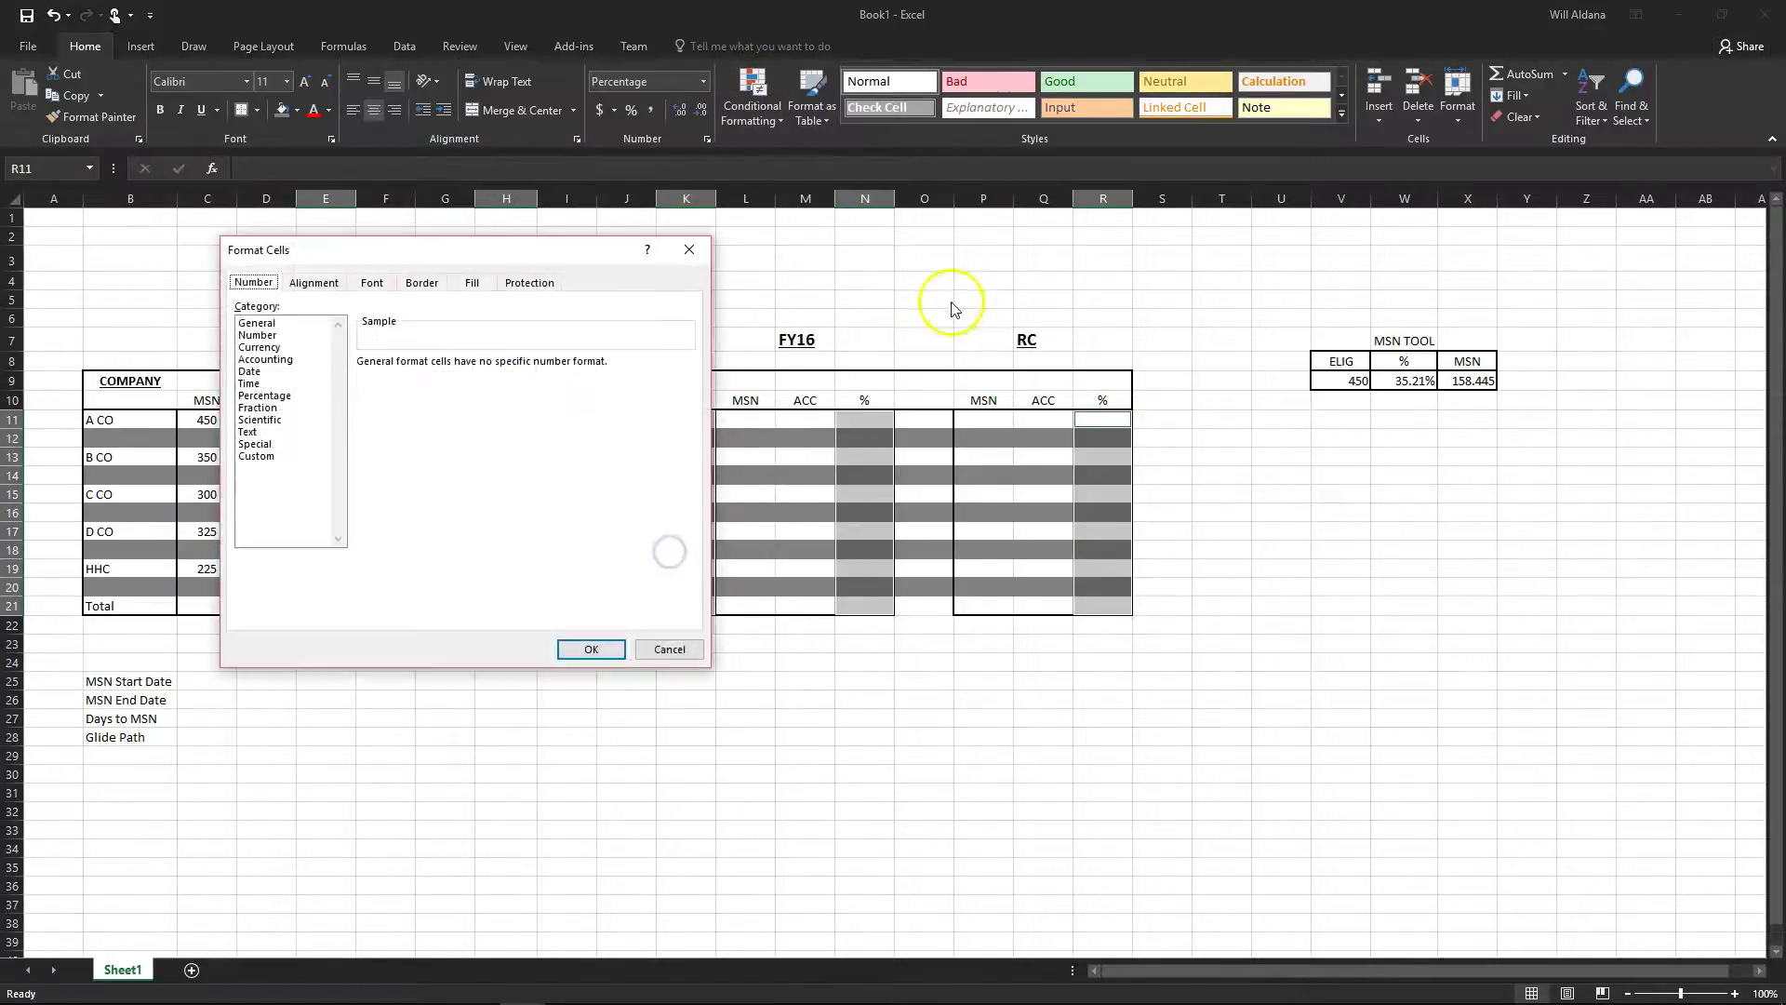
{"action": "left_click", "coordinate": [265, 396]}
{"action": "left_click", "coordinate": [485, 369]}
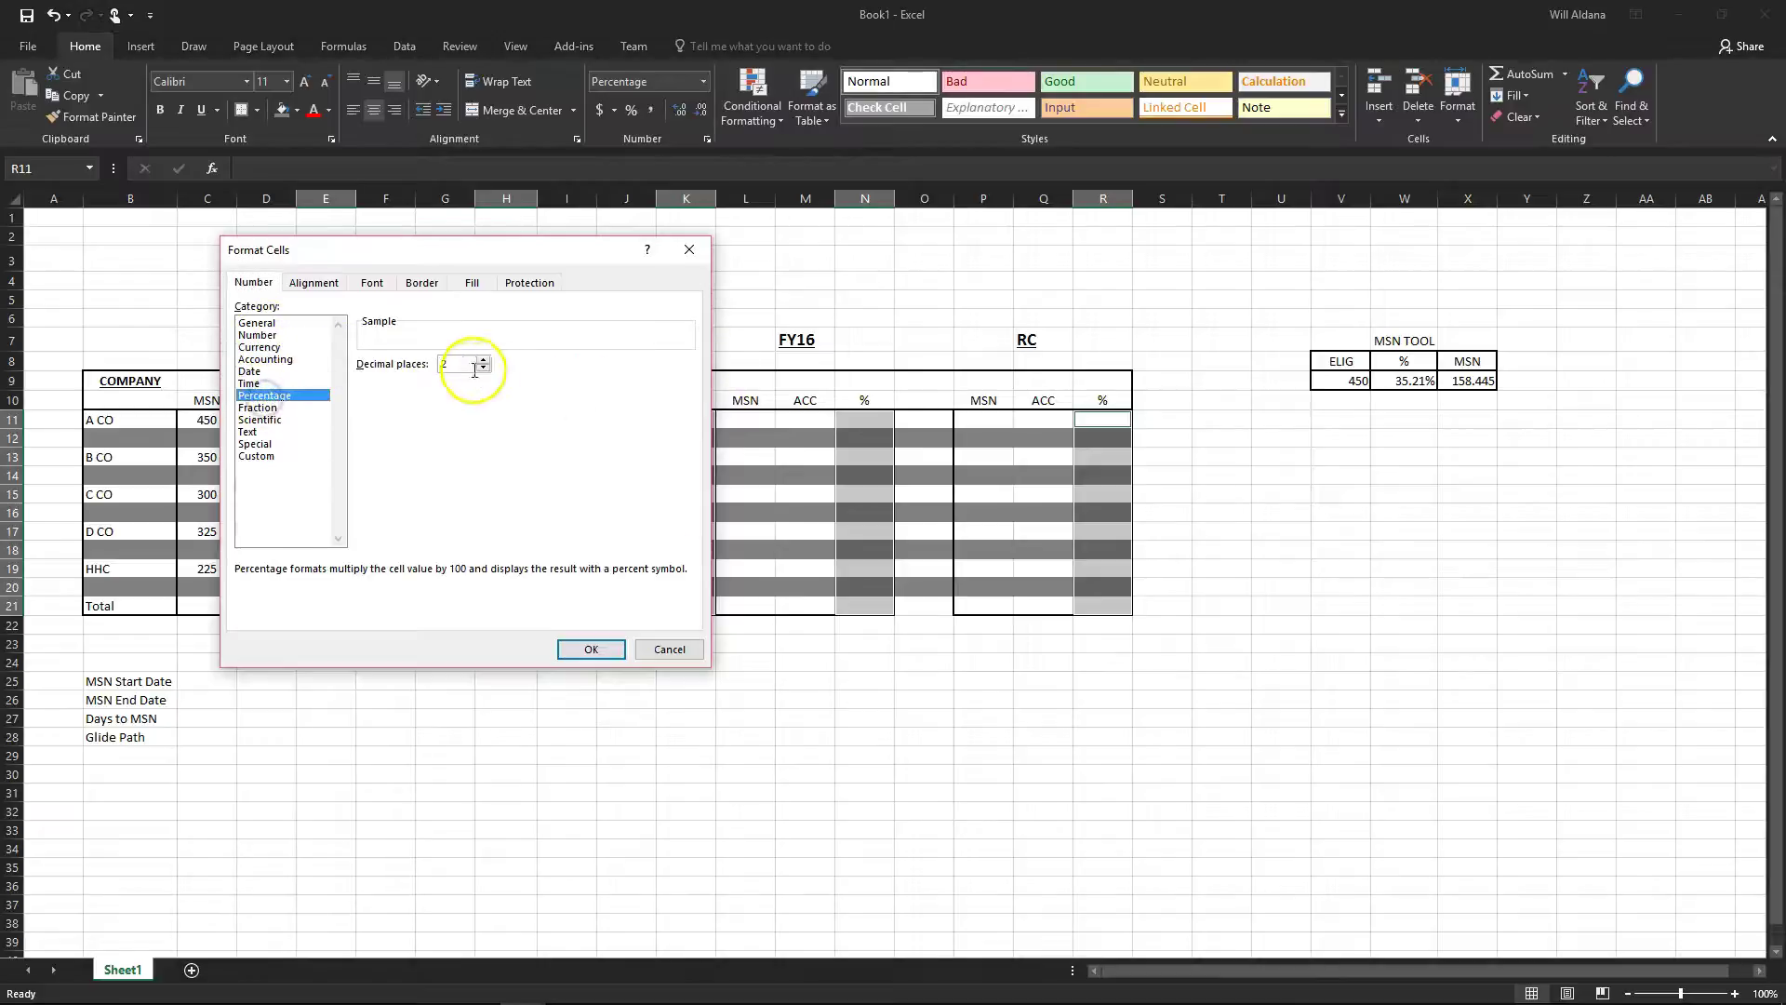
{"action": "left_click", "coordinate": [591, 648]}
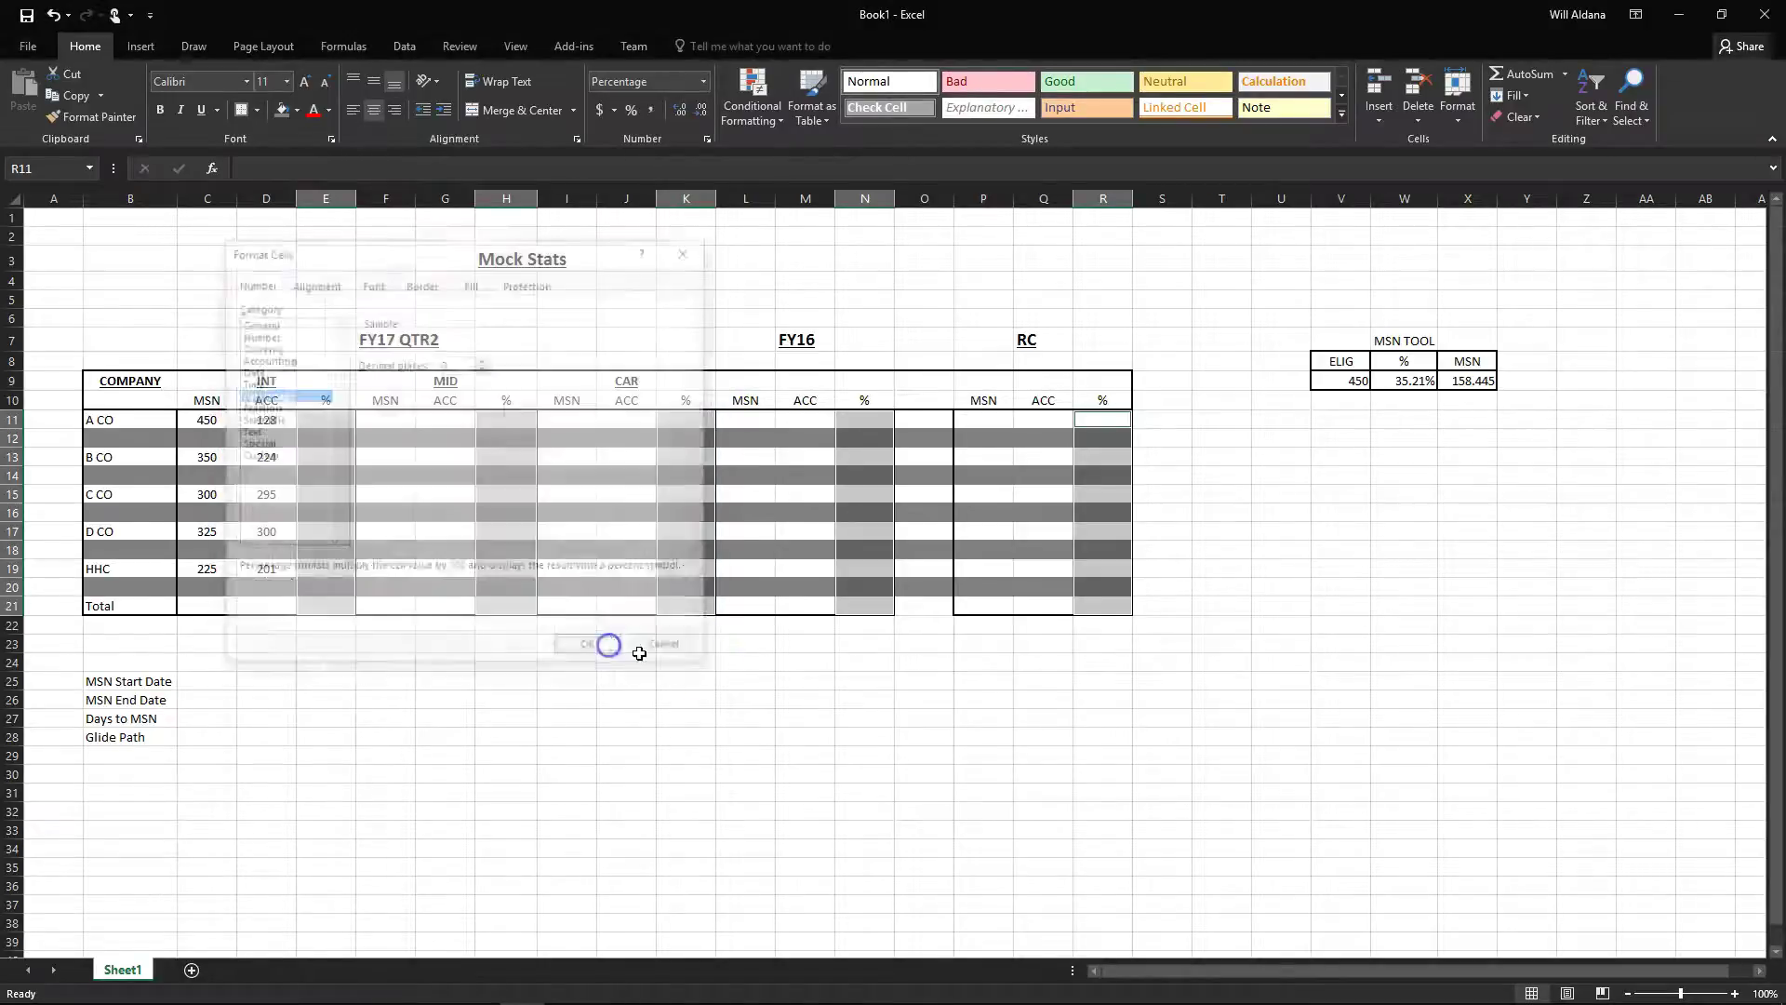
{"action": "left_click", "coordinate": [833, 629]}
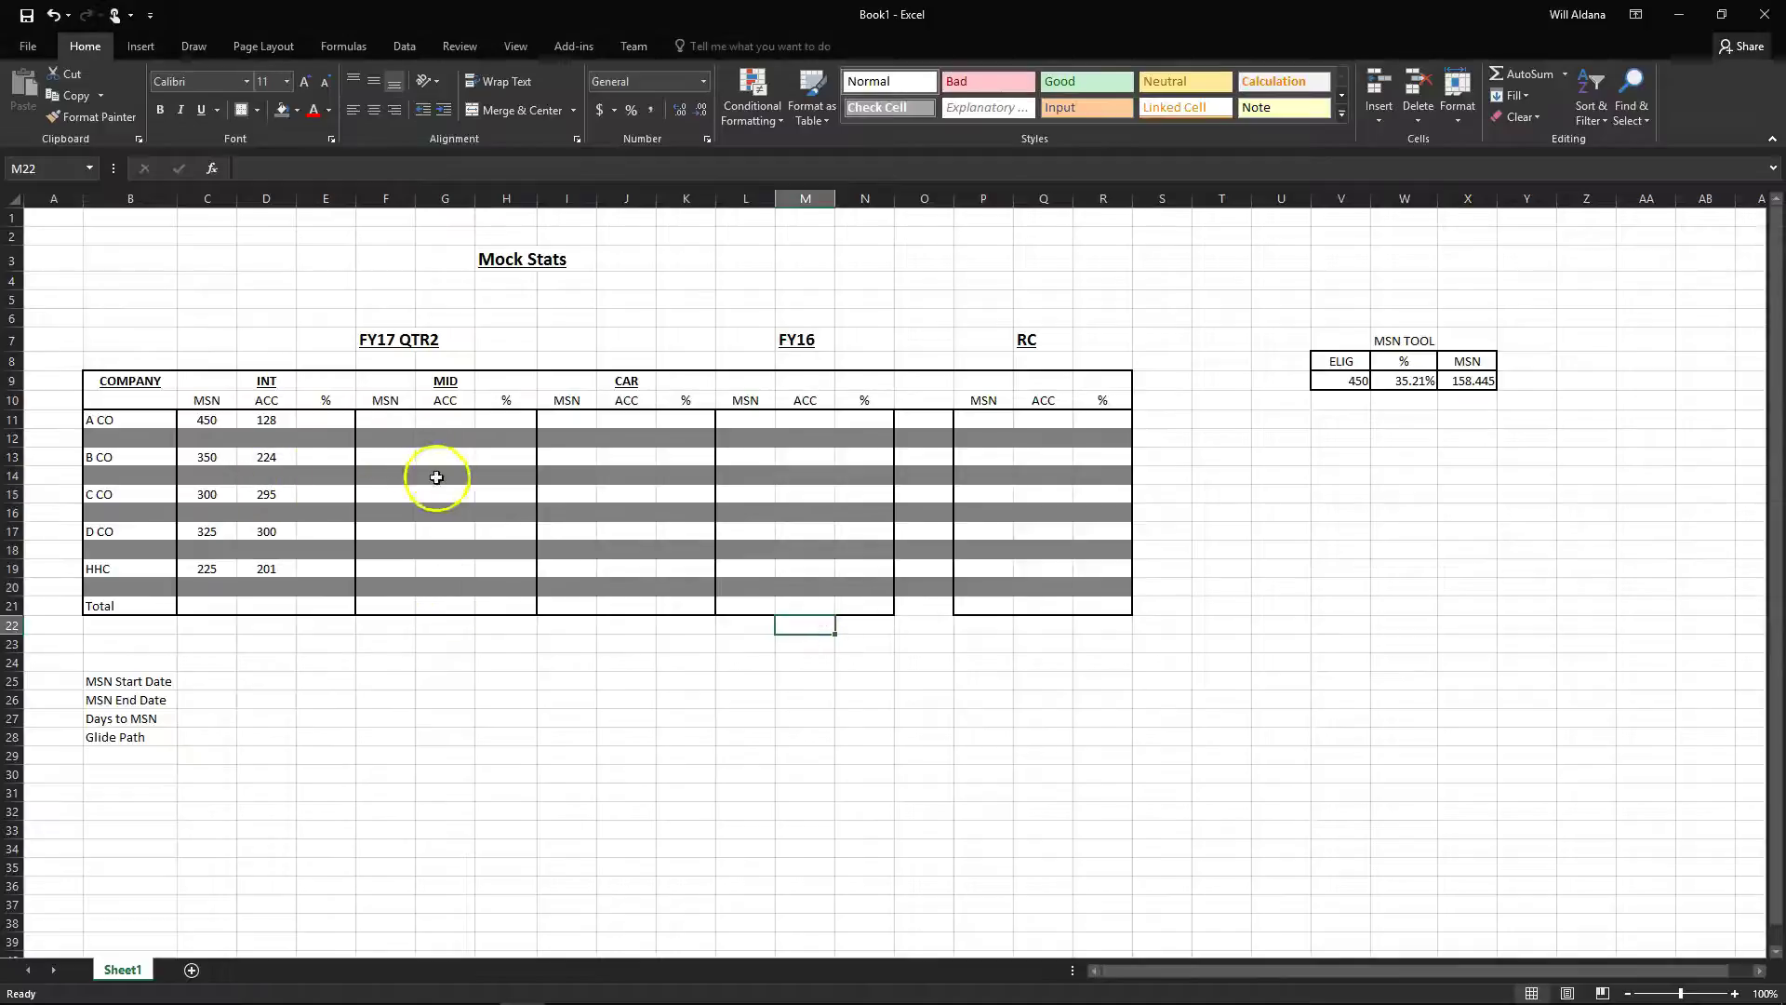
Enter the formula =D11/C11 as A CO's INT % in cell E11
{"action": "left_click", "coordinate": [327, 425]}
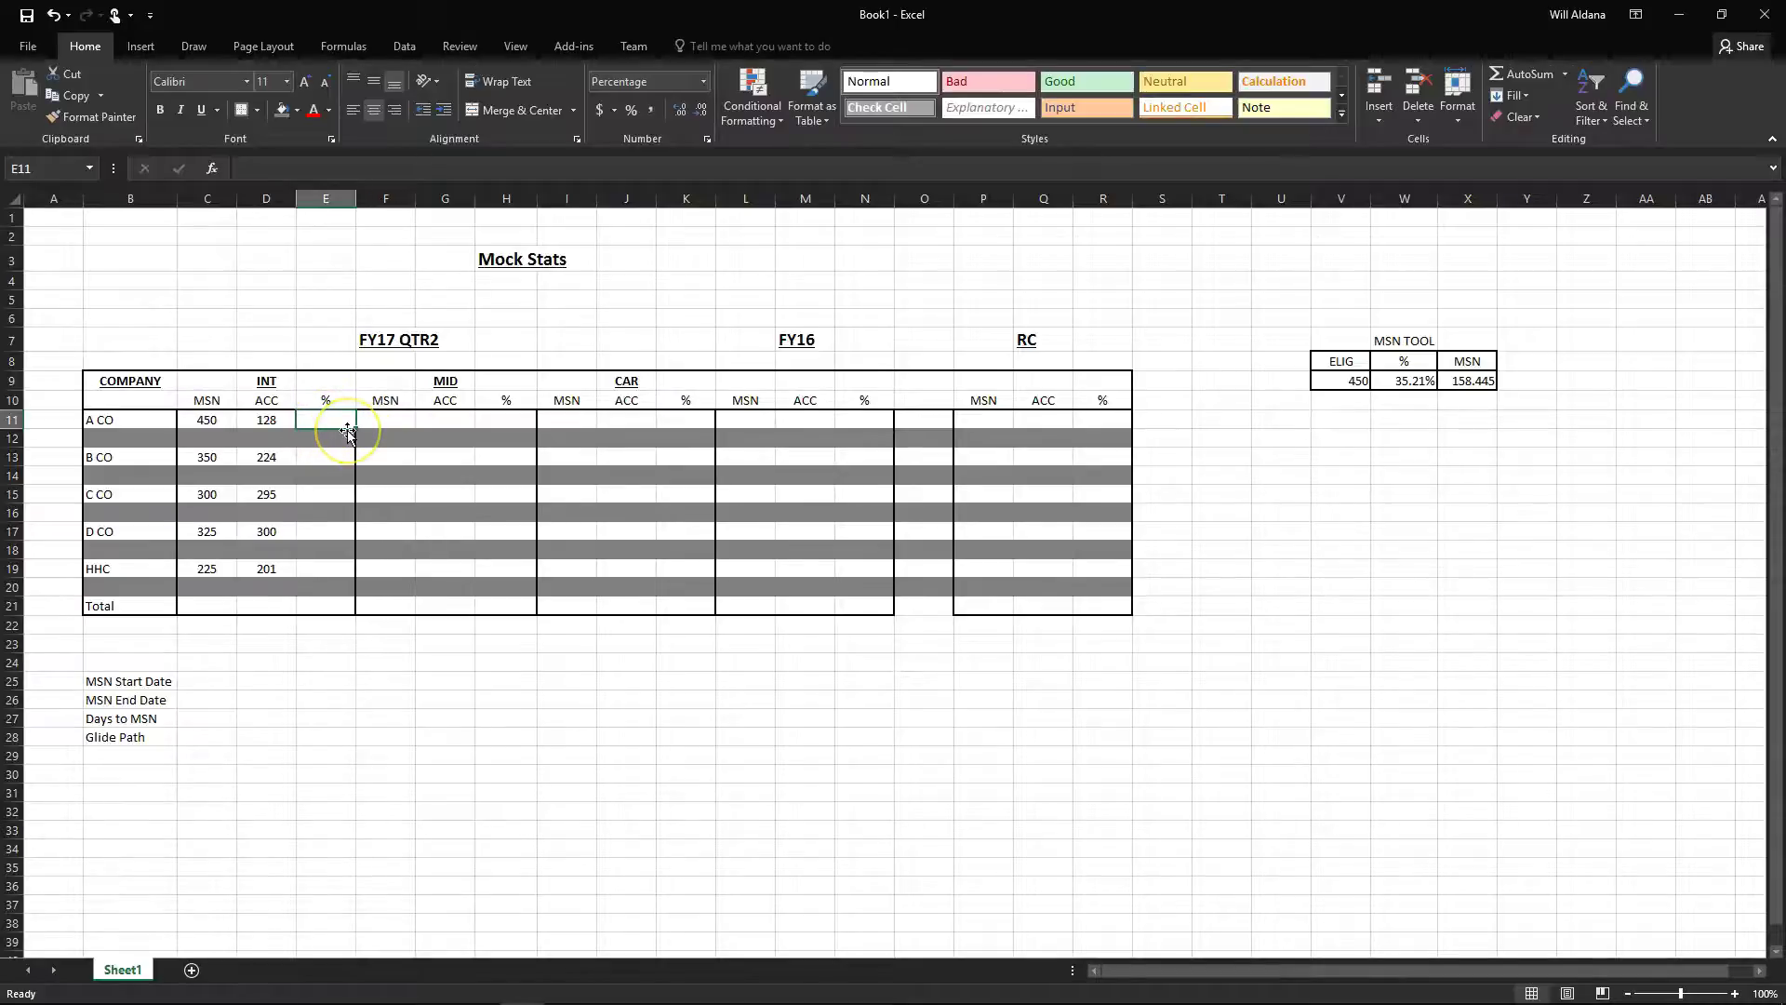
{"action": "type", "text": "="}
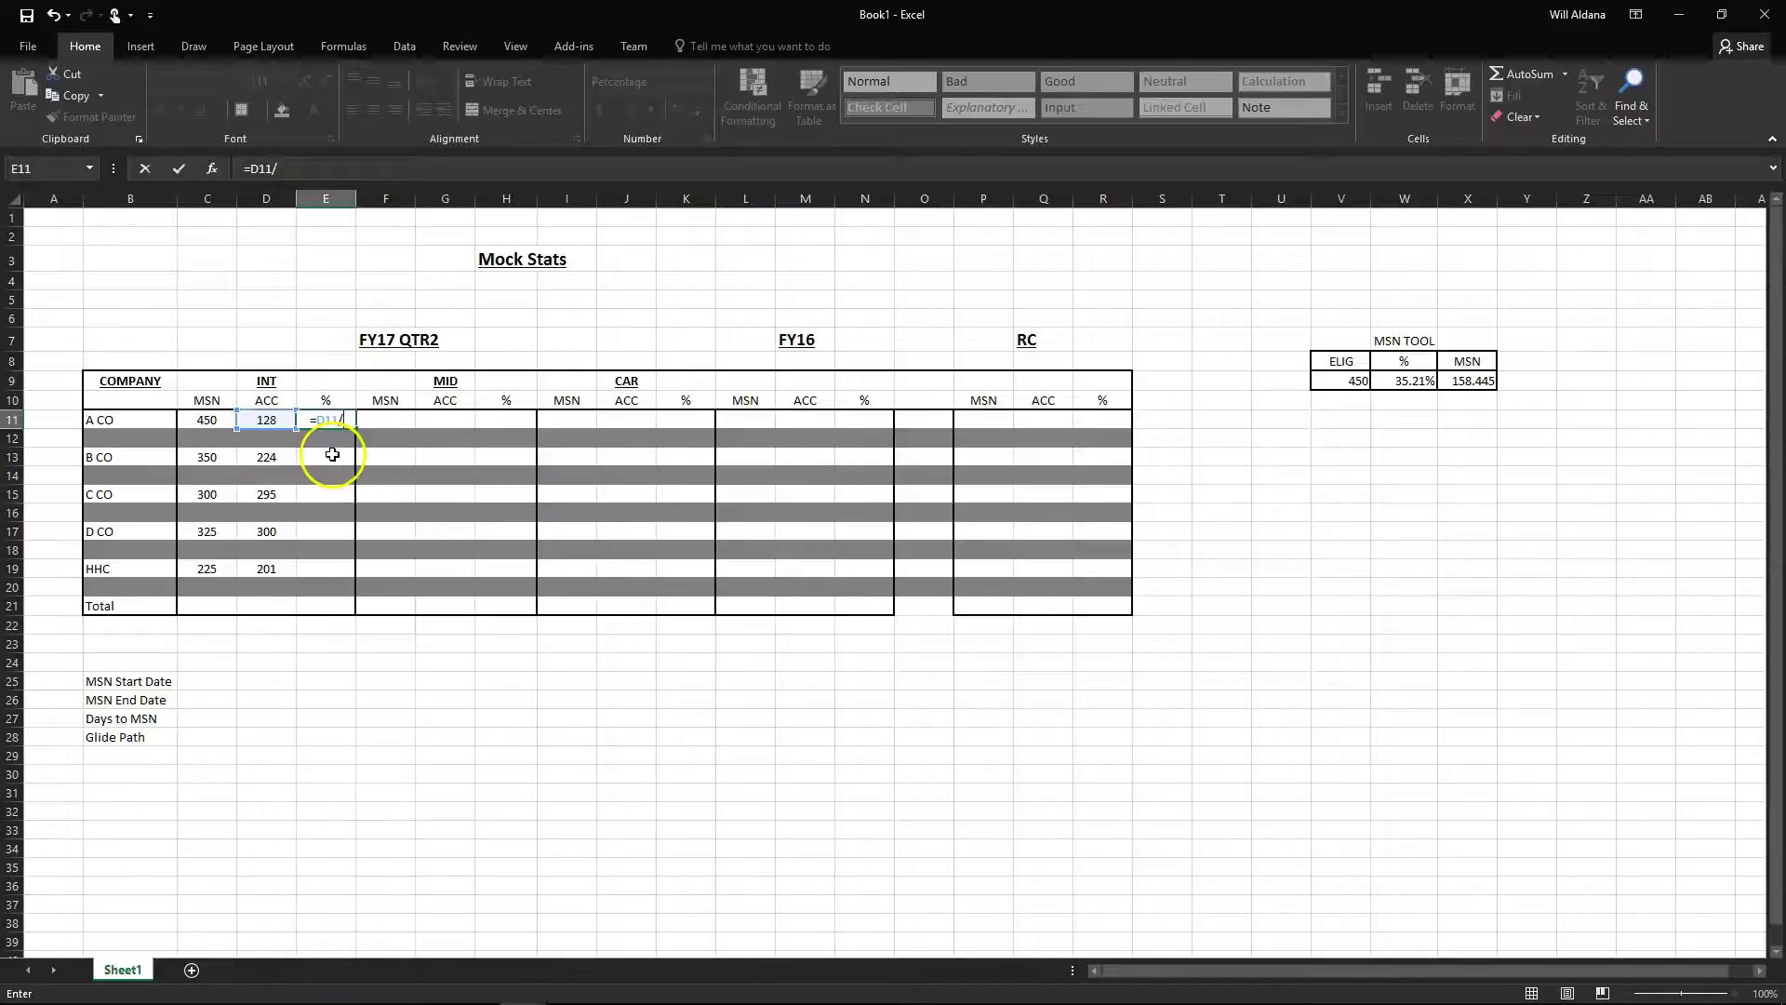
{"action": "left_click", "coordinate": [191, 422]}
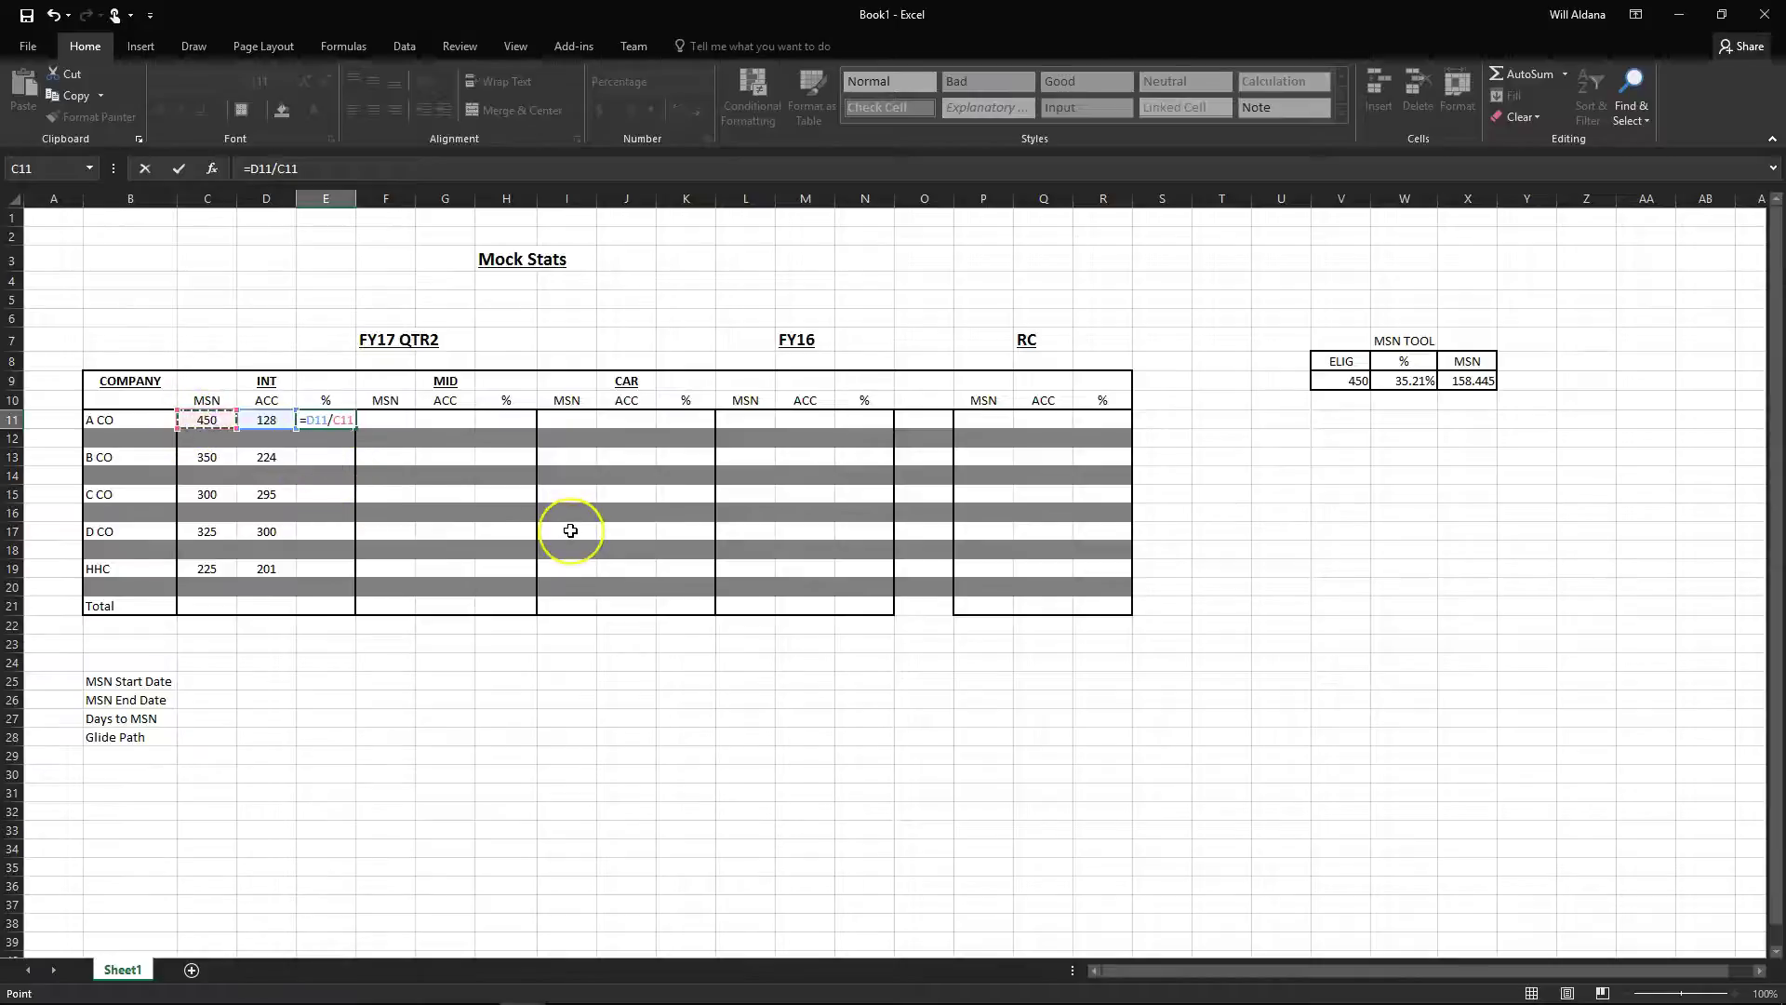
{"action": "key", "text": "Return"}
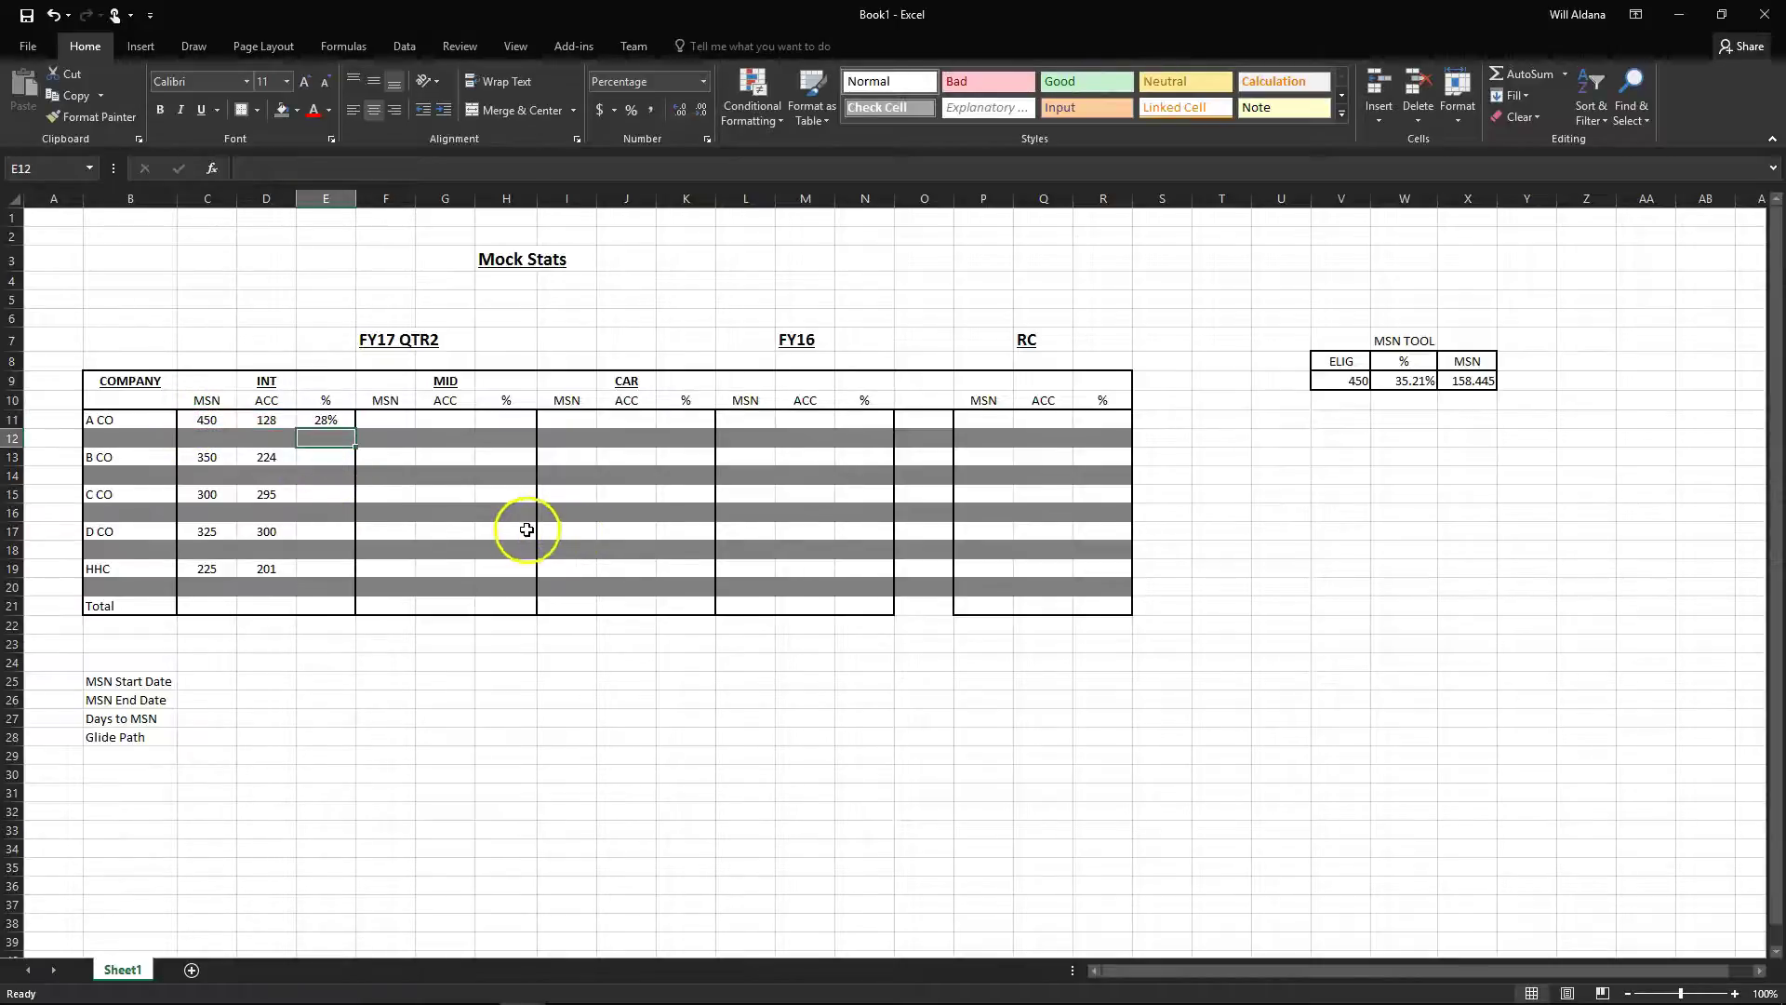
Copy A CO's INT % formula from E11 into E13, E15, E17 and E19 for B CO, C CO, D CO and HHC
{"action": "left_click", "coordinate": [333, 421]}
{"action": "right_click", "coordinate": [328, 420]}
{"action": "left_click", "coordinate": [372, 456]}
{"action": "left_click", "coordinate": [334, 456]}
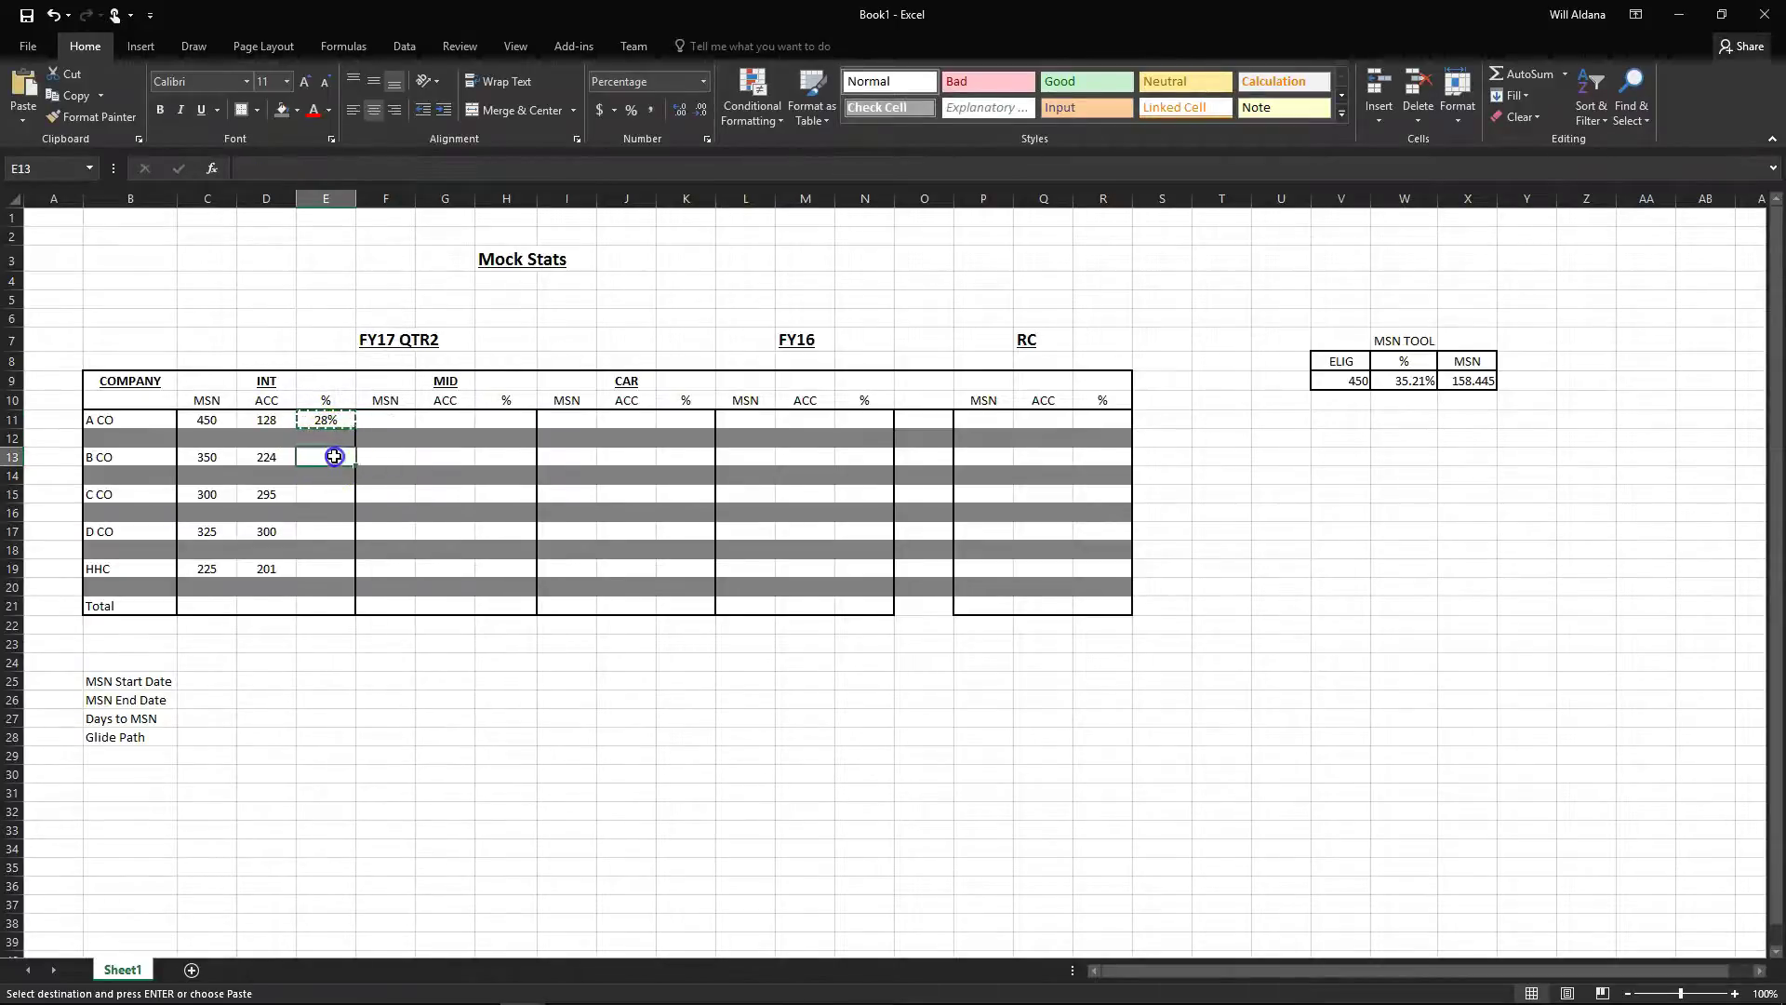
{"action": "right_click", "coordinate": [339, 458]}
{"action": "left_click", "coordinate": [360, 531]}
{"action": "left_click", "coordinate": [325, 494]}
{"action": "right_click", "coordinate": [323, 496]}
{"action": "left_click", "coordinate": [365, 575]}
{"action": "left_click", "coordinate": [325, 534]}
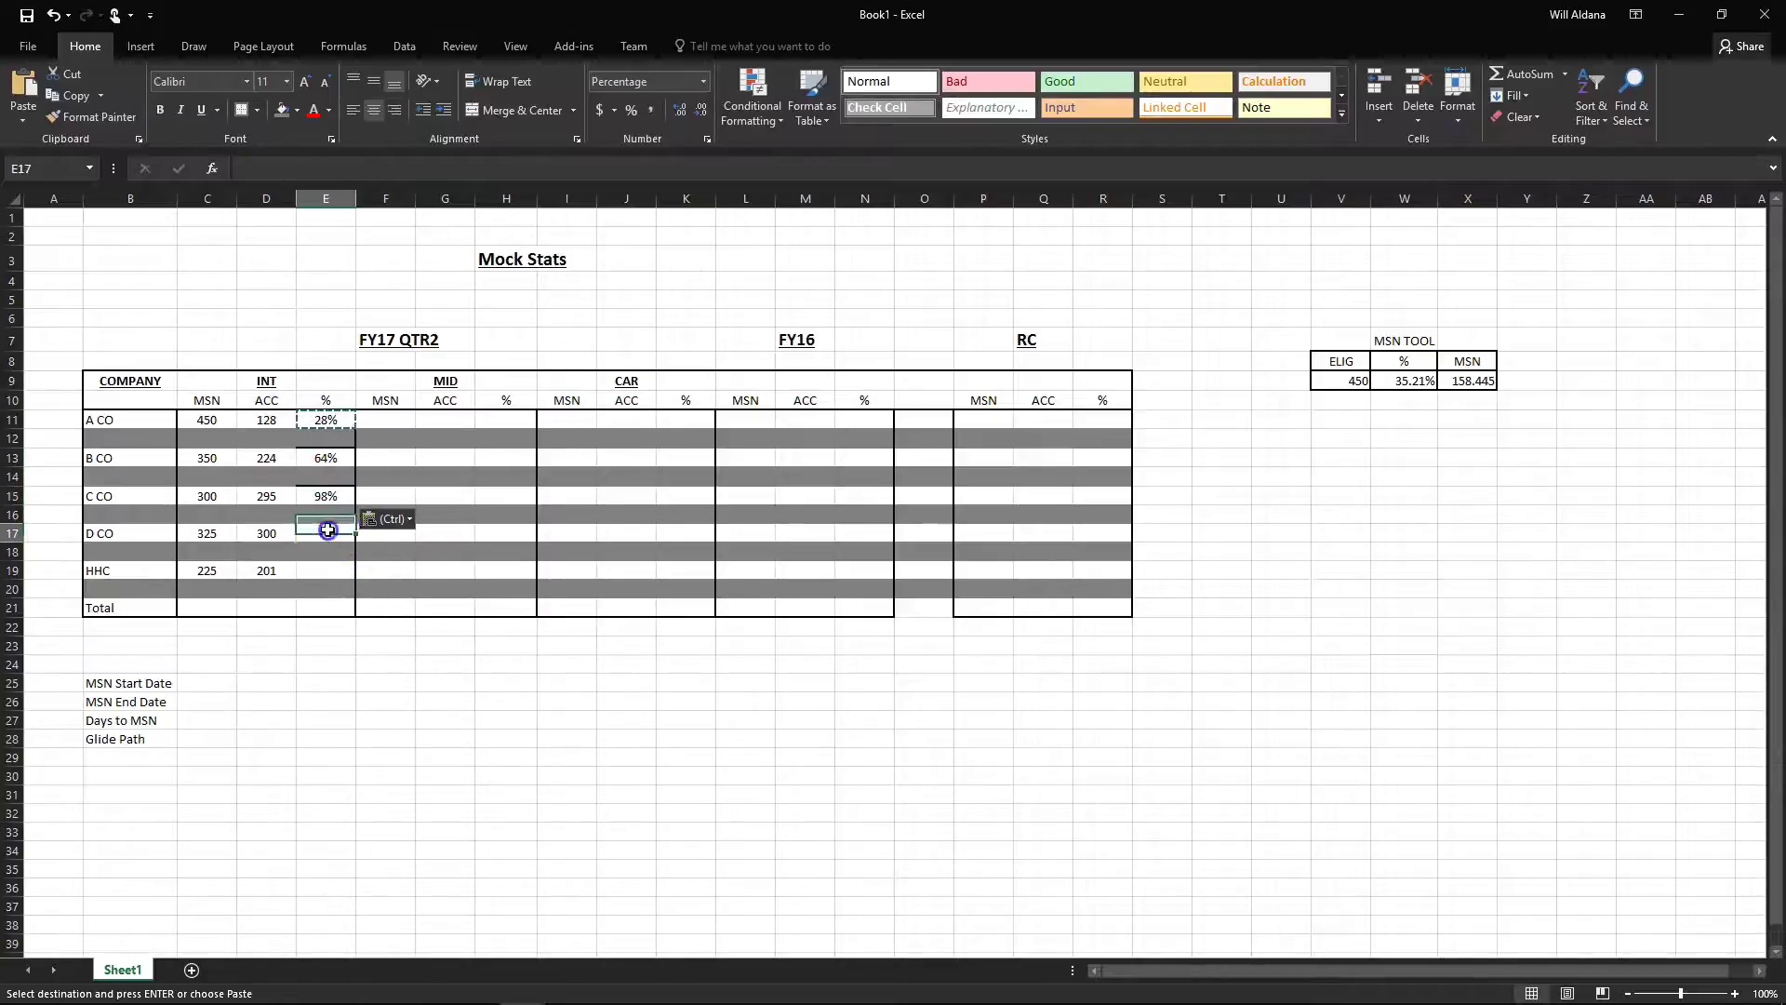
{"action": "right_click", "coordinate": [326, 530]}
{"action": "left_click", "coordinate": [365, 602]}
{"action": "left_click", "coordinate": [316, 565]}
{"action": "right_click", "coordinate": [319, 564]}
{"action": "left_click", "coordinate": [352, 635]}
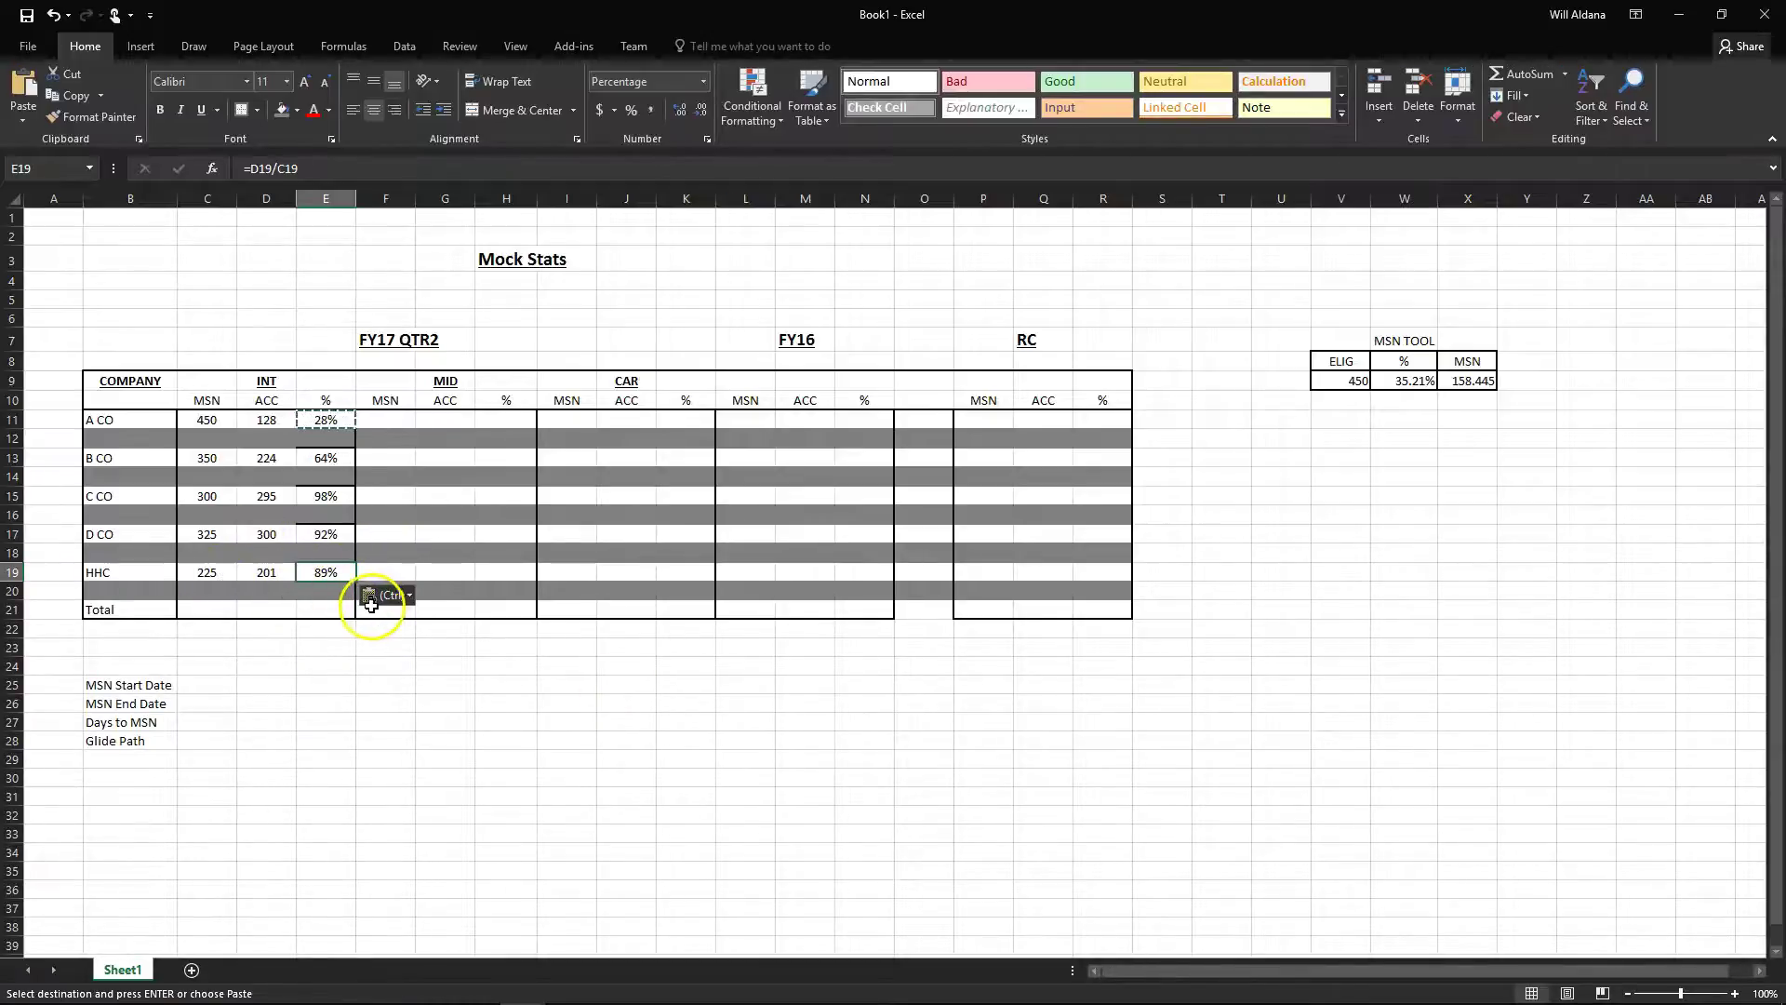
Enter the formula =C19+C17+C15+C13+C11 in cell C21 to total the INT MSN column
{"action": "left_click", "coordinate": [338, 613]}
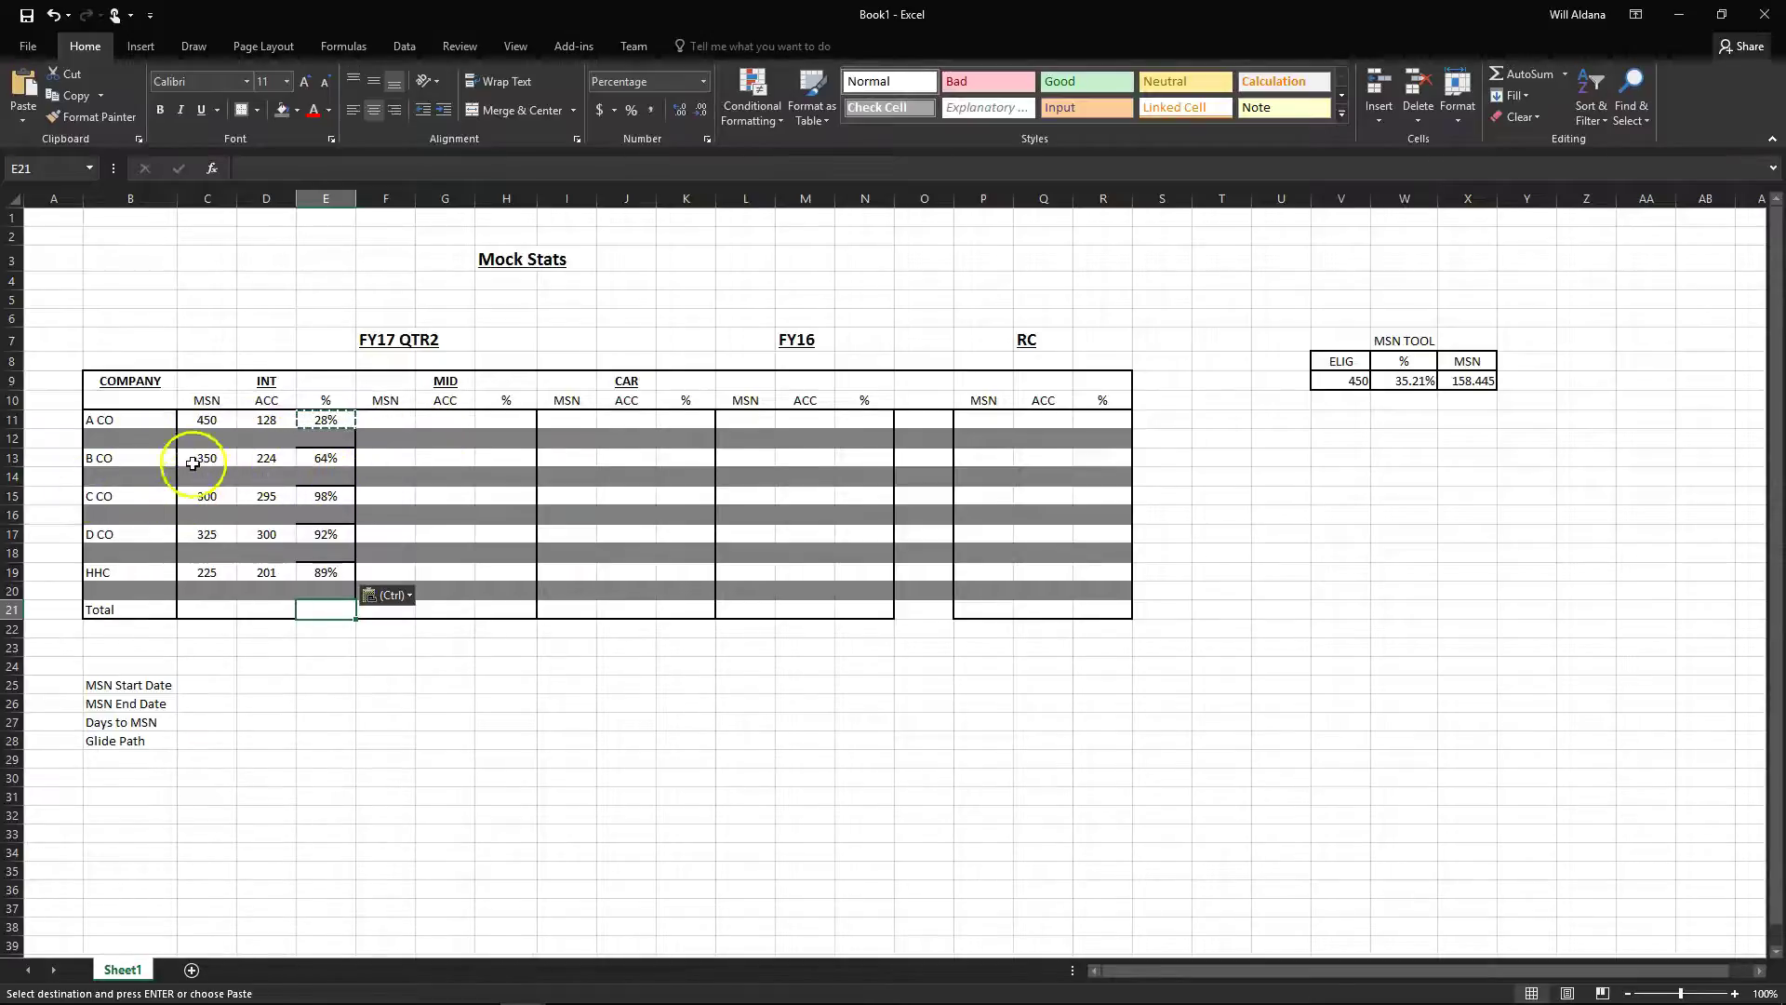
{"action": "left_click", "coordinate": [221, 608]}
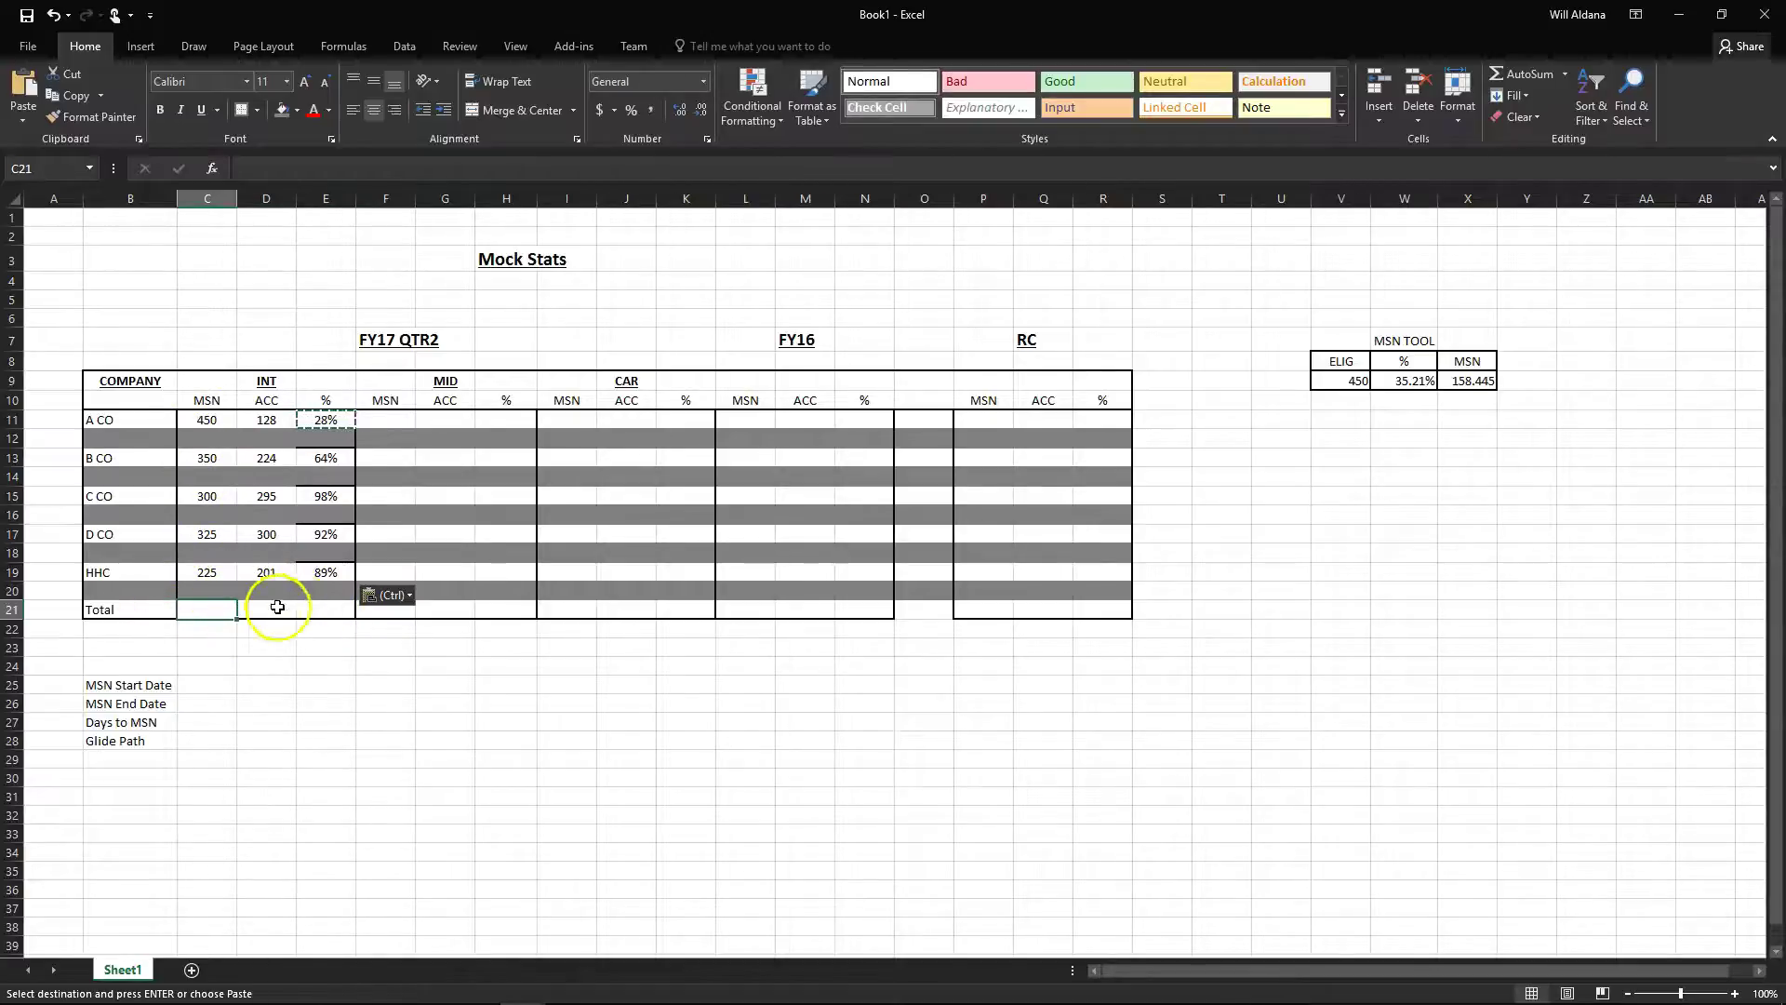
{"action": "type", "text": "="}
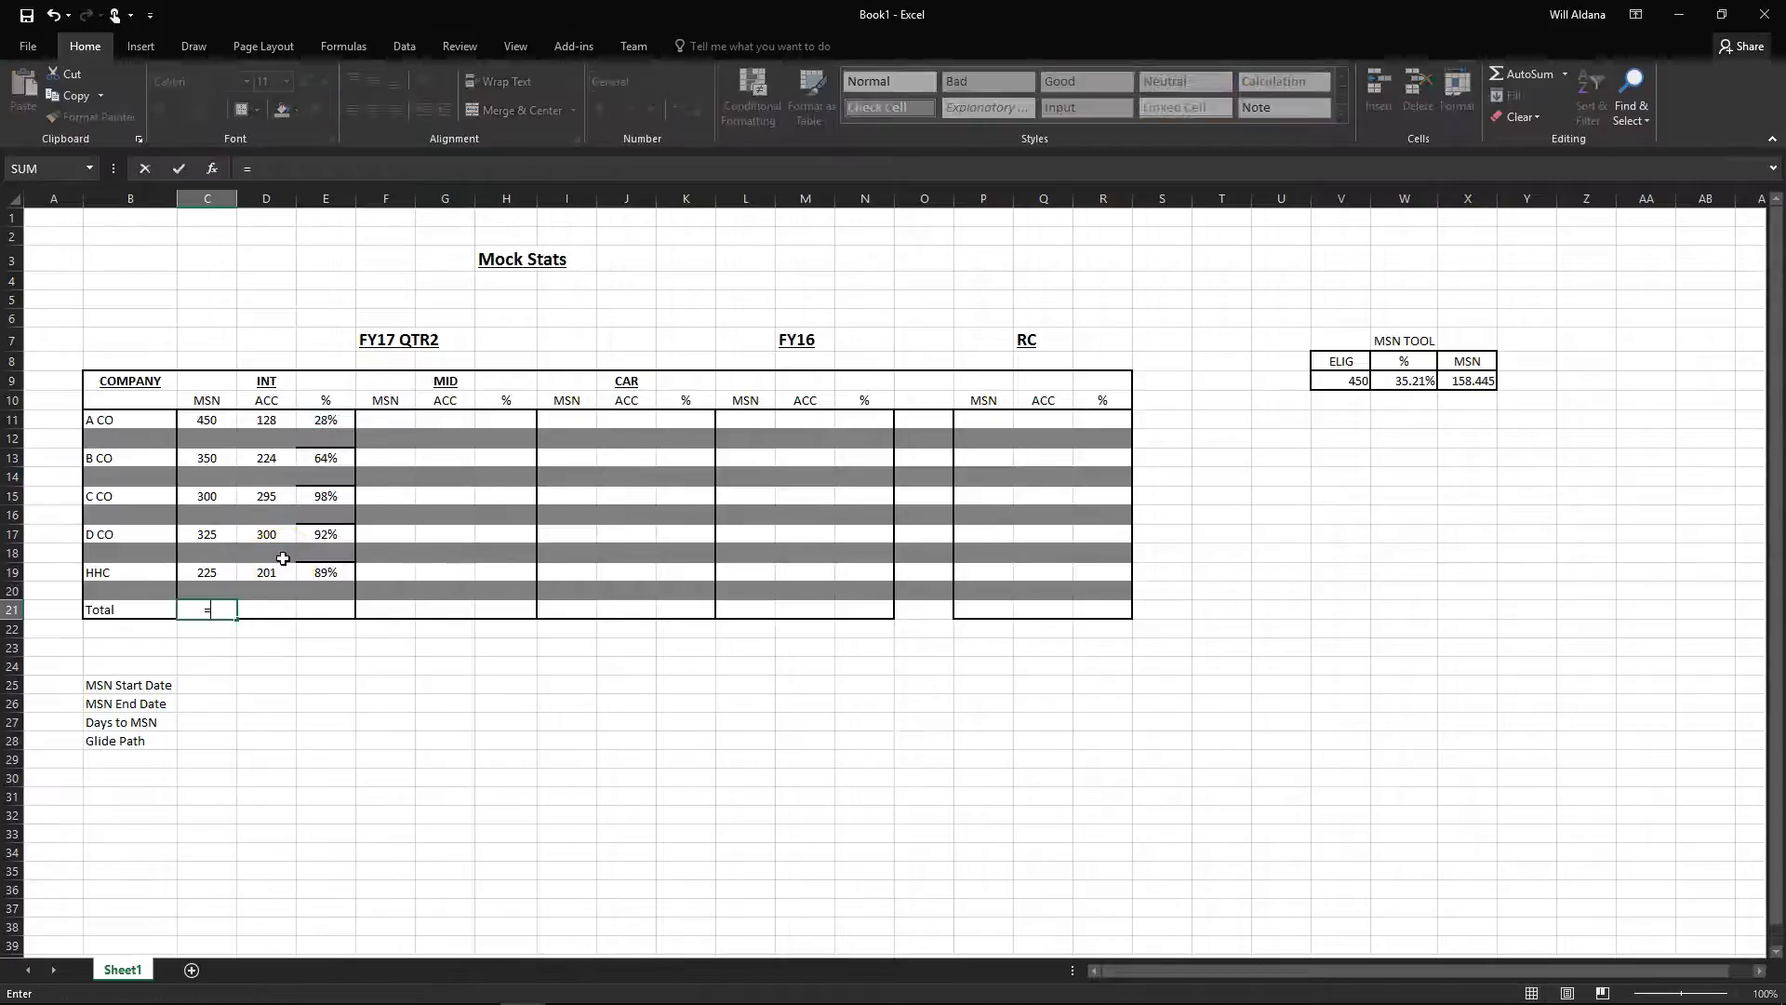
{"action": "left_click", "coordinate": [203, 572]}
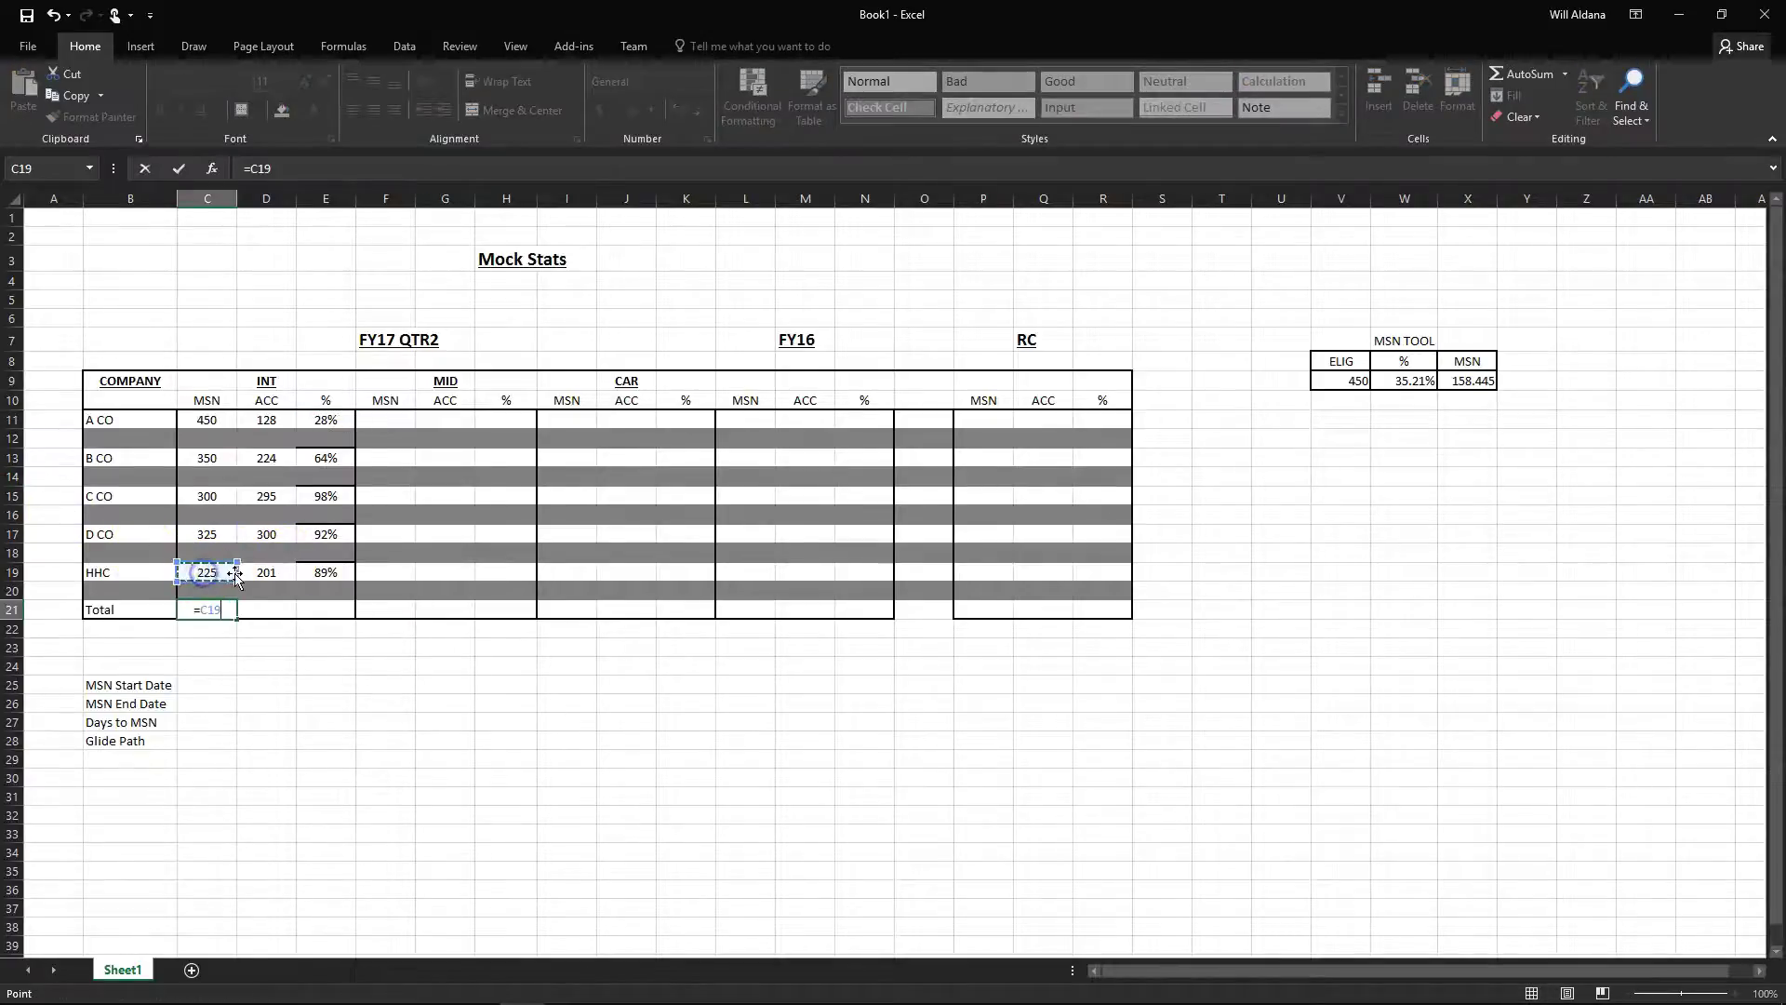
{"action": "left_click", "coordinate": [210, 534]}
{"action": "type", "text": "+"}
{"action": "left_click", "coordinate": [215, 497]}
{"action": "type", "text": "+"}
{"action": "left_click", "coordinate": [220, 458]}
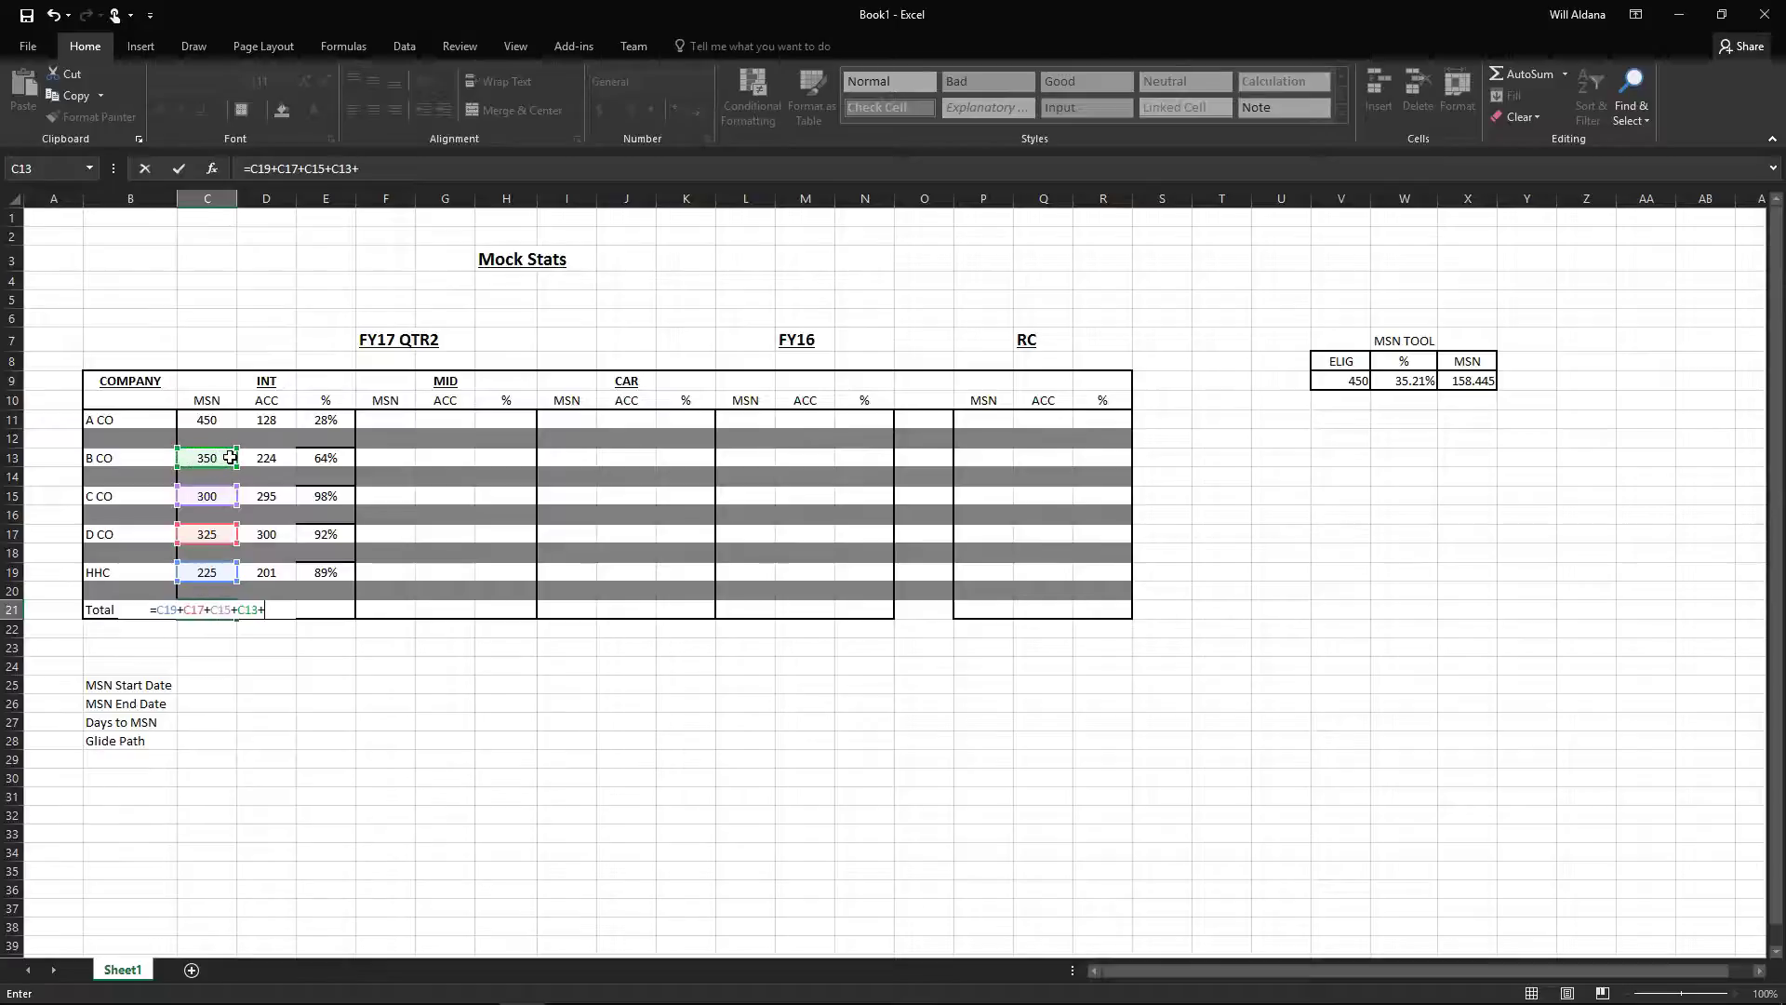
{"action": "type", "text": "+"}
{"action": "left_click", "coordinate": [228, 418]}
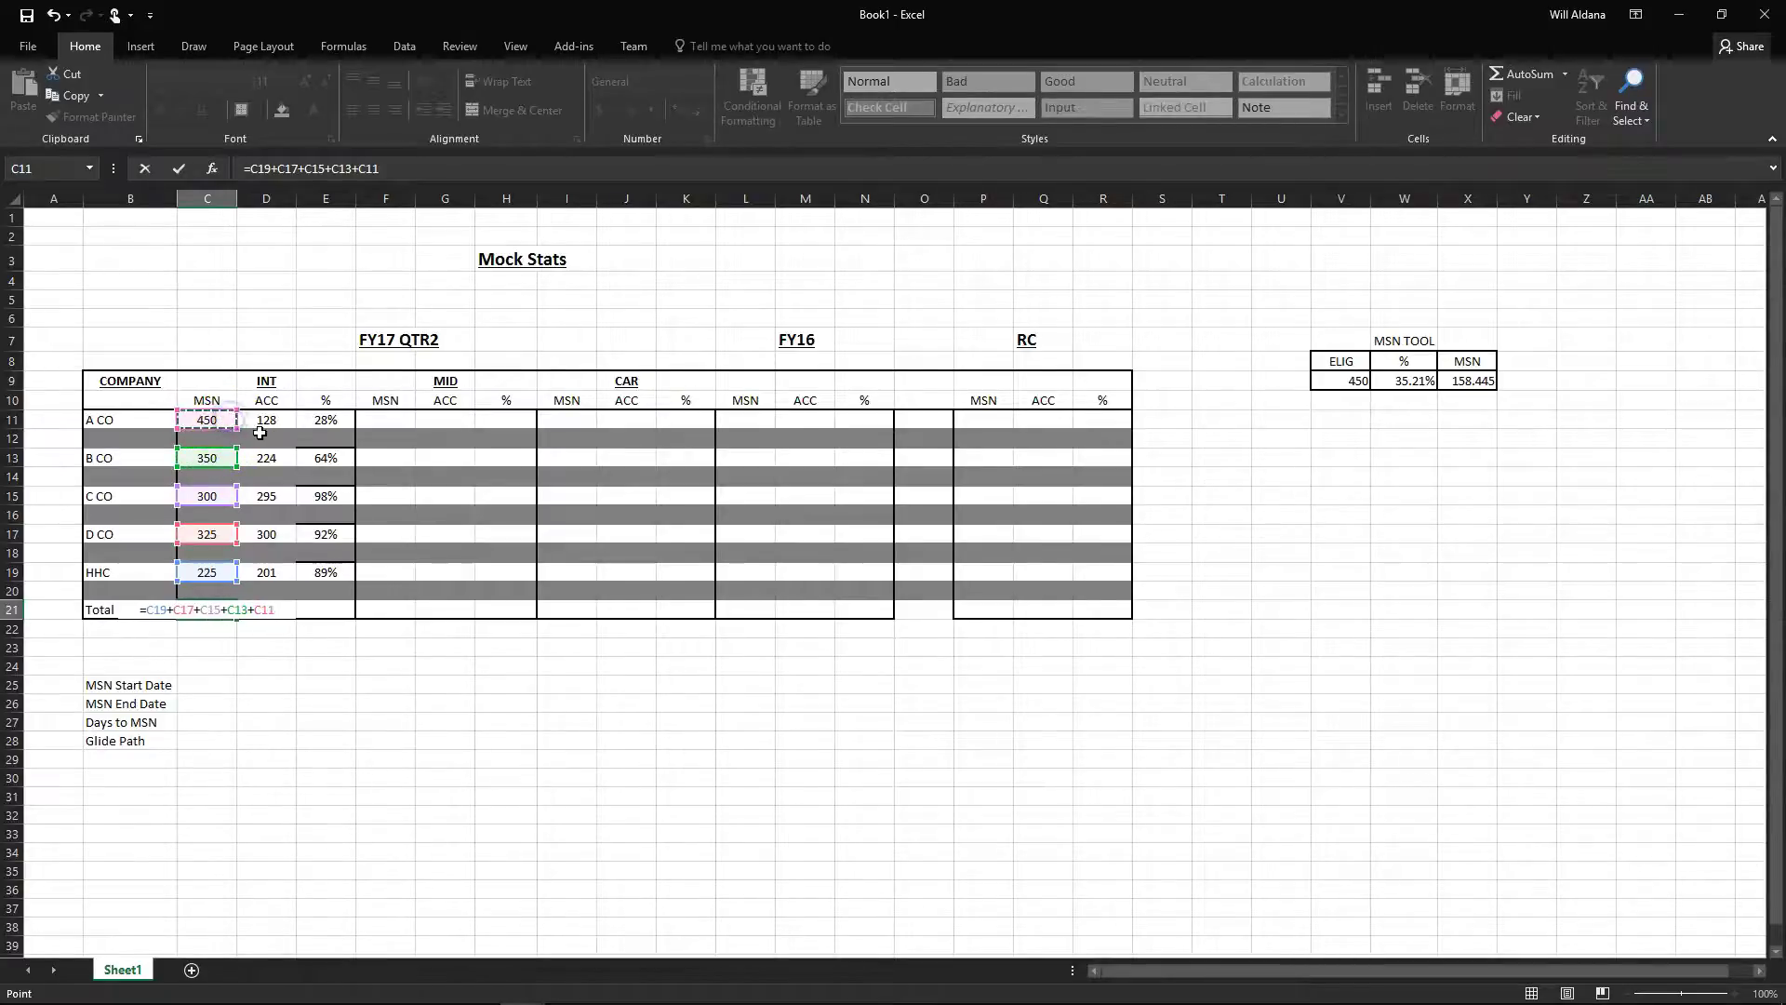
{"action": "key", "text": "Return"}
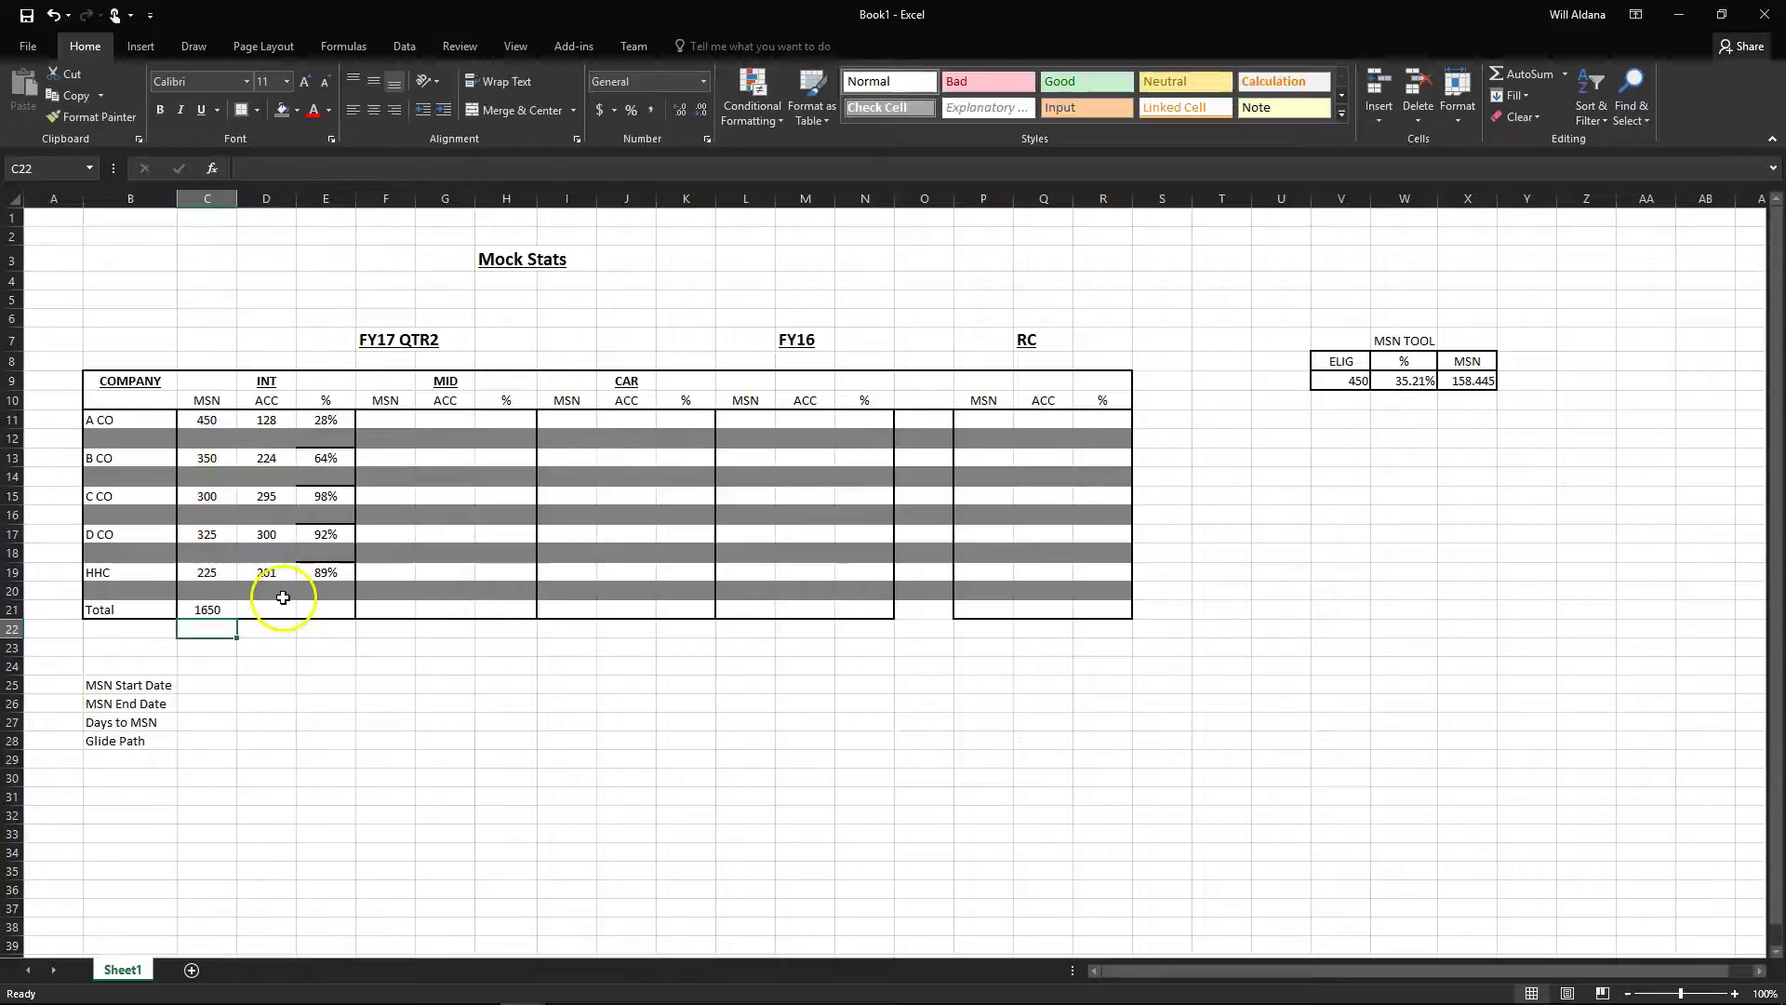
Copy the INT MSN total formula from C21 into D21 to total the INT ACC column
{"action": "left_click", "coordinate": [232, 610]}
{"action": "right_click", "coordinate": [230, 612]}
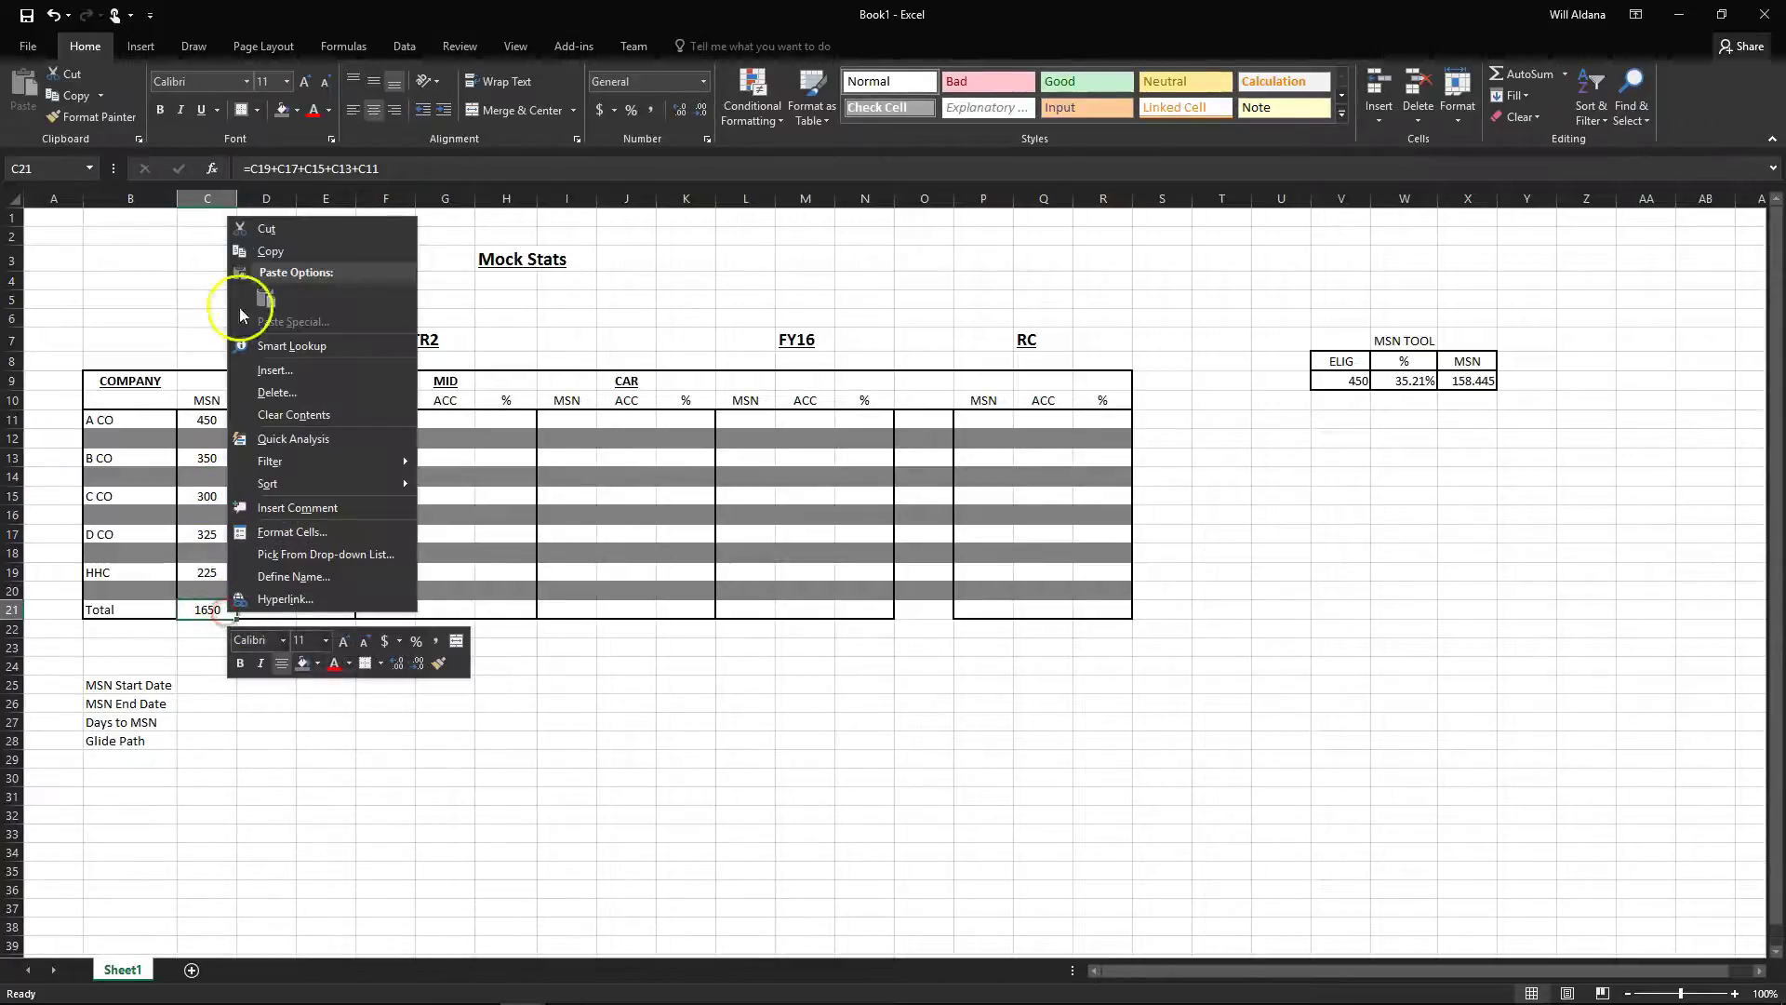
{"action": "left_click", "coordinate": [275, 247]}
{"action": "left_click", "coordinate": [263, 608]}
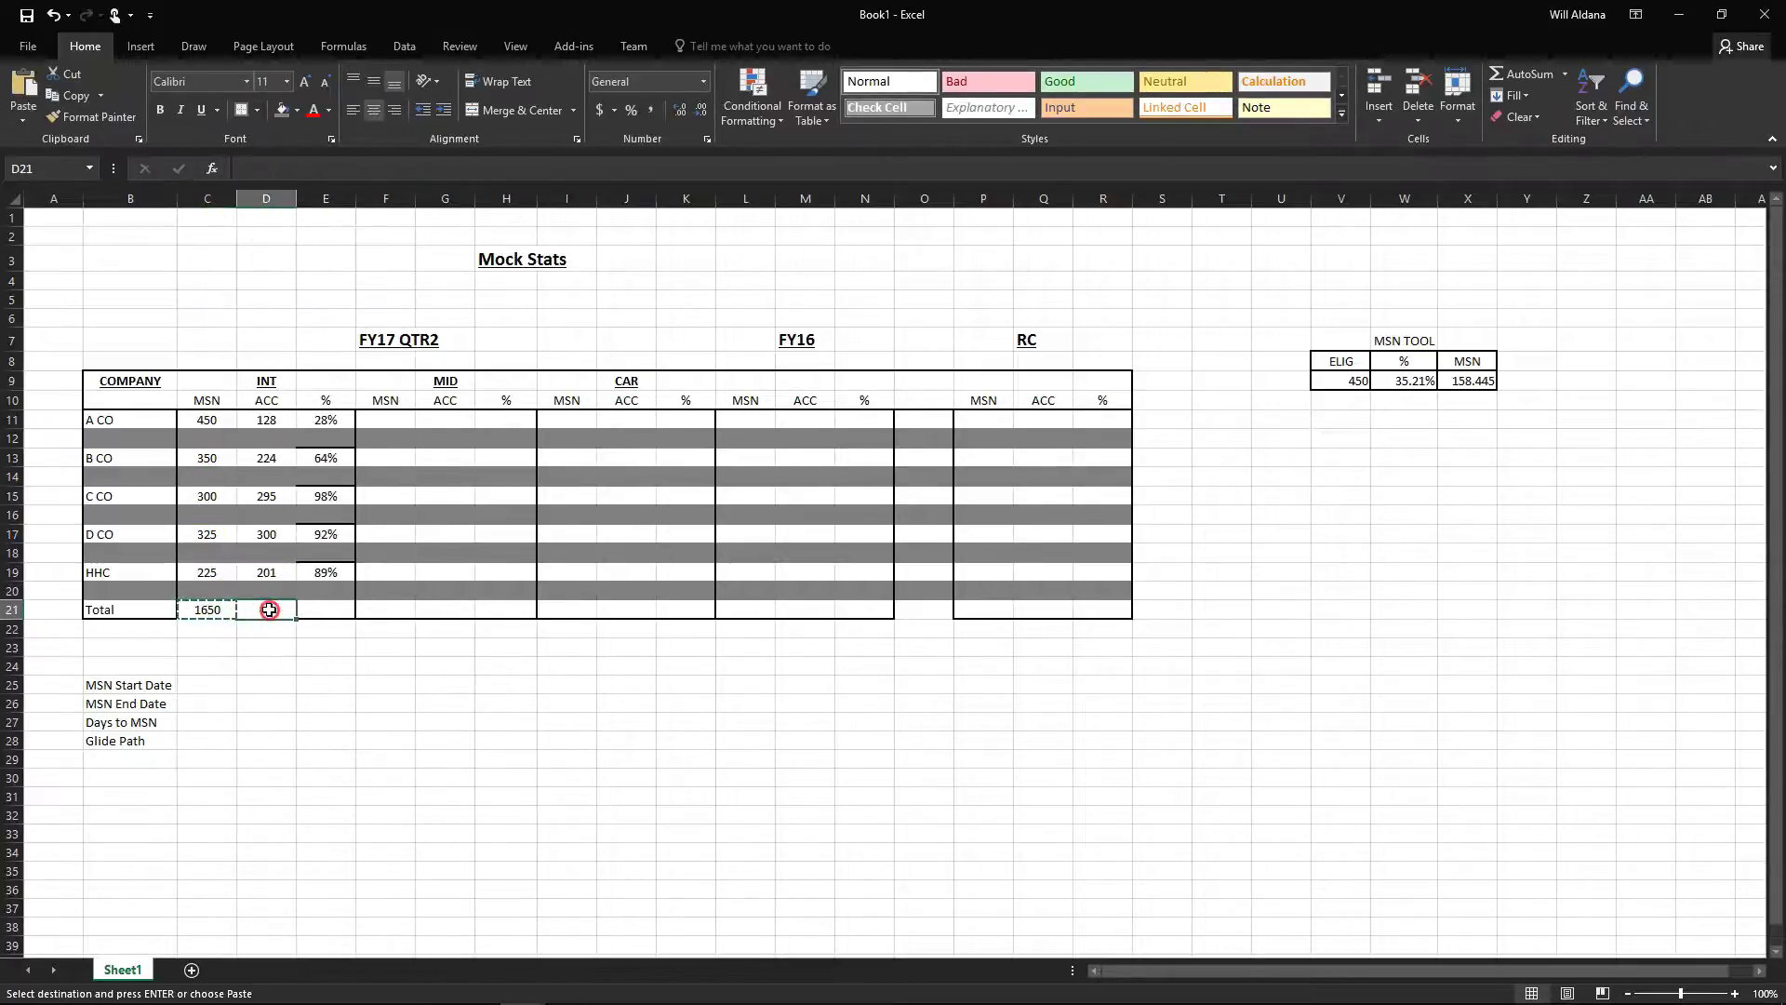
{"action": "right_click", "coordinate": [269, 610]}
{"action": "left_click", "coordinate": [311, 292]}
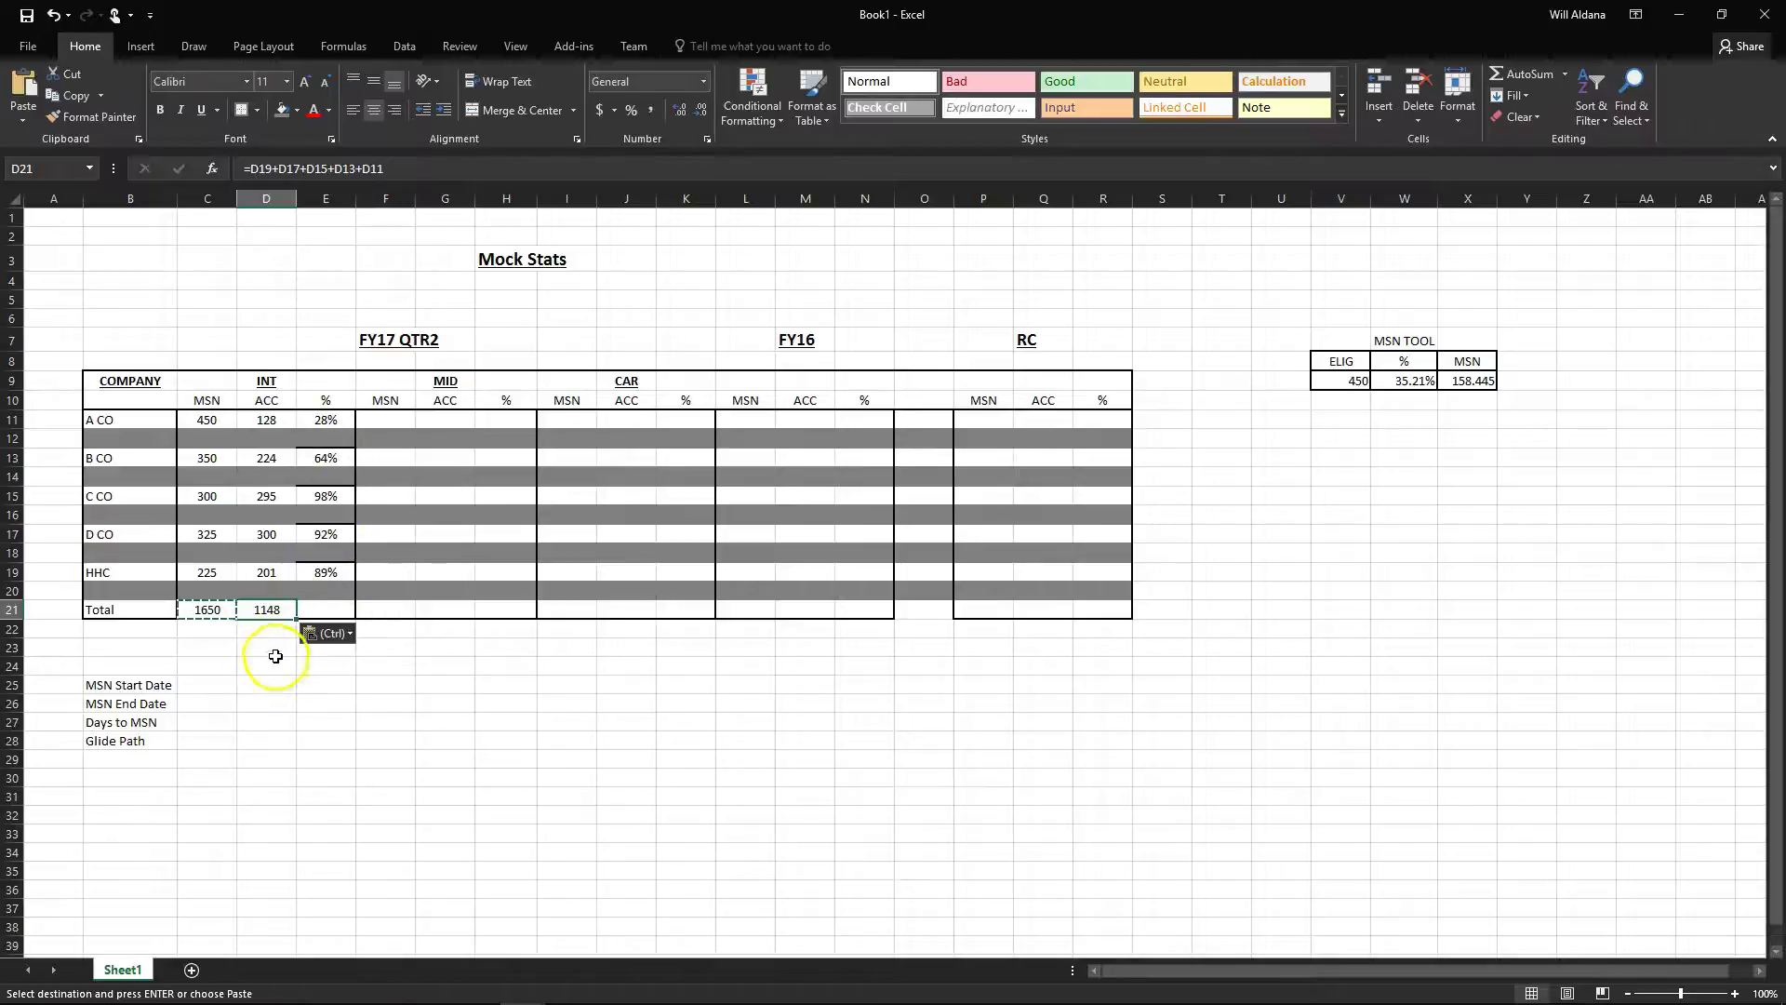
Copy HHC's INT % formula from E19 into the Total row's % cell, E21
{"action": "left_click", "coordinate": [330, 607]}
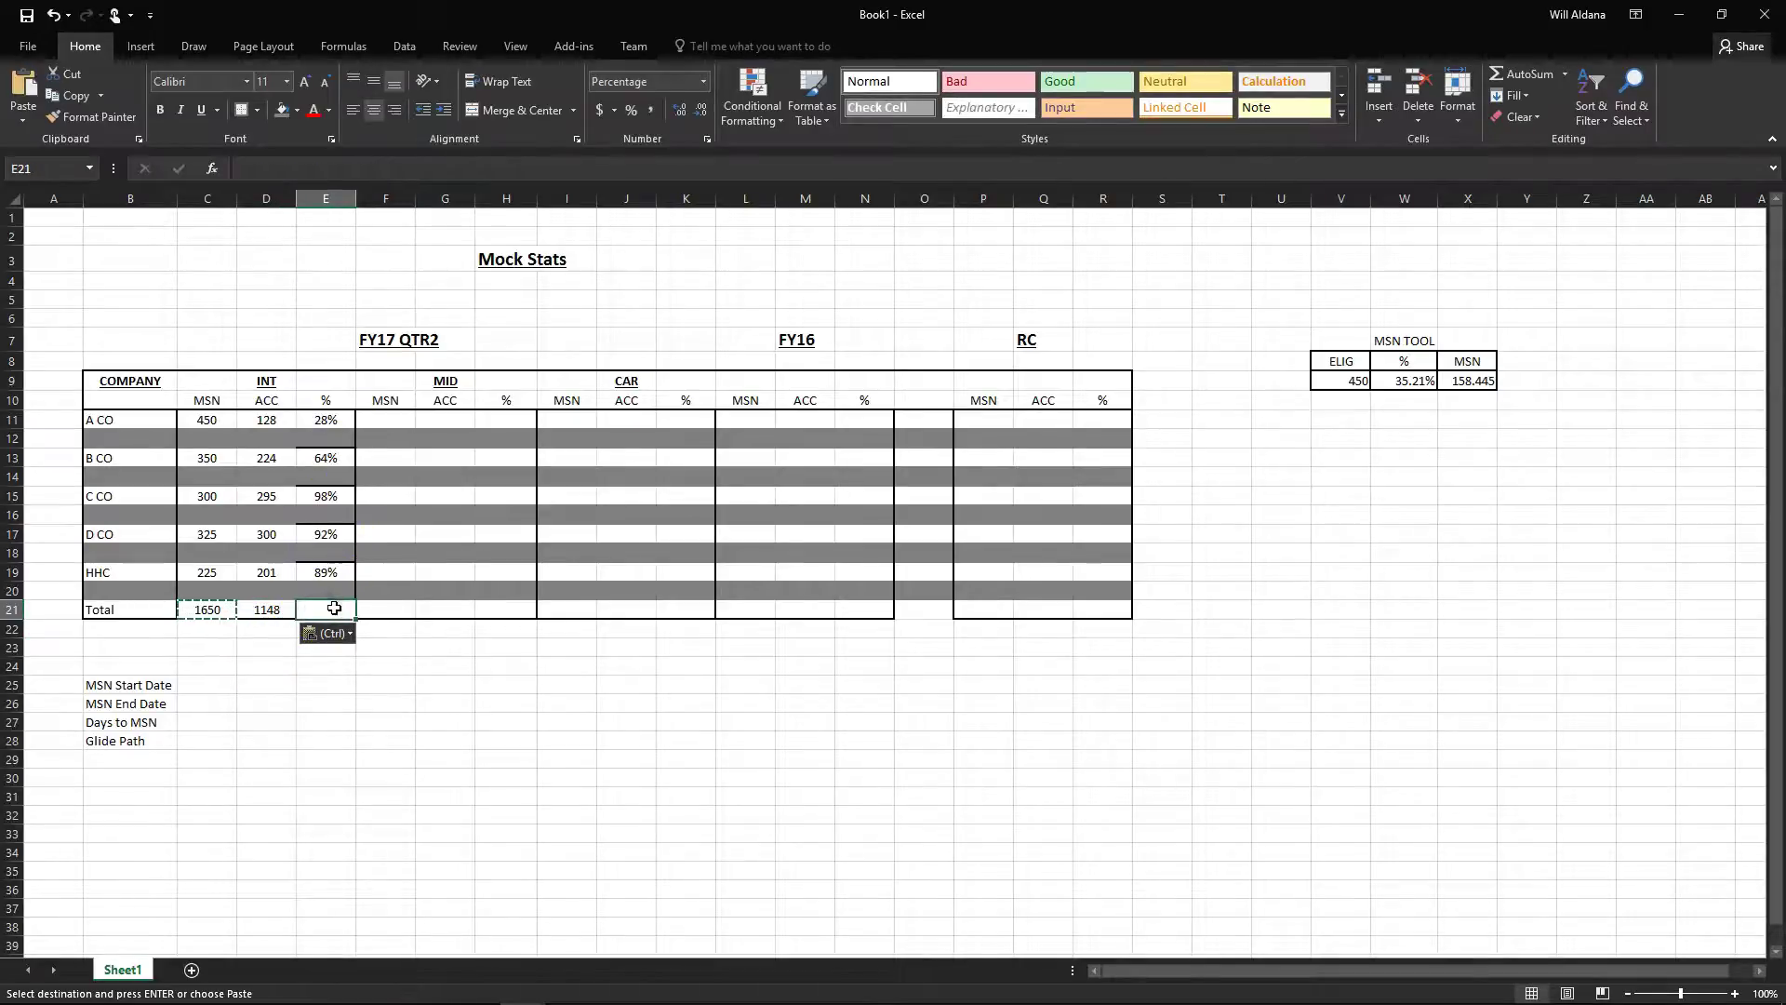
{"action": "left_click", "coordinate": [335, 576]}
{"action": "right_click", "coordinate": [337, 574]}
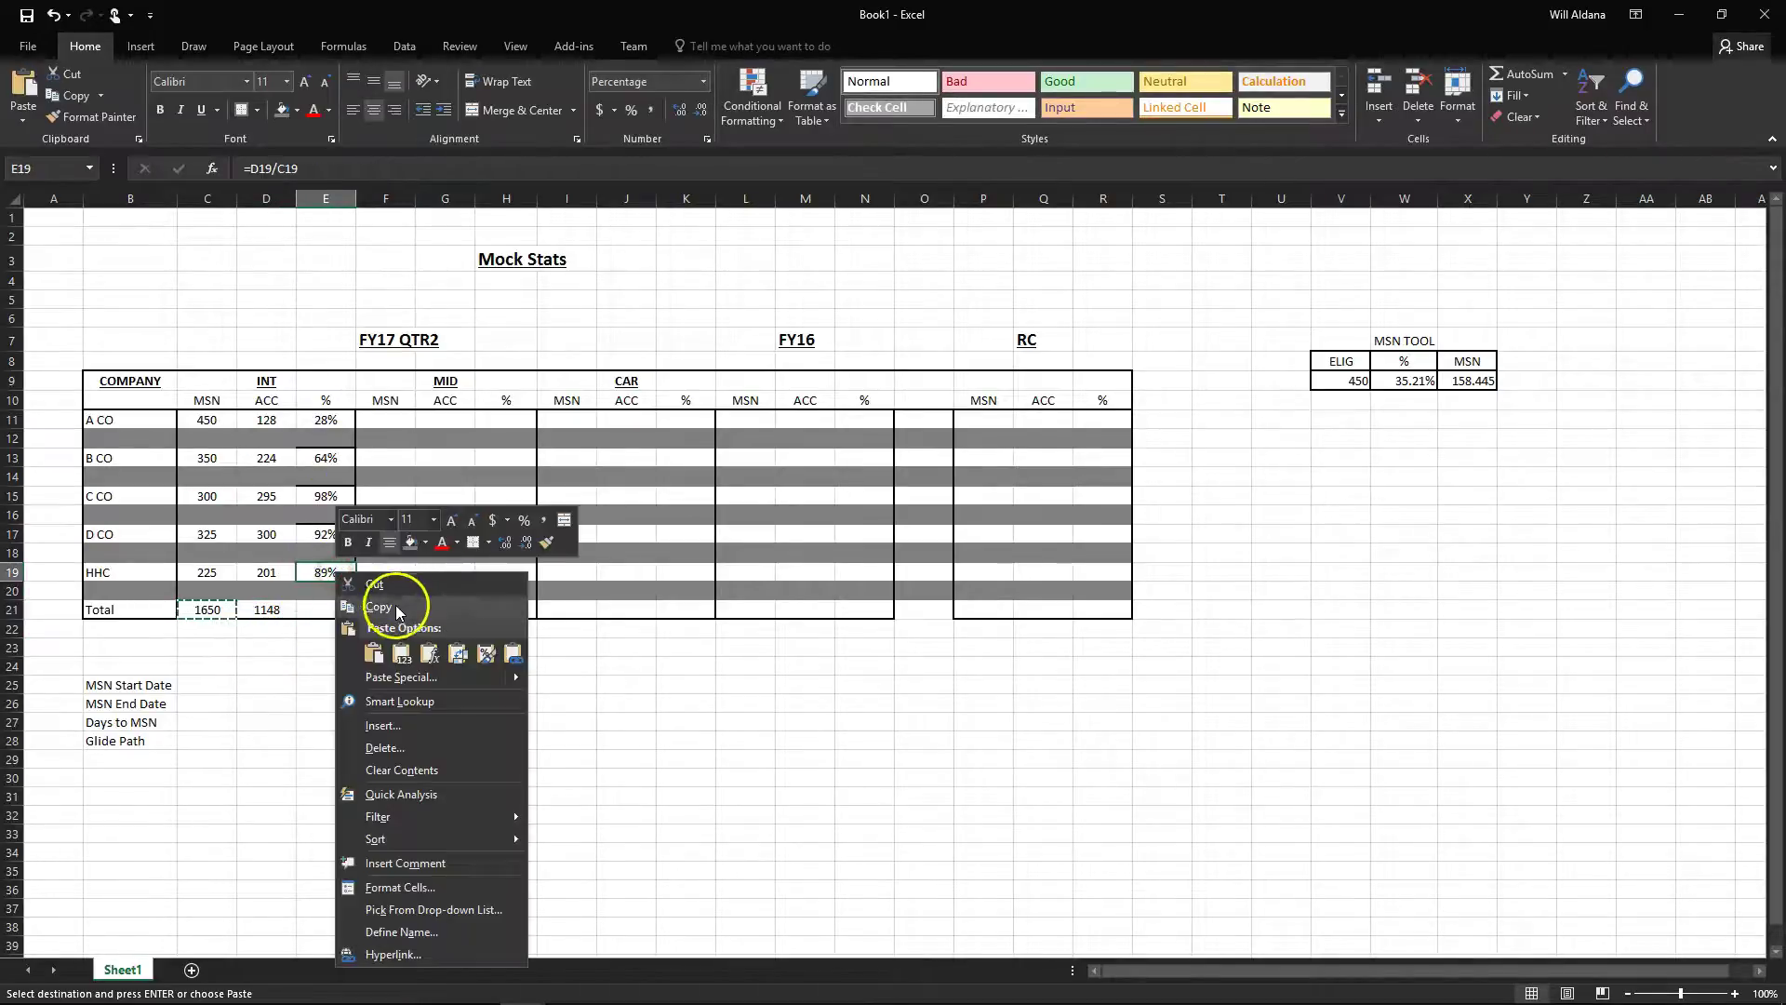
{"action": "left_click", "coordinate": [394, 604]}
{"action": "left_click", "coordinate": [341, 609]}
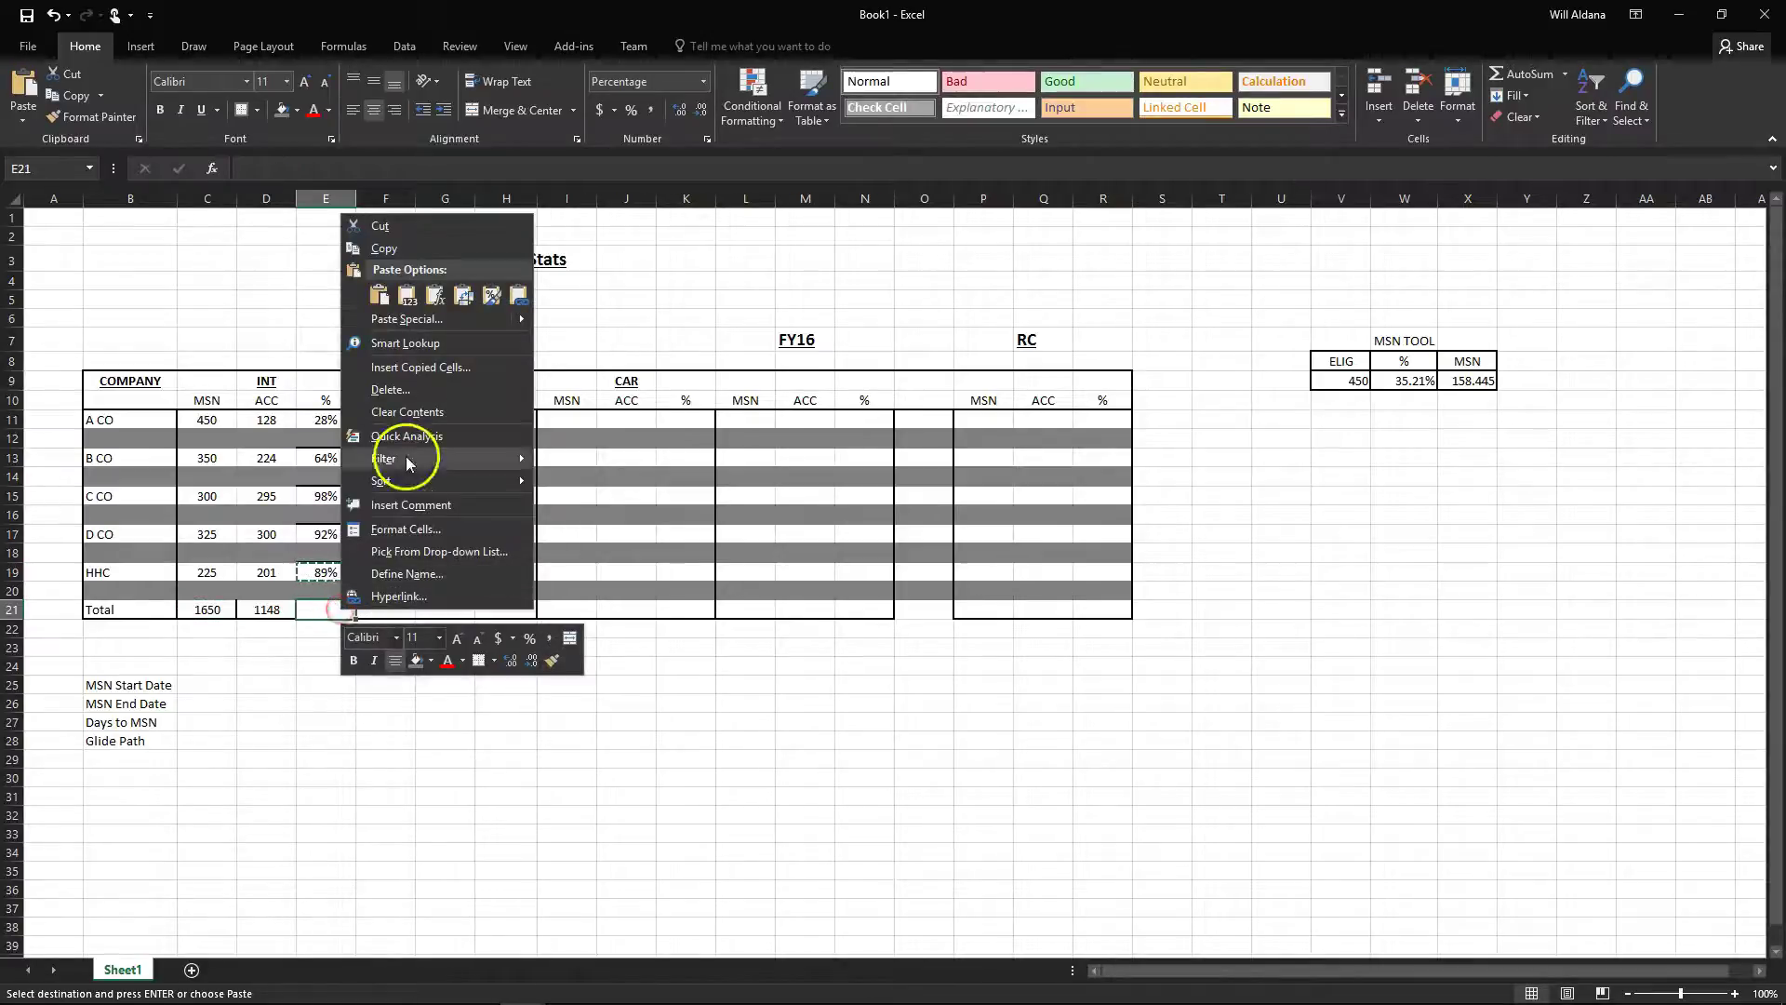
{"action": "left_click", "coordinate": [380, 295]}
{"action": "left_click", "coordinate": [315, 637]}
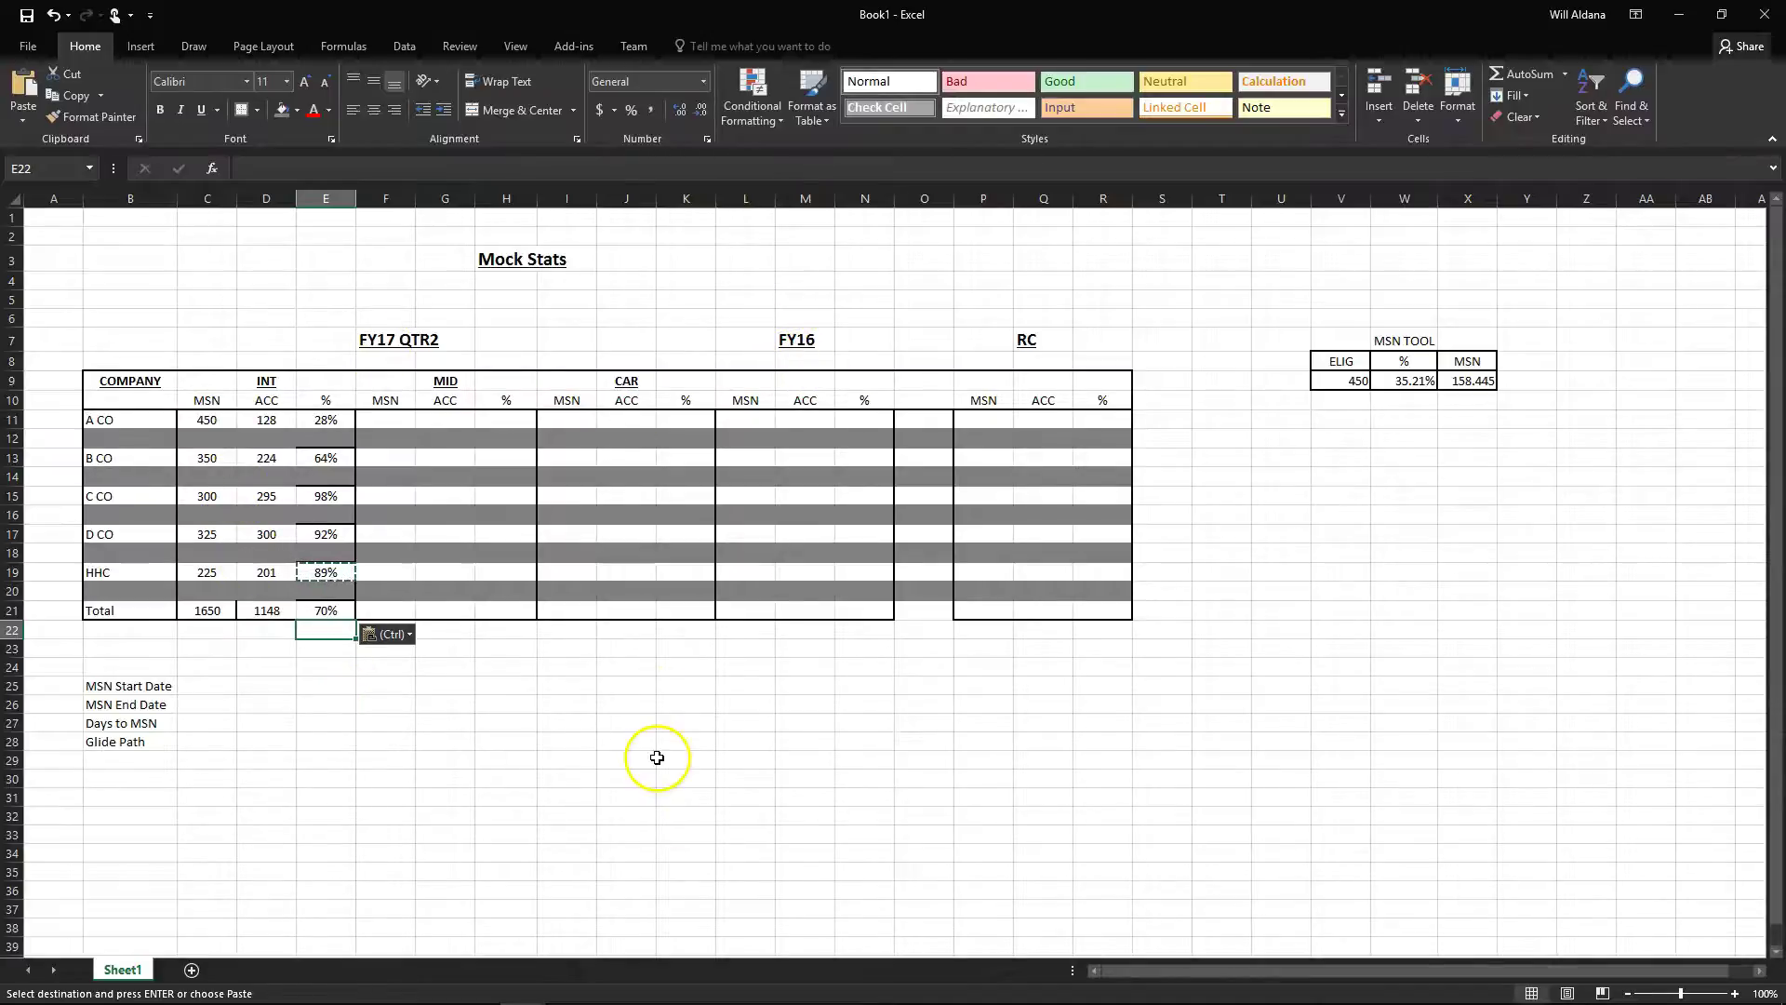
Enter the label As of: in cell L27 below the FY16 section
{"action": "left_click", "coordinate": [735, 712]}
{"action": "left_click", "coordinate": [753, 727]}
{"action": "type", "text": "As of"}
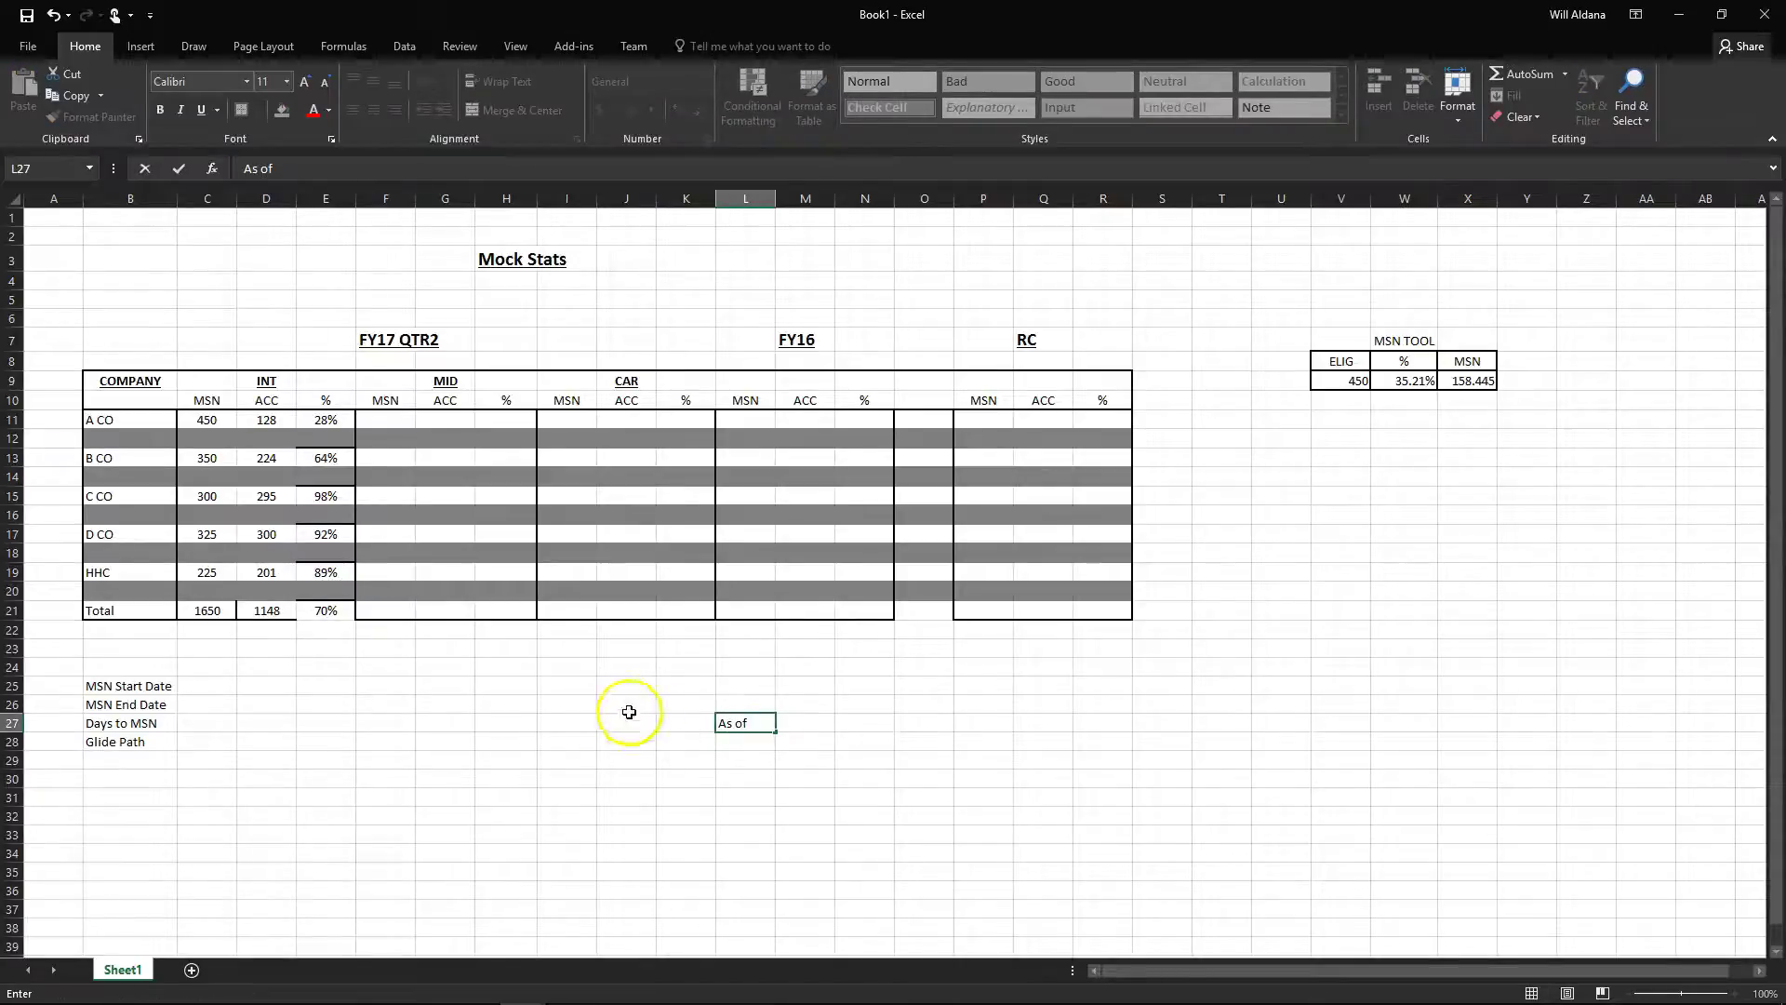
{"action": "left_click", "coordinate": [809, 737]}
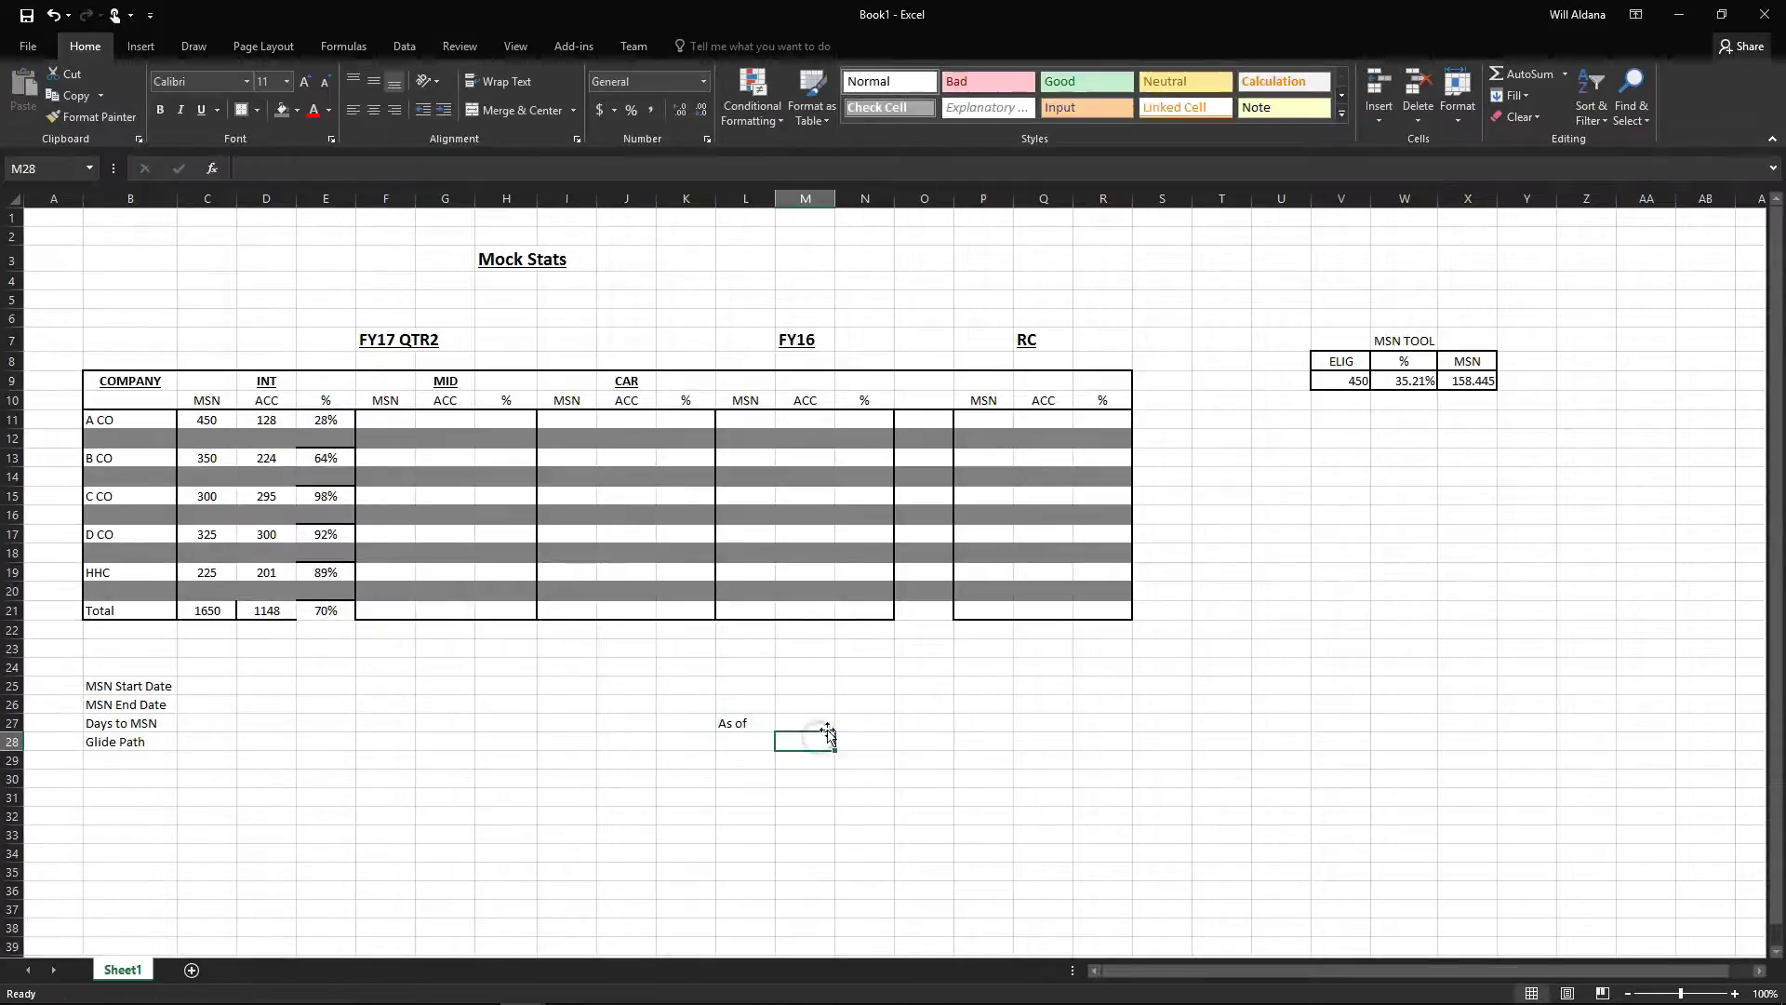
{"action": "left_click", "coordinate": [802, 723]}
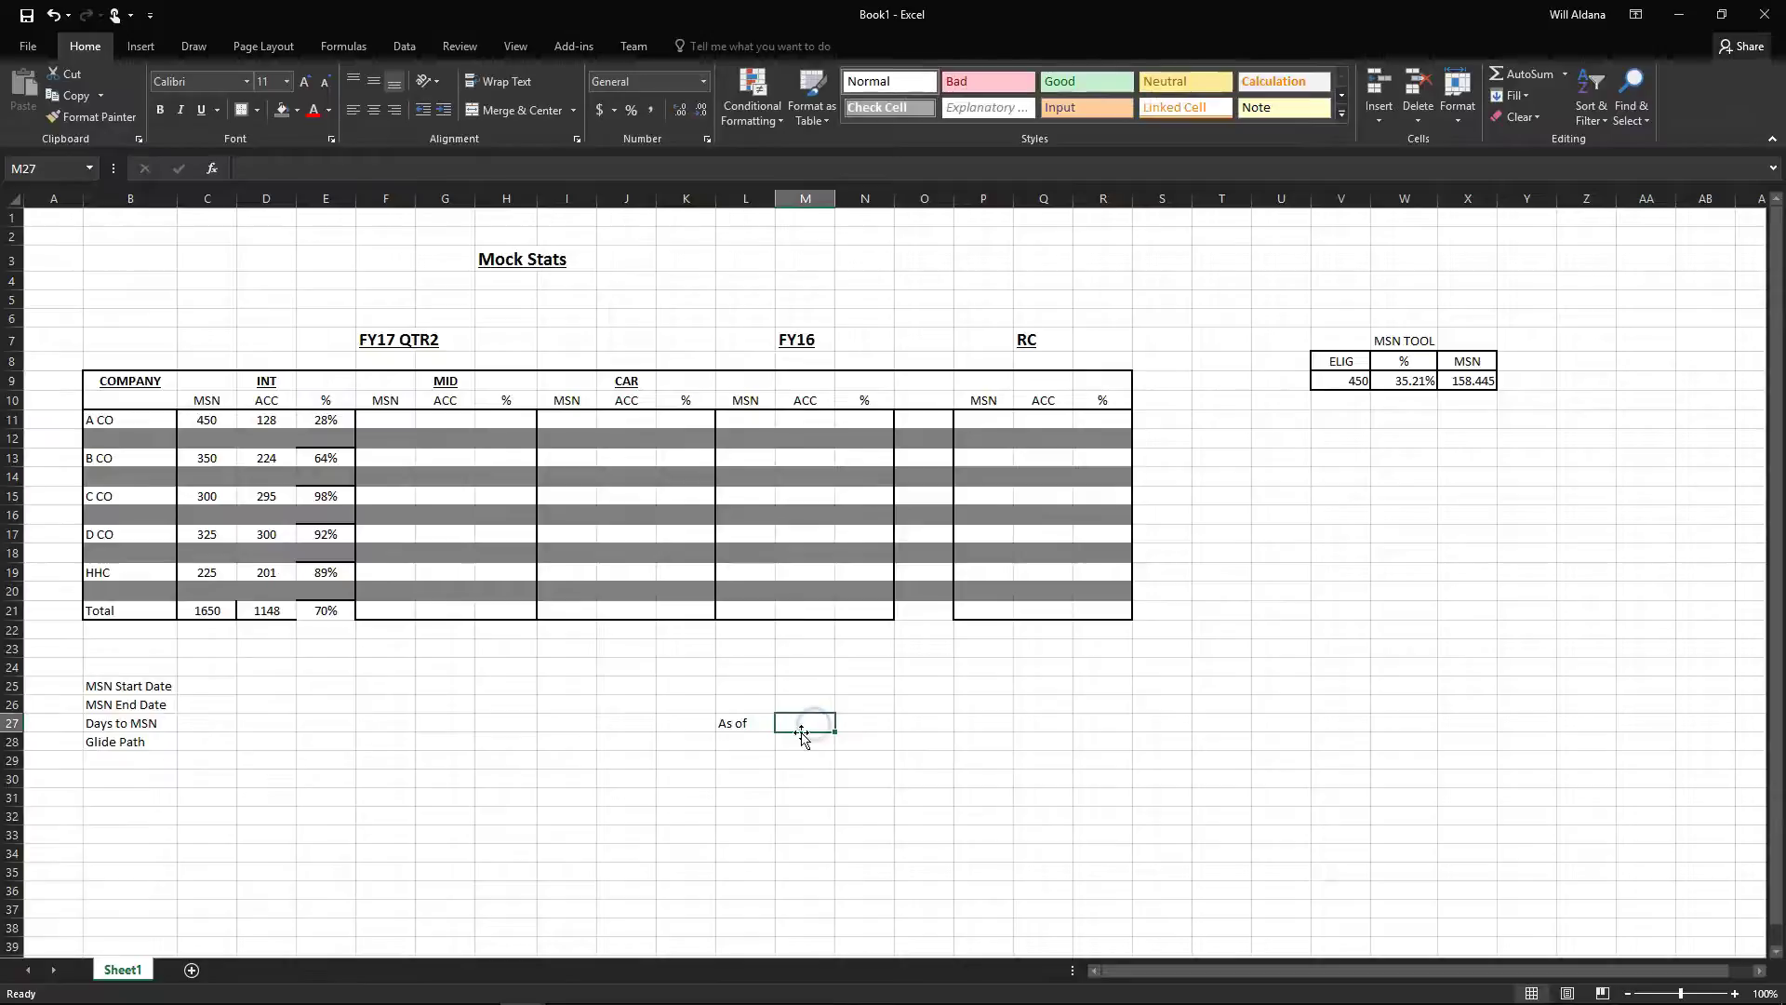
{"action": "double_click", "coordinate": [758, 723]}
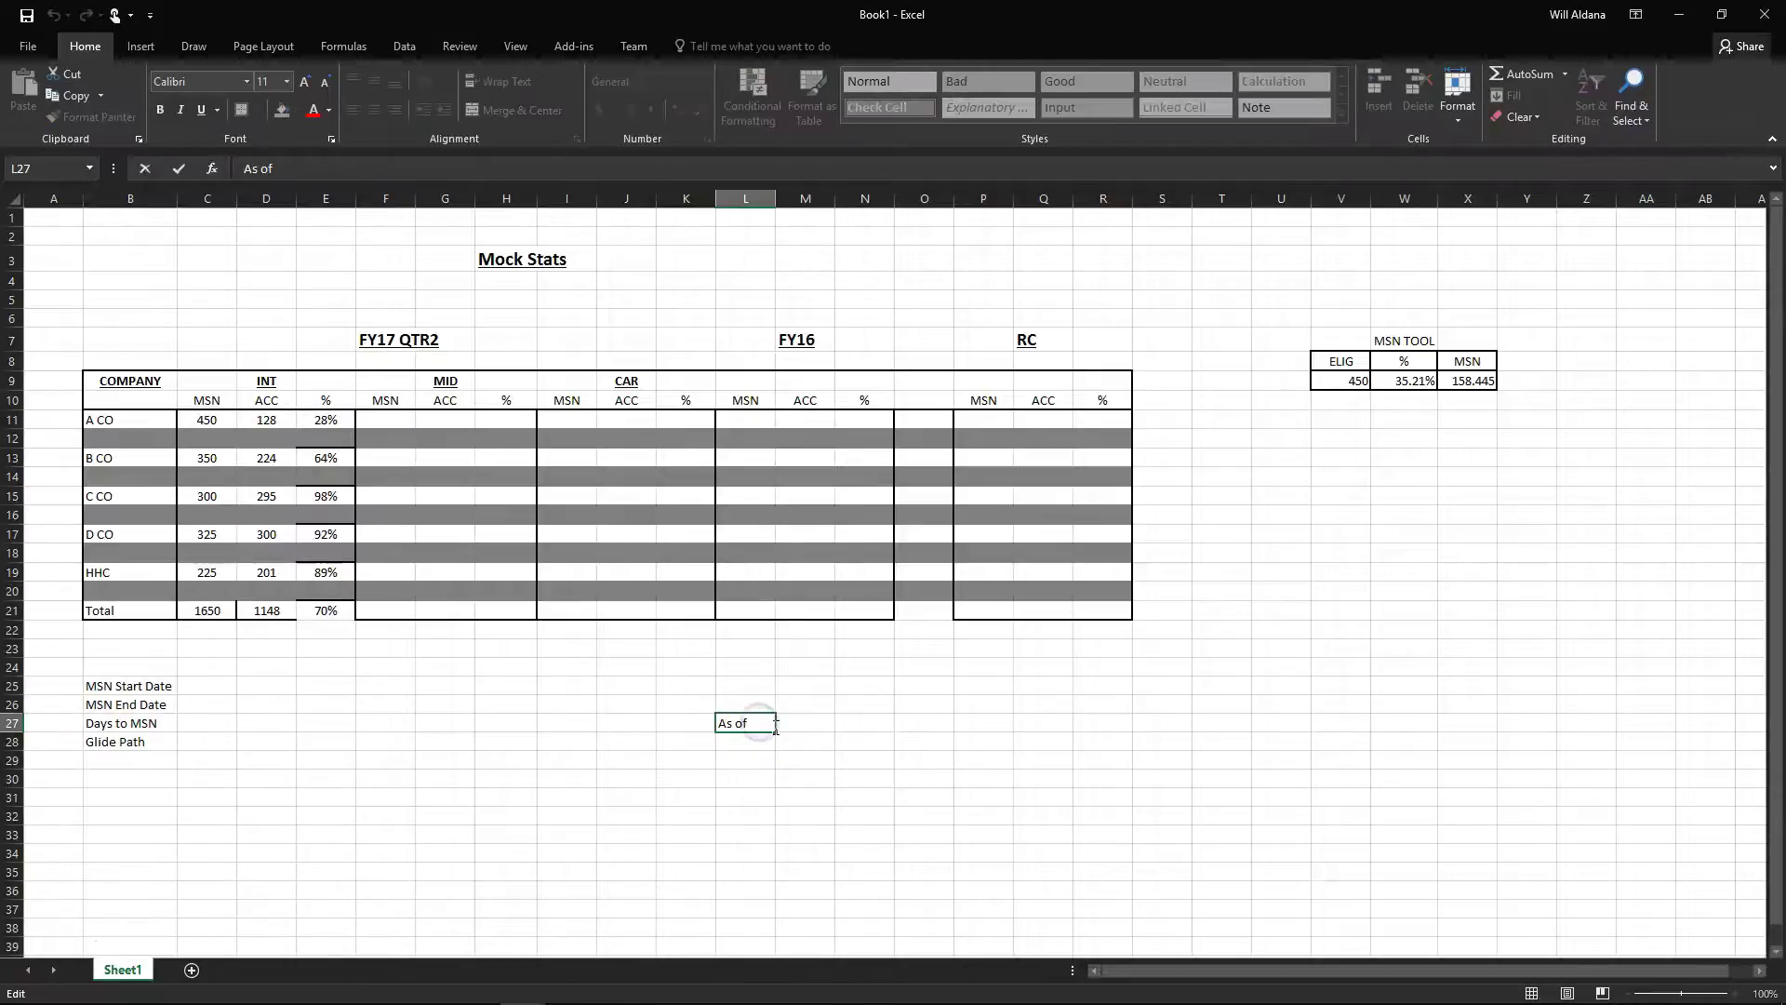
{"action": "type", "text": ":"}
Try to enter the formula =Date() in cell M27 beside the As of: label, and clear the function text
{"action": "left_click", "coordinate": [822, 722]}
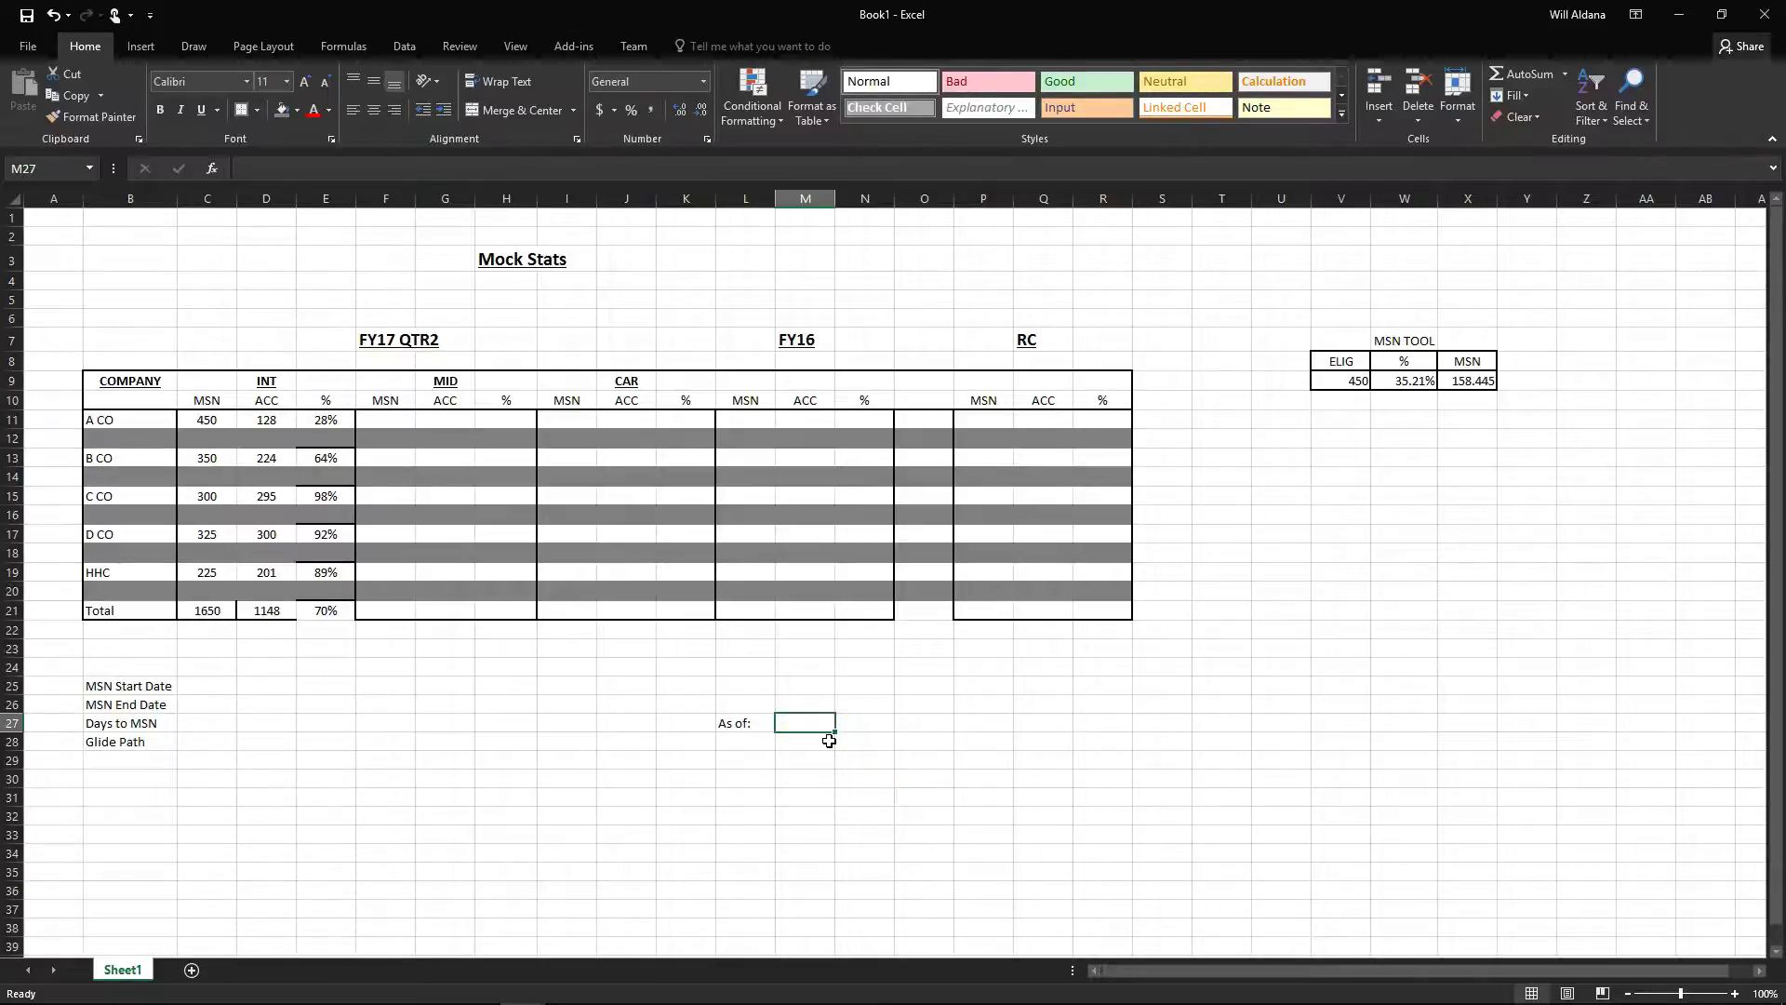
{"action": "type", "text": "="}
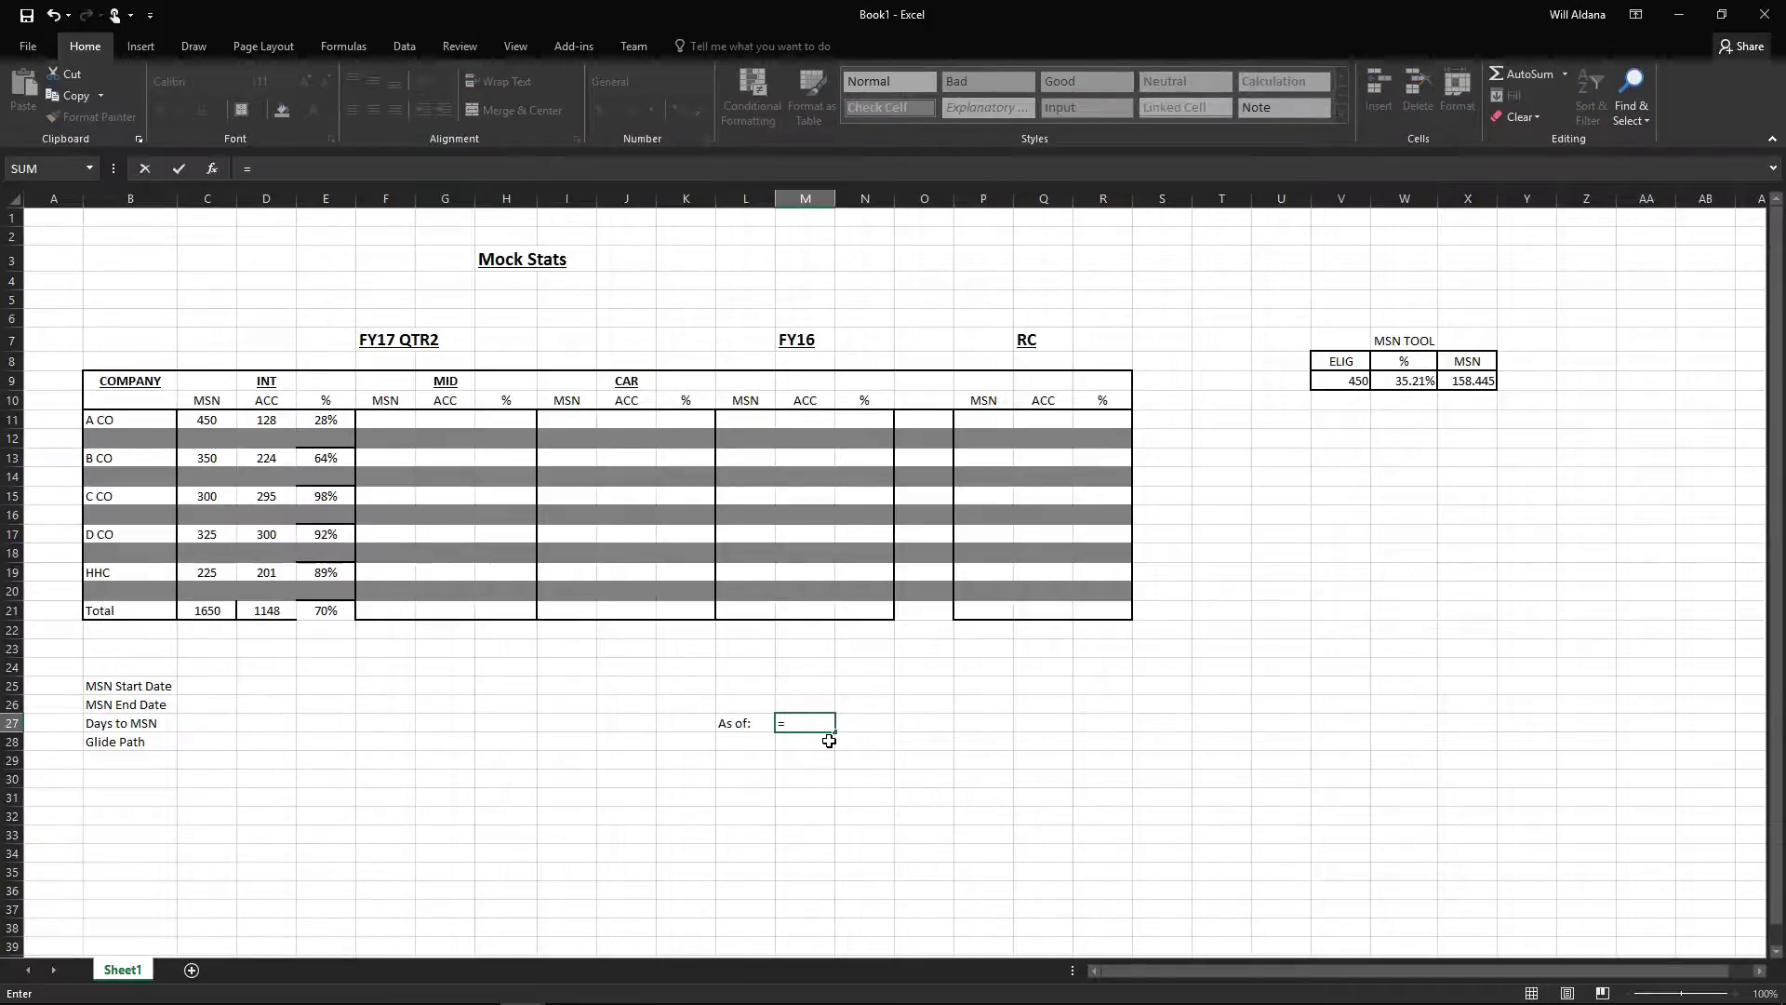
{"action": "type", "text": "Date()"}
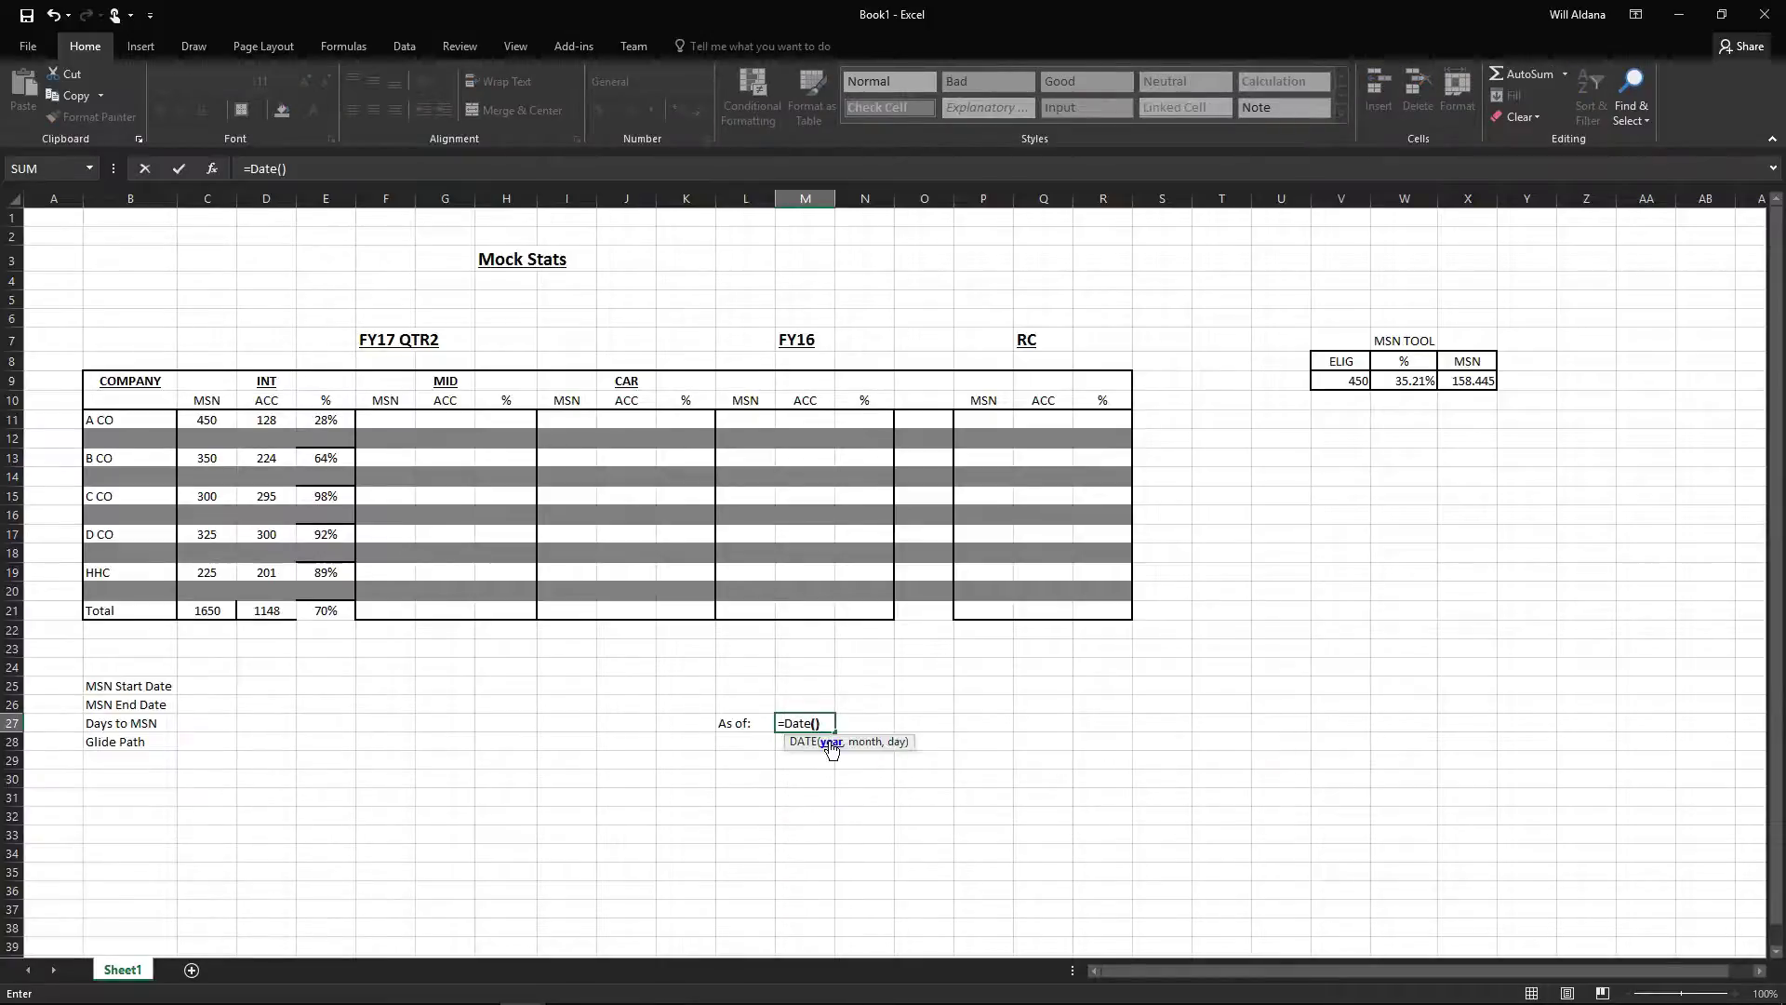
{"action": "key", "text": "Return"}
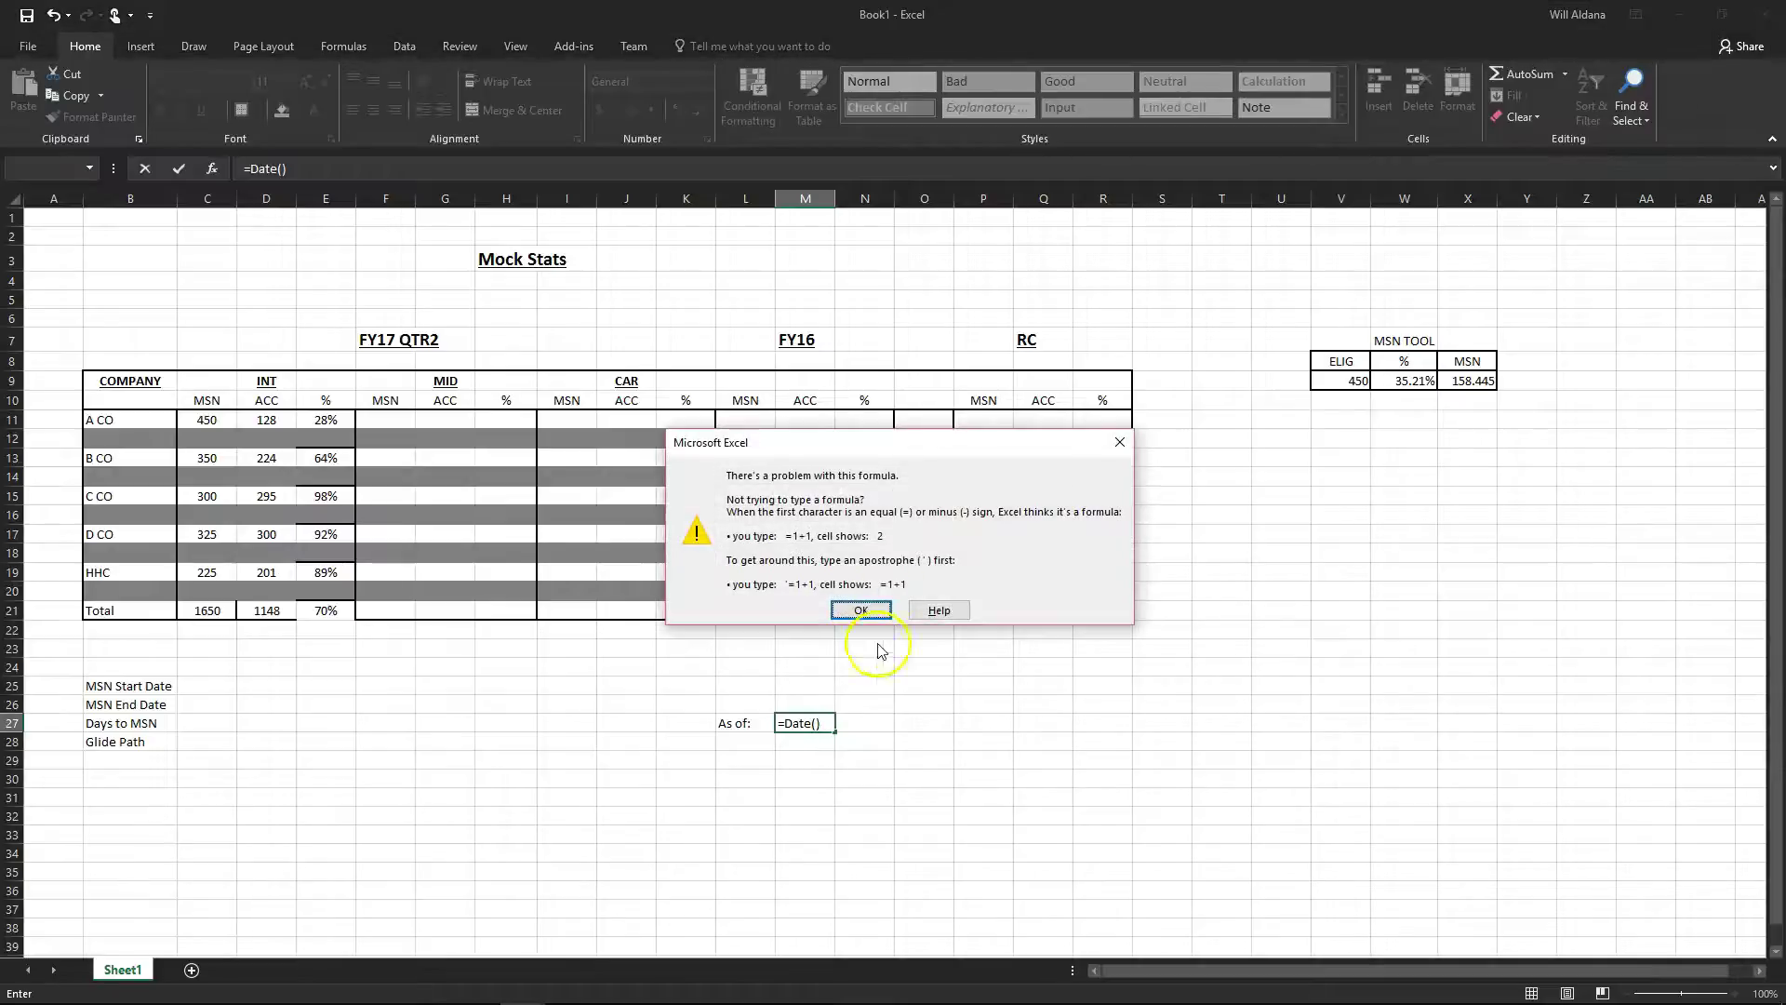
{"action": "left_click", "coordinate": [853, 611]}
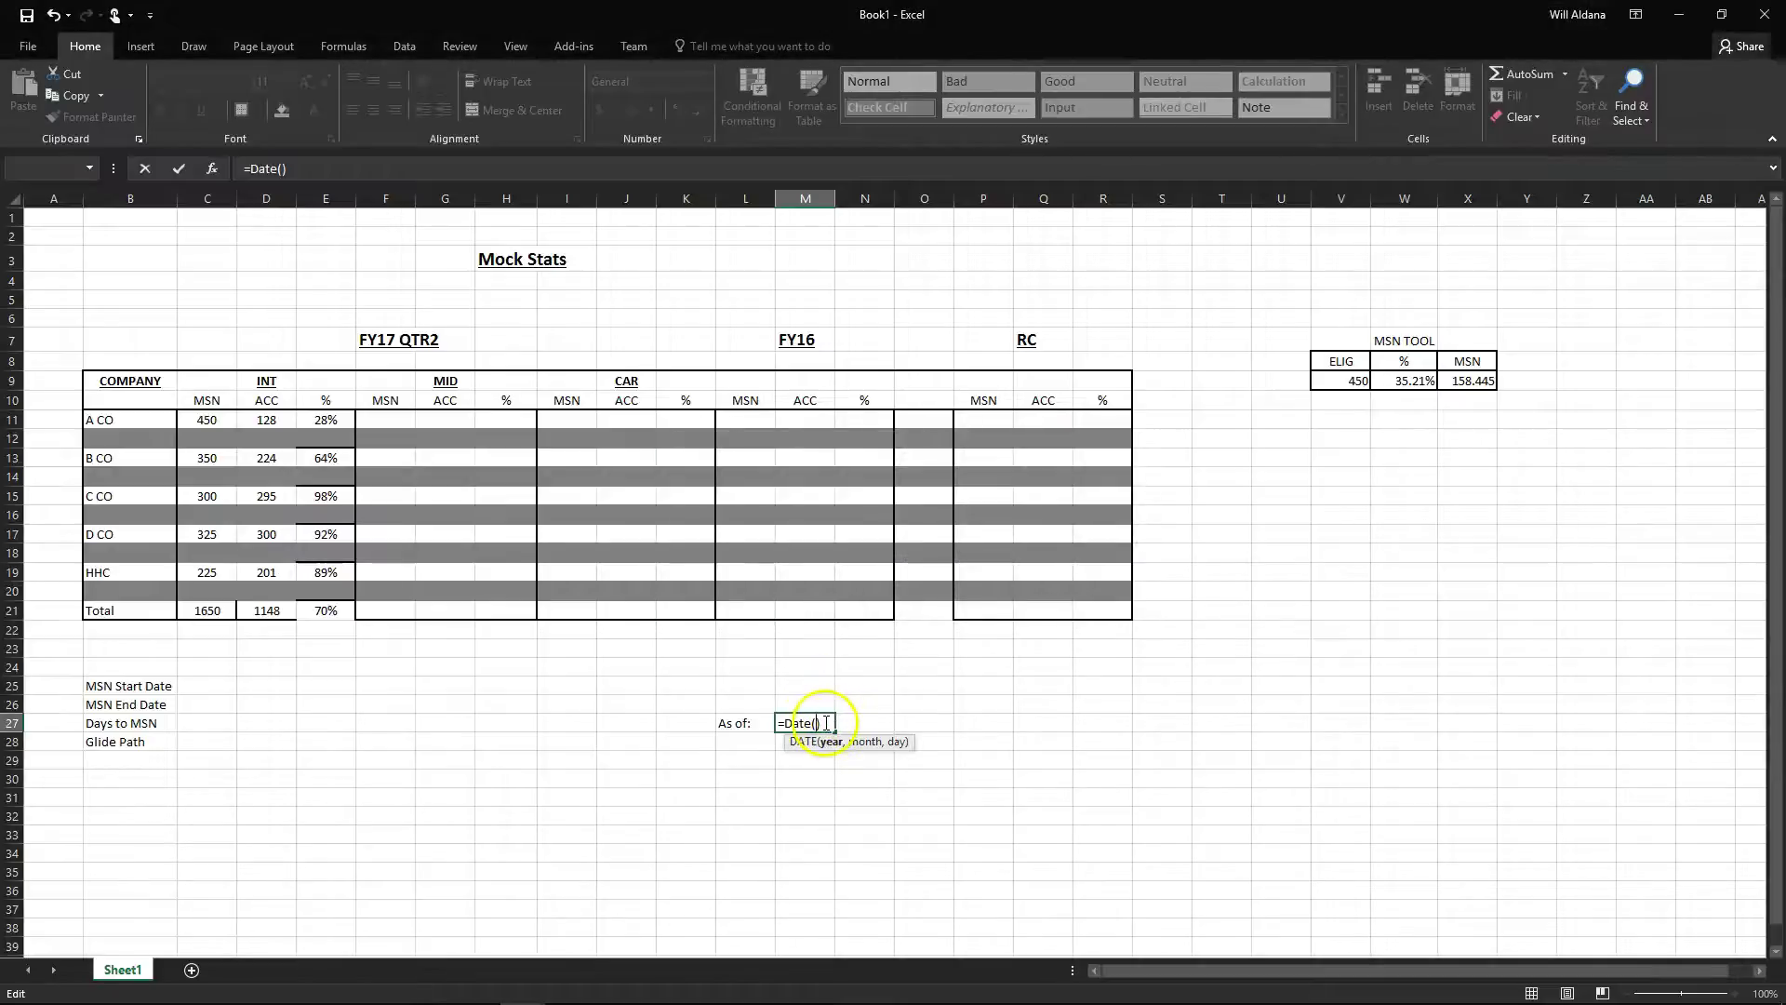
{"action": "left_click", "coordinate": [810, 723]}
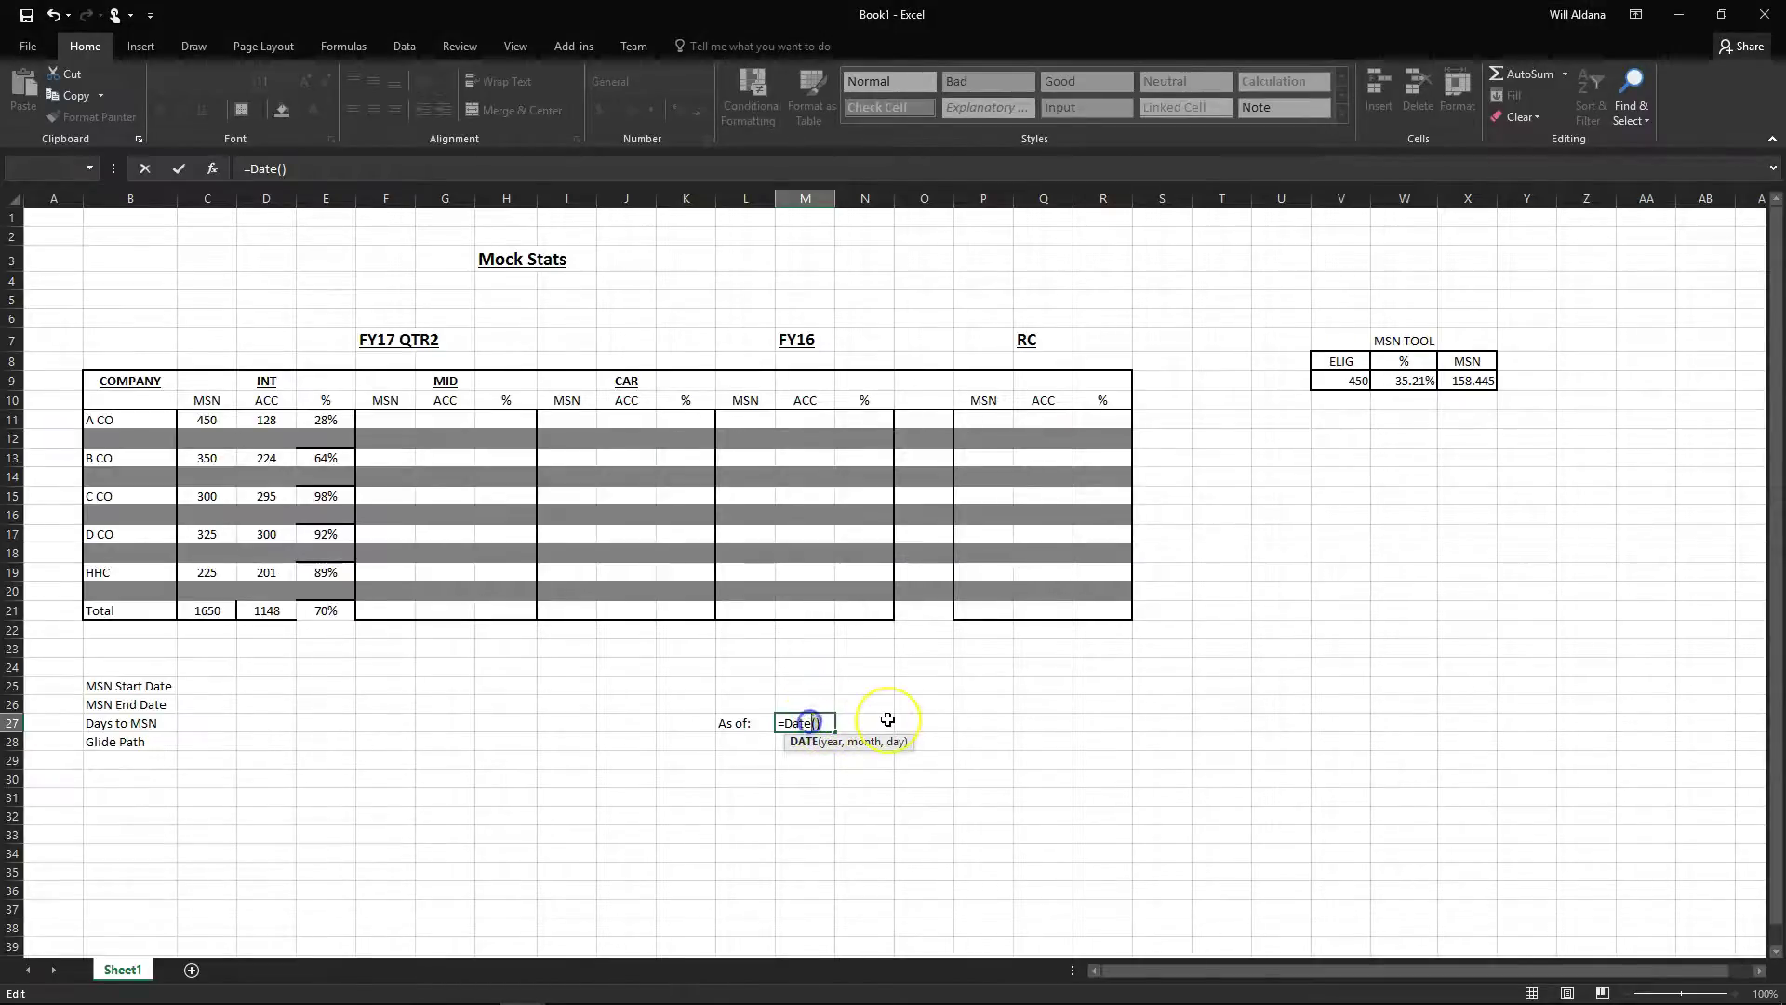
{"action": "key", "text": "BackSpace"}
{"action": "key", "text": "BackSpace"}
{"action": "key", "text": "BackSpace"}
{"action": "key", "text": "BackSpace"}
{"action": "key", "text": "BackSpace"}
{"action": "key", "text": "BackSpace"}
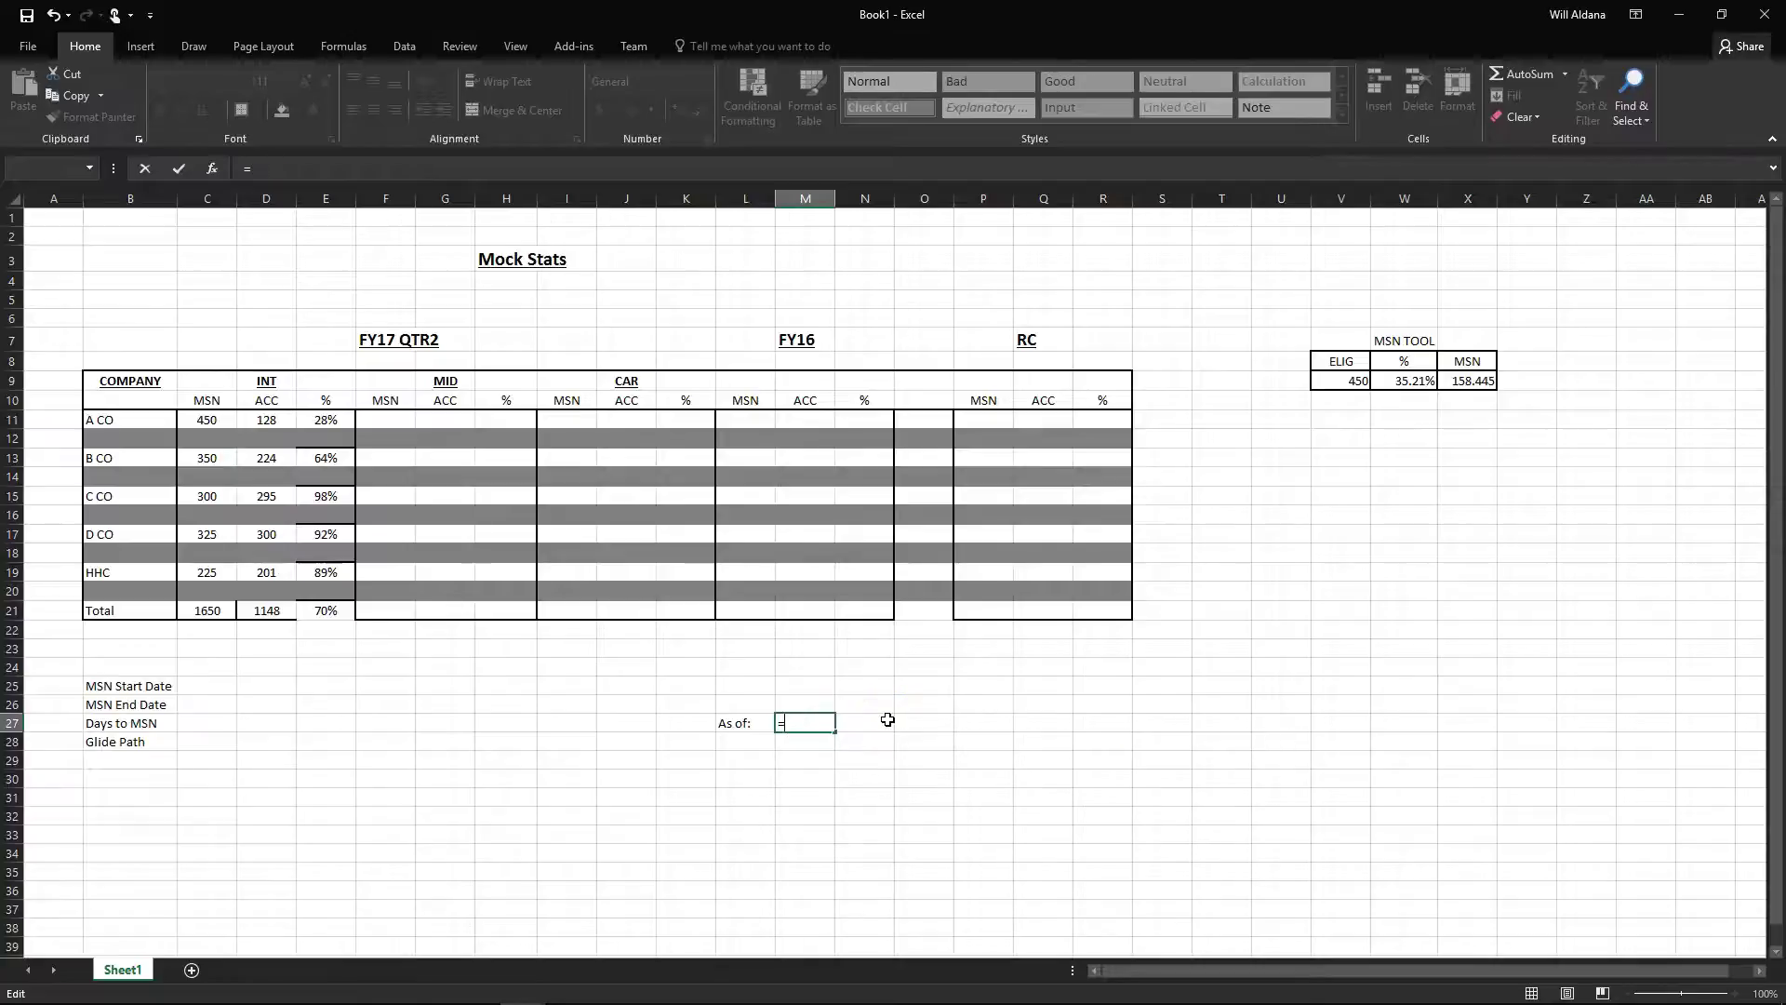
Enter the formula =Now() in cell M27 beside the As of: label
{"action": "type", "text": "o"}
{"action": "type", "text": "Now"}
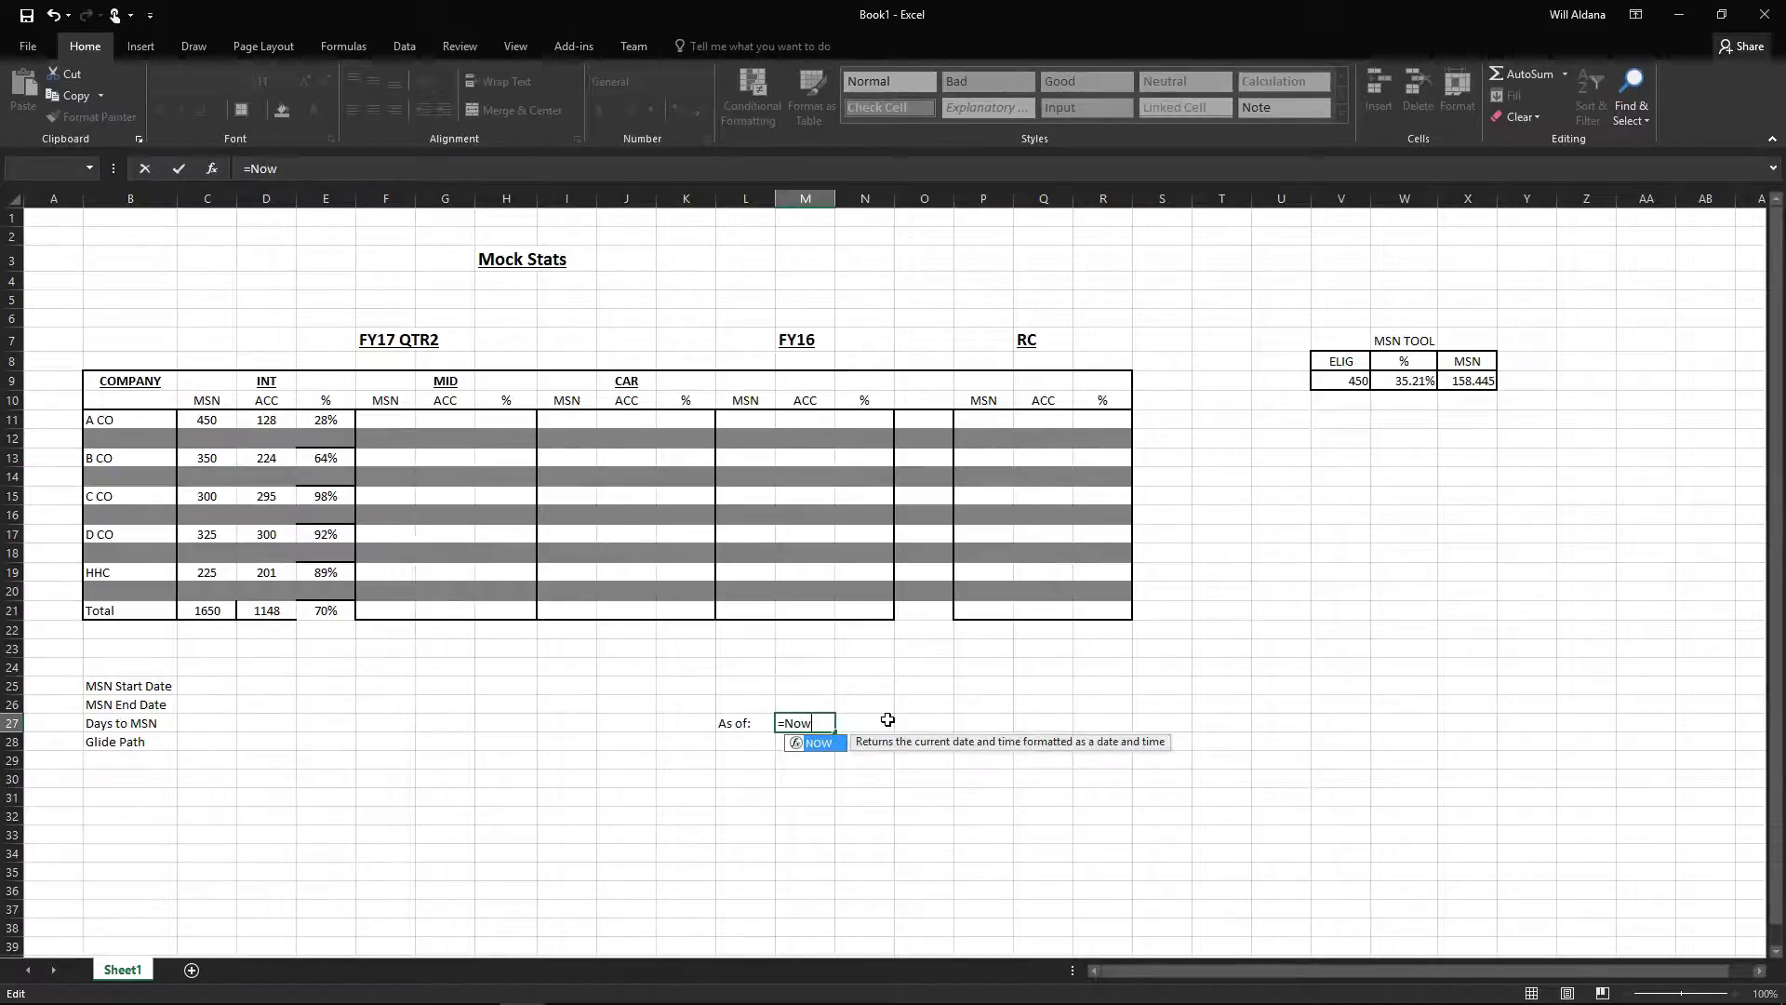
{"action": "type", "text": "()"}
{"action": "key", "text": "Return"}
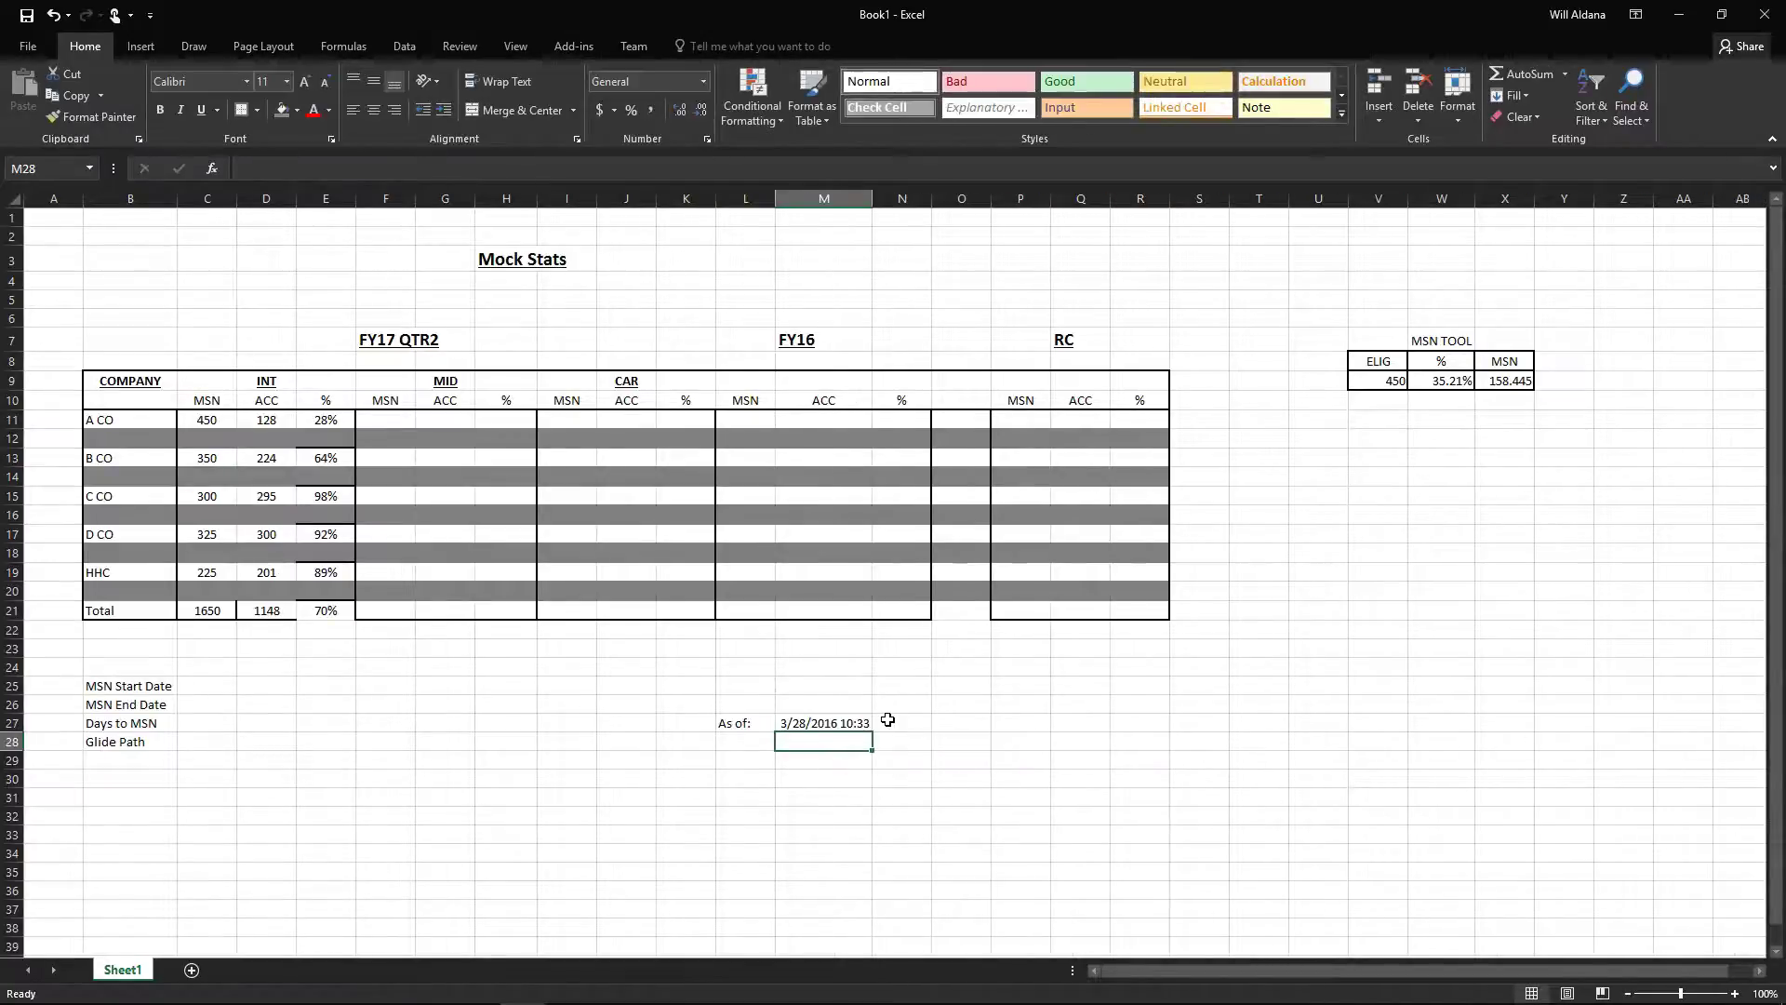
Format cell M27 as Short Date and narrow column M to fit the date
{"action": "left_click", "coordinate": [865, 723]}
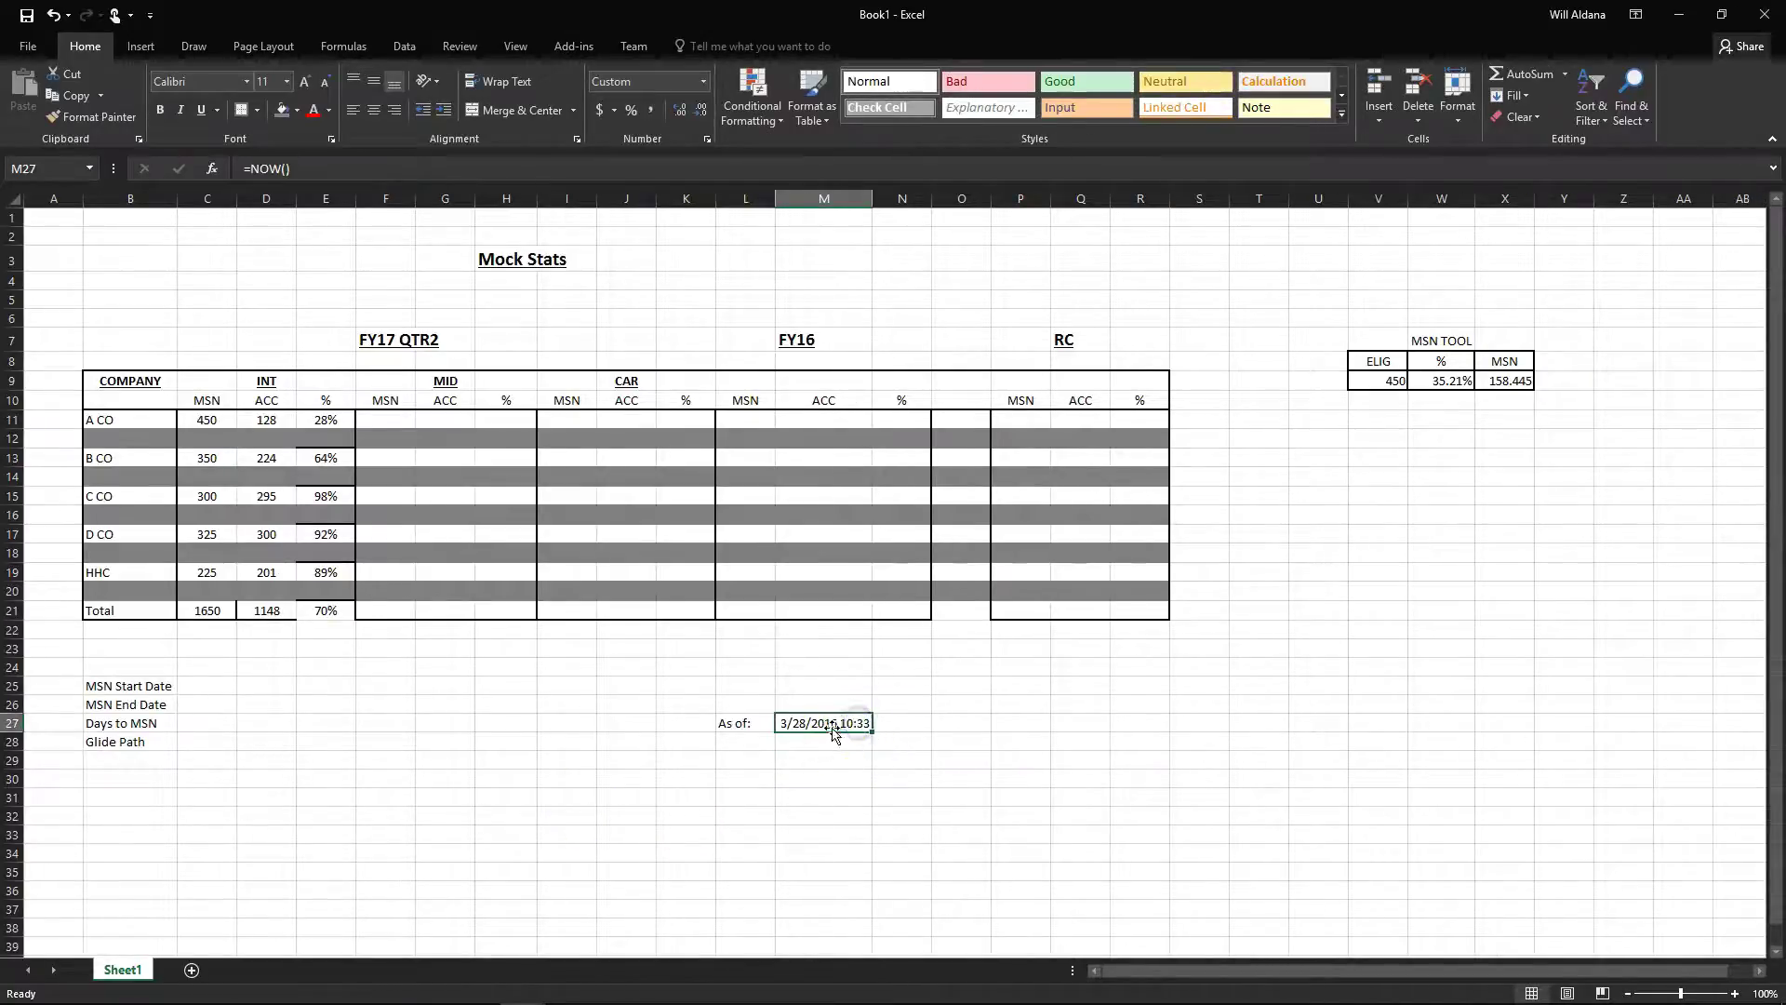
{"action": "left_click", "coordinate": [704, 82]}
{"action": "left_click", "coordinate": [682, 271]}
{"action": "left_click", "coordinate": [834, 758]}
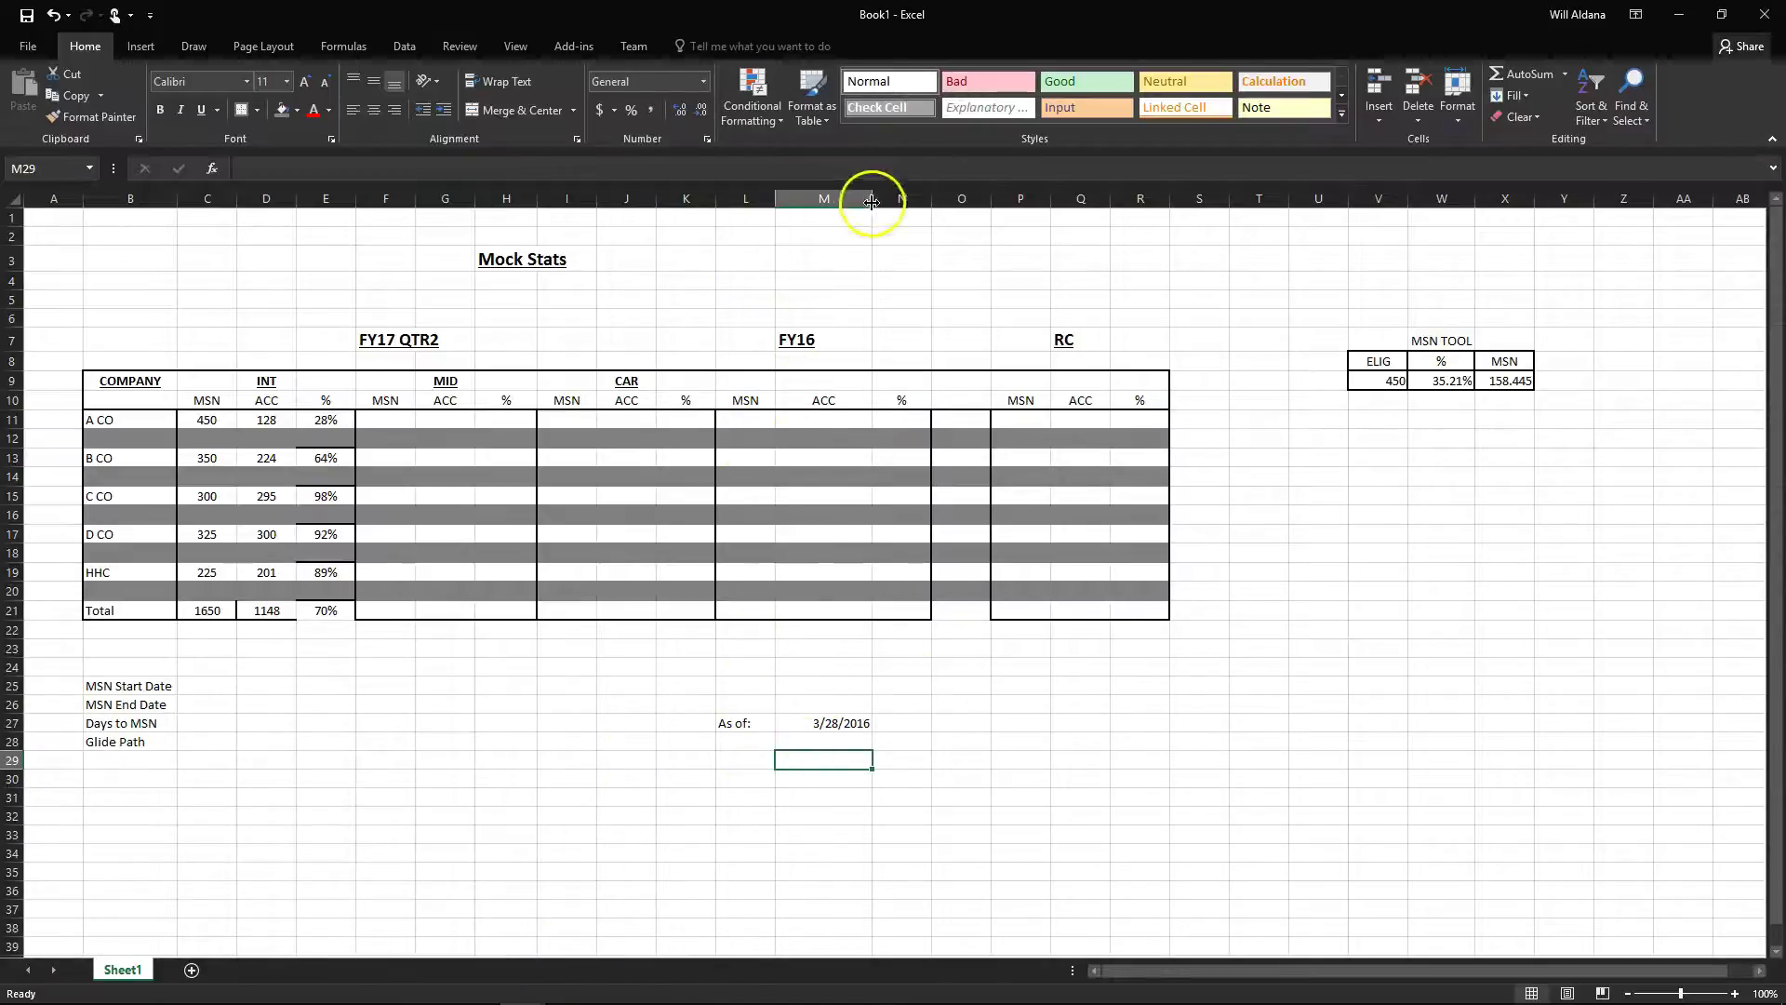
{"action": "left_click_drag", "start_coordinate": [871, 198], "coordinate": [847, 198]}
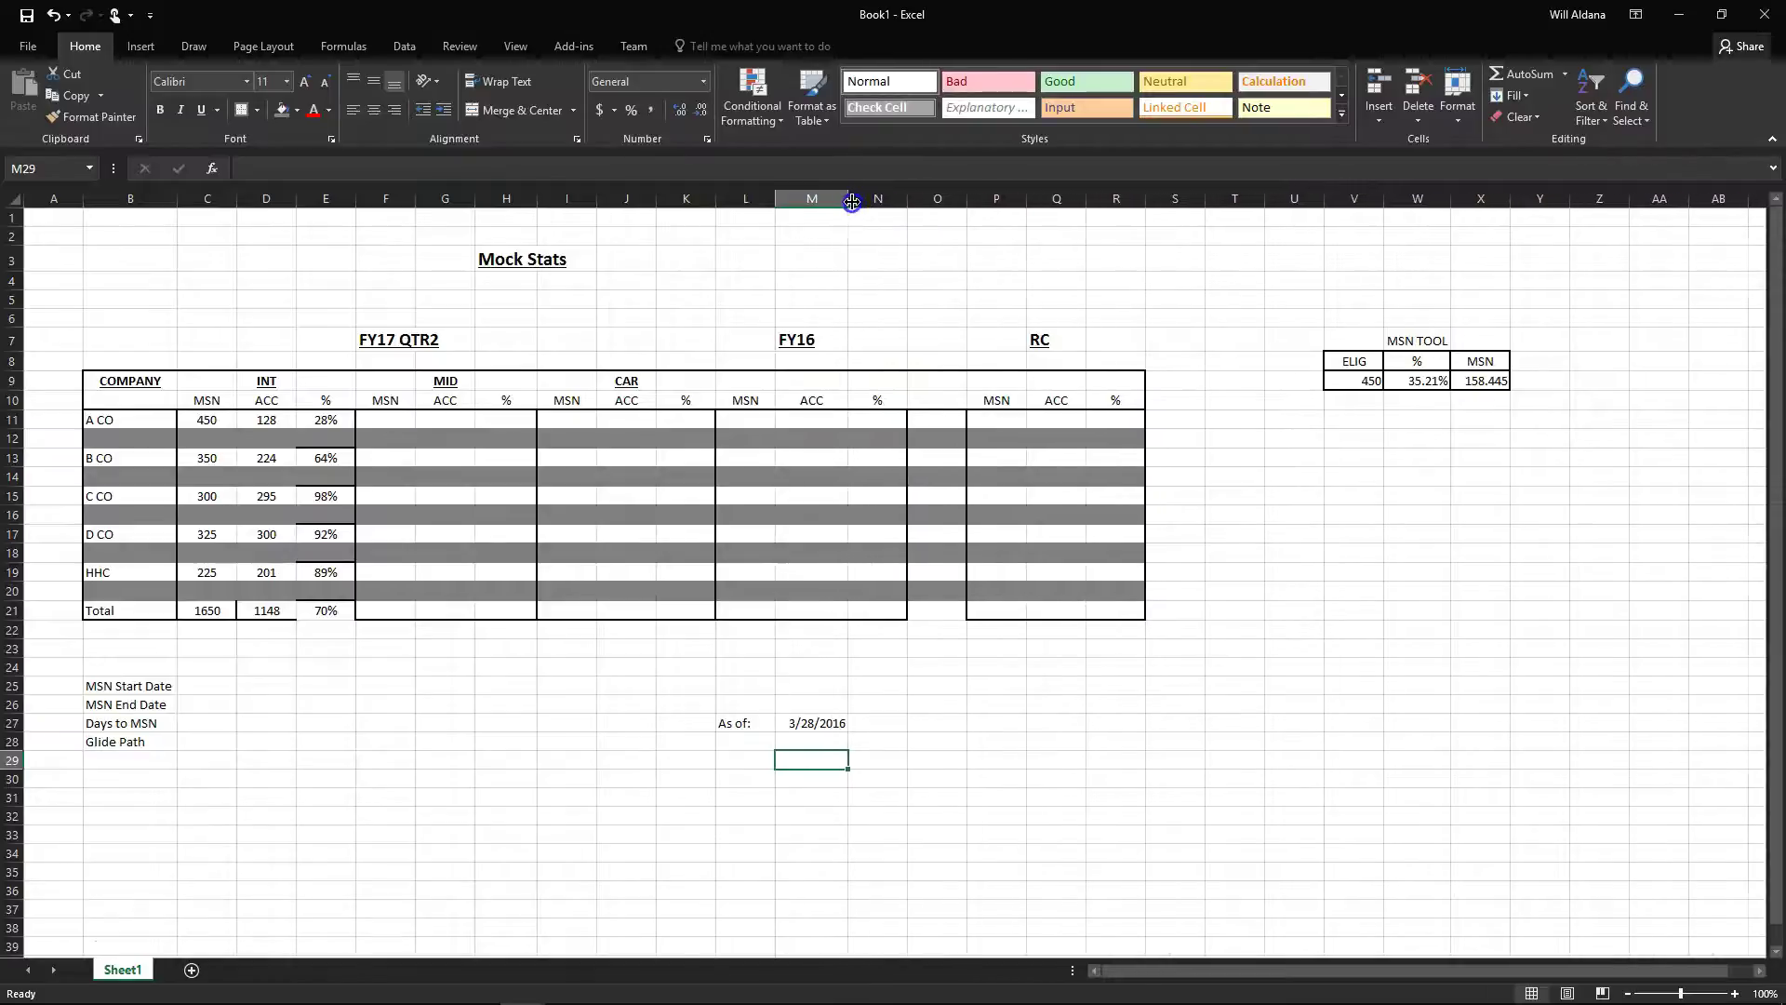
{"action": "left_click", "coordinate": [822, 722]}
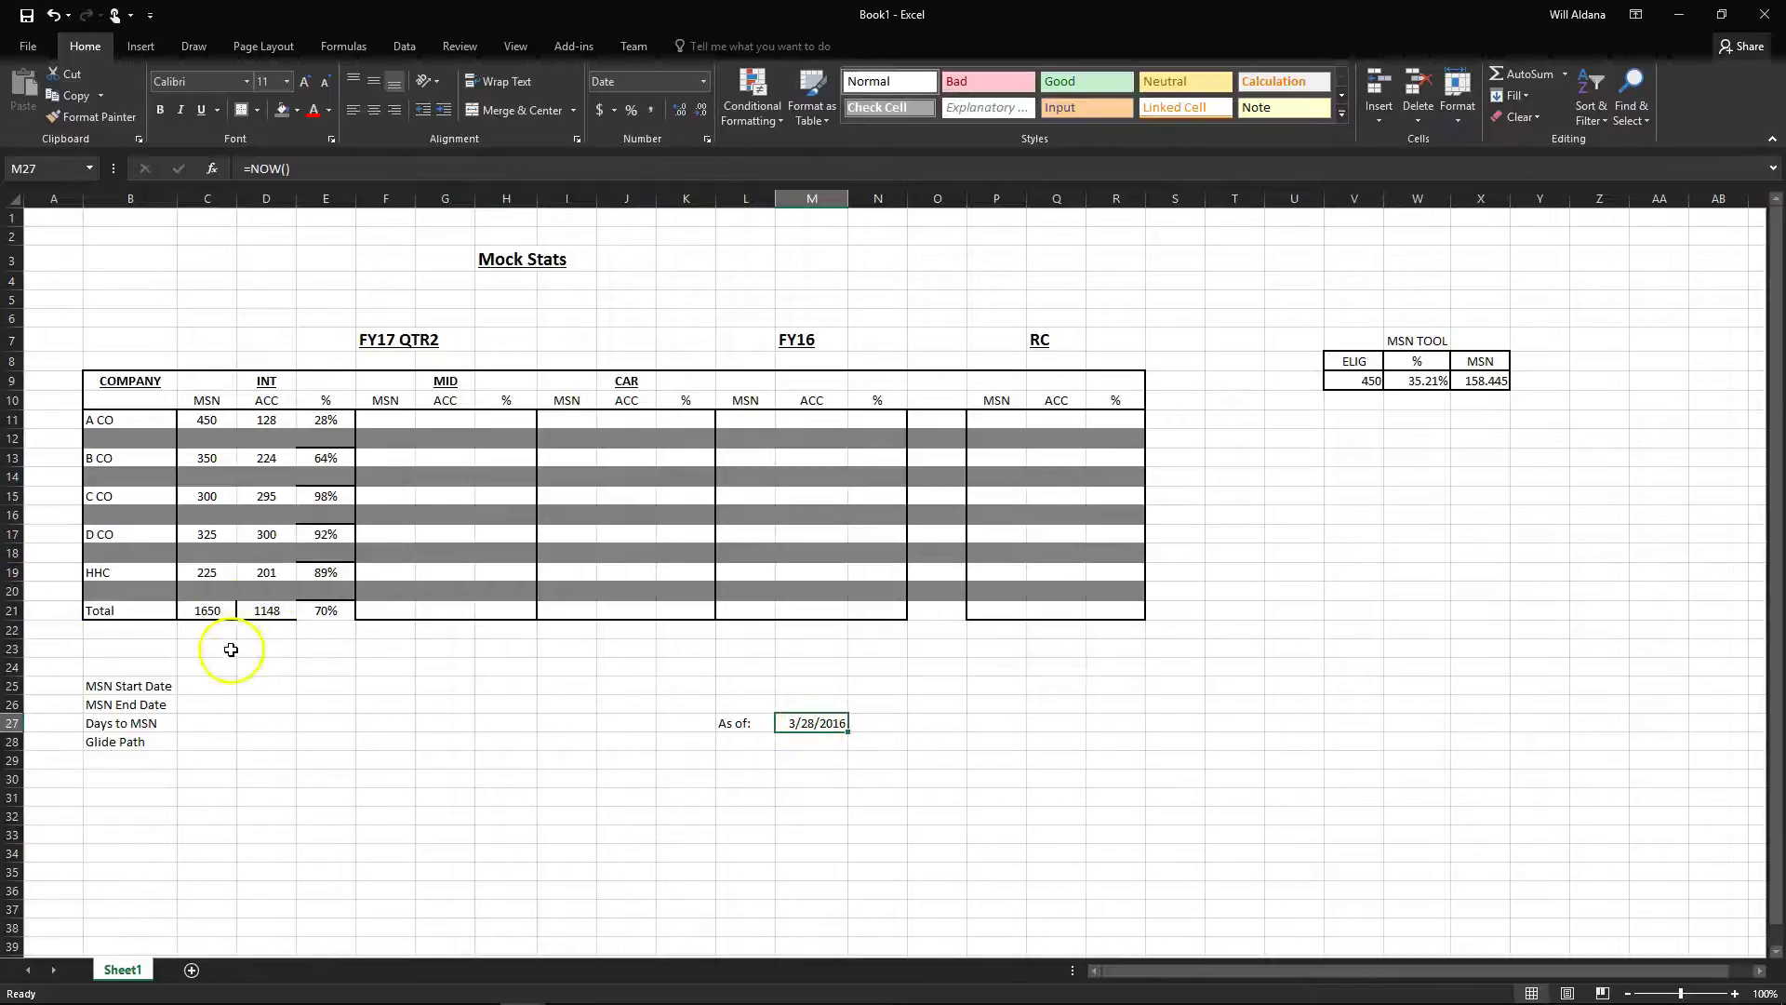
Enter the label QTR Glide Path in cell C5 above the FY17 QTR2 section
{"action": "left_click", "coordinate": [215, 302]}
{"action": "type", "text": "Glide Path"}
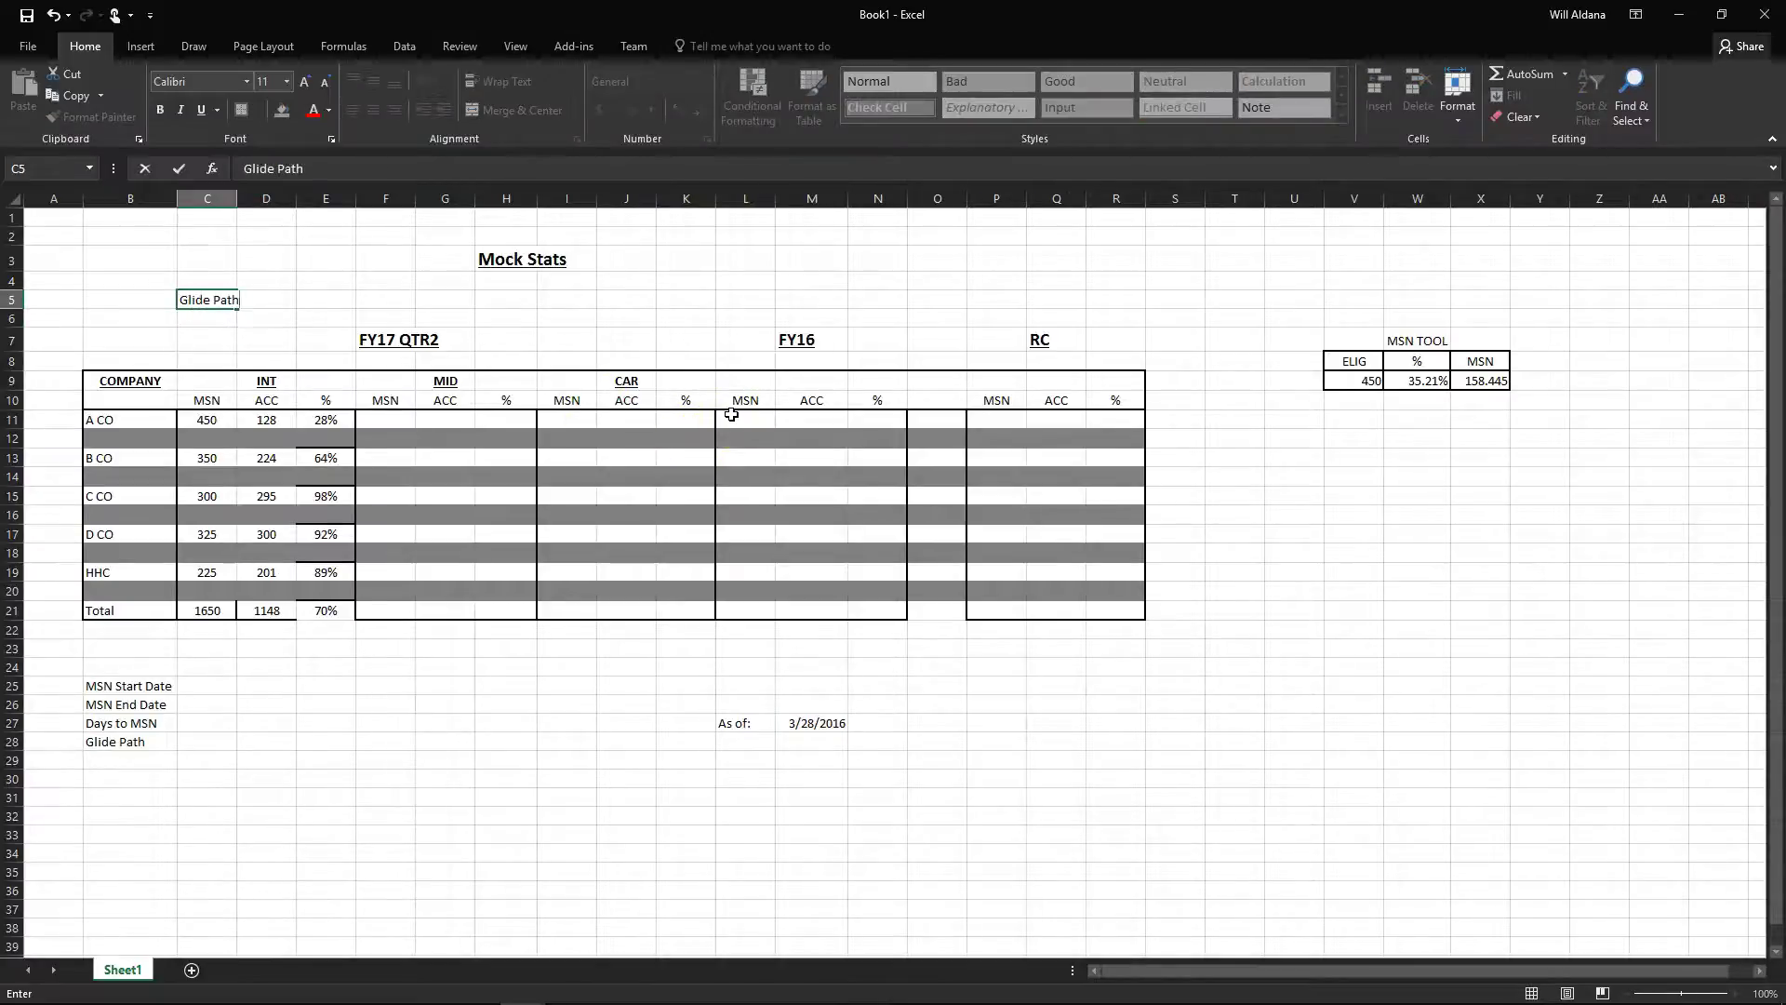
{"action": "left_click", "coordinate": [180, 298]}
{"action": "type", "text": "QTR"}
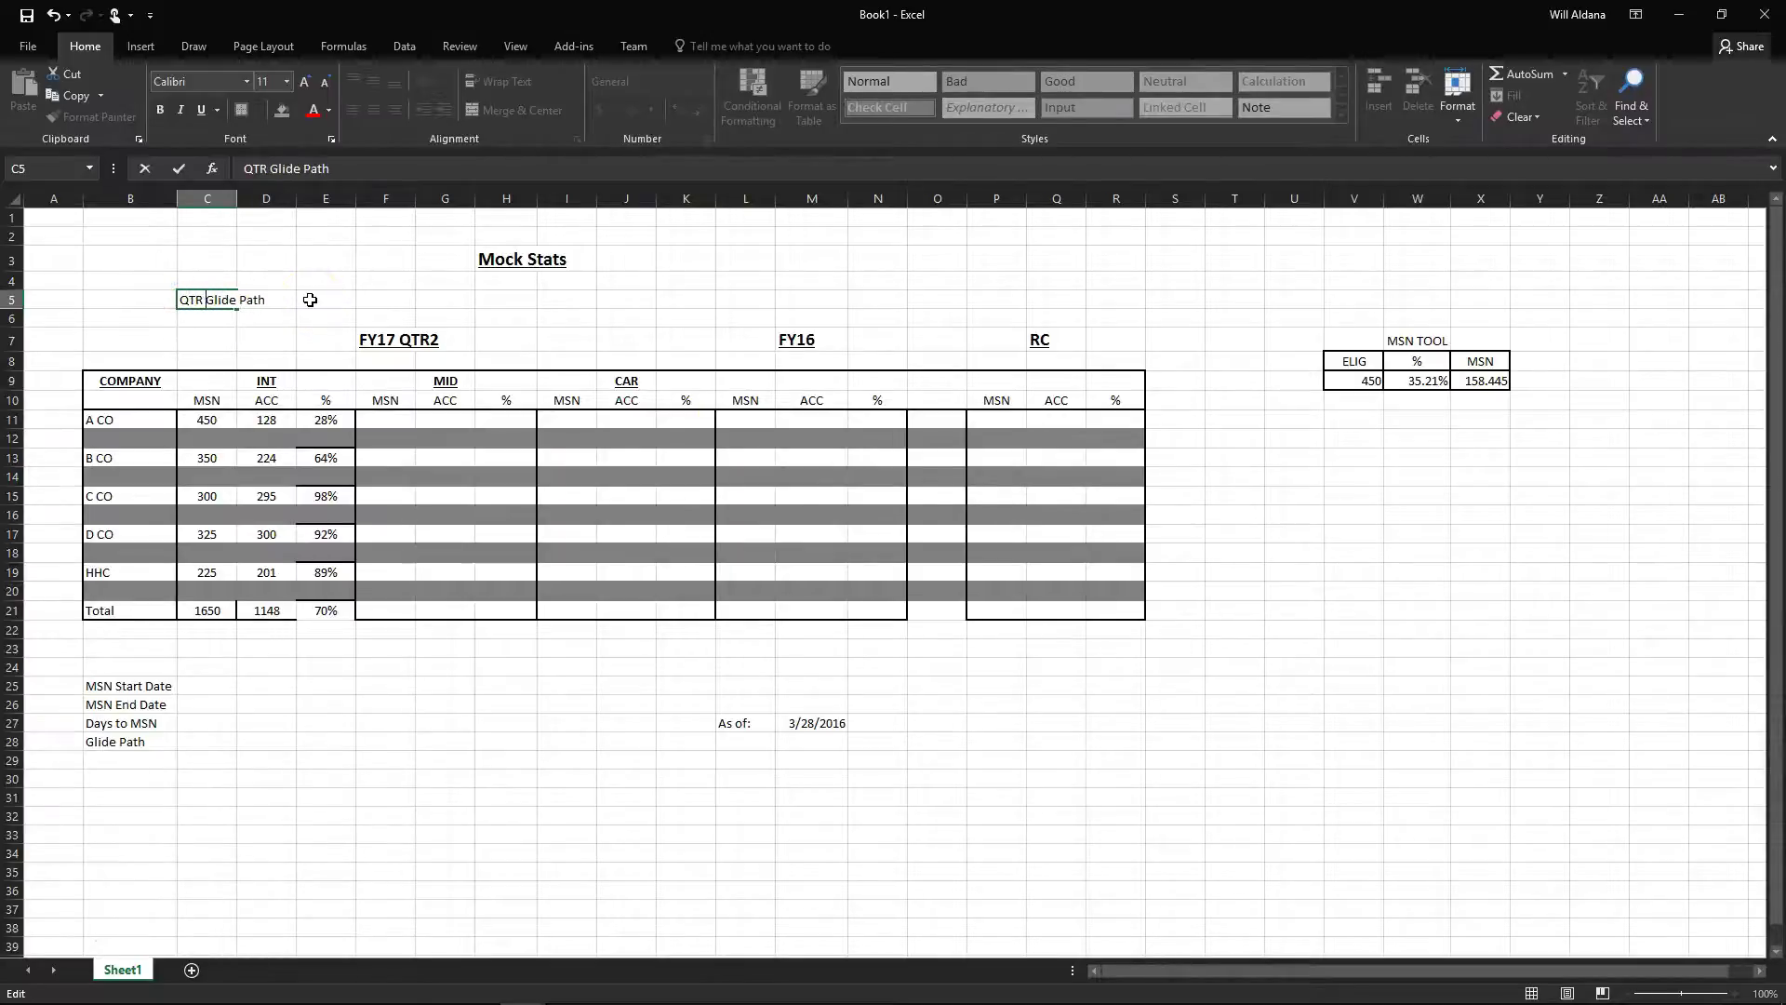
Apply a box border around cell E5 beside the QTR Glide Path label
{"action": "left_click", "coordinate": [327, 300]}
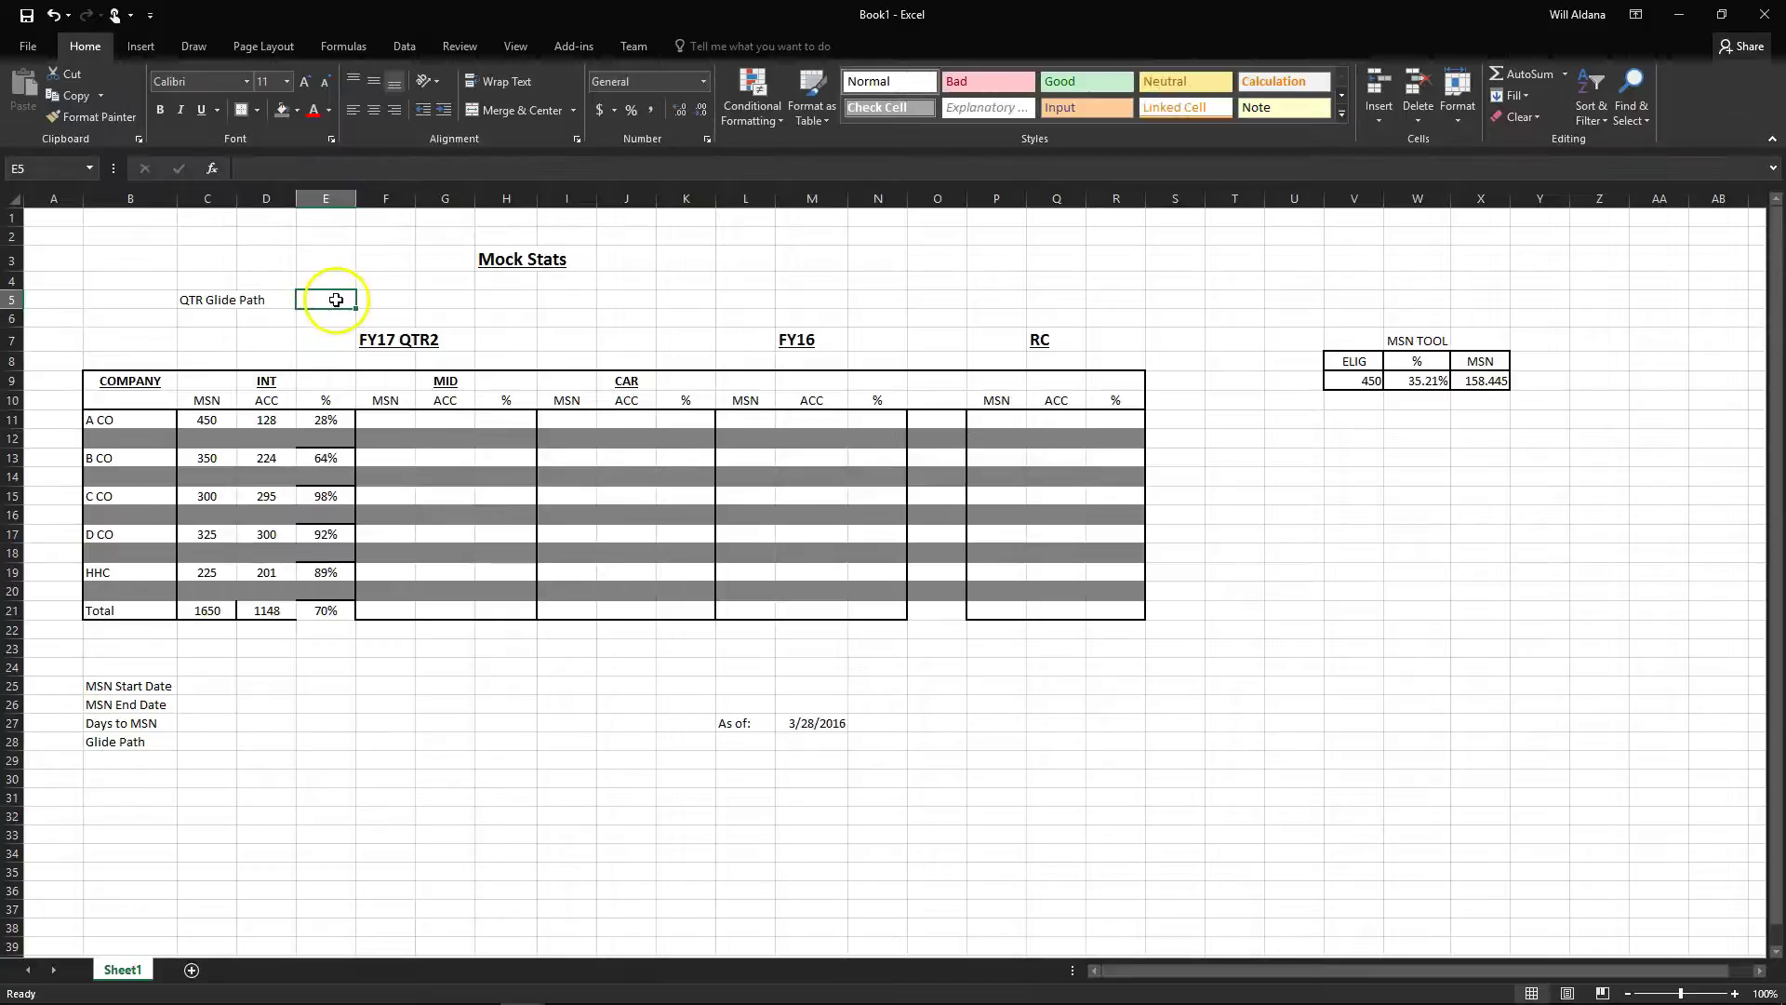
{"action": "left_click", "coordinate": [242, 115]}
{"action": "left_click", "coordinate": [309, 321]}
Apply a box border around cells C5:D5 holding the QTR Glide Path label
{"action": "left_click_drag", "start_coordinate": [277, 306], "coordinate": [194, 298]}
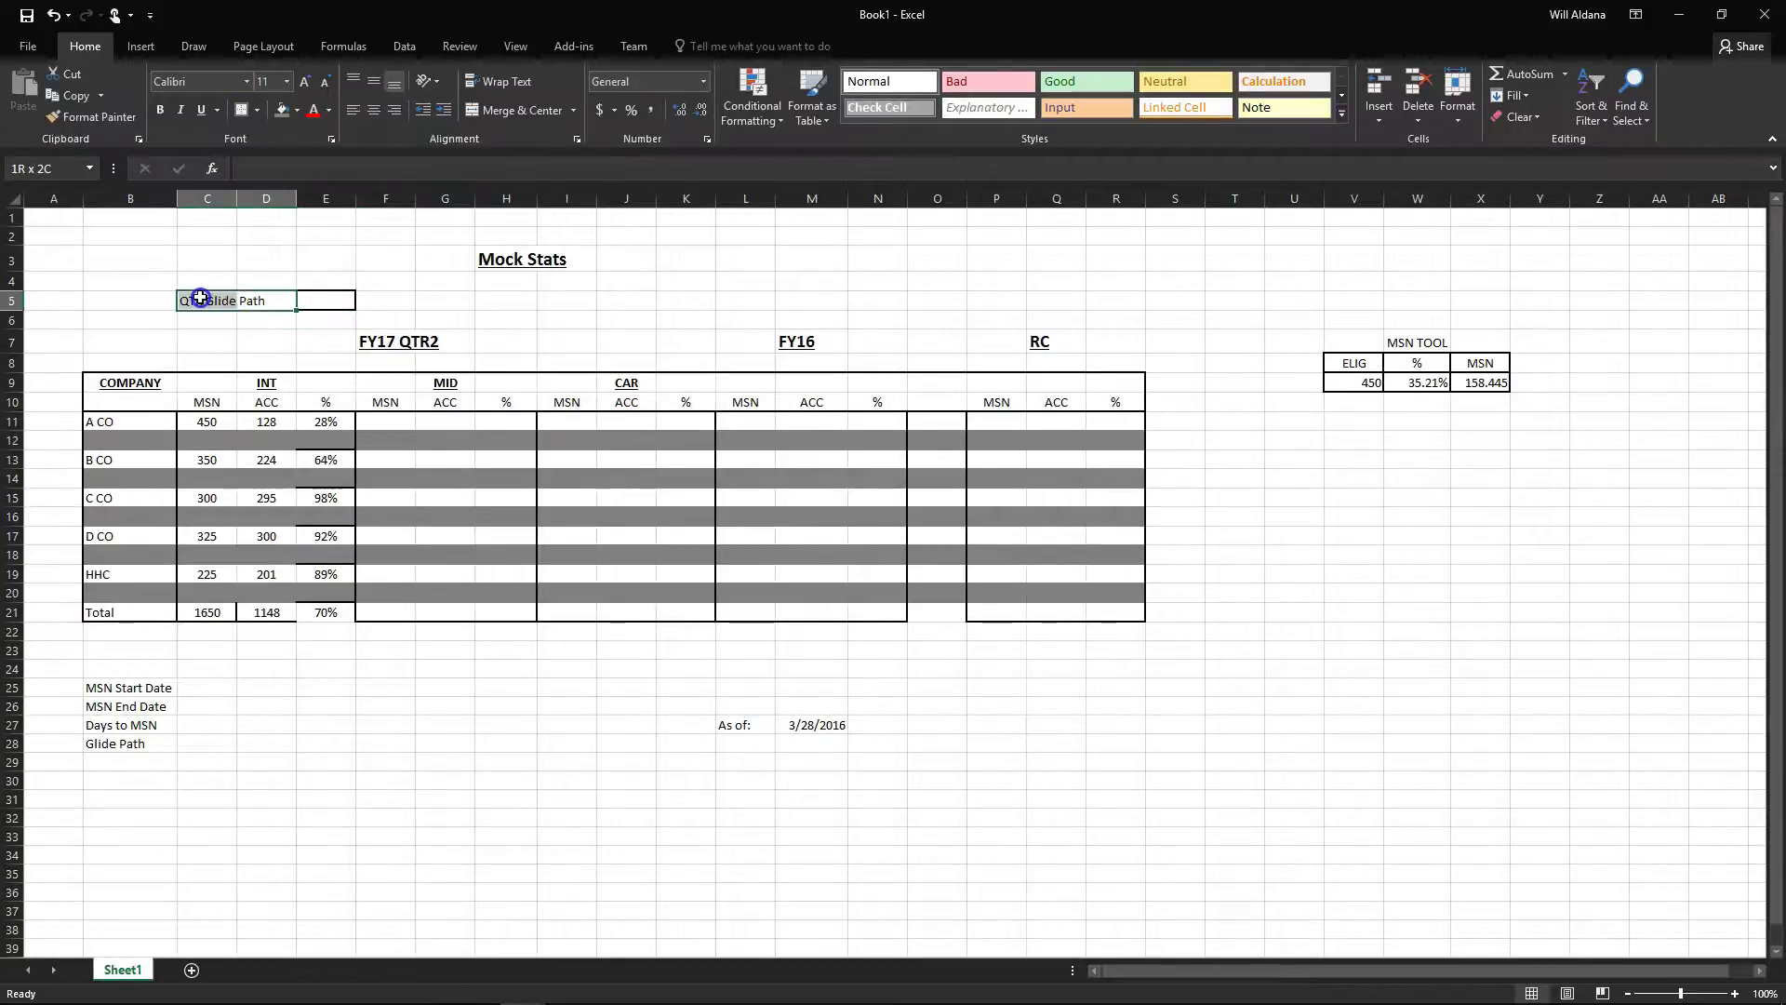
{"action": "left_click", "coordinate": [242, 111]}
{"action": "left_click", "coordinate": [266, 363]}
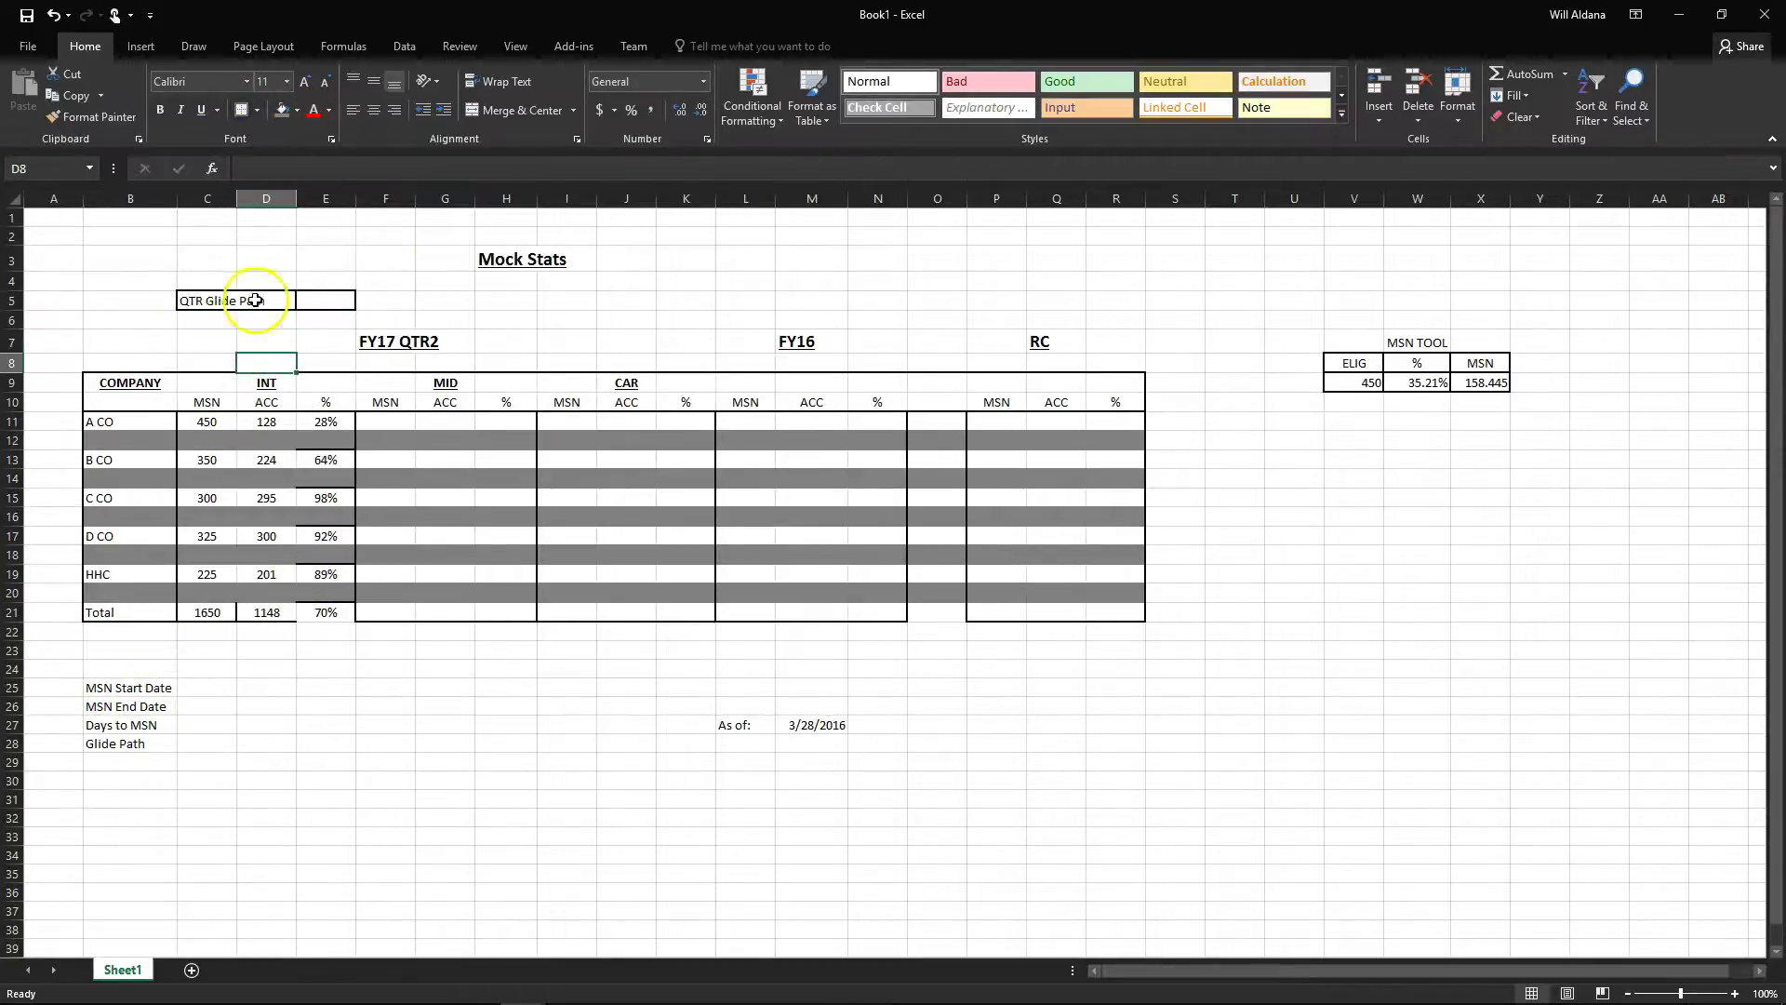
Enter 1/1/2016 as the MSN Start Date in cell C25
{"action": "left_click", "coordinate": [221, 688]}
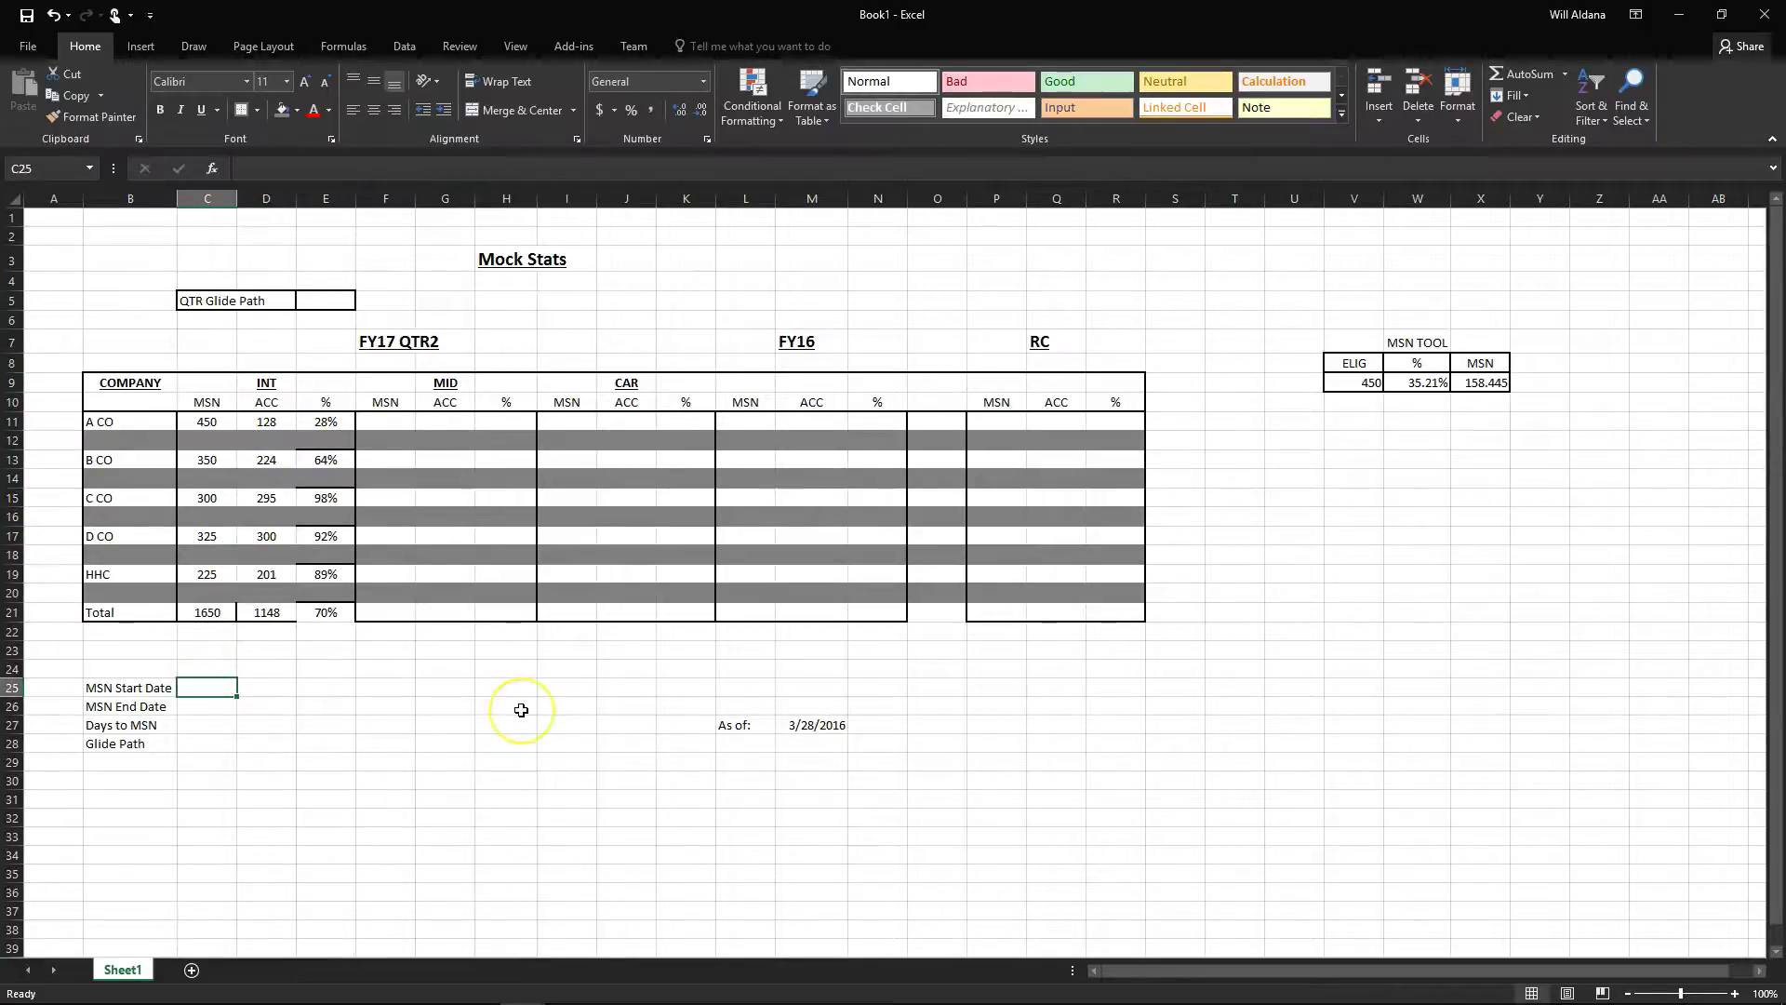
{"action": "type", "text": "1/1"}
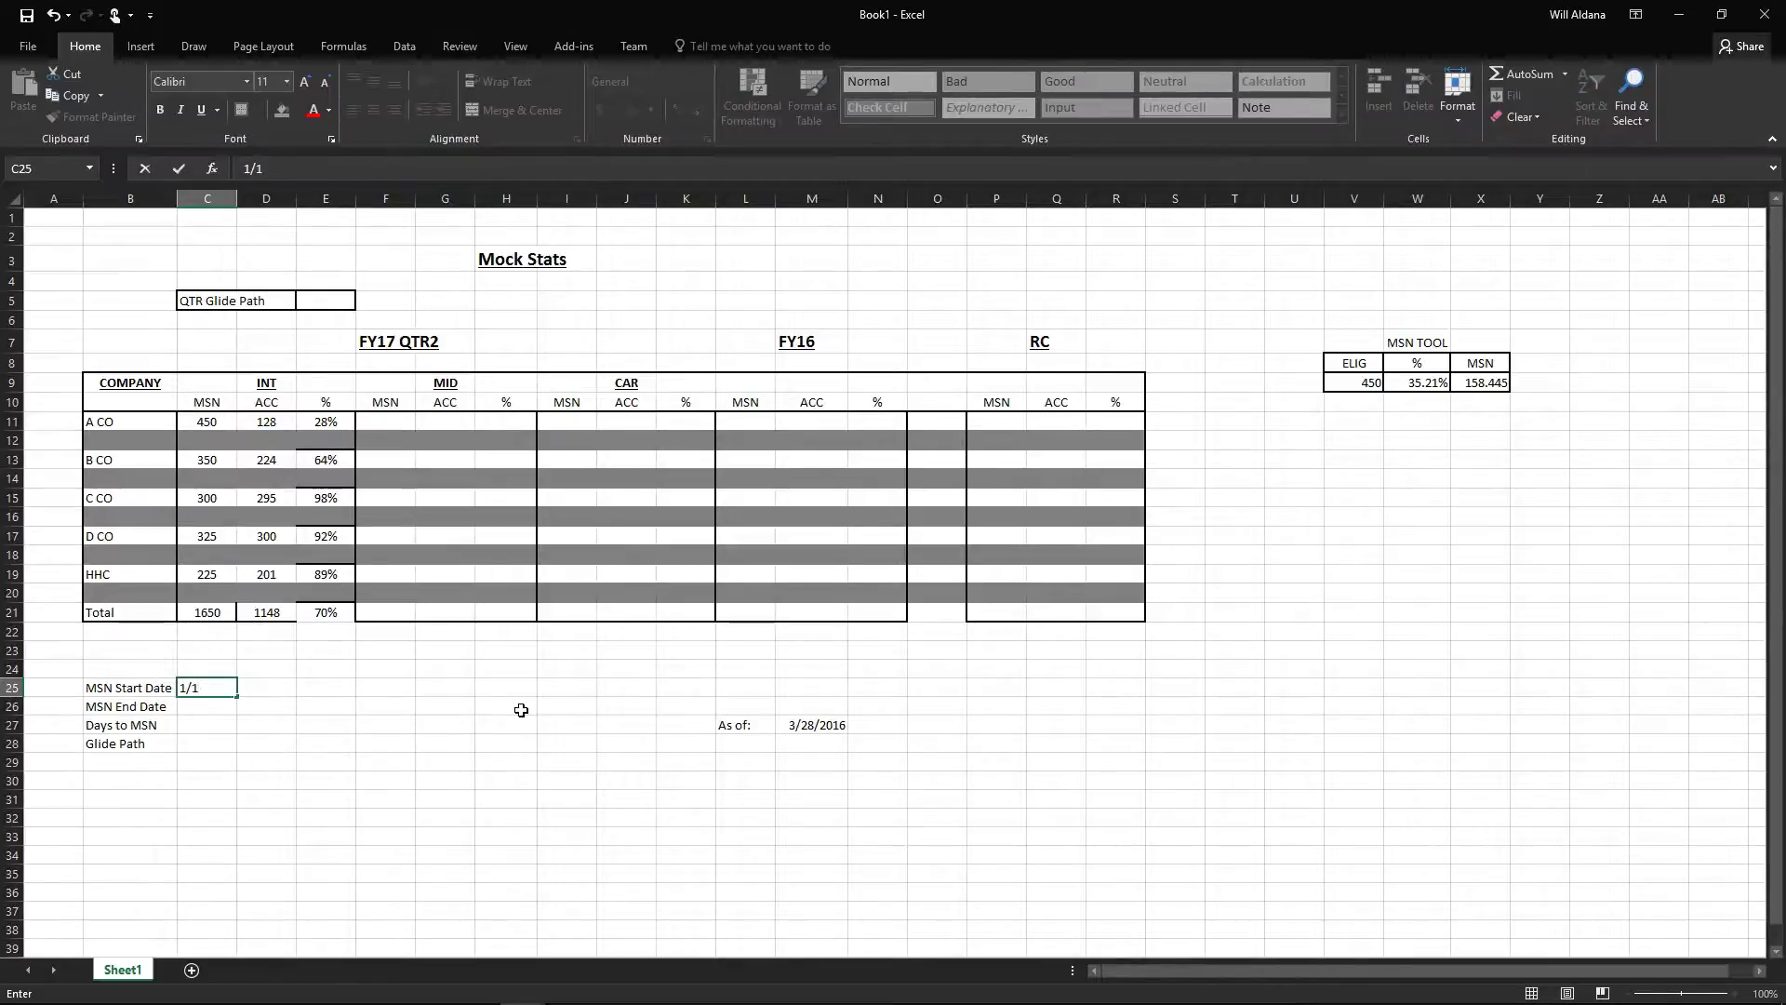
{"action": "type", "text": "/2016"}
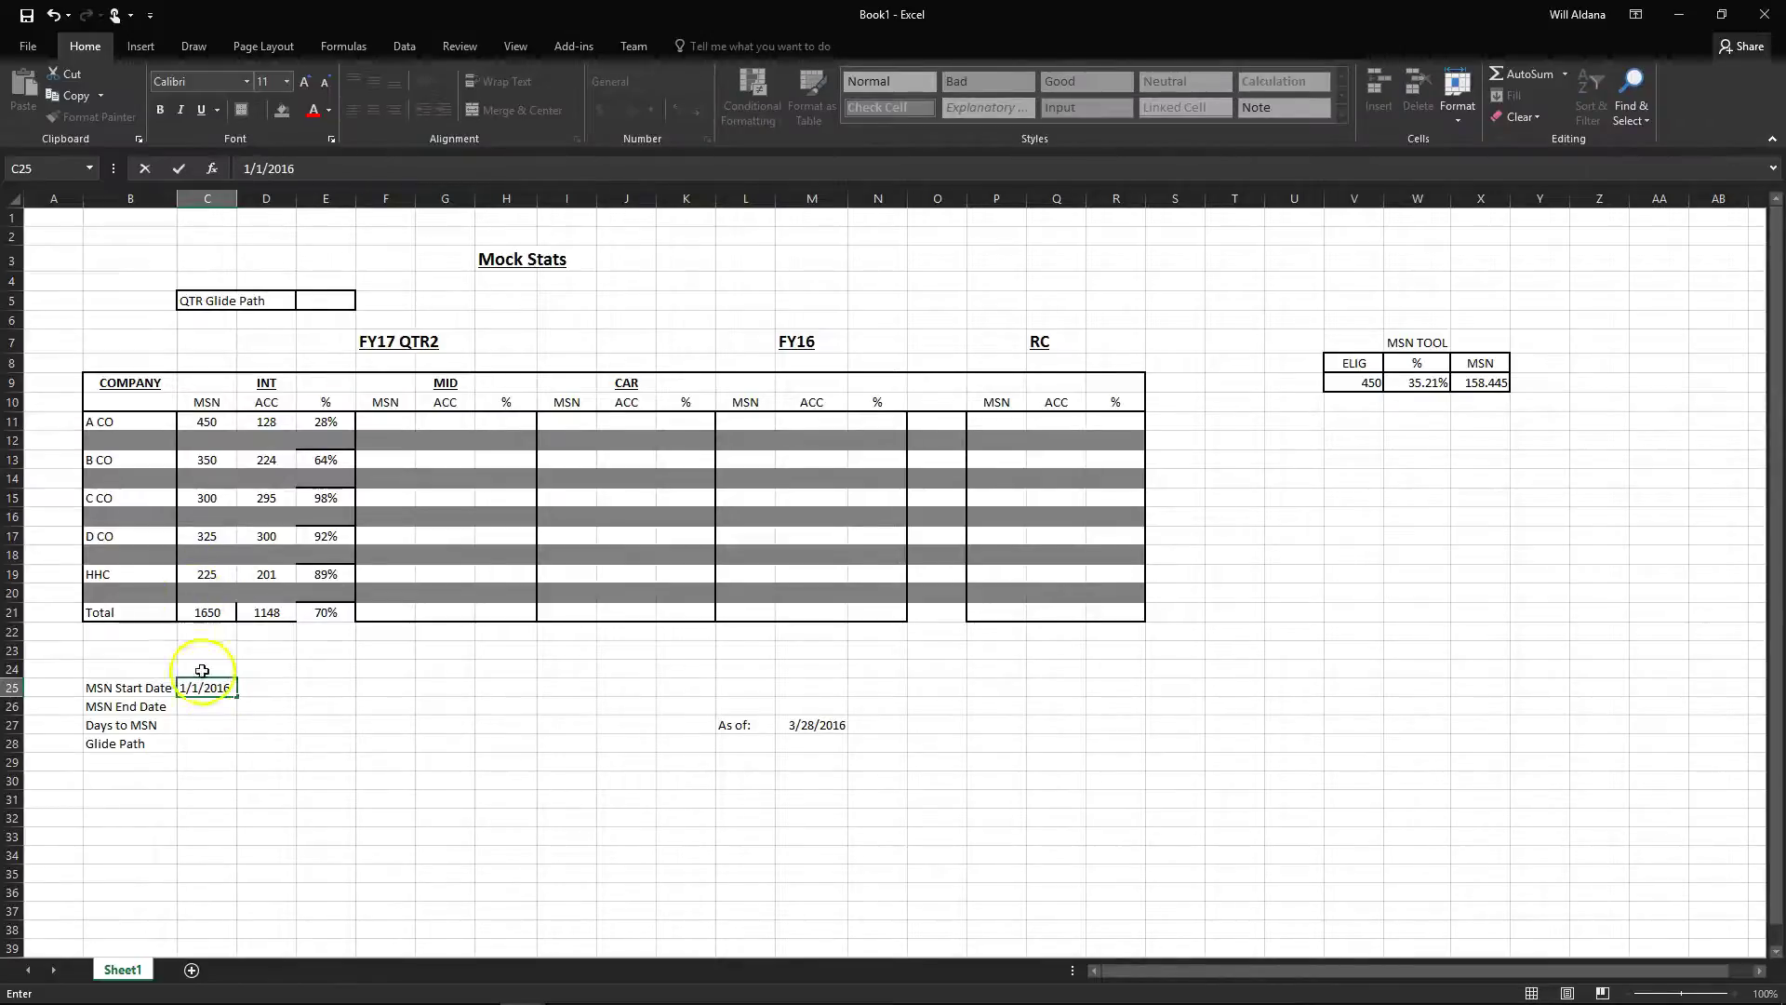
{"action": "left_click", "coordinate": [210, 706]}
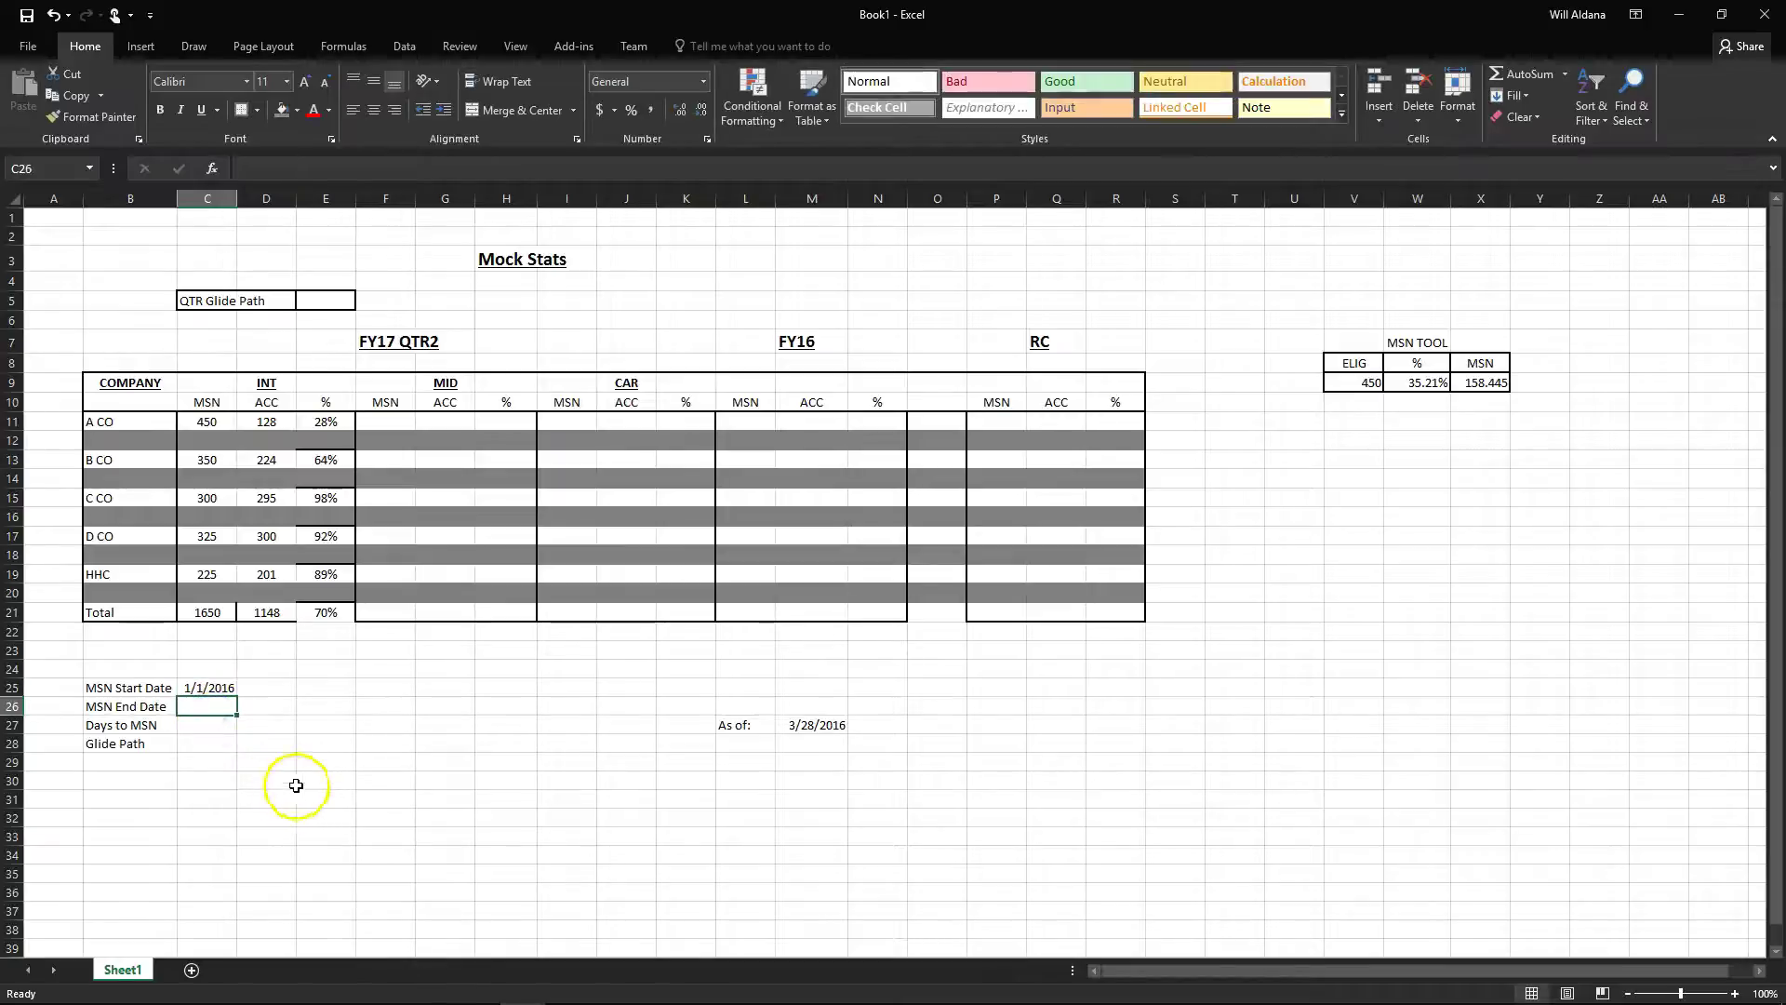
Delete the Glide Path label from cell B28 below Days to MSN
{"action": "left_click", "coordinate": [204, 705]}
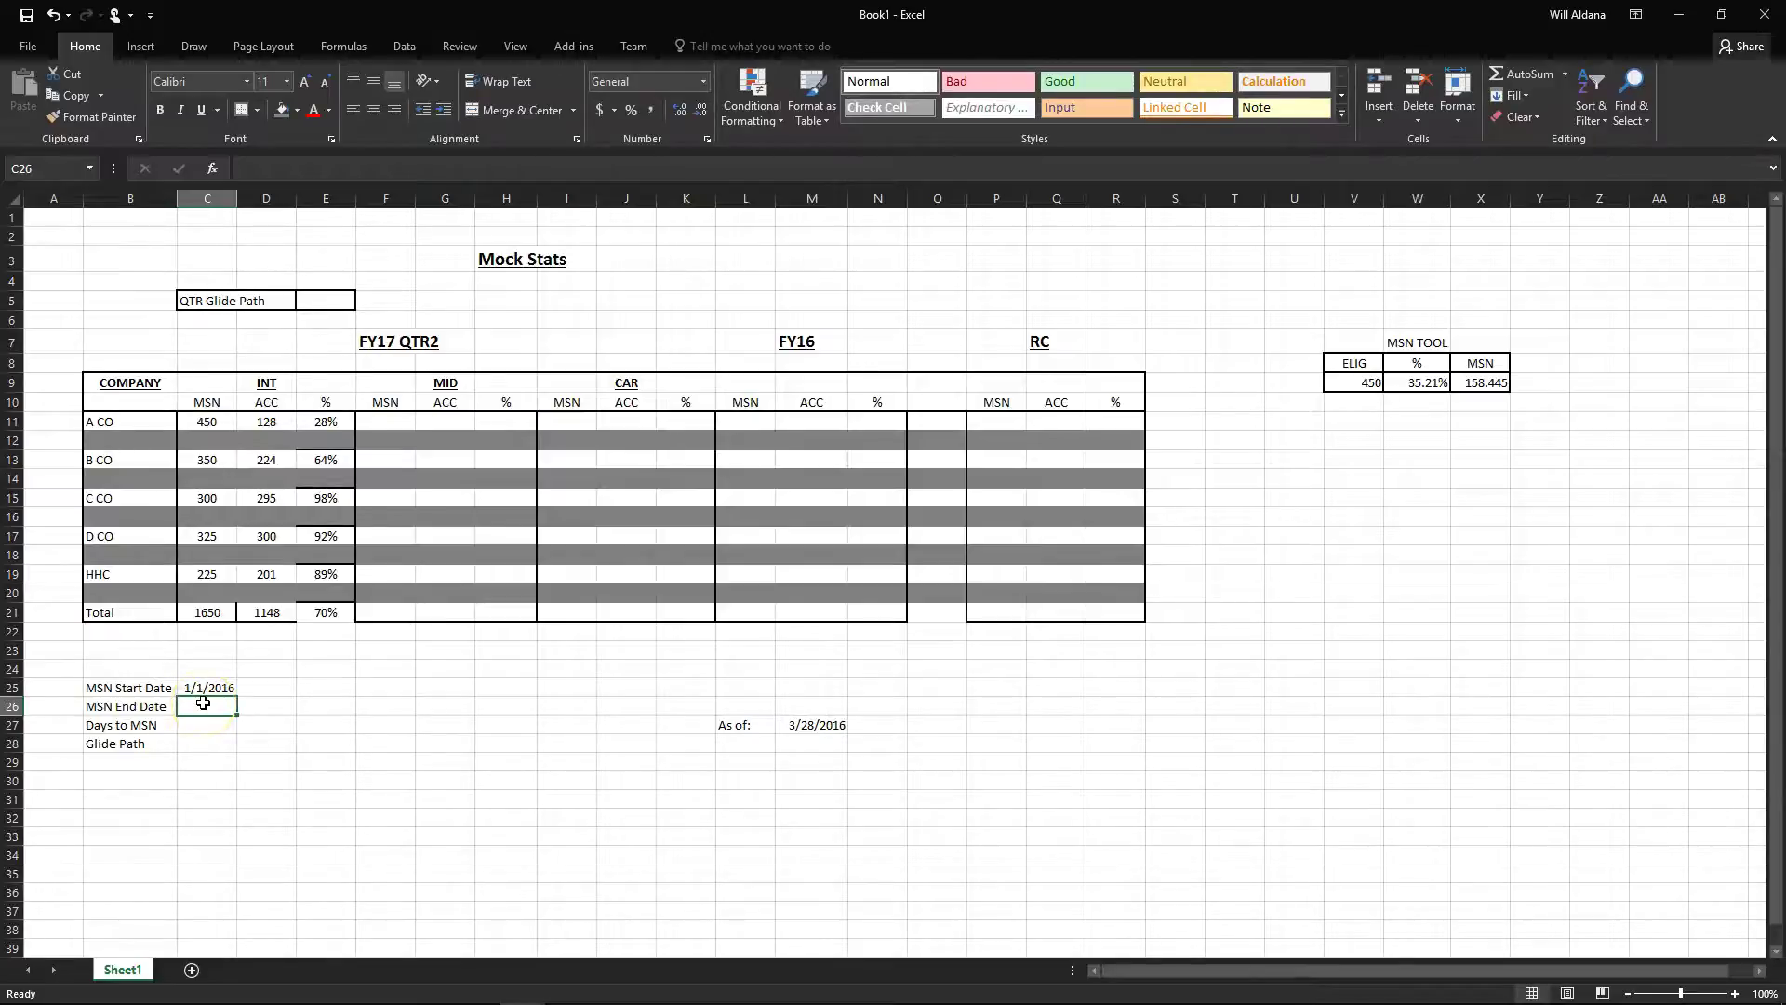
{"action": "left_click", "coordinate": [219, 708]}
{"action": "left_click", "coordinate": [124, 742]}
{"action": "key", "text": "Delete"}
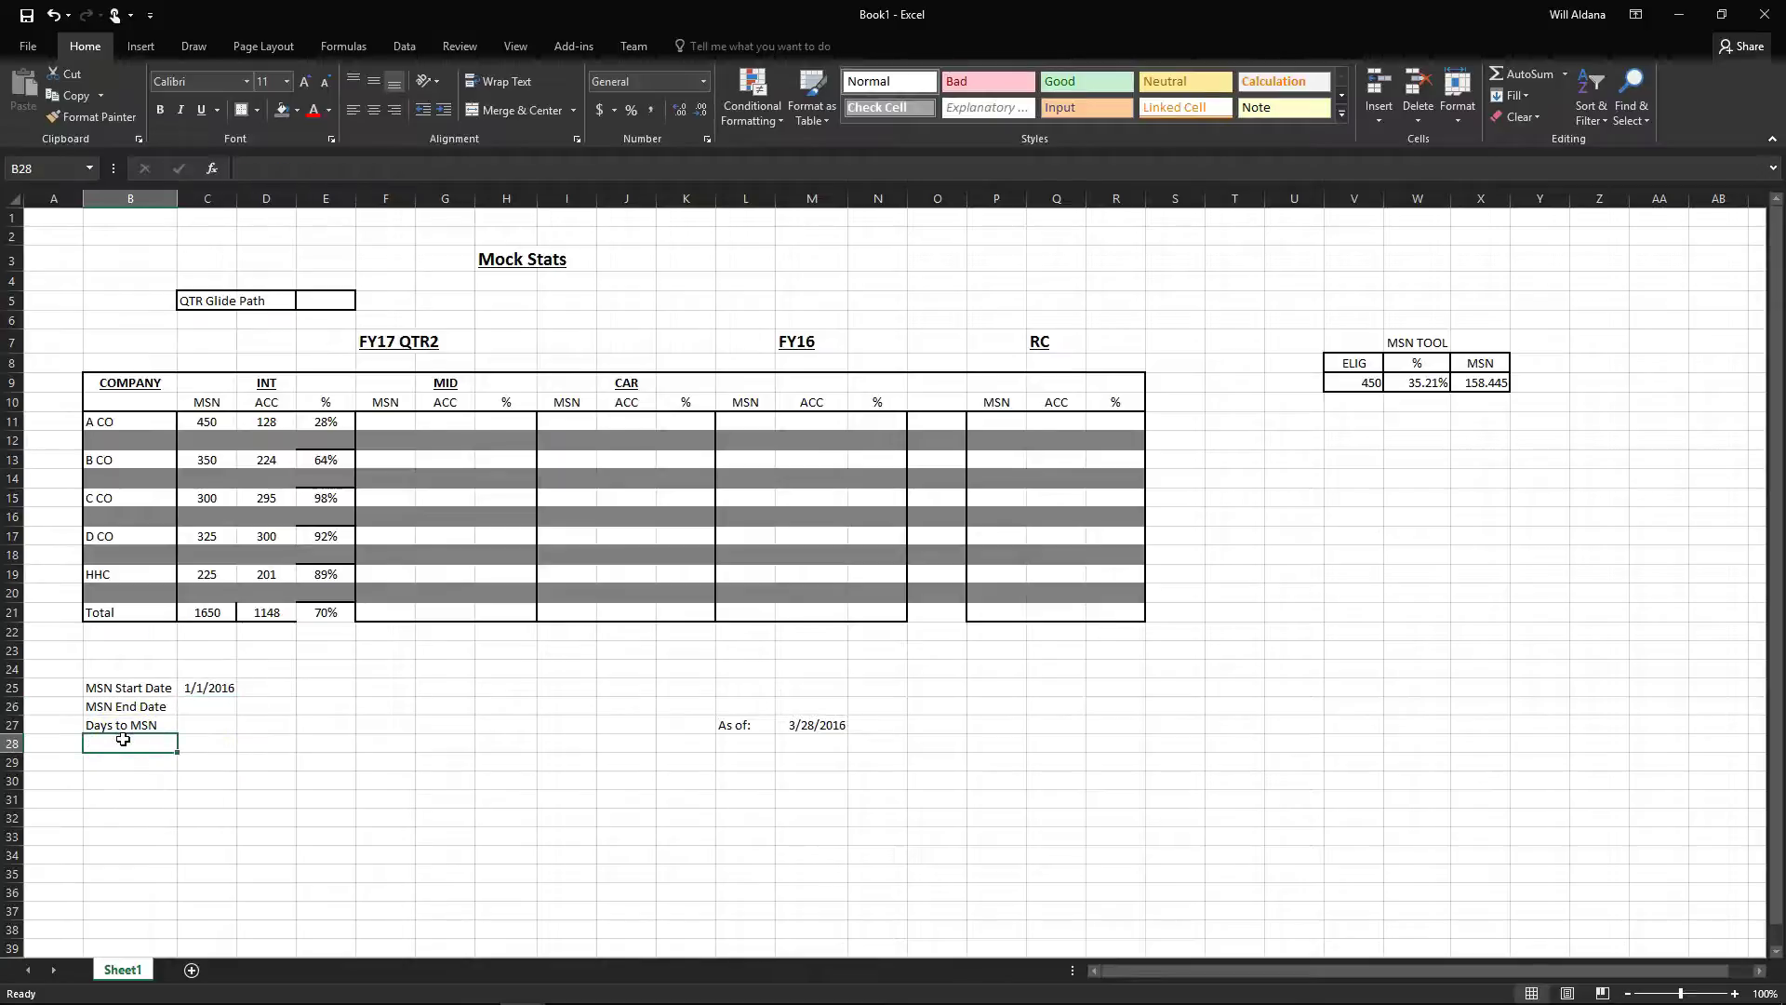
Enter 3/31/2016 as the MSN End Date in cell C26
{"action": "left_click", "coordinate": [209, 705]}
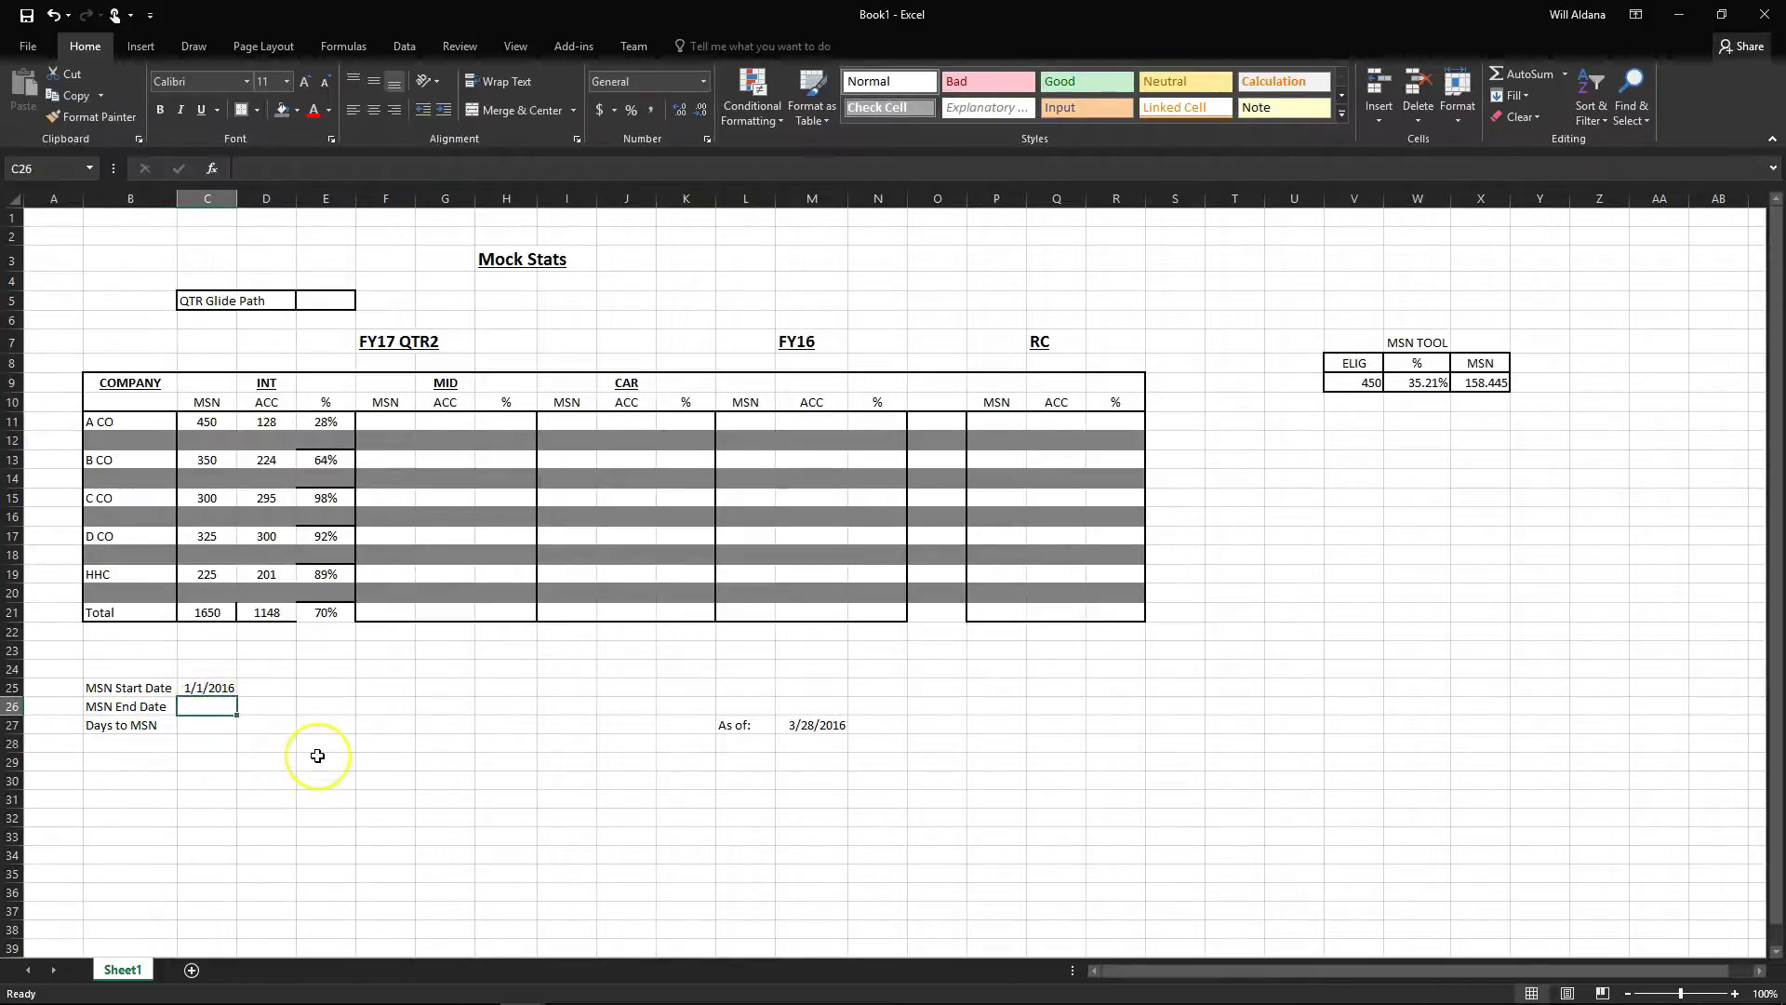
{"action": "type", "text": "3/31/2016"}
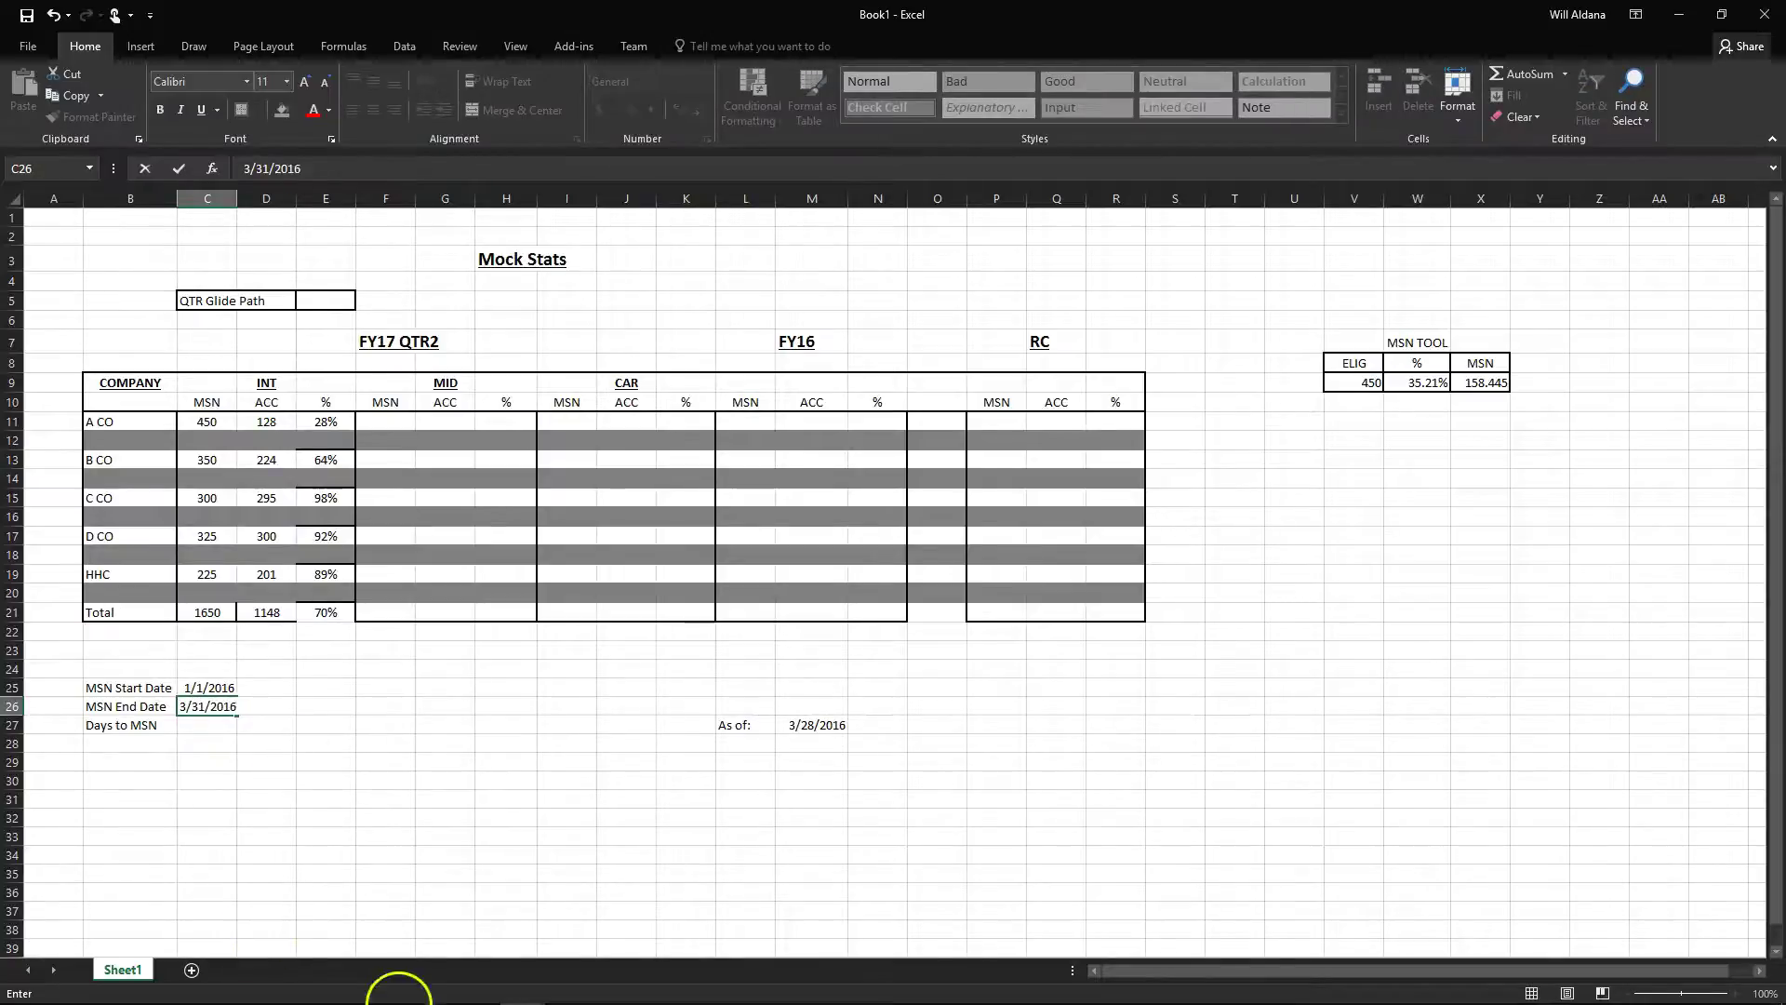
{"action": "left_click", "coordinate": [228, 721]}
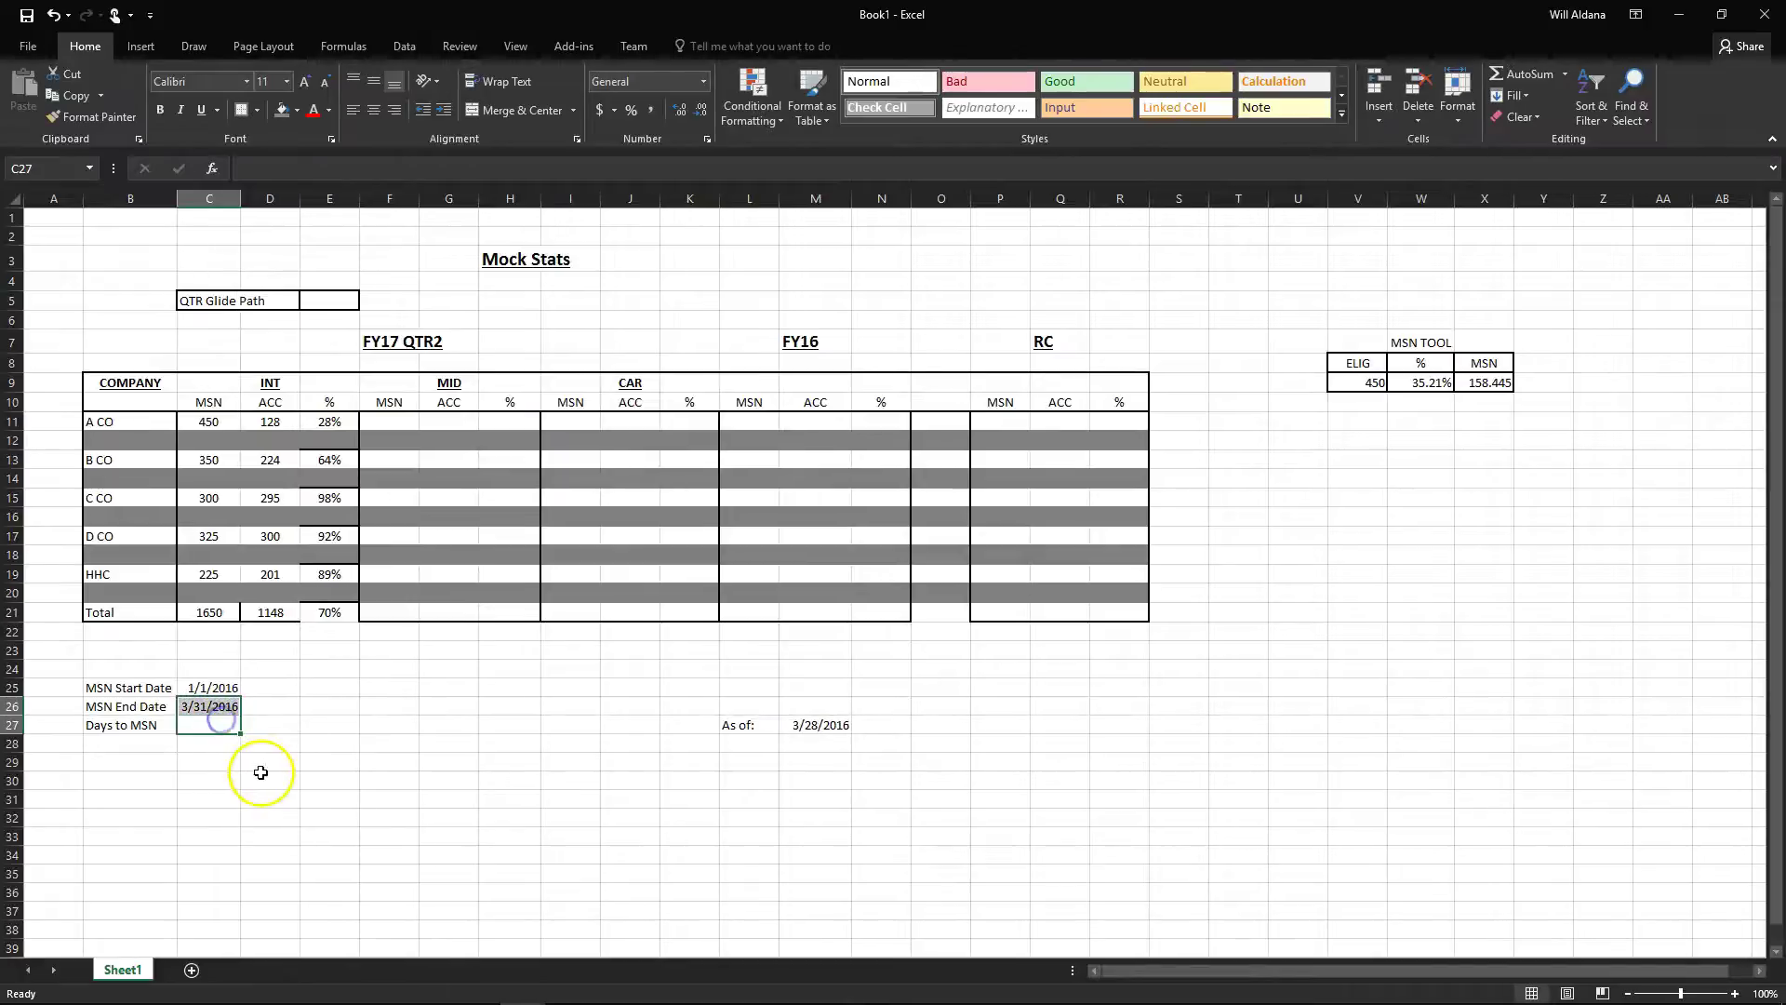
Try to calculate Days to MSN in cell C27 with the formula =DateDif("d",C25,C26) and open the cell's error-checking options
{"action": "left_click", "coordinate": [212, 731]}
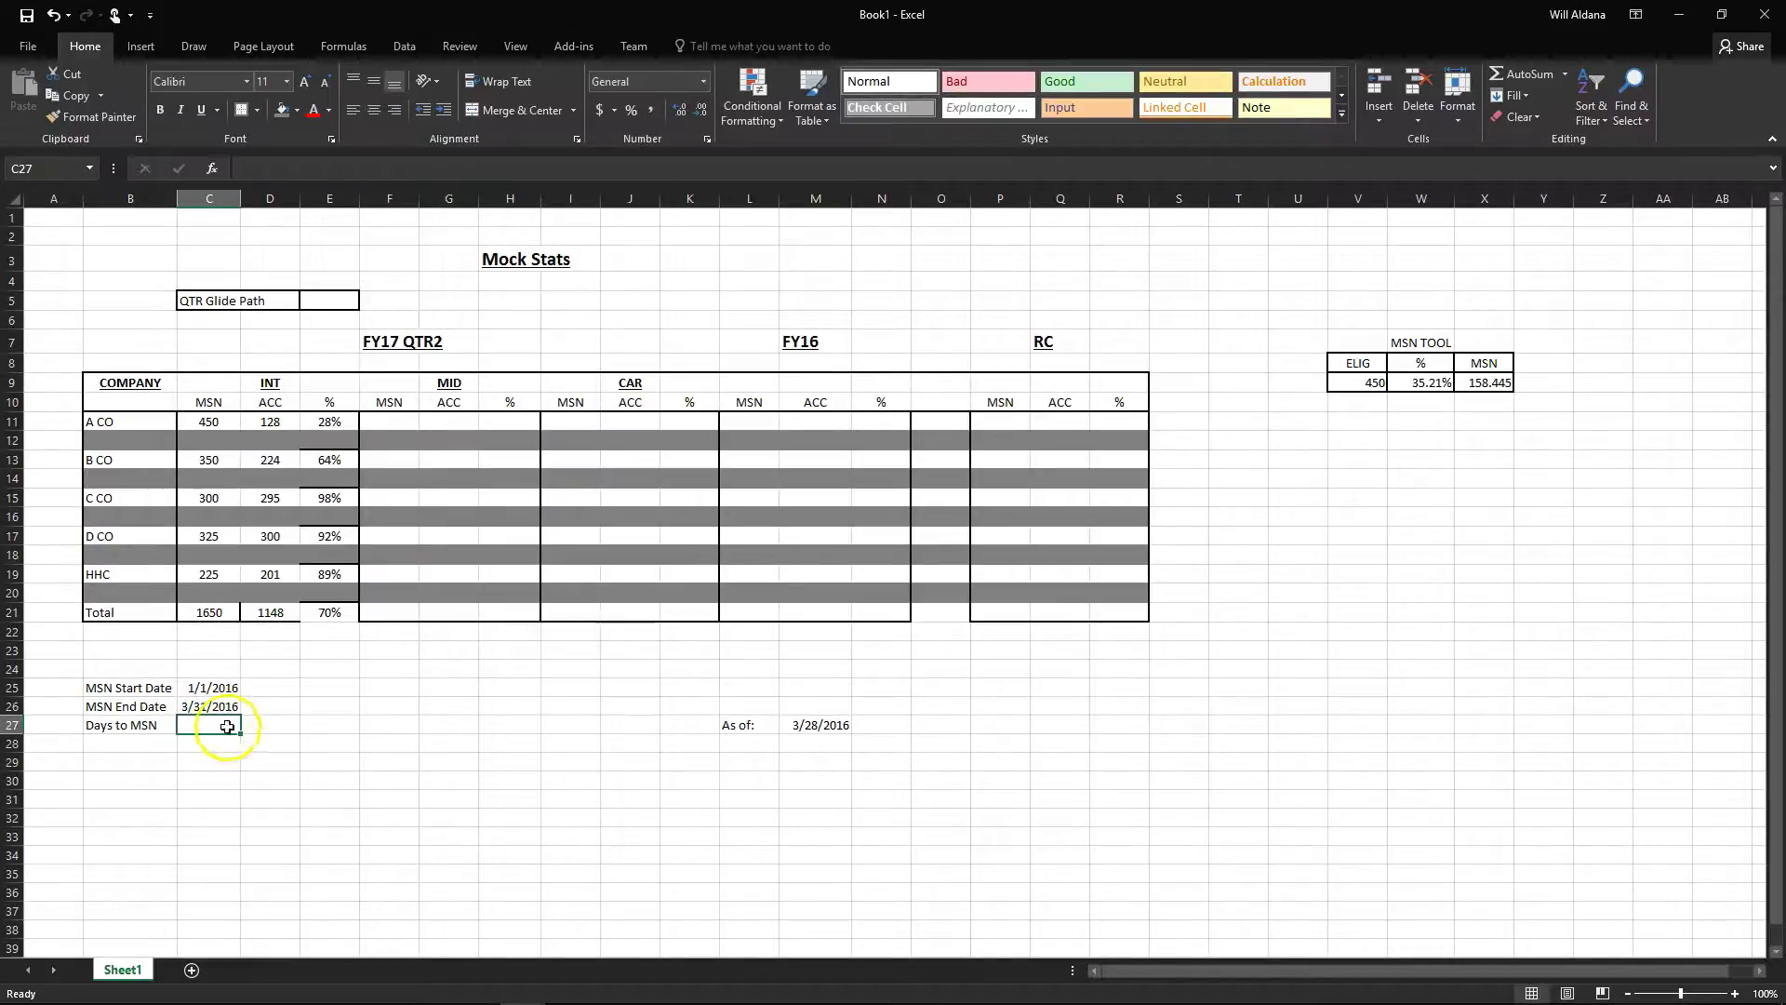
{"action": "left_click_drag", "start_coordinate": [227, 709], "coordinate": [228, 689]}
{"action": "left_click", "coordinate": [223, 711]}
{"action": "left_click", "coordinate": [223, 724]}
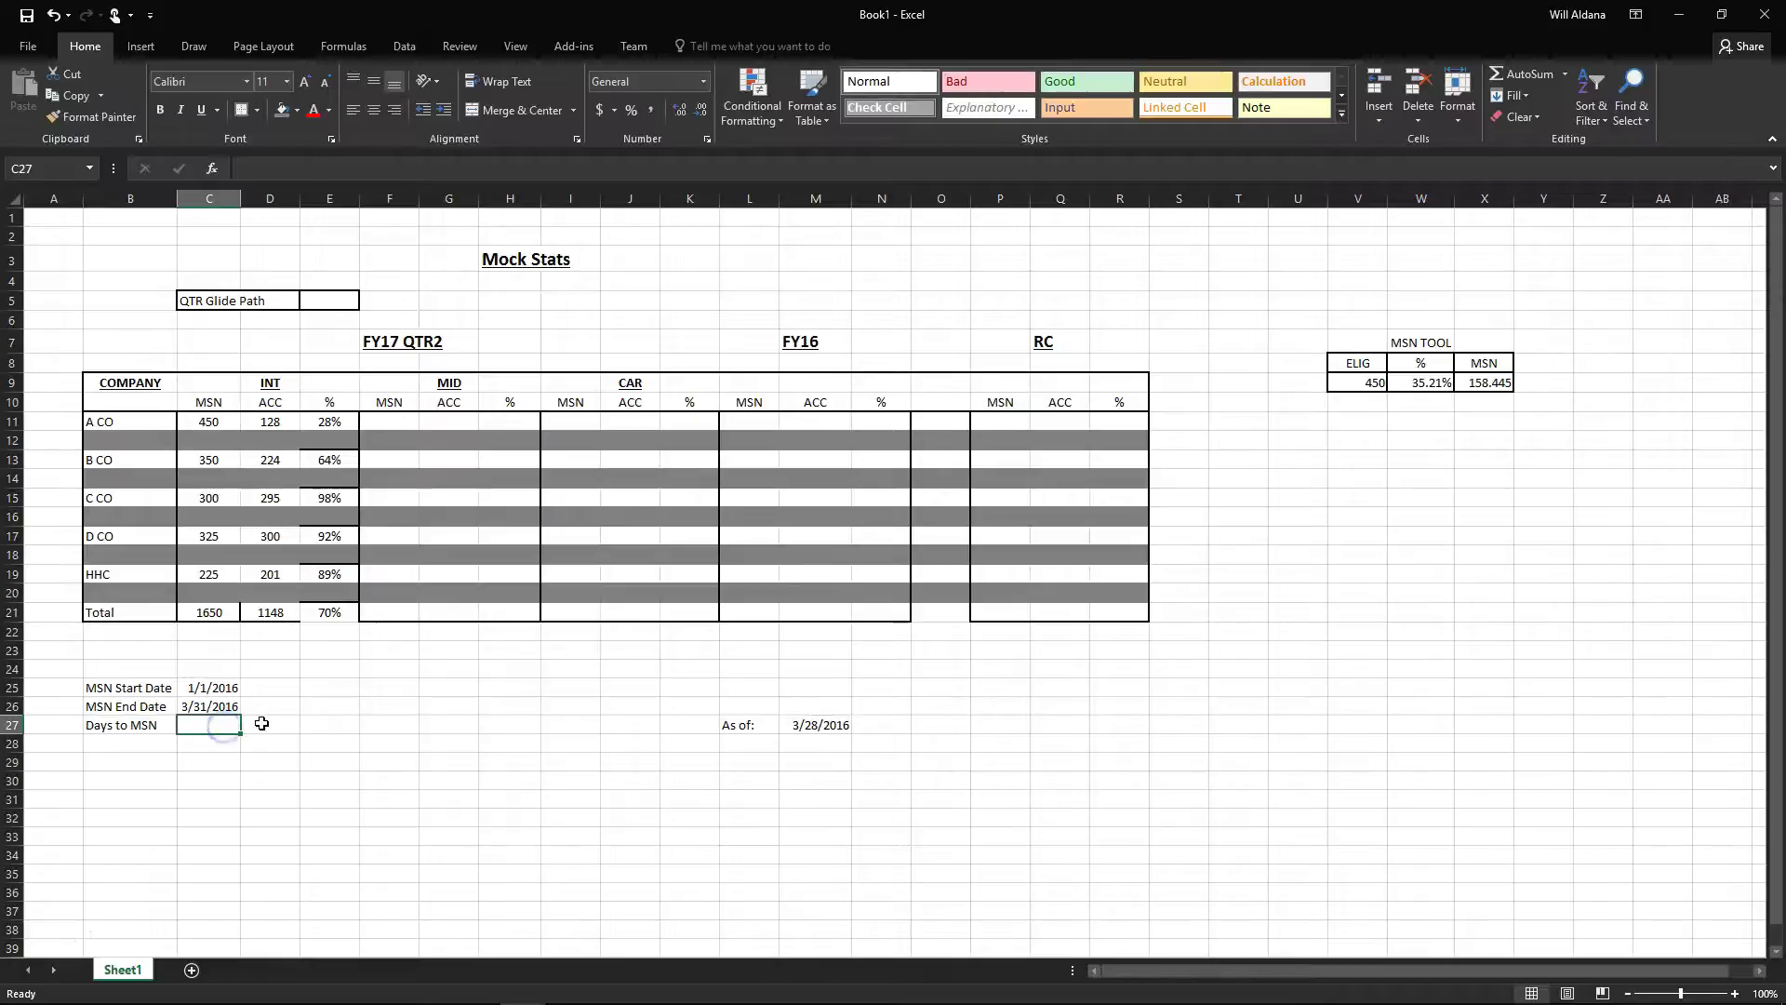
{"action": "type", "text": "=Dat"}
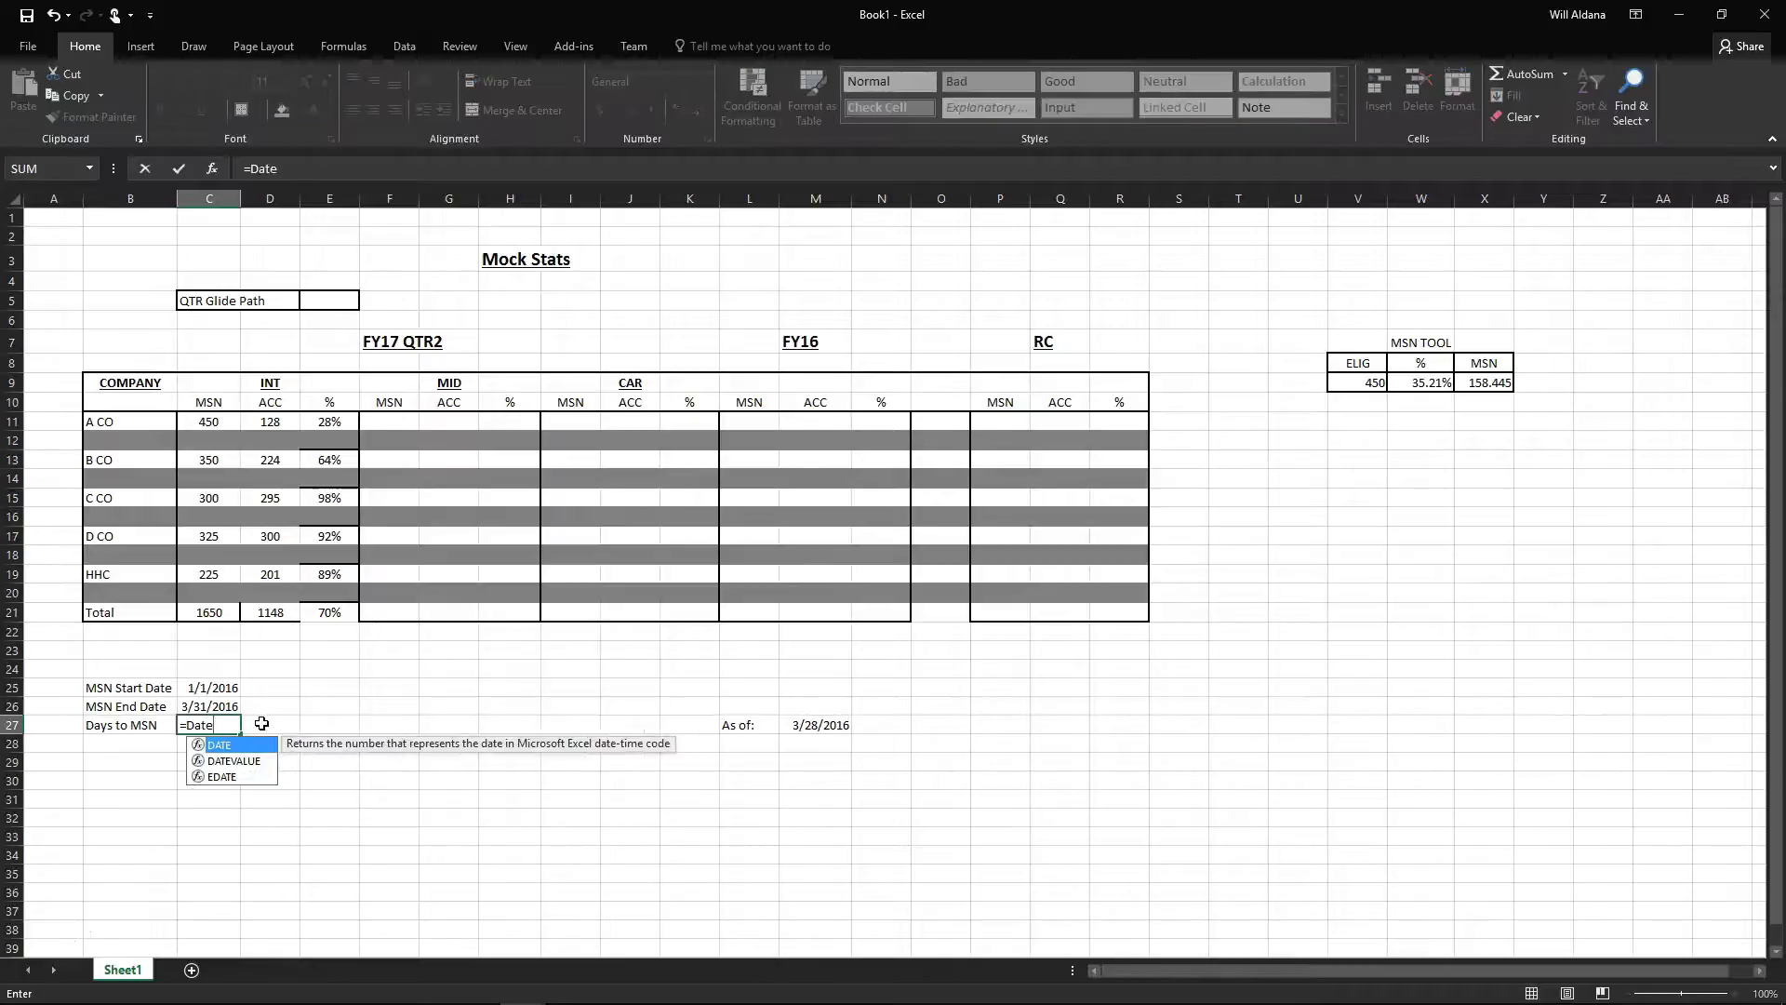
{"action": "type", "text": "e"}
{"action": "key", "text": "Escape"}
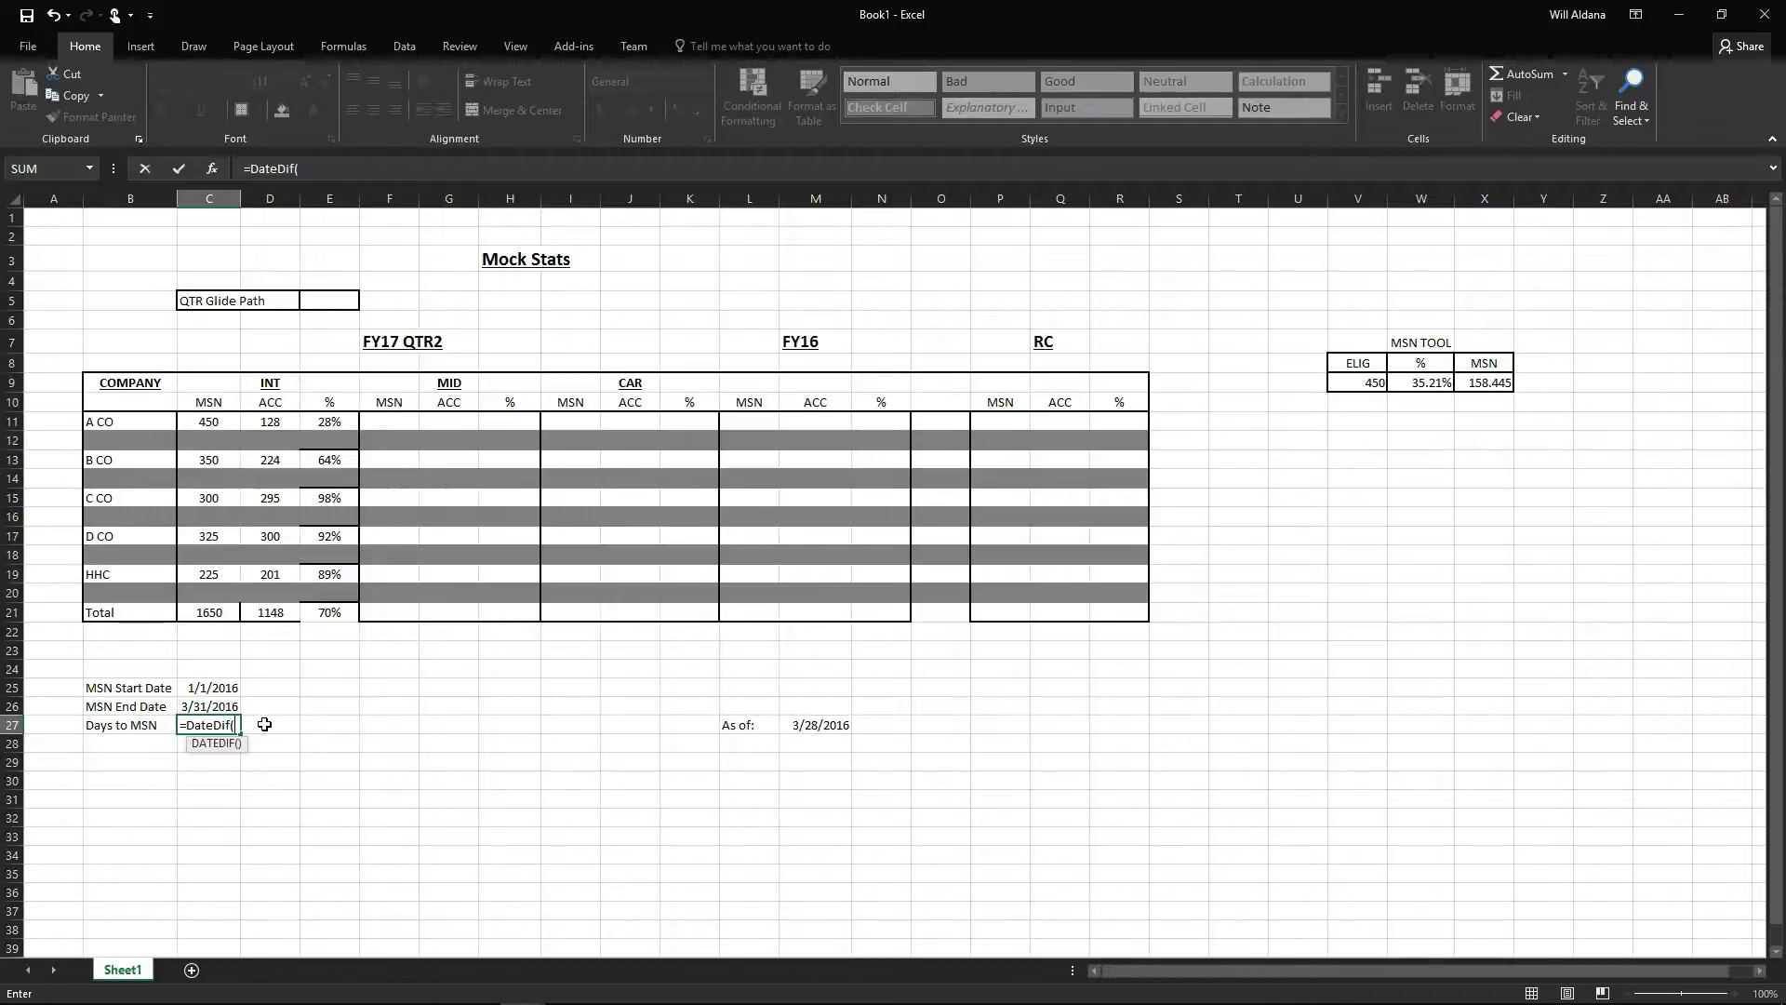
{"action": "left_click", "coordinate": [216, 688]}
{"action": "key", "text": "BackSpace"}
{"action": "key", "text": "BackSpace"}
{"action": "key", "text": "BackSpace"}
{"action": "key", "text": "BackSpace"}
{"action": "left_click", "coordinate": [214, 689]}
{"action": "left_click", "coordinate": [209, 706]}
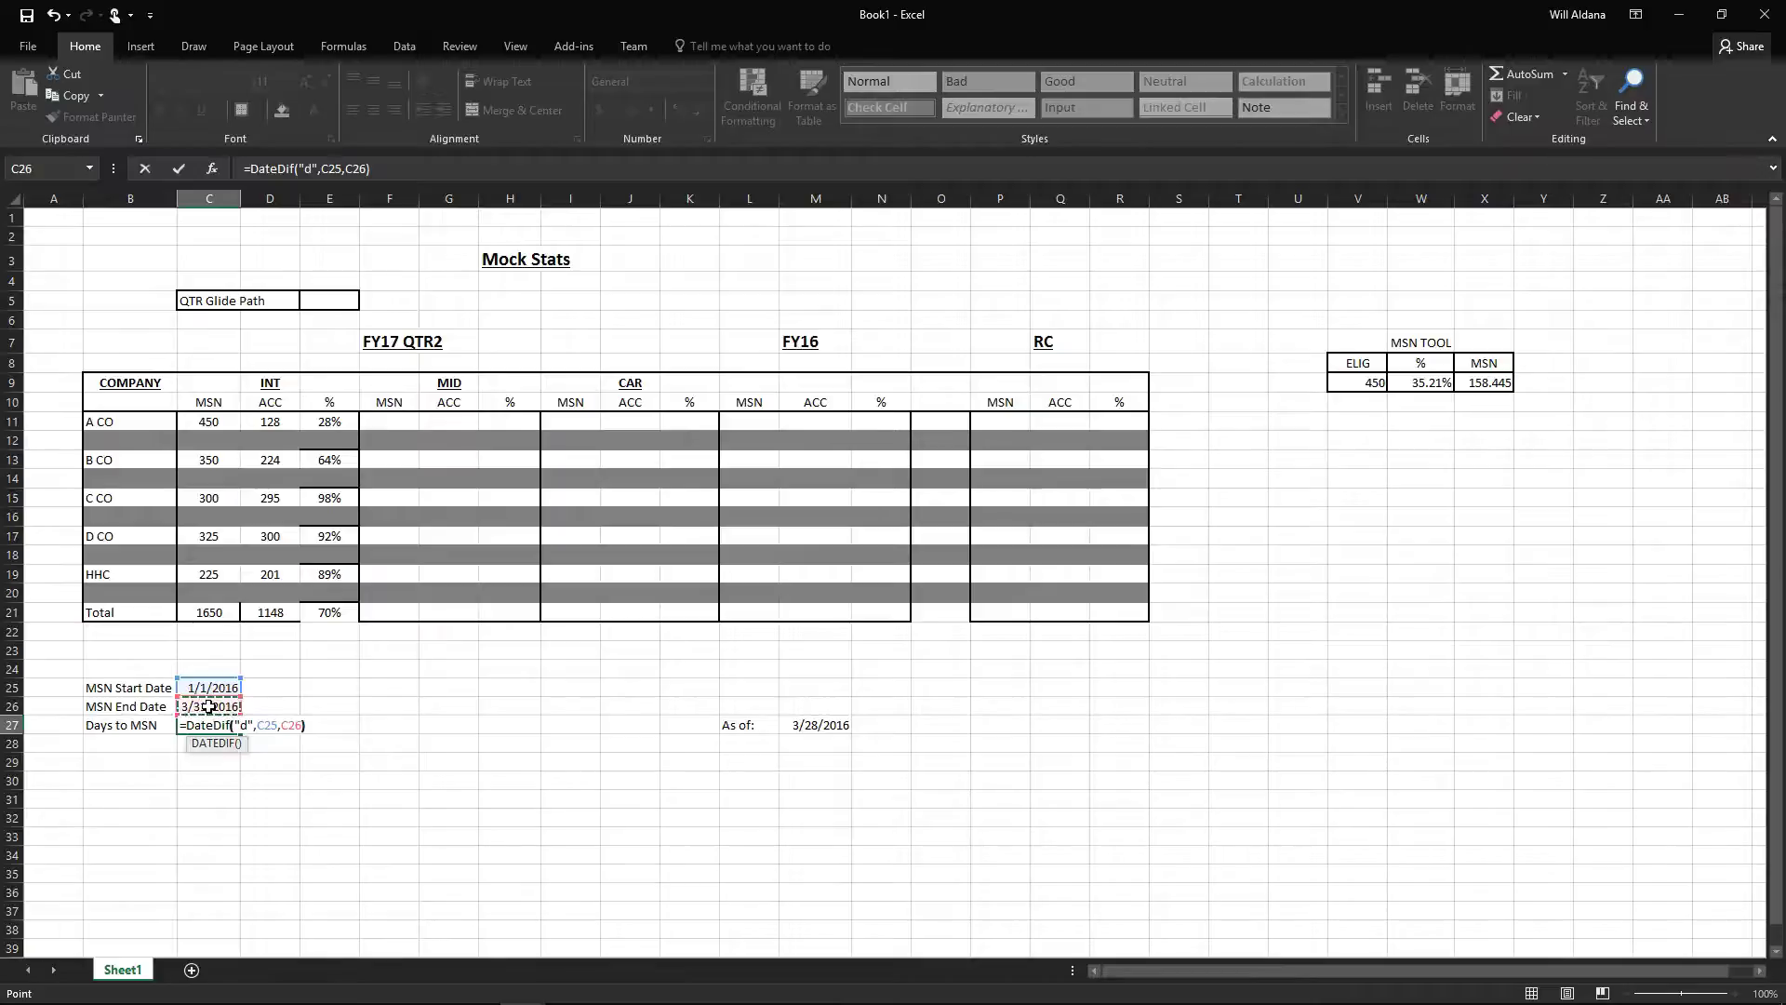
{"action": "key", "text": "Return"}
{"action": "left_click", "coordinate": [220, 723]}
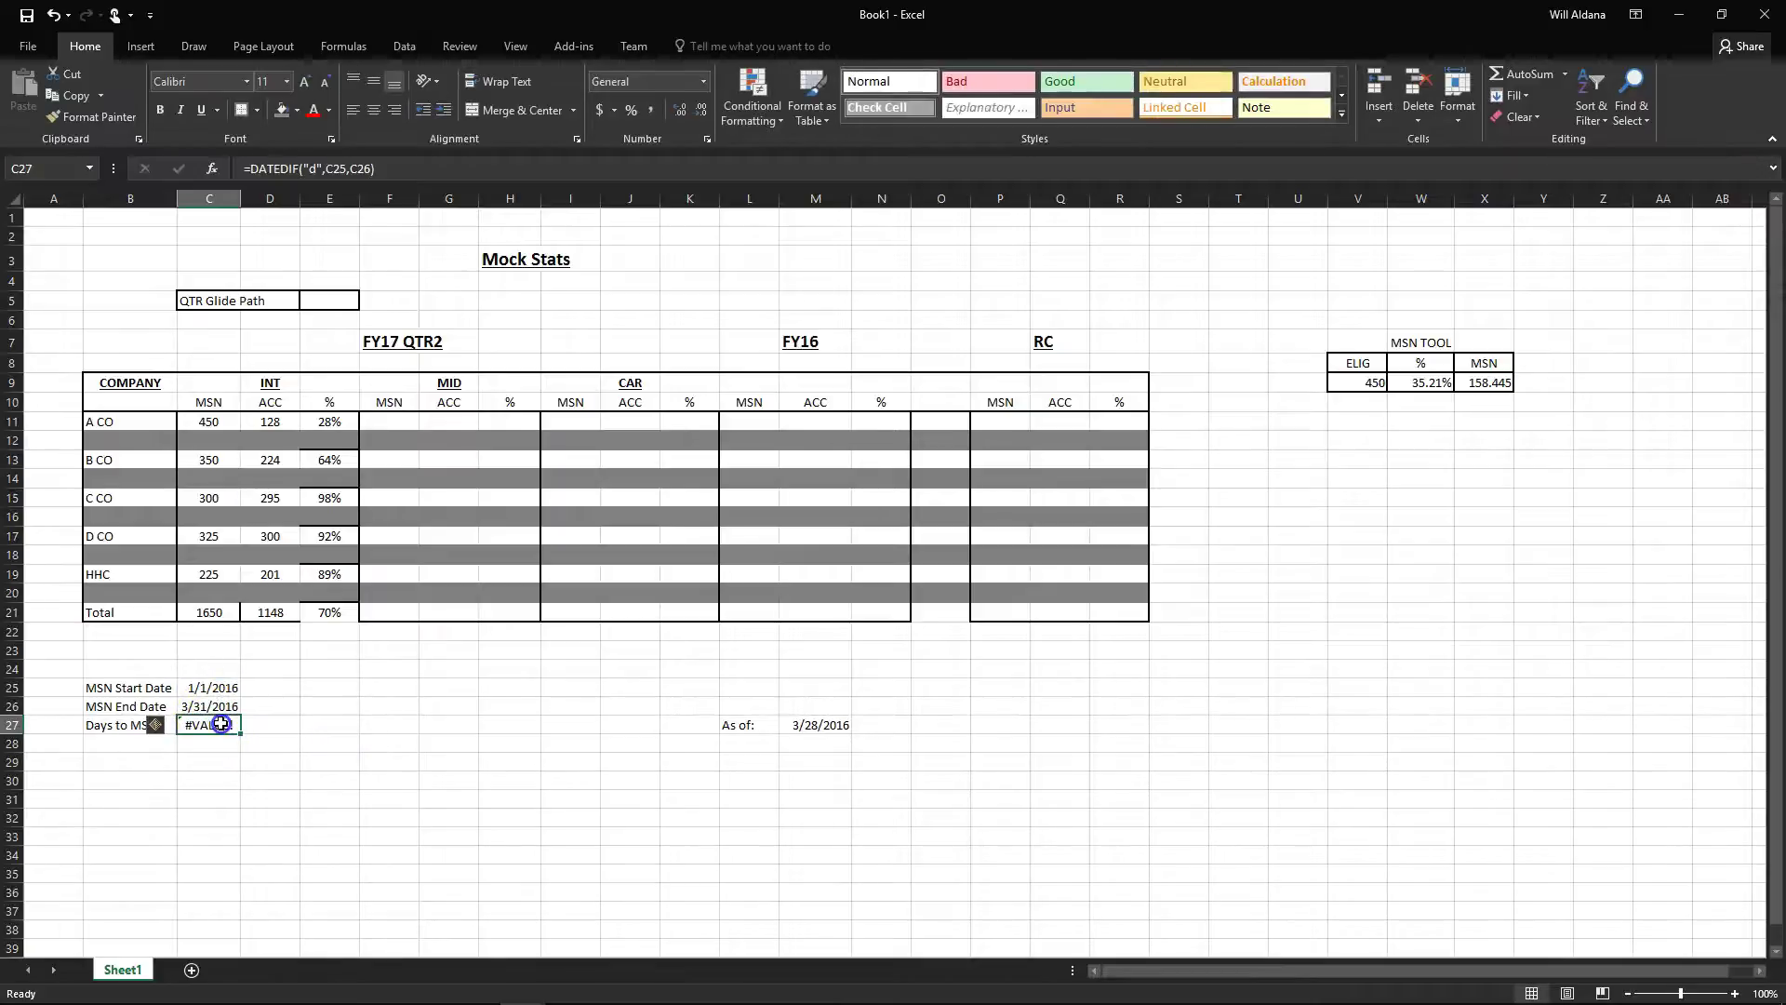
{"action": "left_click", "coordinate": [156, 725]}
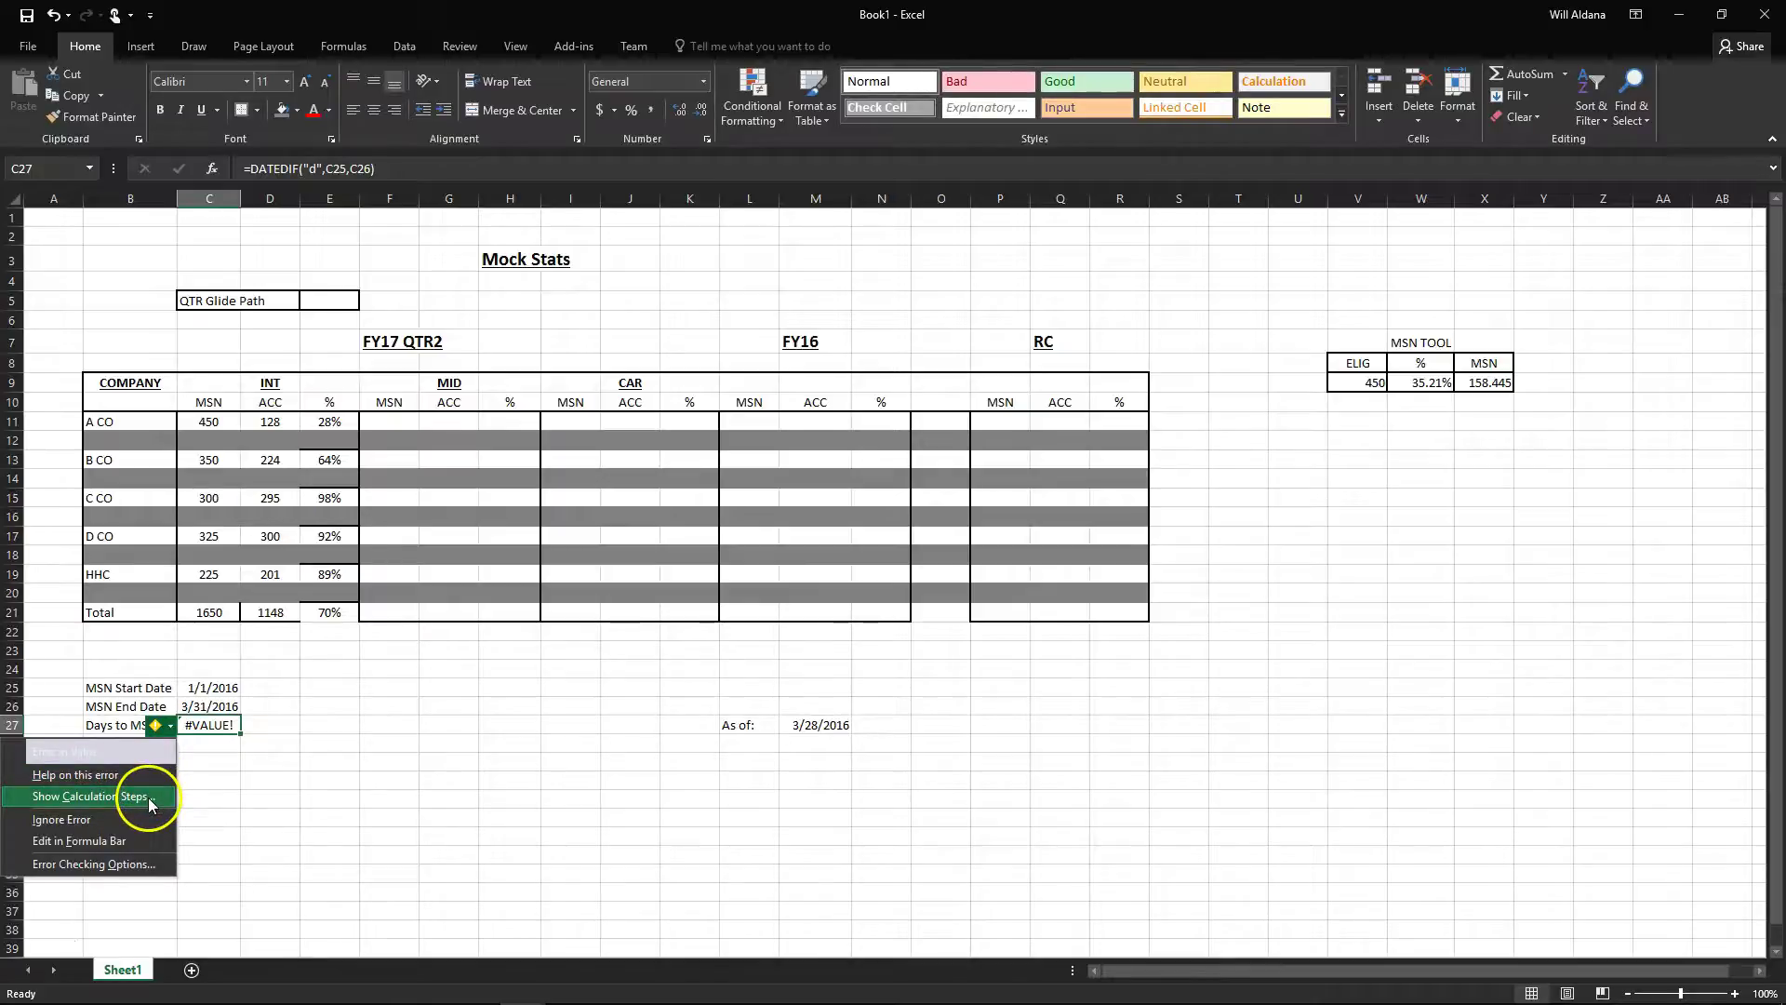
{"action": "left_click", "coordinate": [230, 728]}
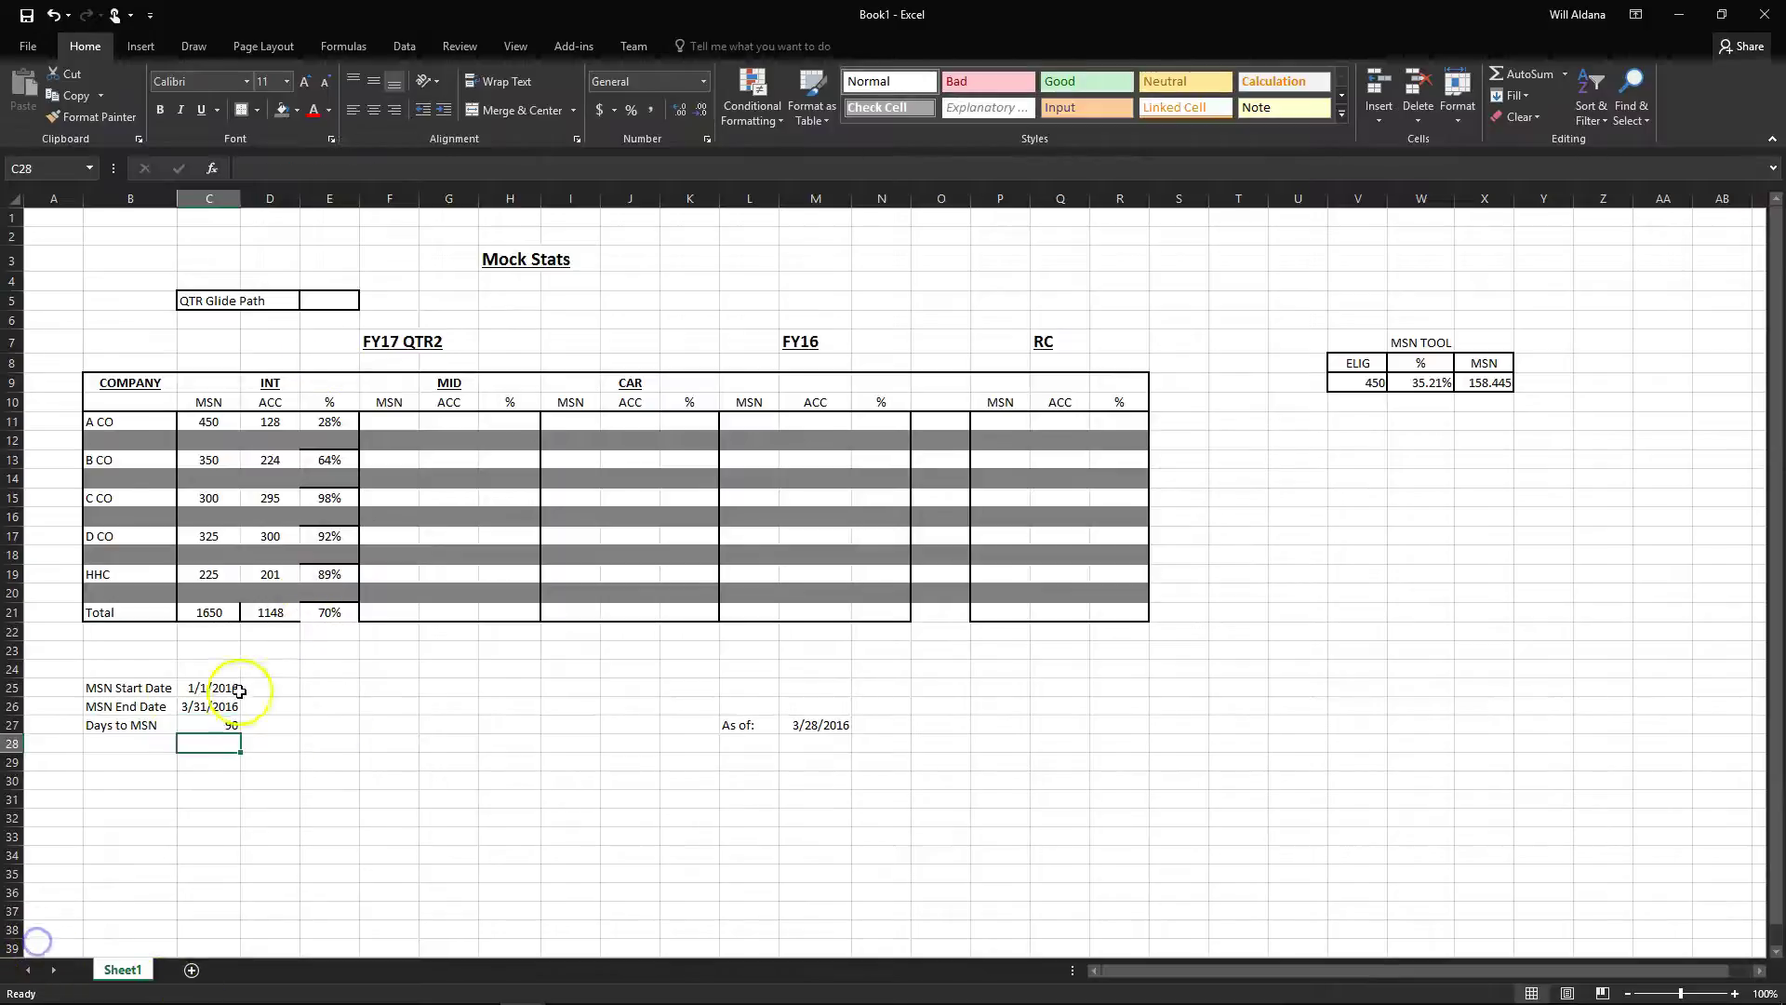
Clear the DAYS formula from cell C27 beside Days to MSN
{"action": "left_click", "coordinate": [225, 724]}
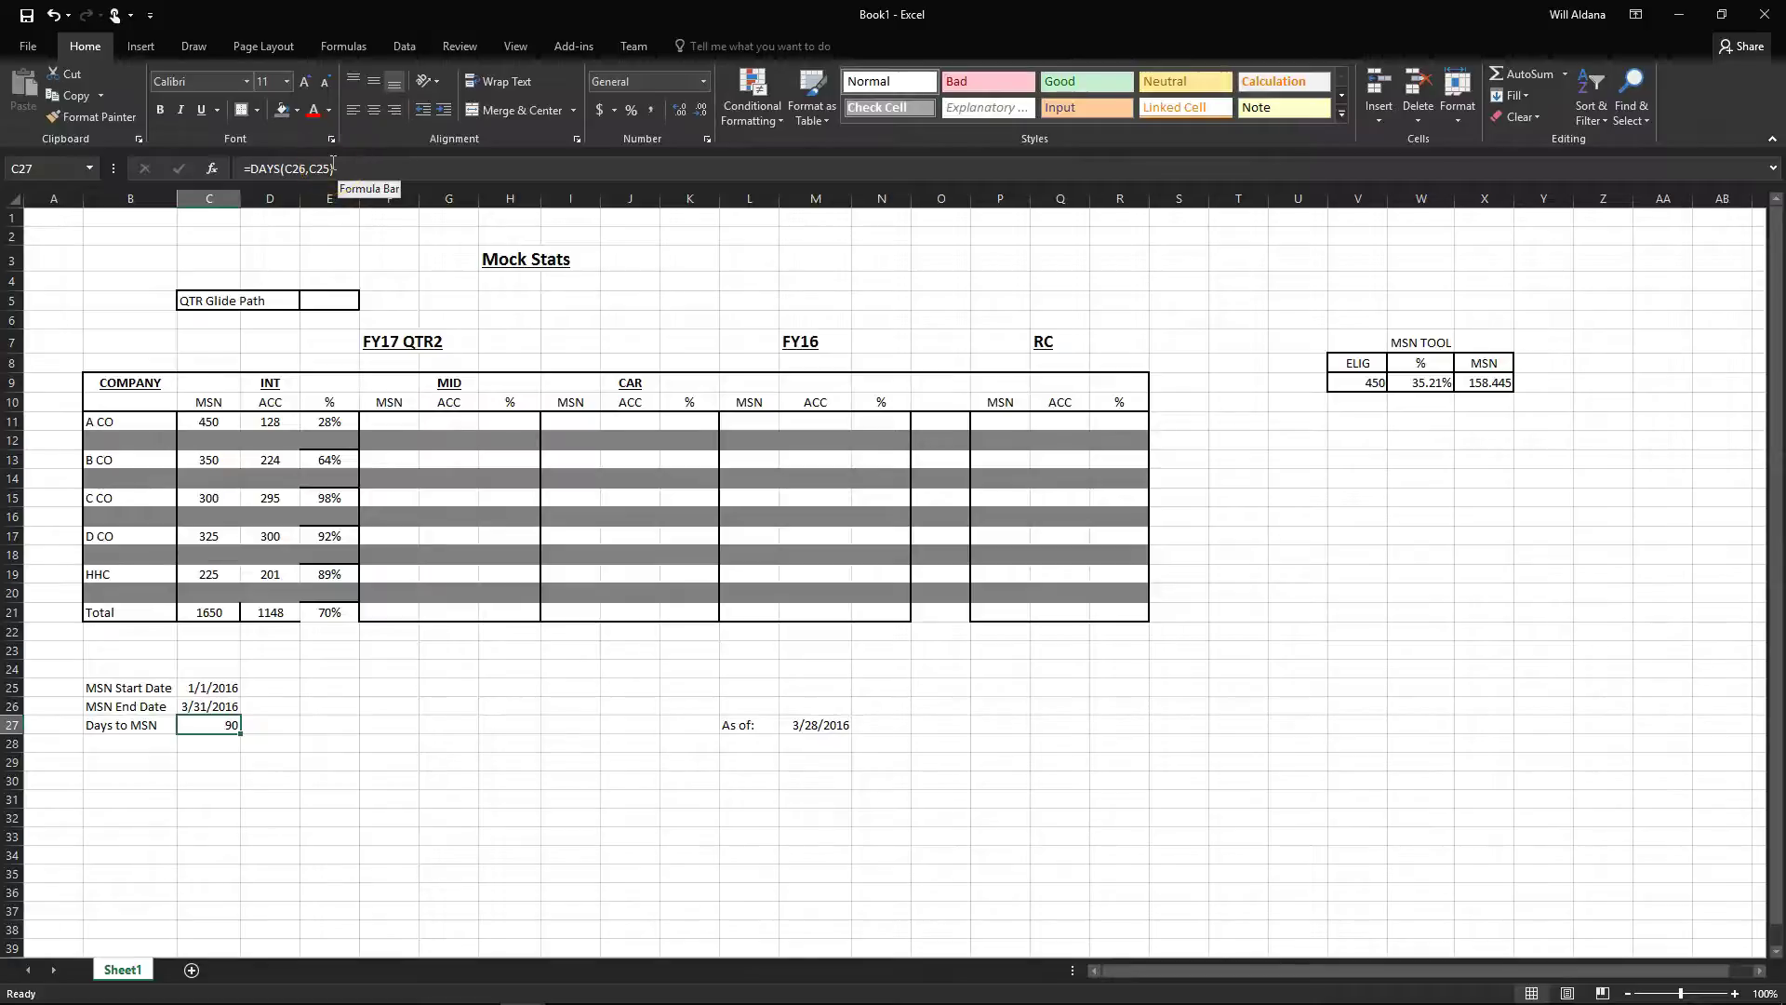
{"action": "left_click", "coordinate": [364, 168]}
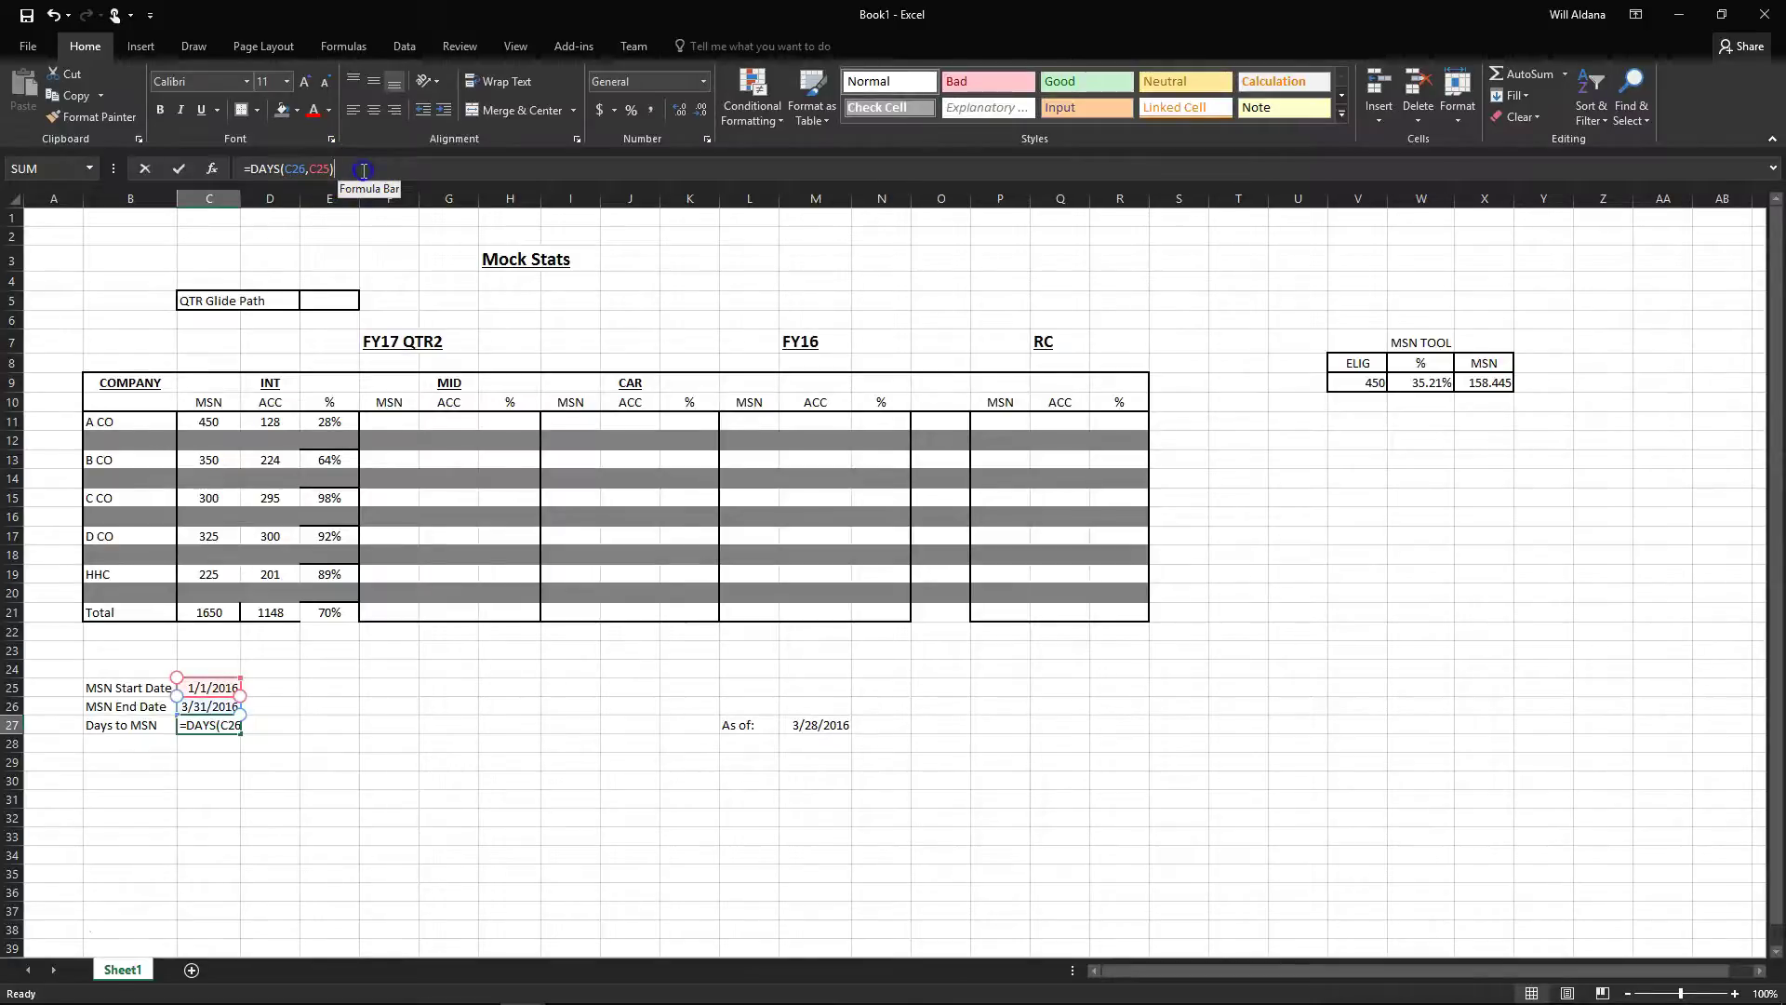
{"action": "left_click", "coordinate": [377, 174]}
{"action": "key", "text": "BackSpace"}
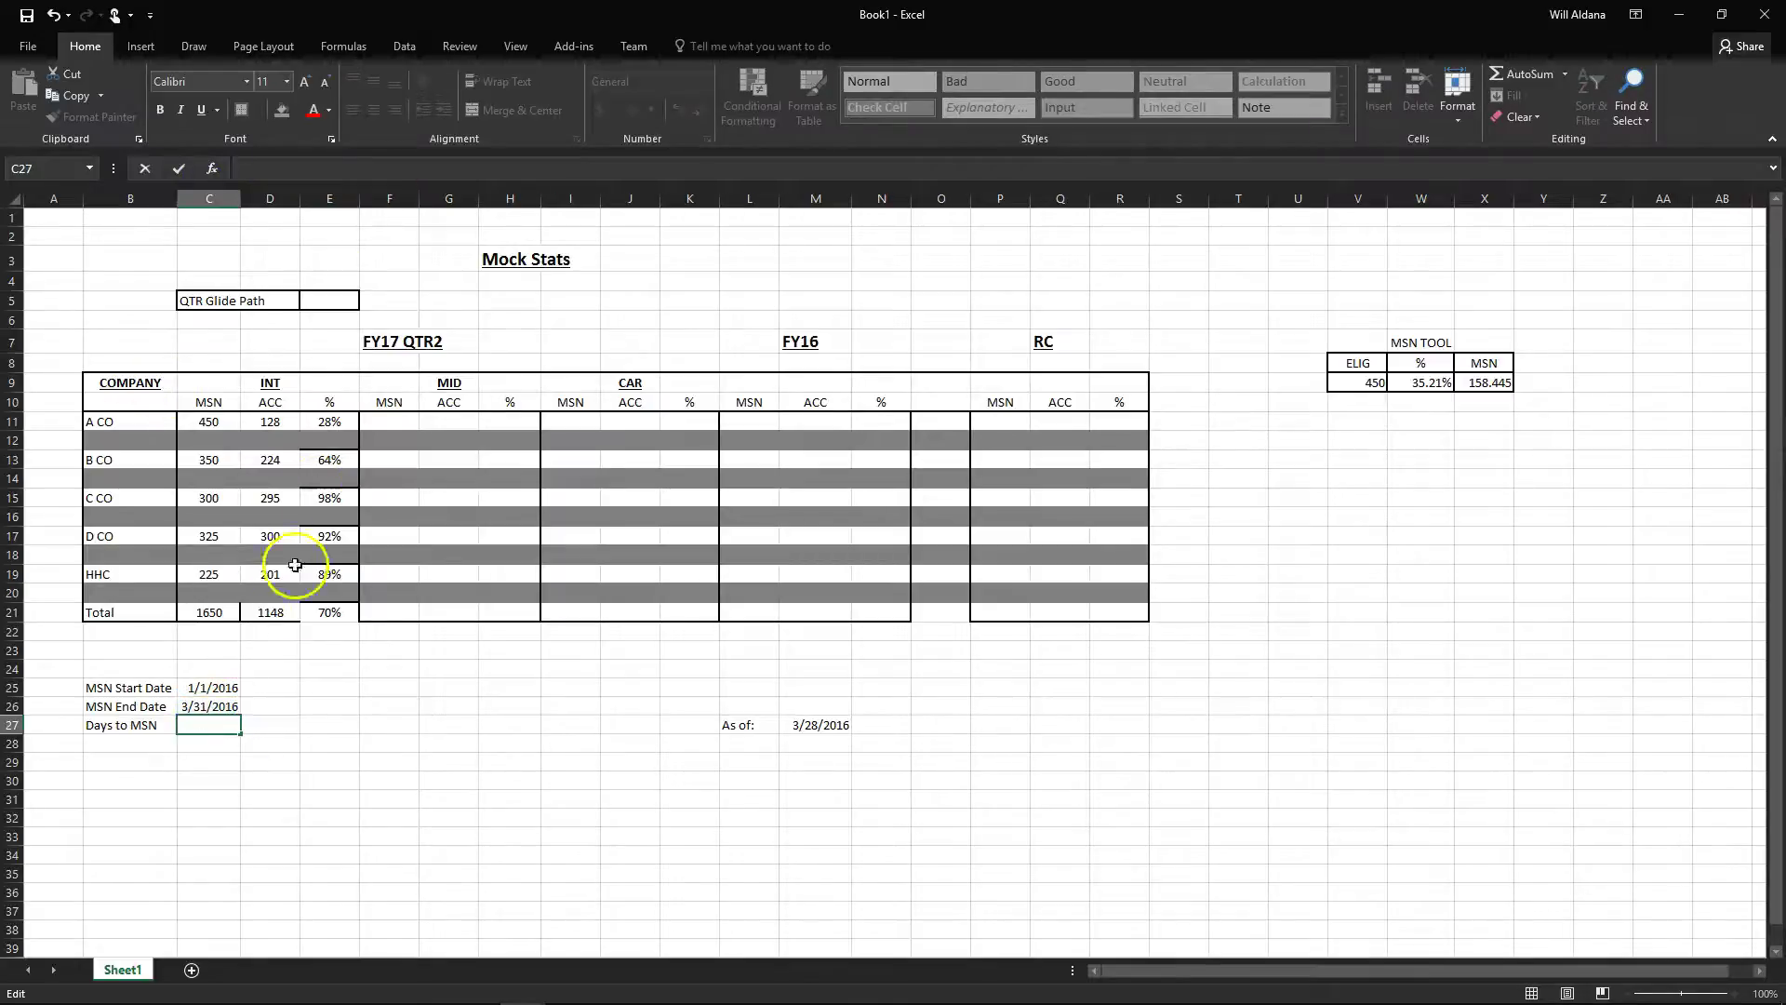
{"action": "key", "text": "Escape"}
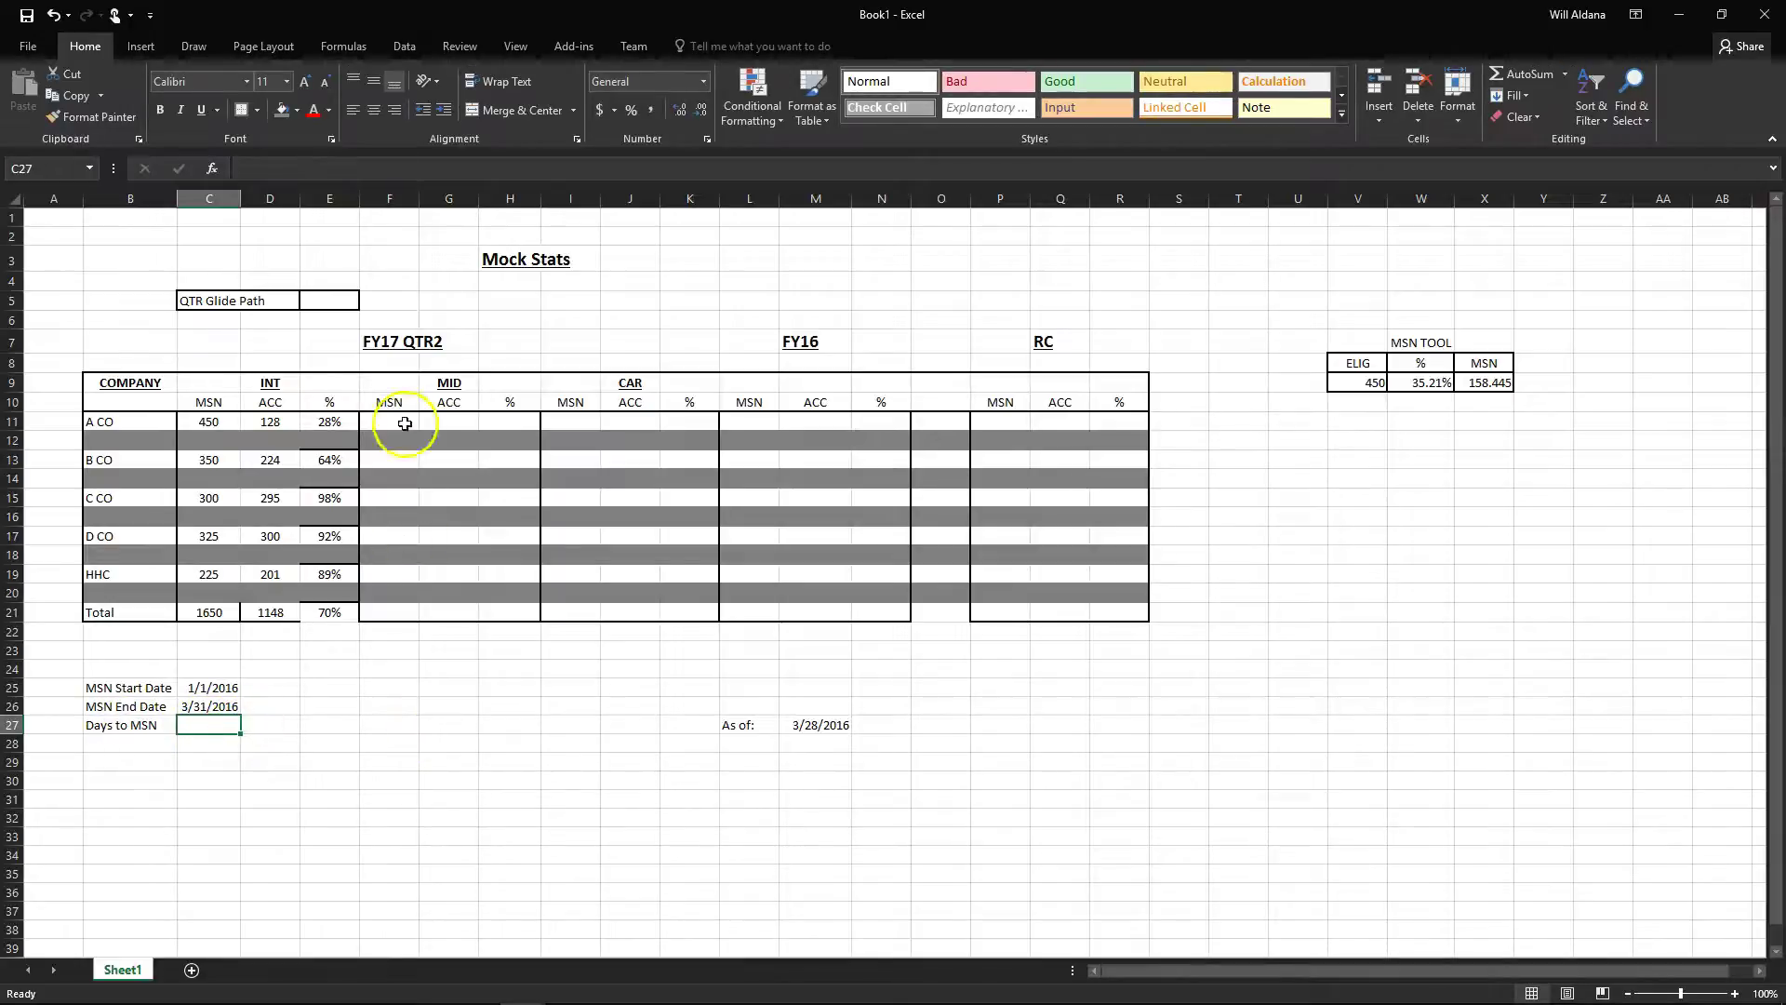
Enter the formula =Days(C26,C25) in cell C27 to count the days between the mission start and end dates
{"action": "left_click", "coordinate": [285, 176]}
{"action": "left_click", "coordinate": [219, 726]}
{"action": "type", "text": "=Days"}
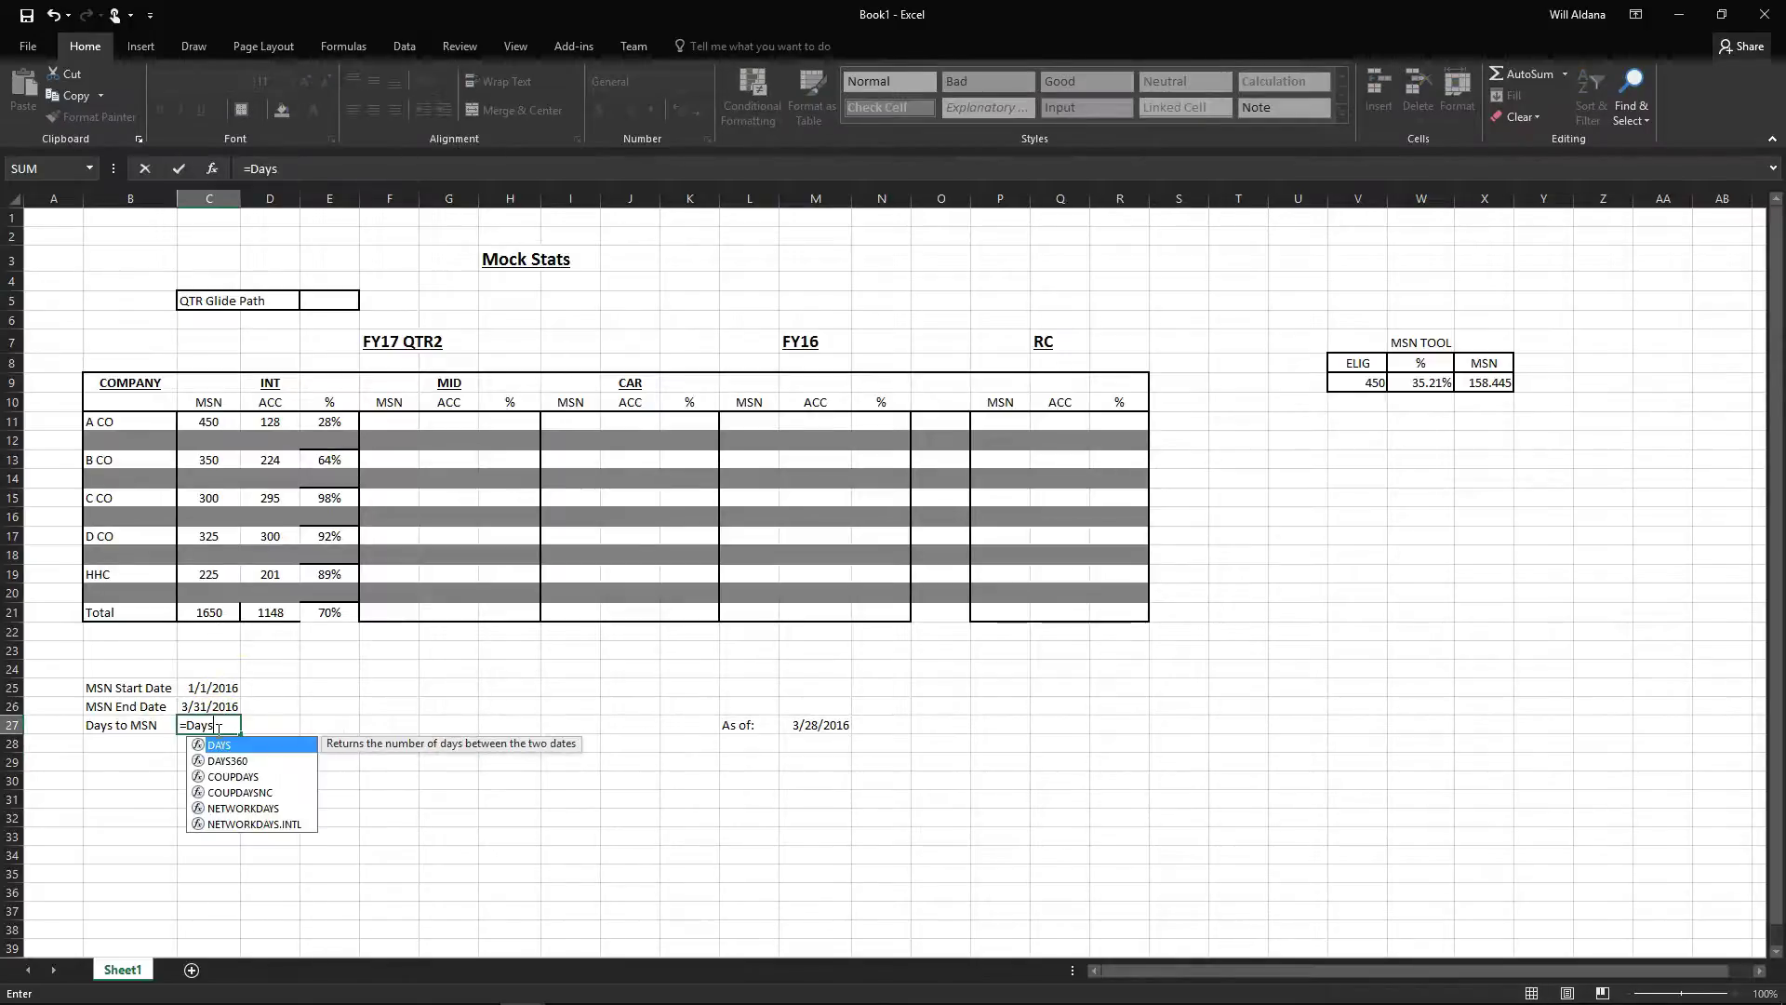
{"action": "type", "text": "("}
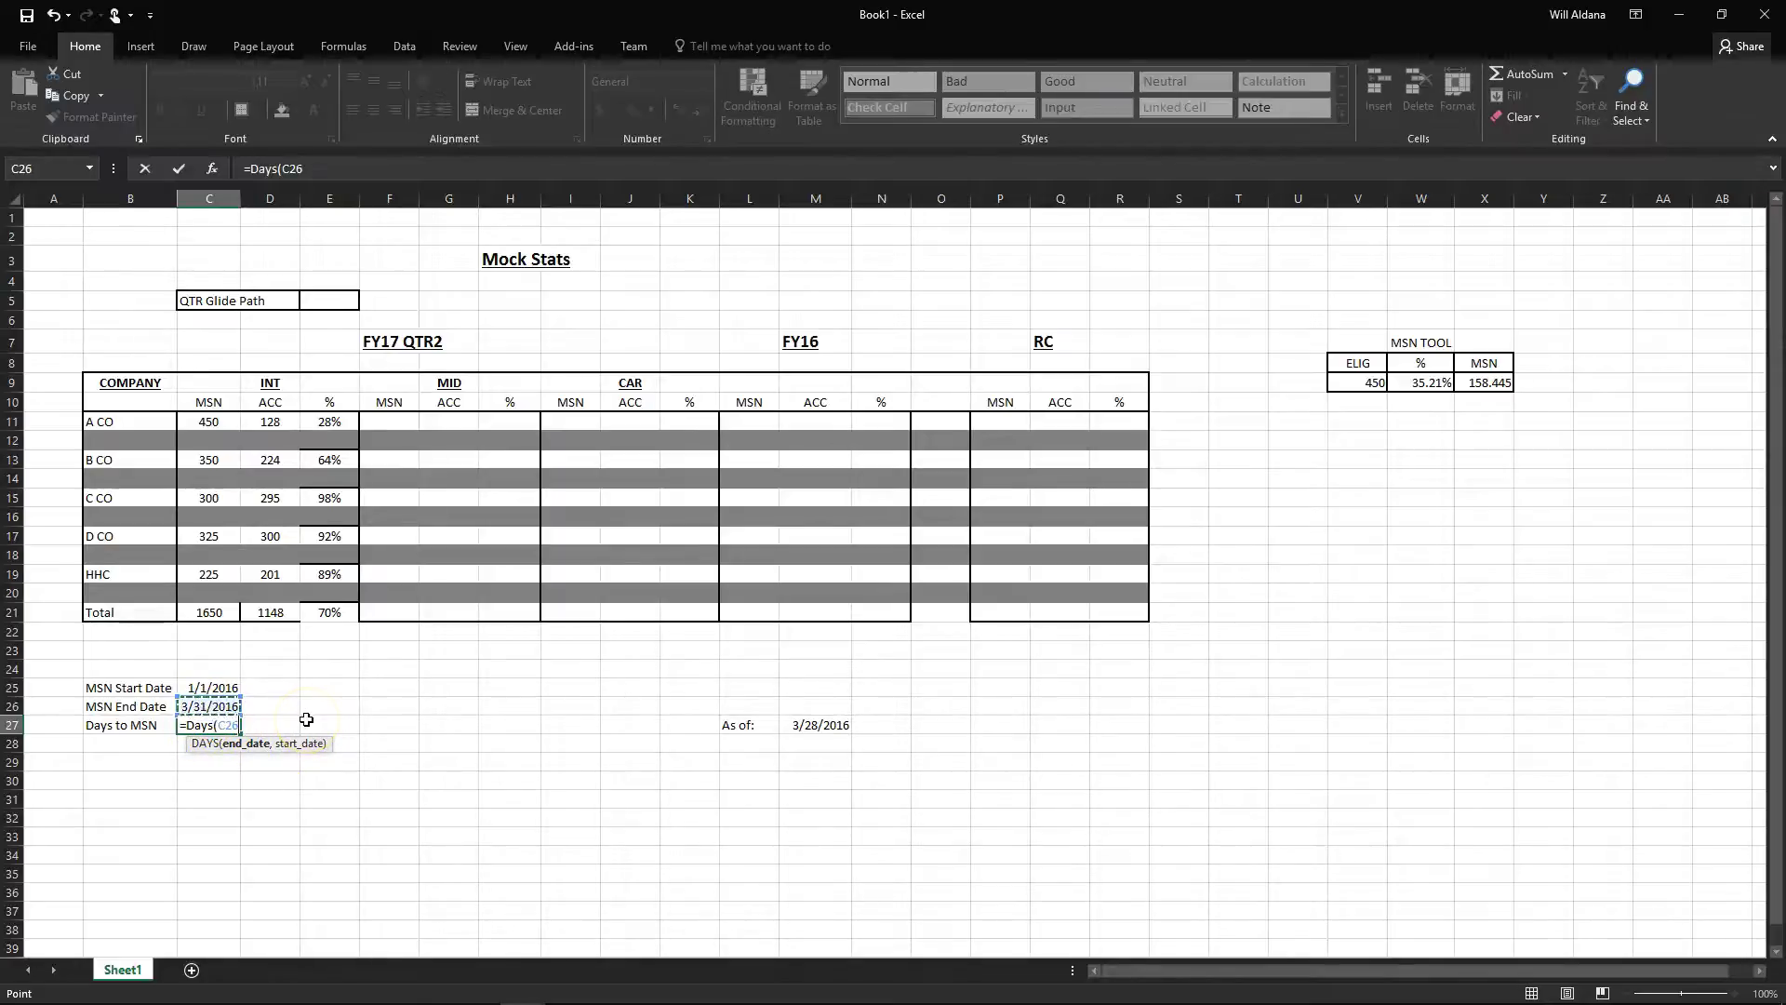
{"action": "left_click", "coordinate": [206, 688]}
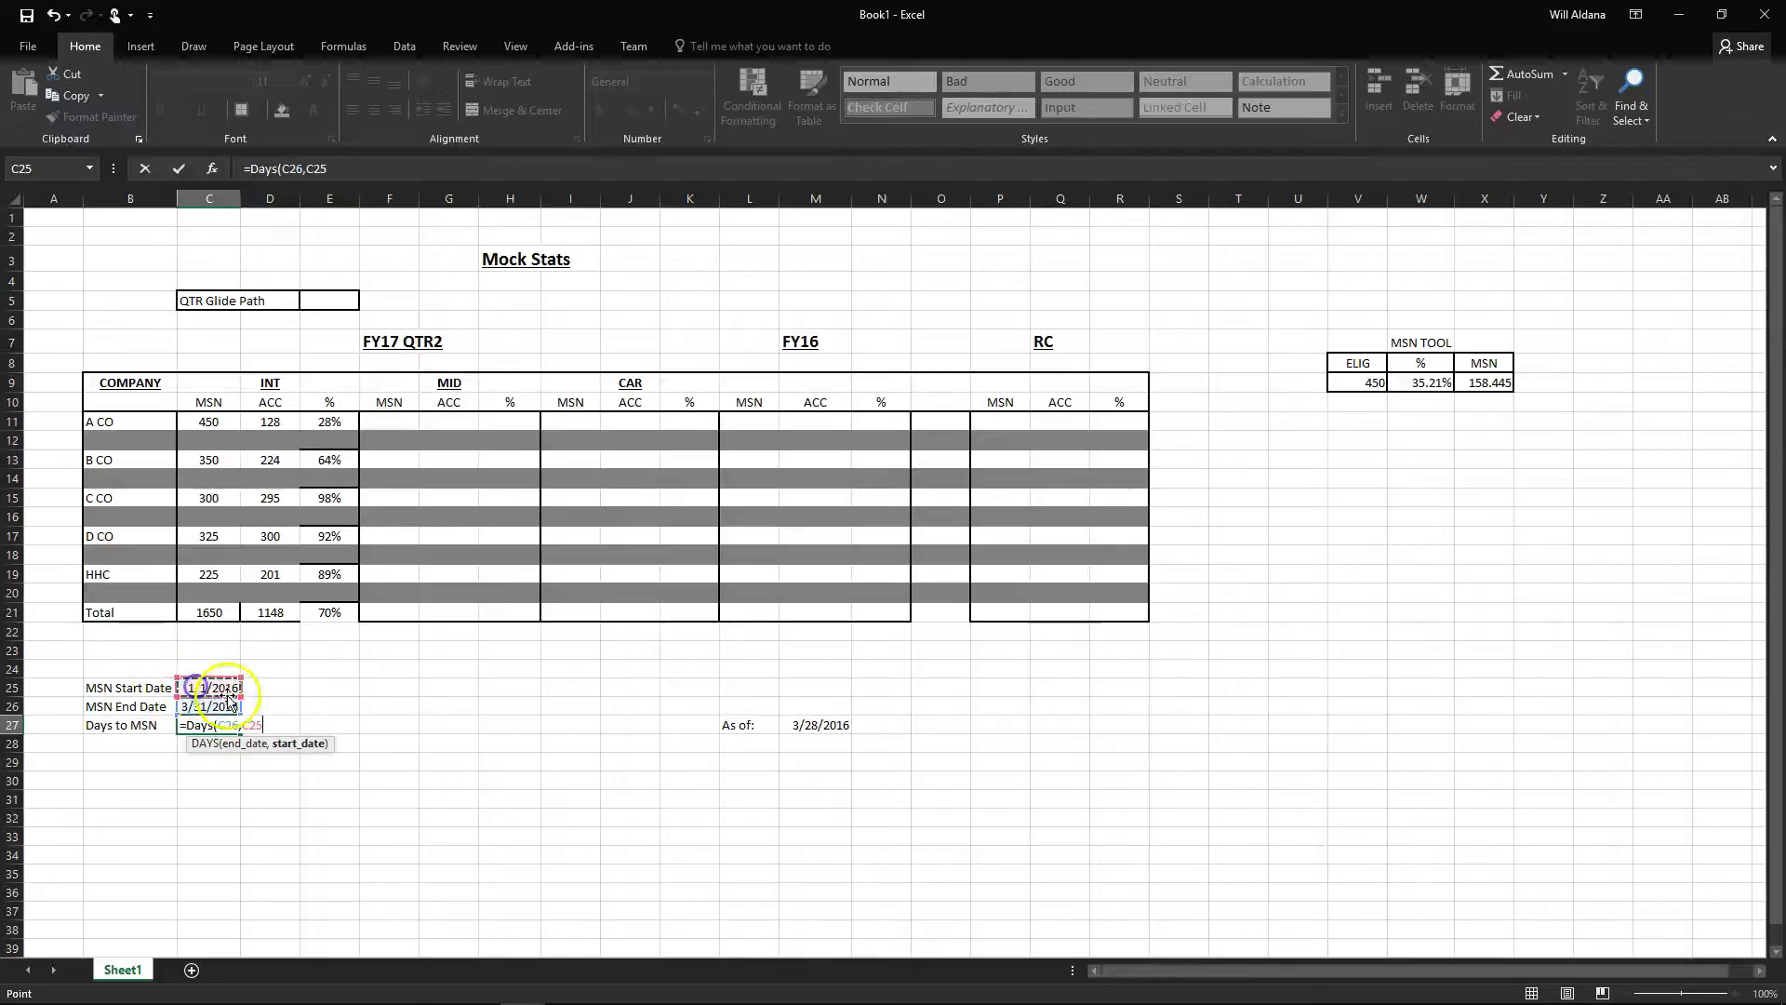
{"action": "type", "text": ")"}
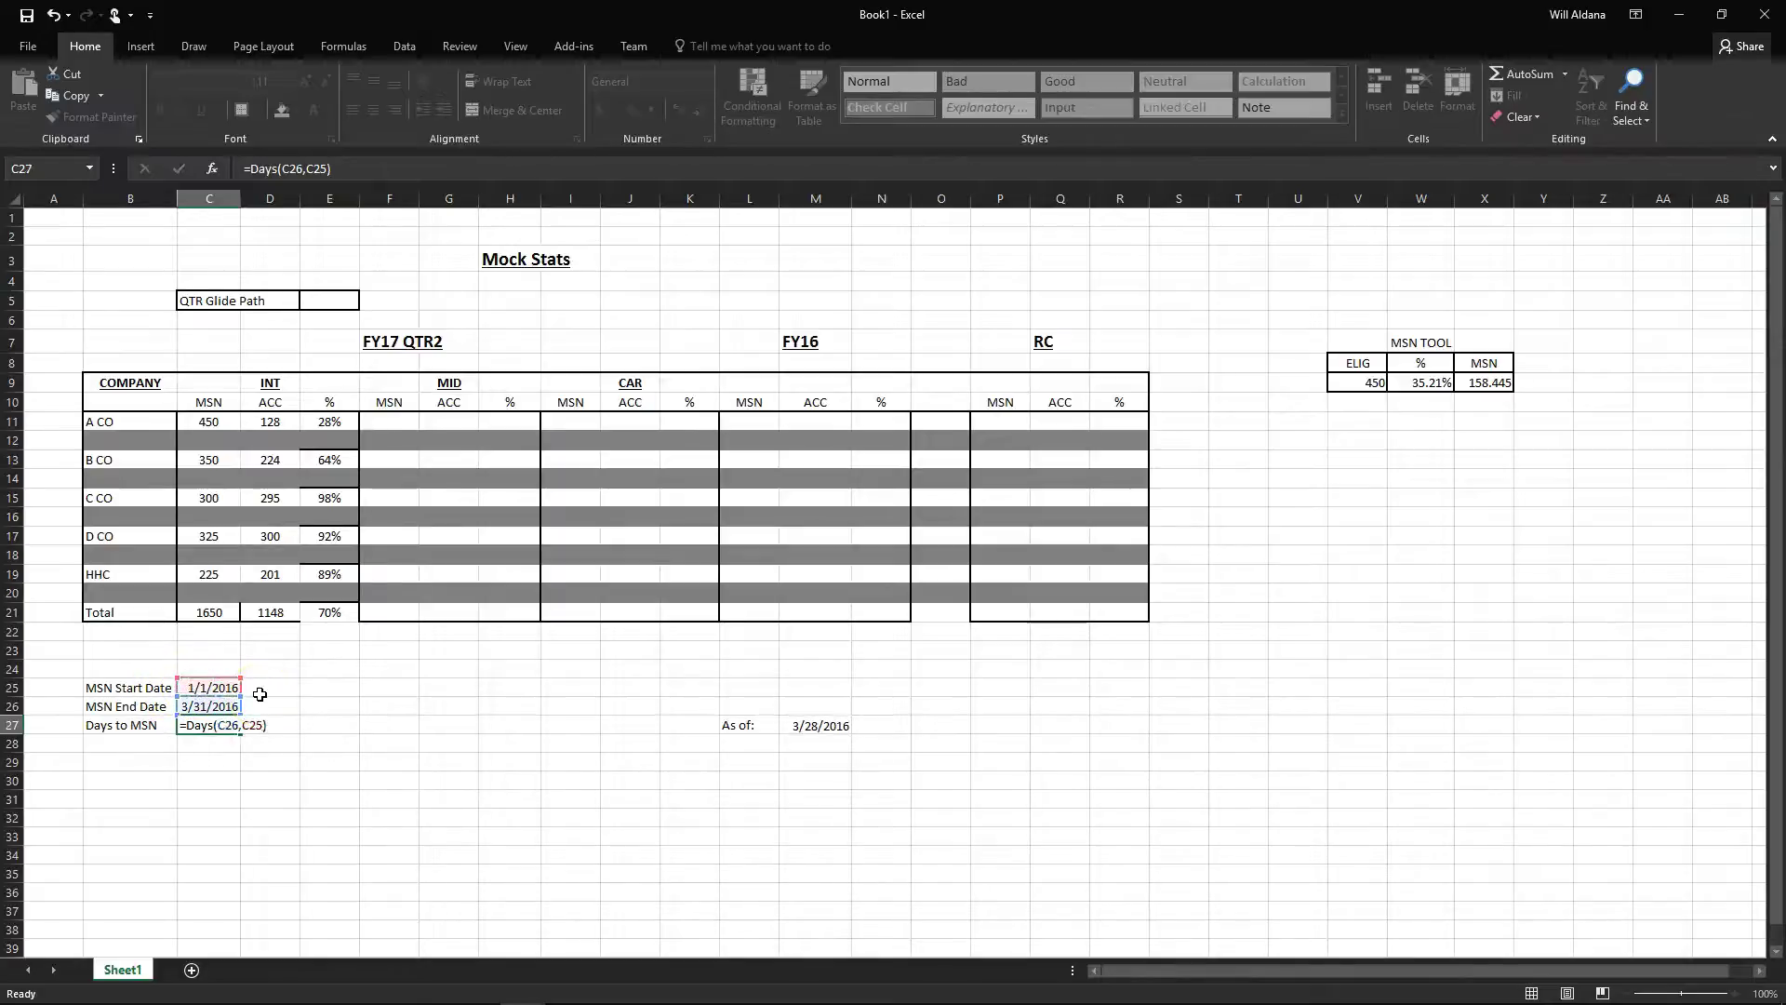
{"action": "key", "text": "Return"}
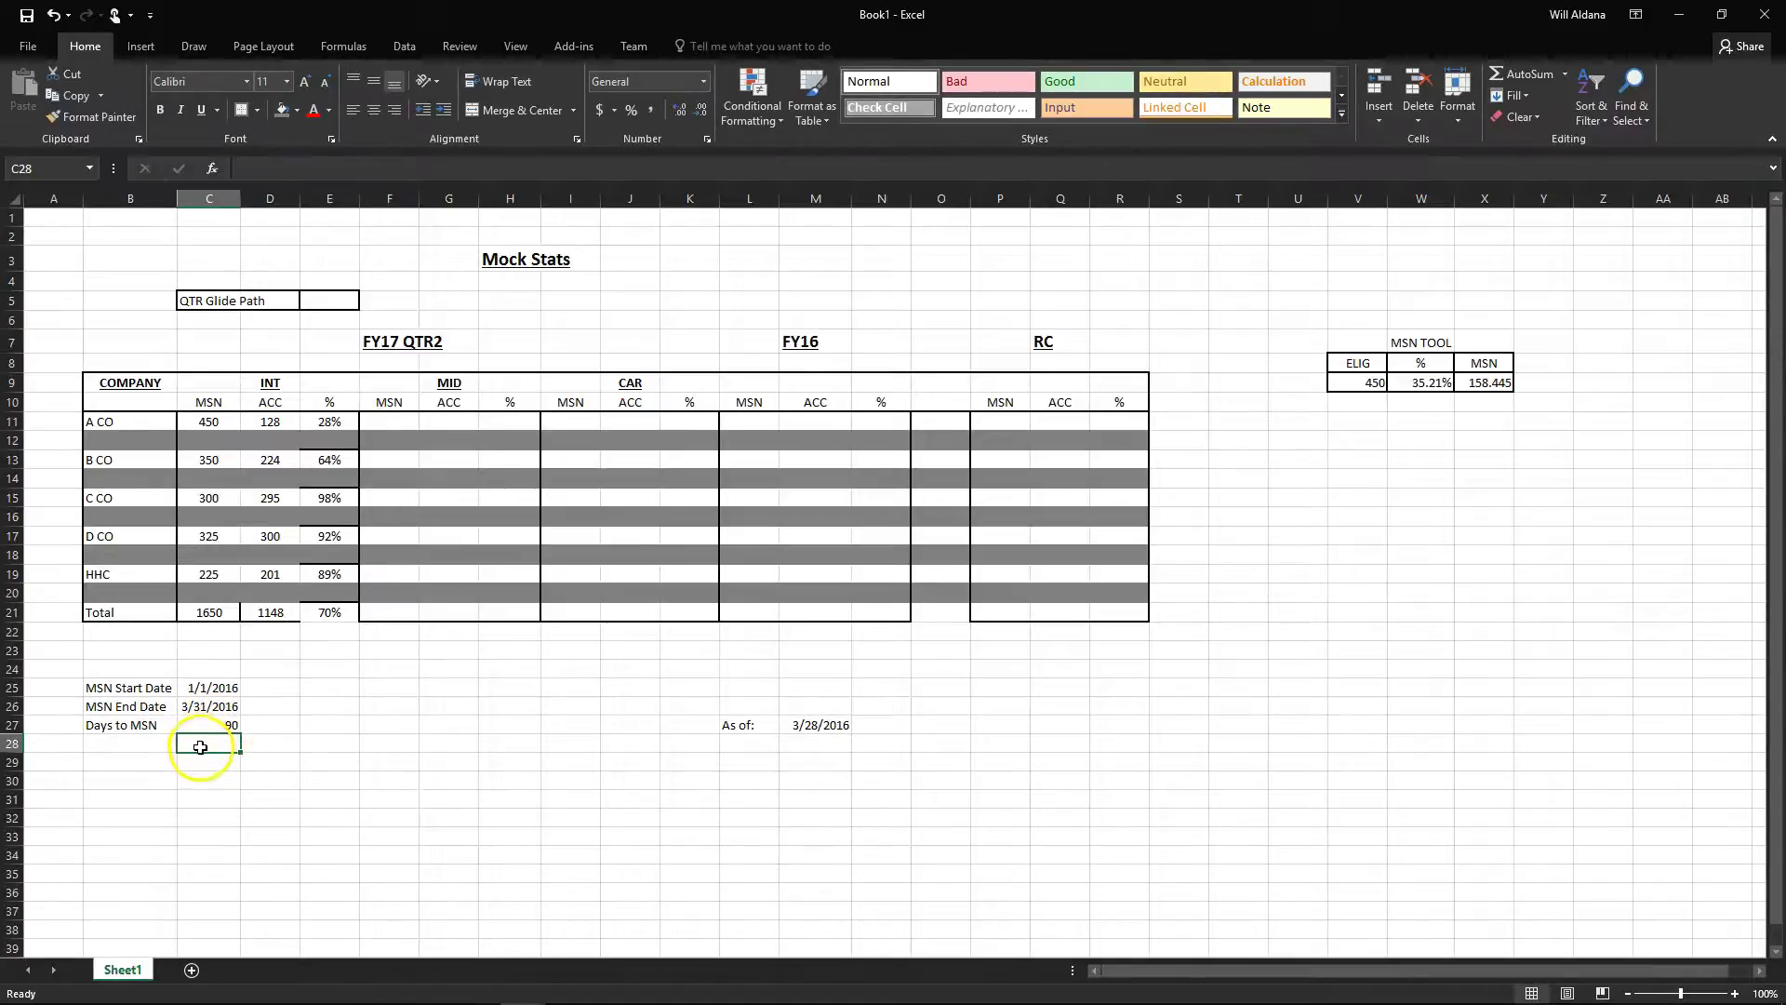
Enter the label Days as of today in cell B28 below Days to MSN
{"action": "left_click", "coordinate": [138, 742]}
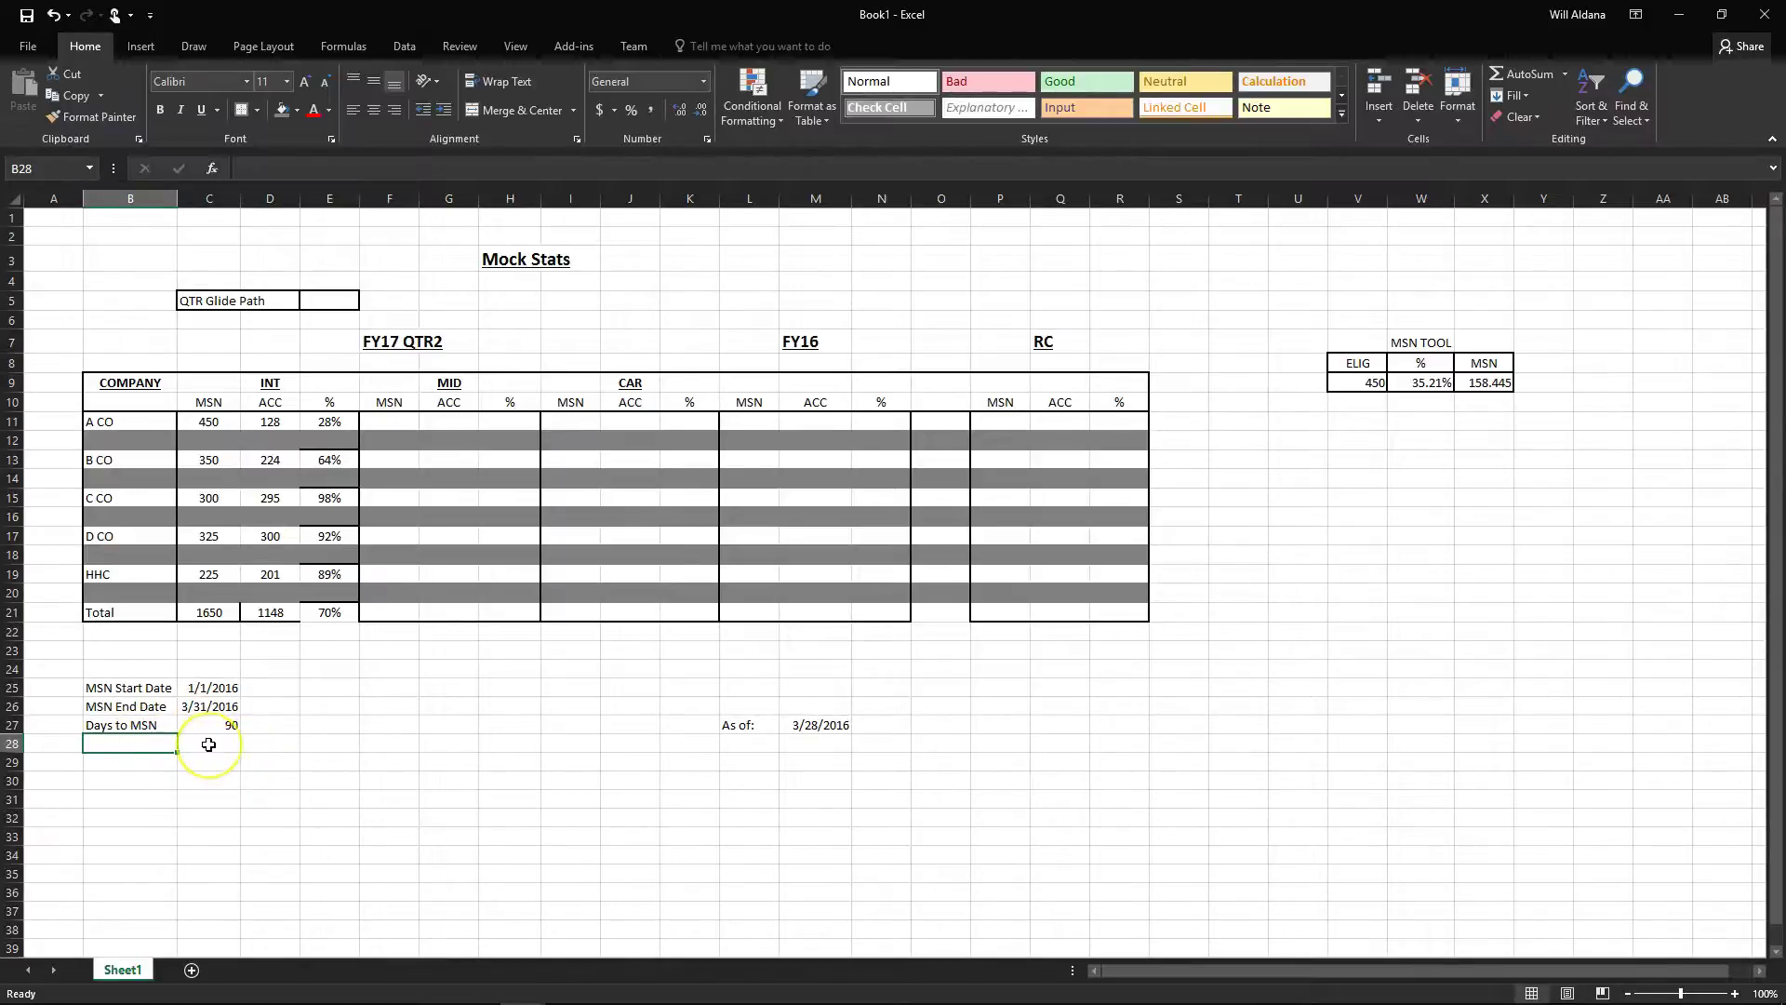
{"action": "type", "text": "Days as of today"}
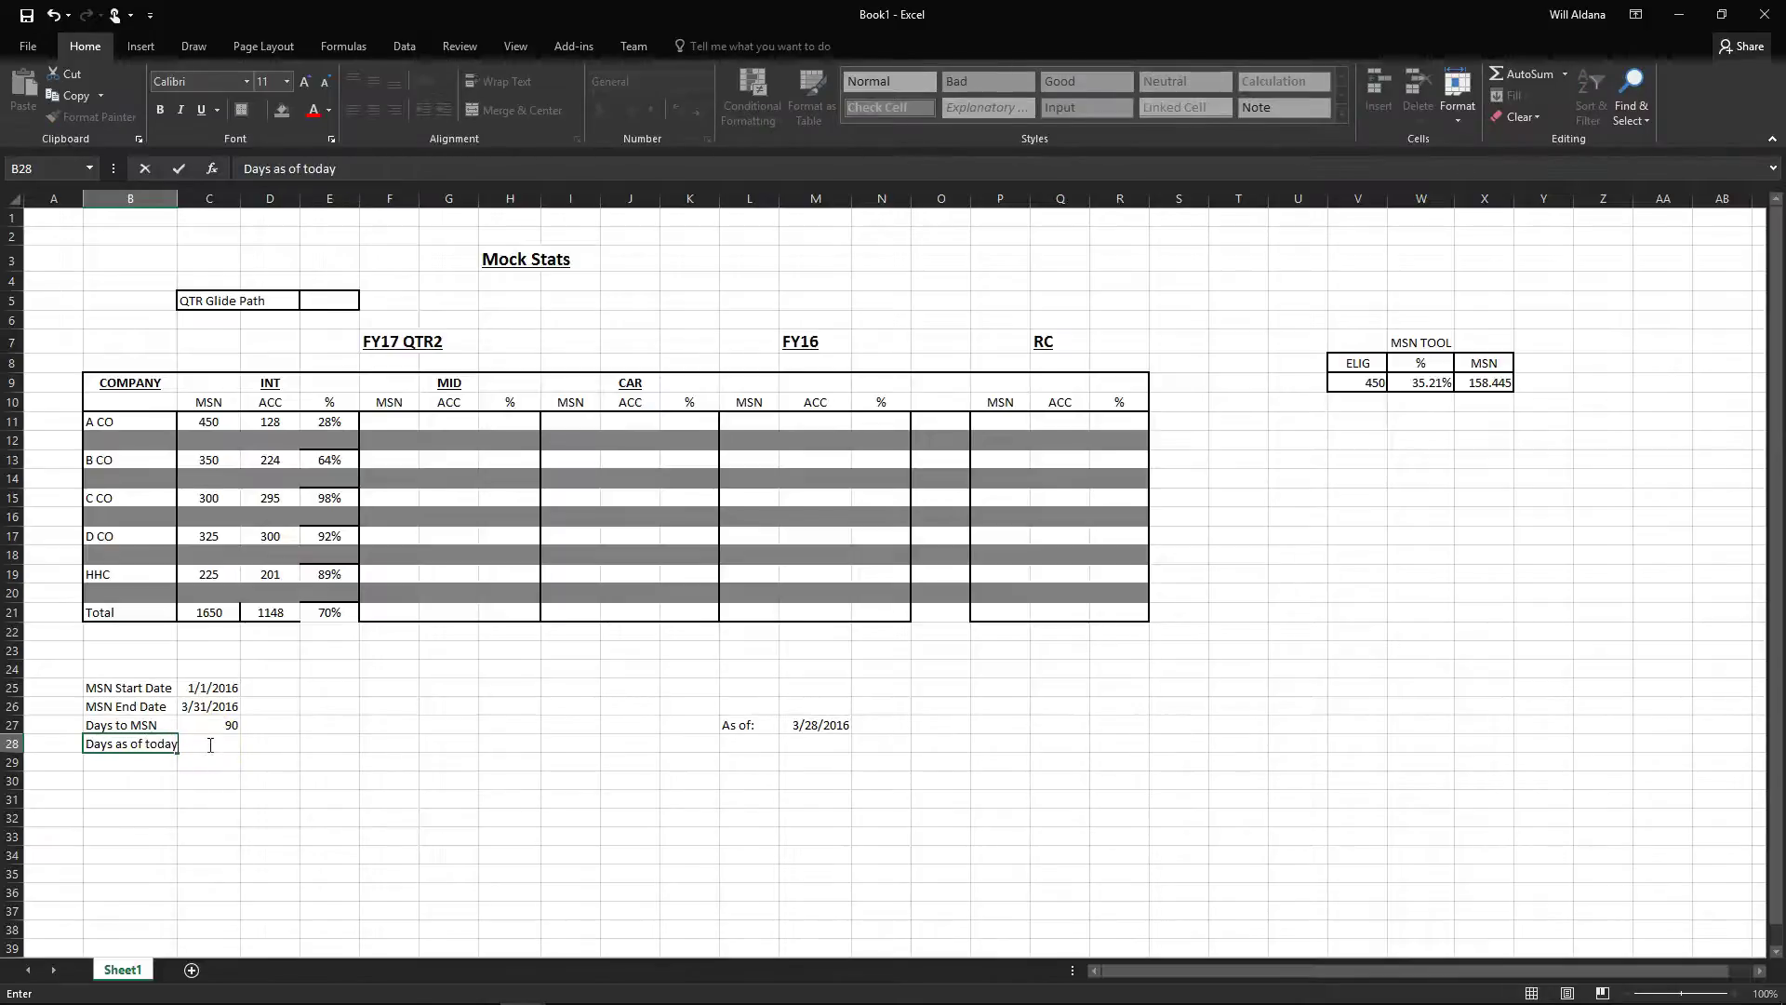
{"action": "left_click", "coordinate": [220, 744]}
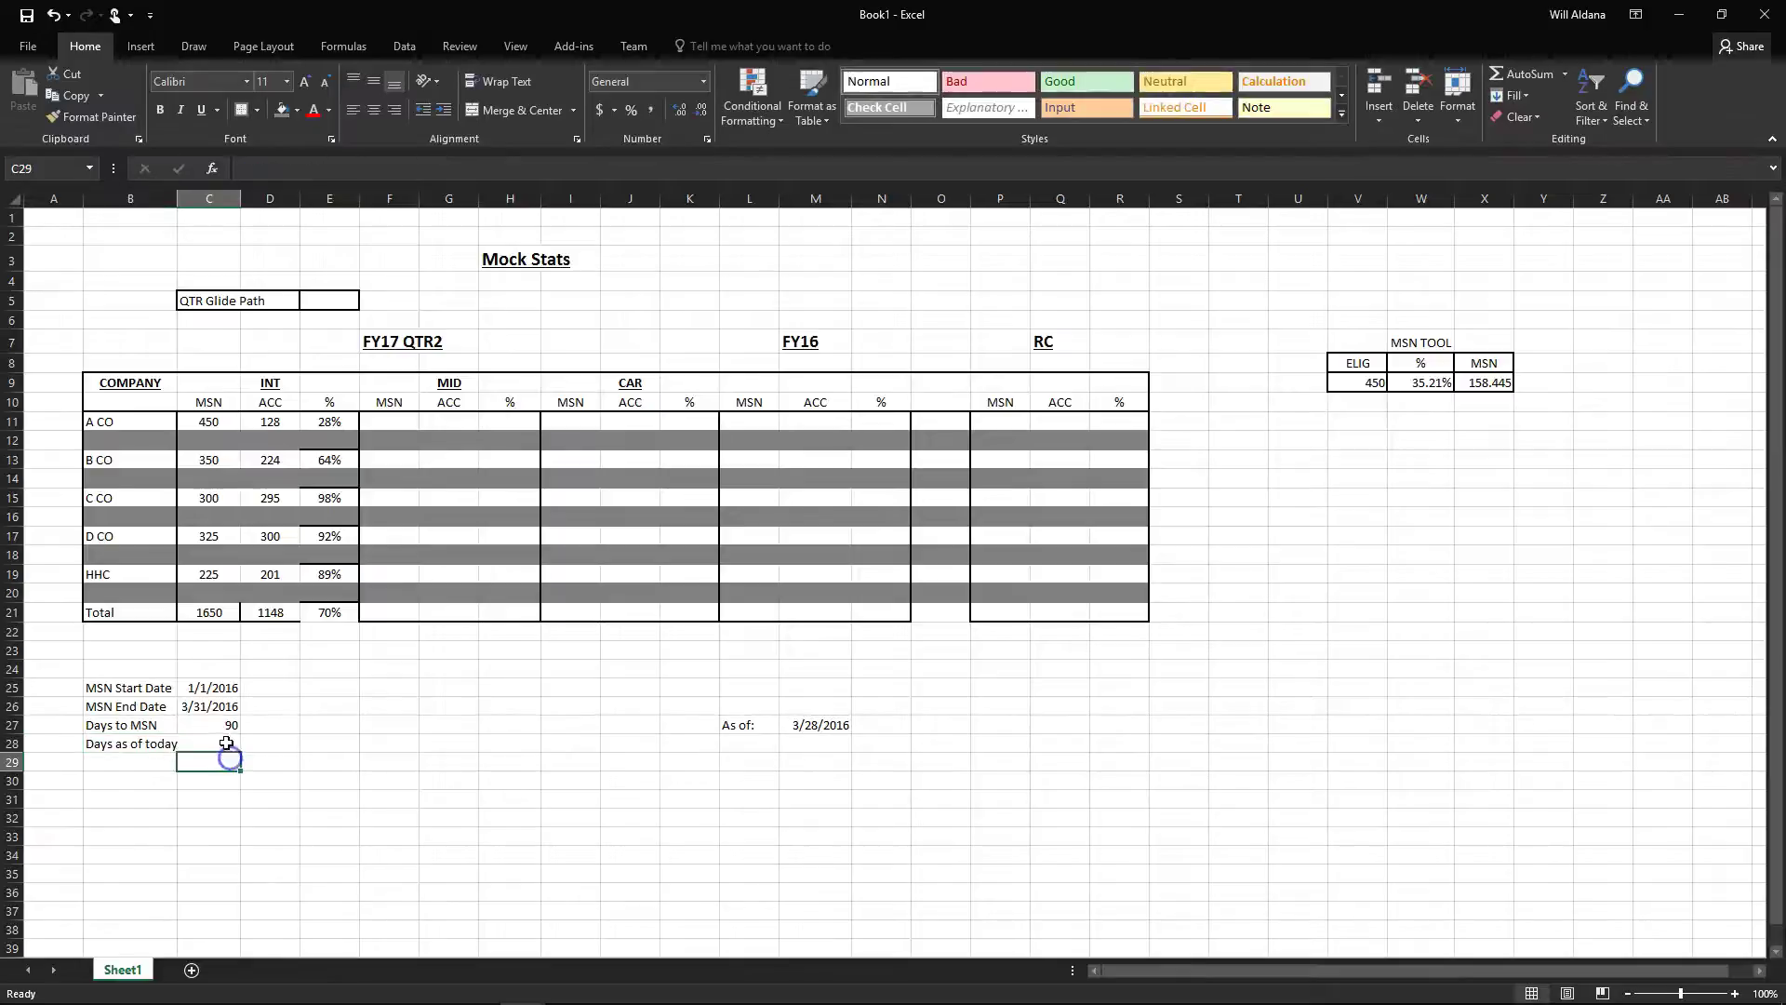
Enter the formula =Days(M27,C25) in cell C28 to count the days from the mission start to the As of date
{"action": "type", "text": "=Days"}
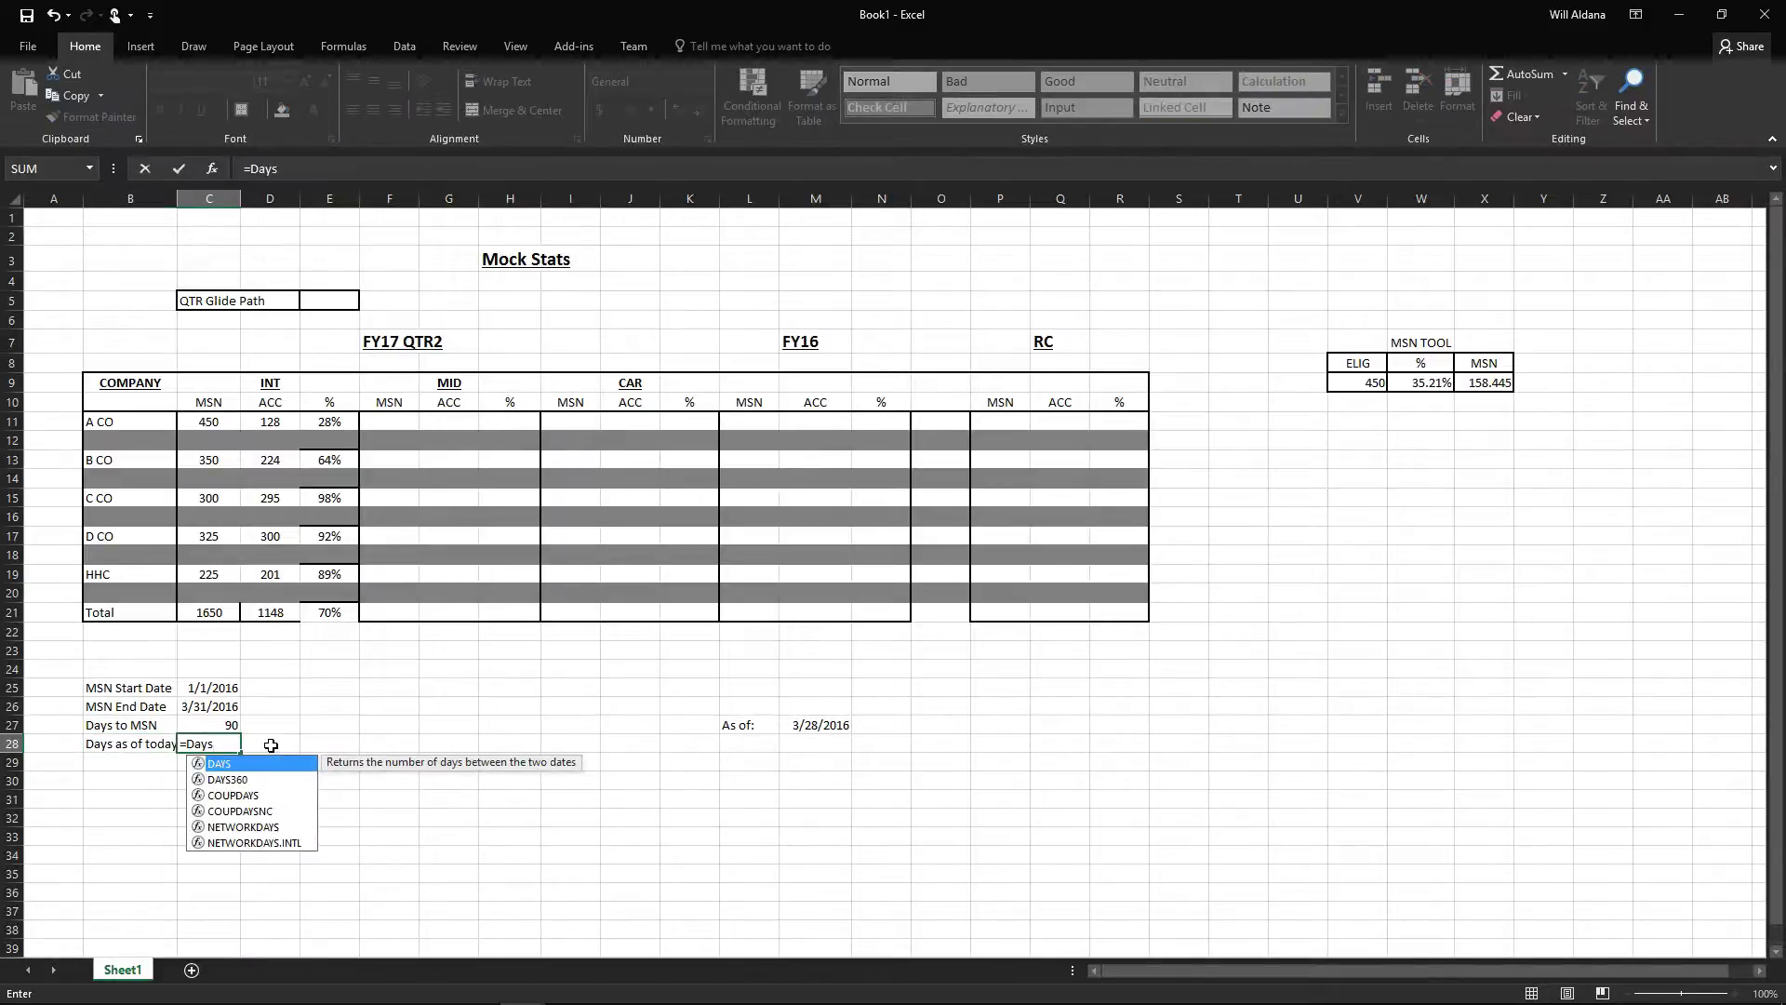
{"action": "type", "text": "("}
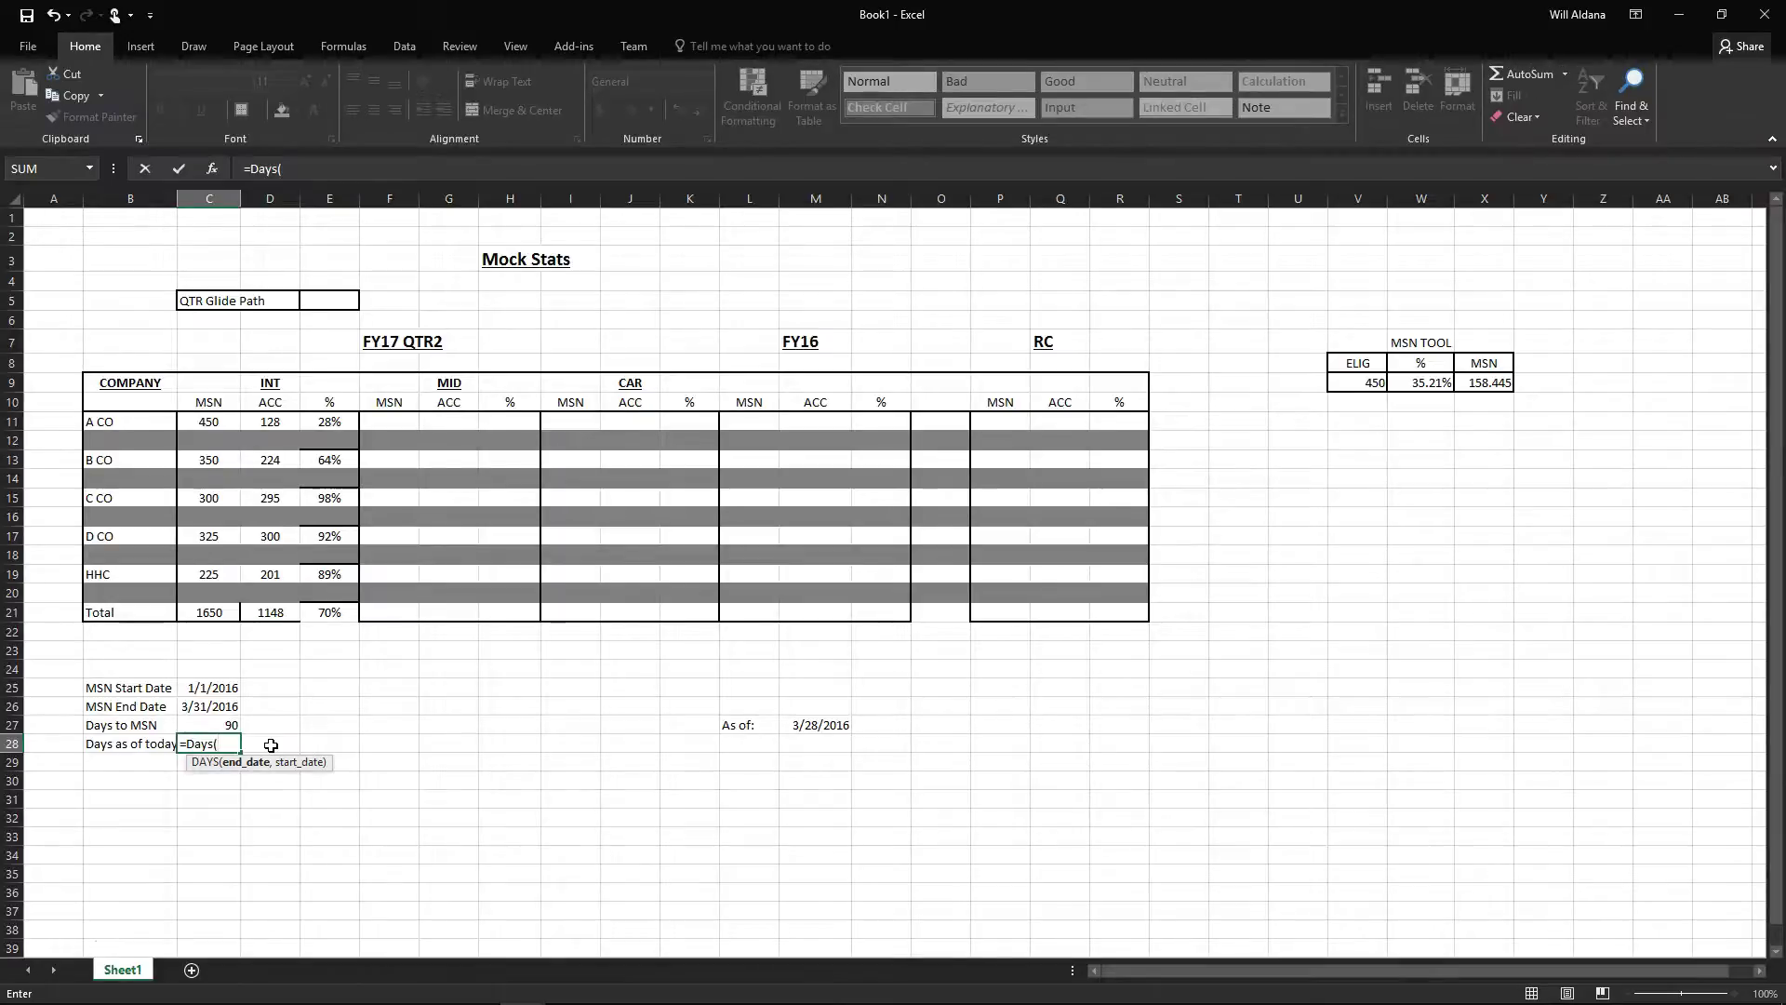
{"action": "left_click", "coordinate": [825, 725]}
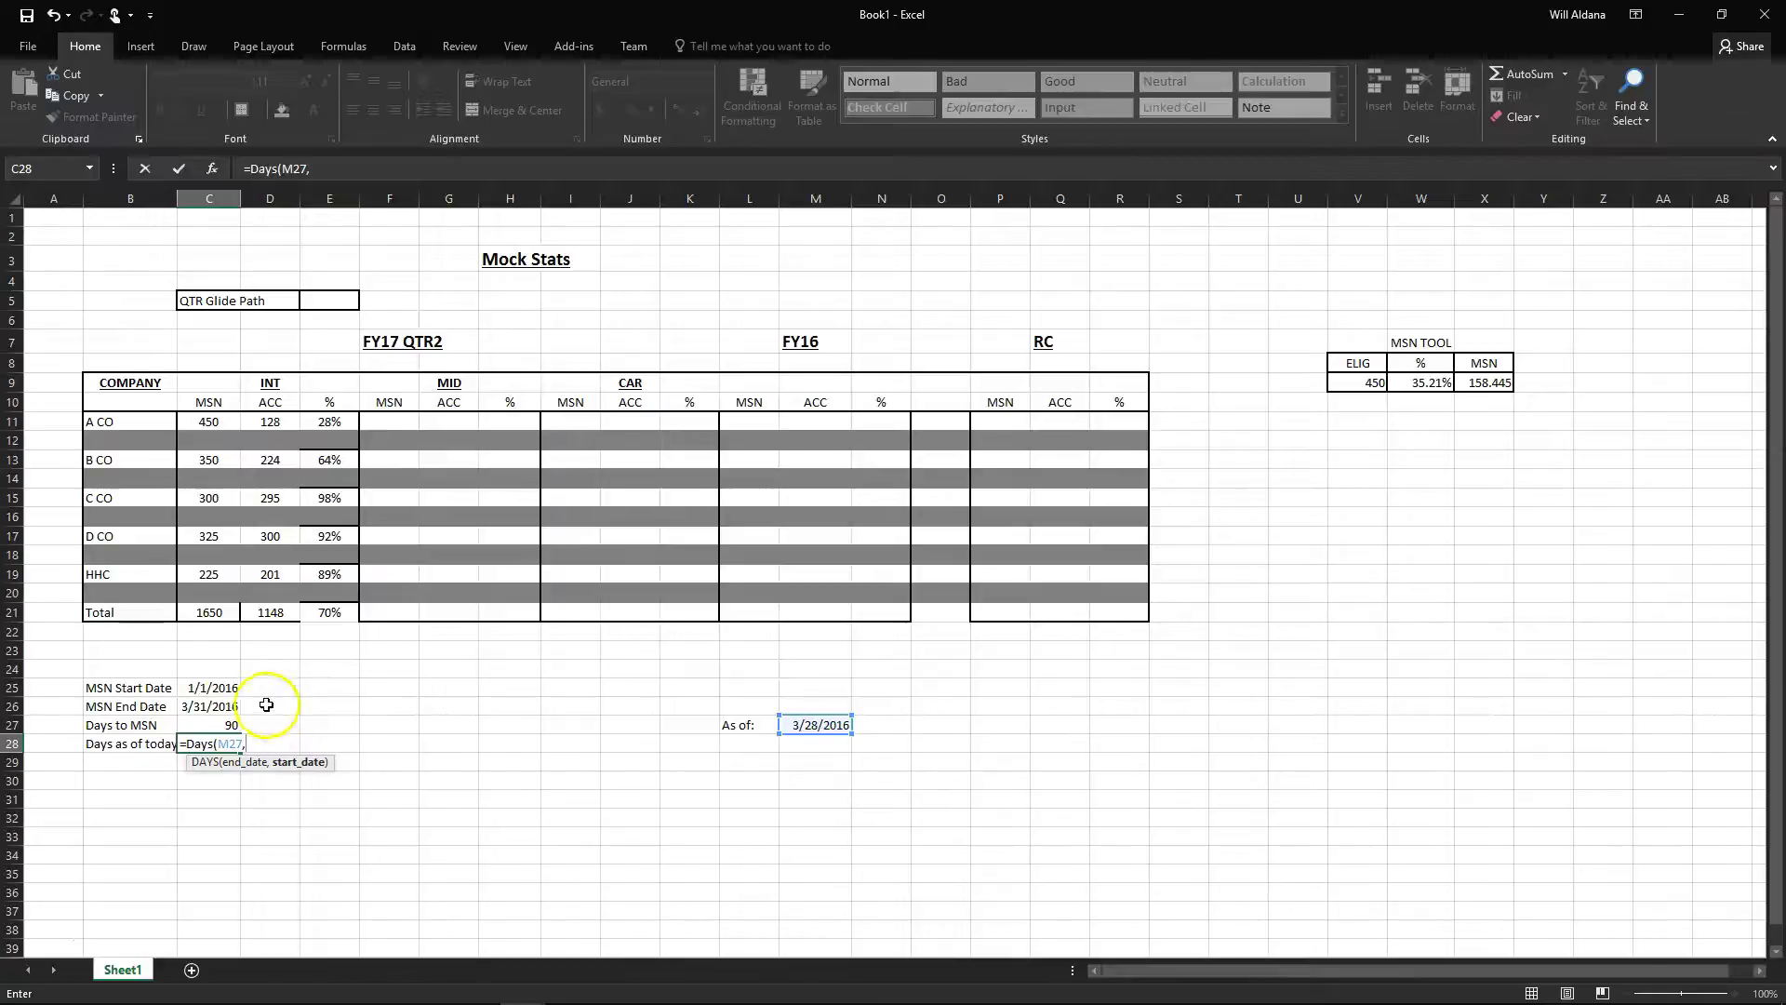
{"action": "left_click", "coordinate": [214, 686]}
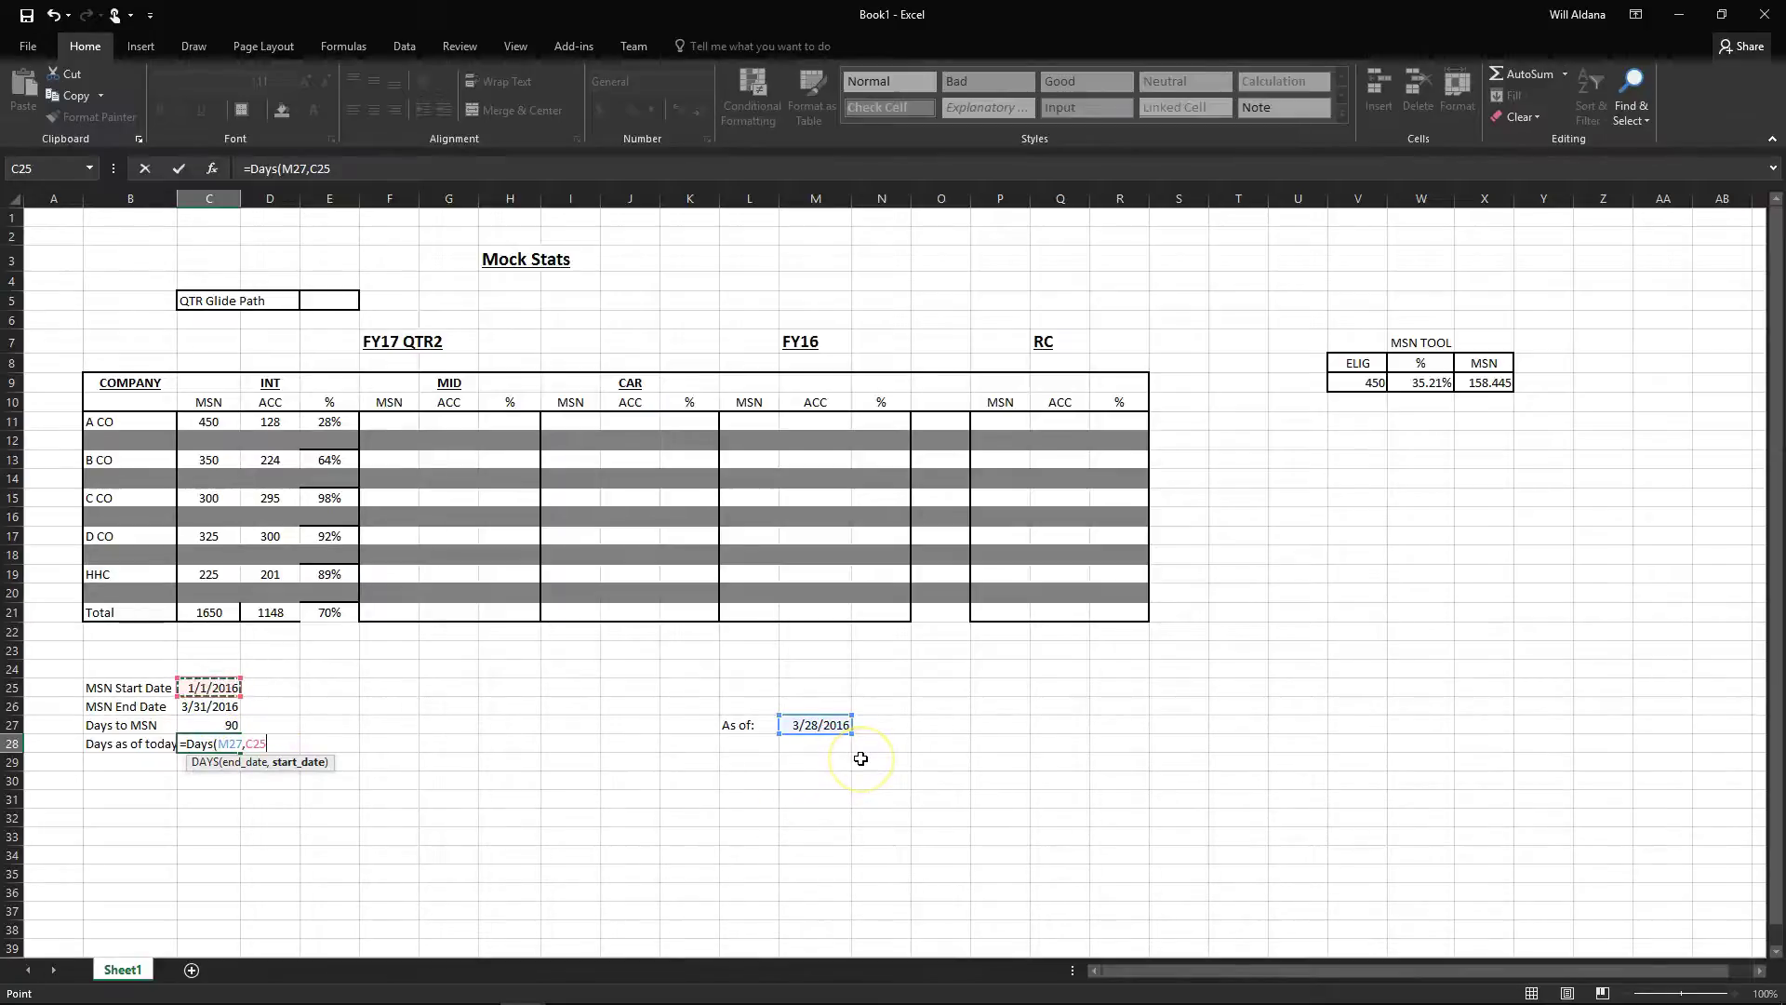
{"action": "key", "text": "Return"}
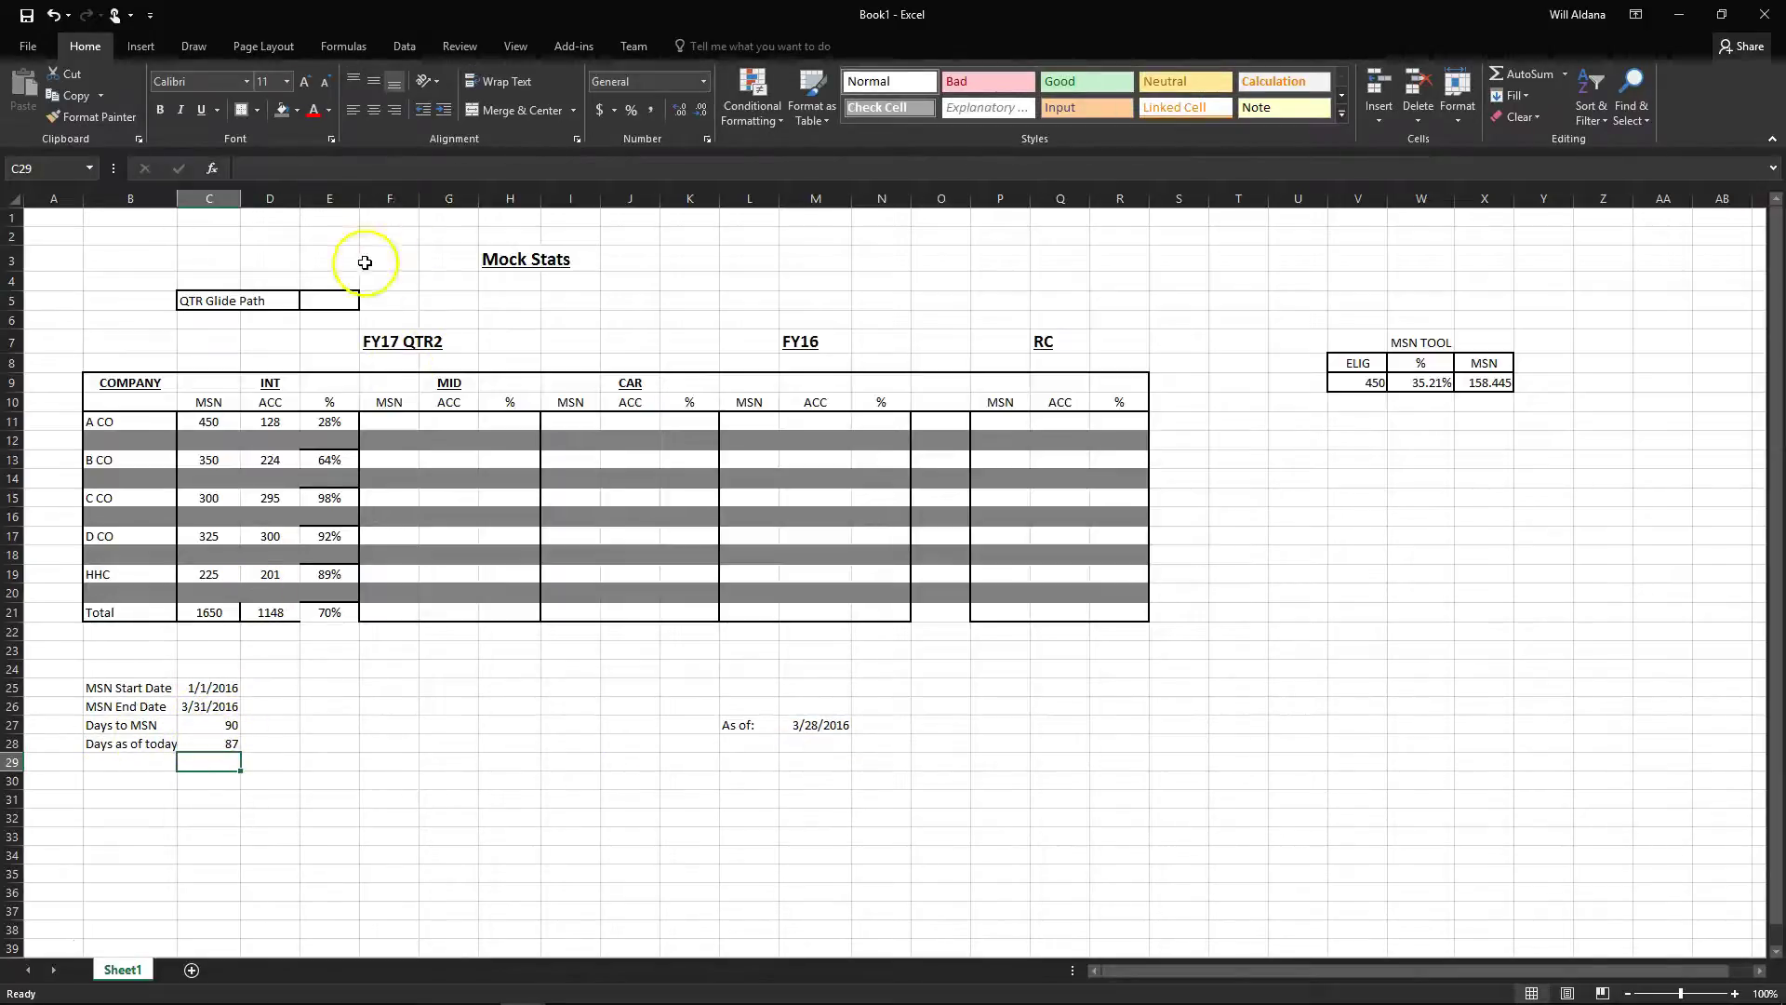
Format the QTR Glide Path cell E5 as a percentage with no decimal places
{"action": "left_click", "coordinate": [336, 300]}
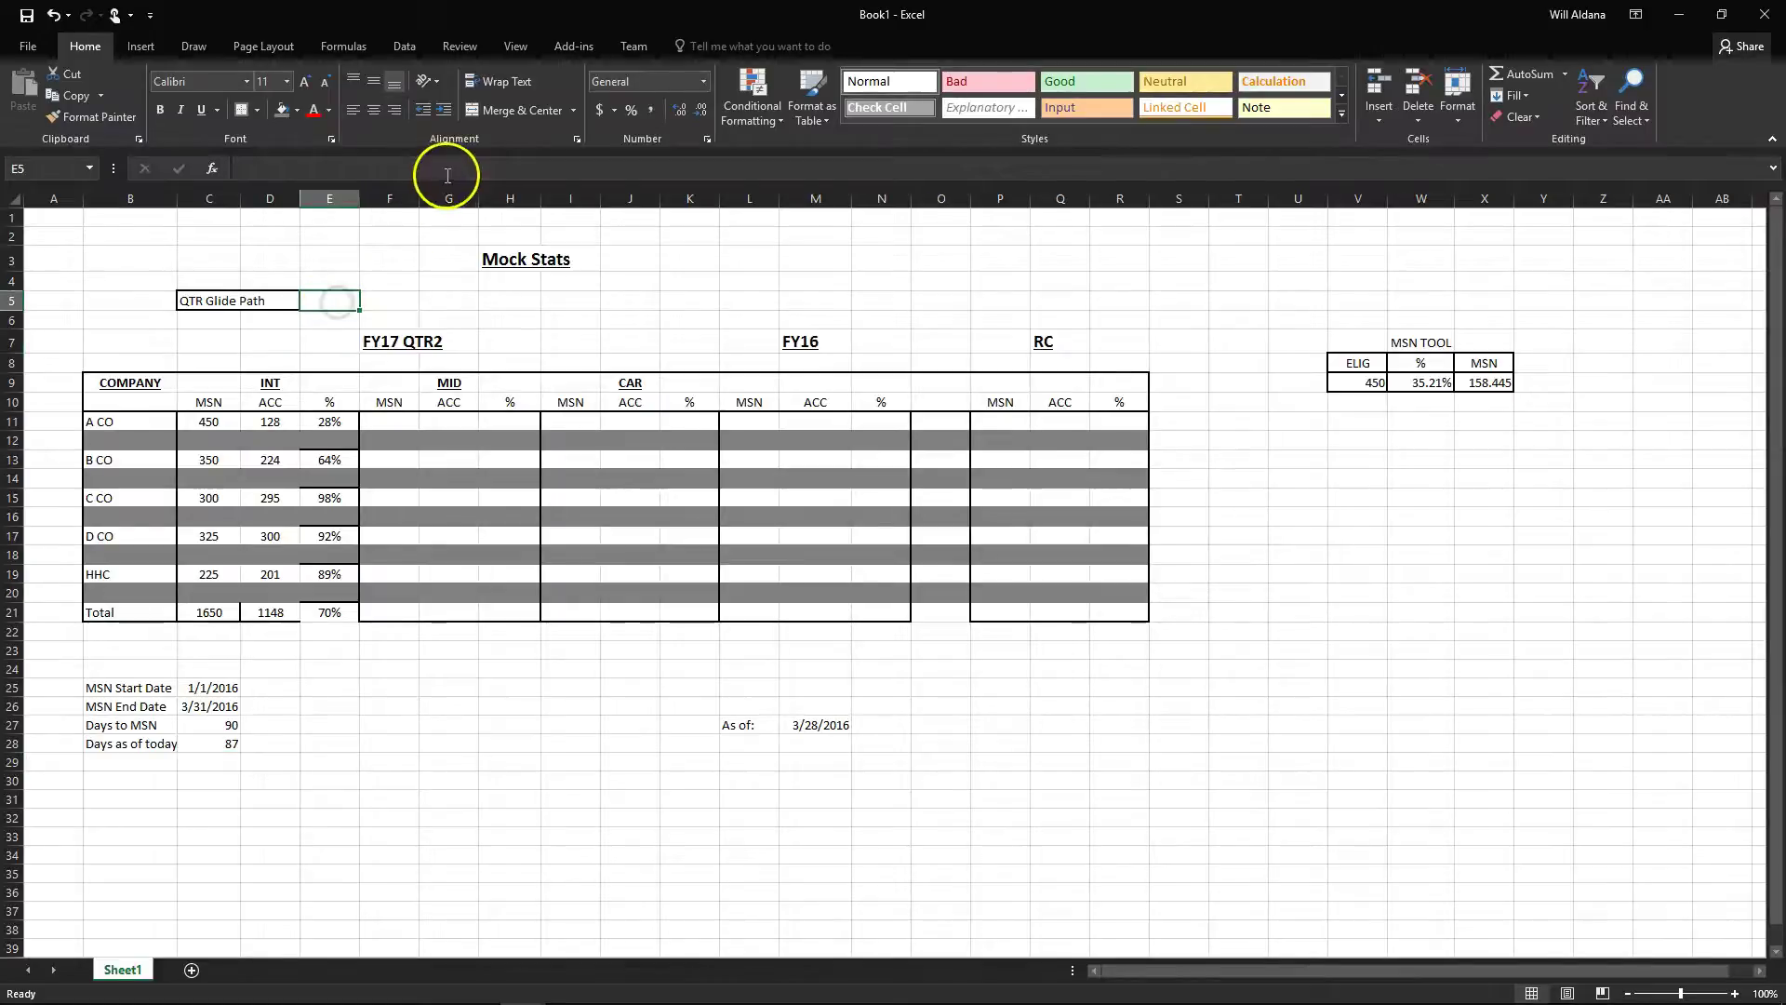
{"action": "left_click", "coordinate": [704, 82]}
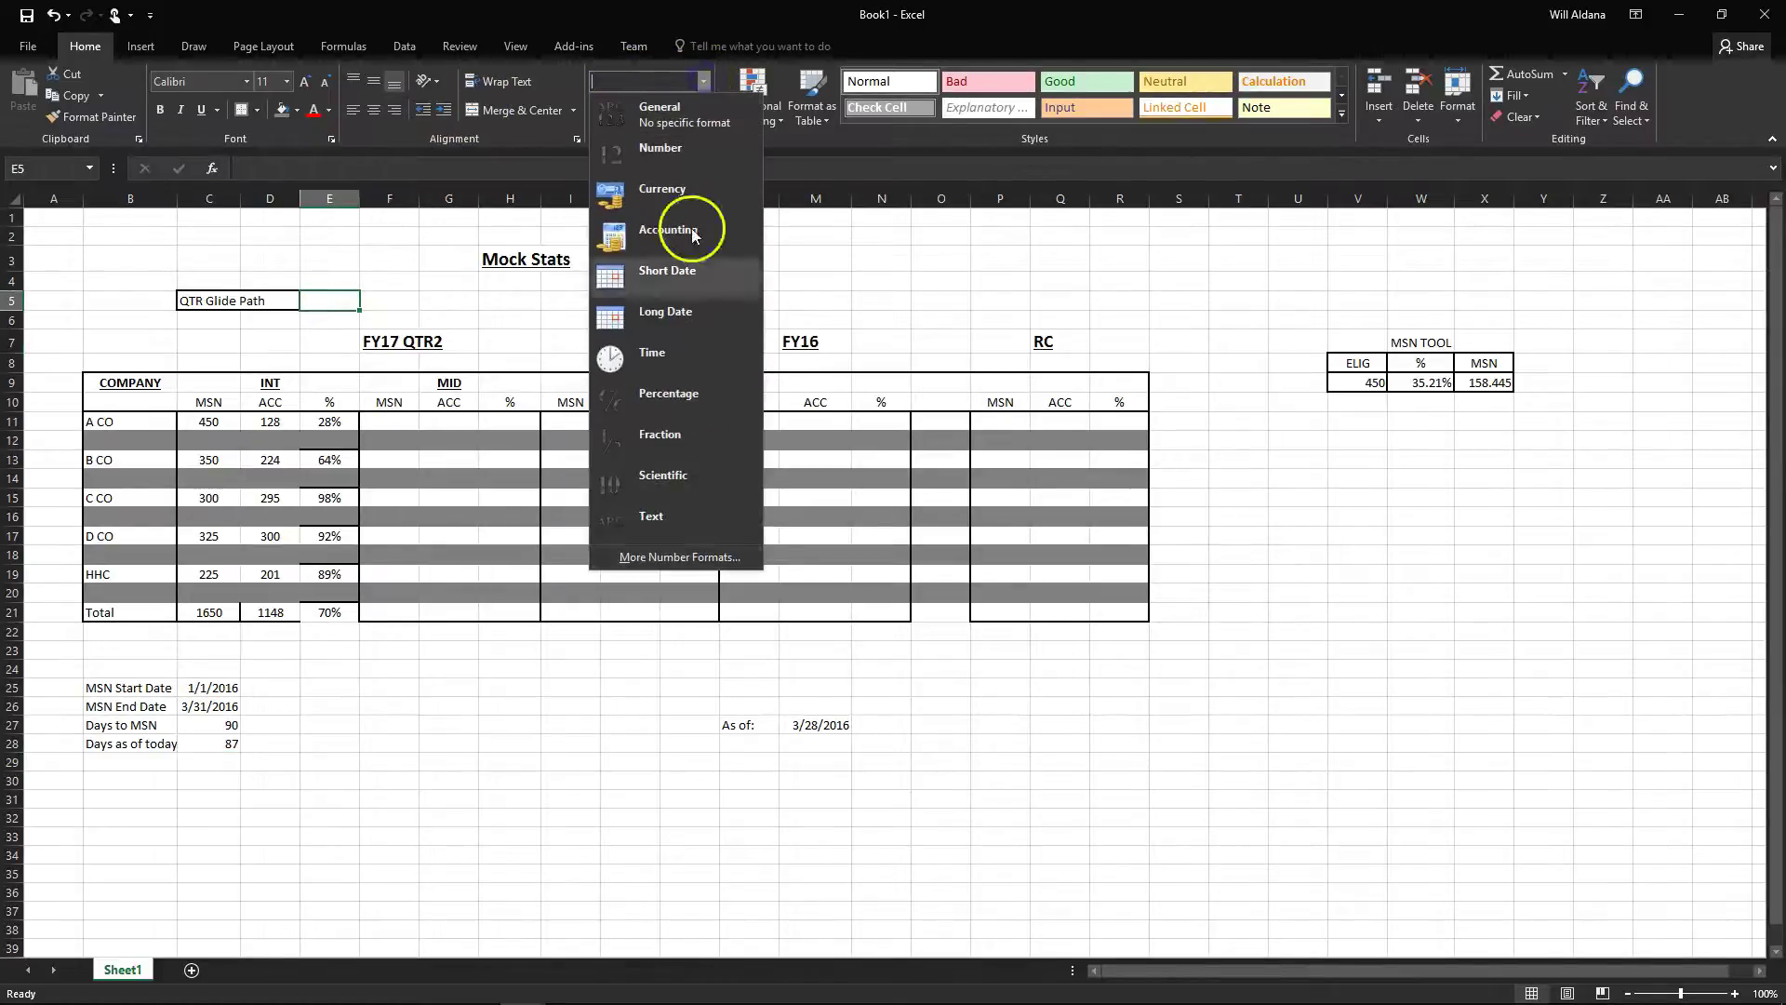
{"action": "left_click", "coordinate": [667, 555]}
{"action": "left_click", "coordinate": [296, 395]}
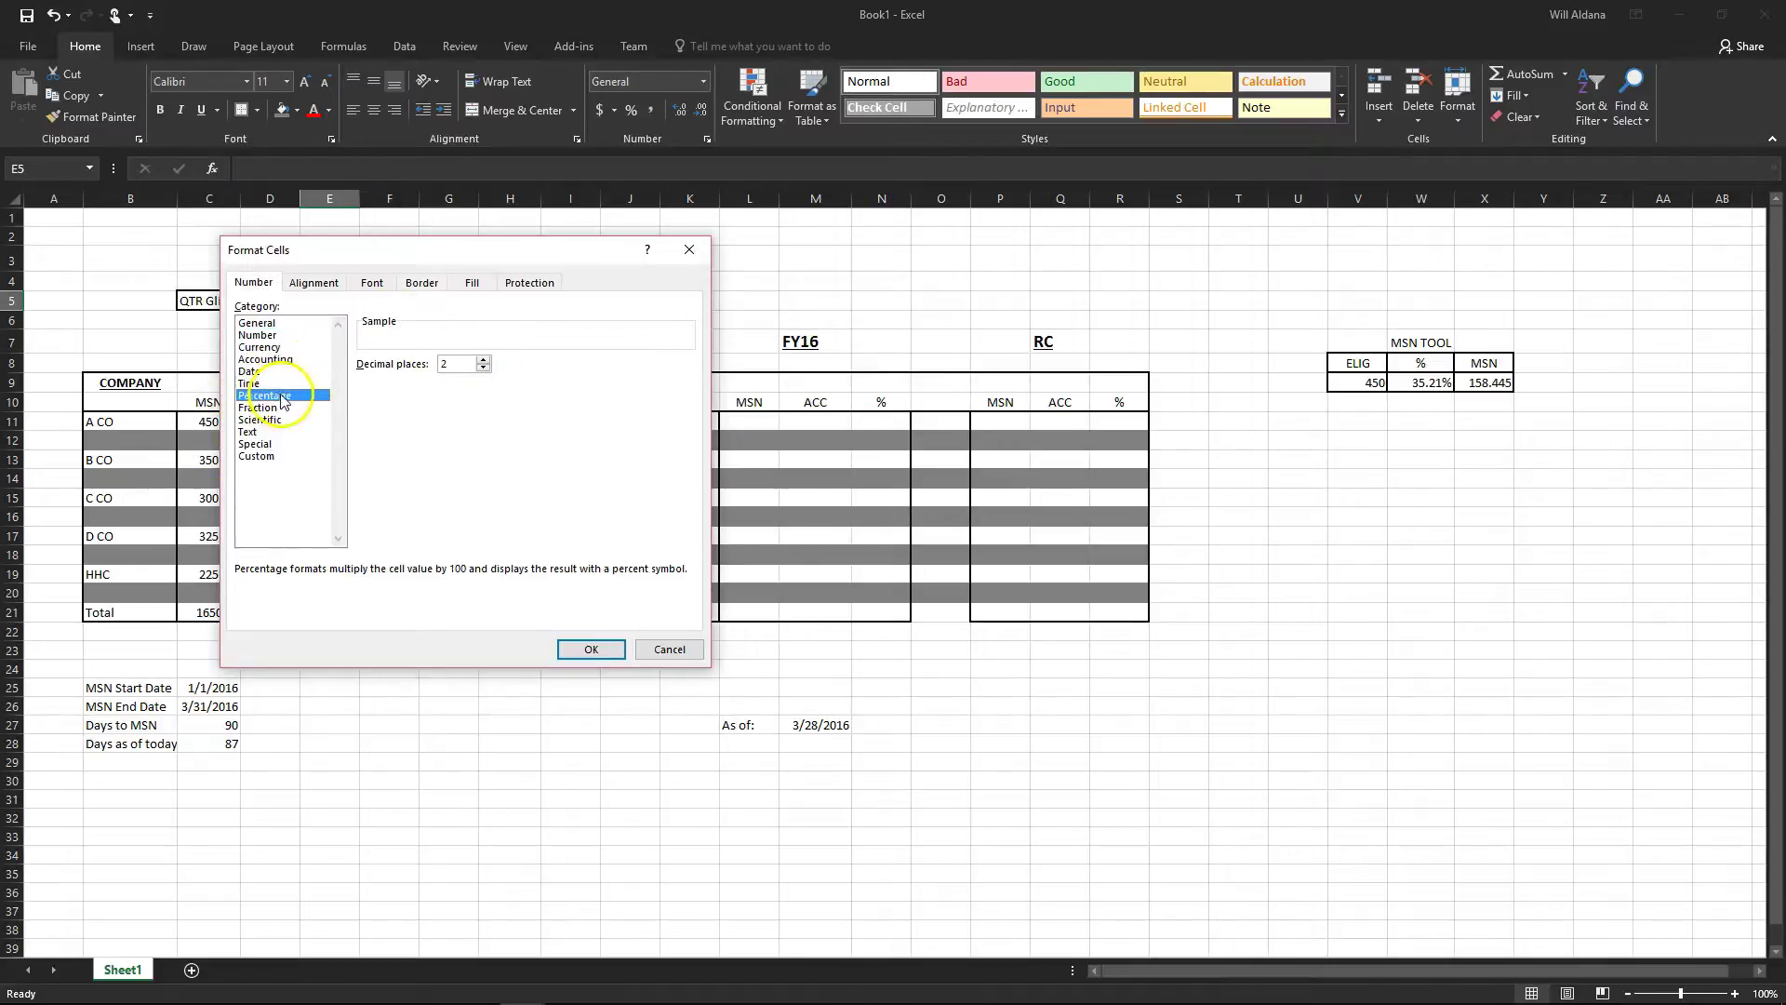
{"action": "left_click", "coordinate": [580, 649]}
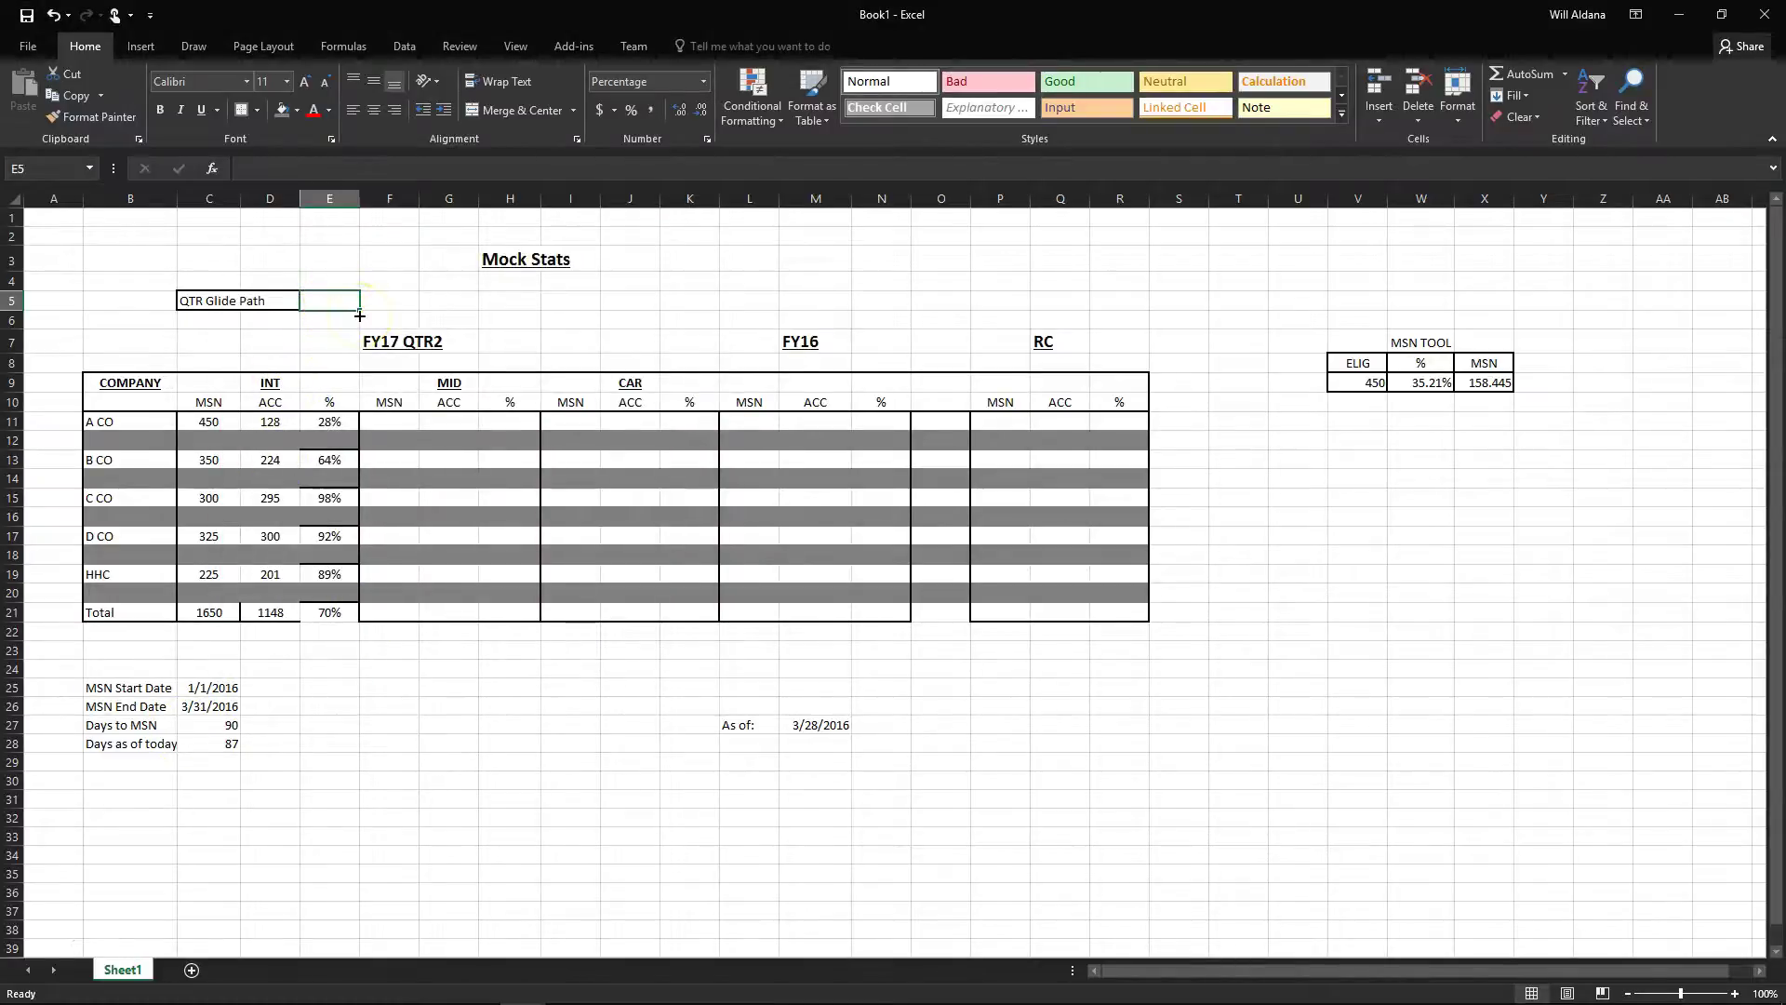
Enter the formula =C28/C27 in cell E5 to calculate the QTR Glide Path
{"action": "type", "text": "="}
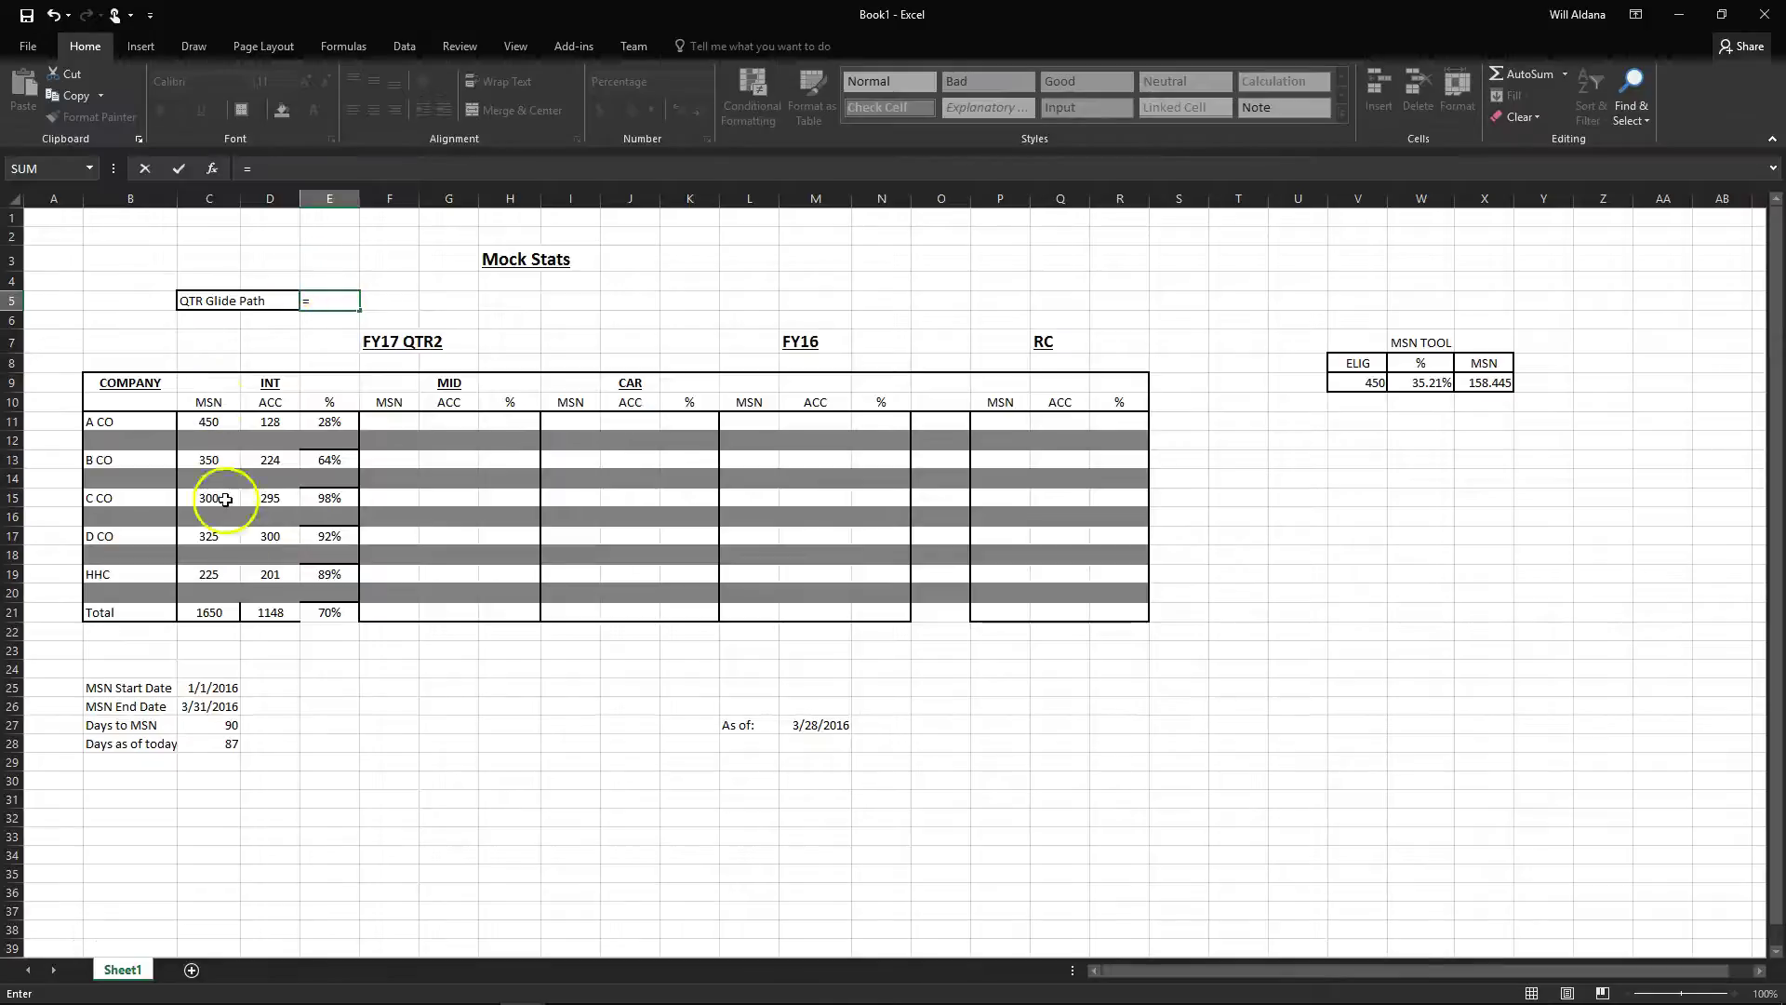
{"action": "left_click", "coordinate": [221, 744]}
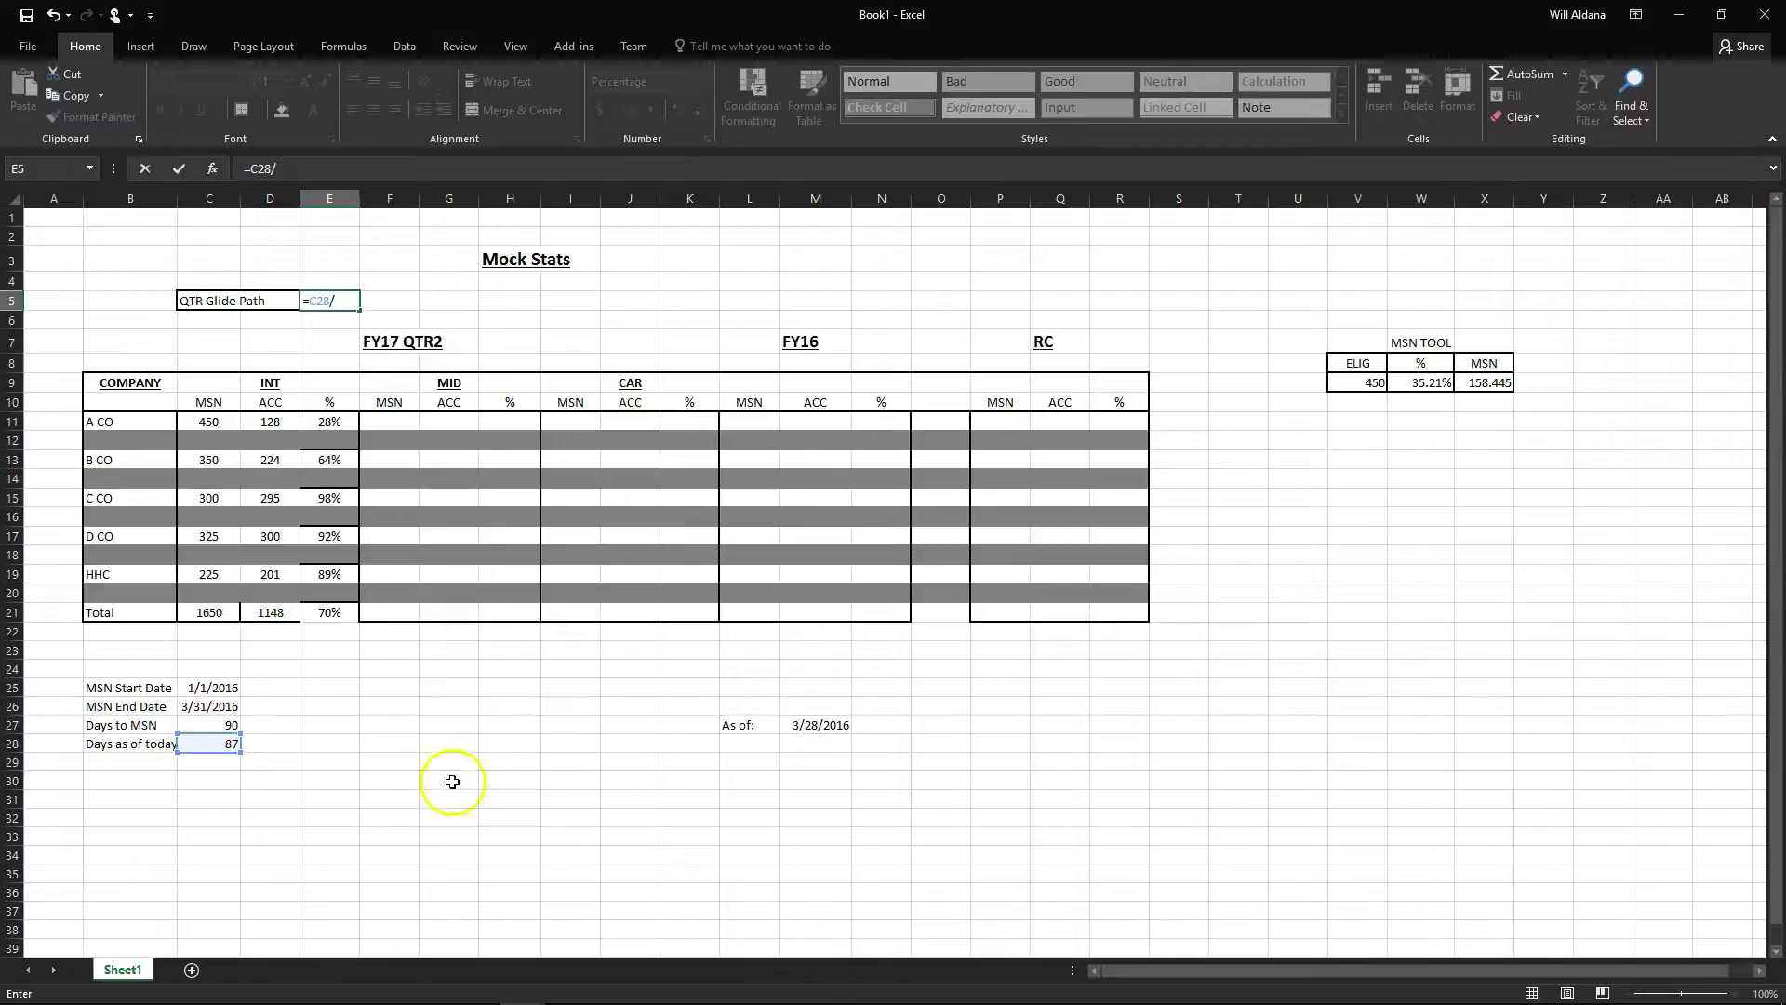
{"action": "type", "text": "/"}
{"action": "left_click", "coordinate": [223, 725]}
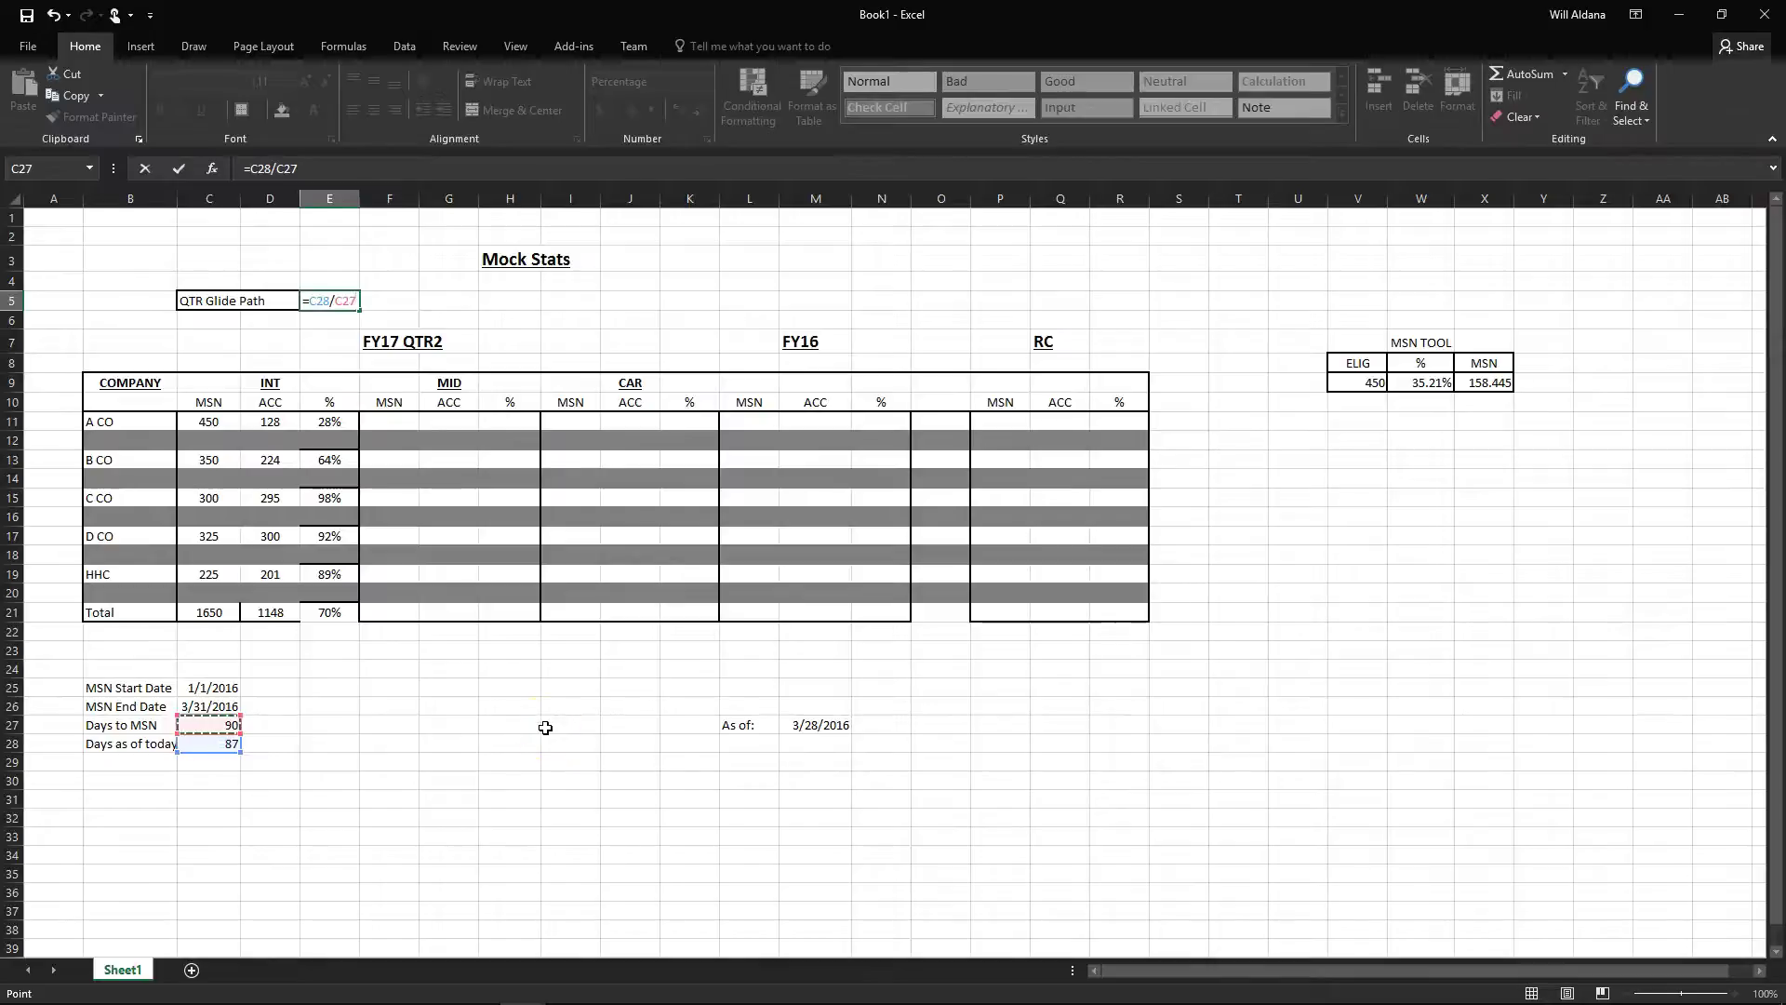
{"action": "key", "text": "Return"}
{"action": "left_click", "coordinate": [342, 298]}
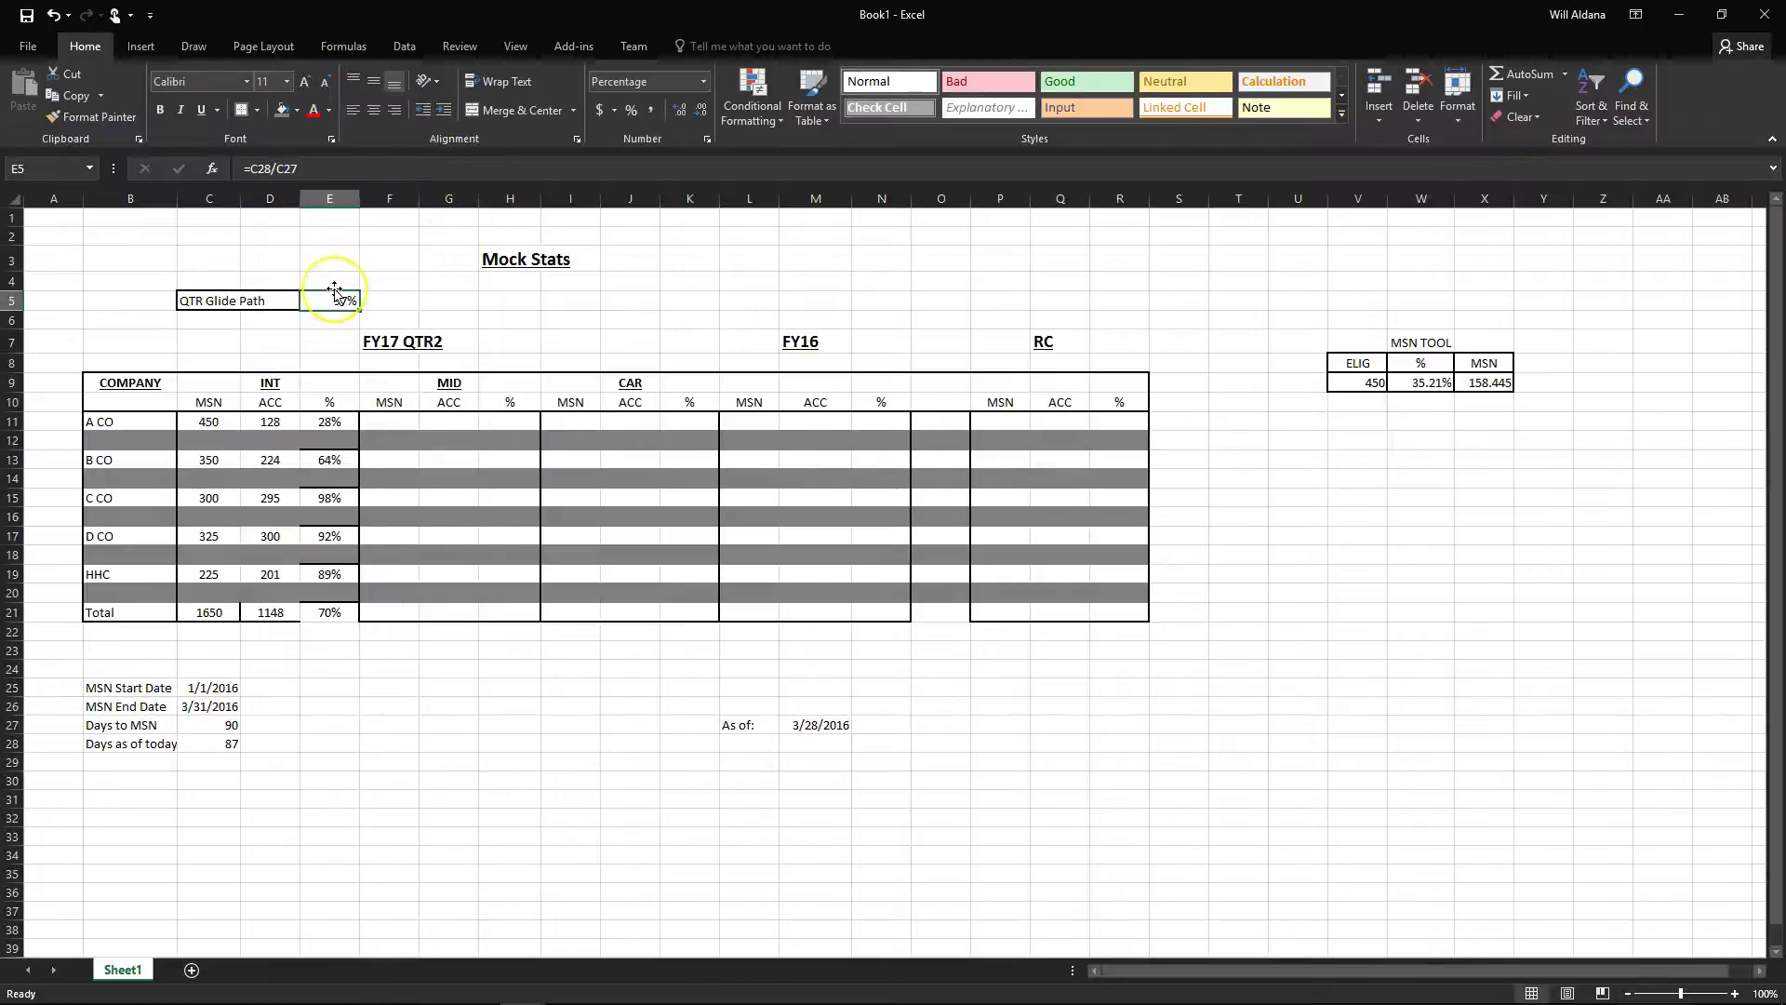
Change the MSN End Date in cell C26 to 2/15/2016 to test the glide path calculation
{"action": "left_click", "coordinate": [207, 707]}
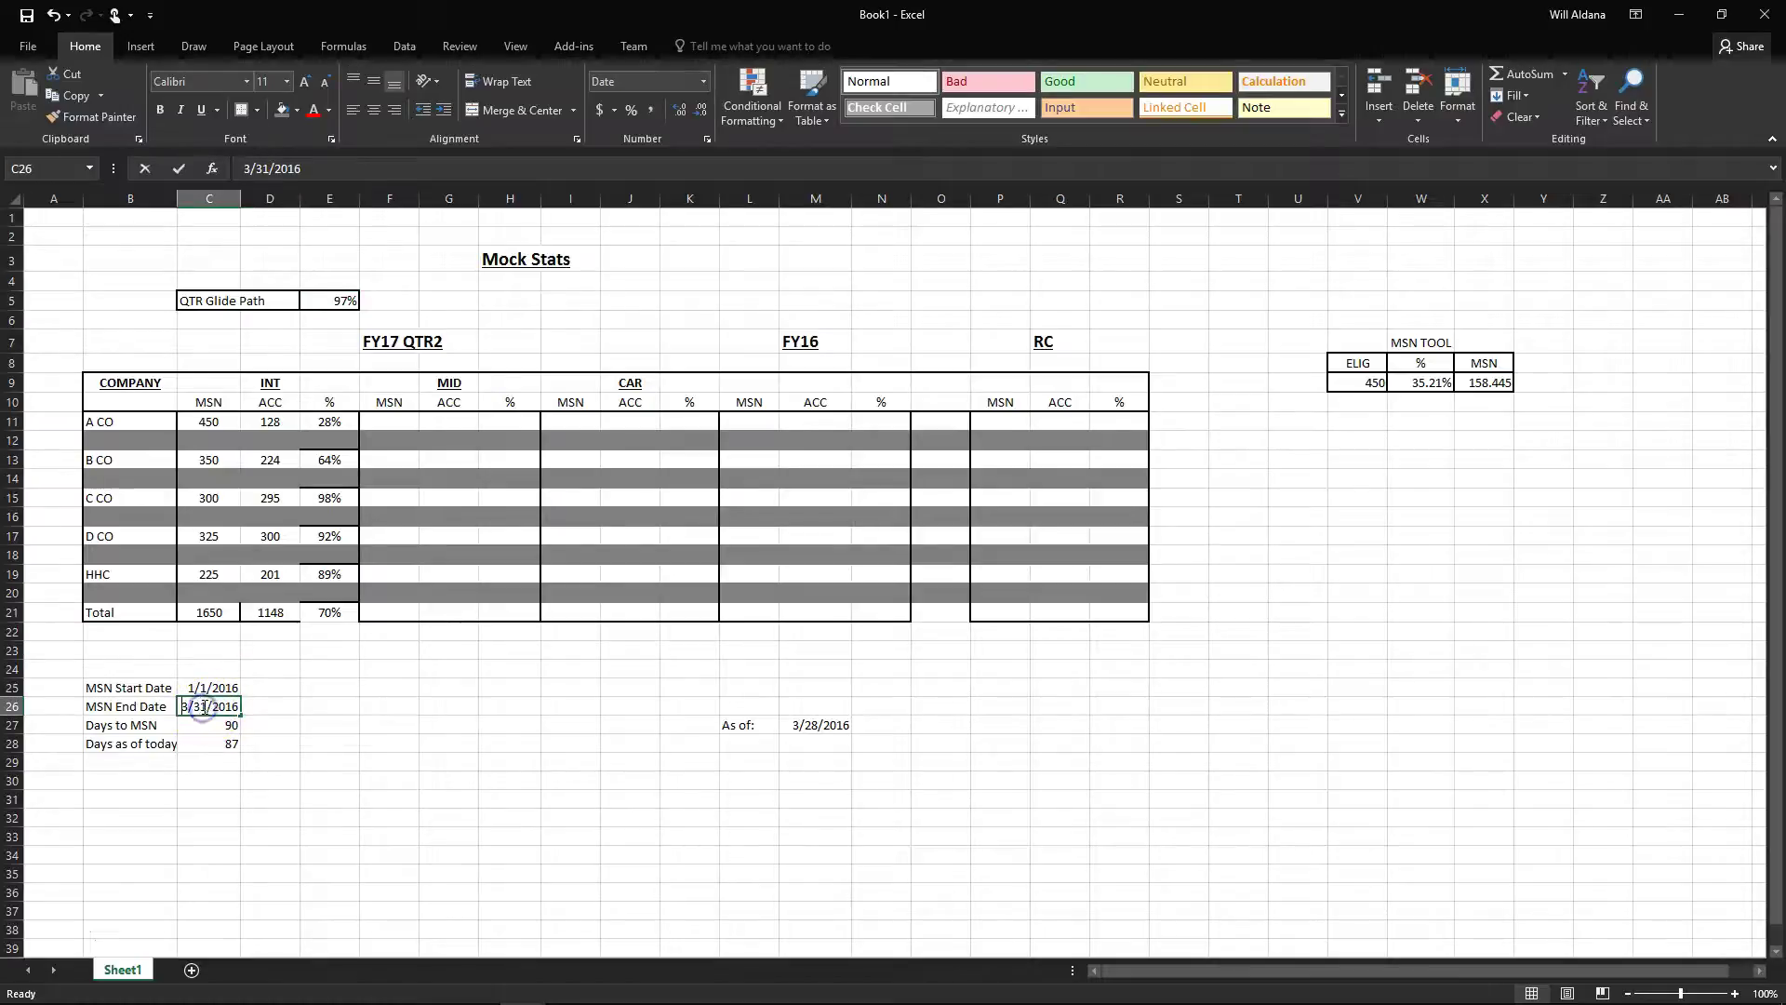
{"action": "double_click", "coordinate": [206, 707]}
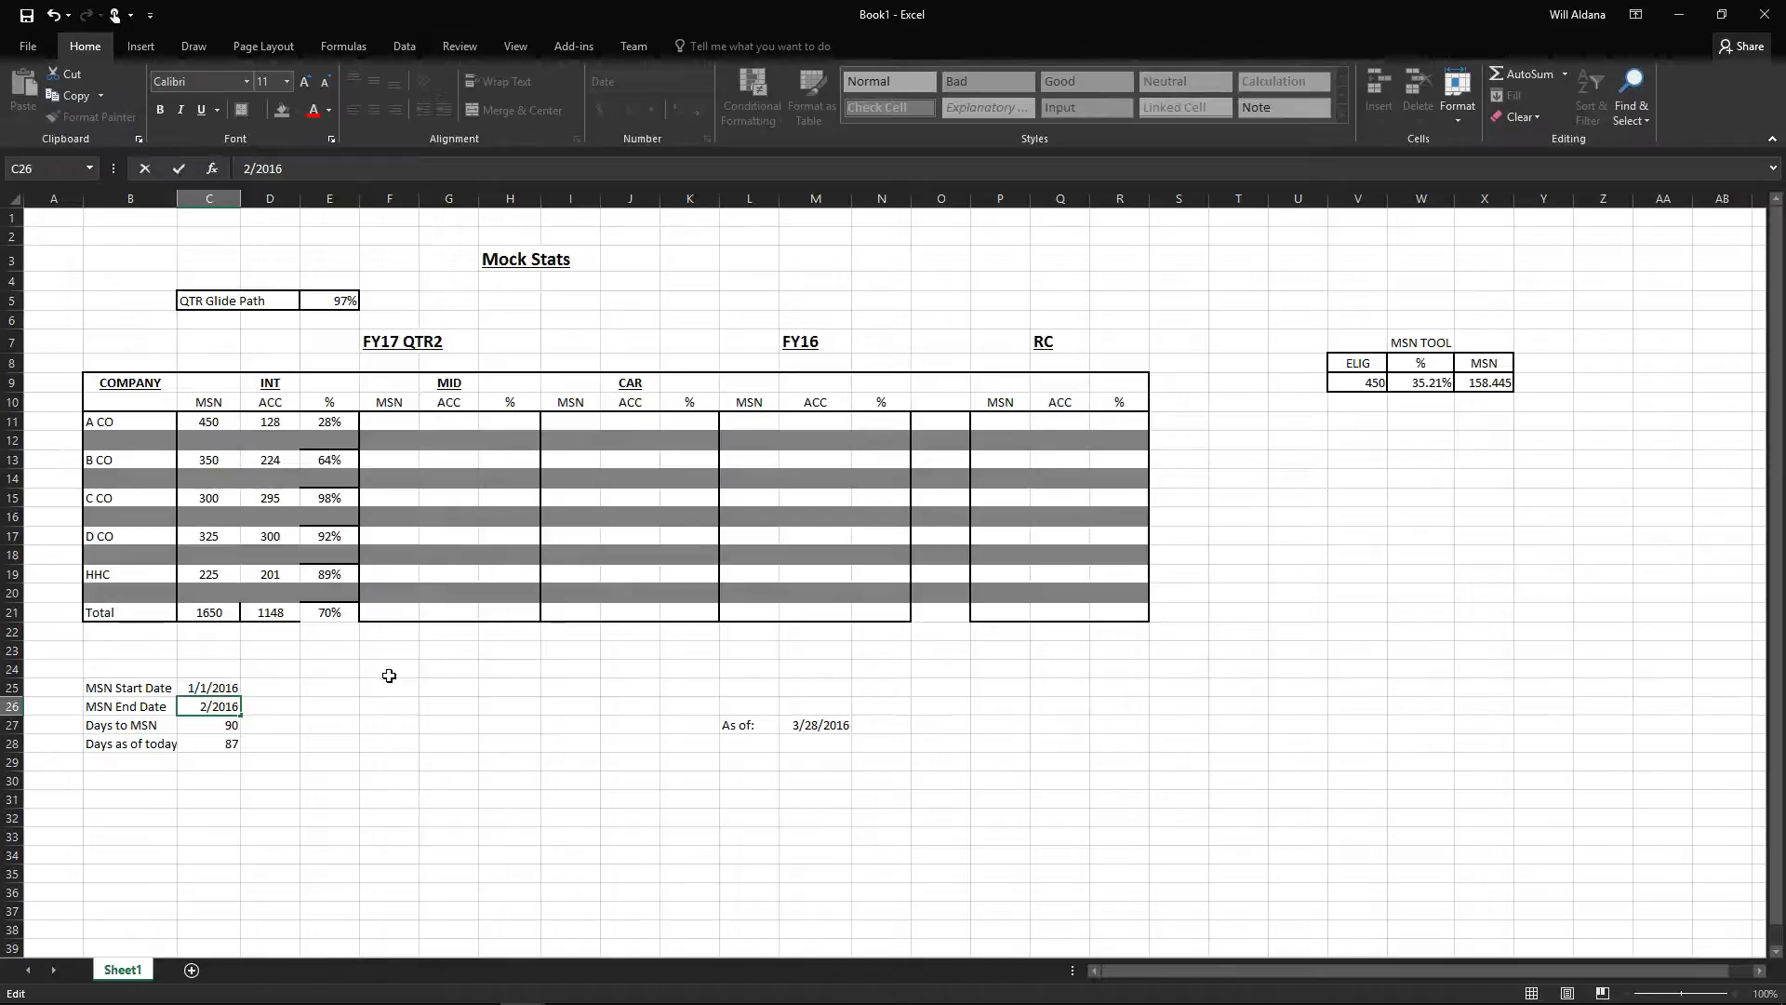
{"action": "left_click", "coordinate": [323, 728]}
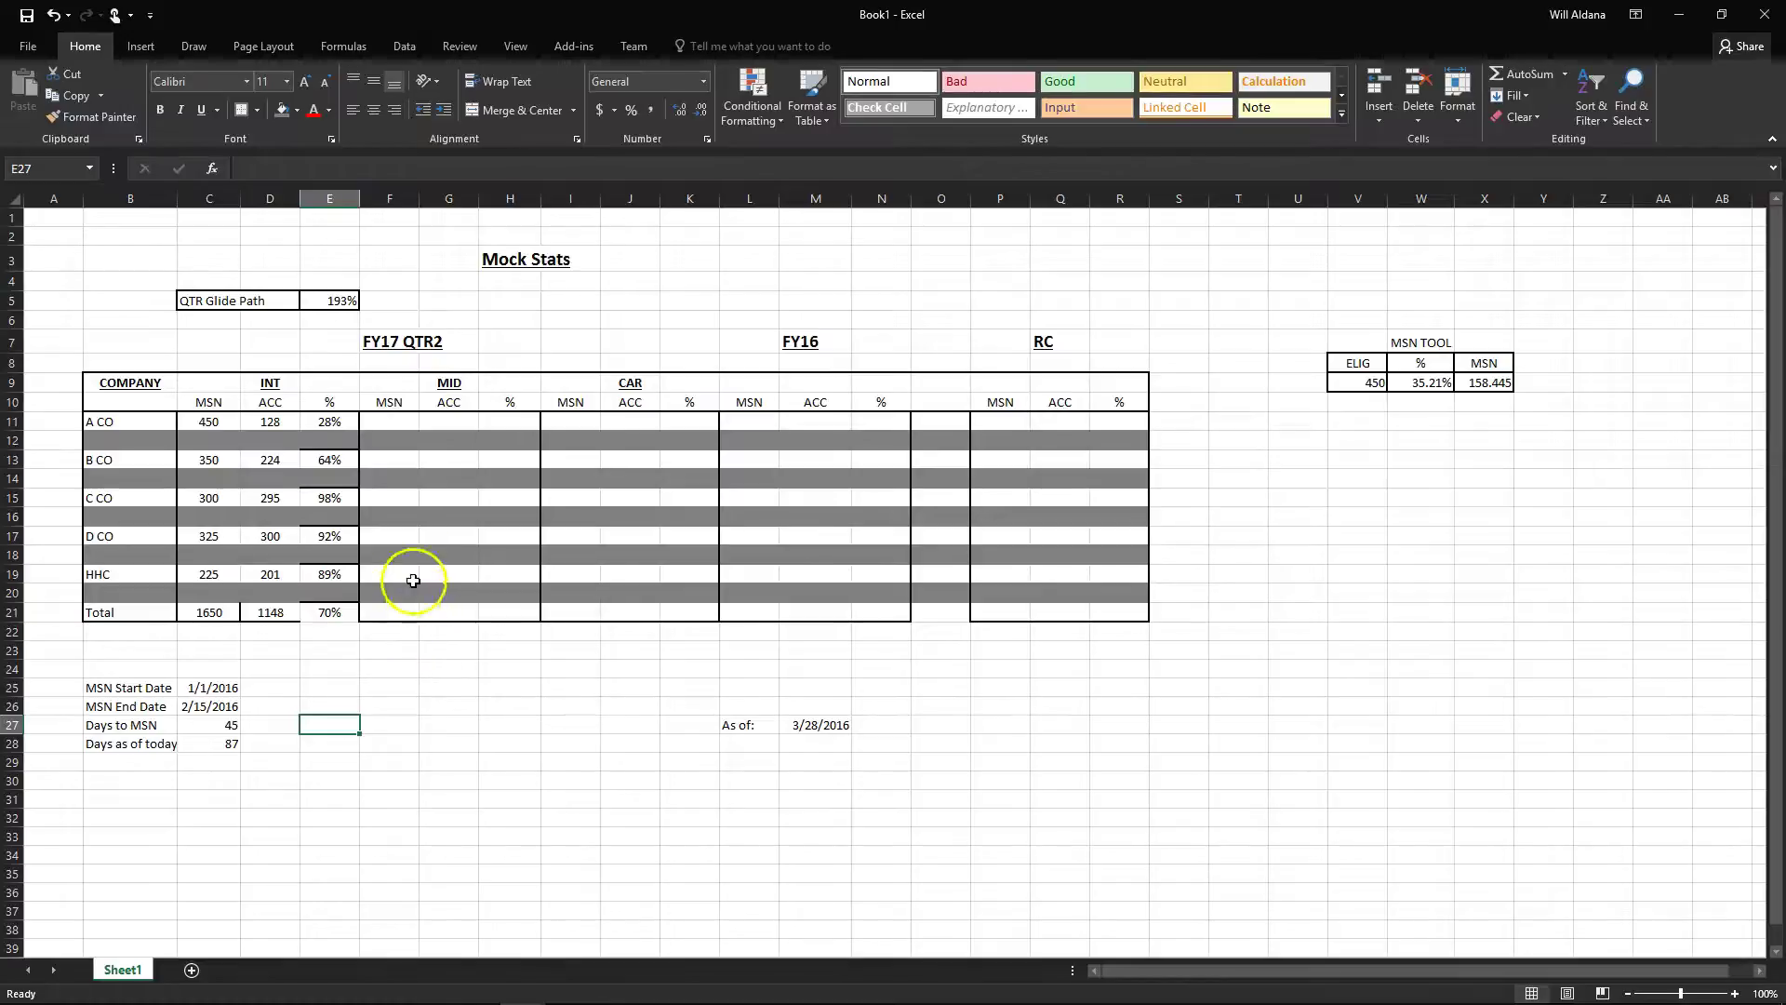
Set the MSN End Date in cell C26 back to 3/31/2016
{"action": "left_click", "coordinate": [209, 704]}
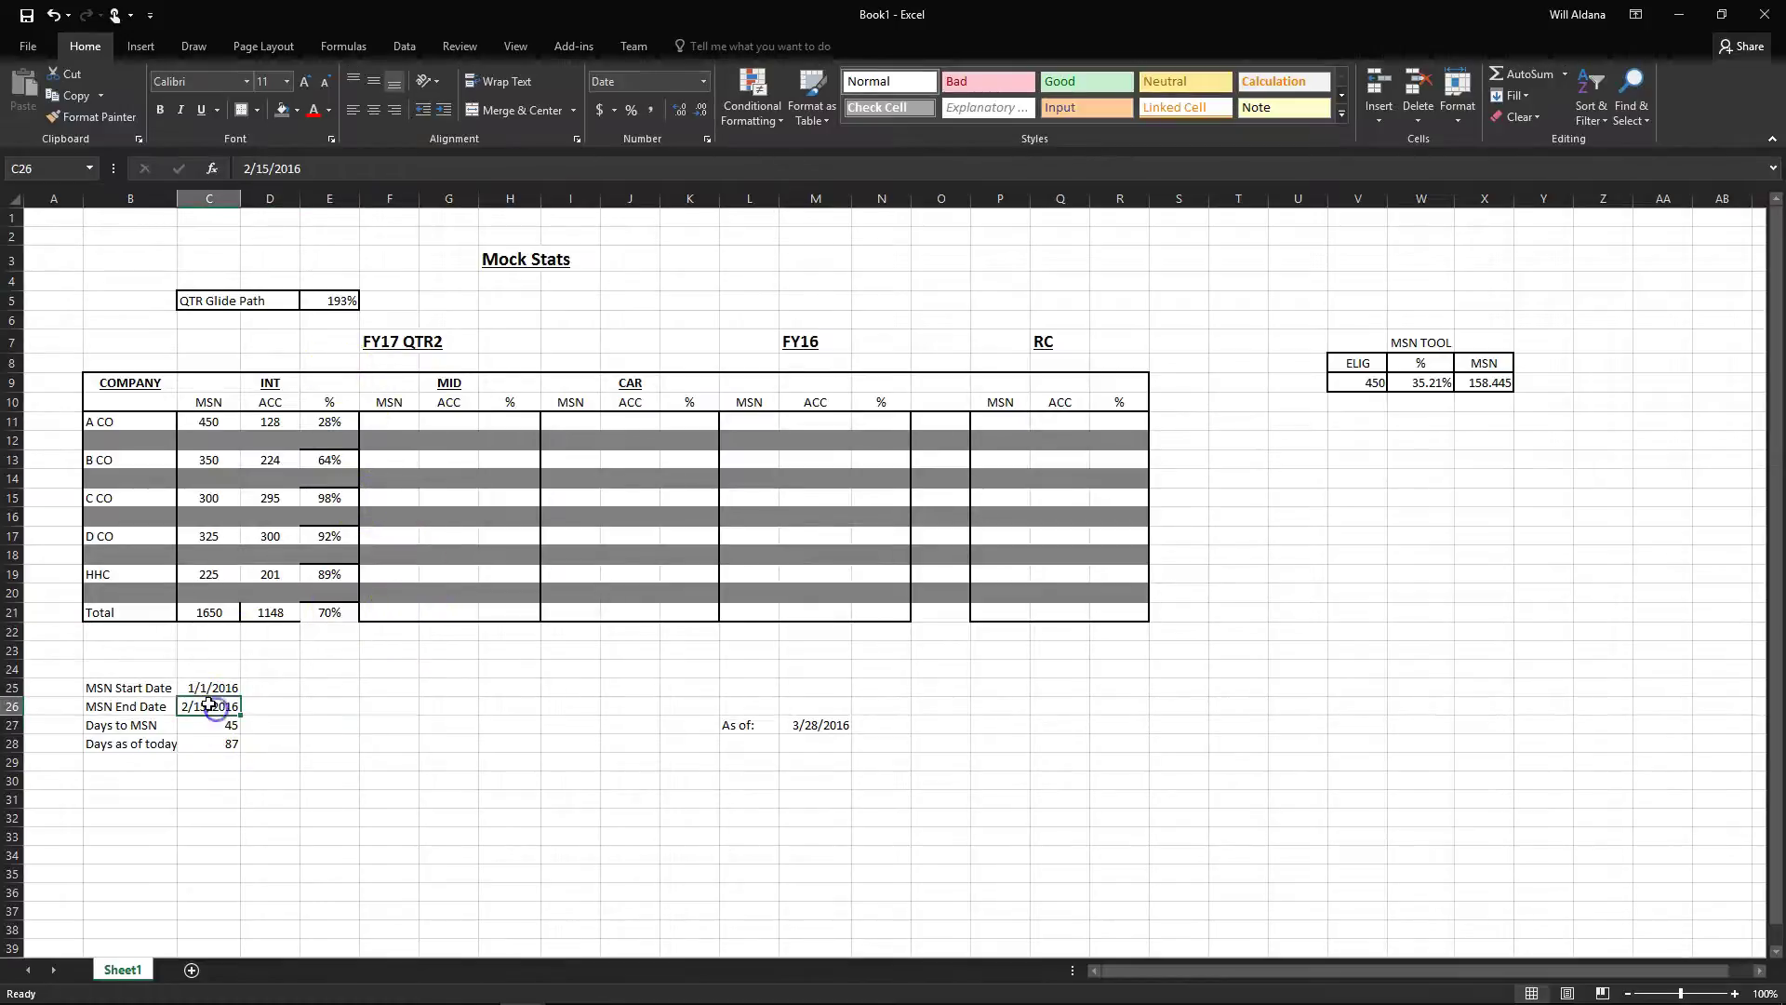
{"action": "double_click", "coordinate": [207, 704]}
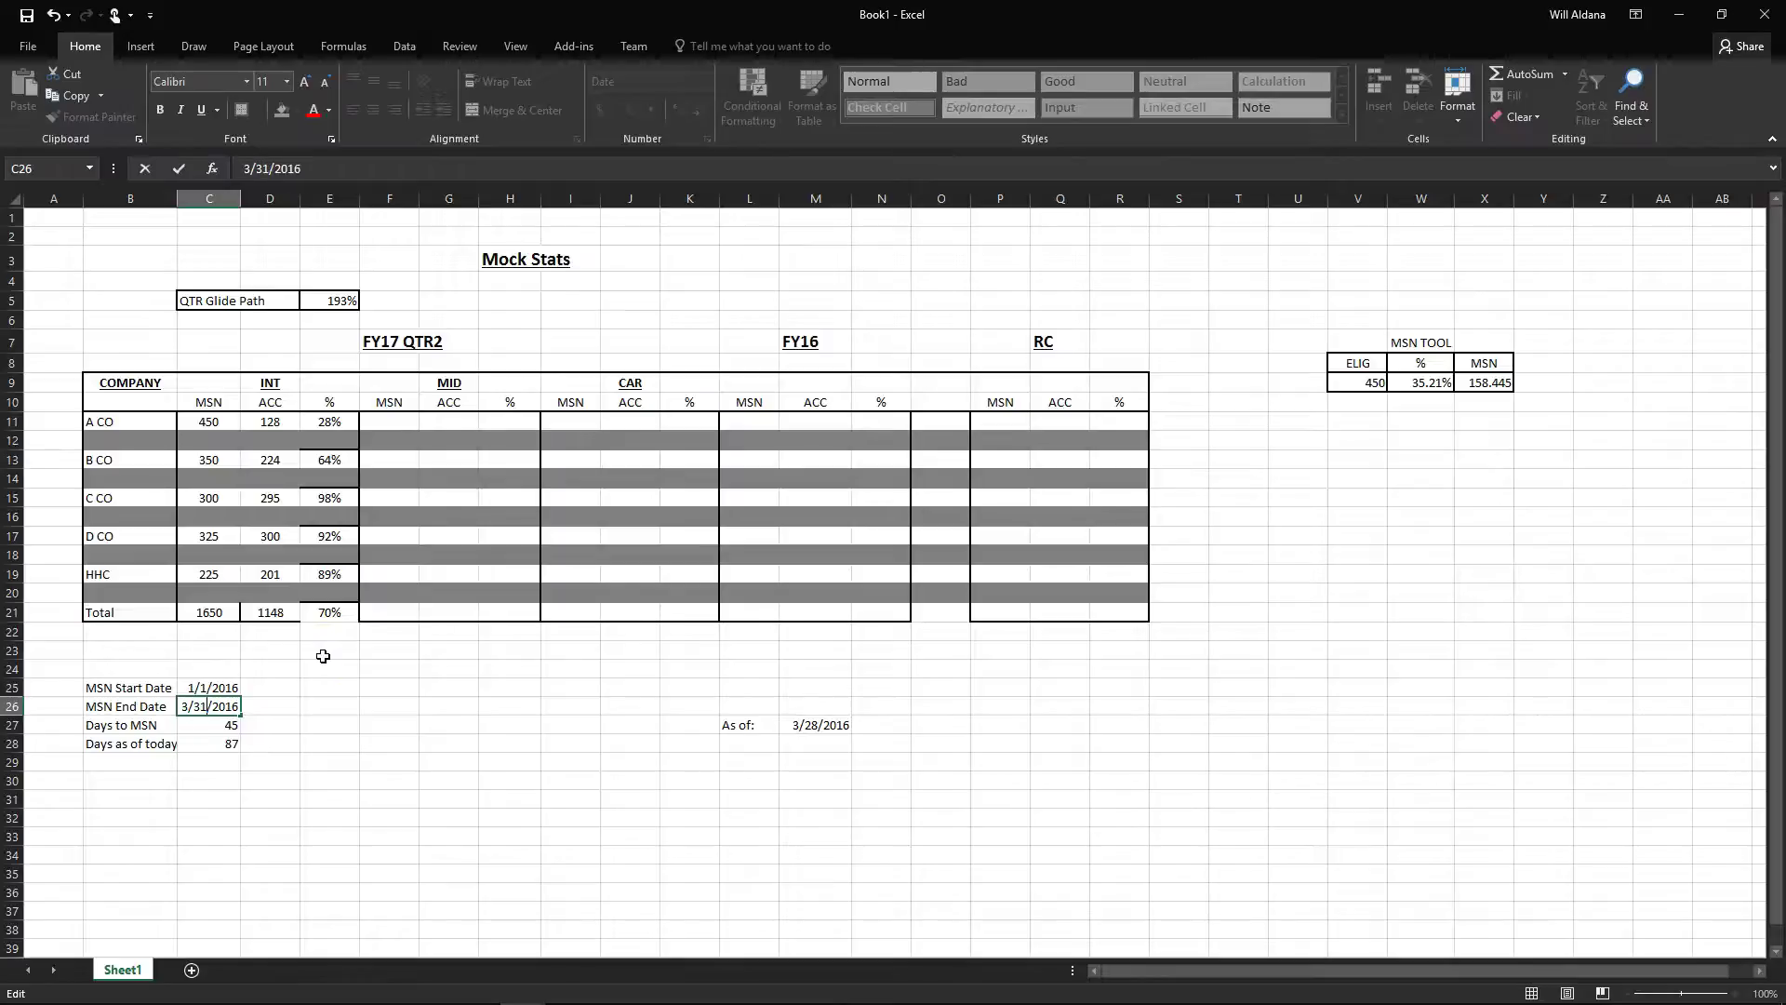
{"action": "left_click", "coordinate": [244, 809]}
Start a custom conditional formatting rule for the INT percentage cells E11, E13, E15, E17, E19 and E21
{"action": "left_click", "coordinate": [330, 428]}
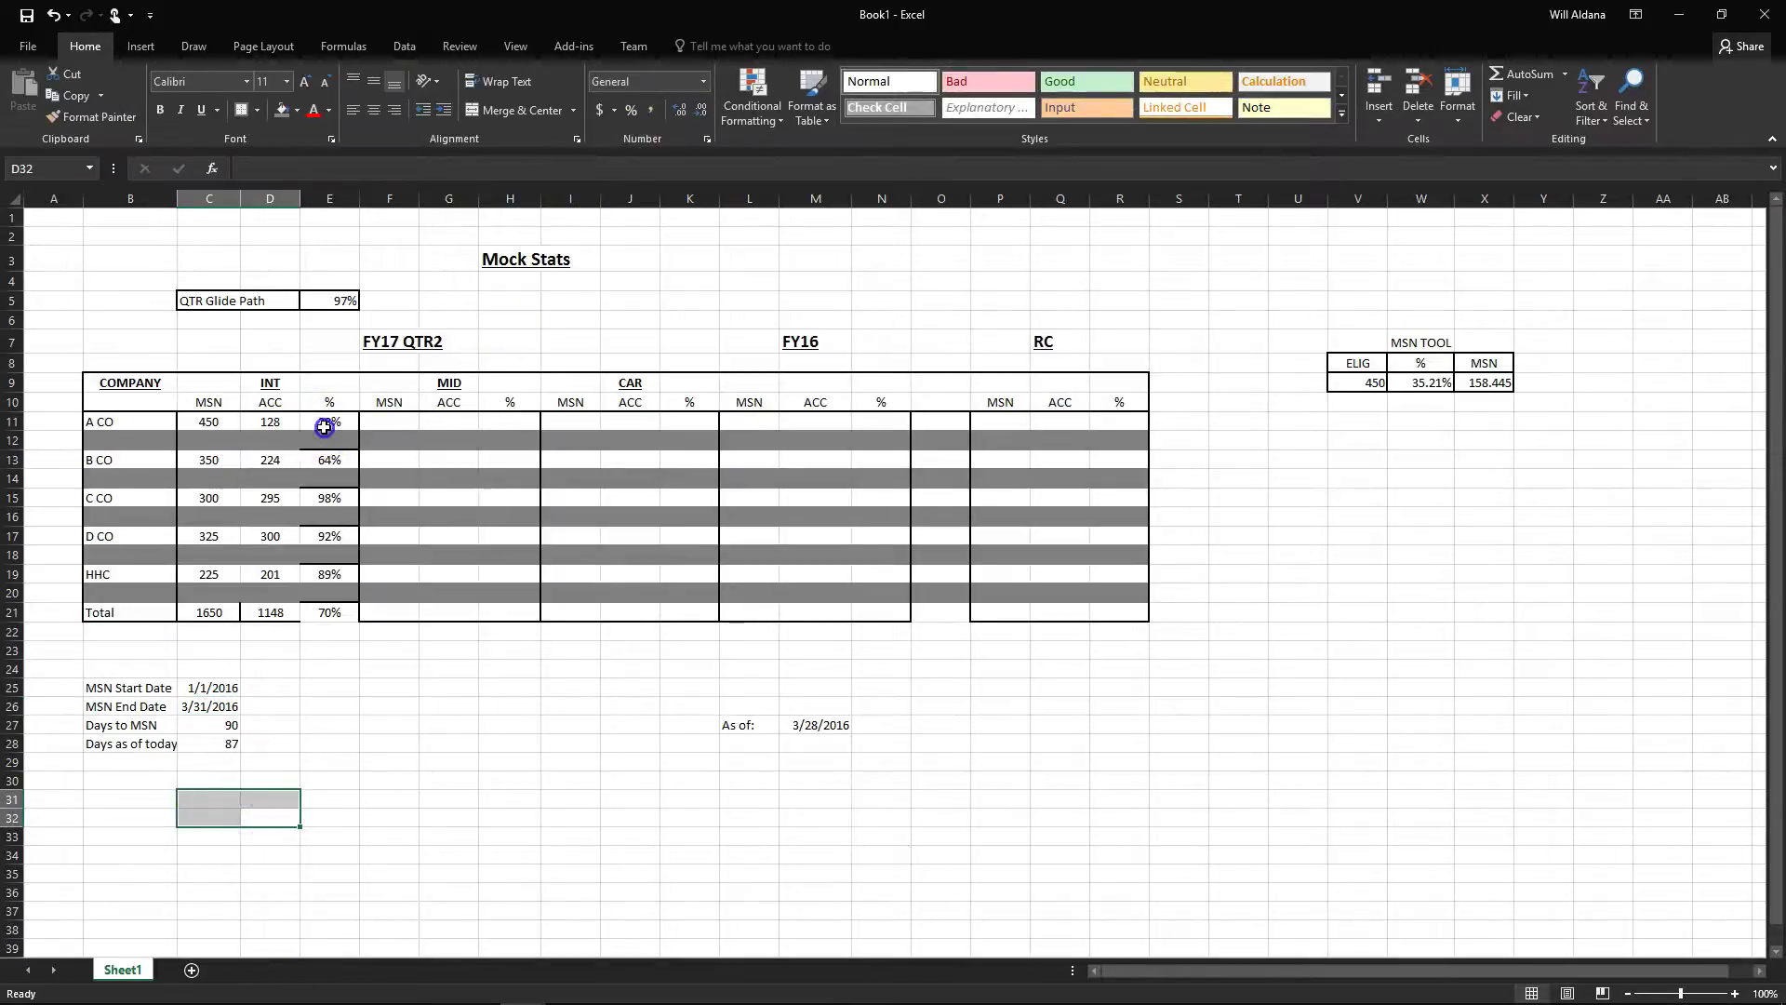
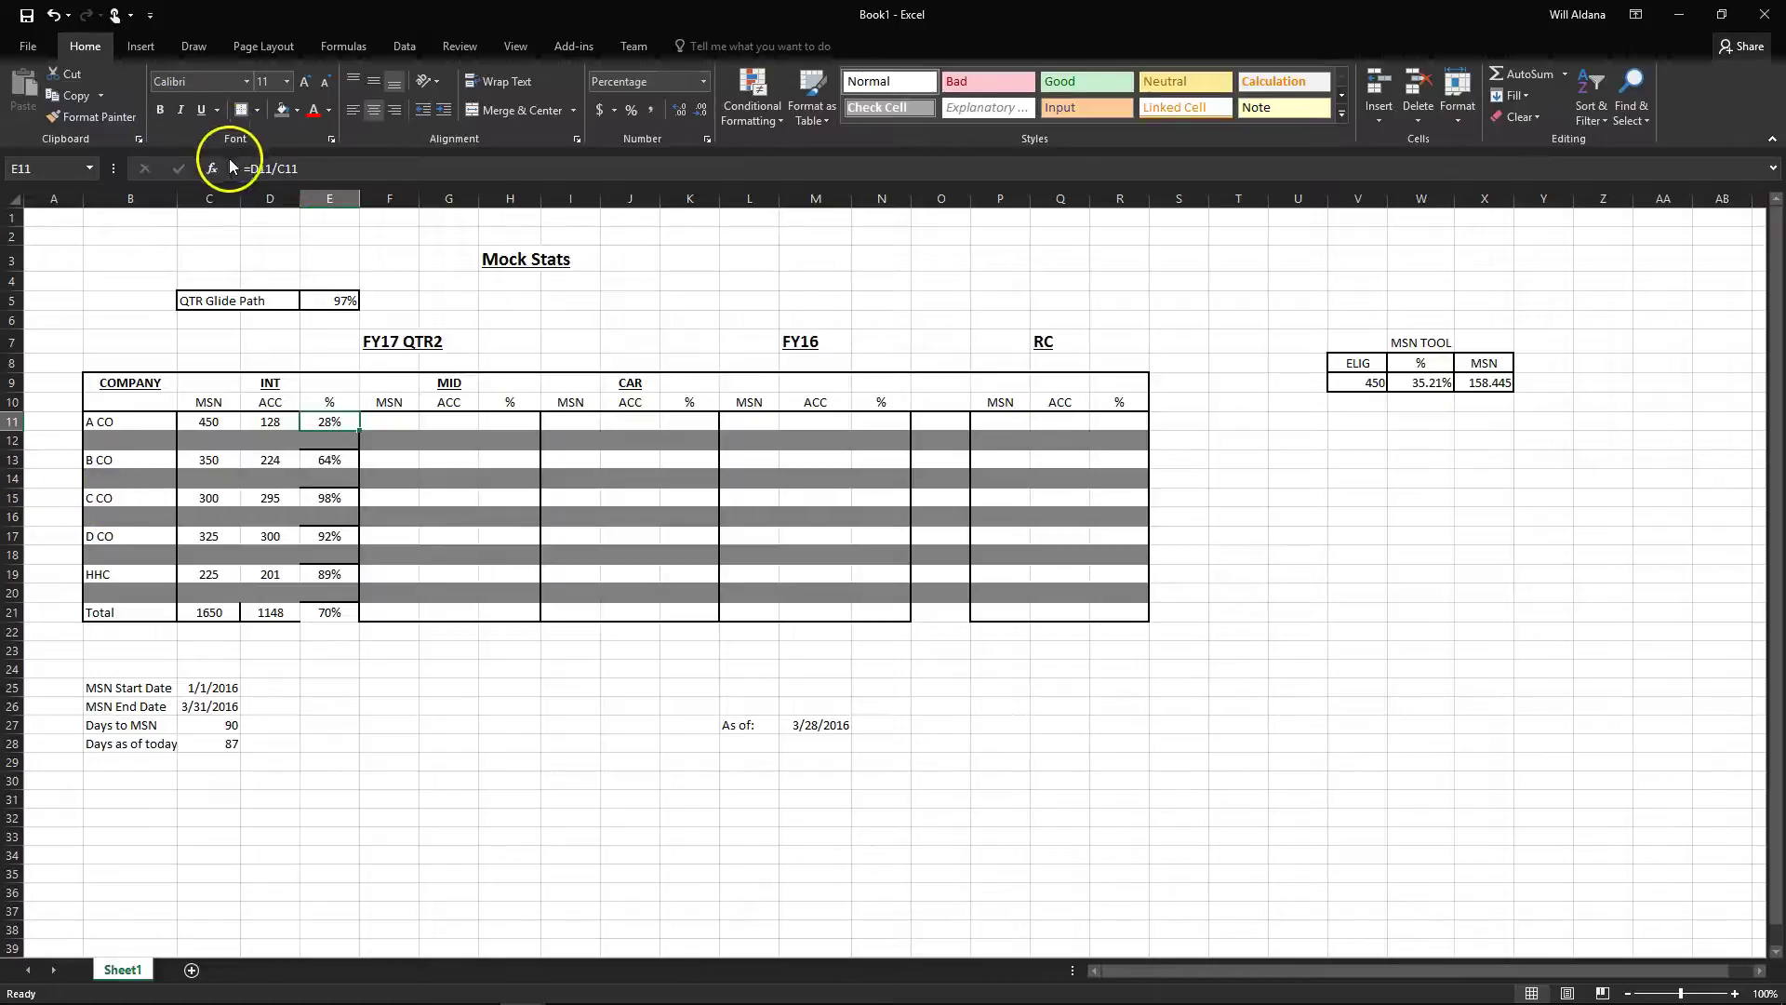
{"action": "left_click", "coordinate": [341, 425]}
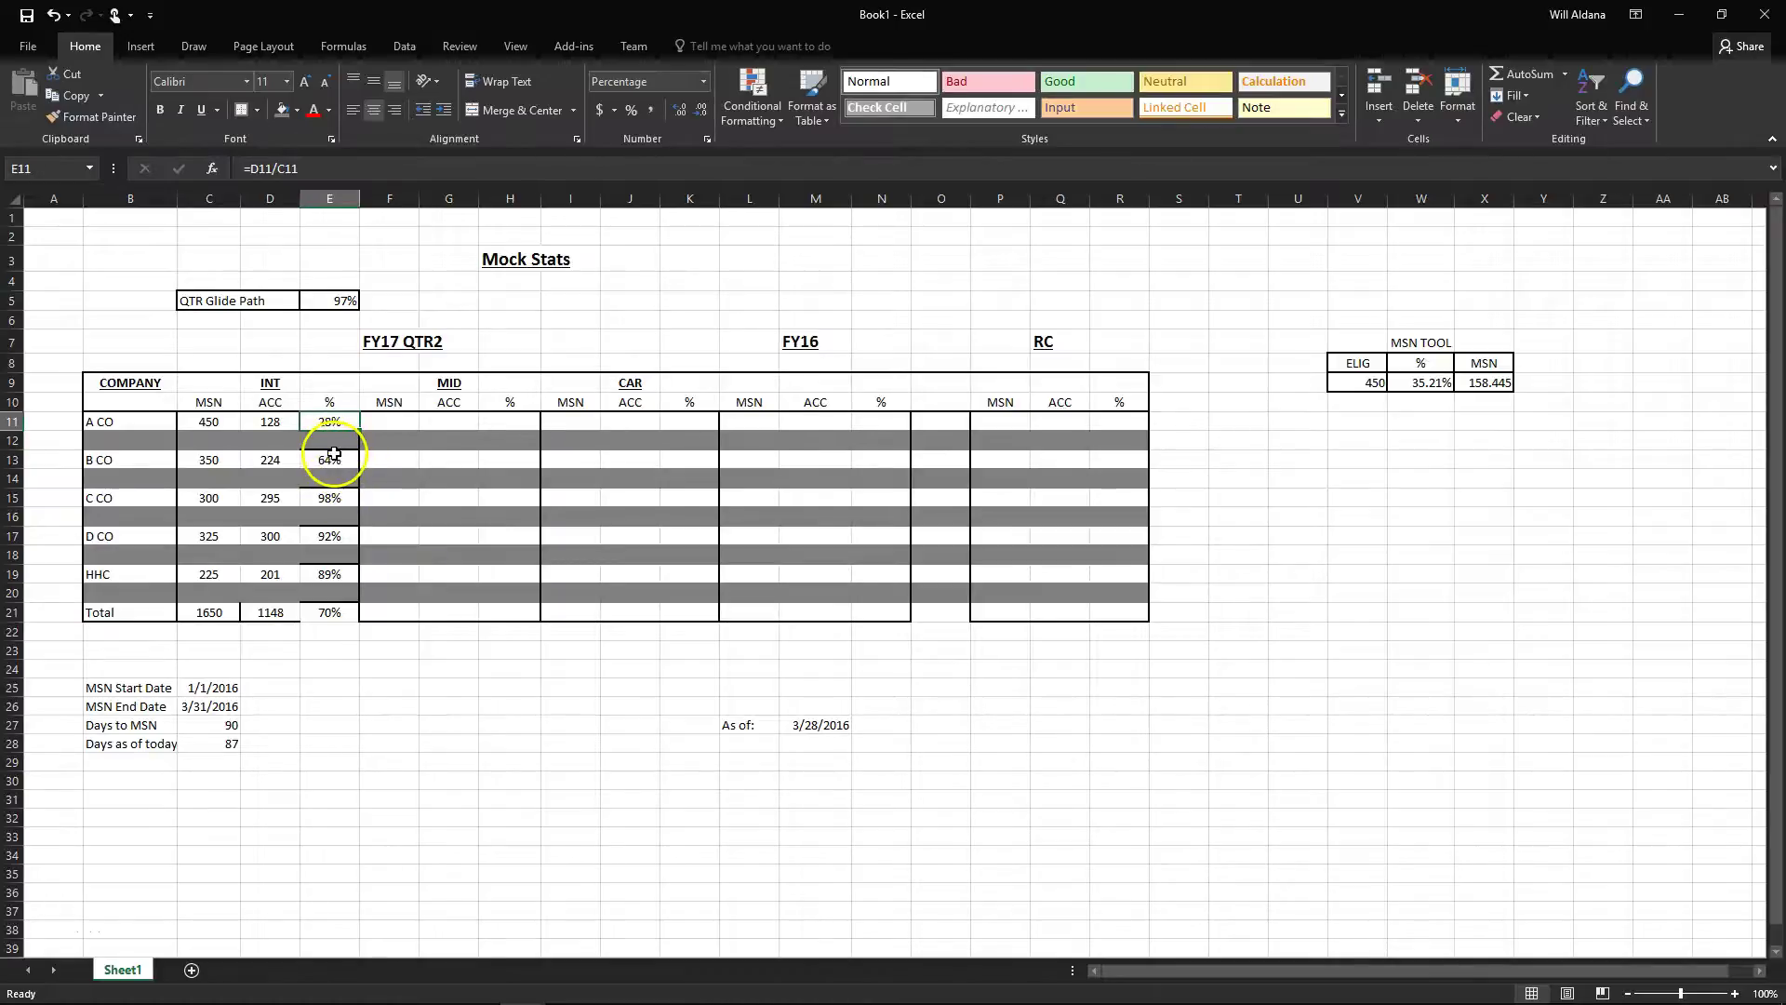
{"action": "left_click", "coordinate": [332, 614]}
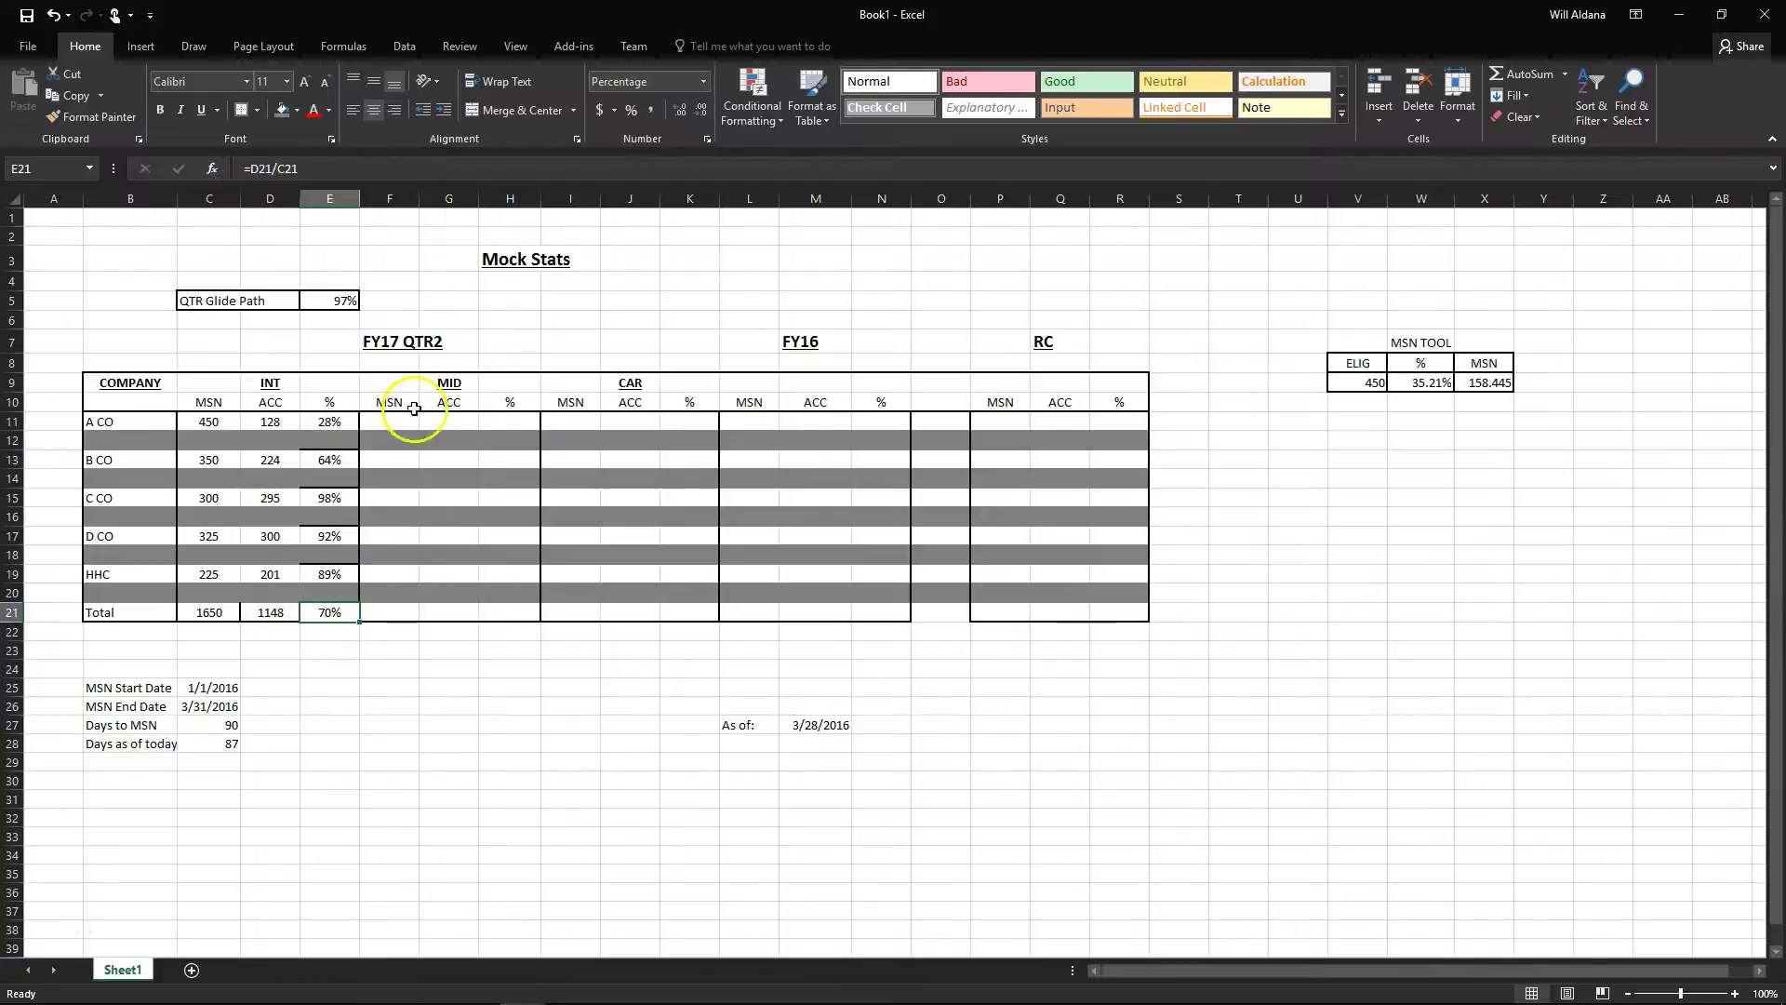
{"action": "left_click", "coordinate": [337, 420]}
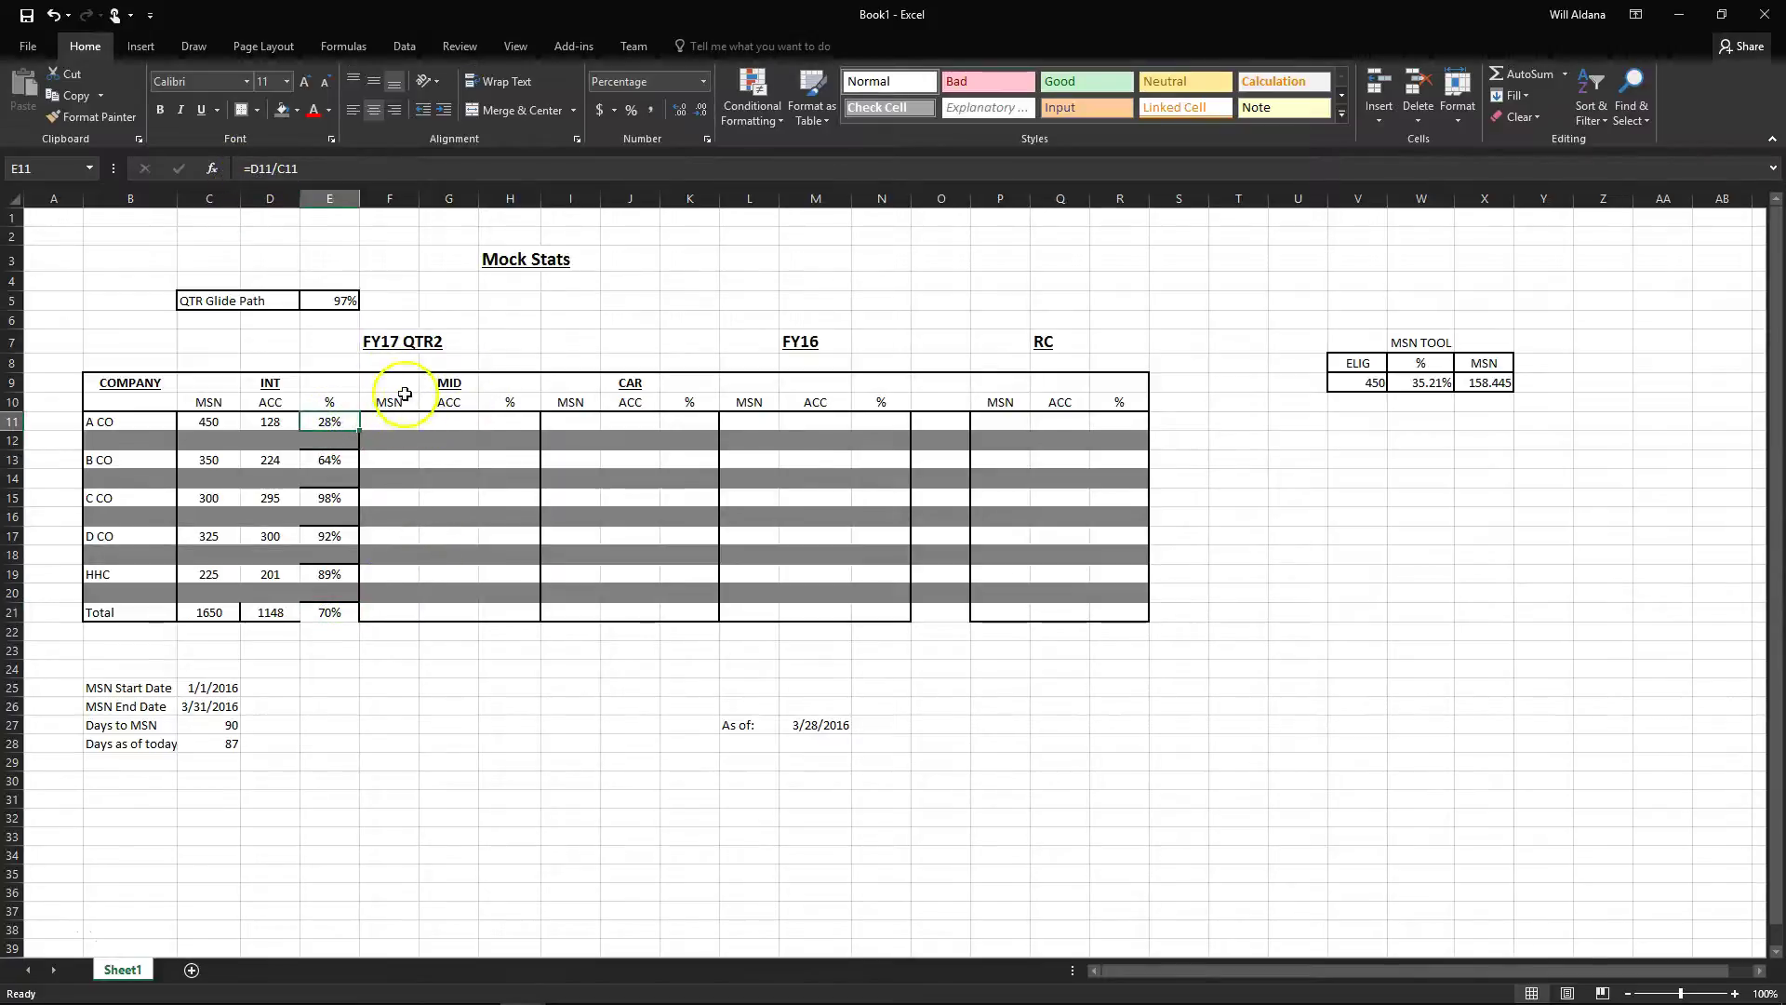
{"action": "left_click", "coordinate": [339, 463], "text": "ctrl"}
{"action": "left_click", "coordinate": [337, 504], "text": "ctrl"}
{"action": "left_click", "coordinate": [332, 537], "text": "ctrl"}
{"action": "left_click", "coordinate": [337, 610], "text": "ctrl"}
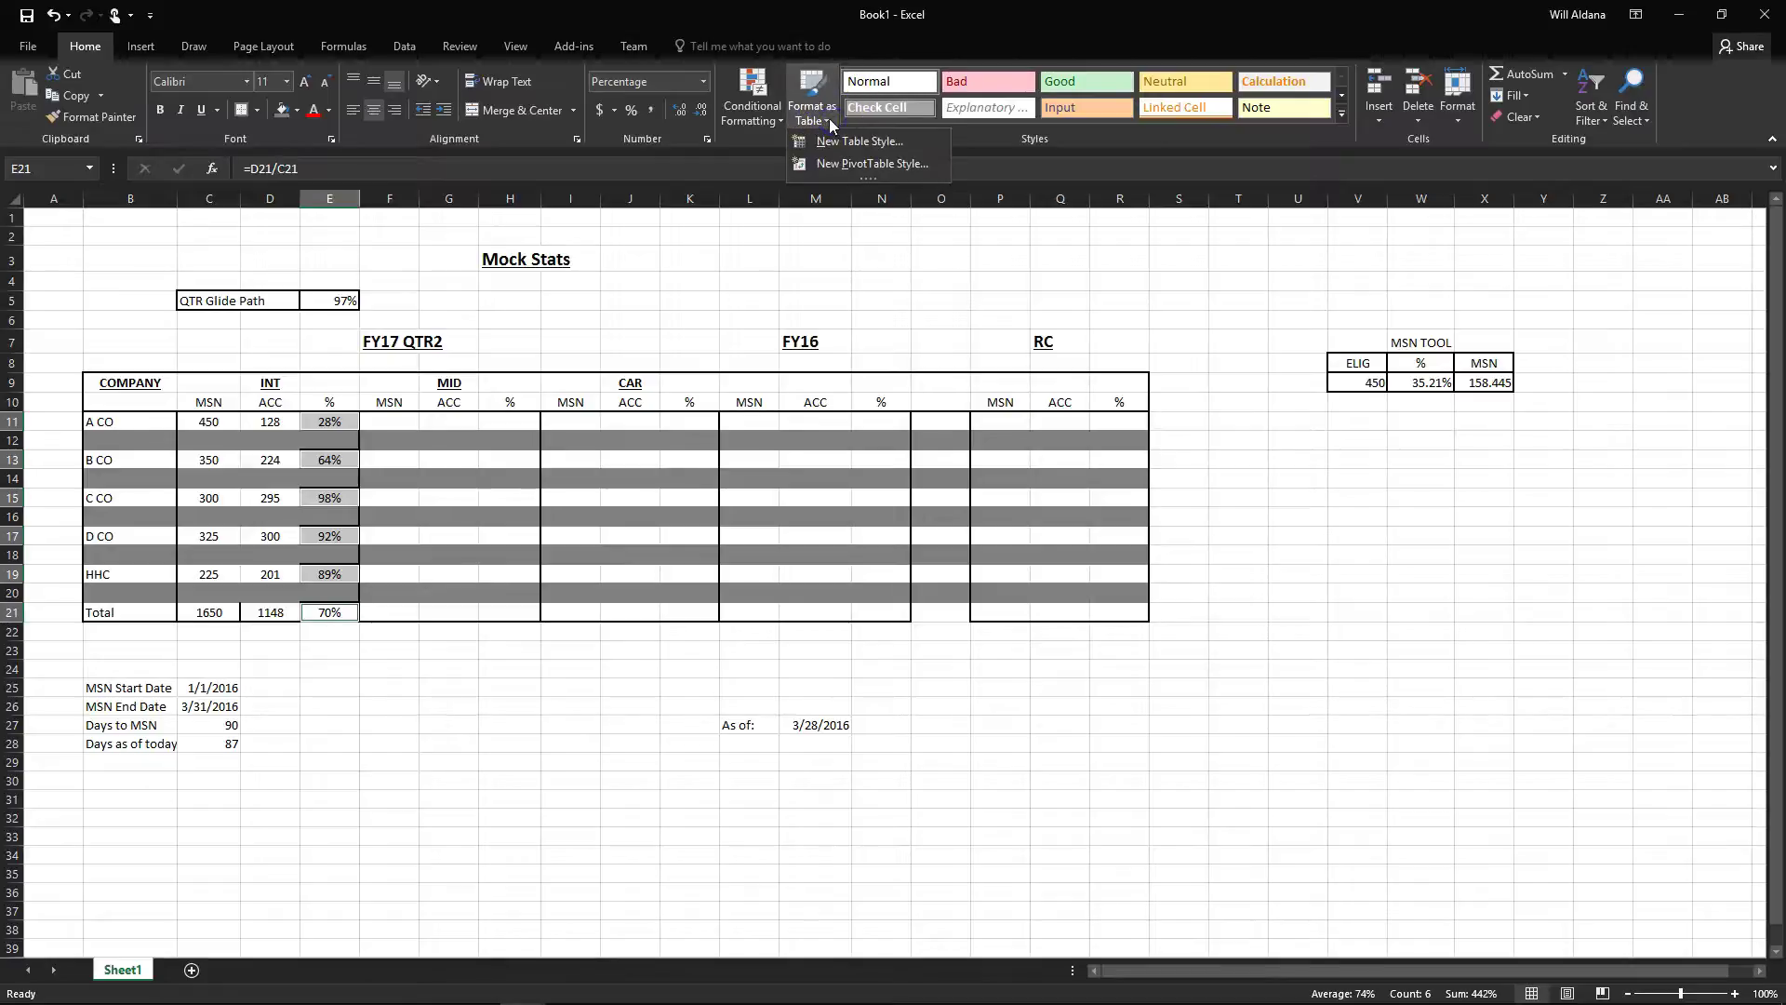
{"action": "left_click", "coordinate": [759, 110]}
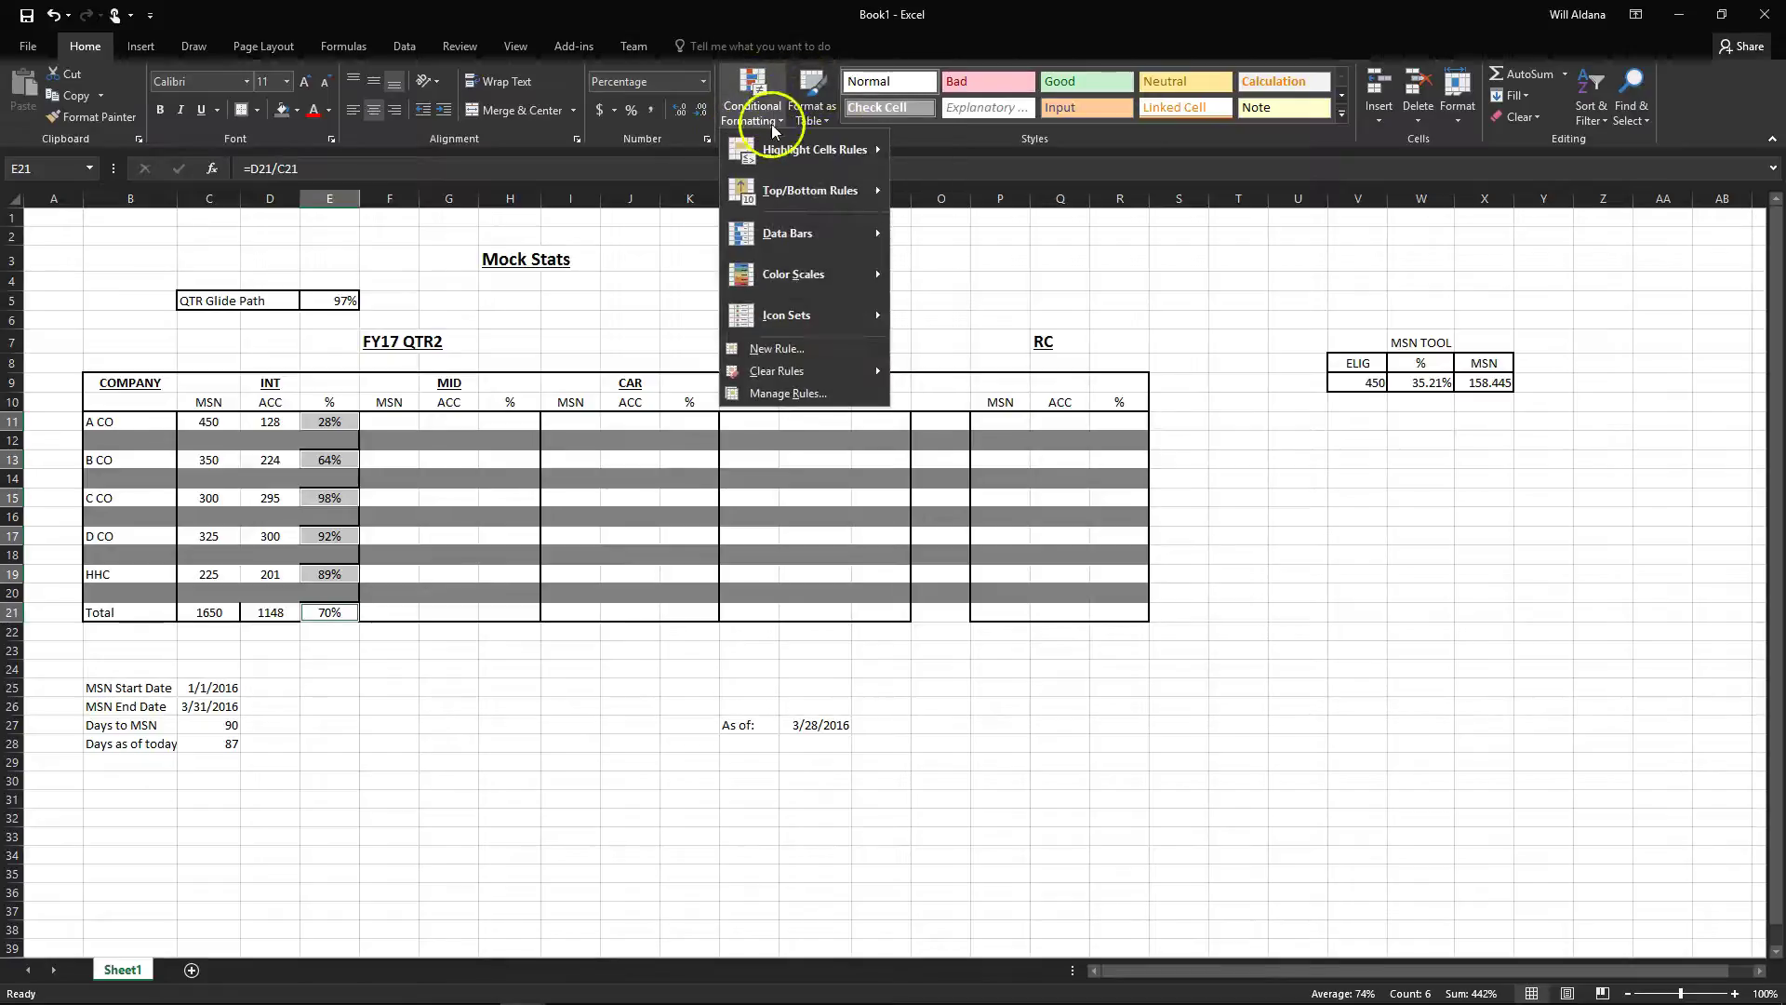
{"action": "mouse_move", "coordinate": [858, 149]}
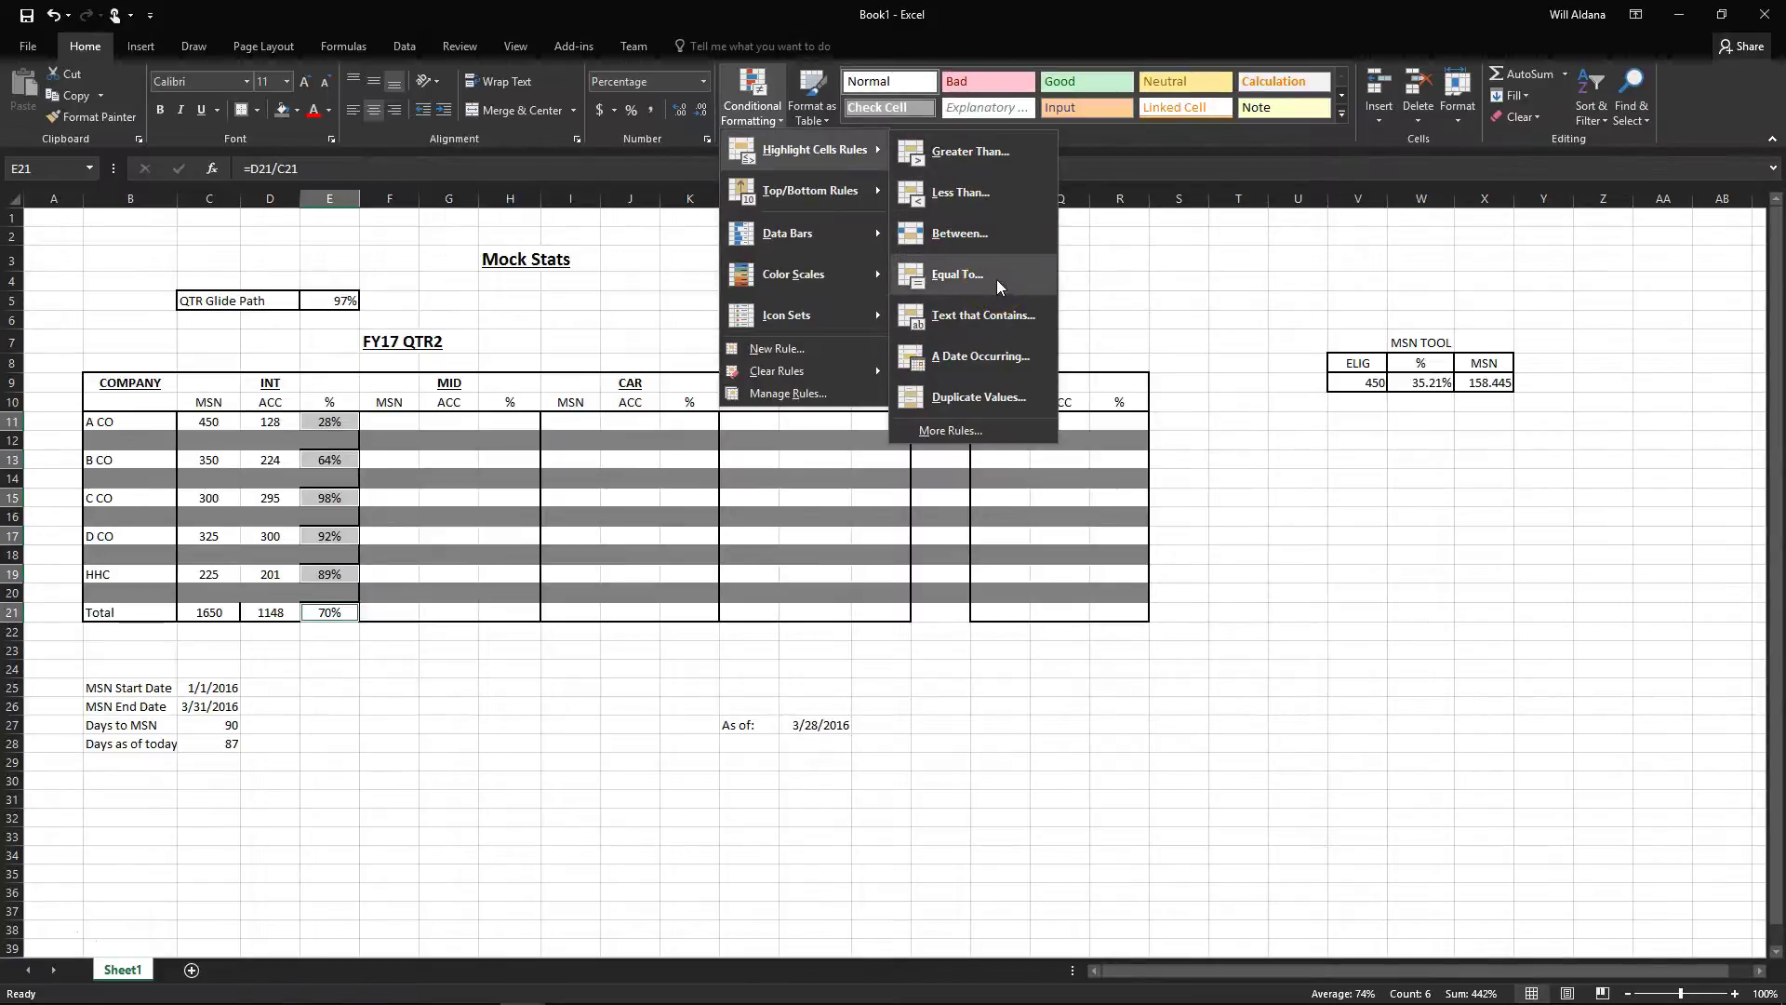
{"action": "left_click", "coordinate": [968, 430]}
{"action": "left_click_drag", "start_coordinate": [449, 346], "coordinate": [1128, 225]}
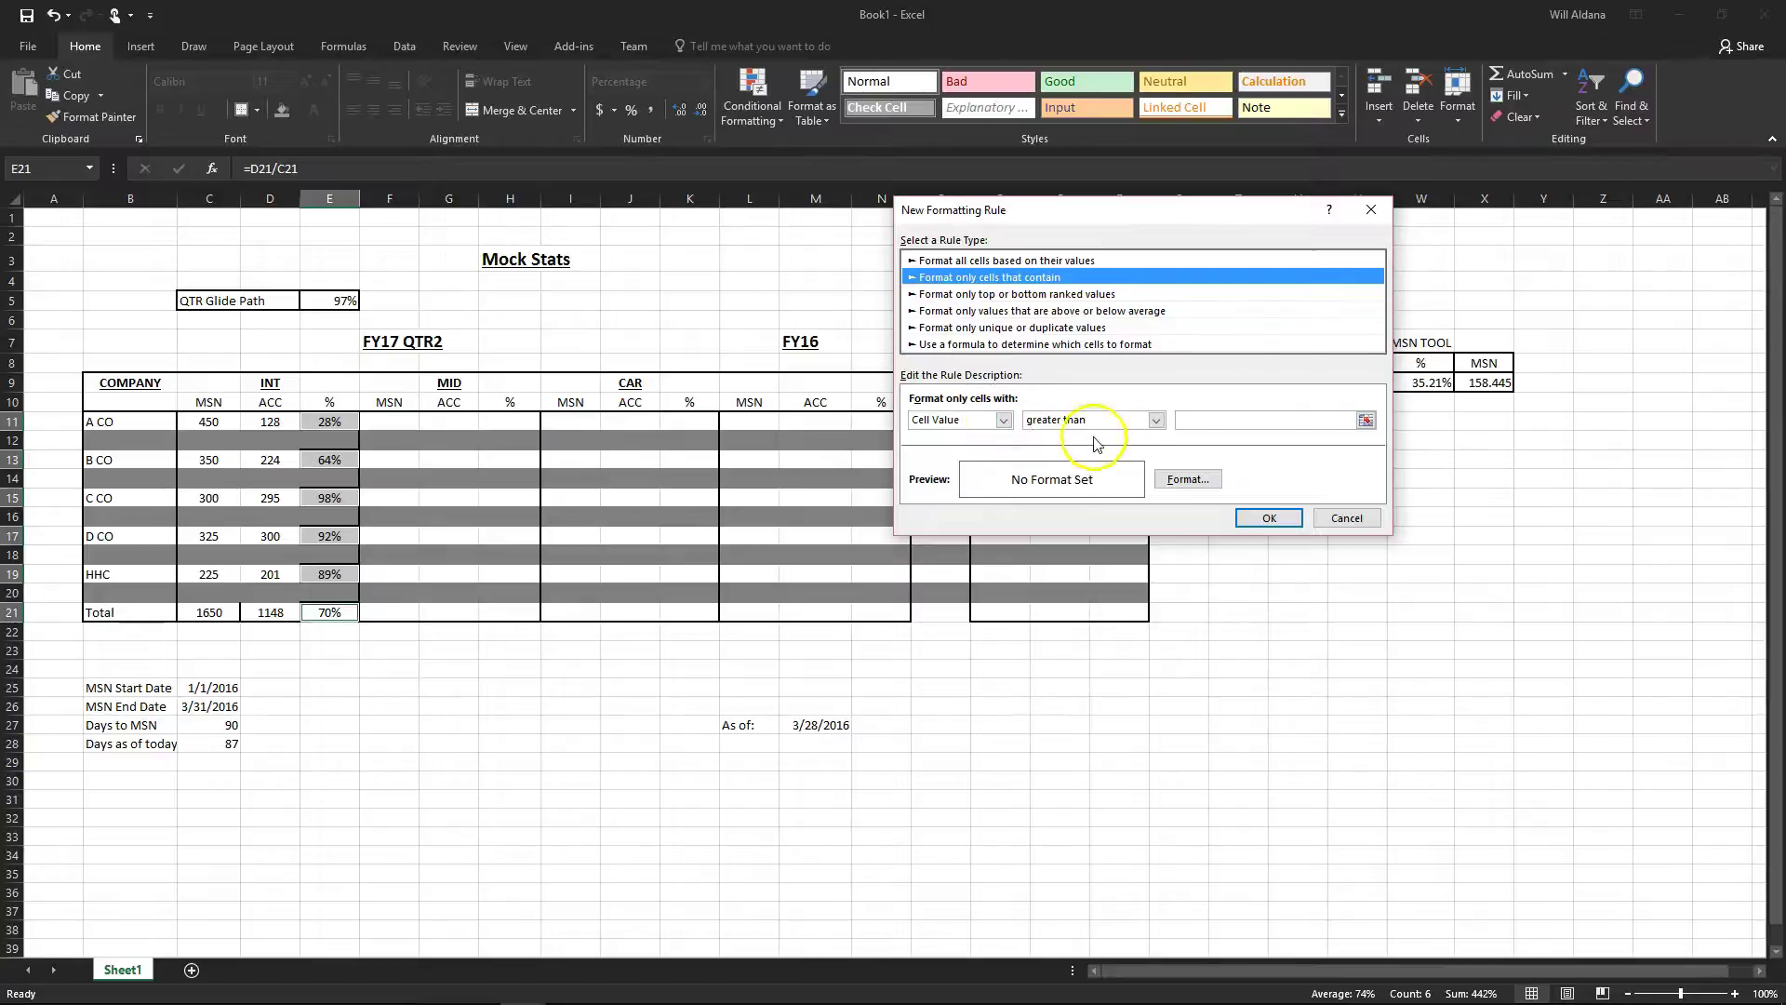
Set the rule to format only cells whose value is greater than or equal to =$E$5
{"action": "left_click", "coordinate": [1156, 420]}
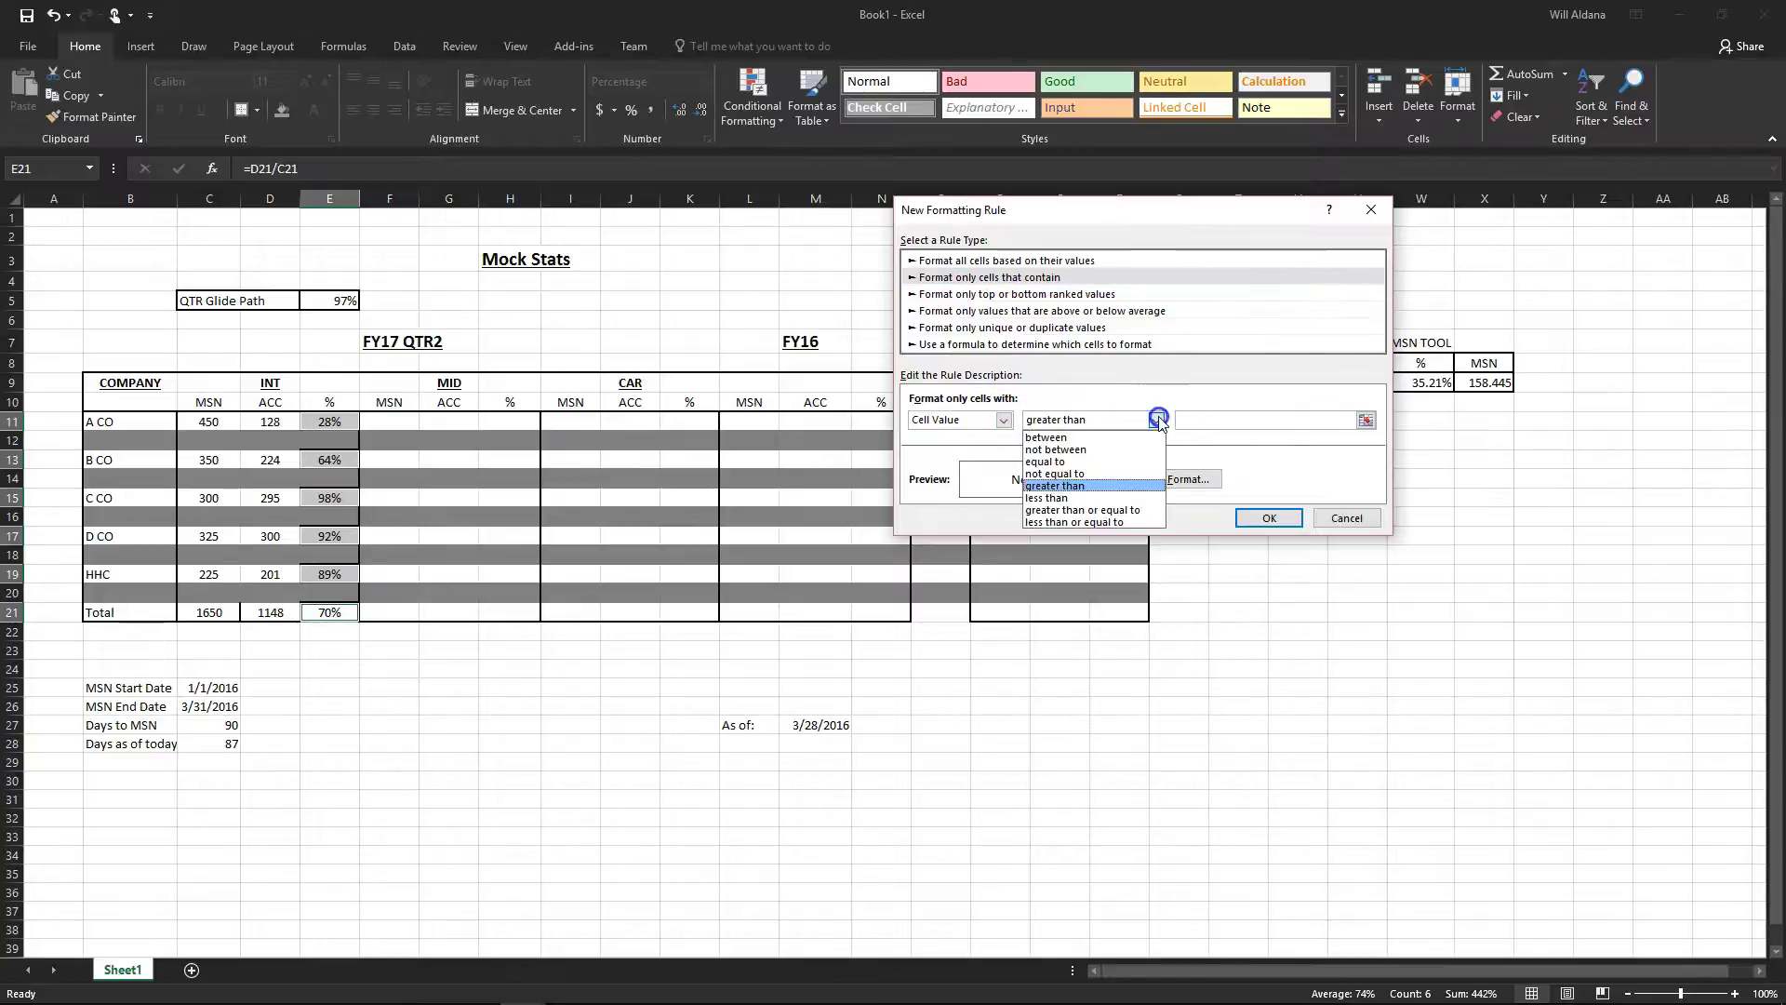
{"action": "left_click", "coordinate": [1106, 476]}
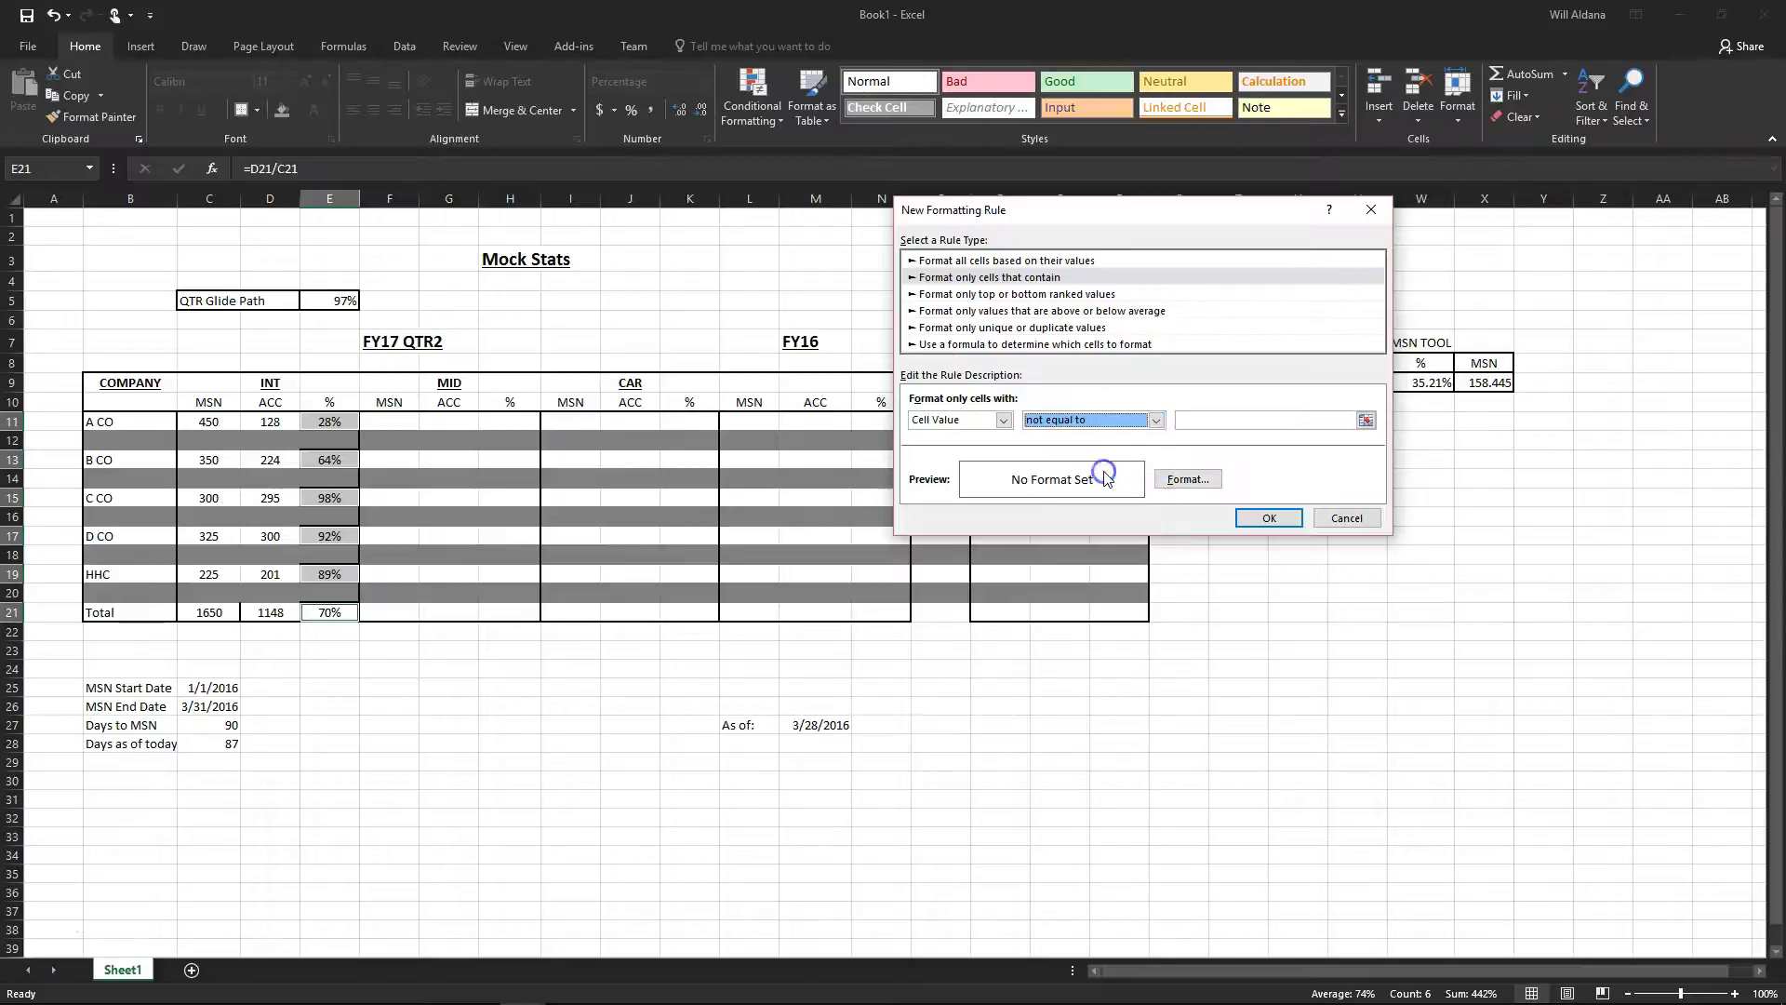
{"action": "left_click", "coordinate": [1159, 423]}
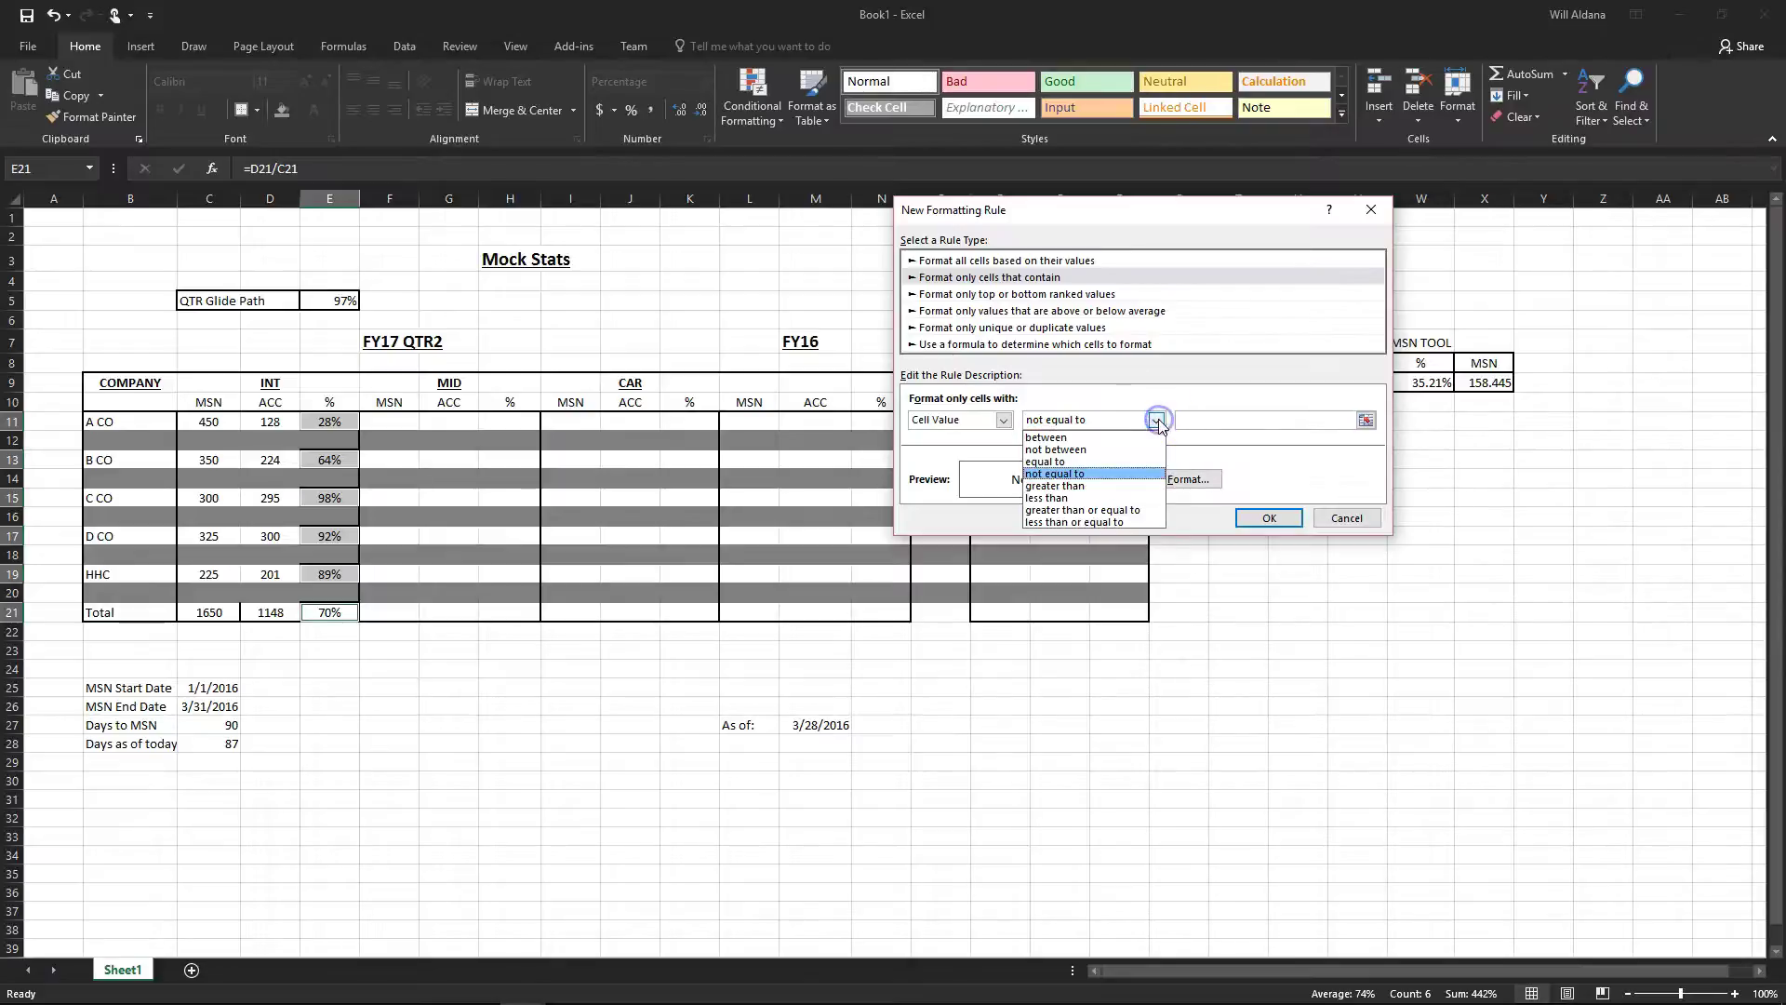
{"action": "left_click", "coordinate": [1115, 511]}
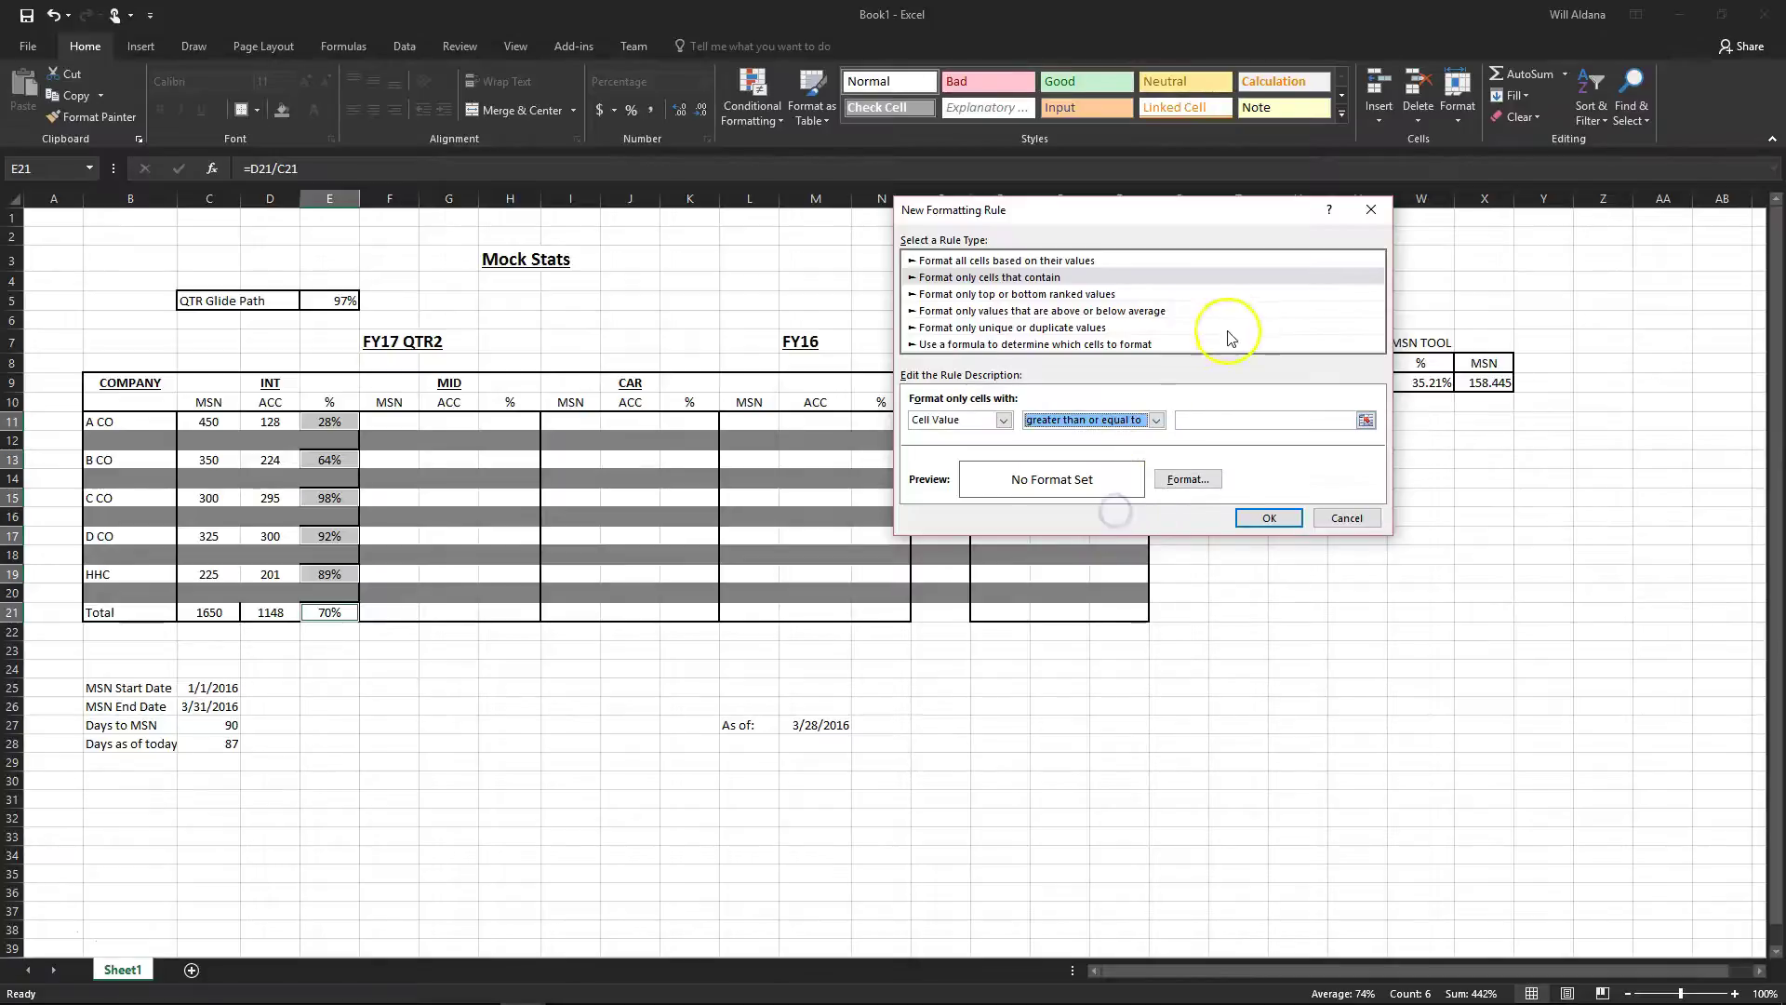
{"action": "left_click", "coordinate": [1366, 421]}
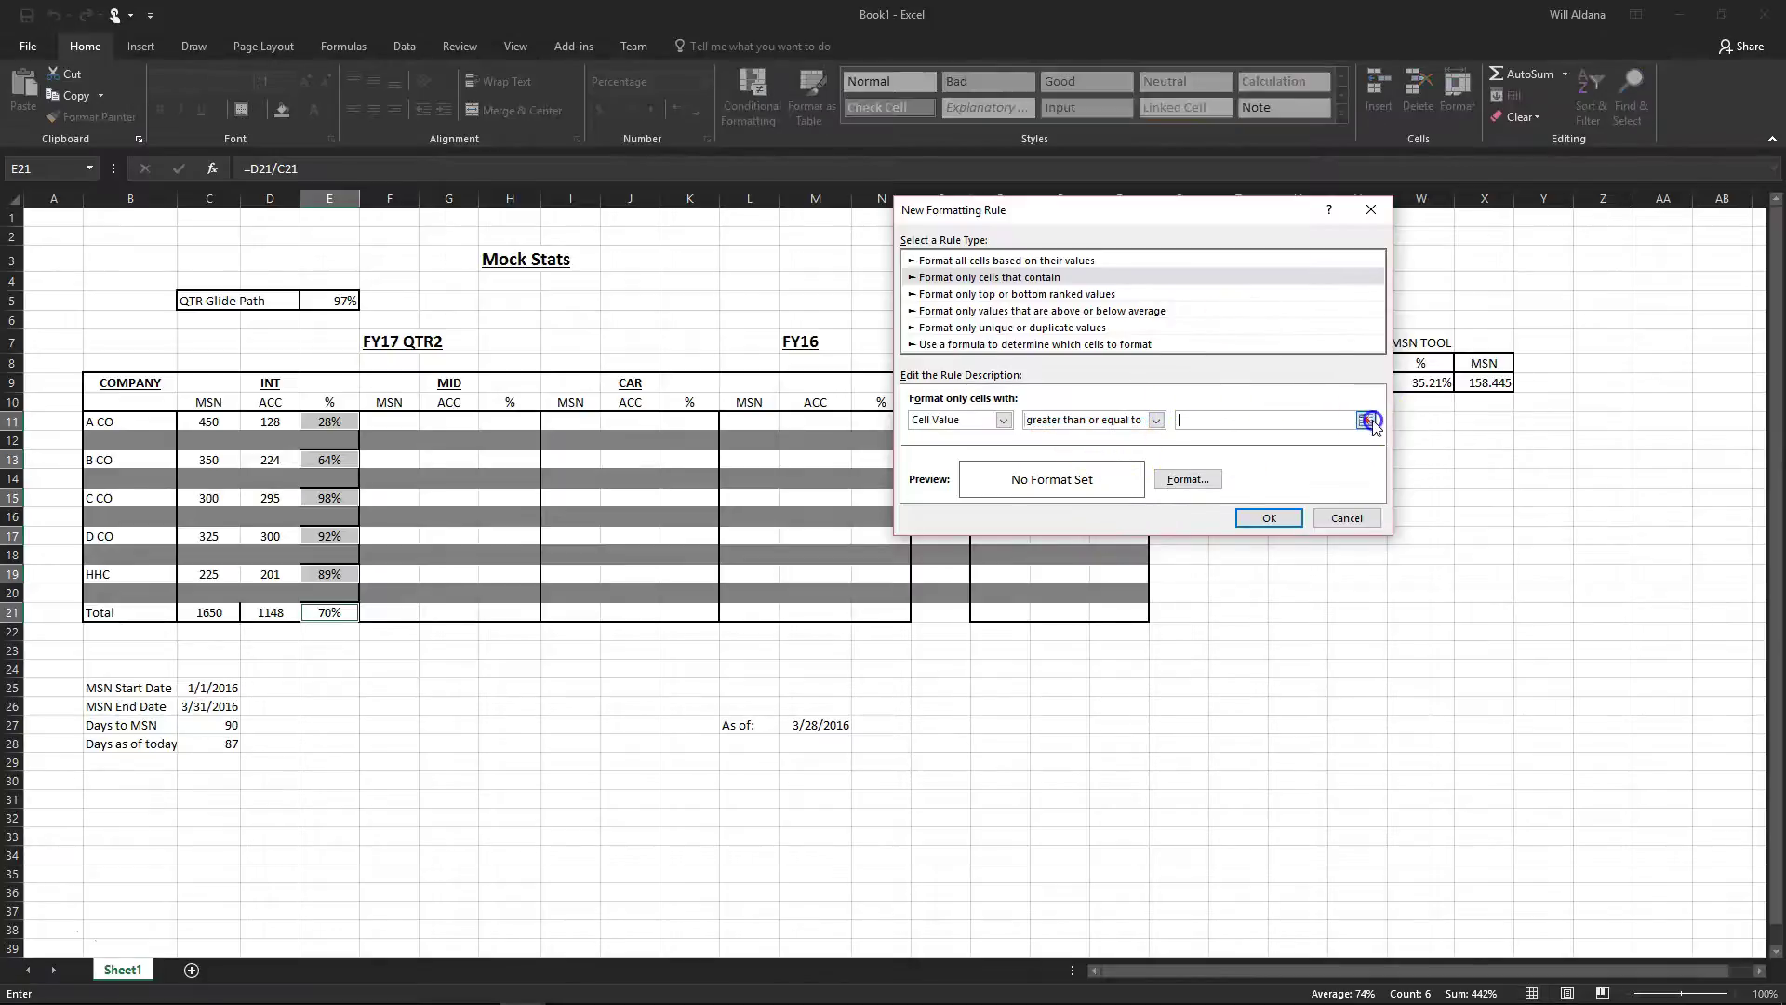
{"action": "left_click", "coordinate": [341, 298]}
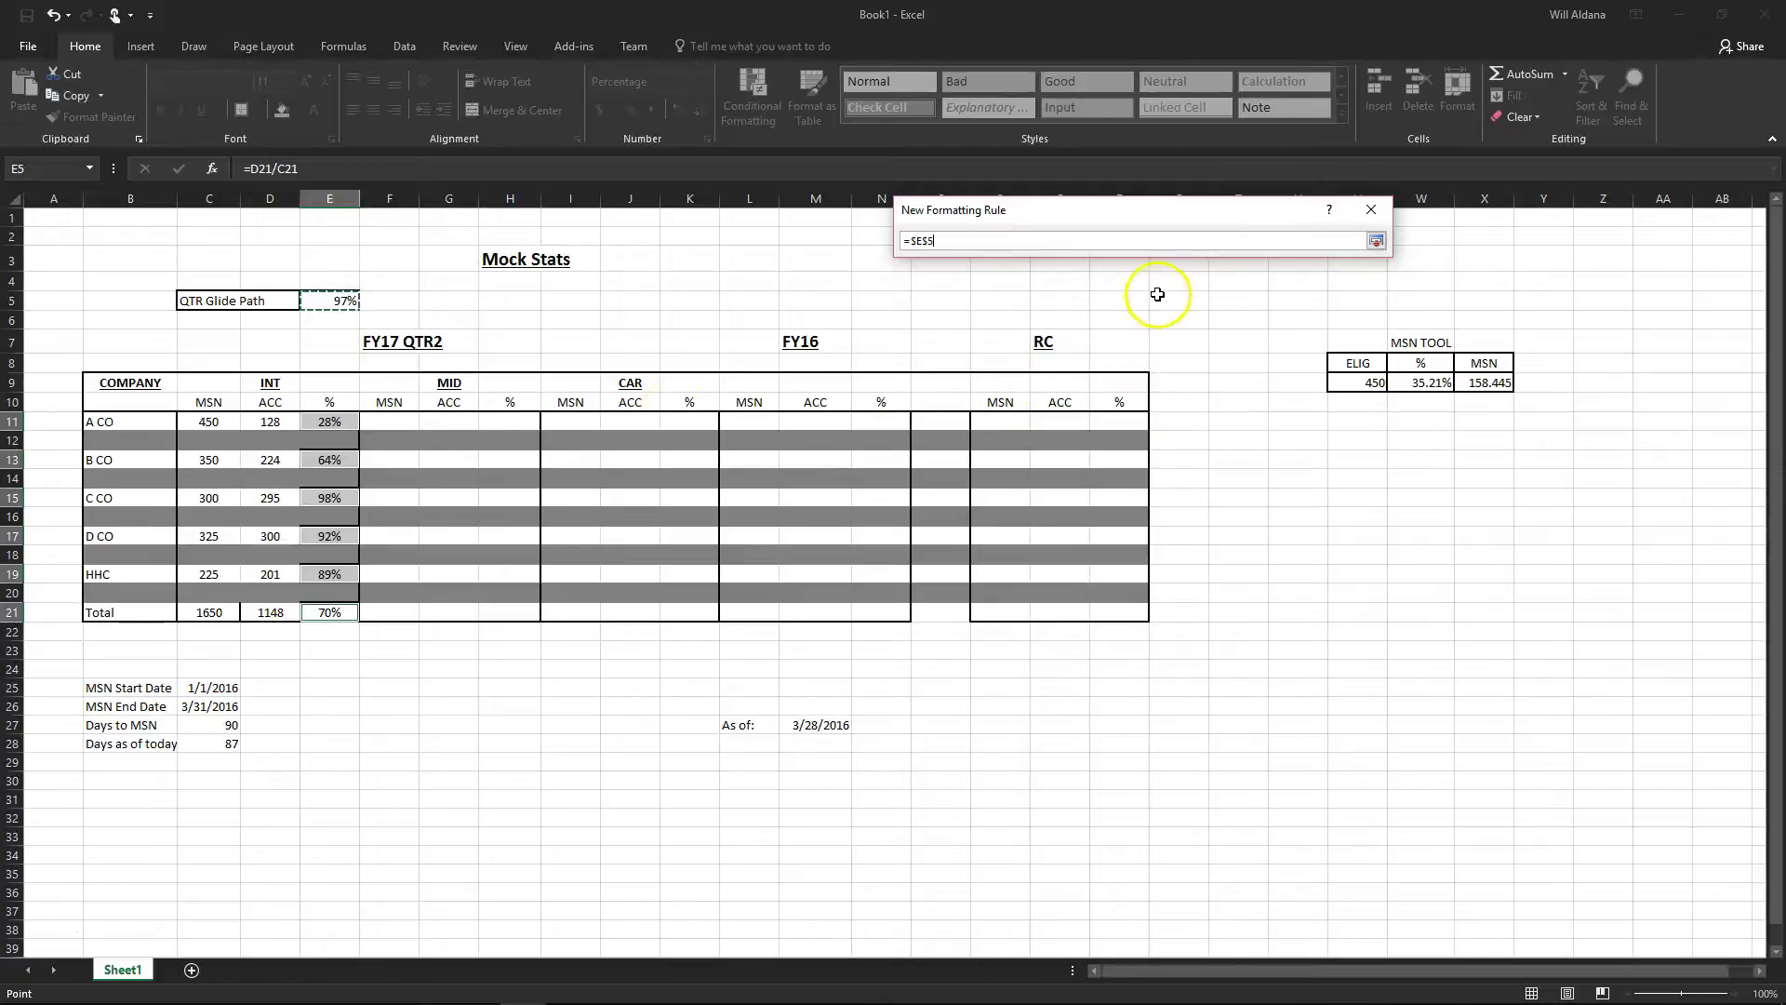
{"action": "key", "text": "Return"}
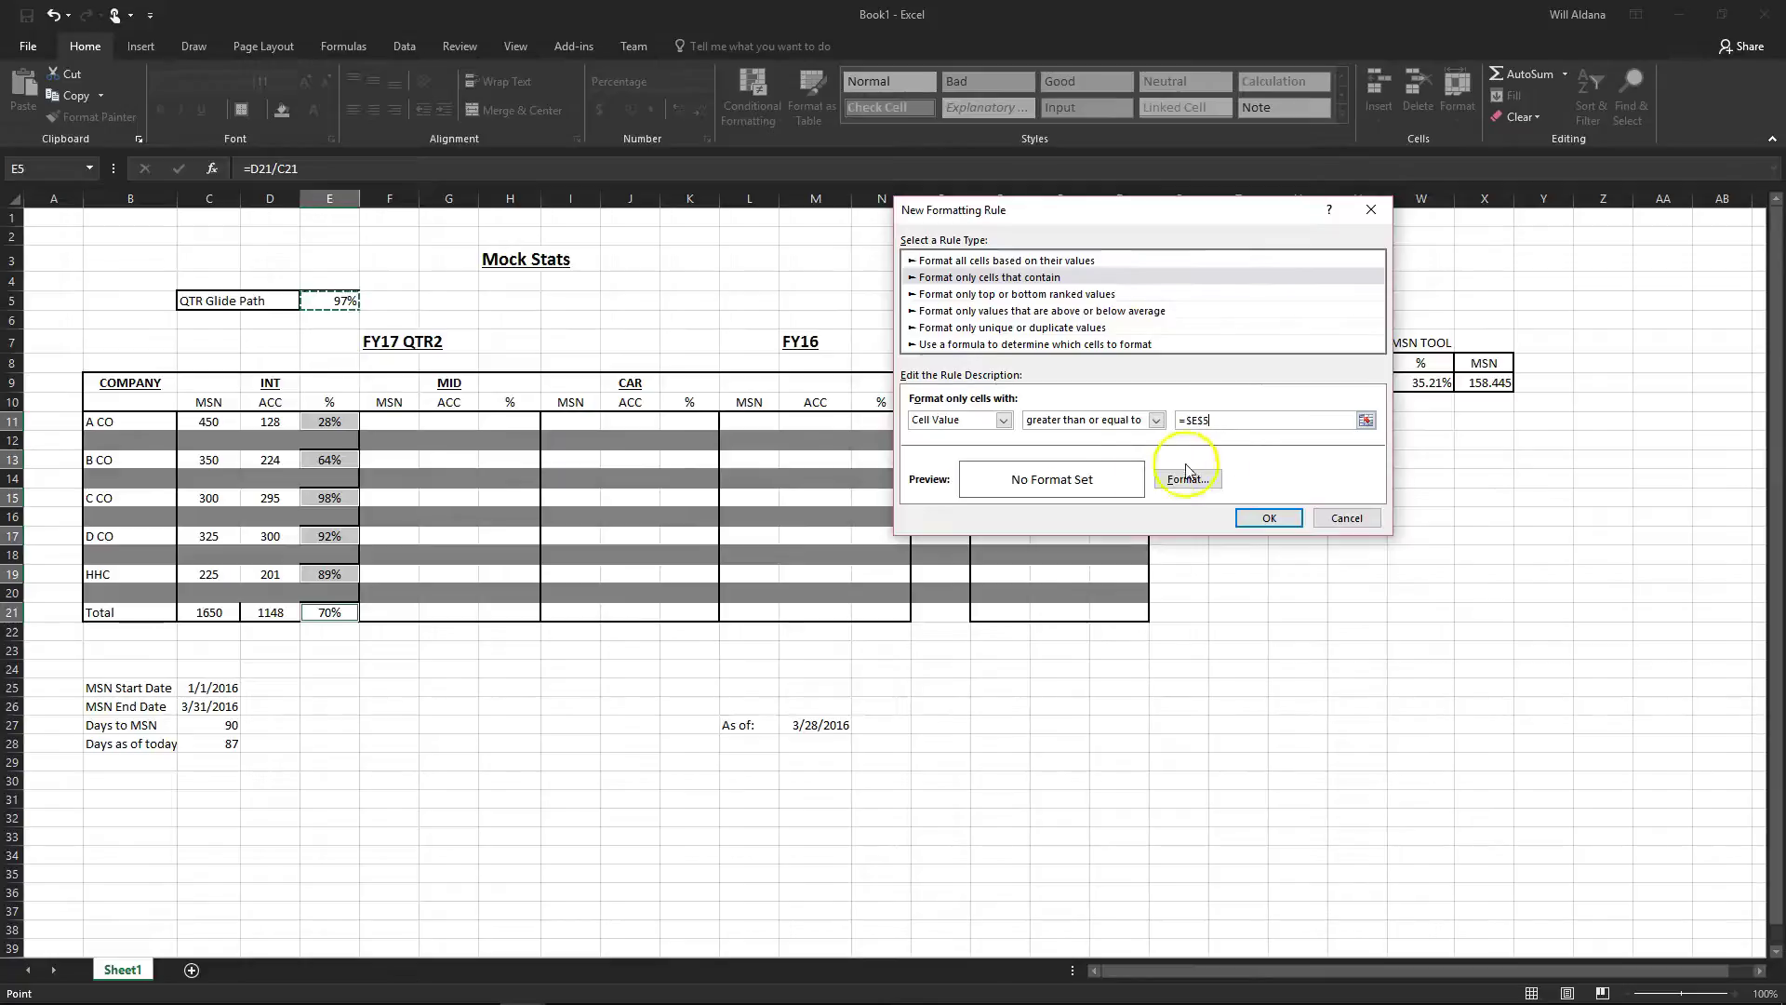
Give the greater-than-or-equal rule a bold green font format and apply it to the INT percentage cells
{"action": "left_click", "coordinate": [1187, 477]}
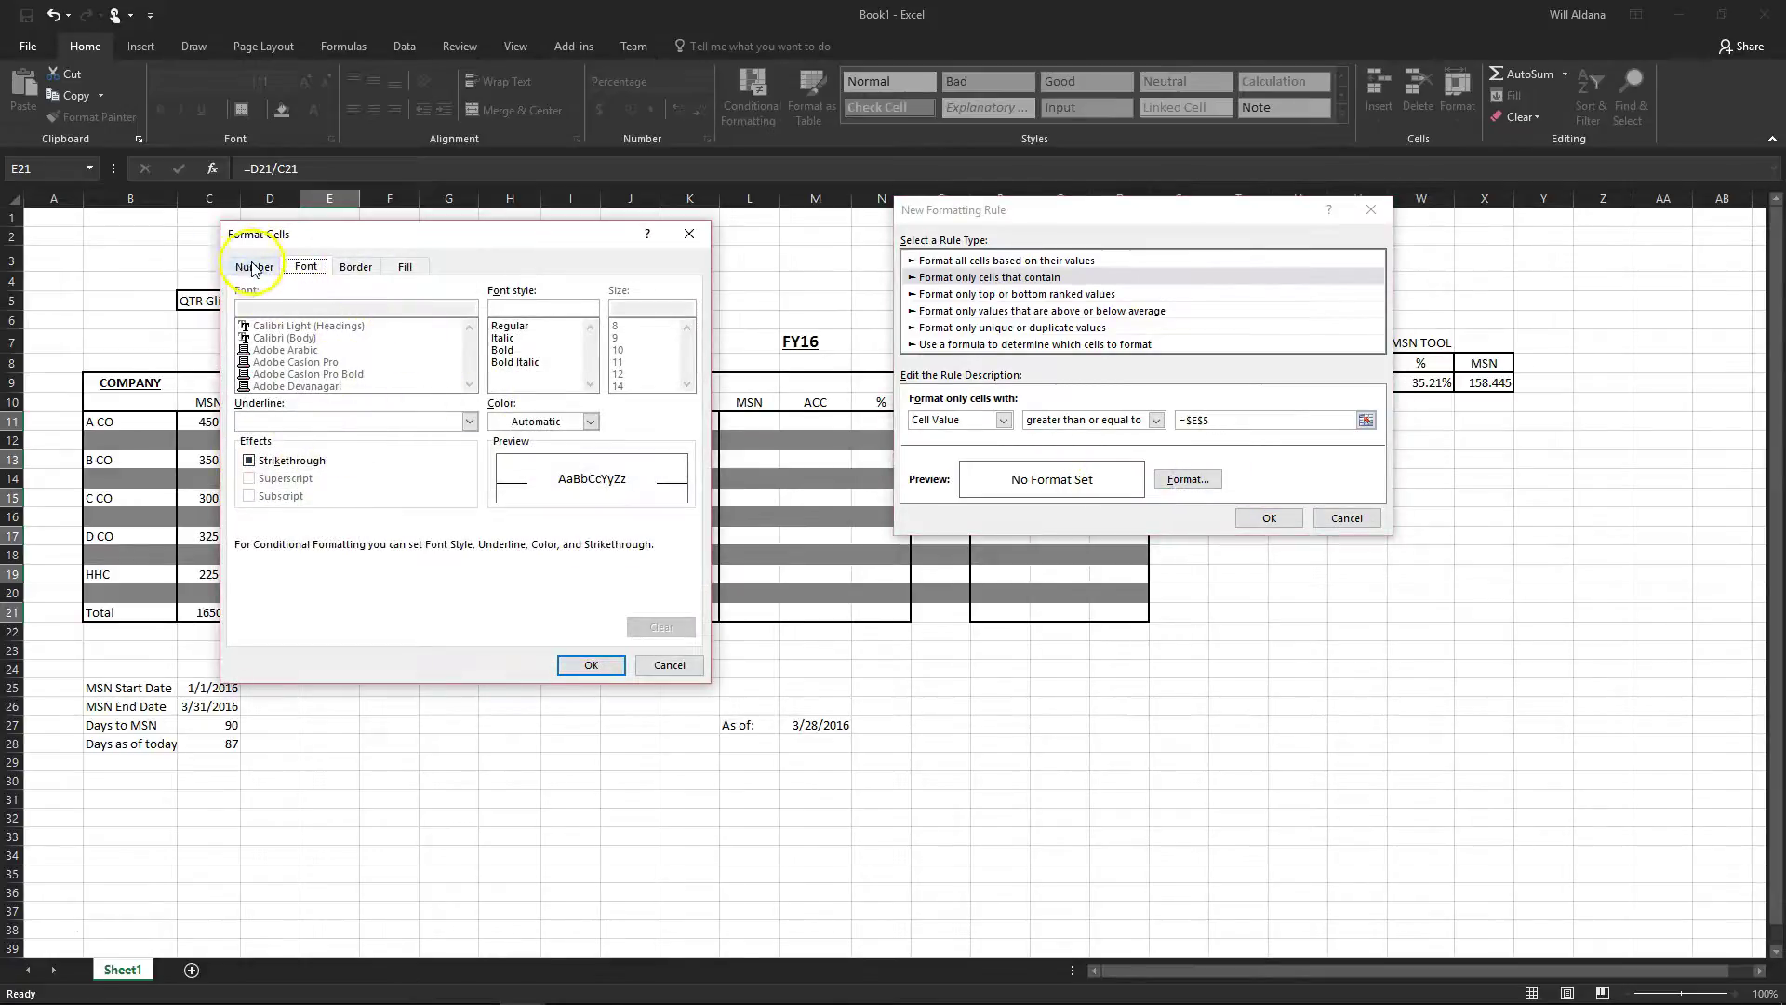
{"action": "left_click", "coordinate": [503, 350]}
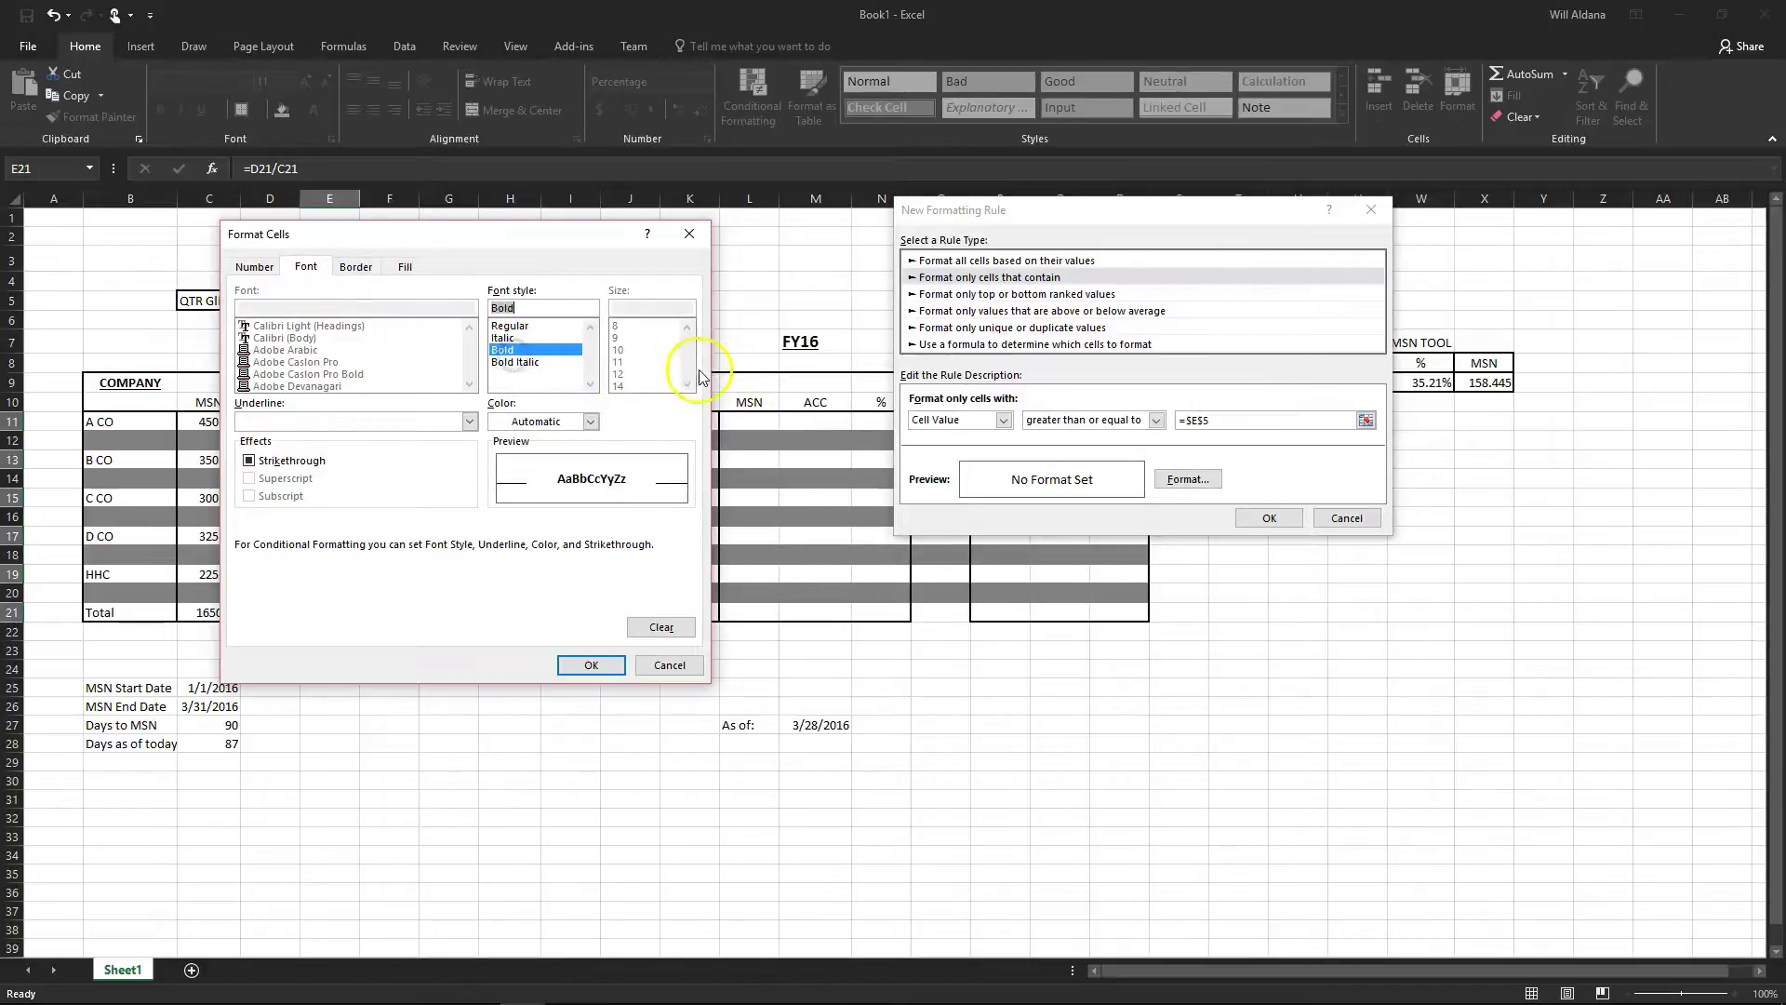
{"action": "left_click", "coordinate": [590, 423]}
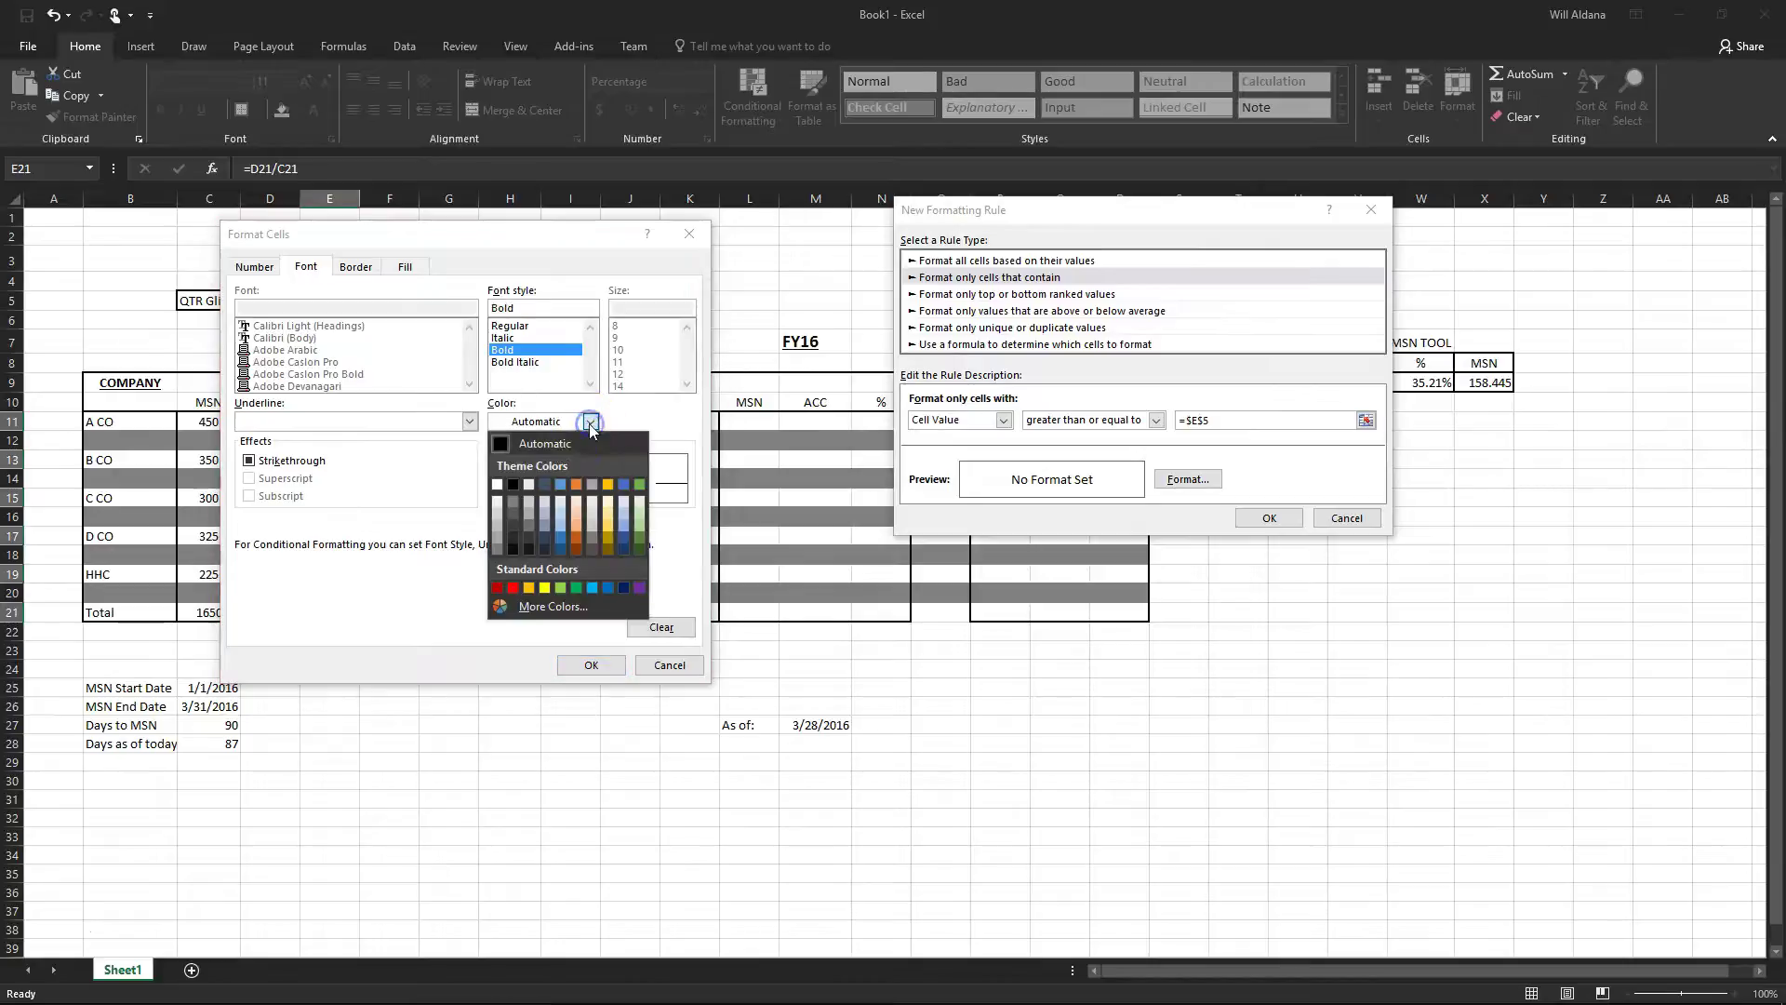
{"action": "left_click", "coordinate": [577, 588]}
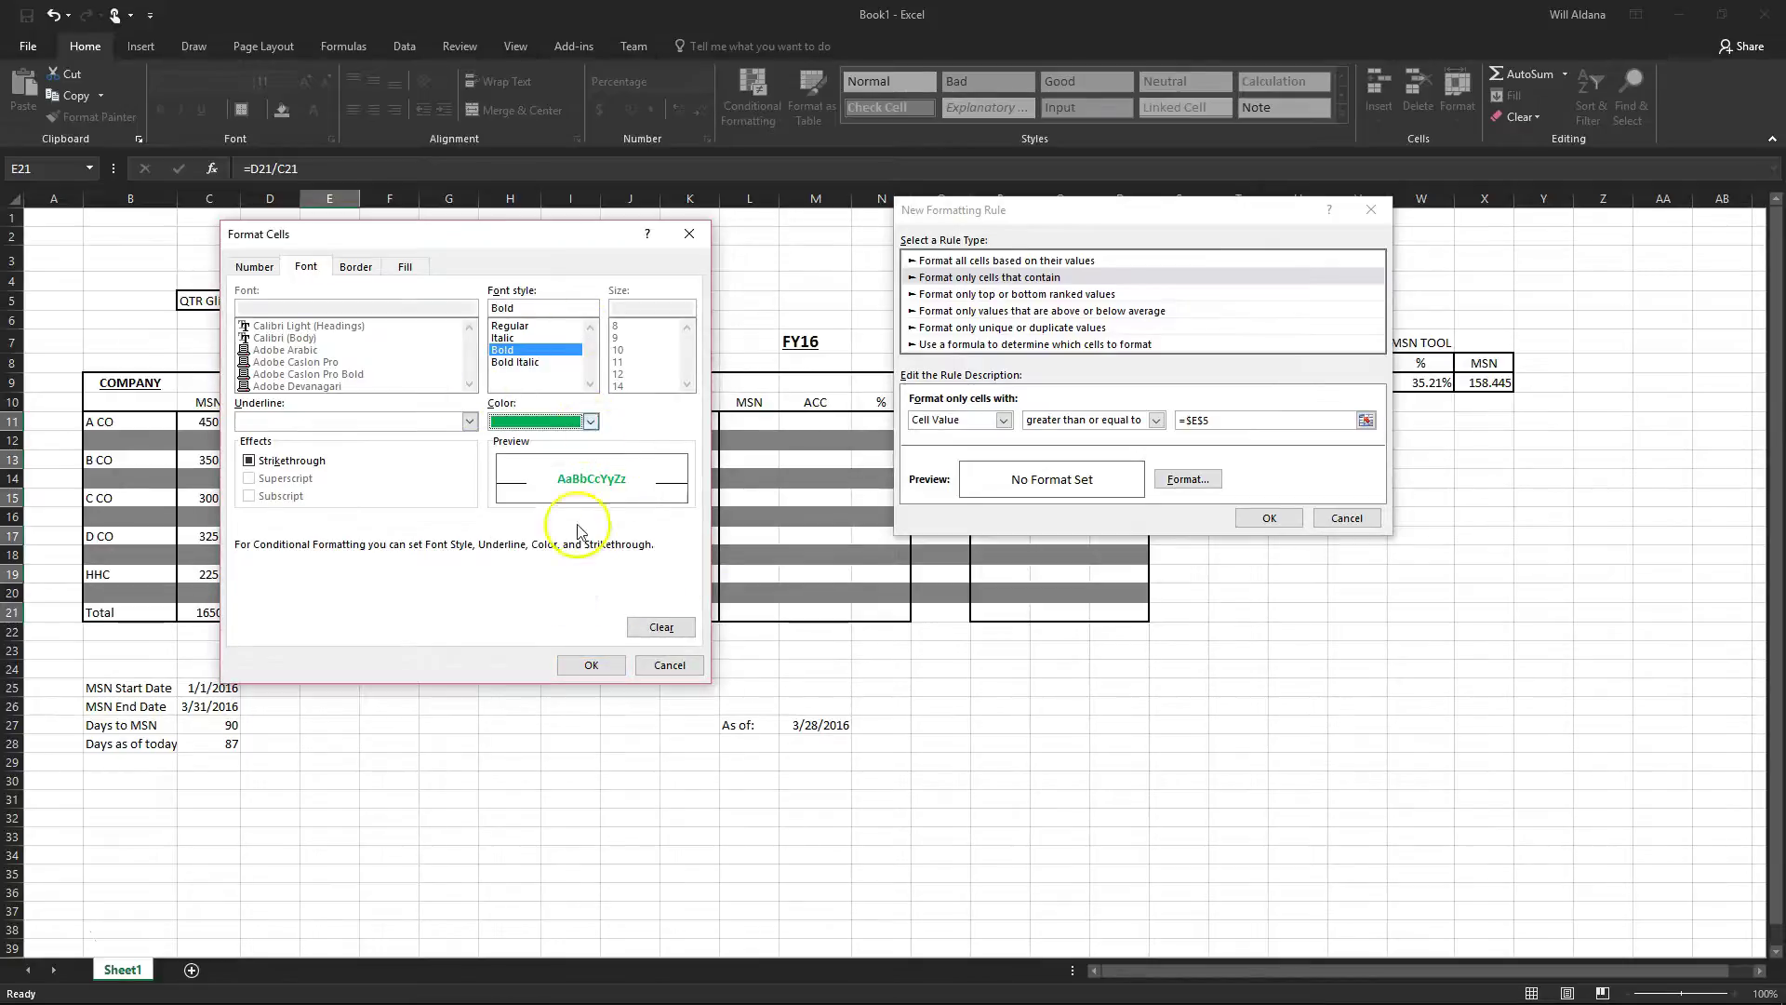
{"action": "left_click", "coordinate": [588, 665]}
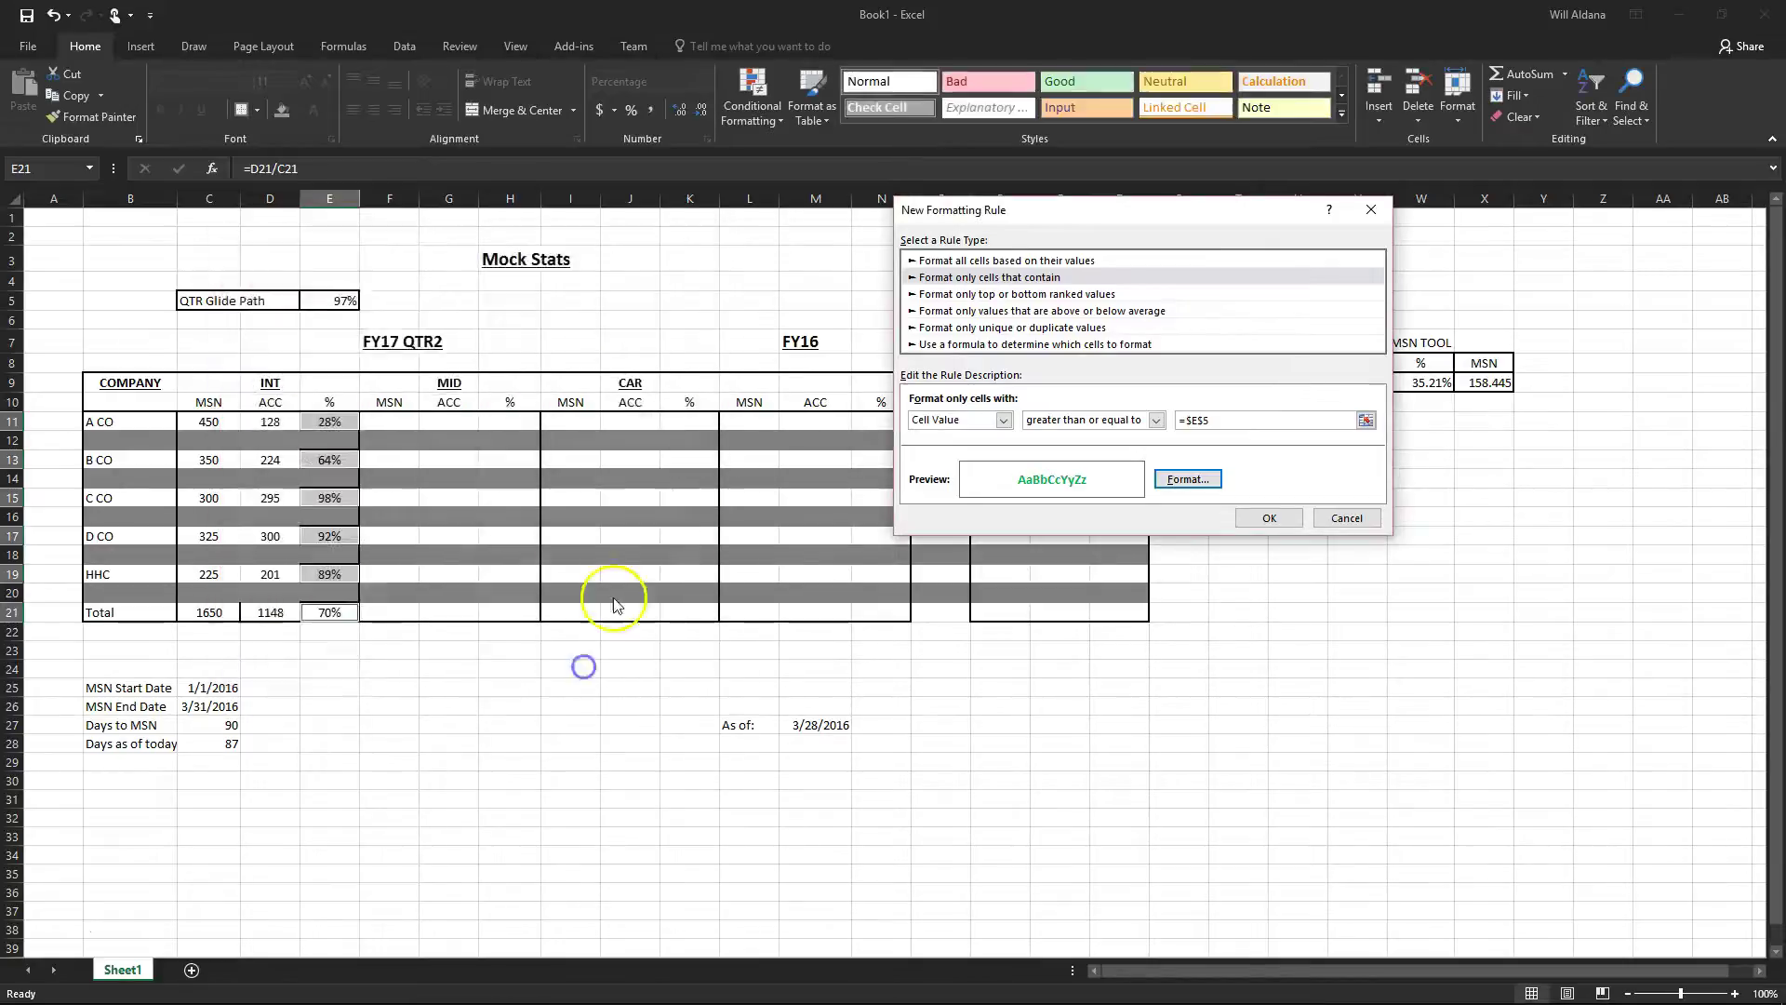
{"action": "left_click", "coordinate": [1270, 518]}
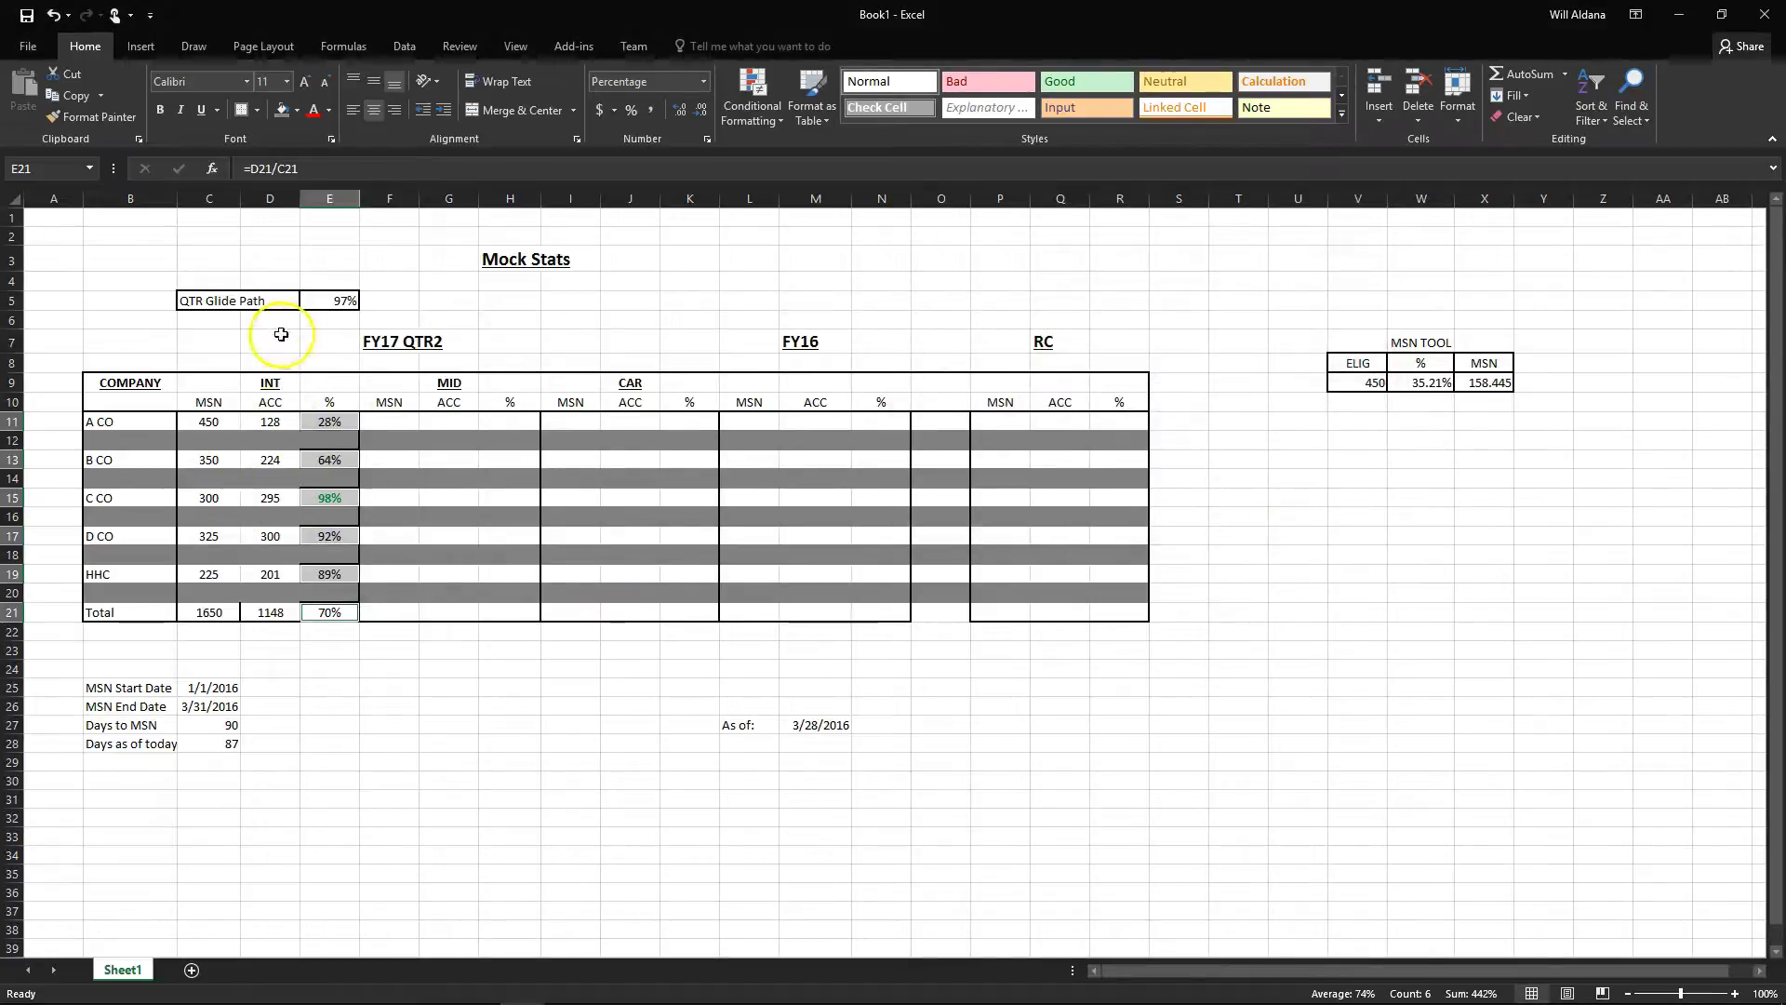
{"action": "left_click", "coordinate": [350, 614]}
Start a Less Than highlight rule for the INT percentage cells E11, E13, E15, E17, E19 and E21
{"action": "left_click", "coordinate": [347, 497]}
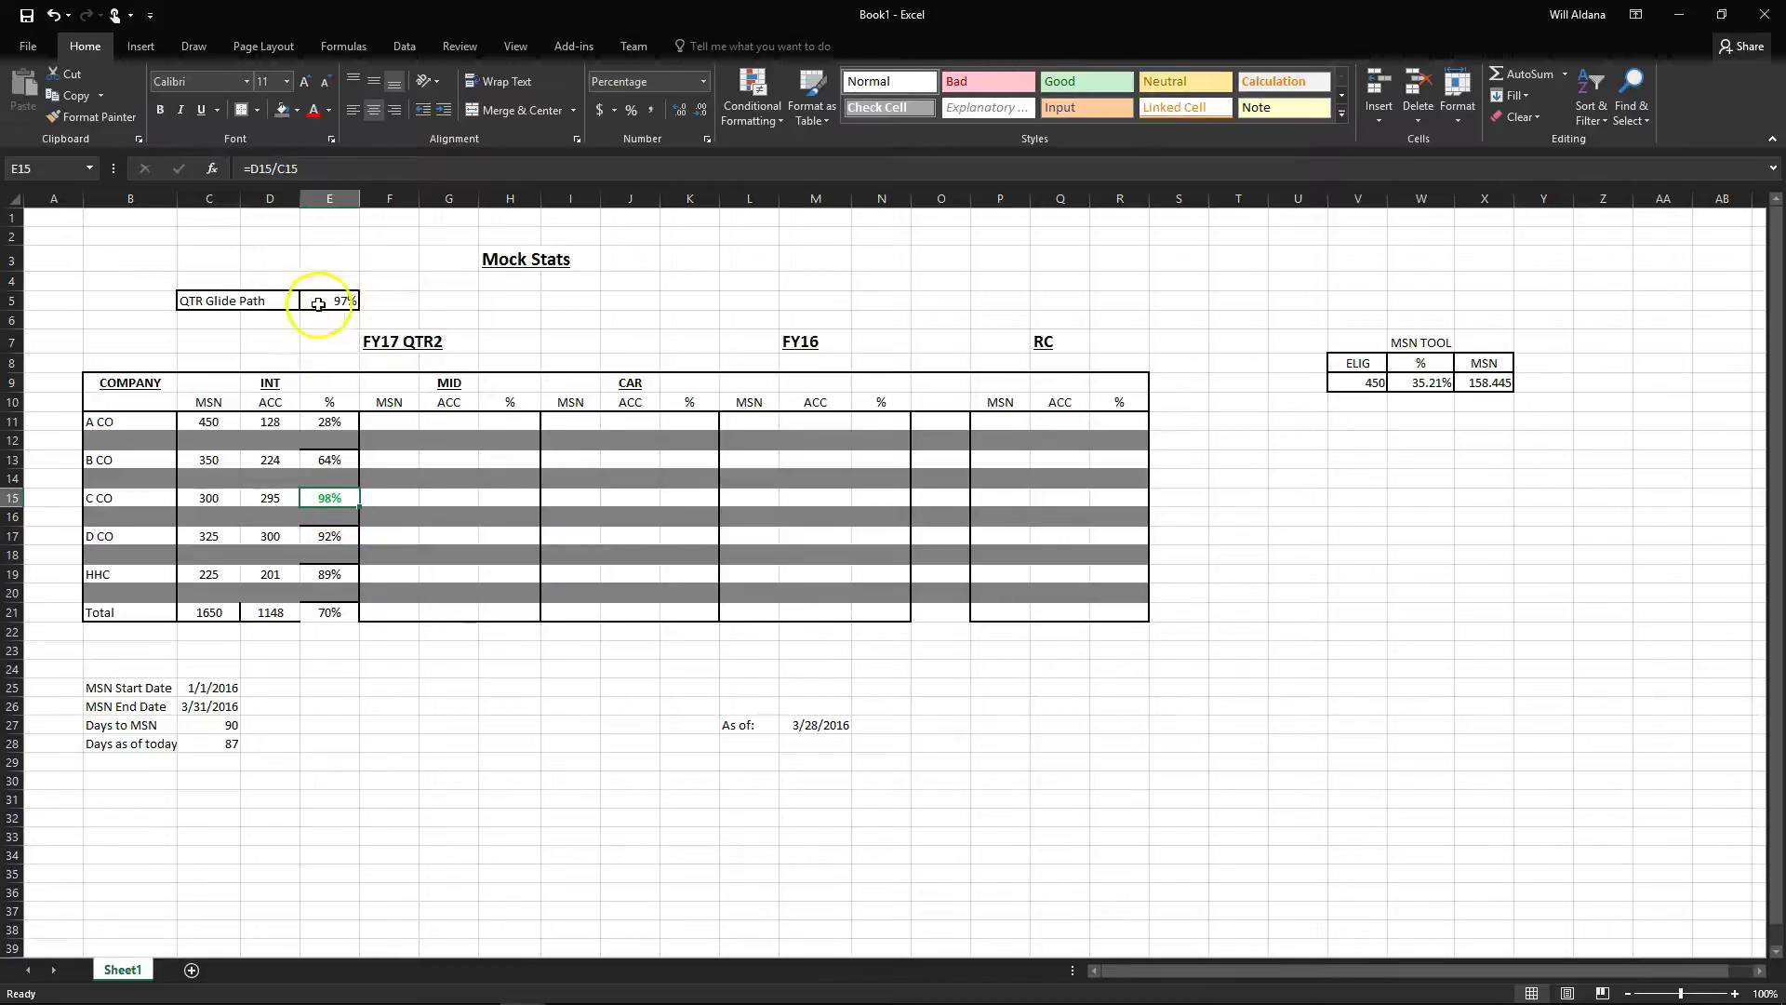
{"action": "left_click", "coordinate": [335, 421], "text": "ctrl"}
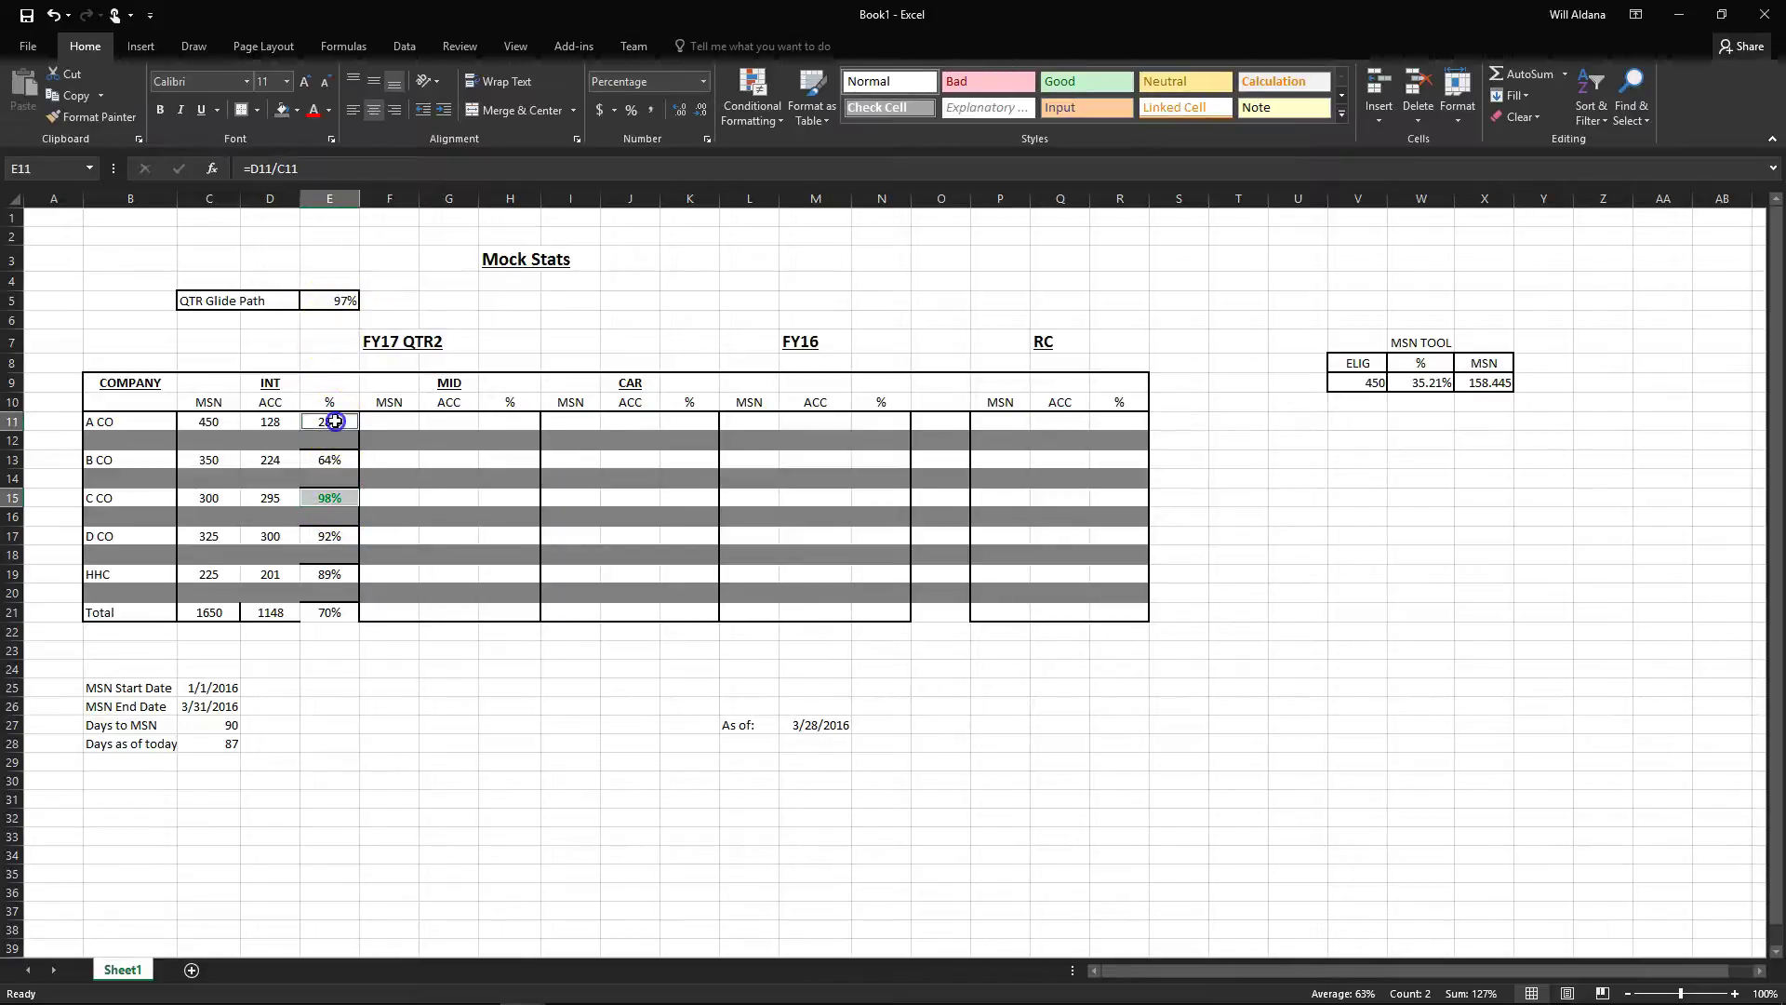
{"action": "left_click", "coordinate": [335, 456], "text": "ctrl"}
{"action": "left_click", "coordinate": [333, 537], "text": "ctrl"}
{"action": "left_click", "coordinate": [339, 576], "text": "ctrl"}
{"action": "left_click", "coordinate": [335, 610], "text": "ctrl"}
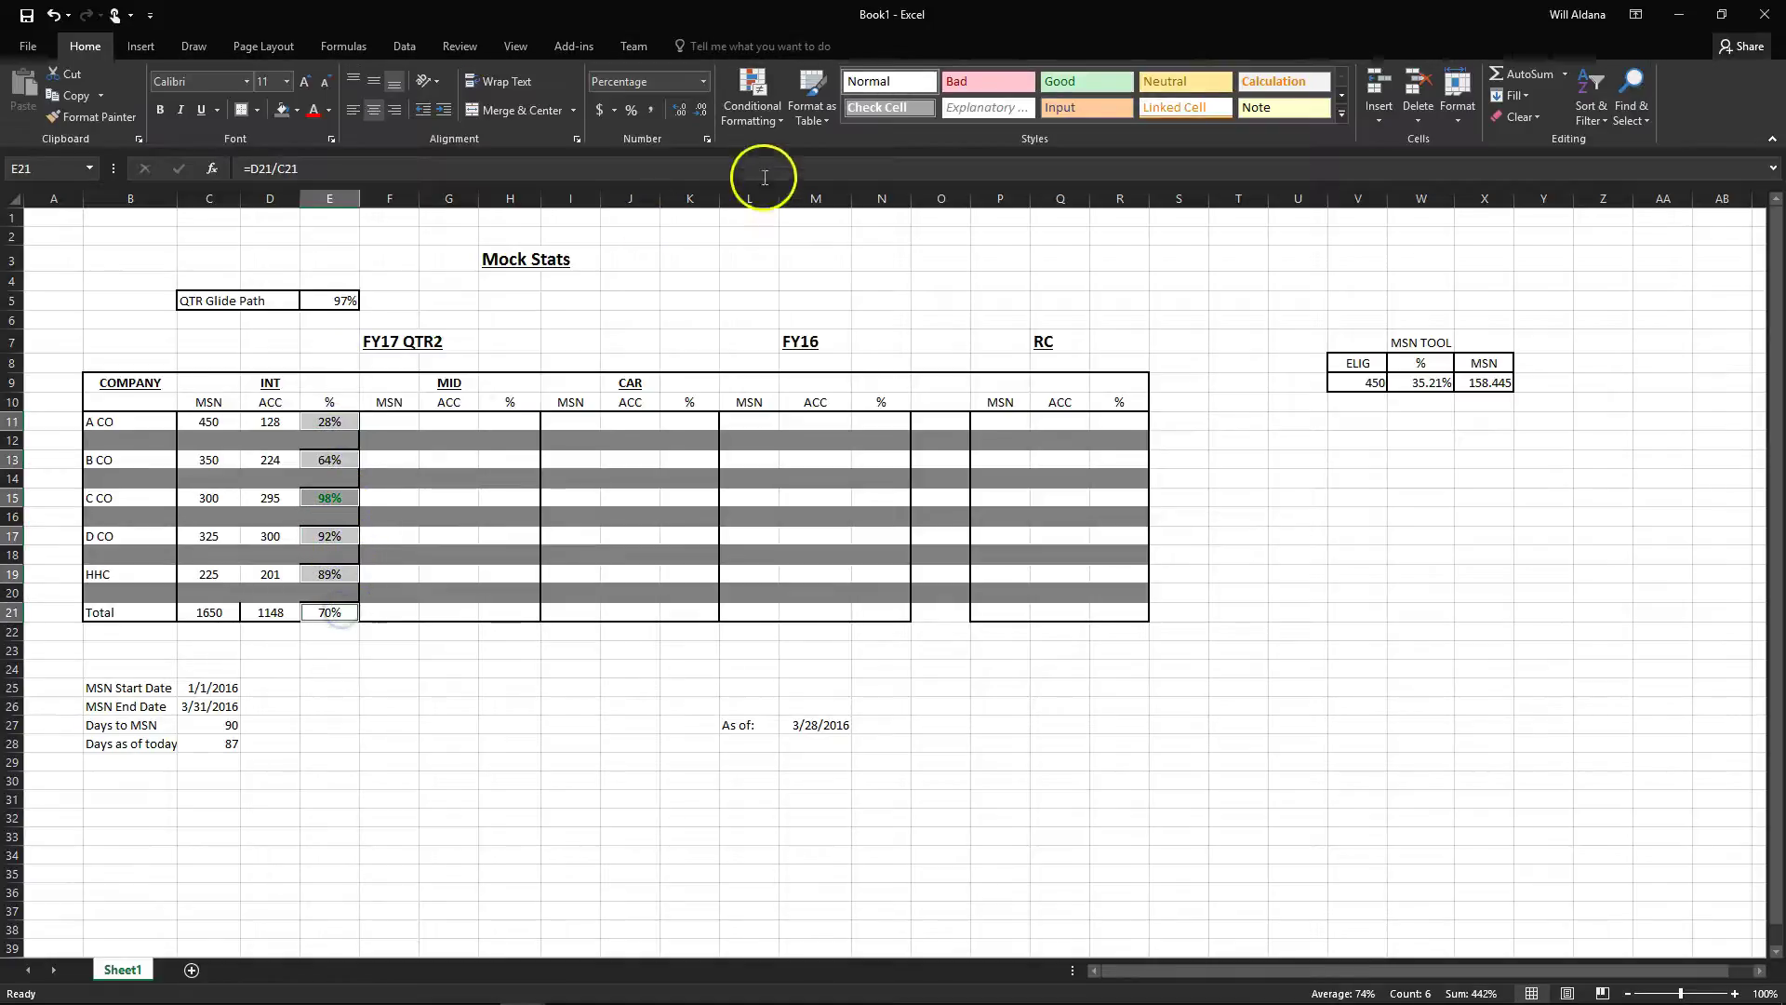
{"action": "left_click", "coordinate": [768, 119]}
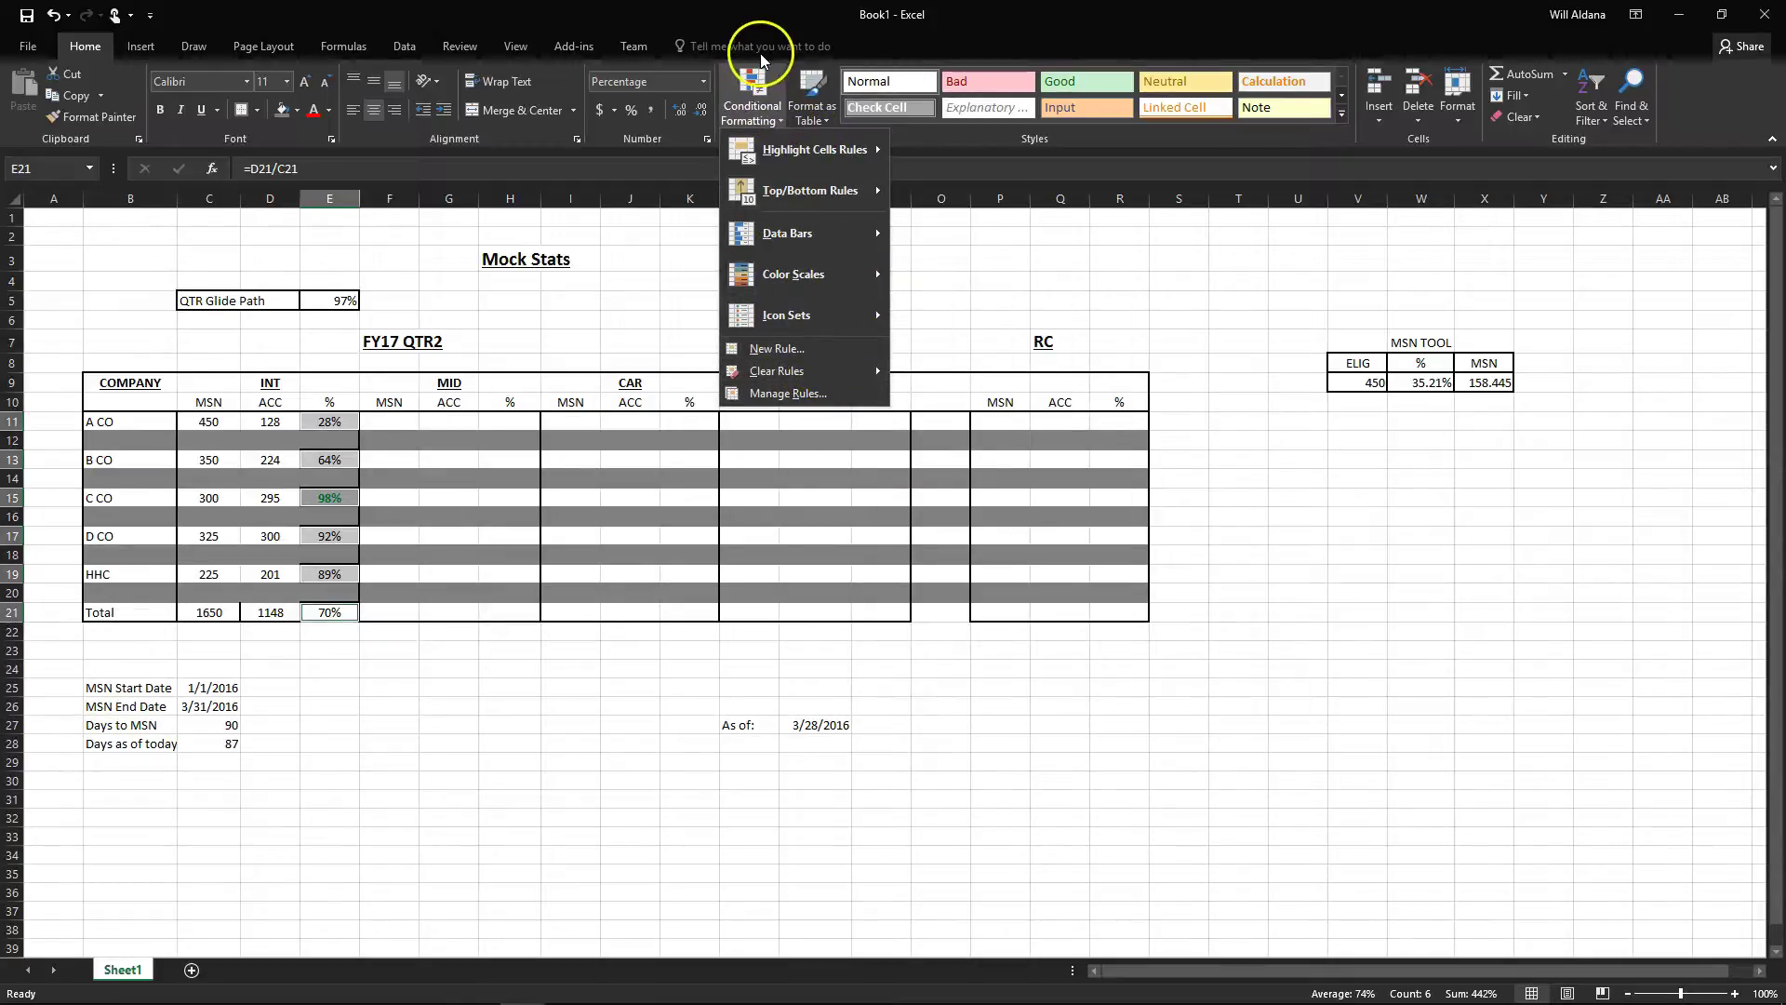
{"action": "left_click", "coordinate": [767, 115]}
{"action": "left_click", "coordinate": [773, 123]}
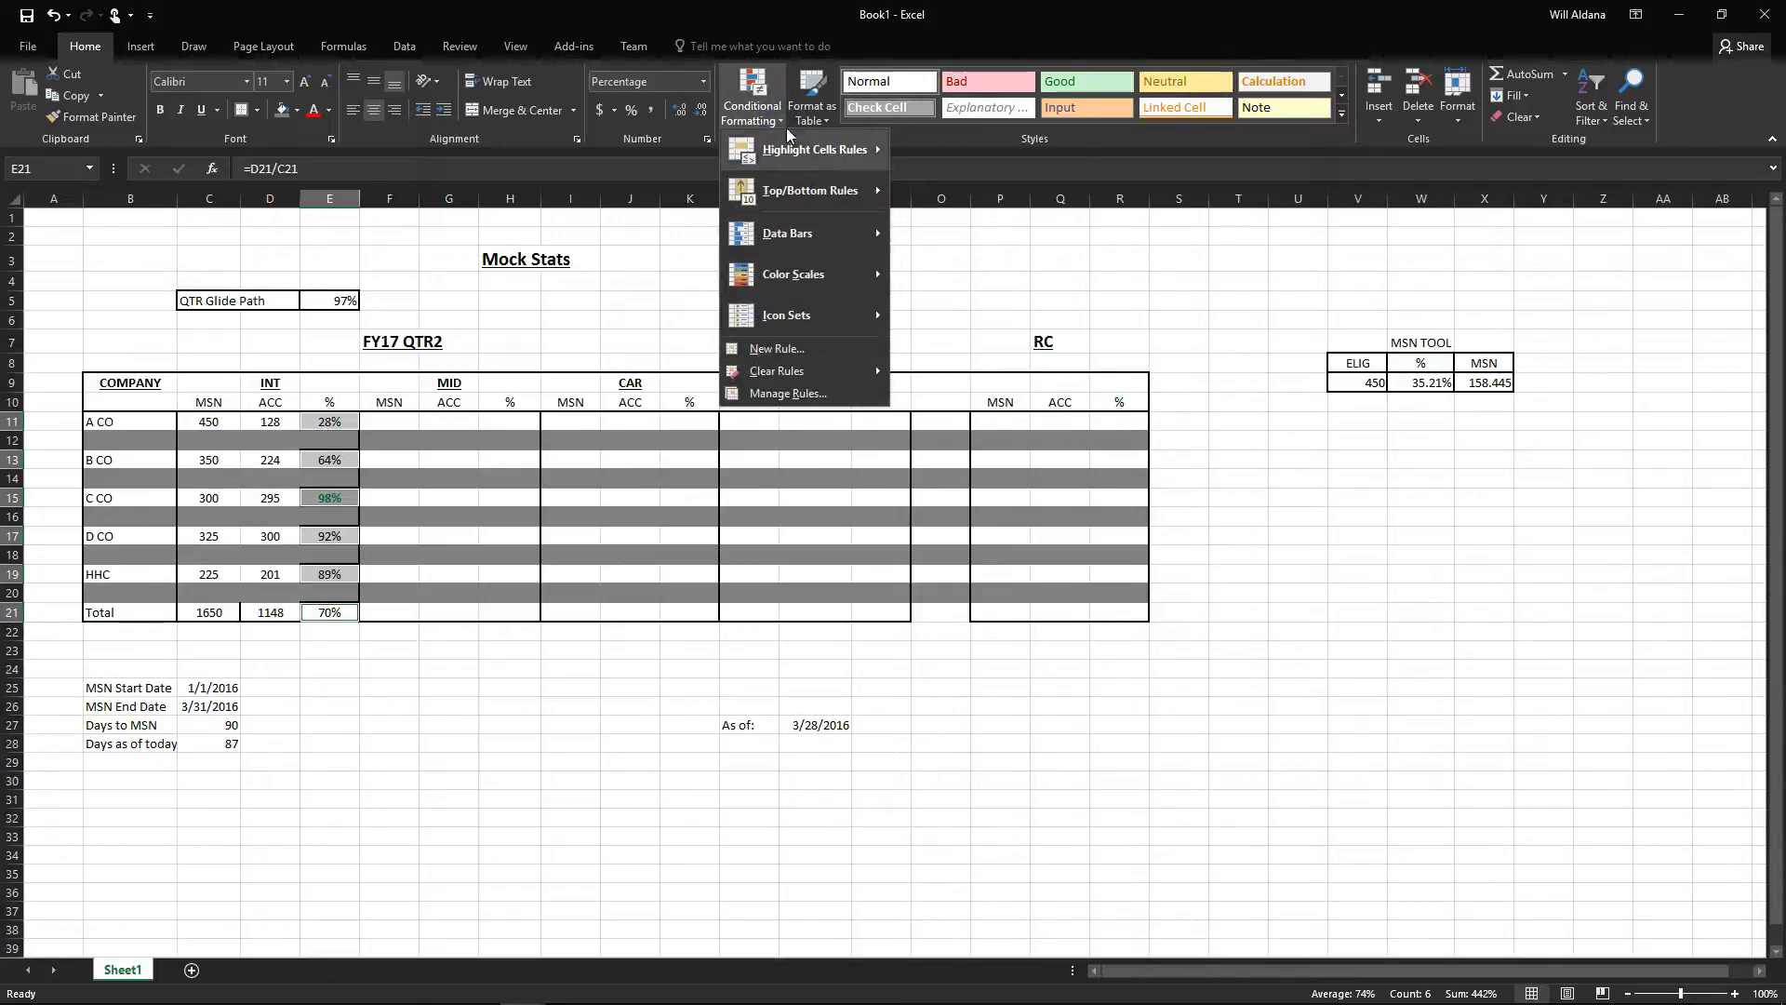
{"action": "mouse_move", "coordinate": [809, 150]}
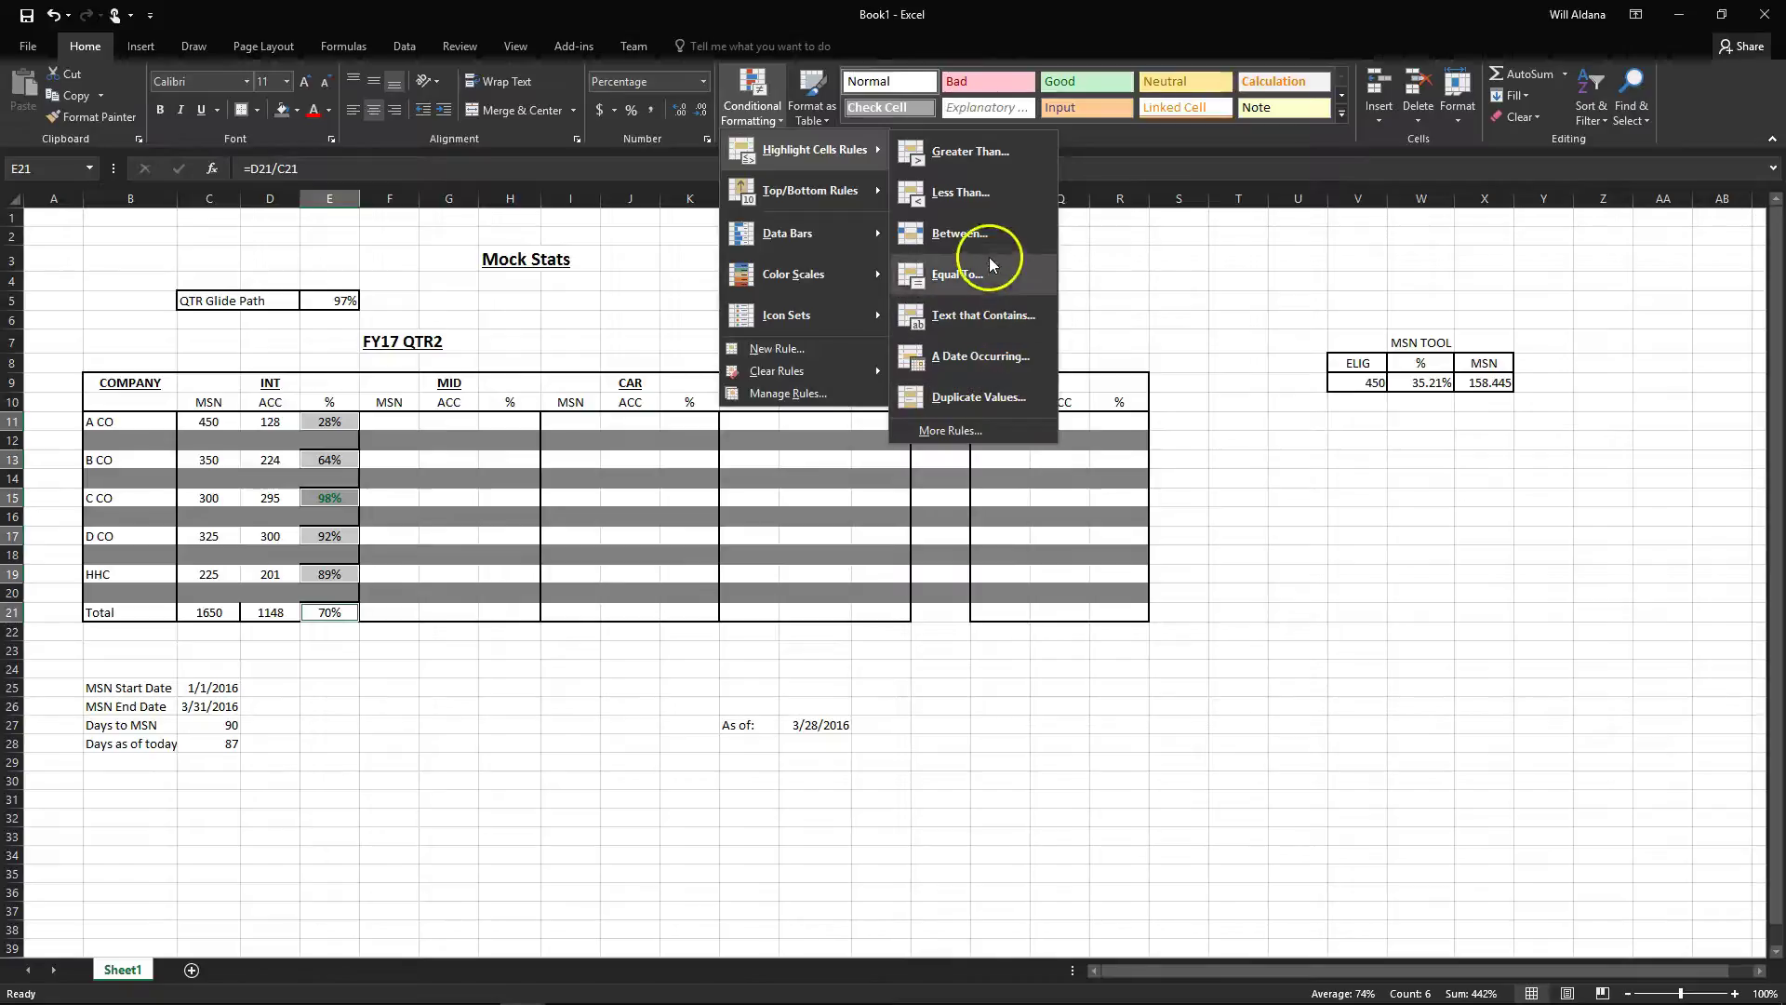
{"action": "left_click", "coordinate": [970, 191]}
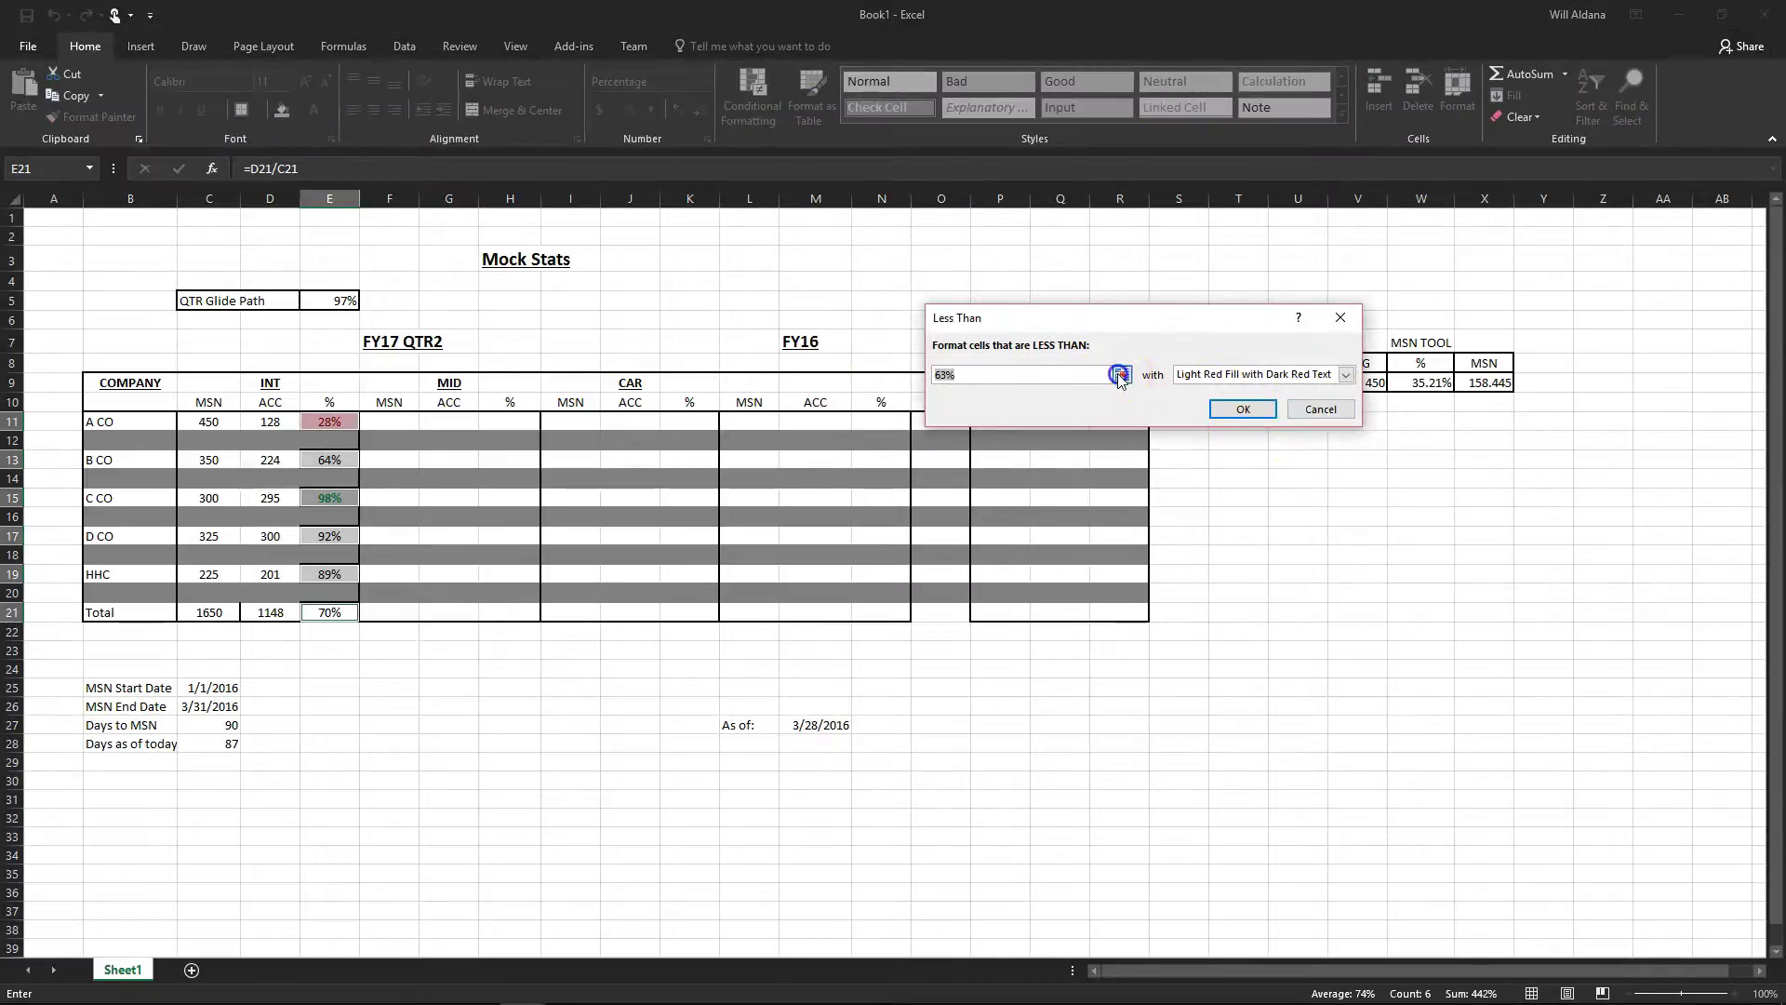
Set the Less Than rule to compare against =$E$5 with the Red Text format and apply it
{"action": "left_click", "coordinate": [1120, 375]}
{"action": "left_click", "coordinate": [340, 300]}
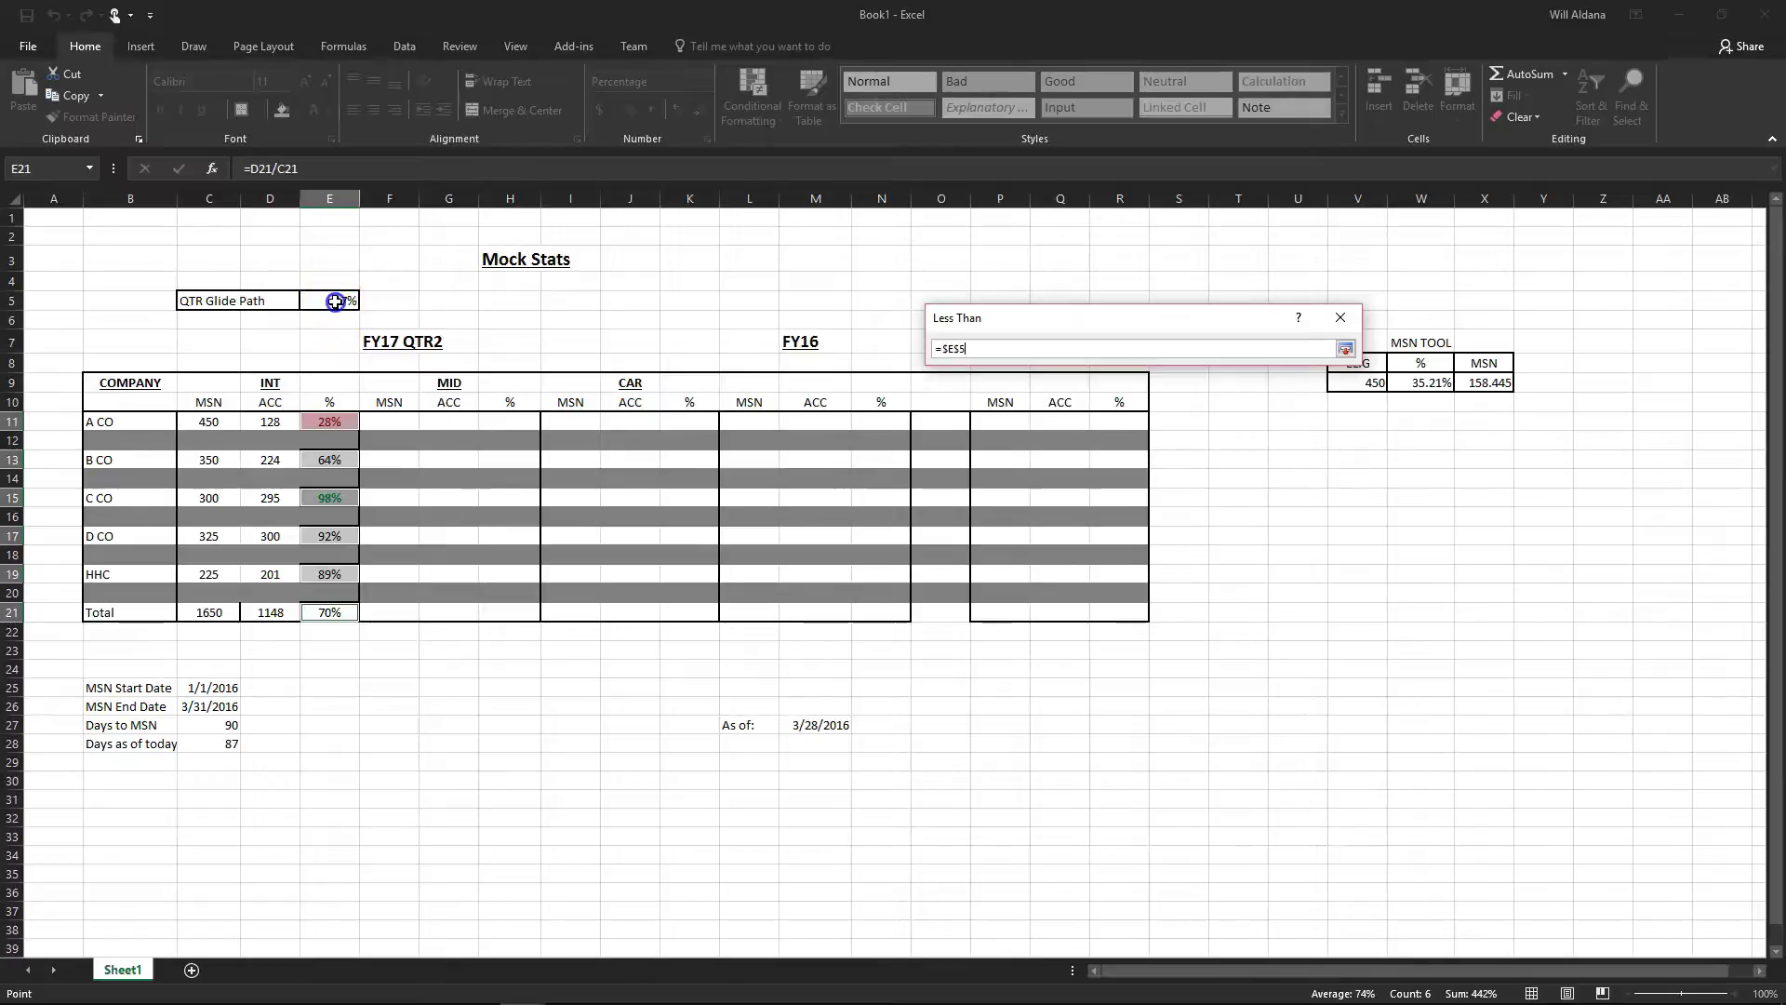
{"action": "left_click", "coordinate": [1345, 349]}
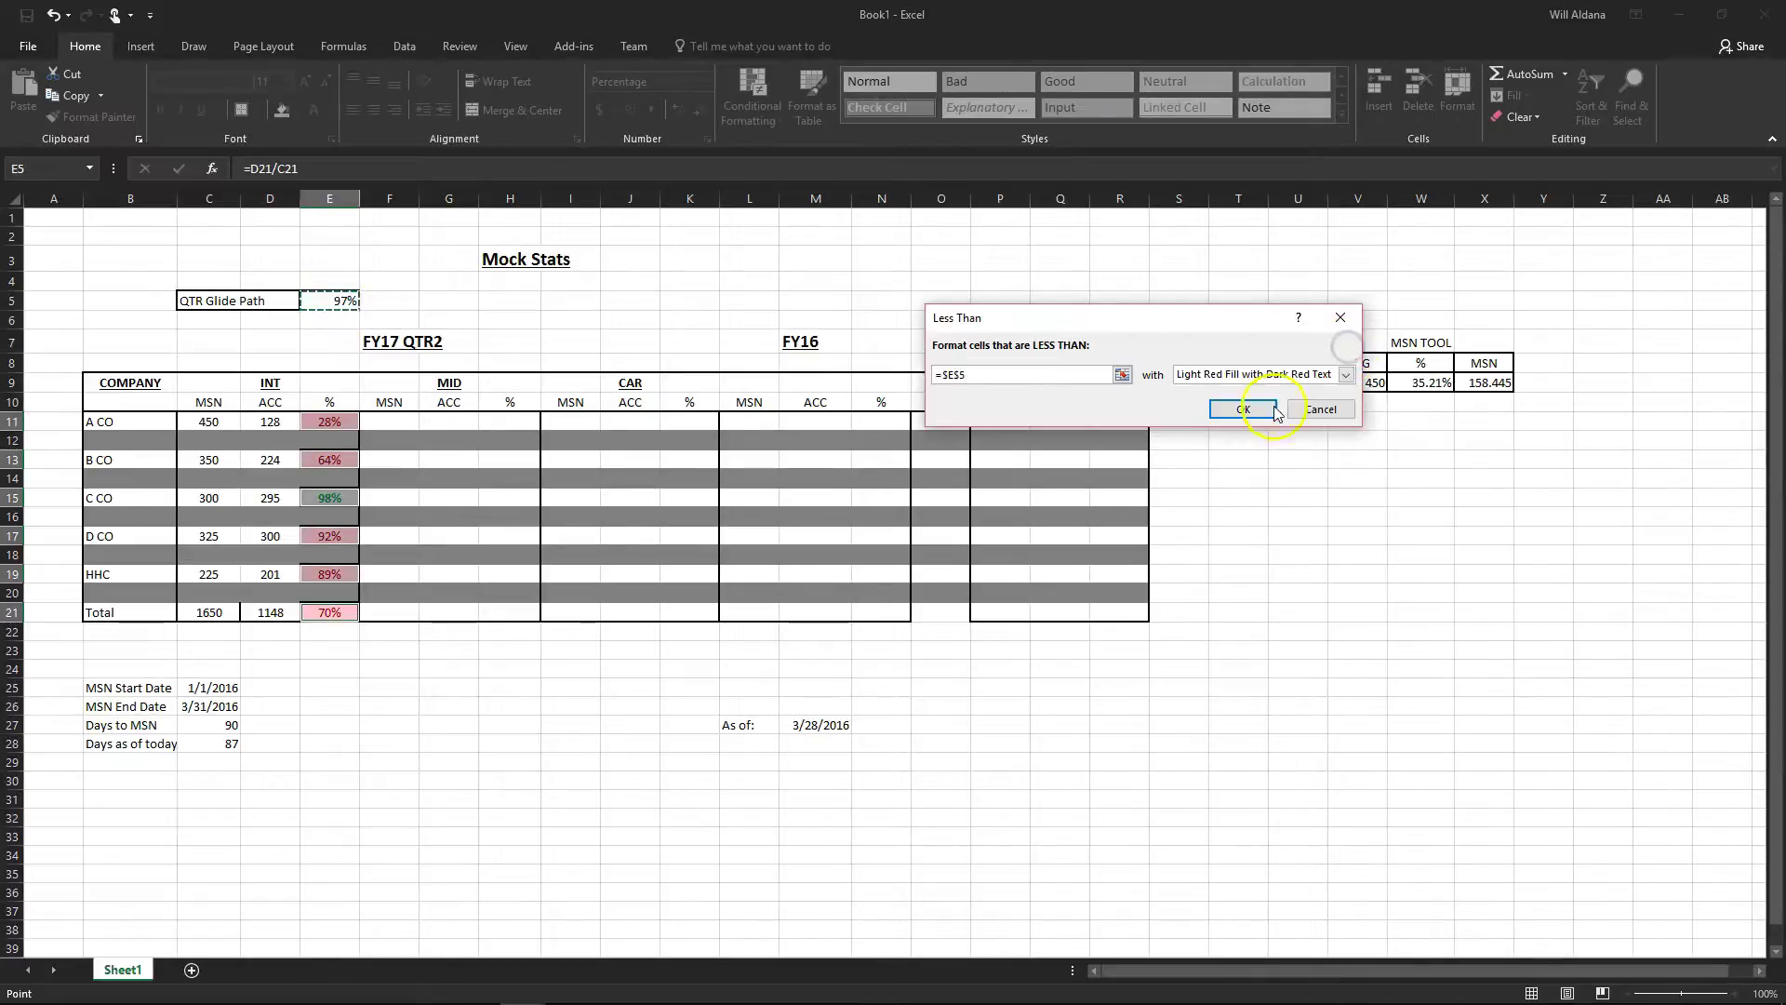
{"action": "left_click", "coordinate": [1345, 374]}
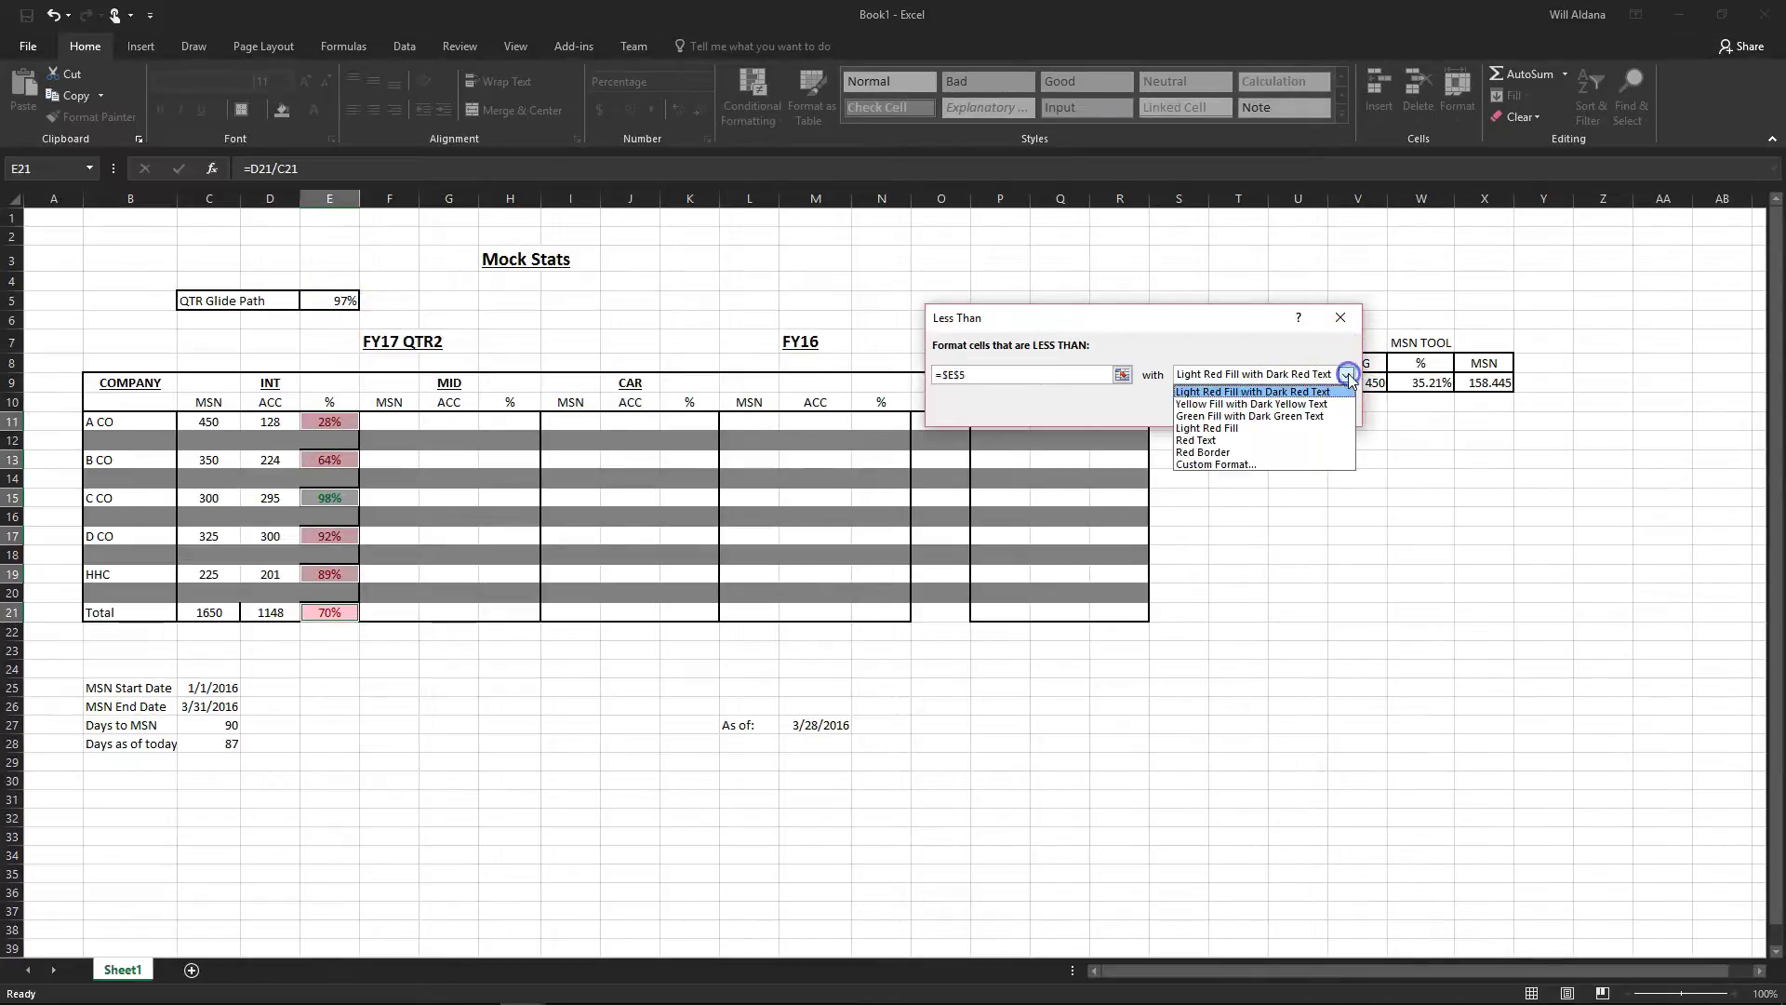
{"action": "left_click", "coordinate": [1240, 441]}
{"action": "left_click", "coordinate": [1241, 406]}
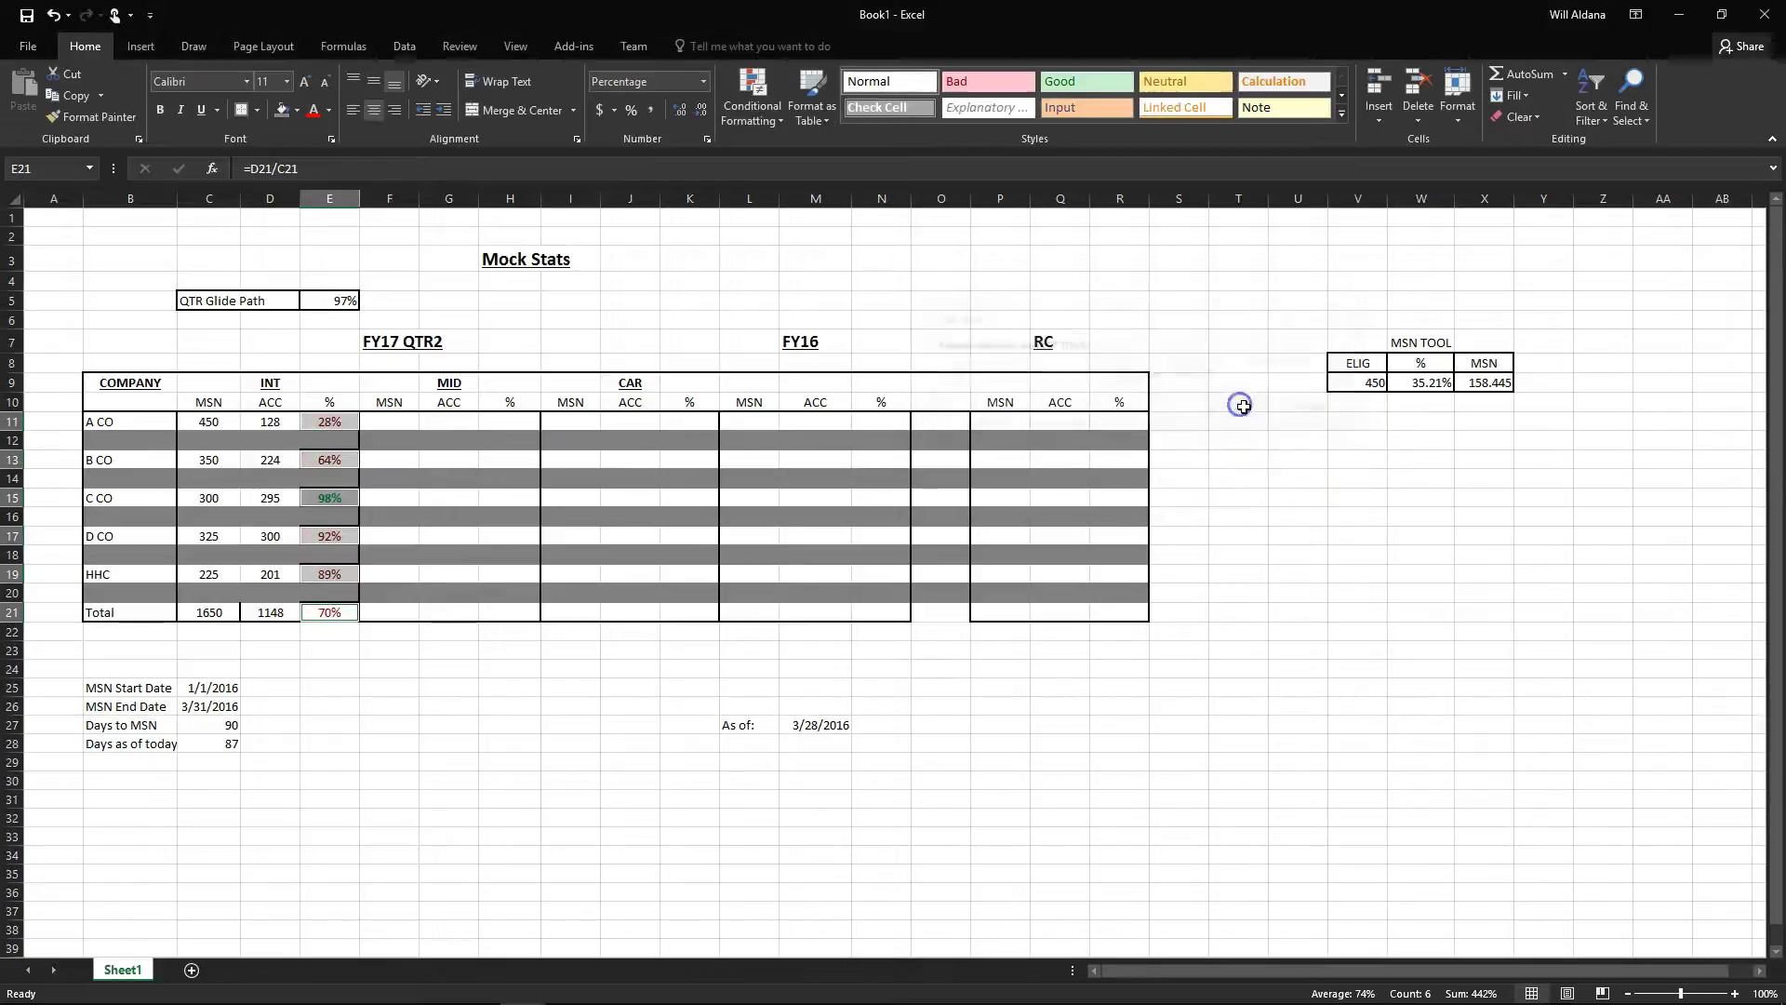
{"action": "left_click", "coordinate": [317, 589]}
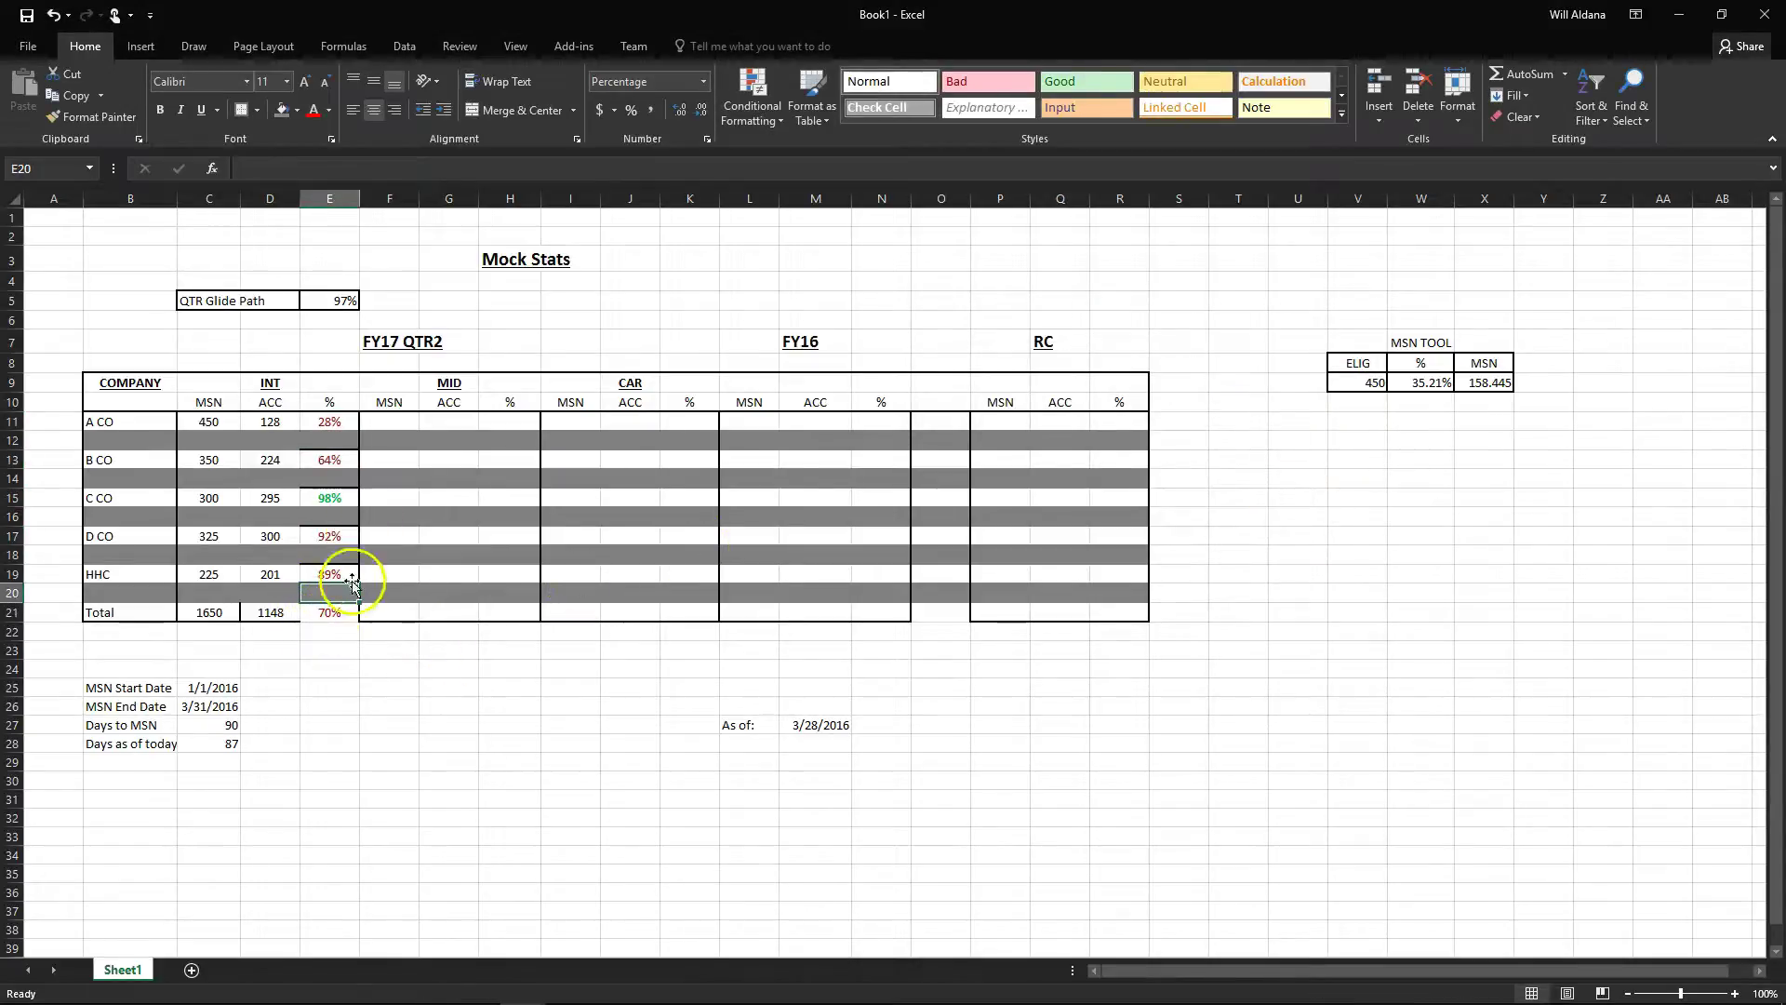
{"action": "left_click", "coordinate": [335, 301]}
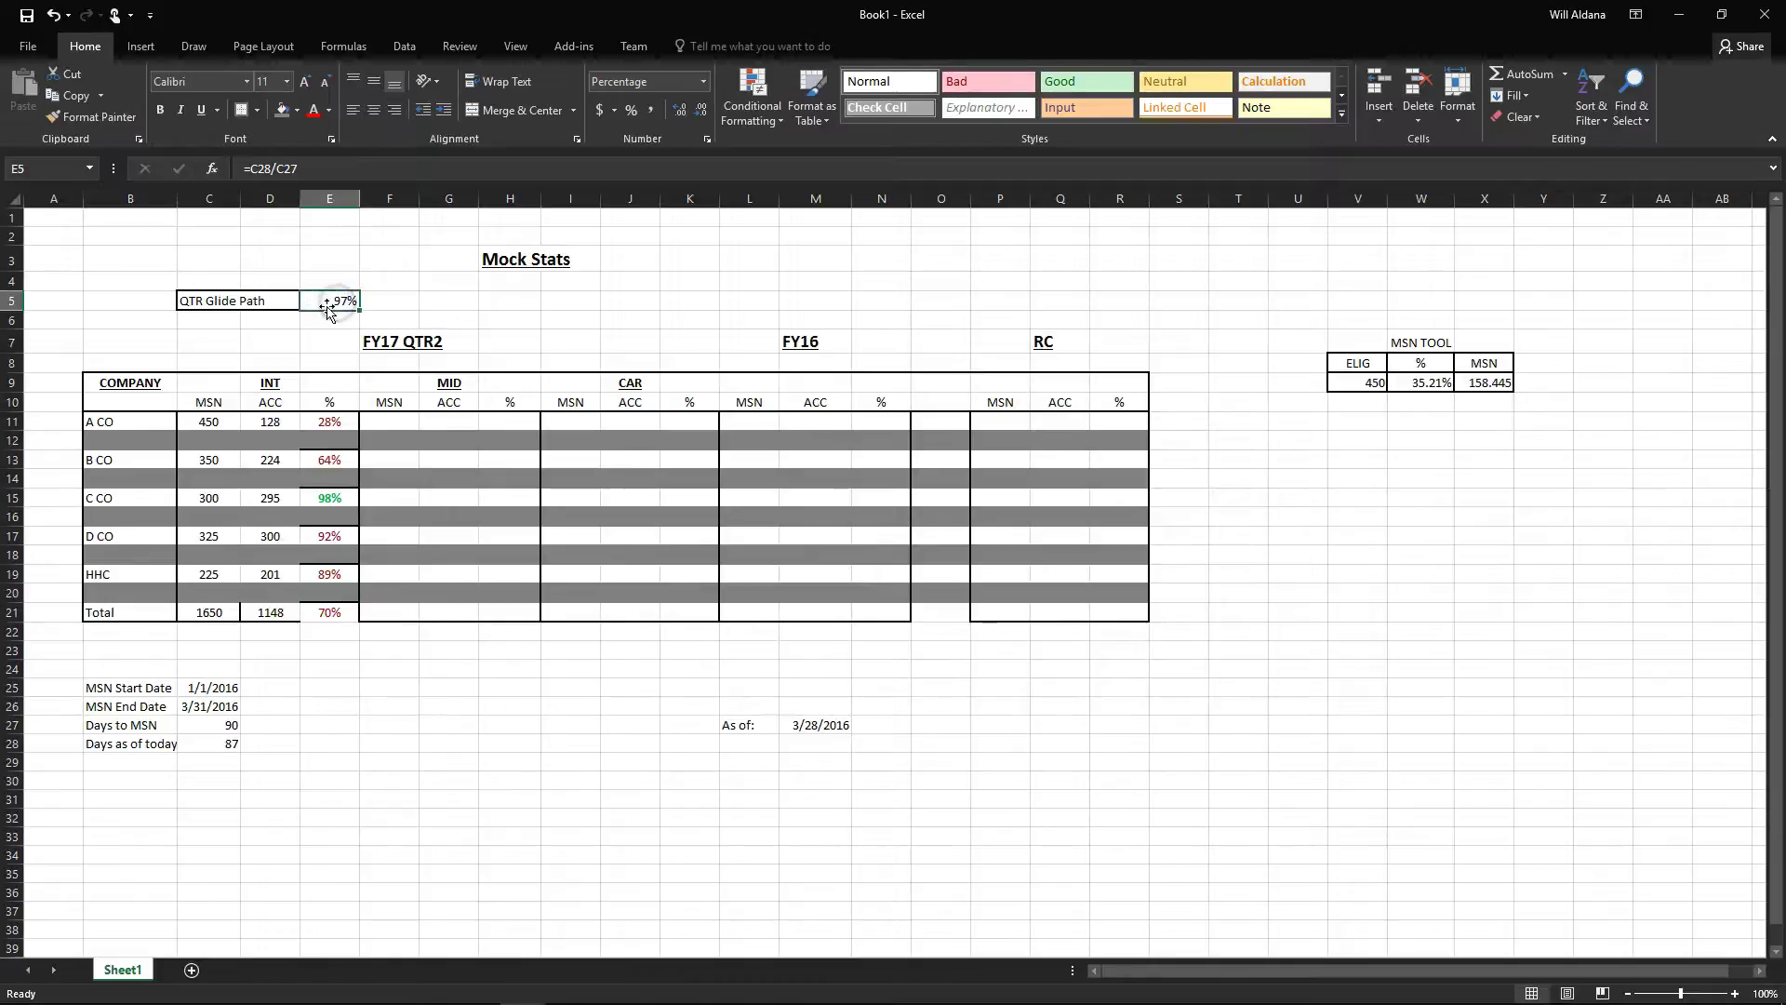
{"action": "left_click_drag", "start_coordinate": [344, 610], "coordinate": [330, 400]}
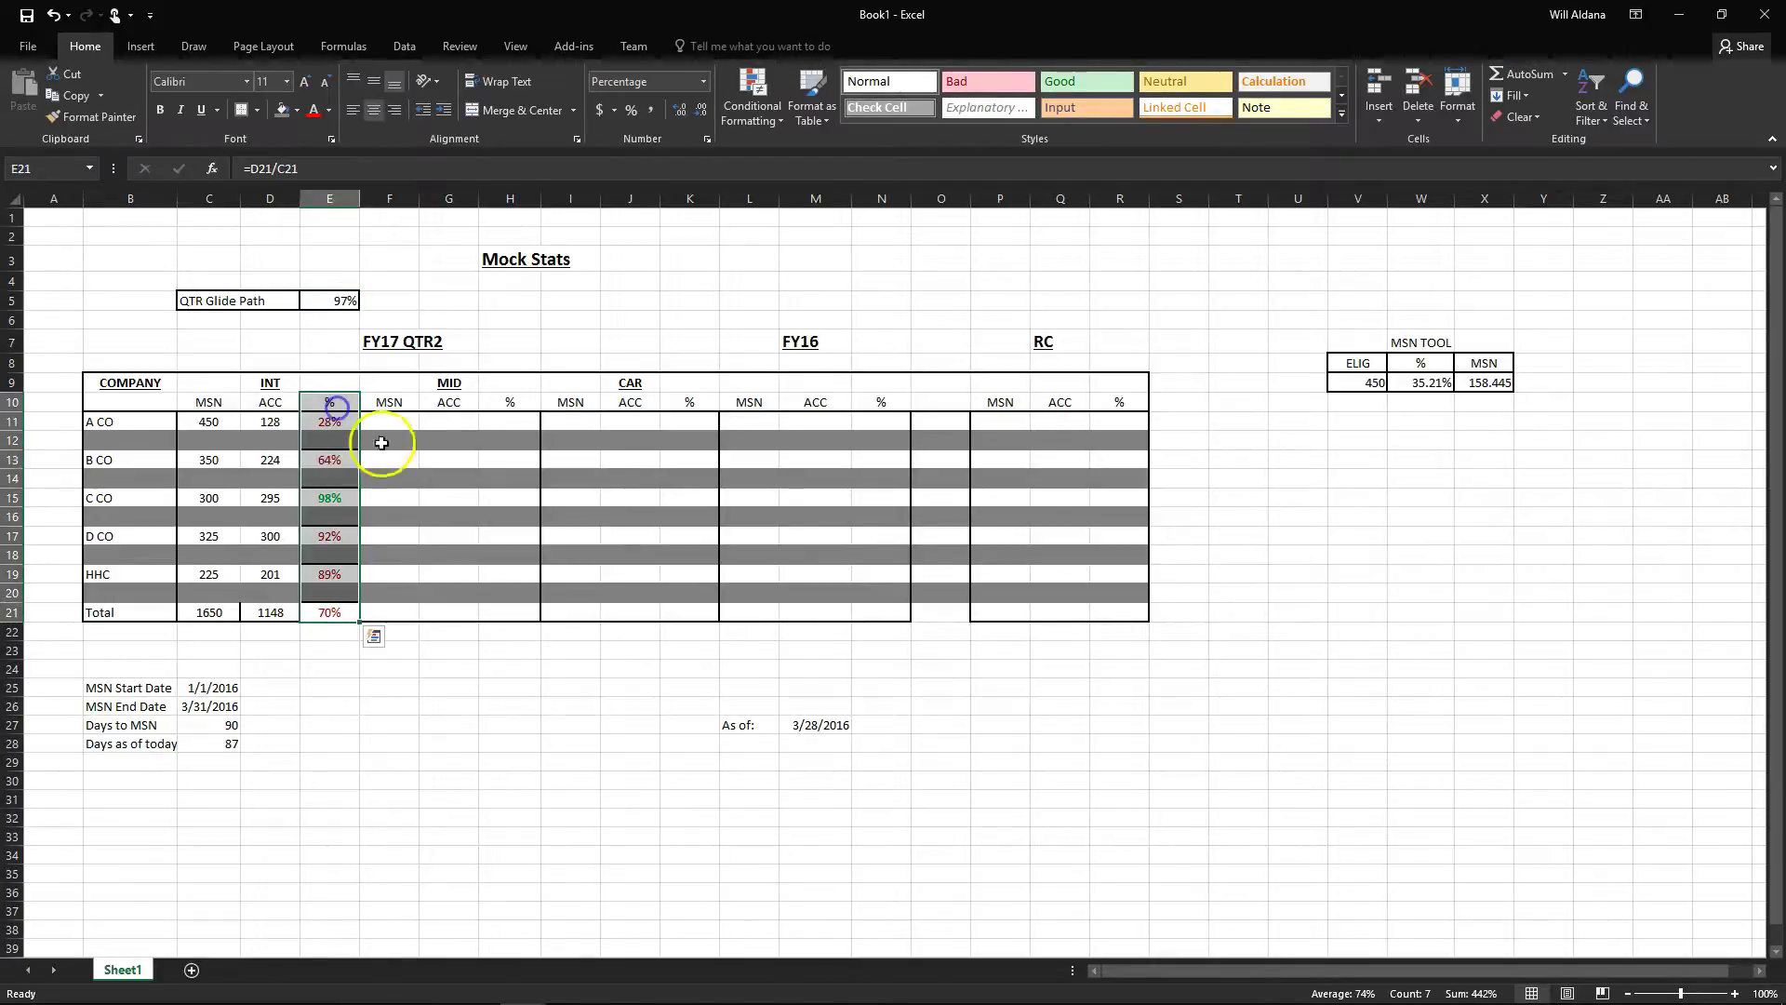
Change the INT ACC values to 449 for A CO in D11 and 225 for HHC in D19 to test the formatting rules
{"action": "left_click", "coordinate": [266, 423]}
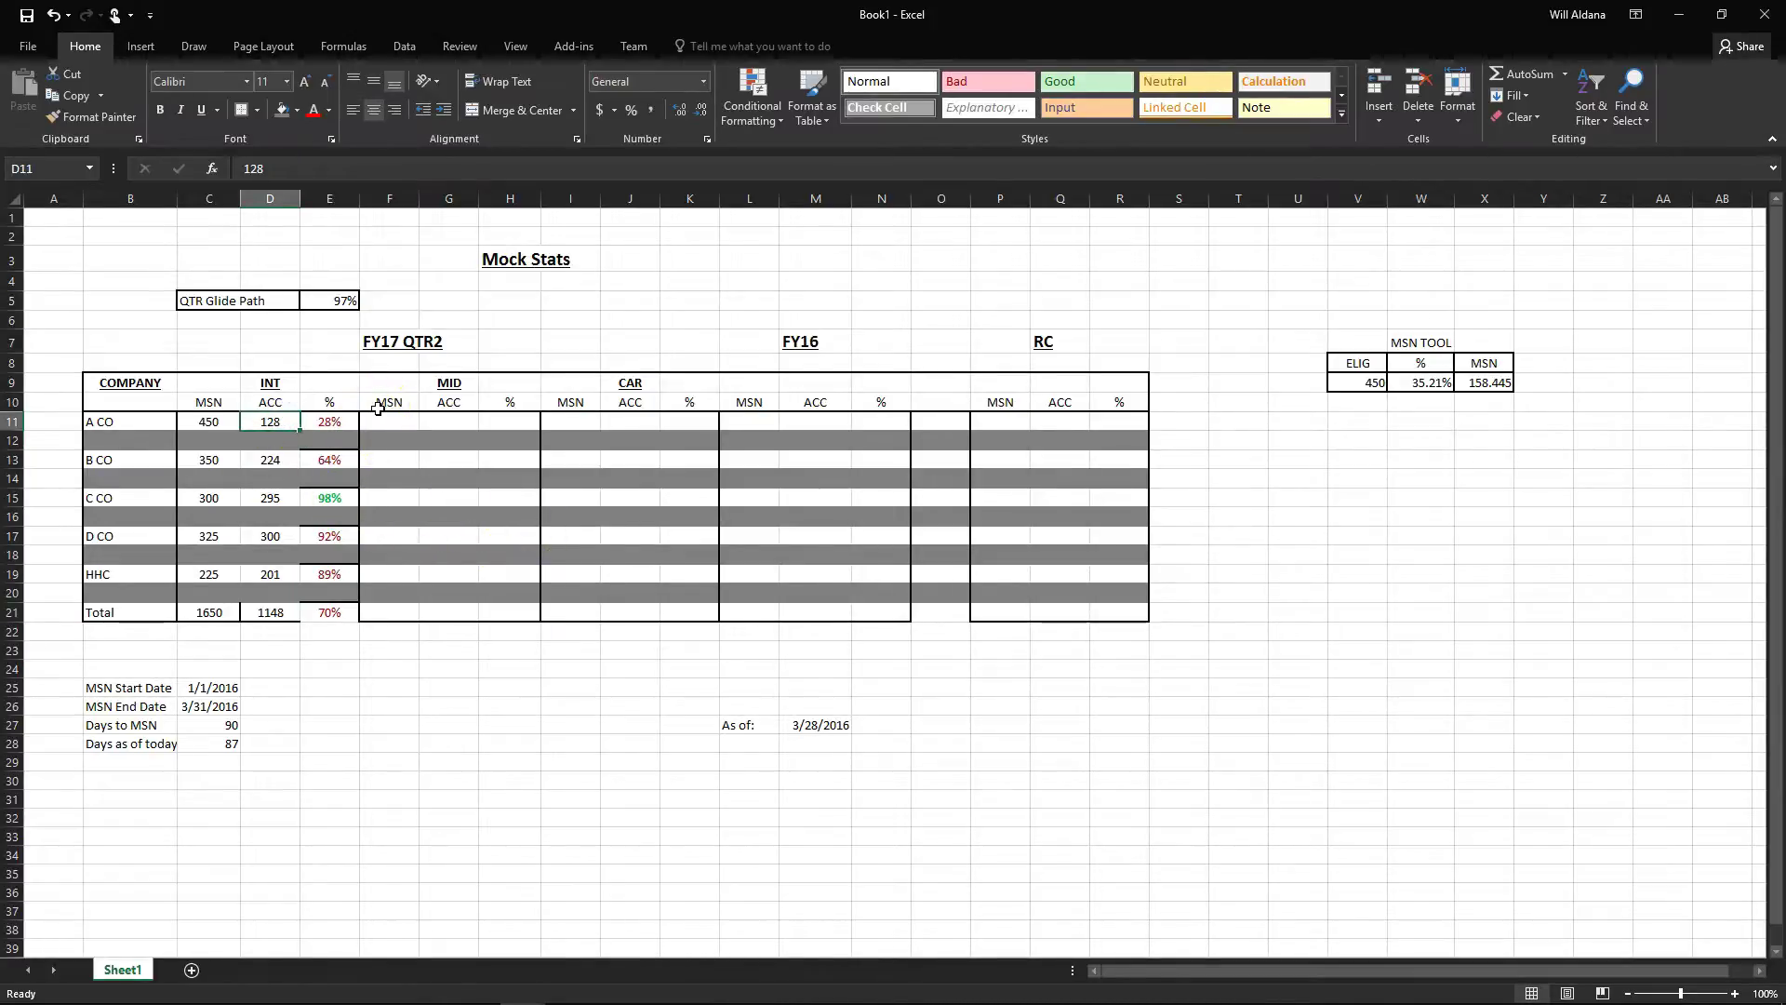
{"action": "type", "text": "449"}
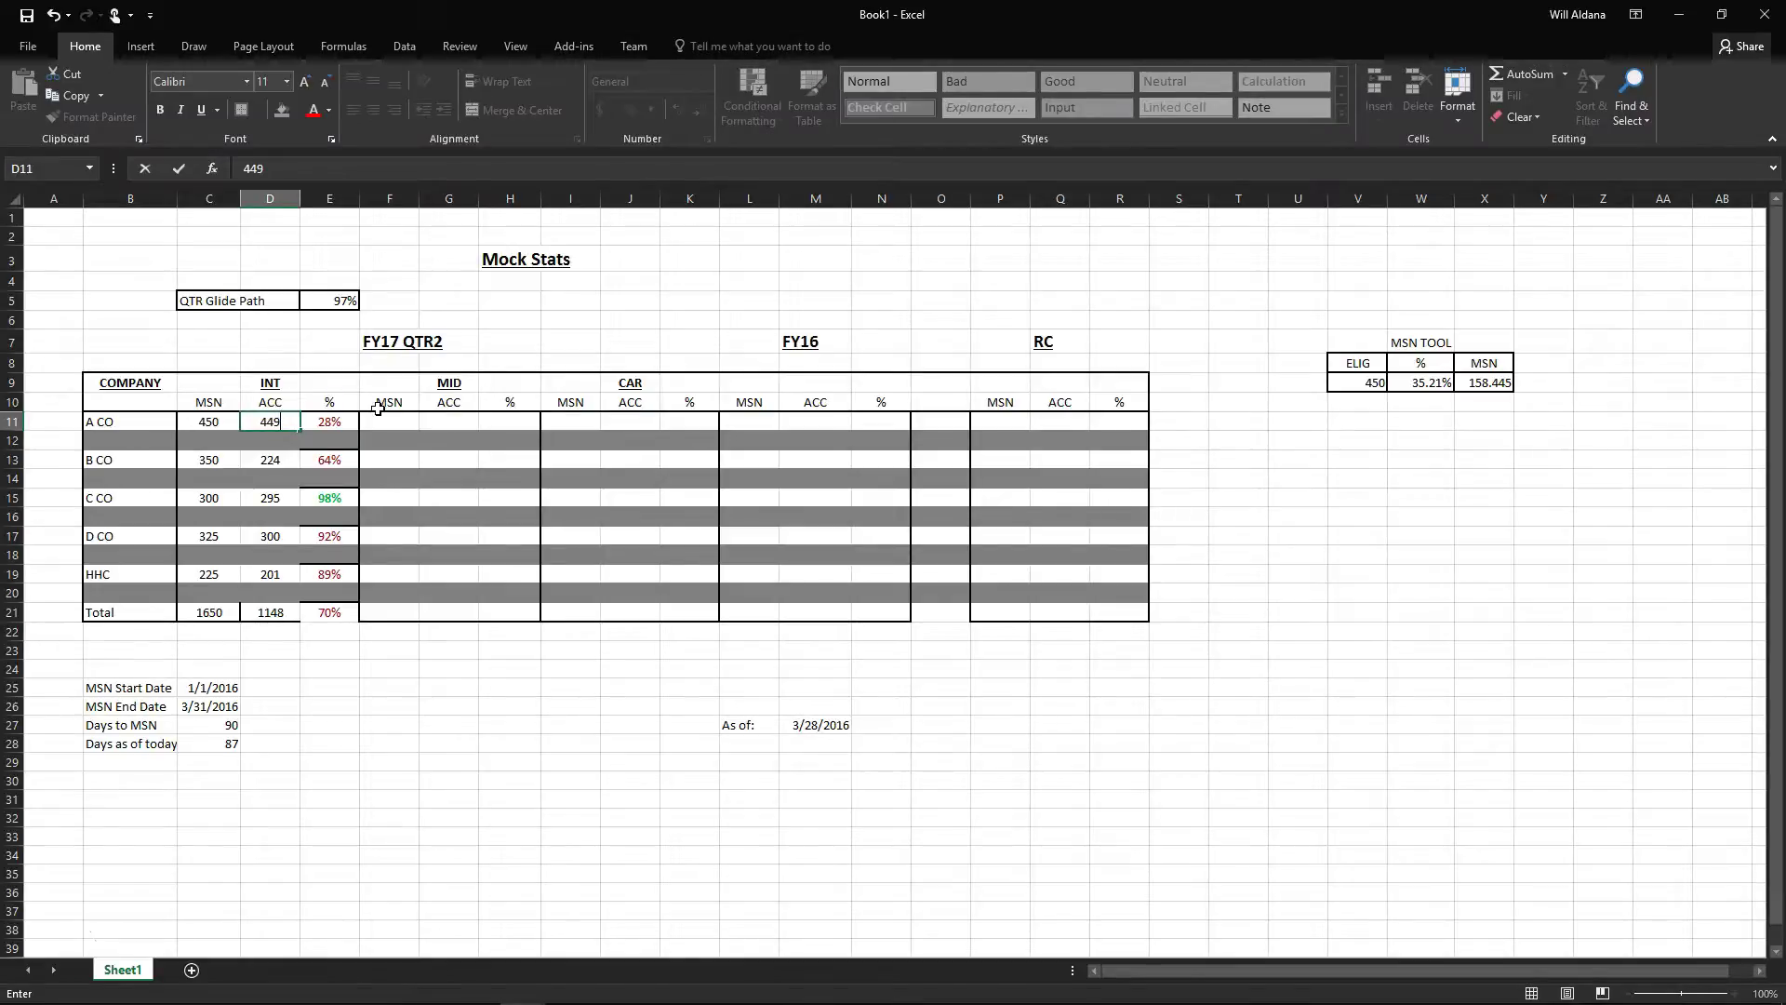
{"action": "key", "text": "Return"}
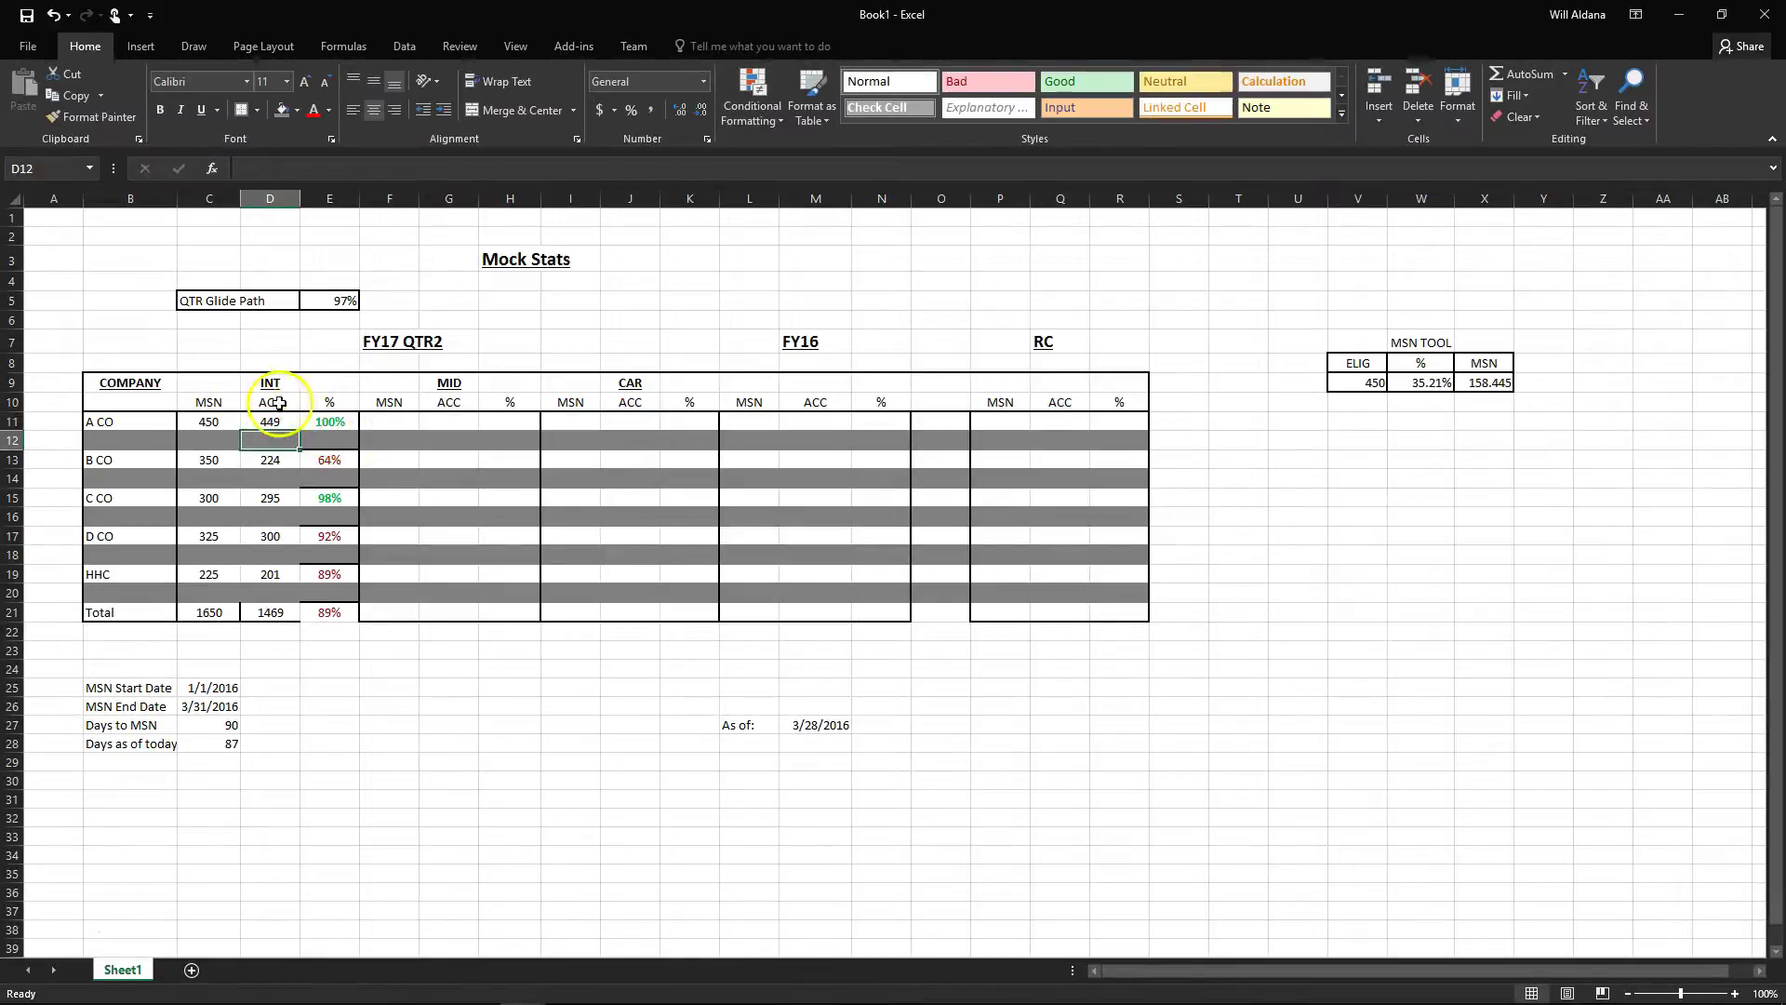
{"action": "left_click", "coordinate": [334, 421]}
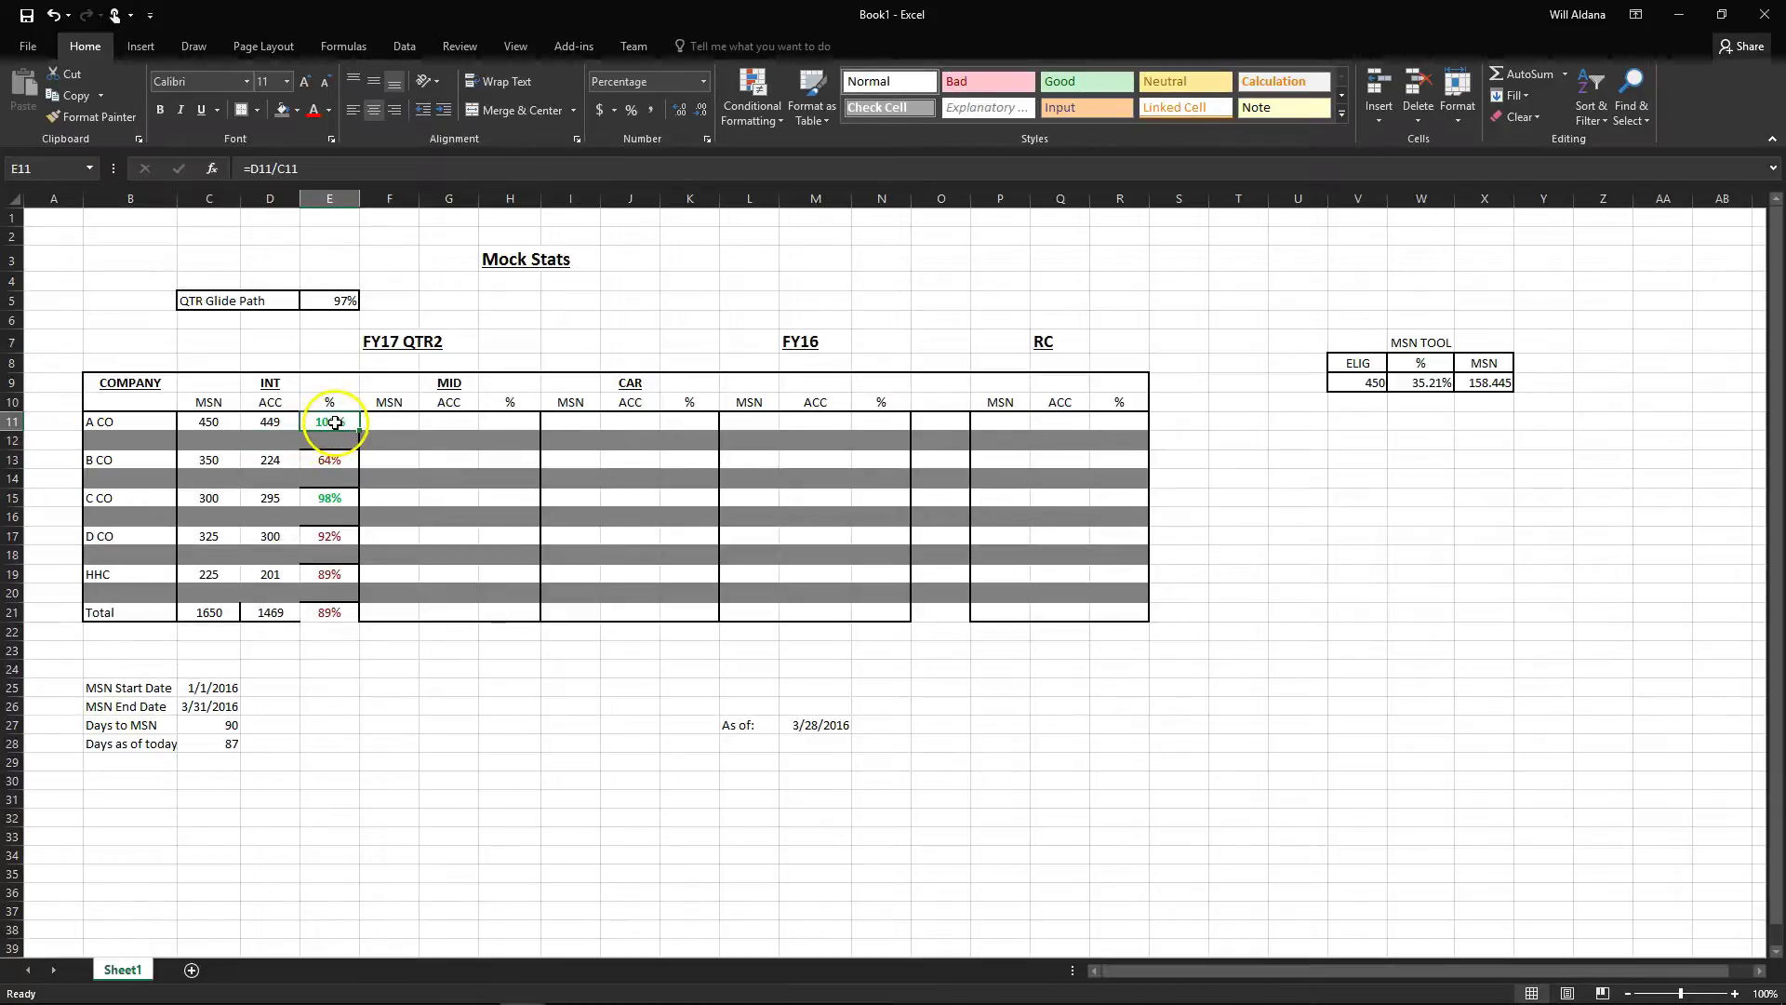
{"action": "left_click", "coordinate": [279, 423]}
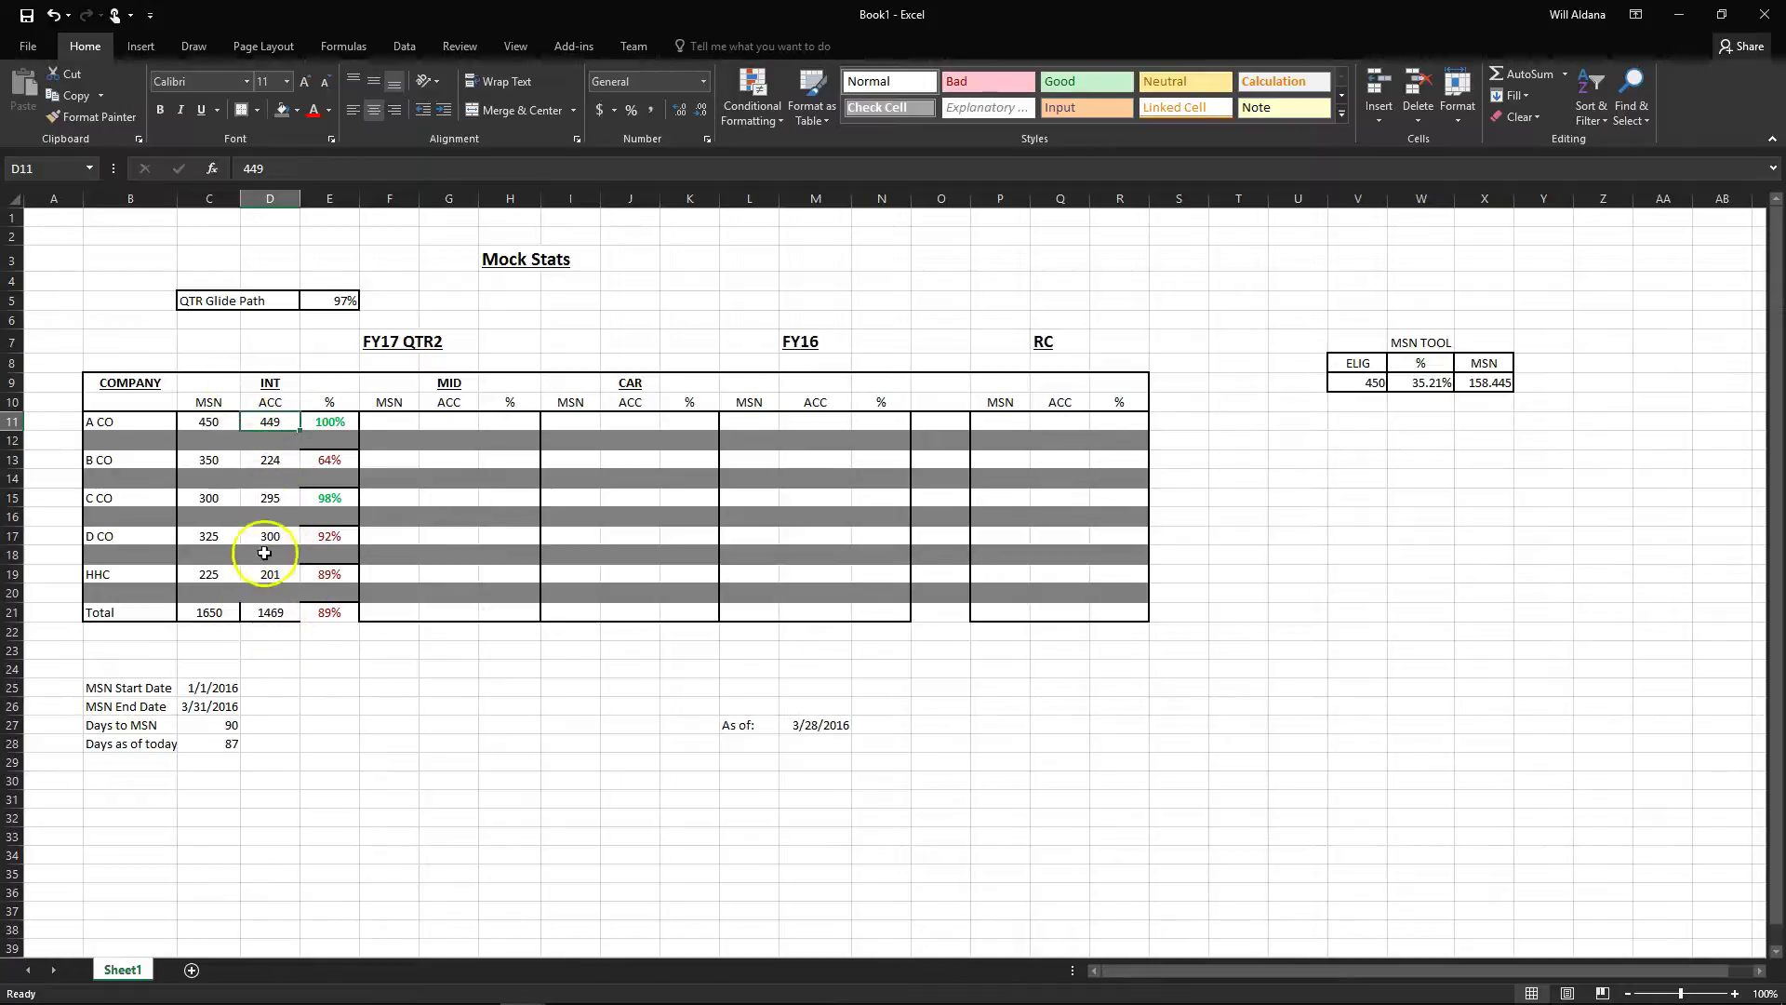
{"action": "left_click", "coordinate": [281, 577]}
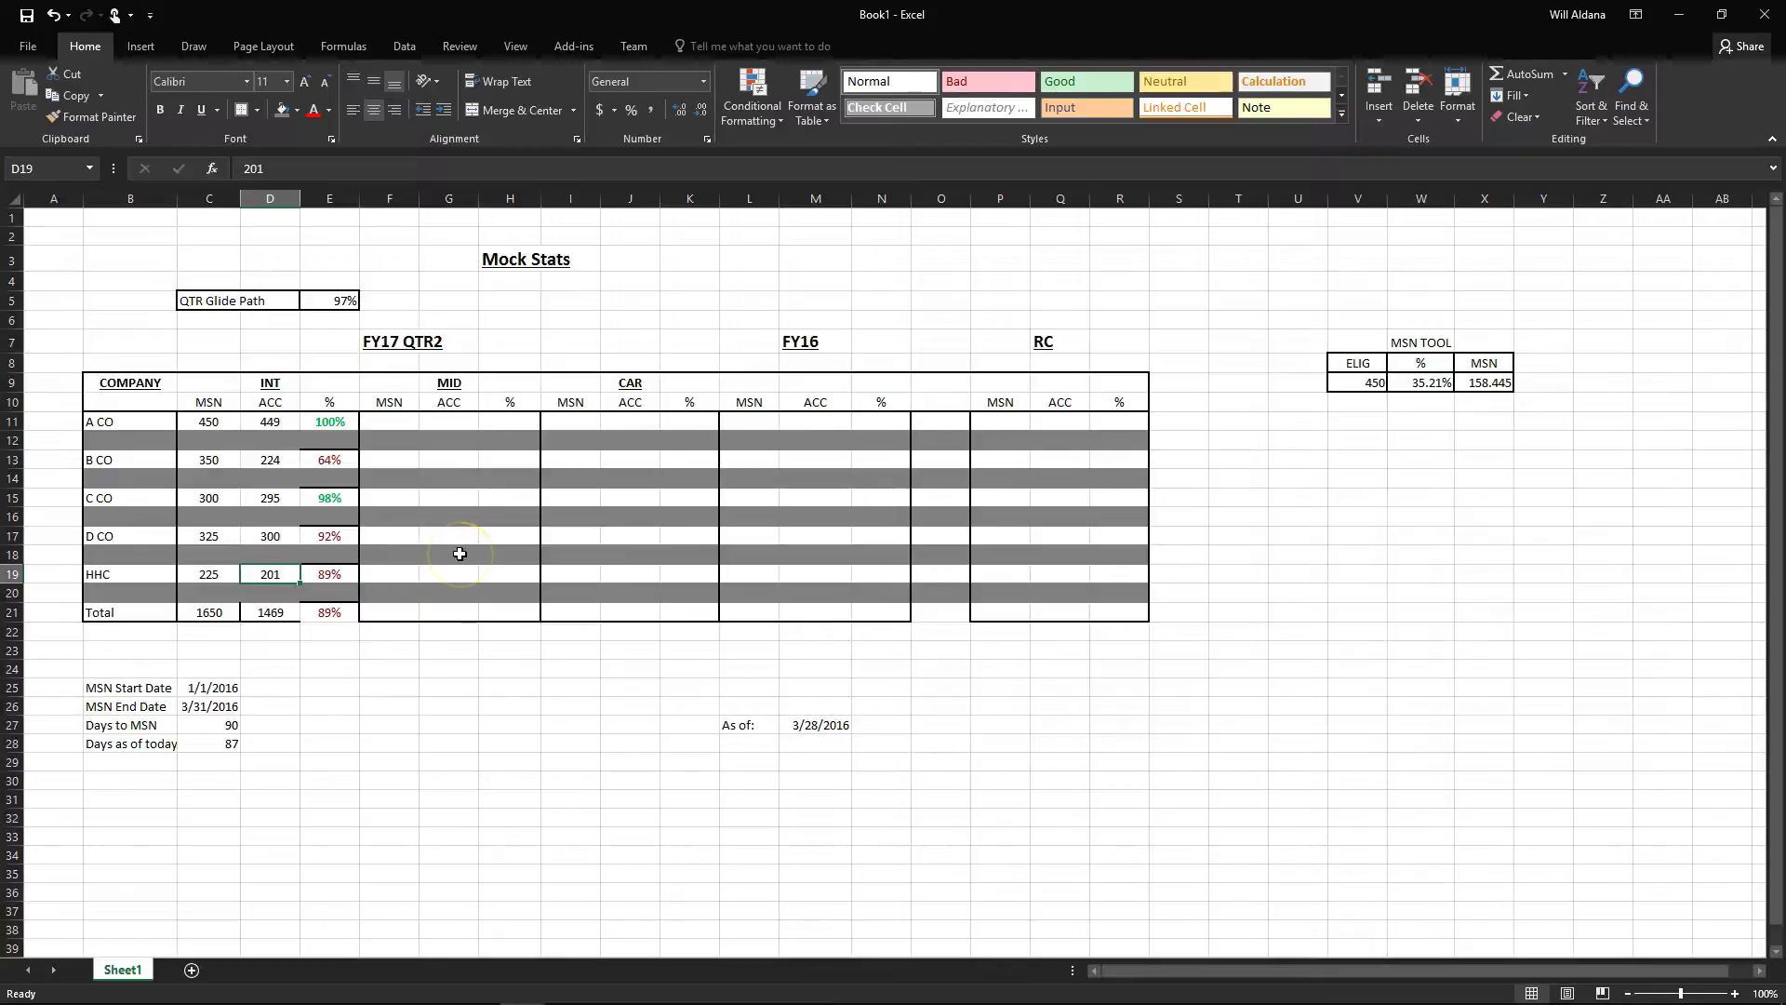
{"action": "type", "text": "225"}
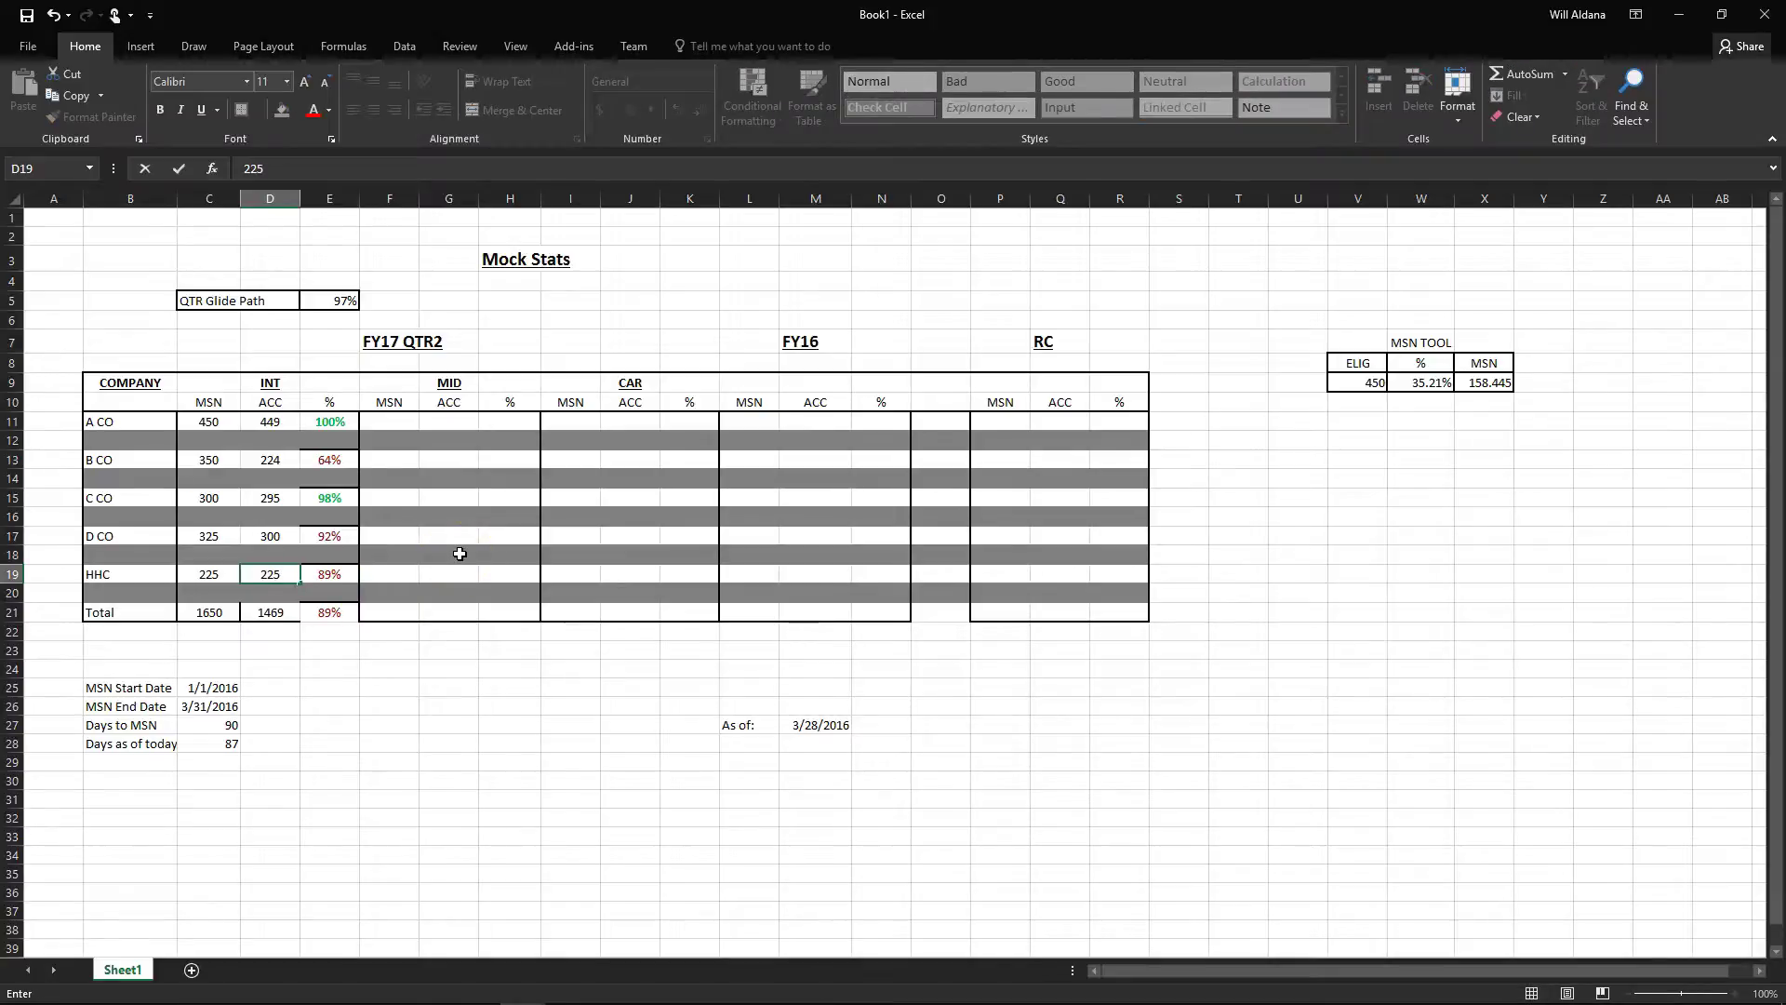
{"action": "key", "text": "Return"}
Review the INT ACC total in D21, the INT percentages and the MSN TOOL block in V7:X9
{"action": "left_click", "coordinate": [279, 619]}
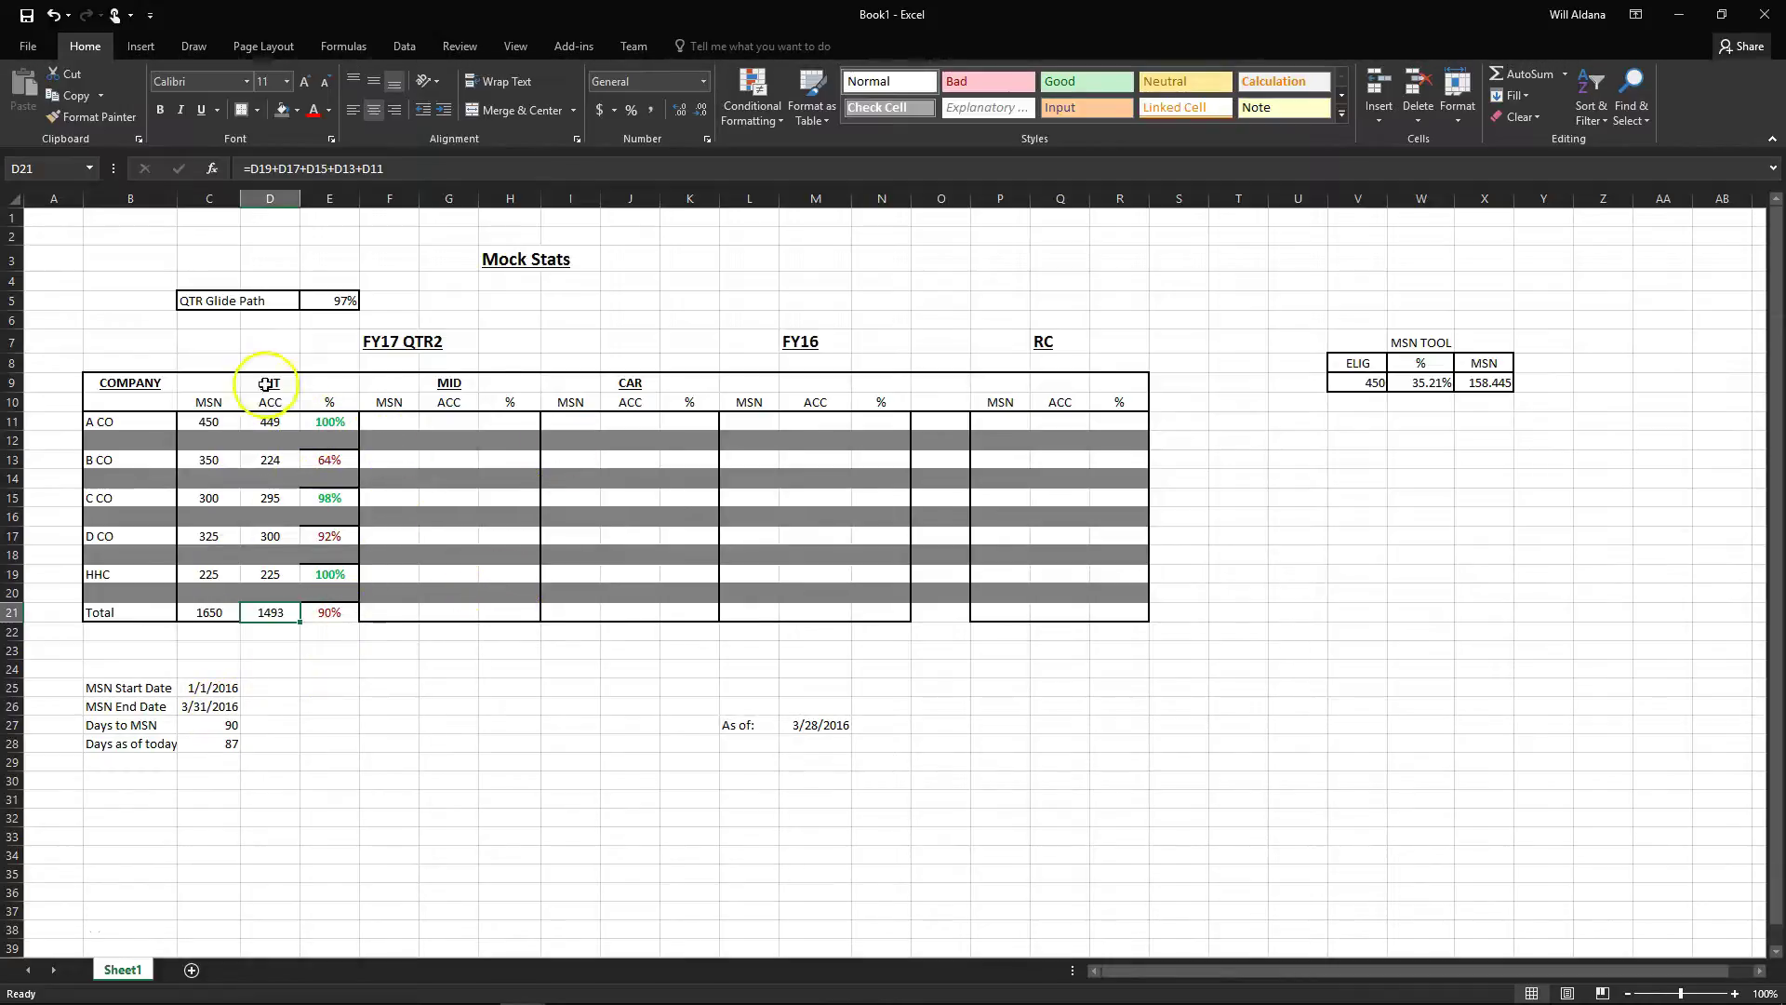
{"action": "left_click_drag", "start_coordinate": [307, 456], "coordinate": [219, 611]}
{"action": "left_click", "coordinate": [311, 612]}
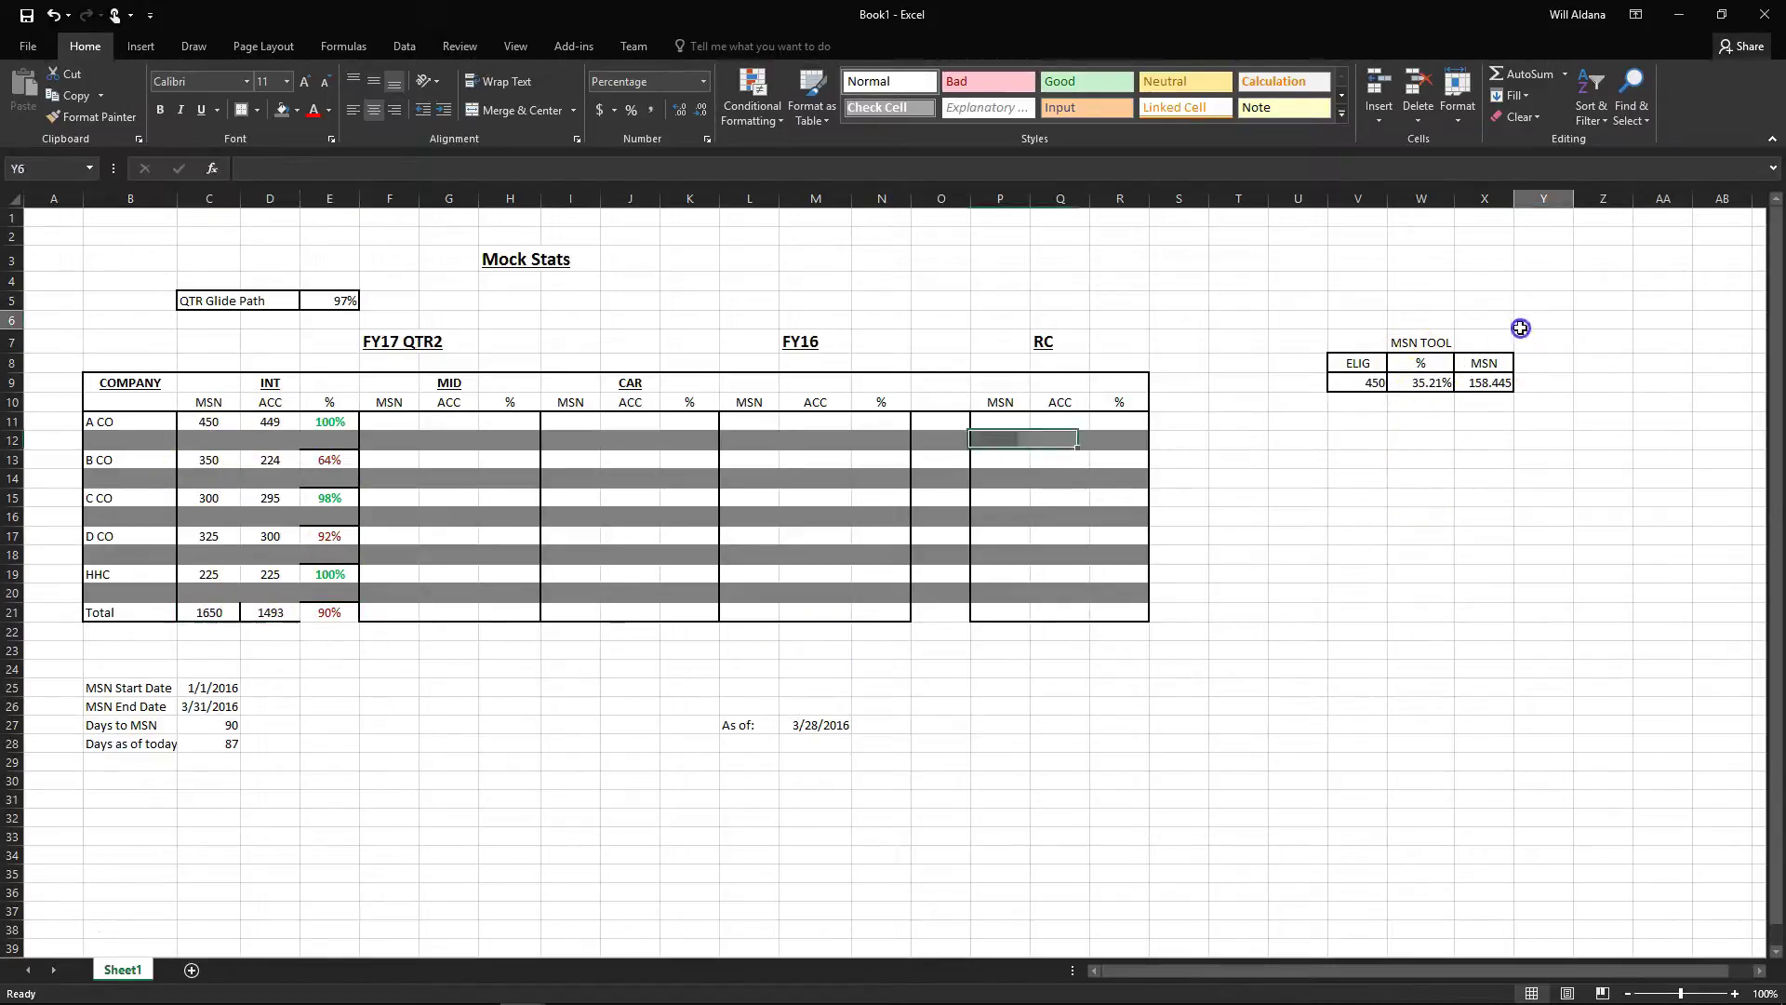
{"action": "left_click_drag", "start_coordinate": [1515, 319], "coordinate": [1340, 398]}
{"action": "left_click", "coordinate": [1500, 381]}
{"action": "left_click_drag", "start_coordinate": [1500, 381], "coordinate": [1368, 337]}
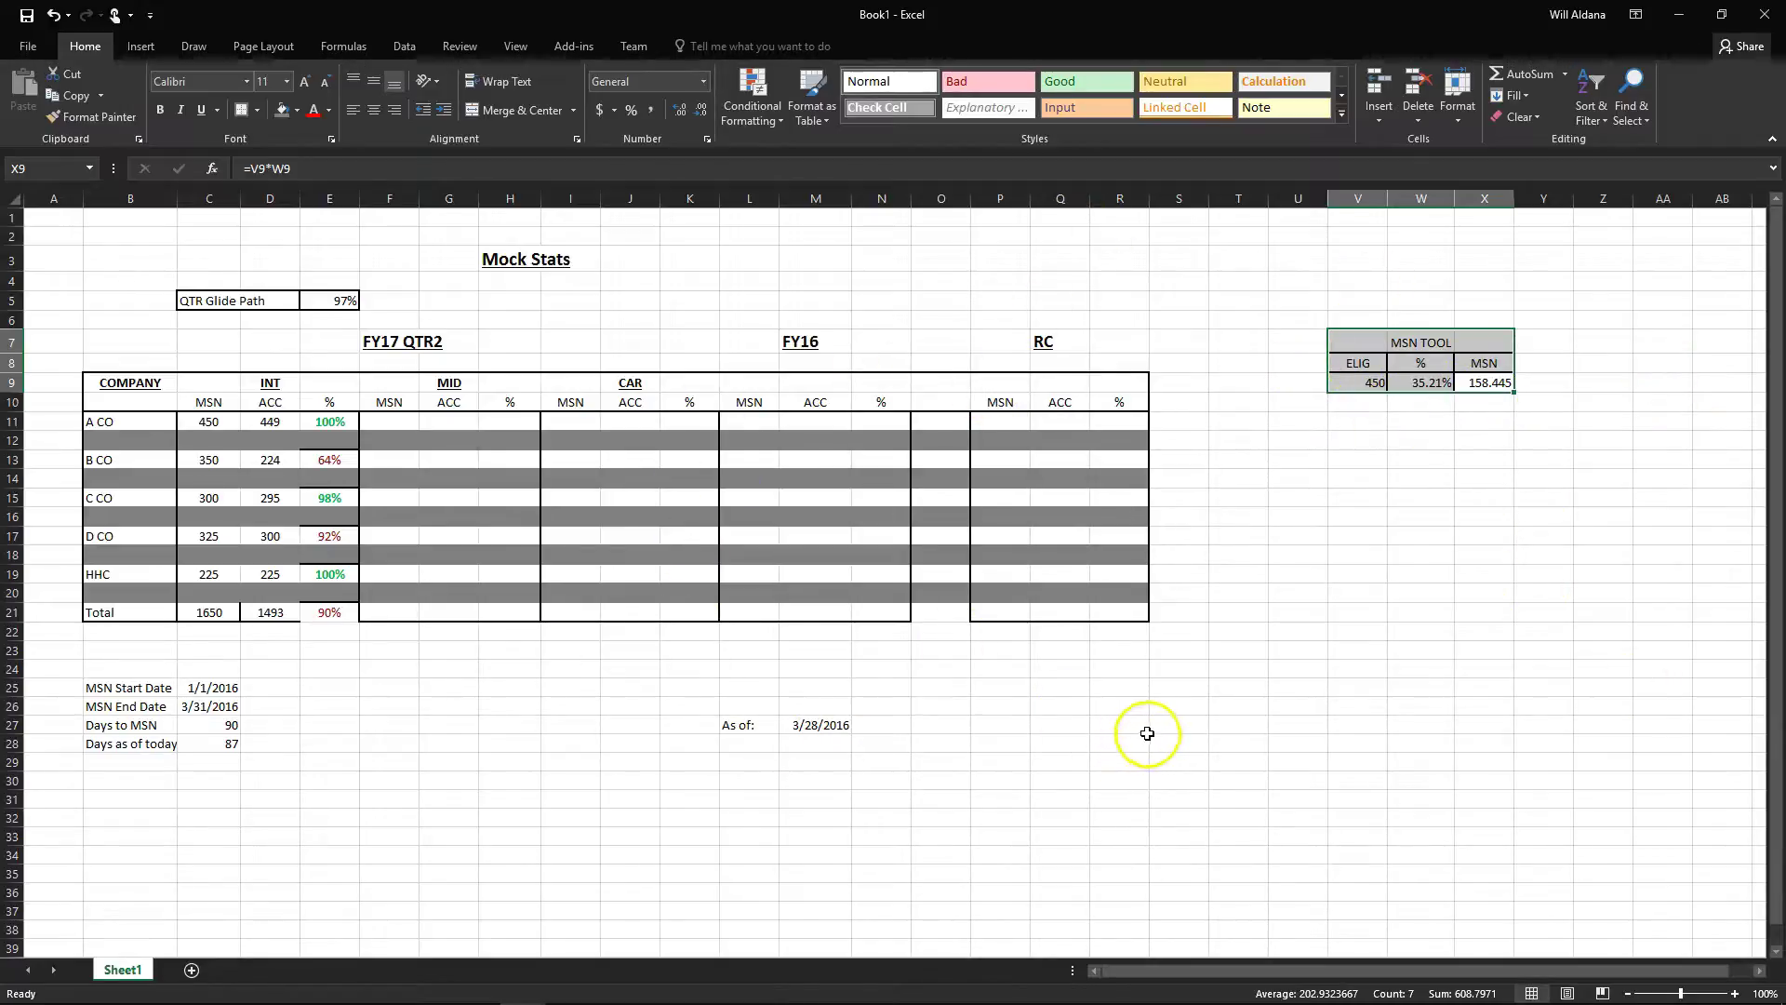
{"action": "left_click_drag", "start_coordinate": [1128, 741], "coordinate": [105, 253]}
{"action": "left_click", "coordinate": [387, 493]}
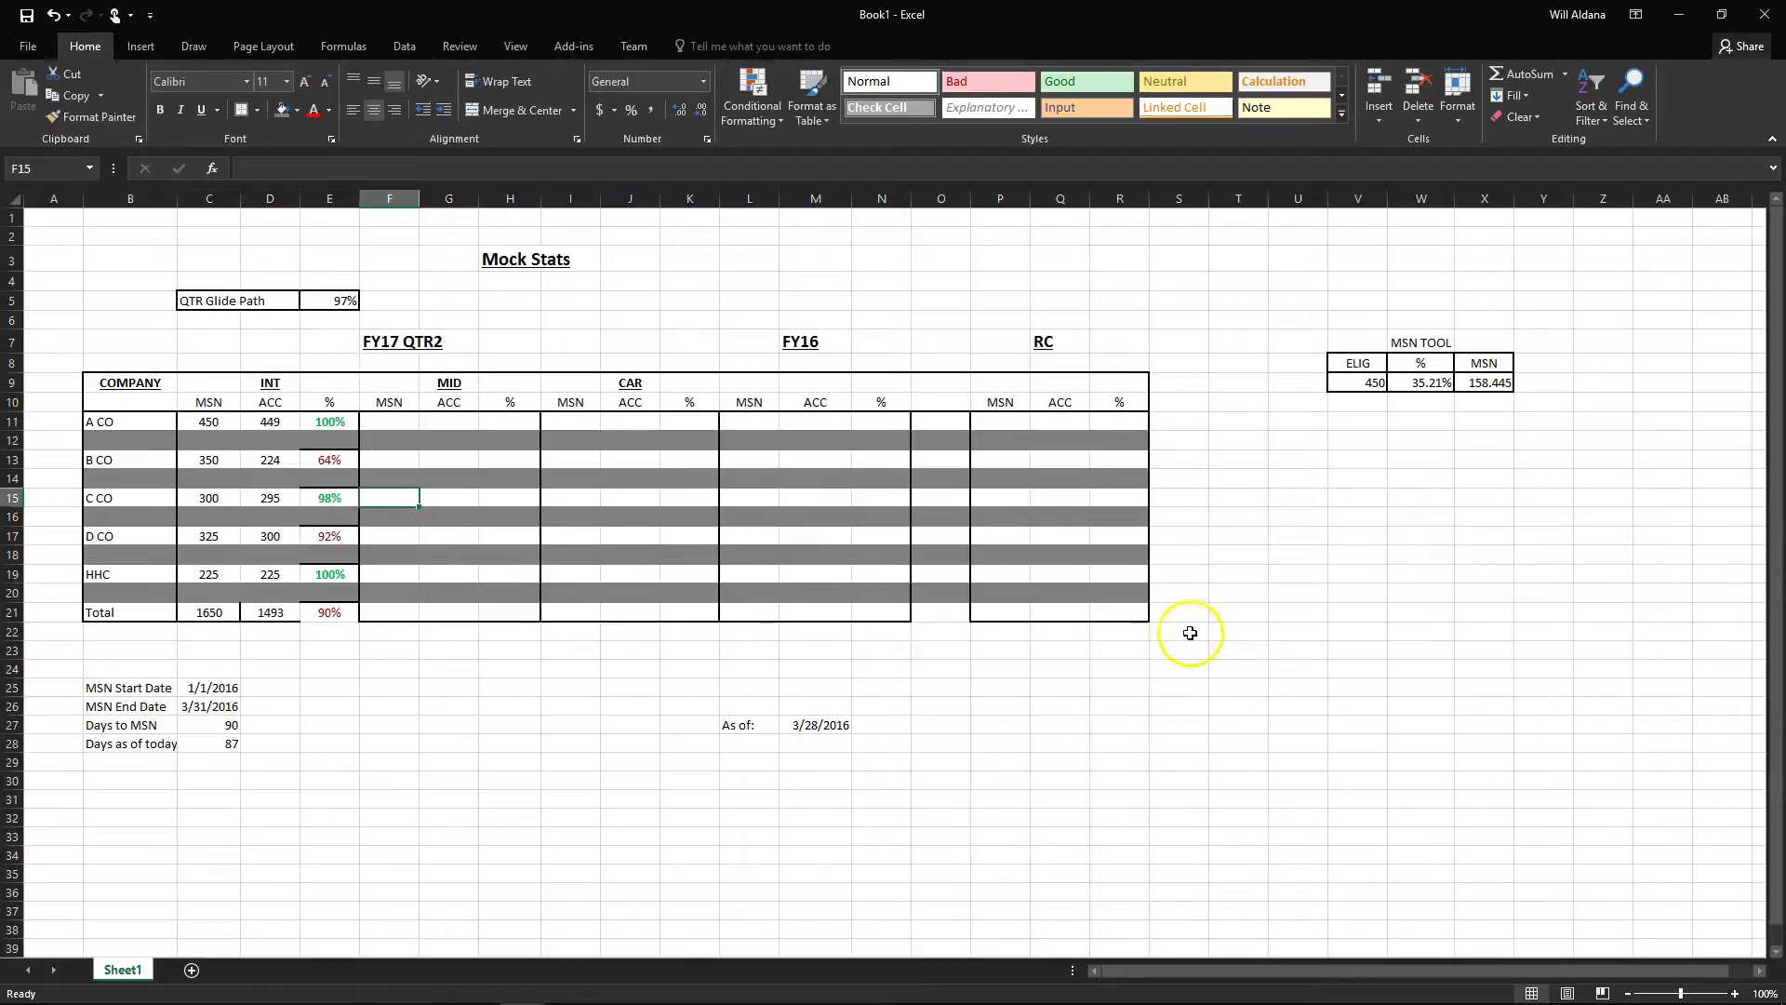
Export the sheet to the Desktop as a PDF named Mock Stats, opening the file after publishing
{"action": "left_click", "coordinate": [29, 45]}
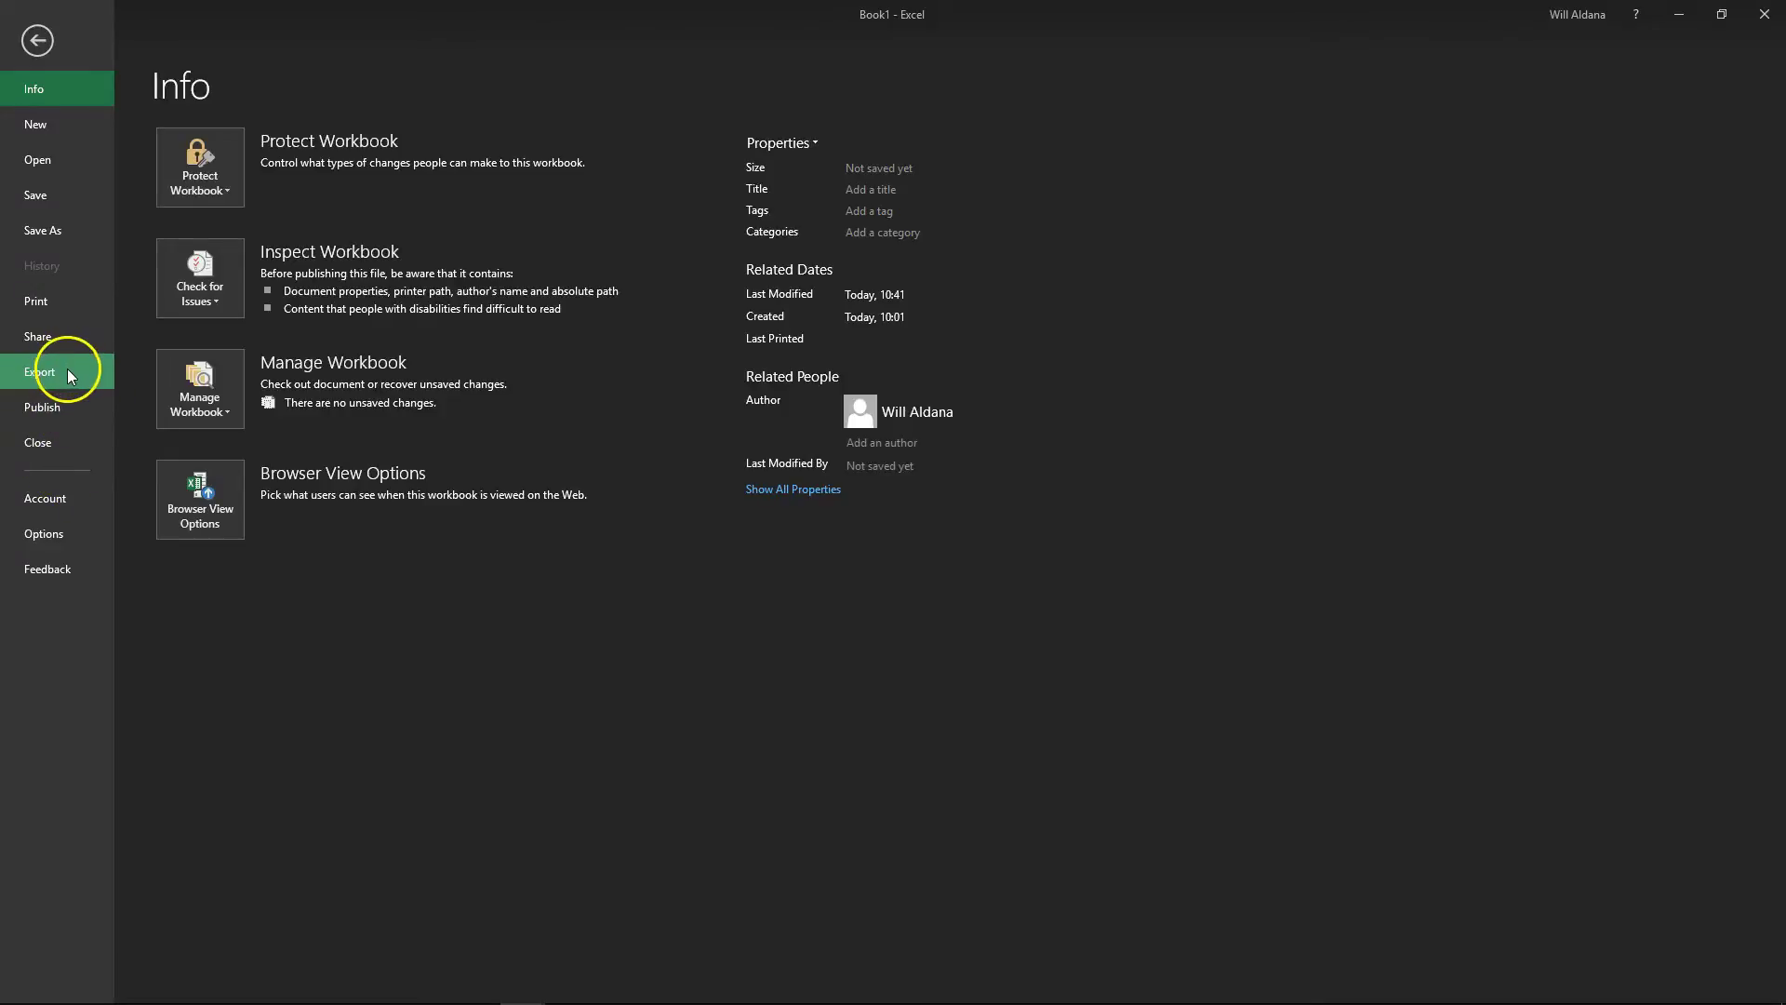
{"action": "left_click", "coordinate": [39, 372]}
{"action": "left_click", "coordinate": [479, 270]}
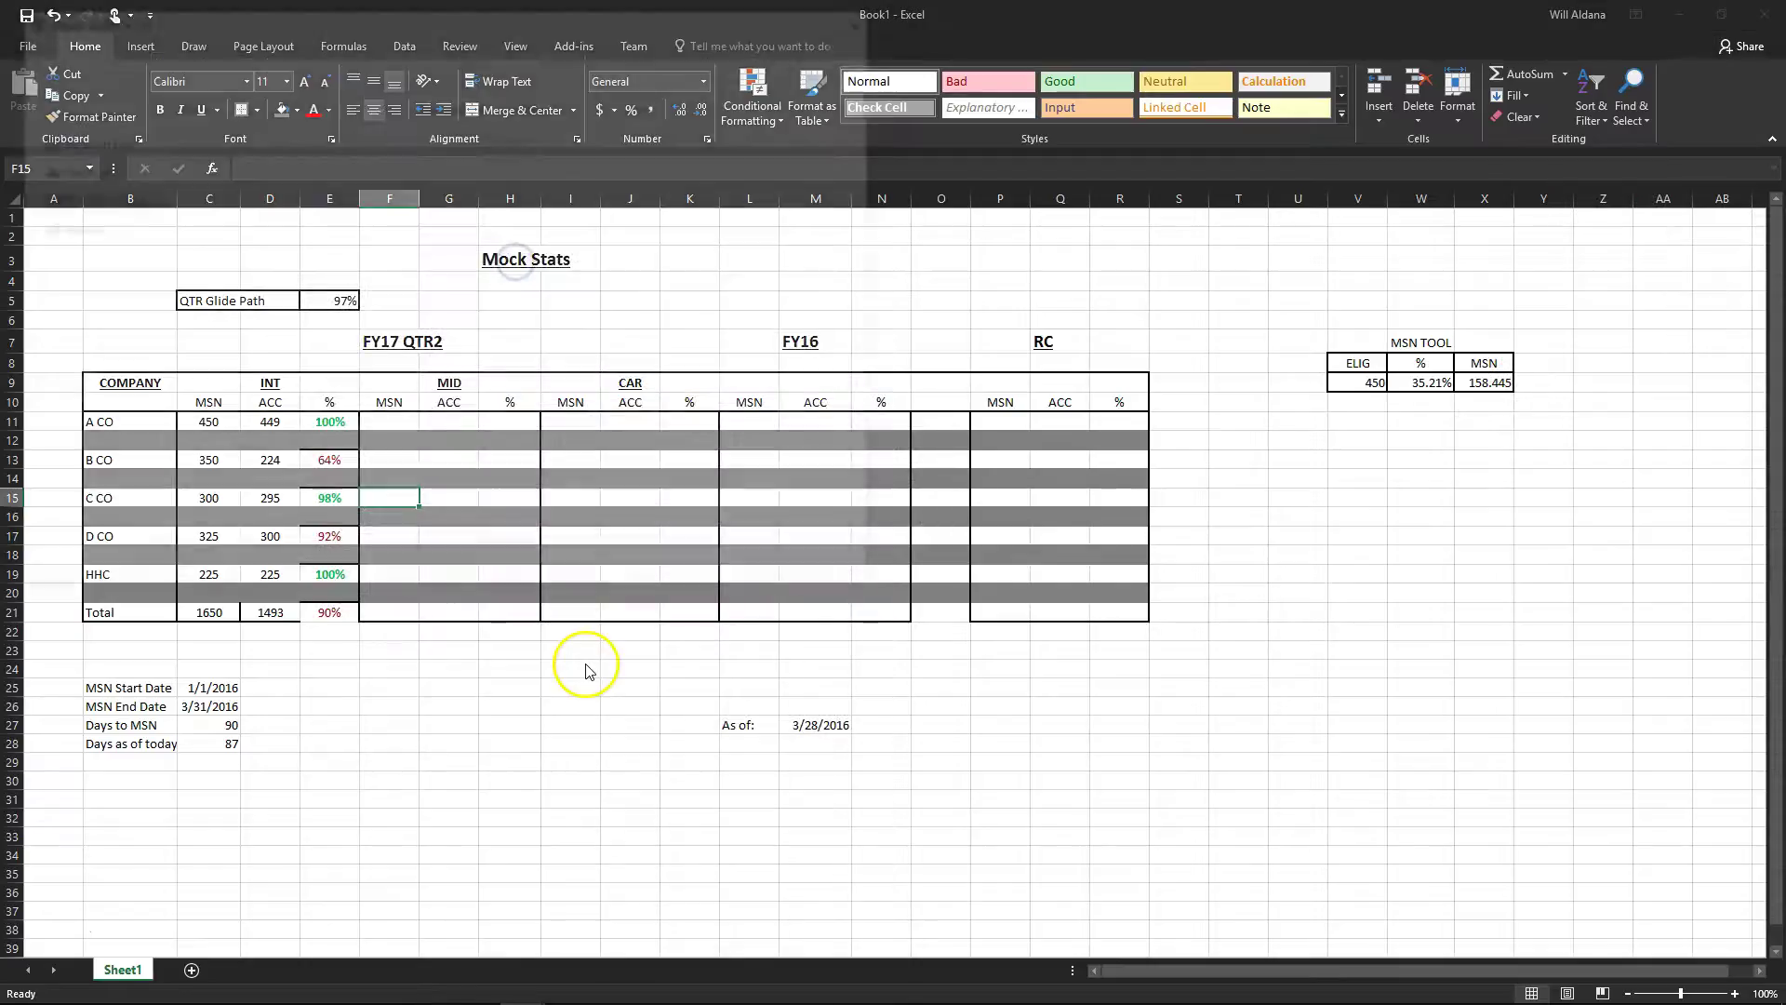
{"action": "left_click", "coordinate": [76, 190]}
{"action": "left_click", "coordinate": [231, 407]}
{"action": "type", "text": "Moc"}
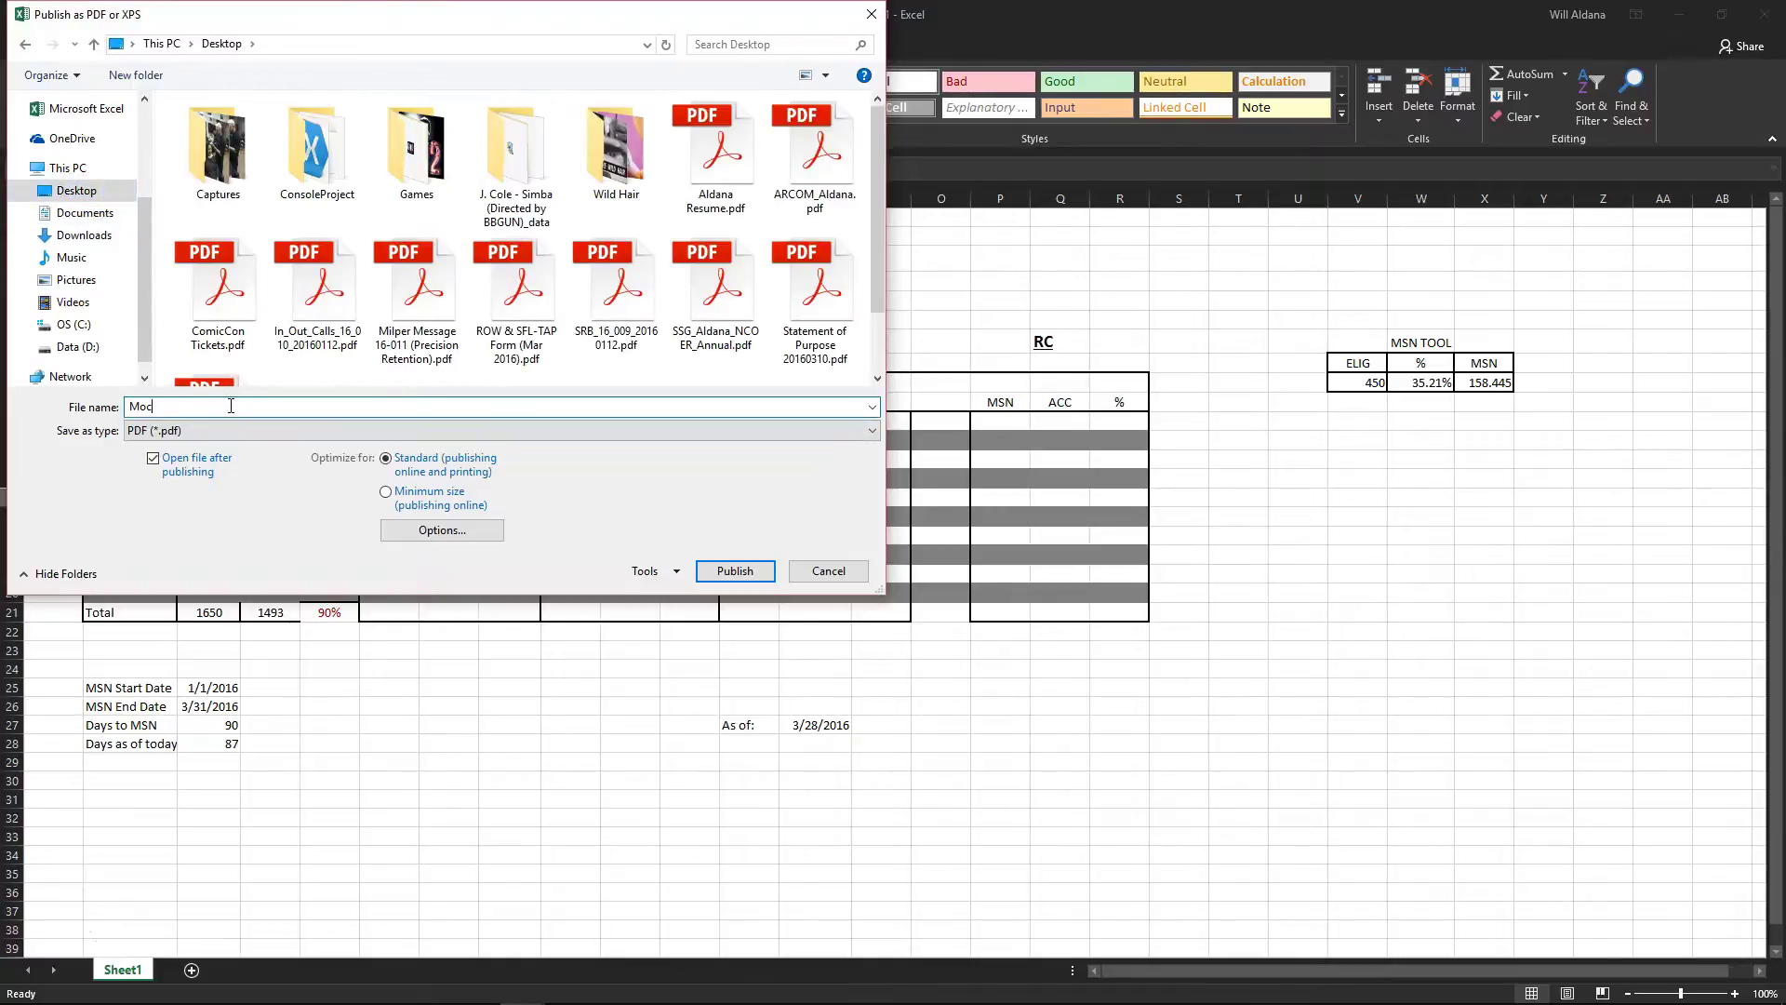
{"action": "type", "text": "k Stats"}
{"action": "left_click", "coordinate": [735, 570]}
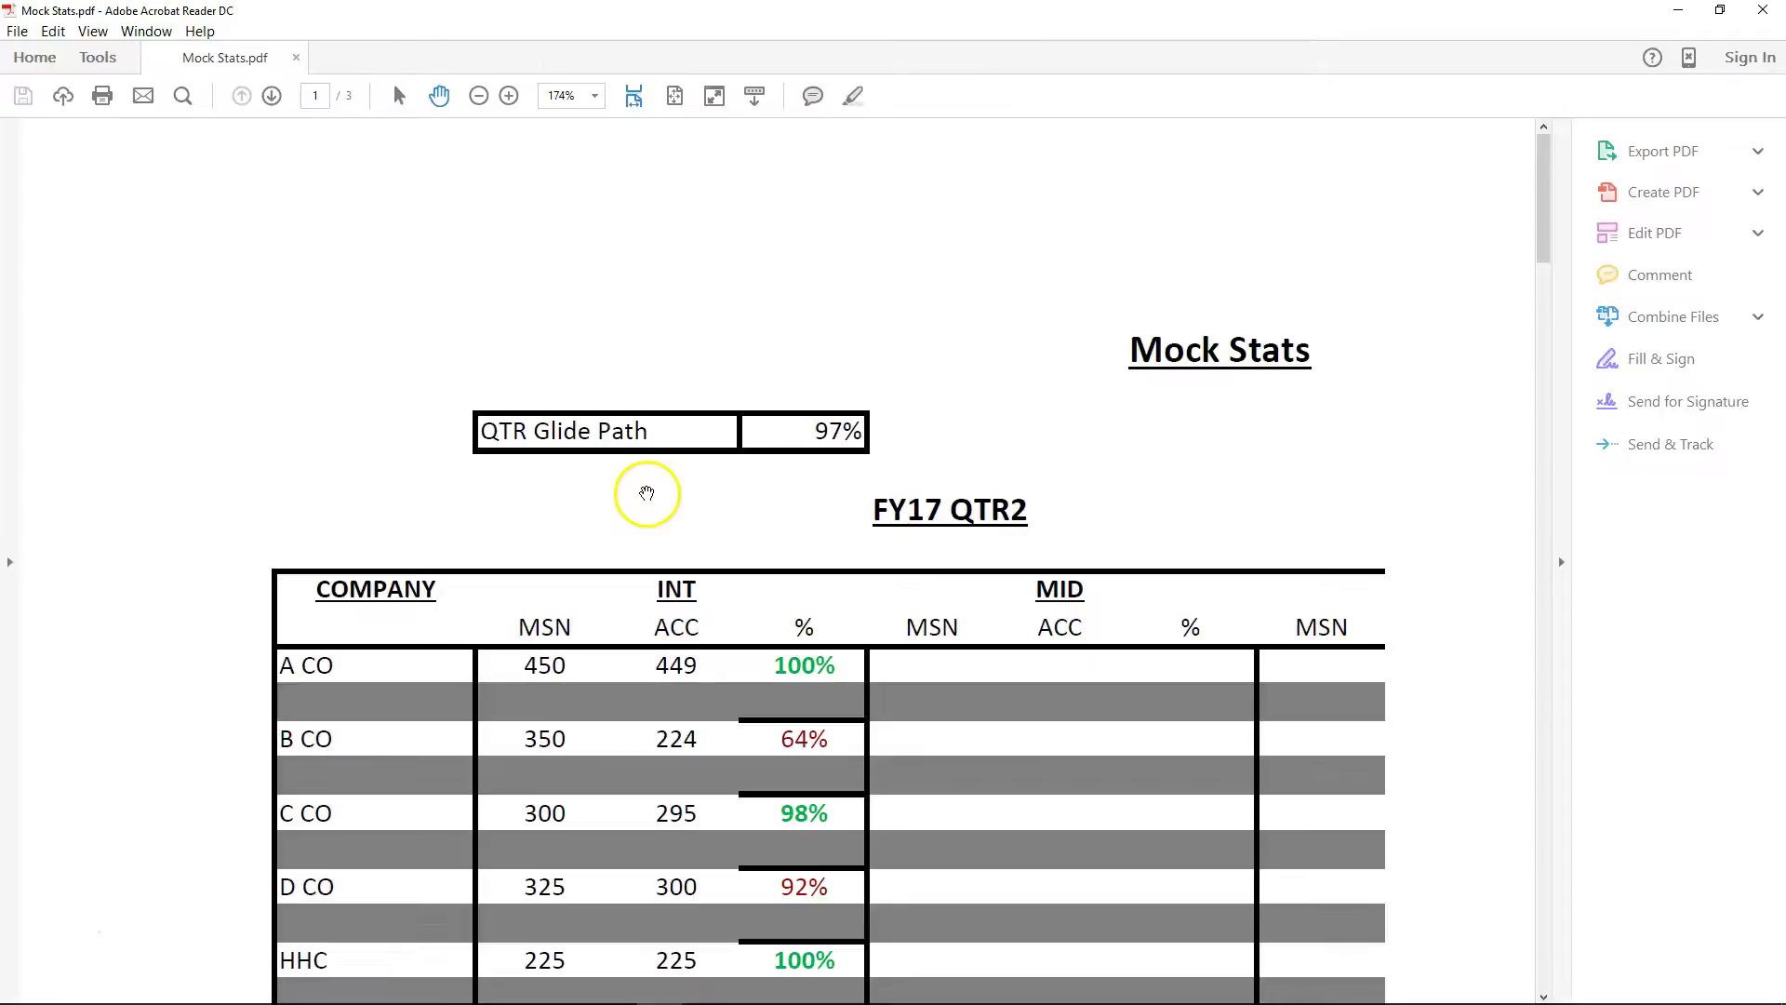
Examine the exported Mock Stats PDF at 100% zoom to check how the table fits the page, and close it
{"action": "left_click", "coordinate": [479, 96]}
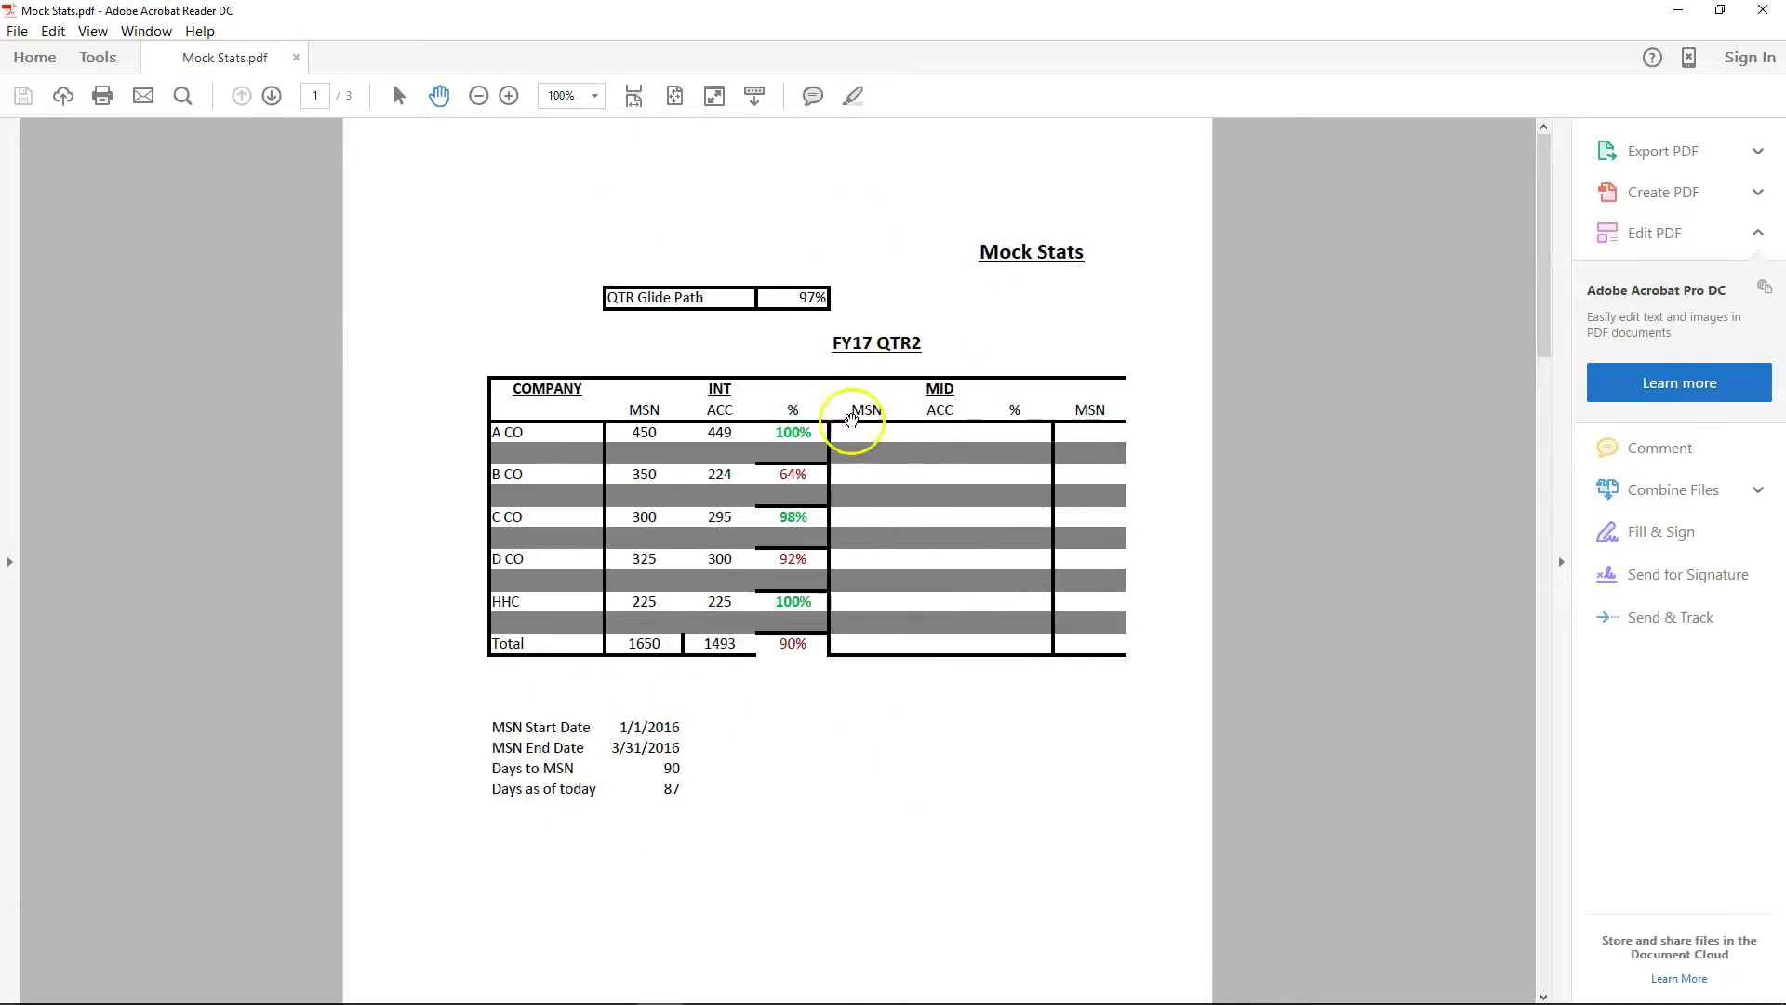
{"action": "right_click", "coordinate": [924, 556]}
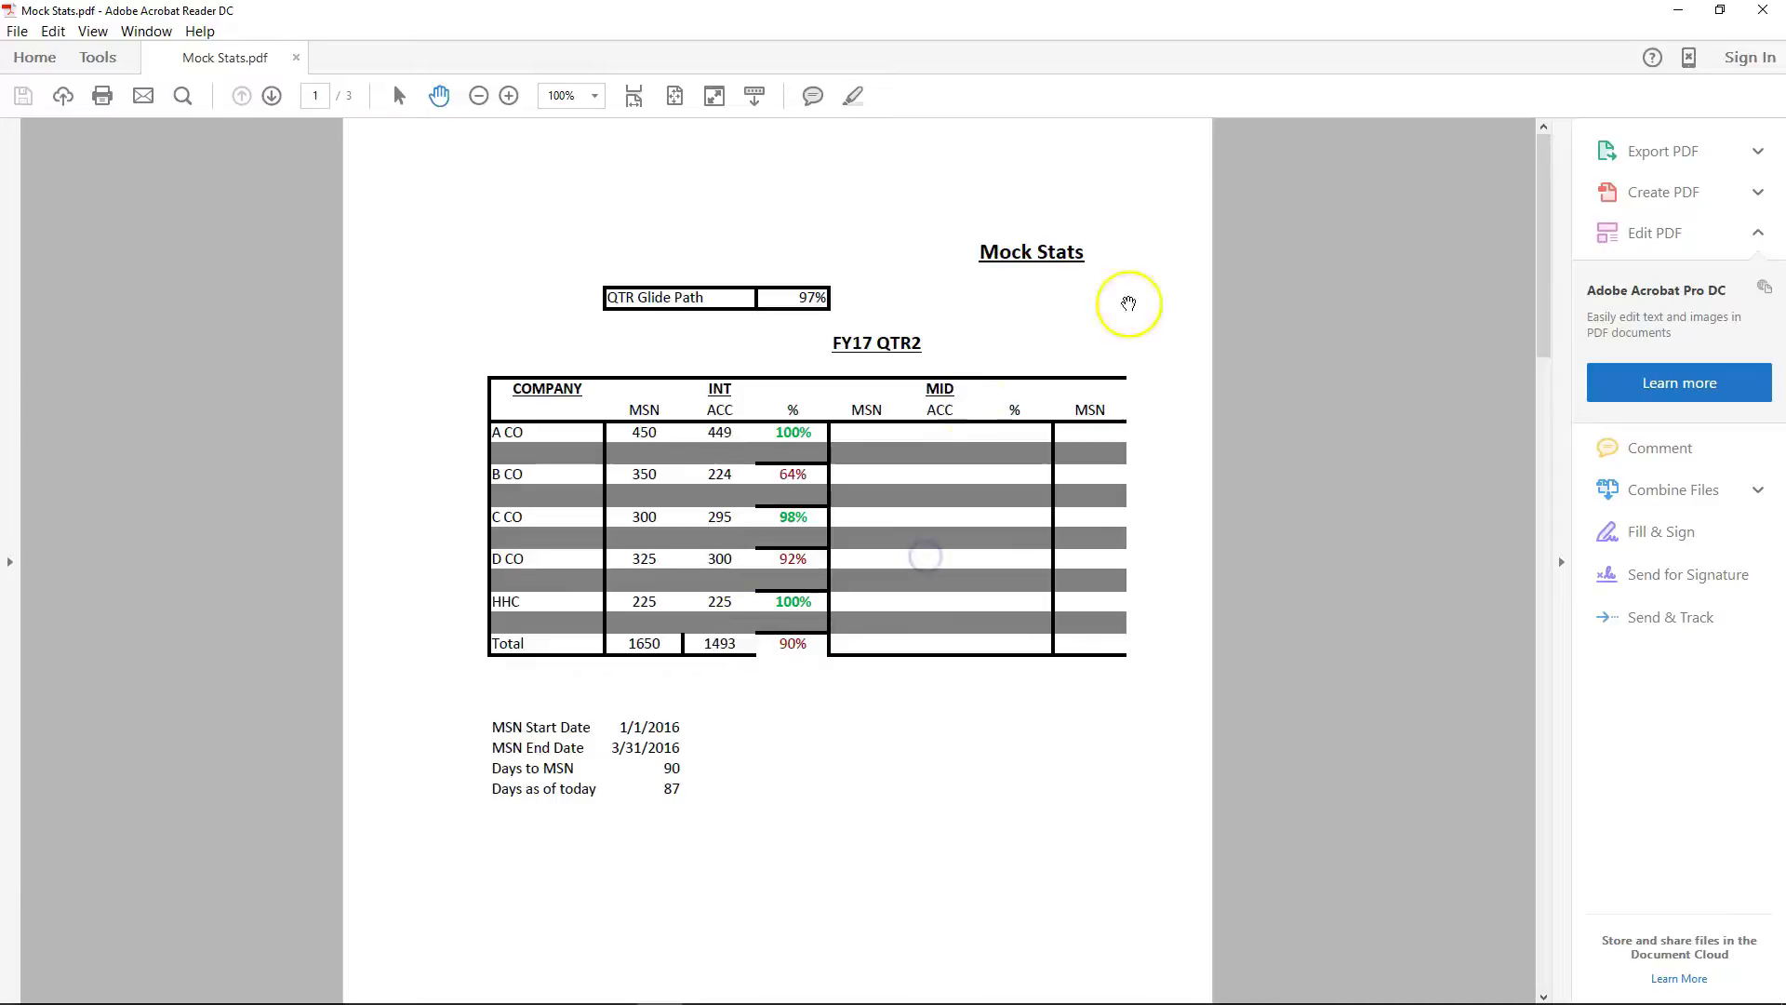
{"action": "left_click", "coordinate": [1763, 11]}
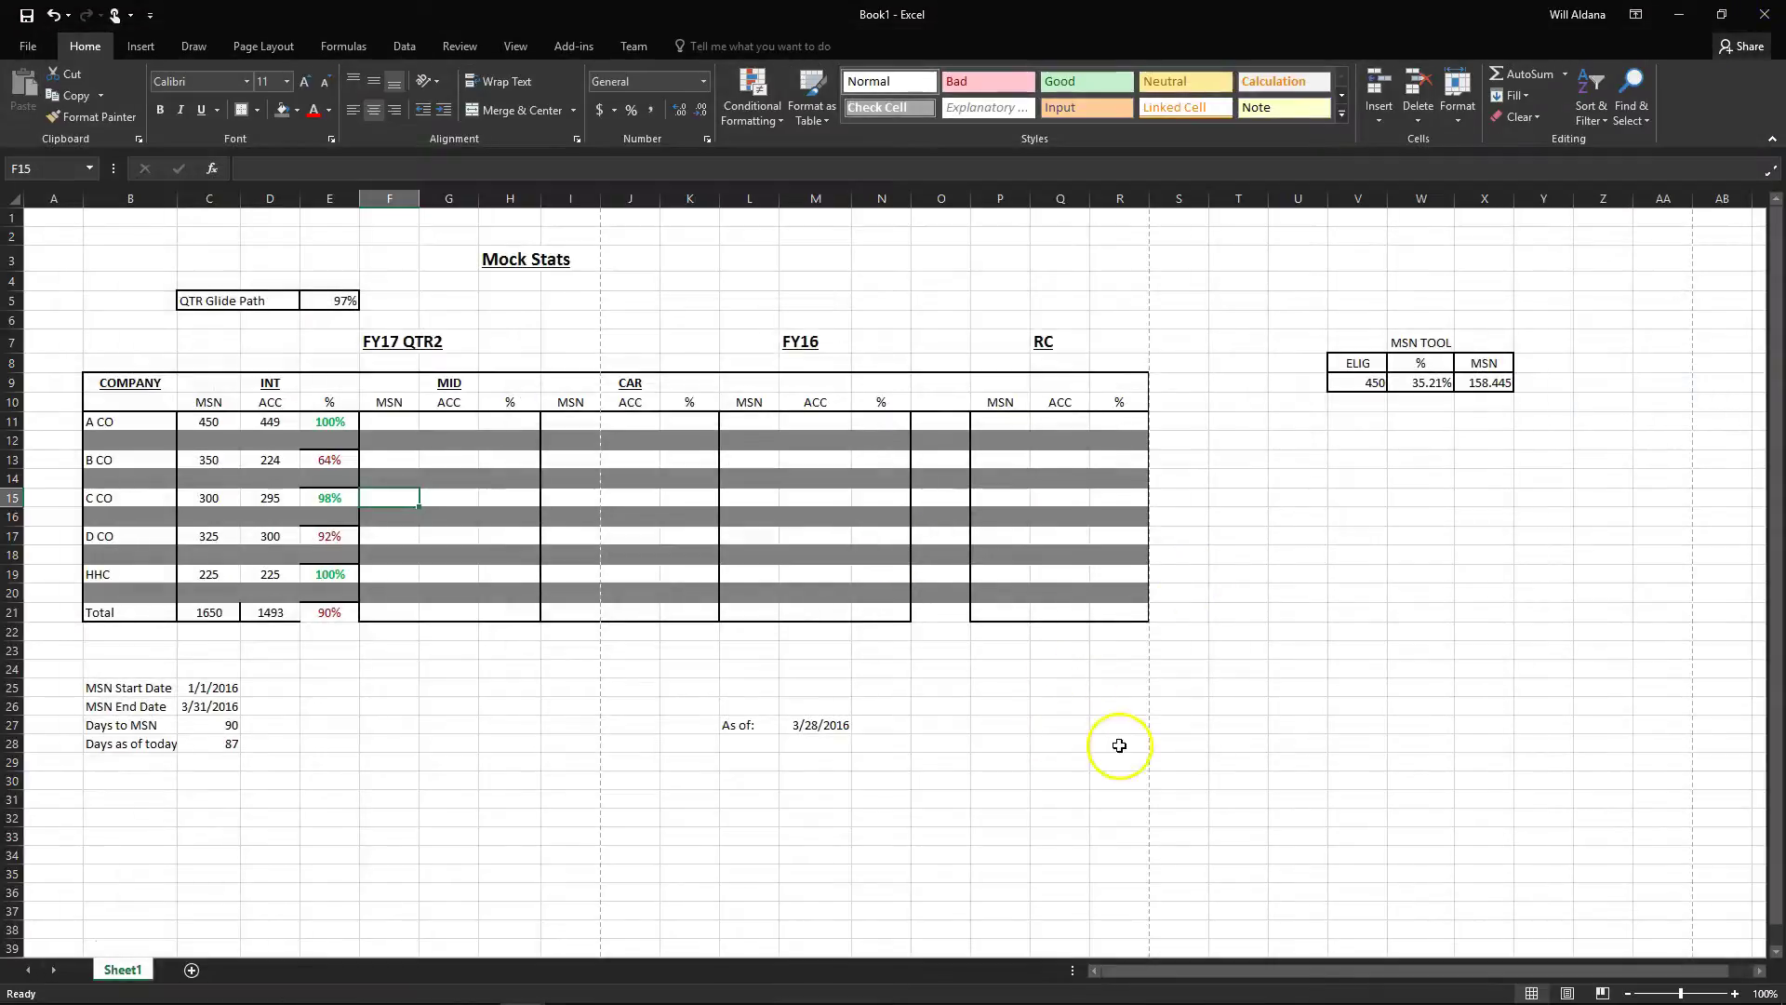
{"action": "left_click_drag", "start_coordinate": [1118, 731], "coordinate": [9, 205]}
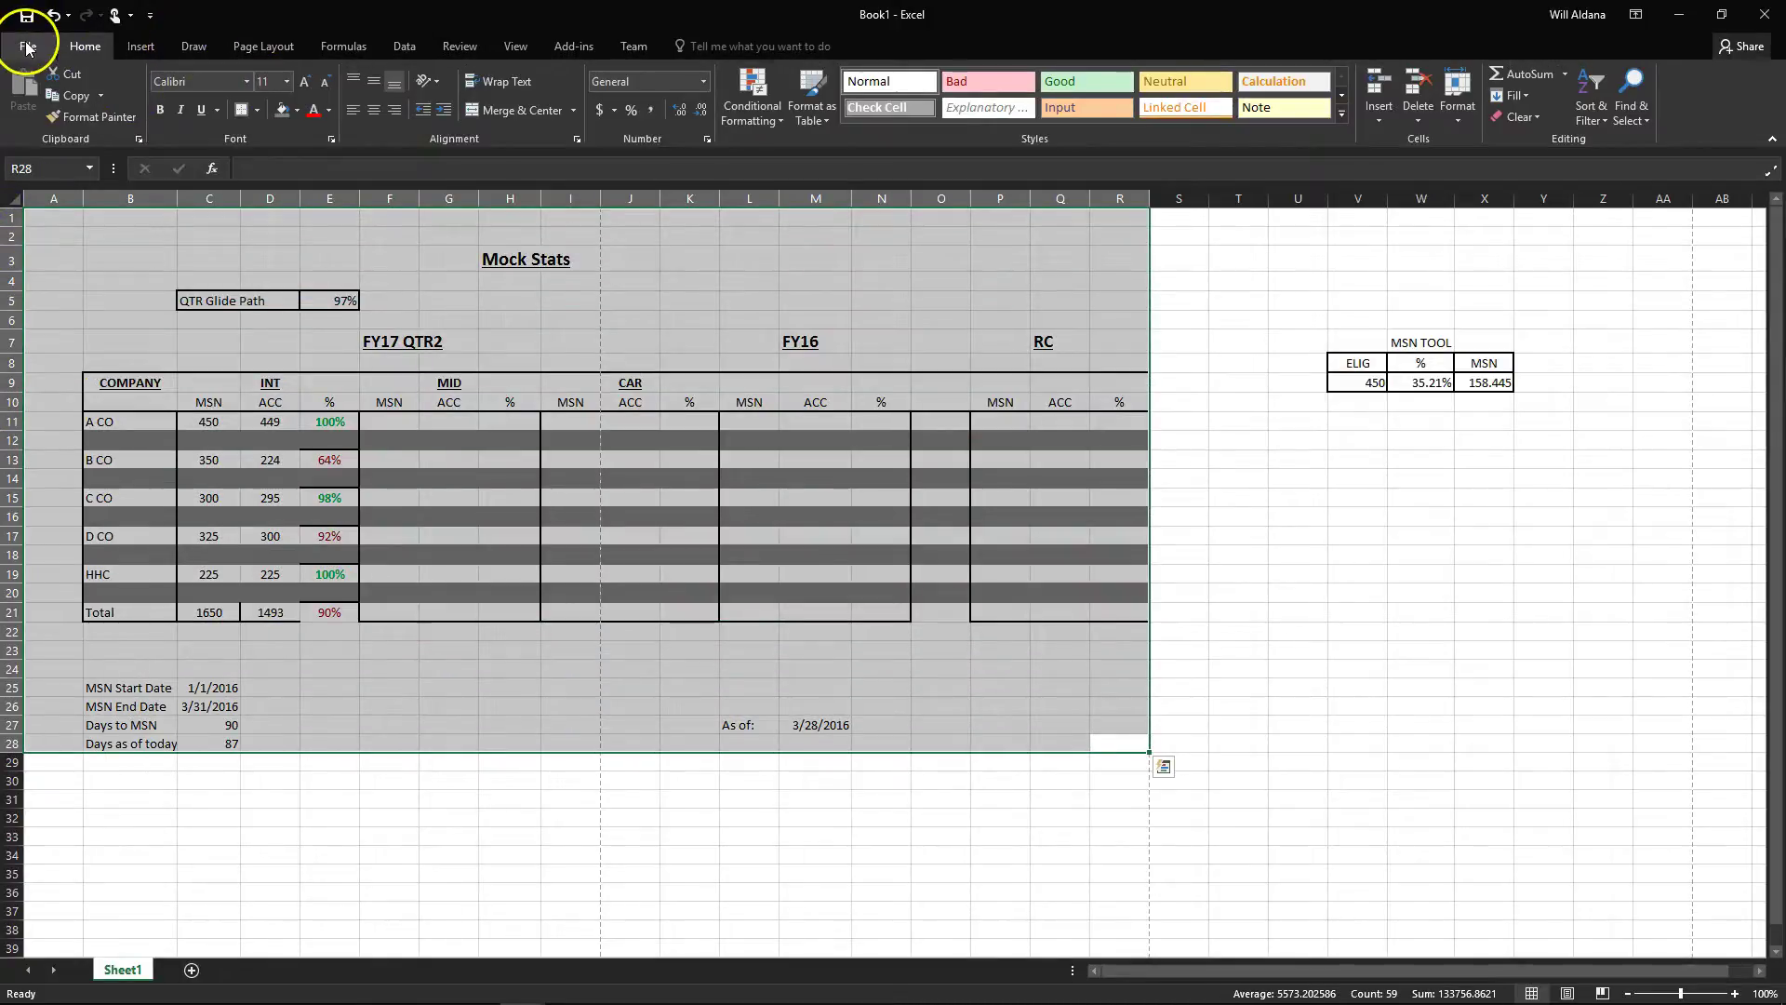
{"action": "left_click", "coordinate": [139, 48]}
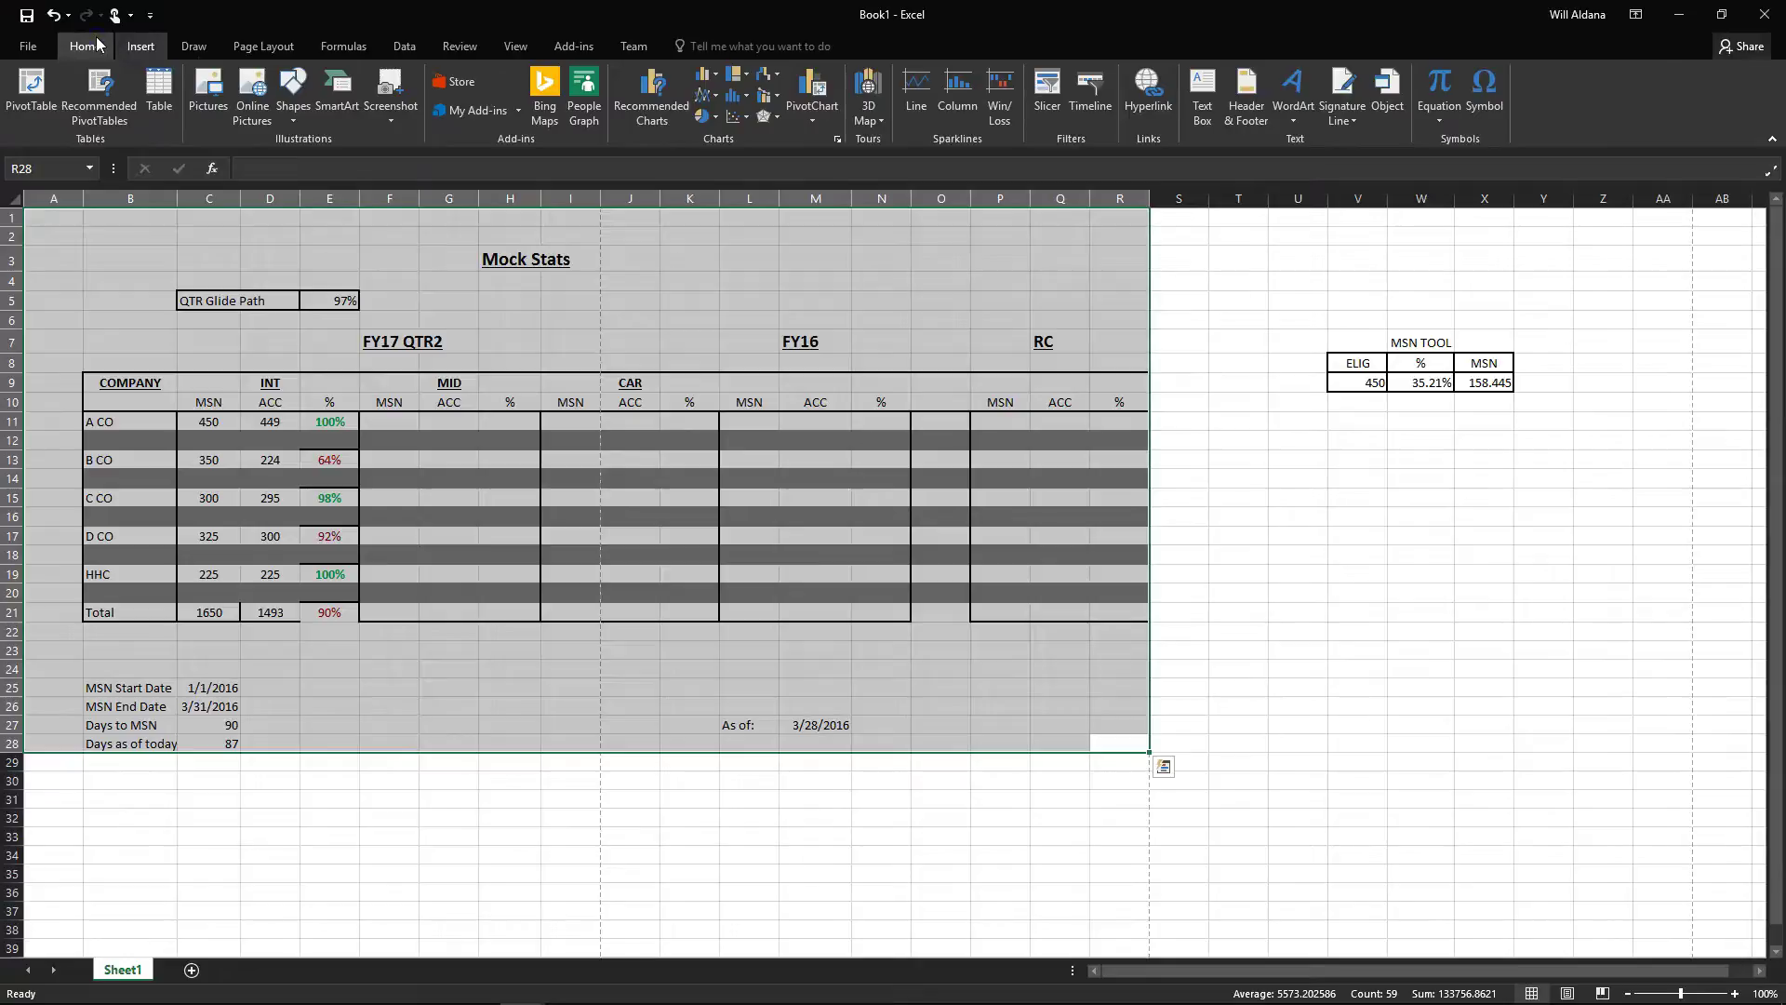
{"action": "left_click", "coordinate": [86, 45]}
{"action": "left_click", "coordinate": [28, 46]}
{"action": "left_click", "coordinate": [30, 53]}
{"action": "left_click", "coordinate": [513, 49]}
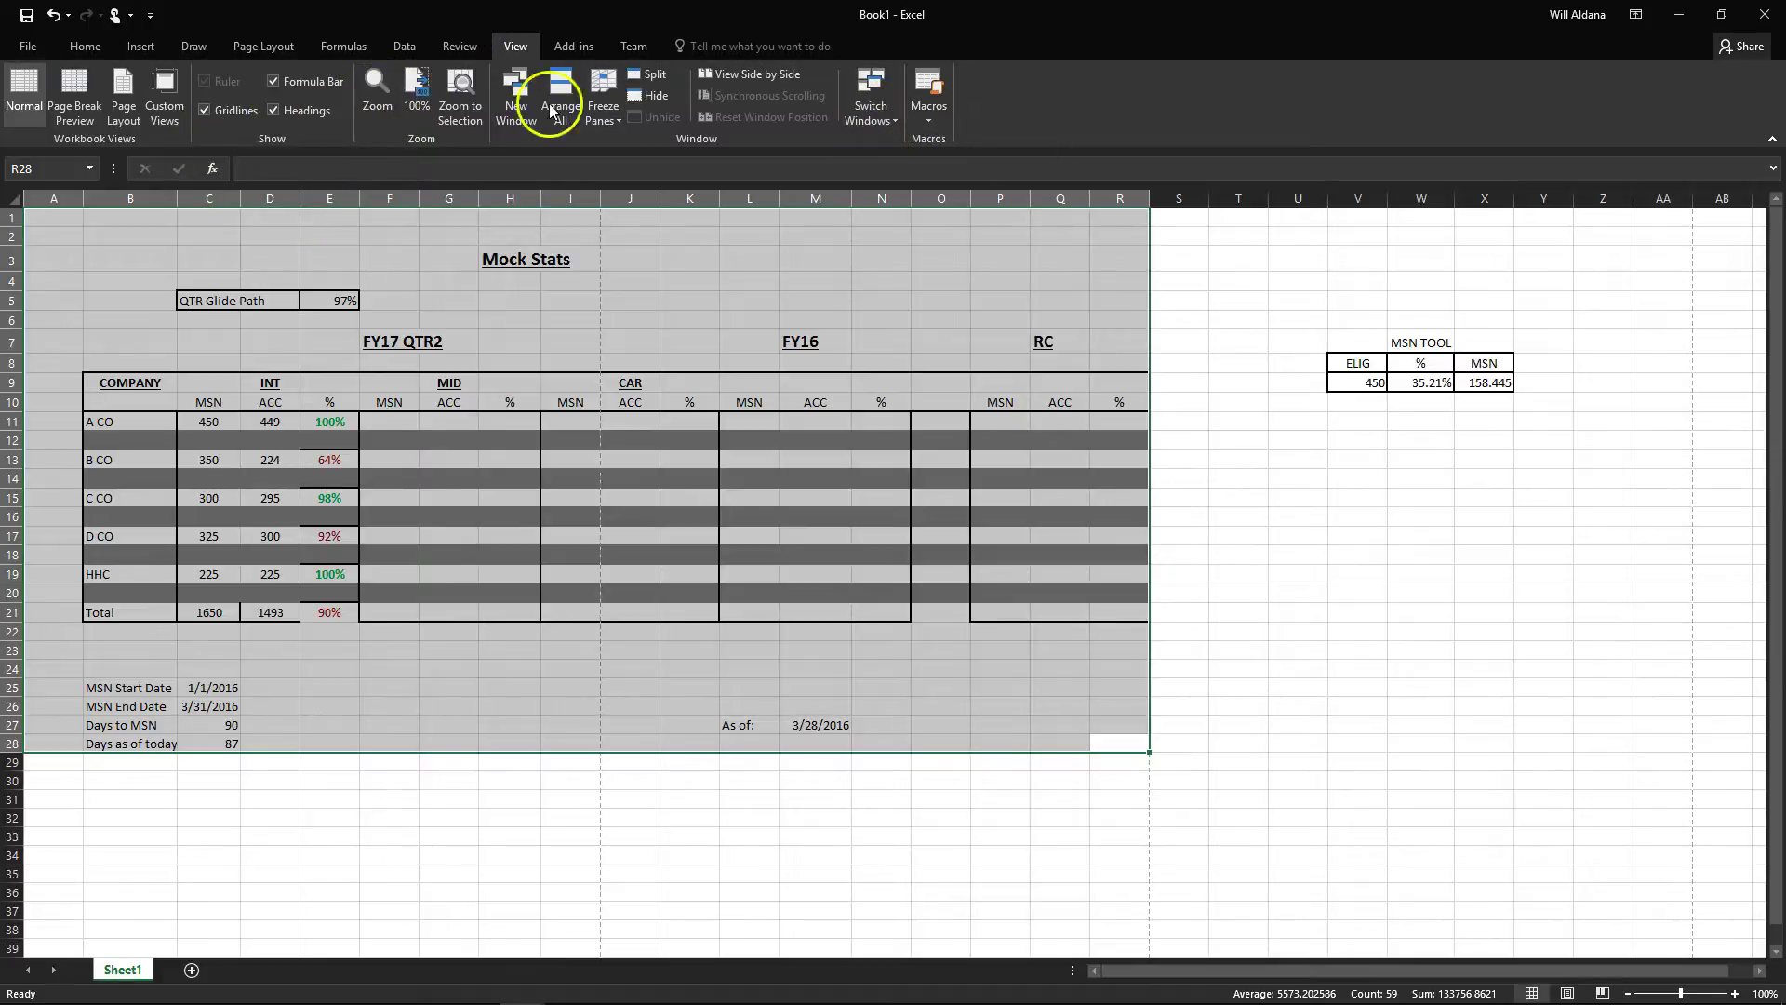
{"action": "left_click", "coordinate": [411, 431]}
{"action": "left_click", "coordinate": [908, 682]}
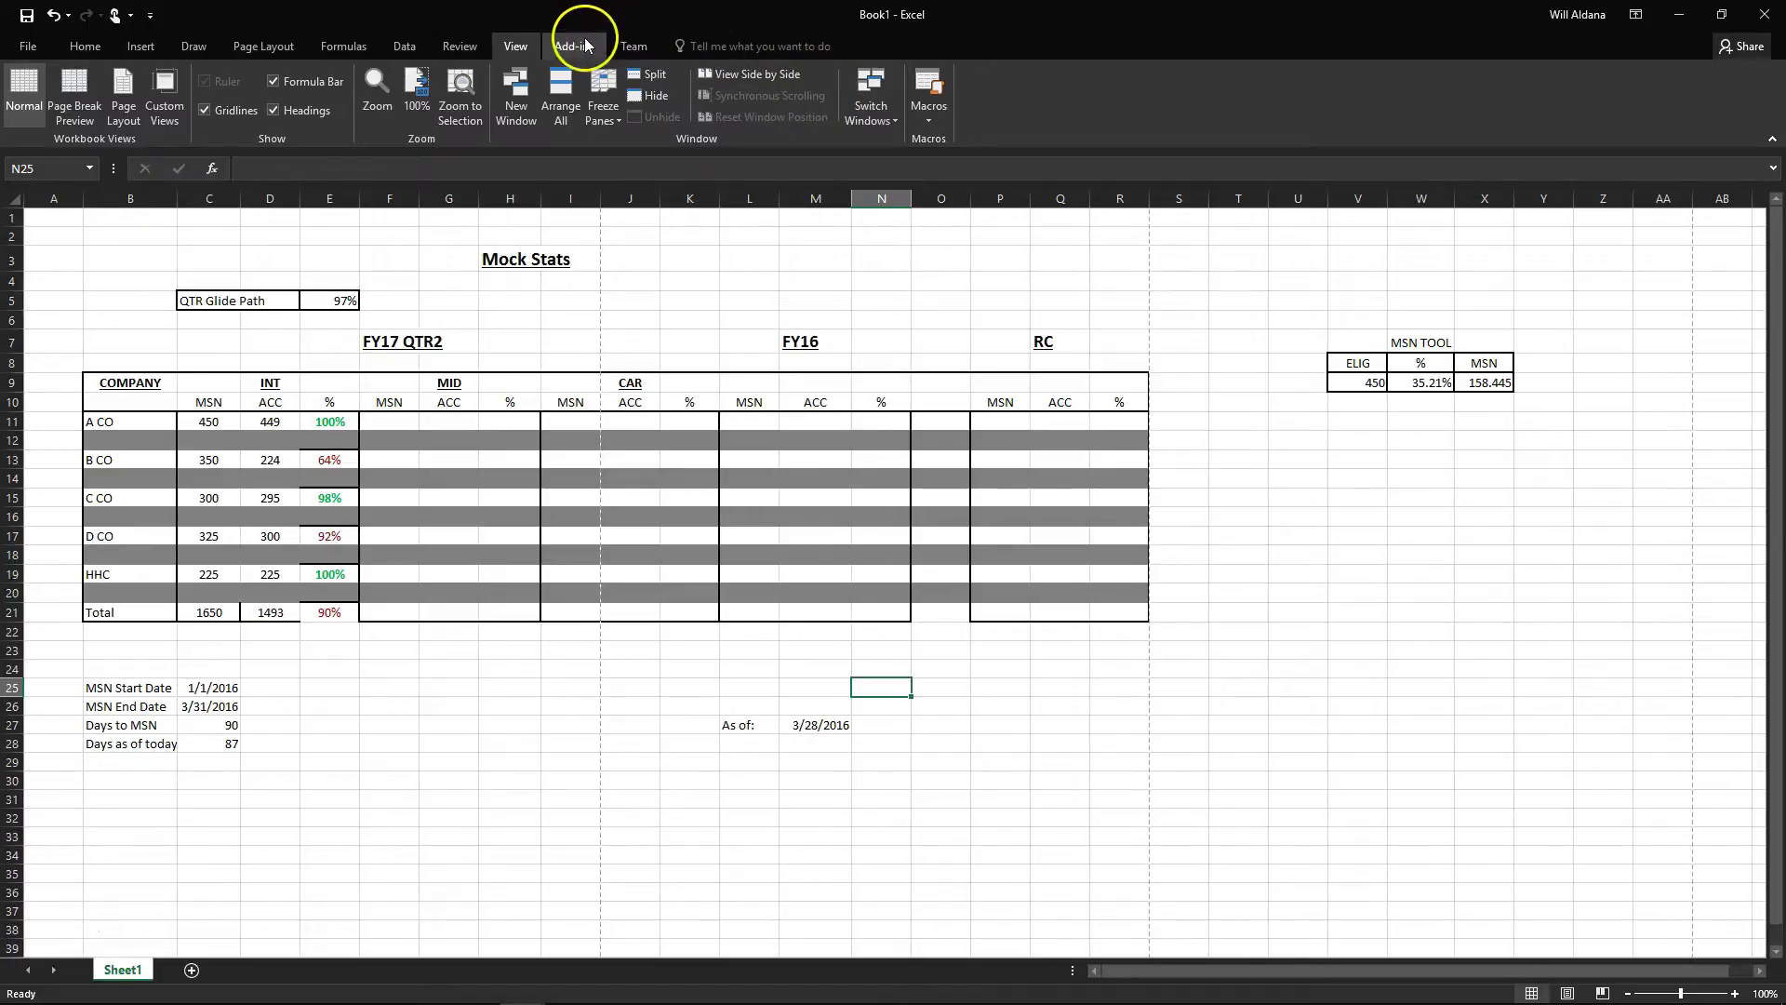
{"action": "left_click", "coordinate": [468, 47]}
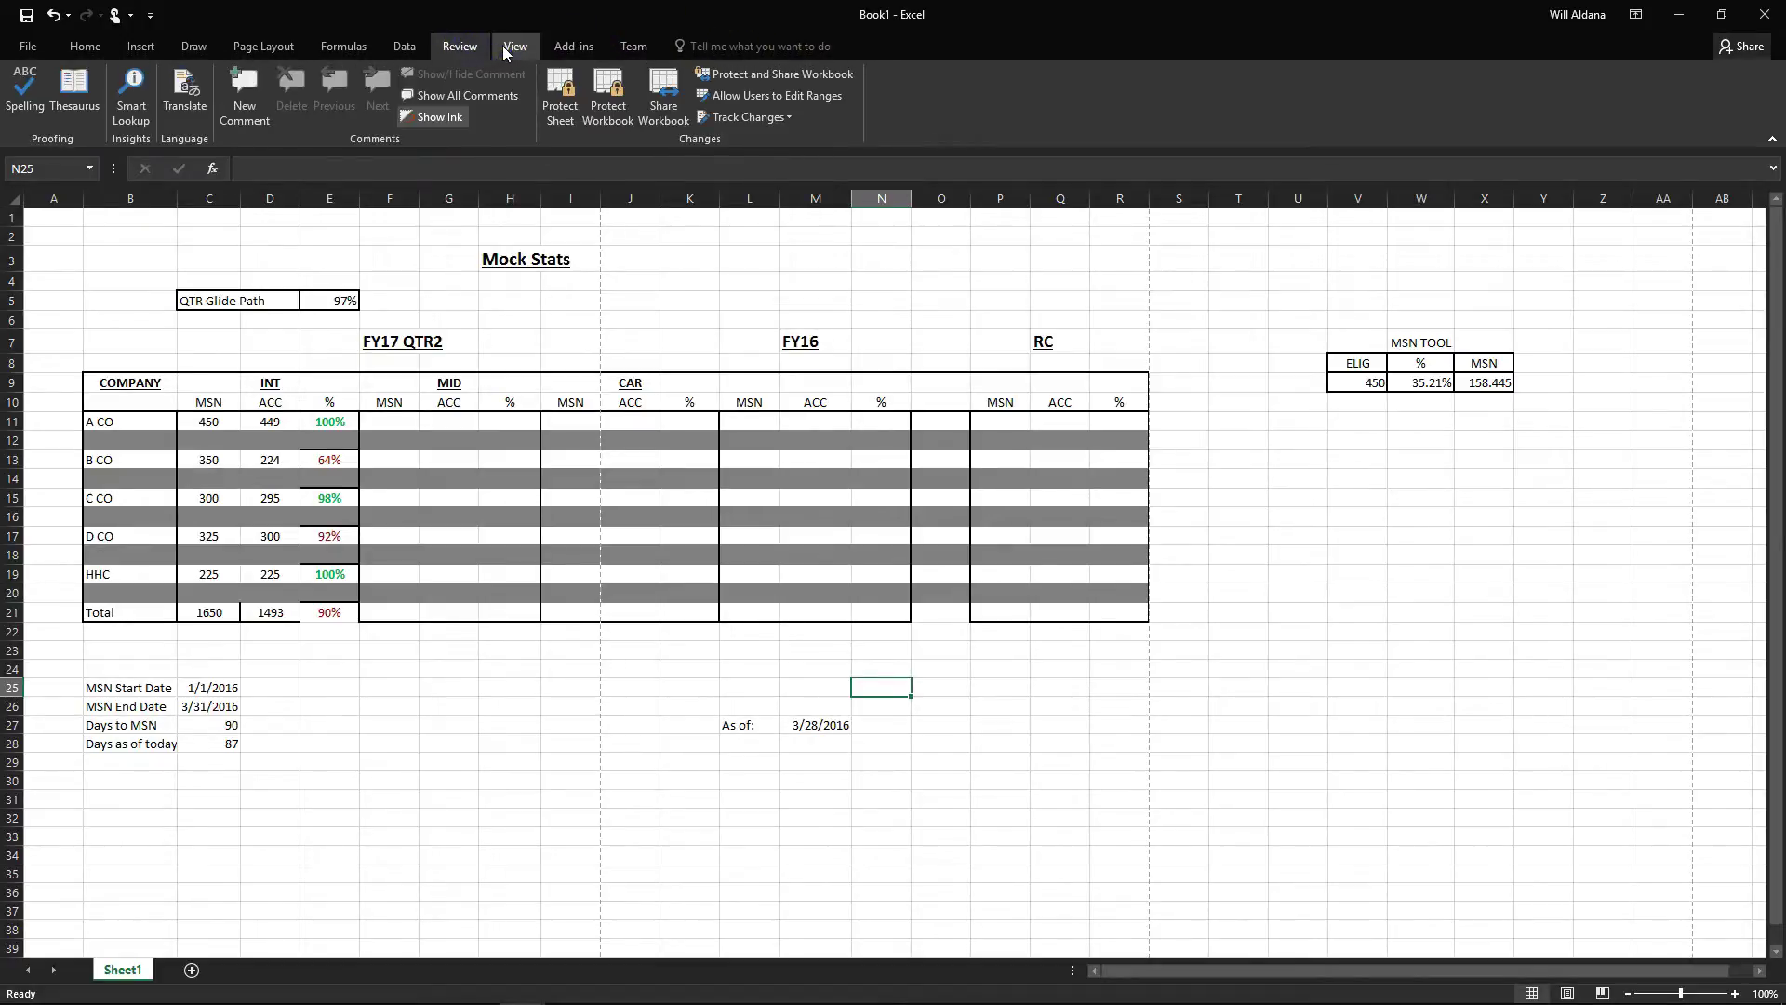
{"action": "left_click", "coordinate": [502, 46]}
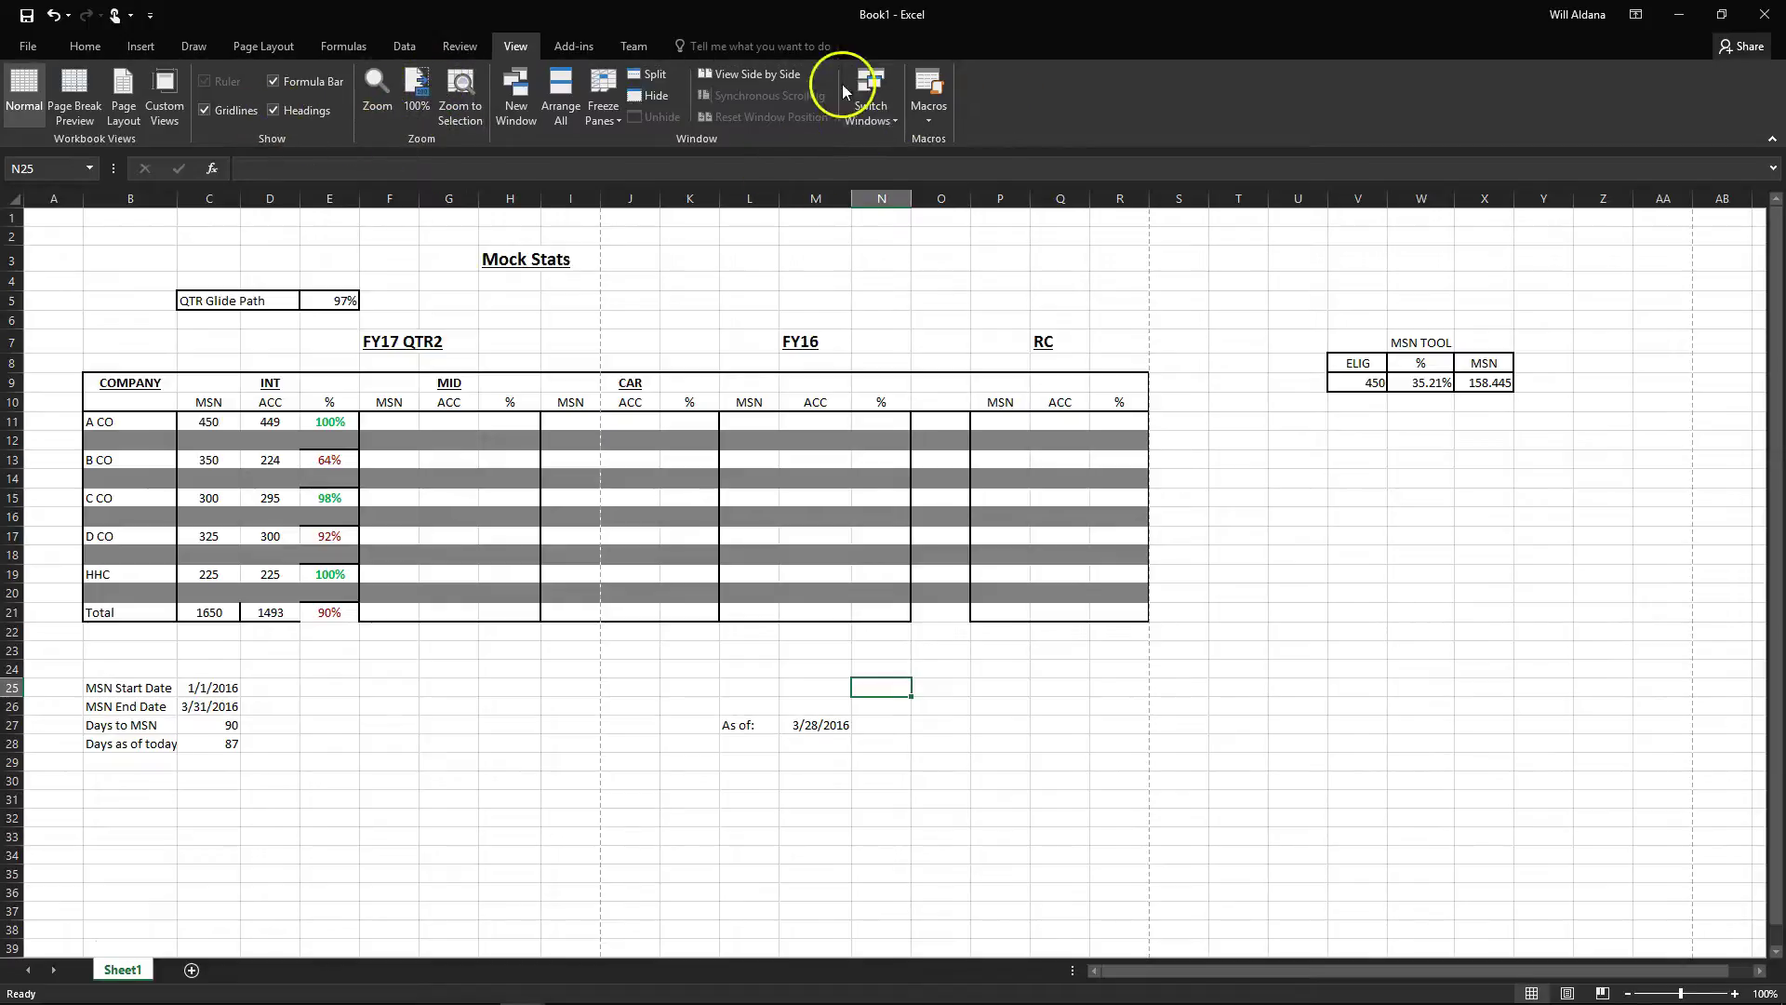
{"action": "left_click", "coordinate": [460, 46]}
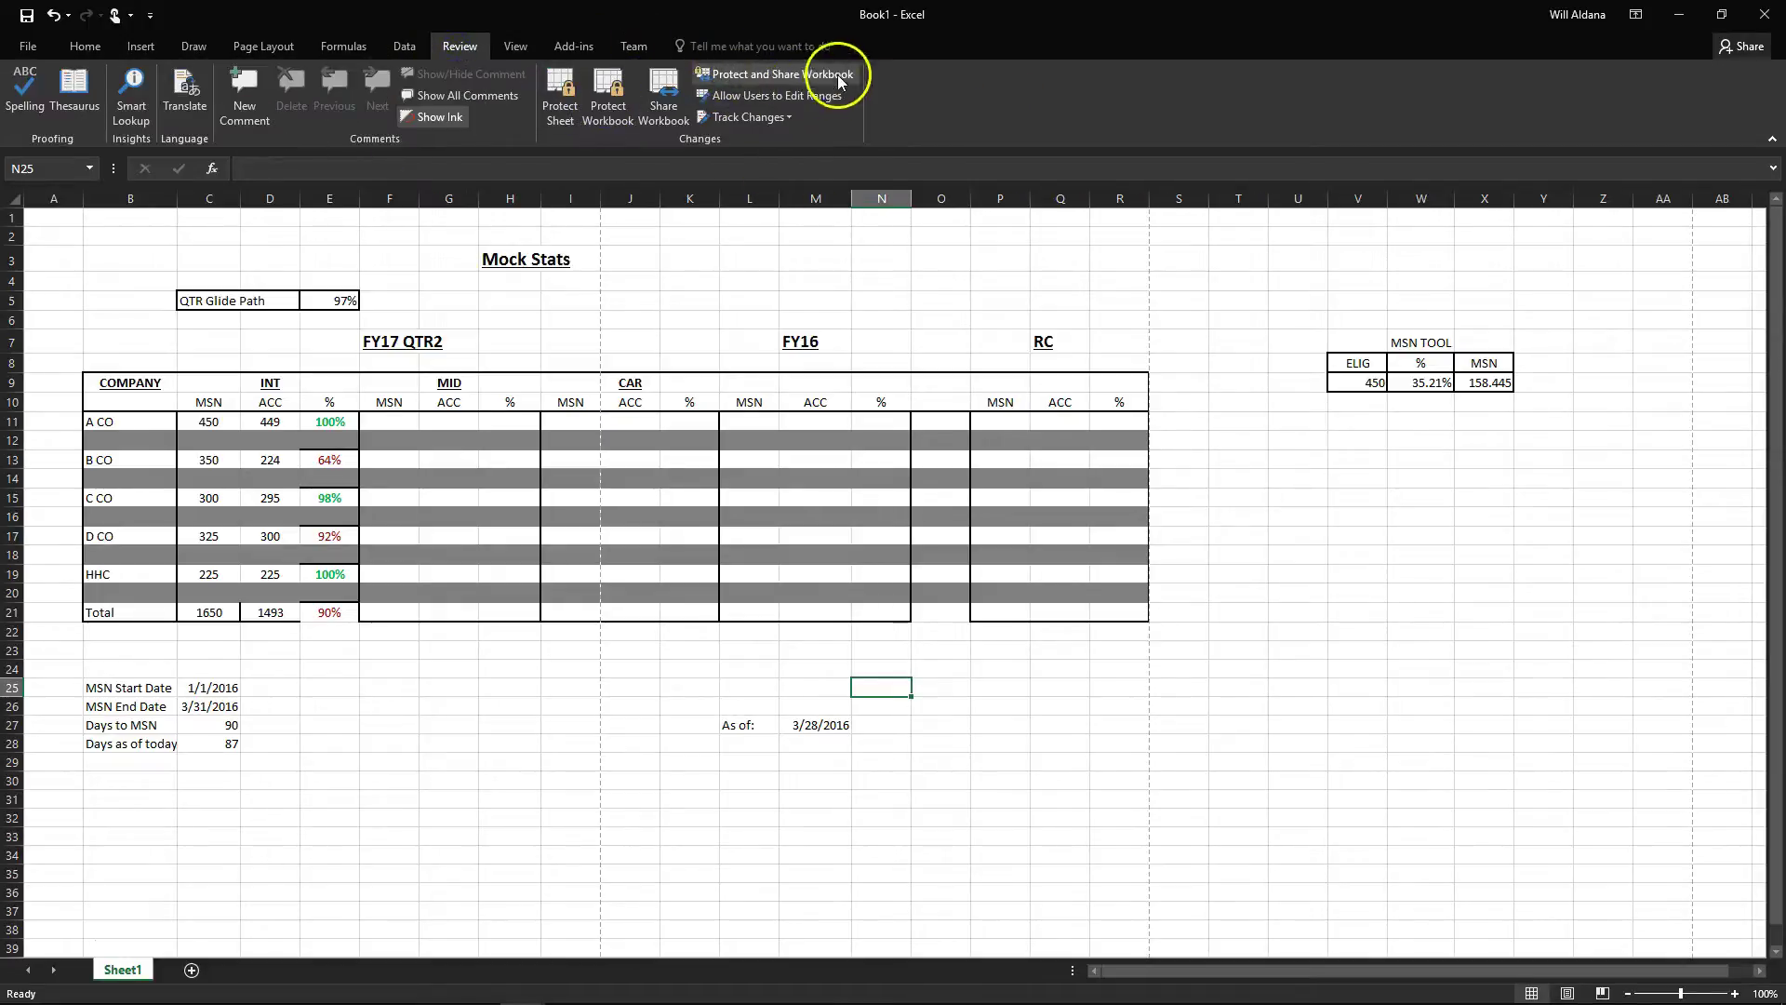
{"action": "left_click", "coordinate": [352, 47]}
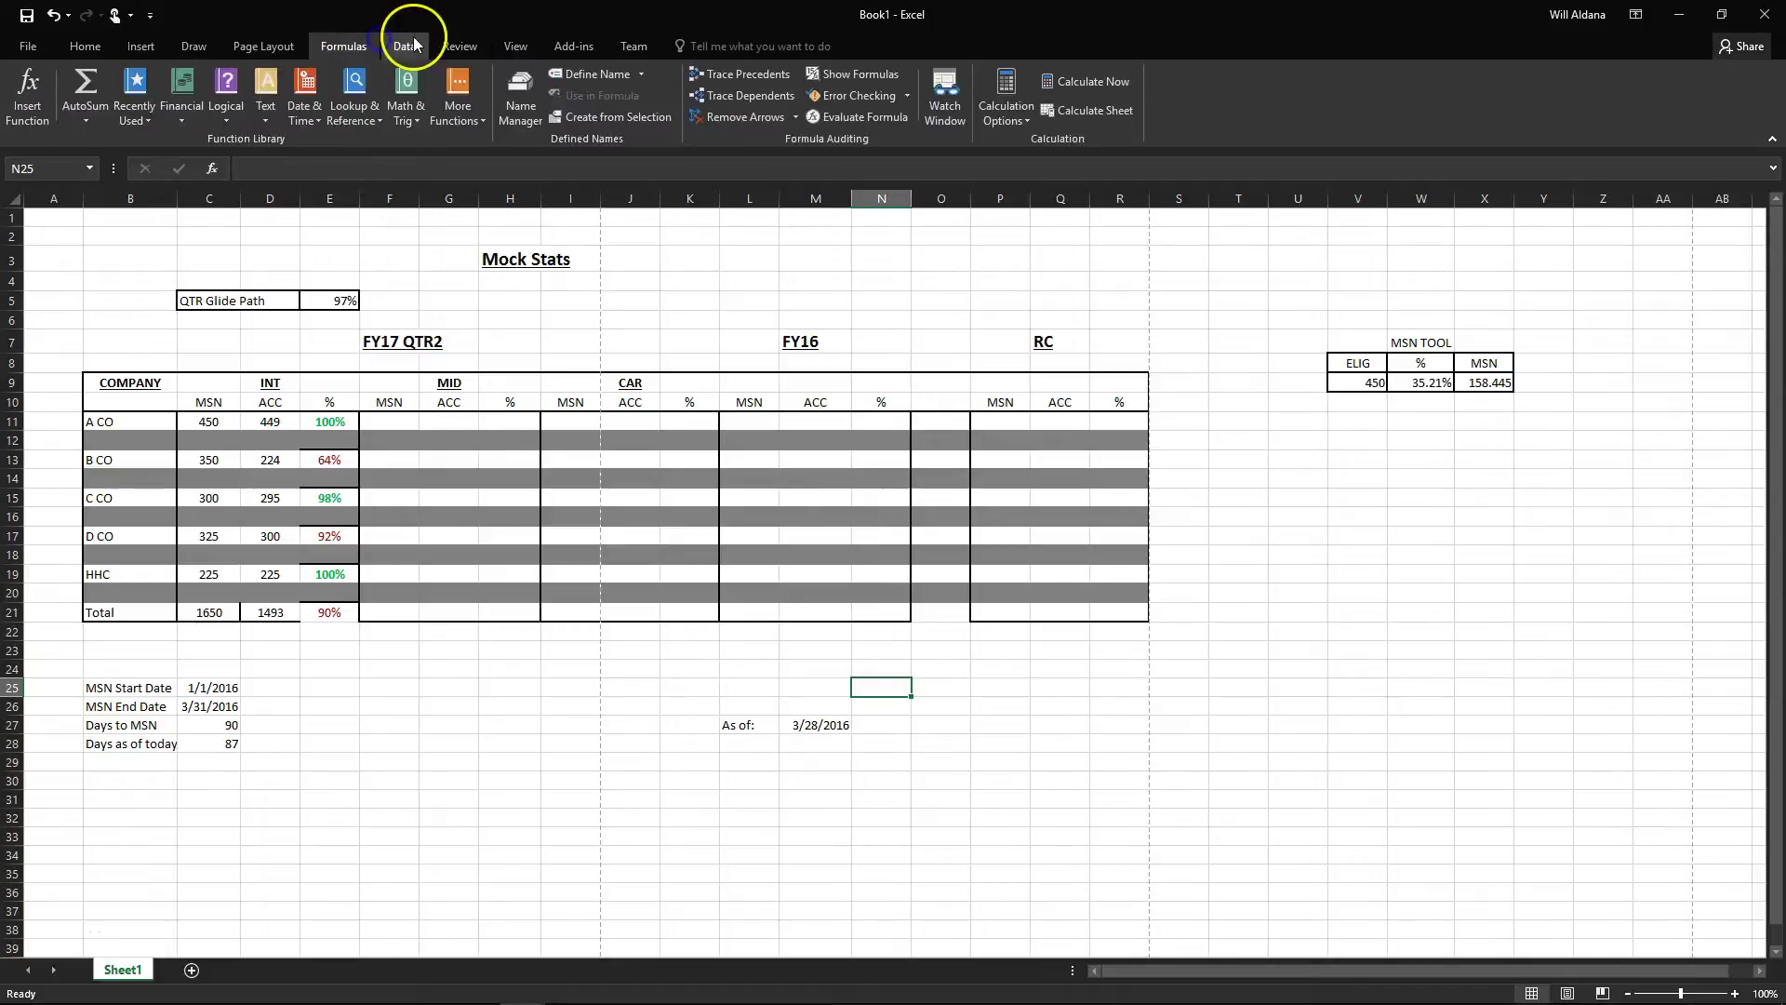
{"action": "left_click", "coordinate": [406, 46]}
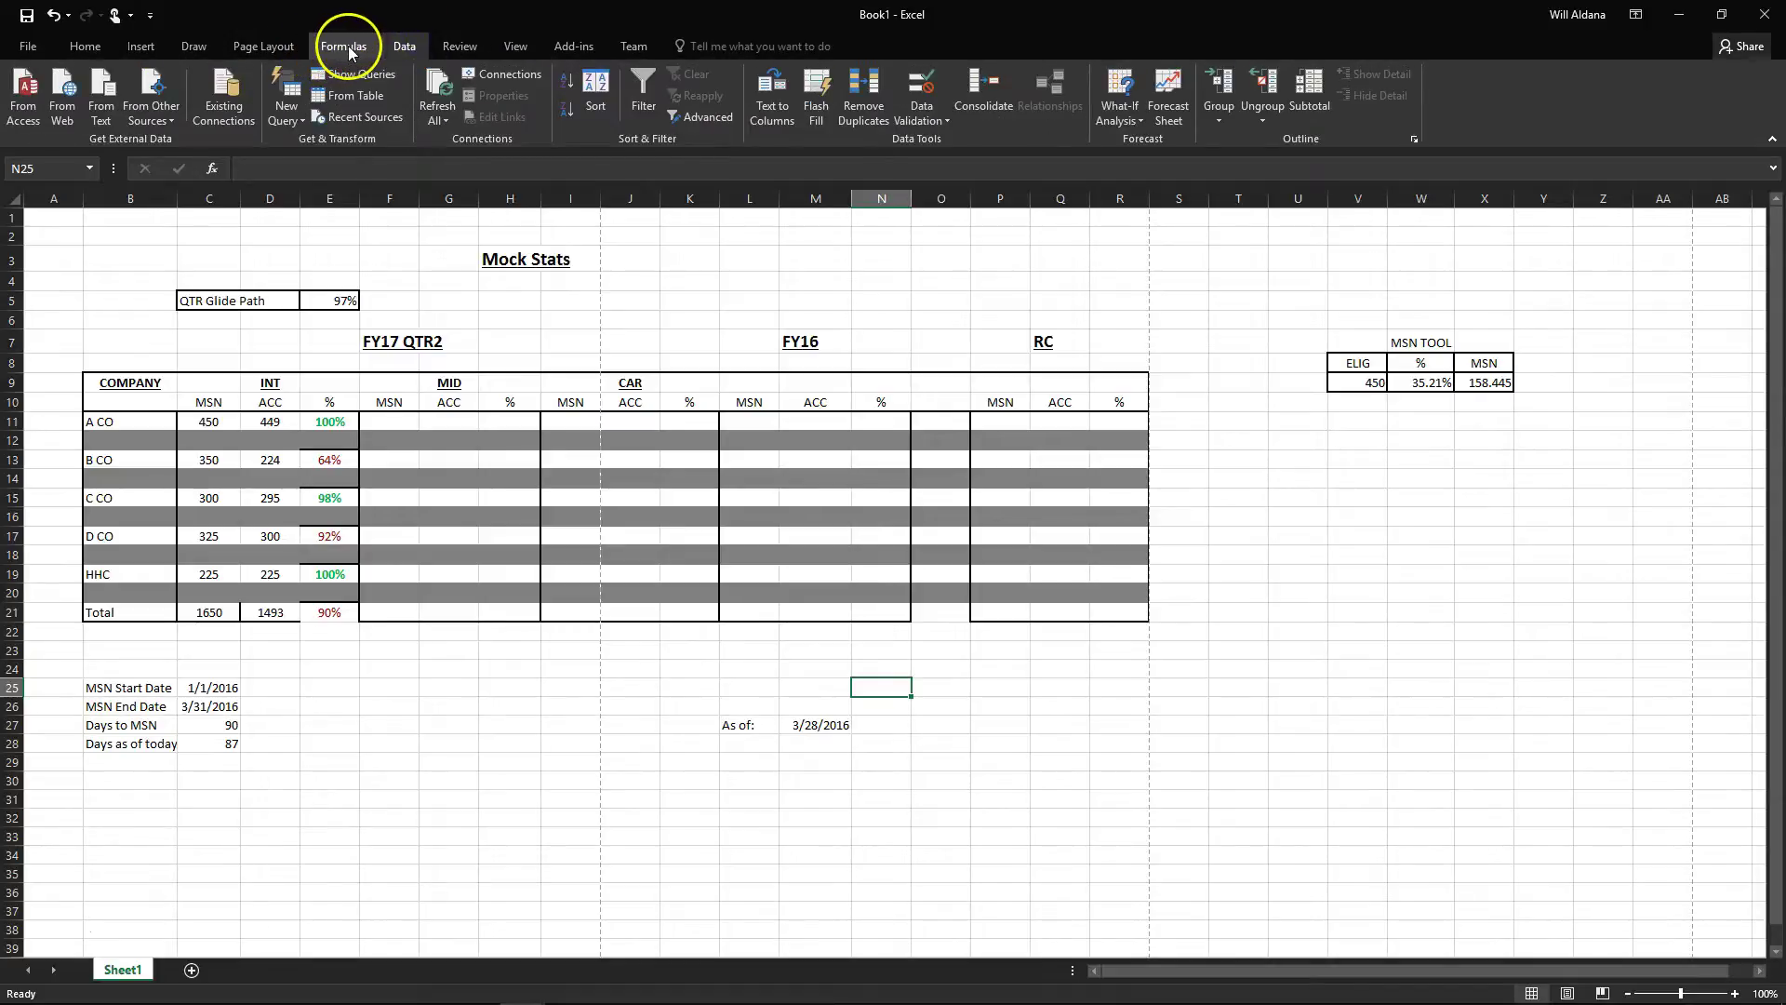
{"action": "left_click", "coordinate": [331, 47]}
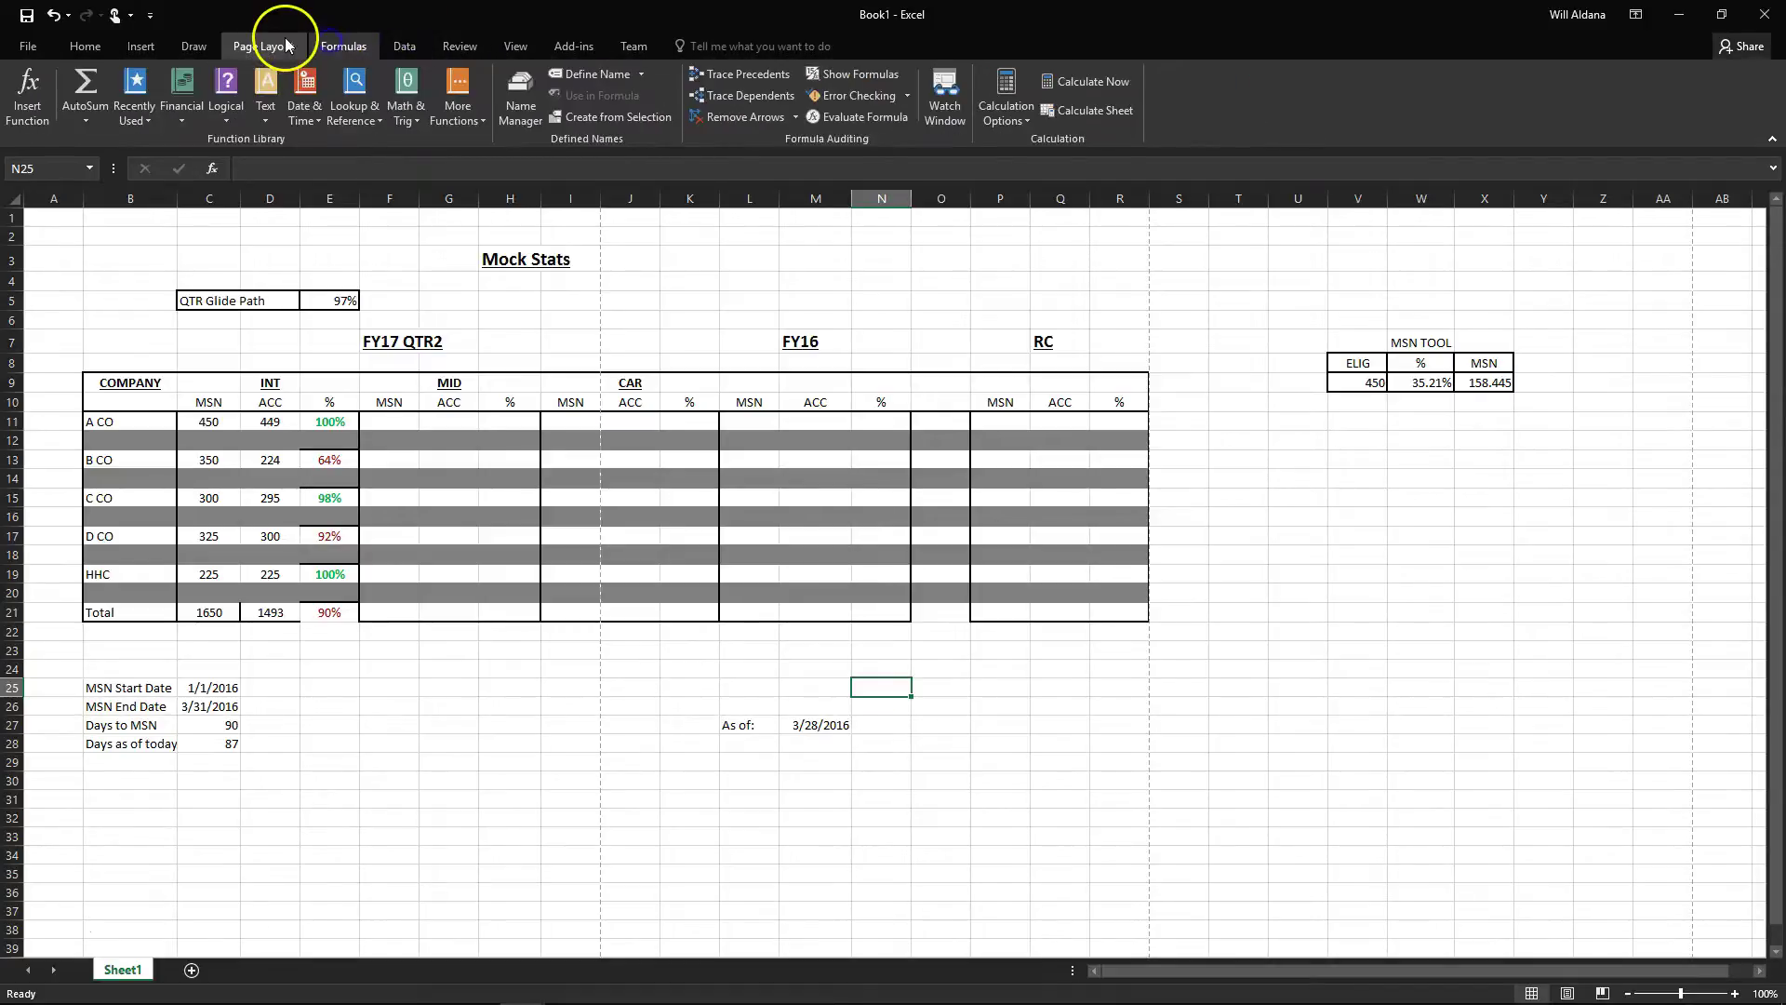
Set the sheet's page orientation to Landscape and delete the empty column A
{"action": "left_click", "coordinate": [270, 47]}
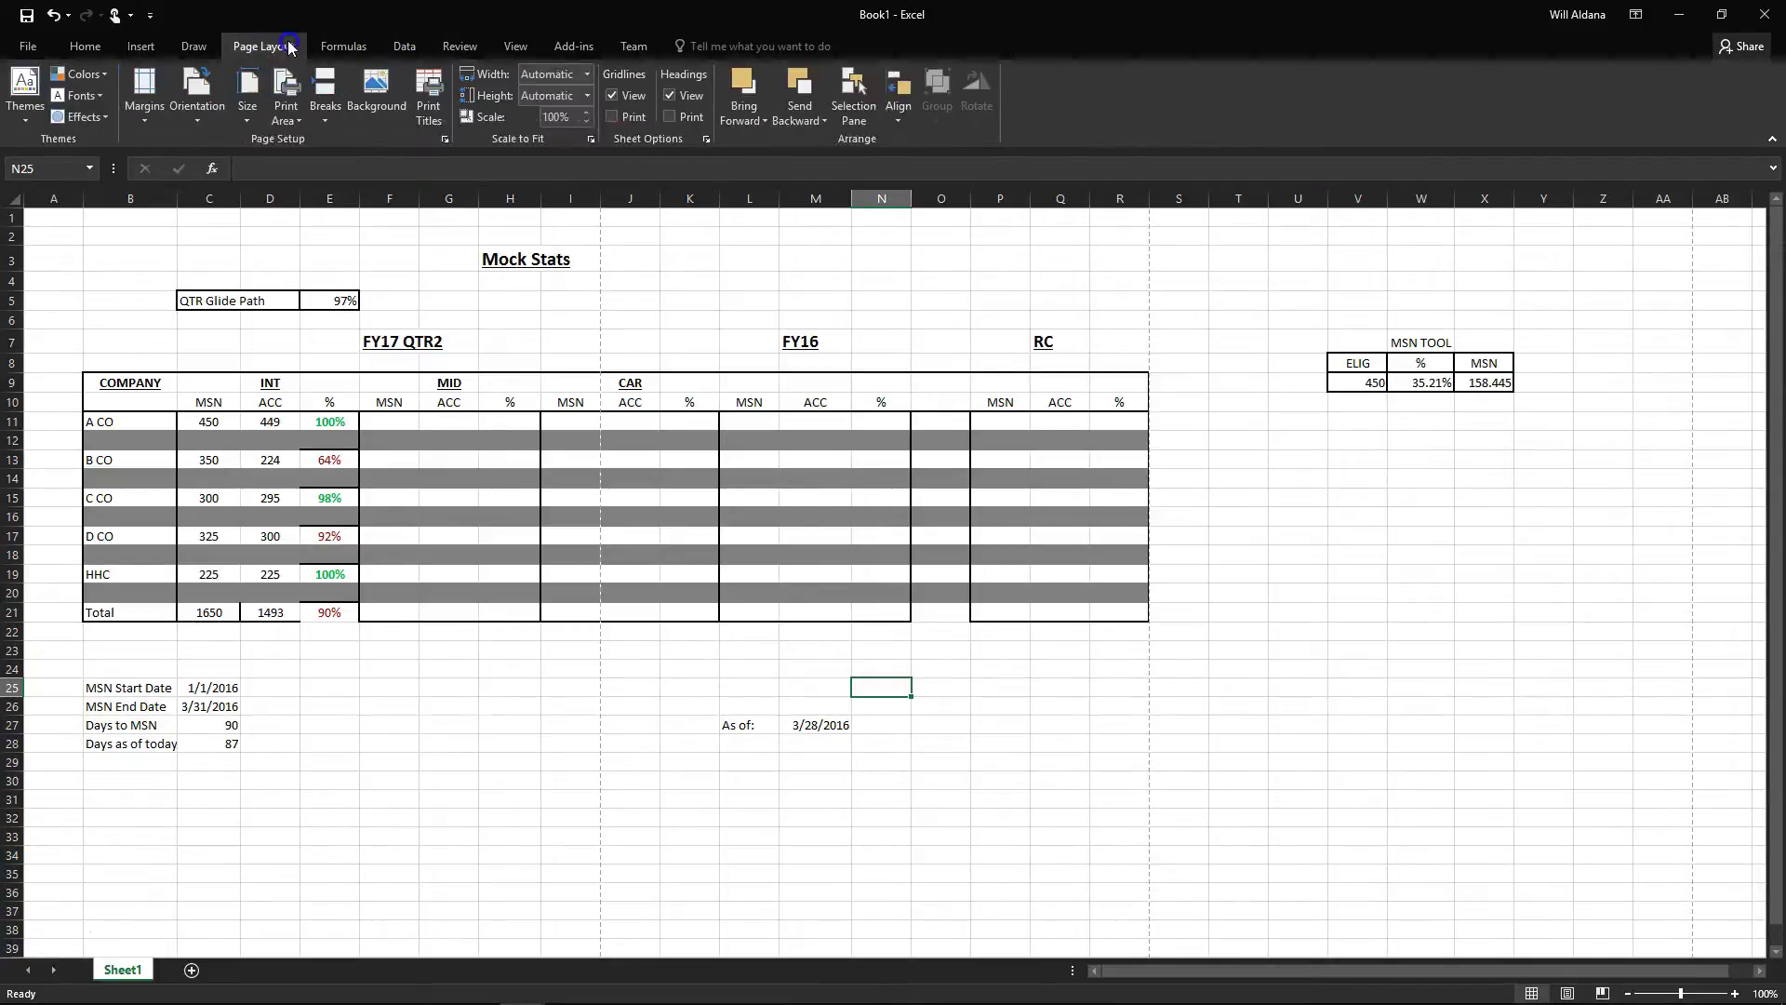
{"action": "left_click", "coordinate": [192, 132]}
{"action": "left_click", "coordinate": [244, 199]}
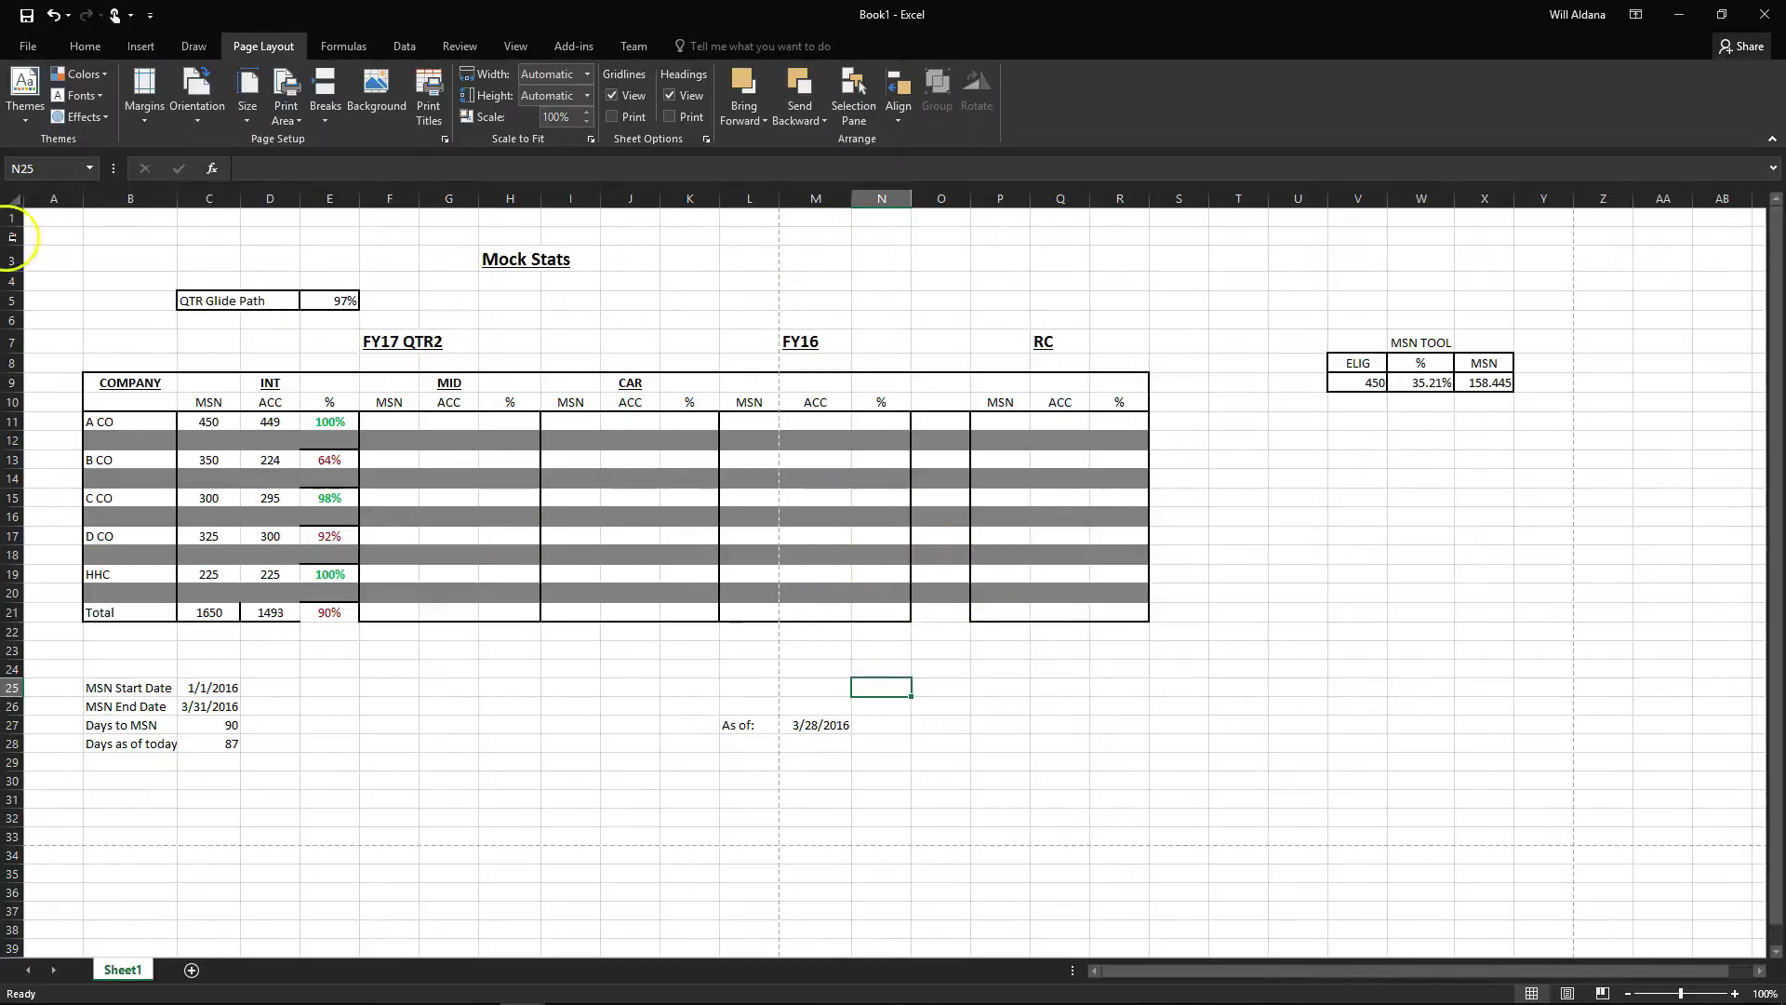
{"action": "right_click", "coordinate": [55, 199]}
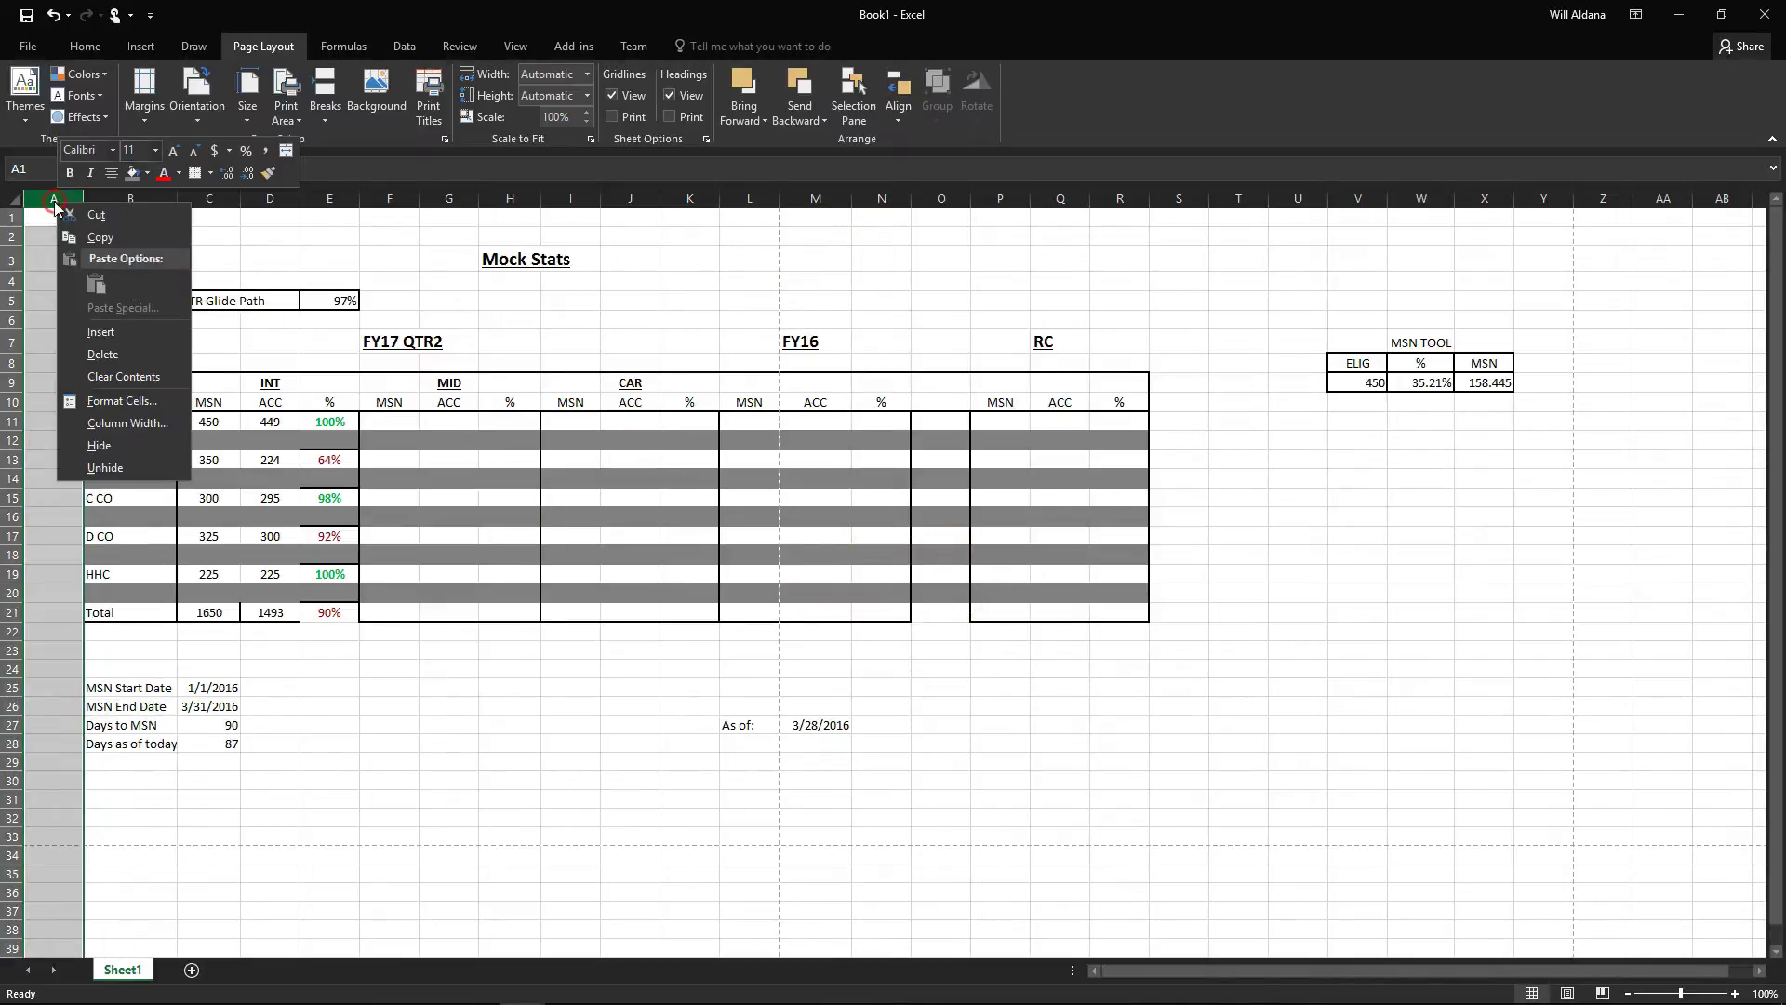
{"action": "left_click", "coordinate": [119, 356]}
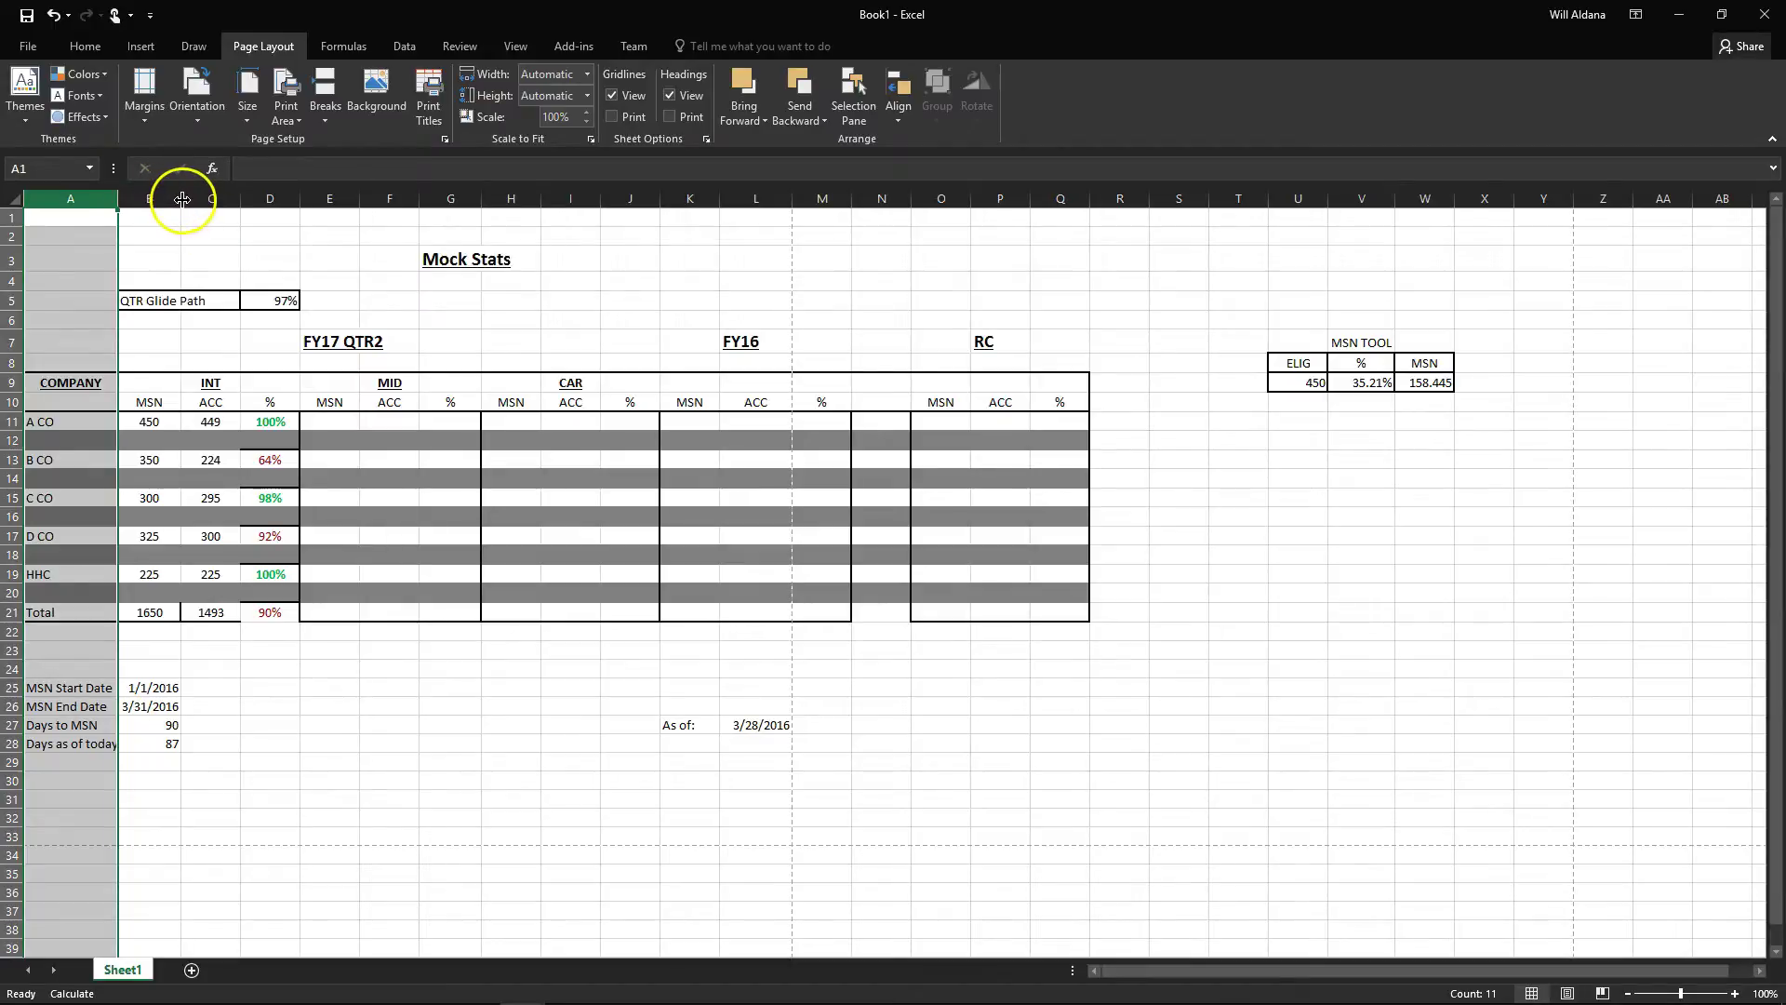
Narrow the table's columns between B and Q, collapsing the spacer column N, and fit column L to its As of date
{"action": "left_click_drag", "start_coordinate": [184, 192], "coordinate": [895, 197]}
{"action": "left_click_drag", "start_coordinate": [410, 193], "coordinate": [306, 196]}
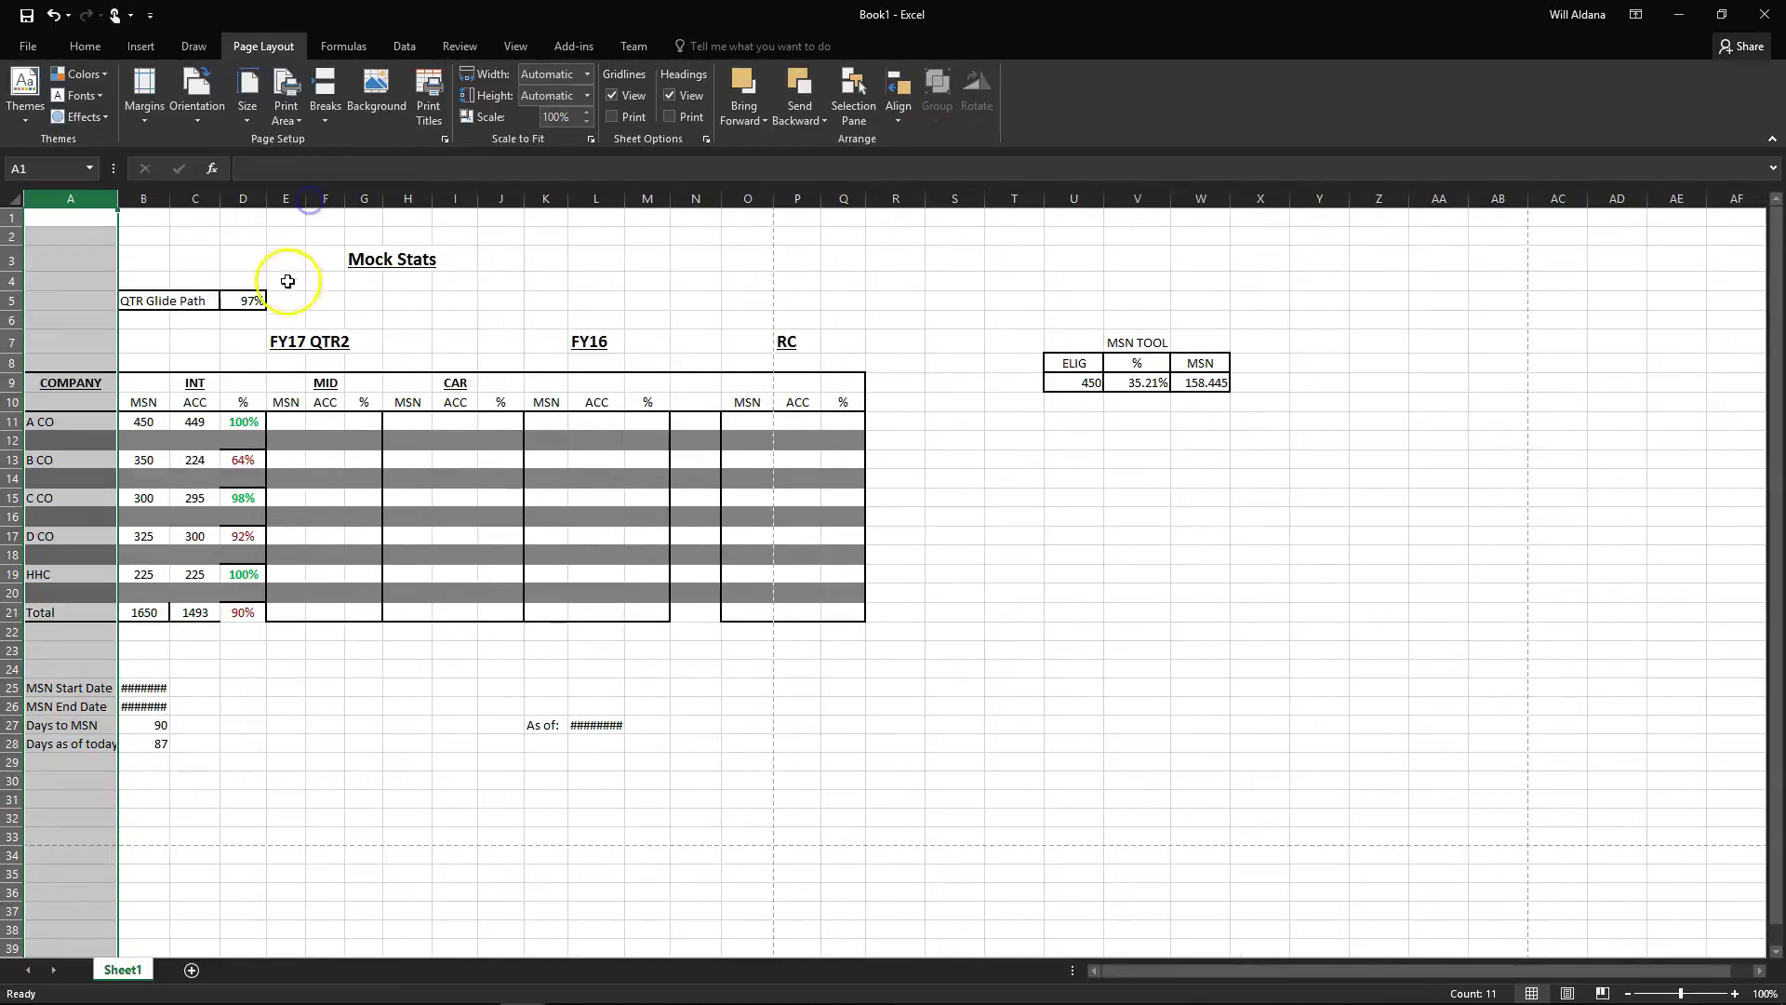
{"action": "left_click_drag", "start_coordinate": [820, 192], "coordinate": [671, 199]}
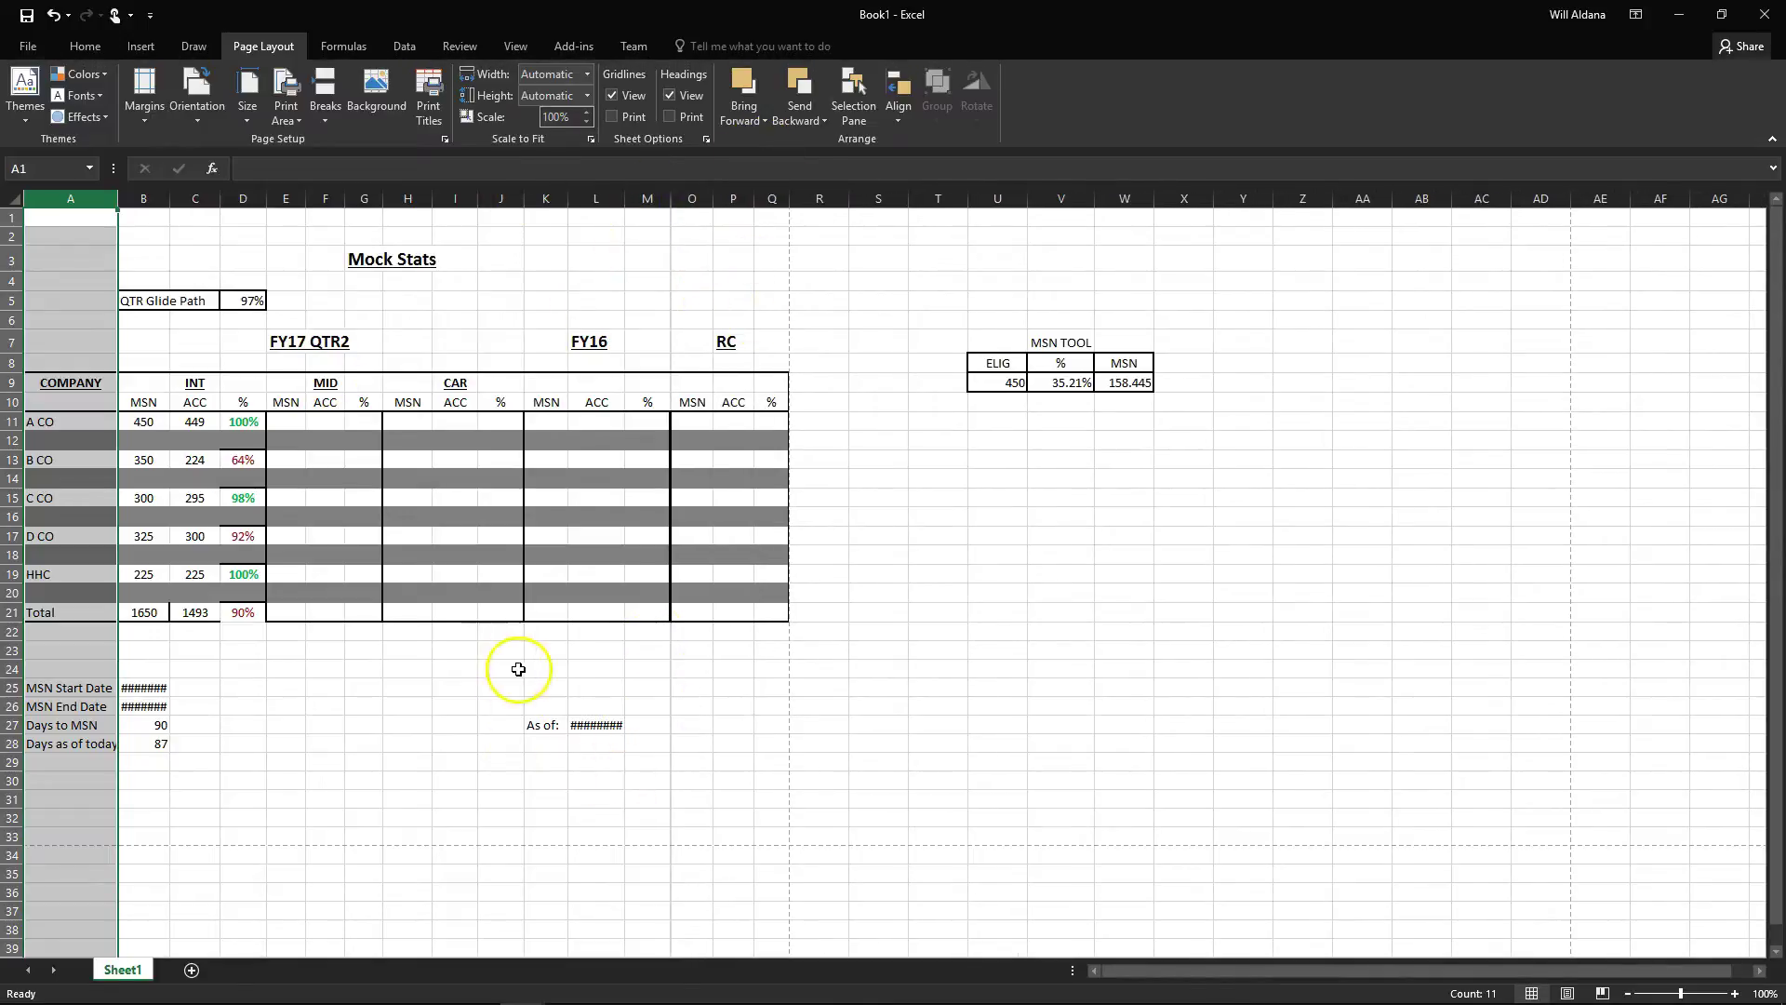
{"action": "left_click", "coordinate": [692, 338]}
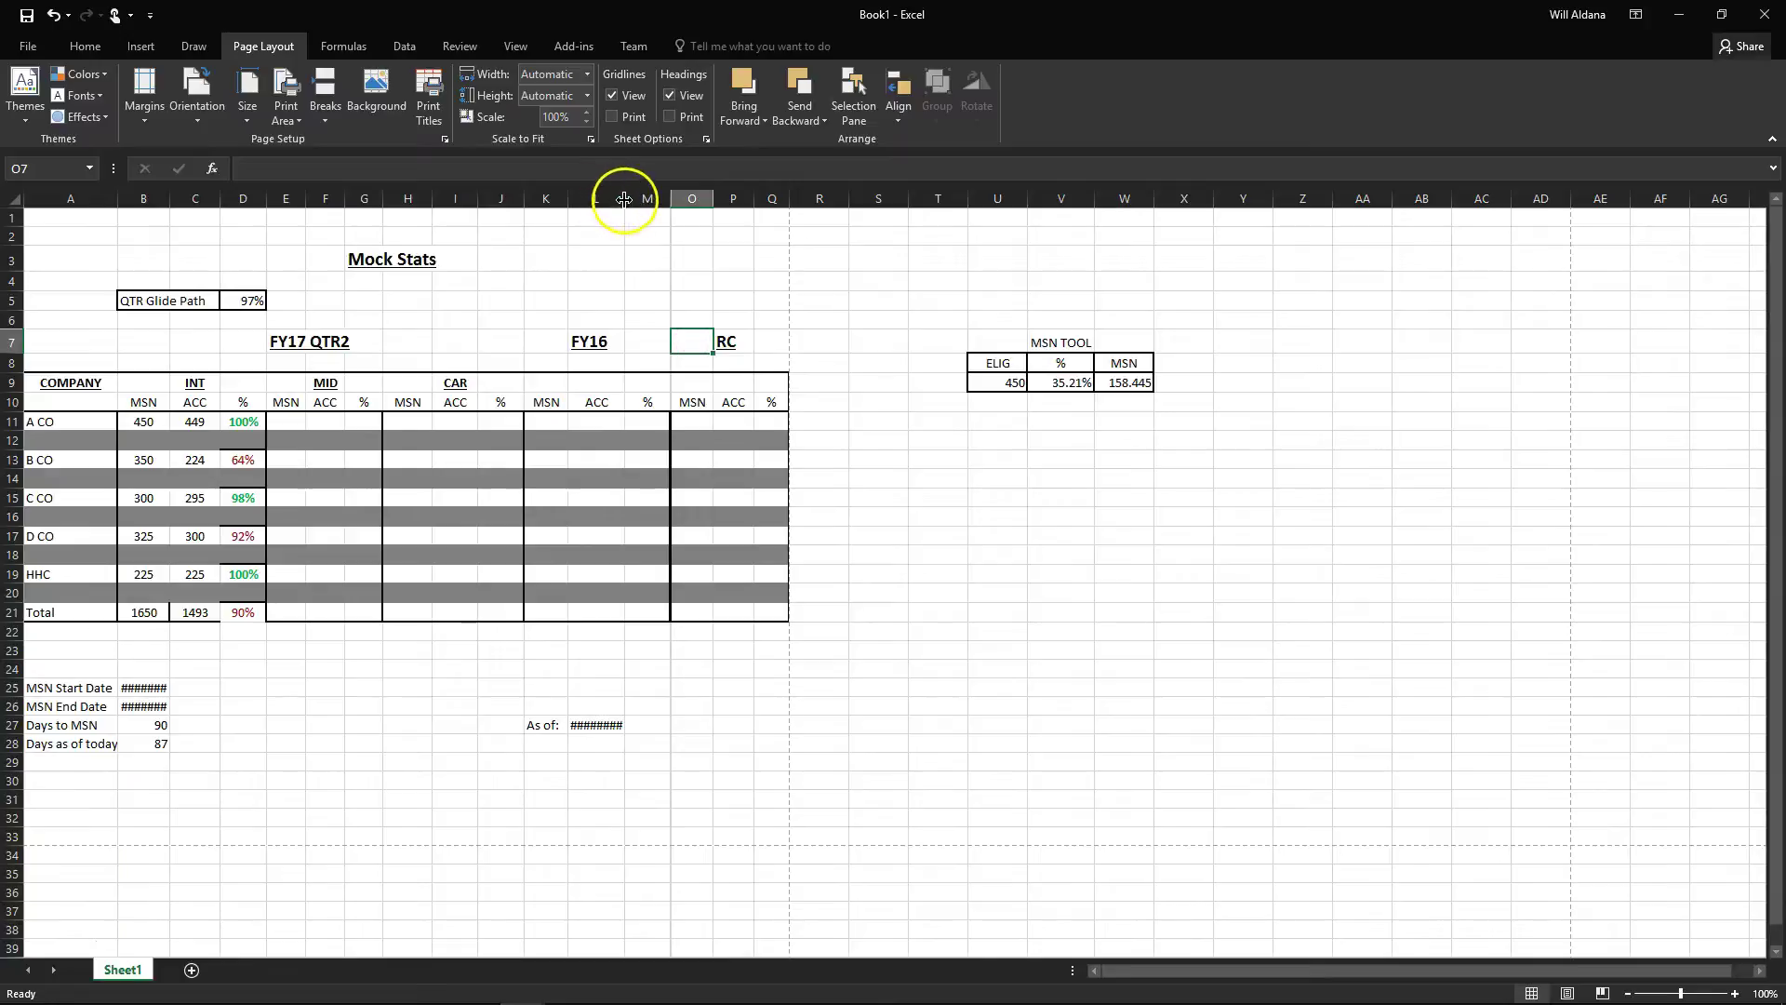
{"action": "double_click", "coordinate": [626, 202]}
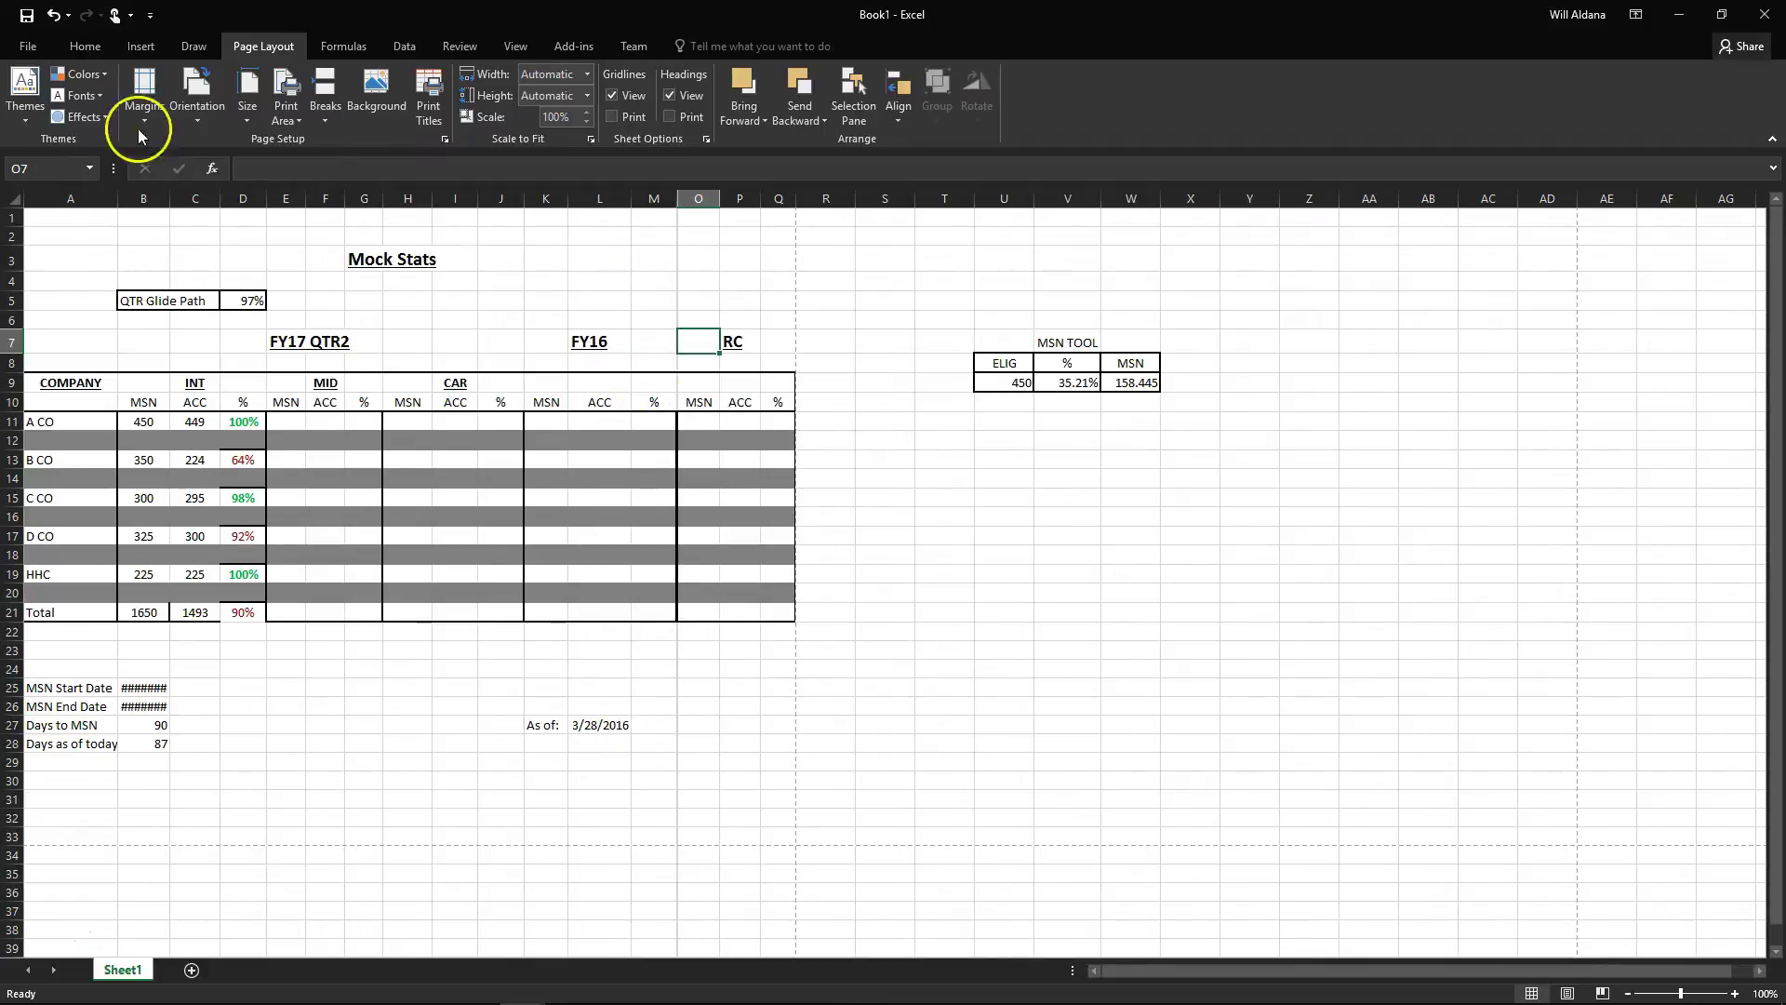
Export the sheet to the Desktop as a PDF named Mock Stats, replacing the existing file, and close the opened PDF
{"action": "left_click", "coordinate": [28, 46]}
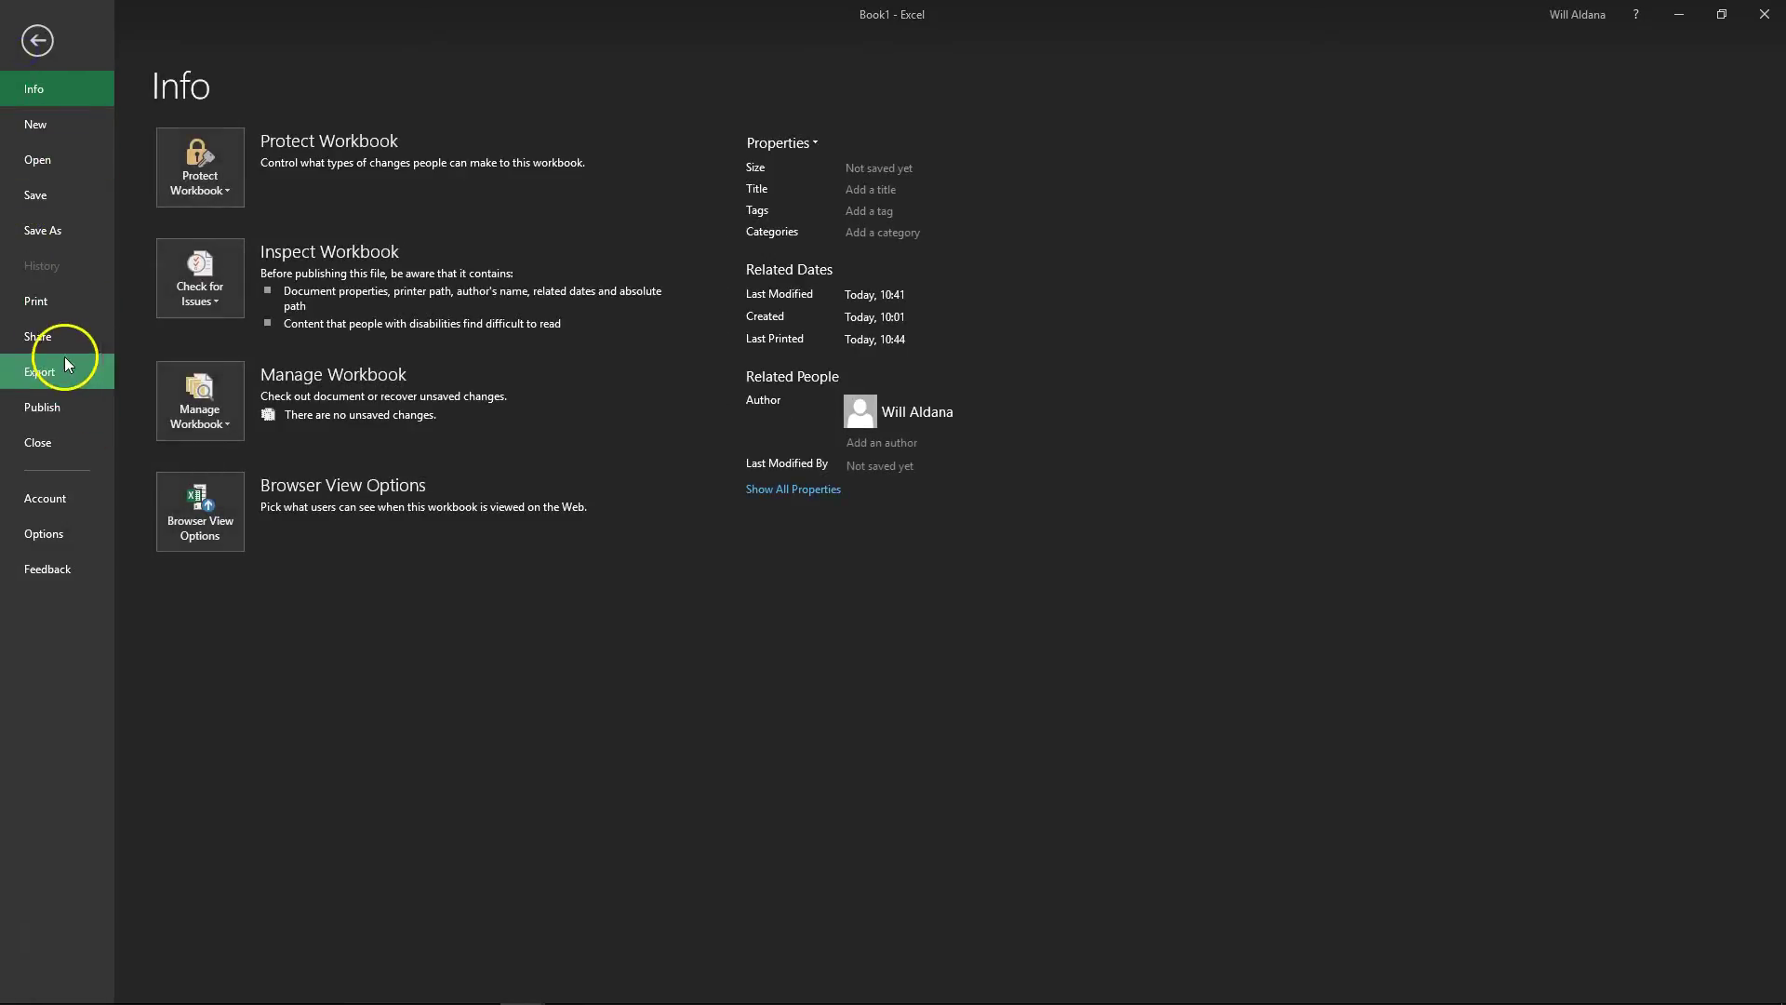
{"action": "left_click", "coordinate": [68, 371]}
{"action": "left_click", "coordinate": [495, 276]}
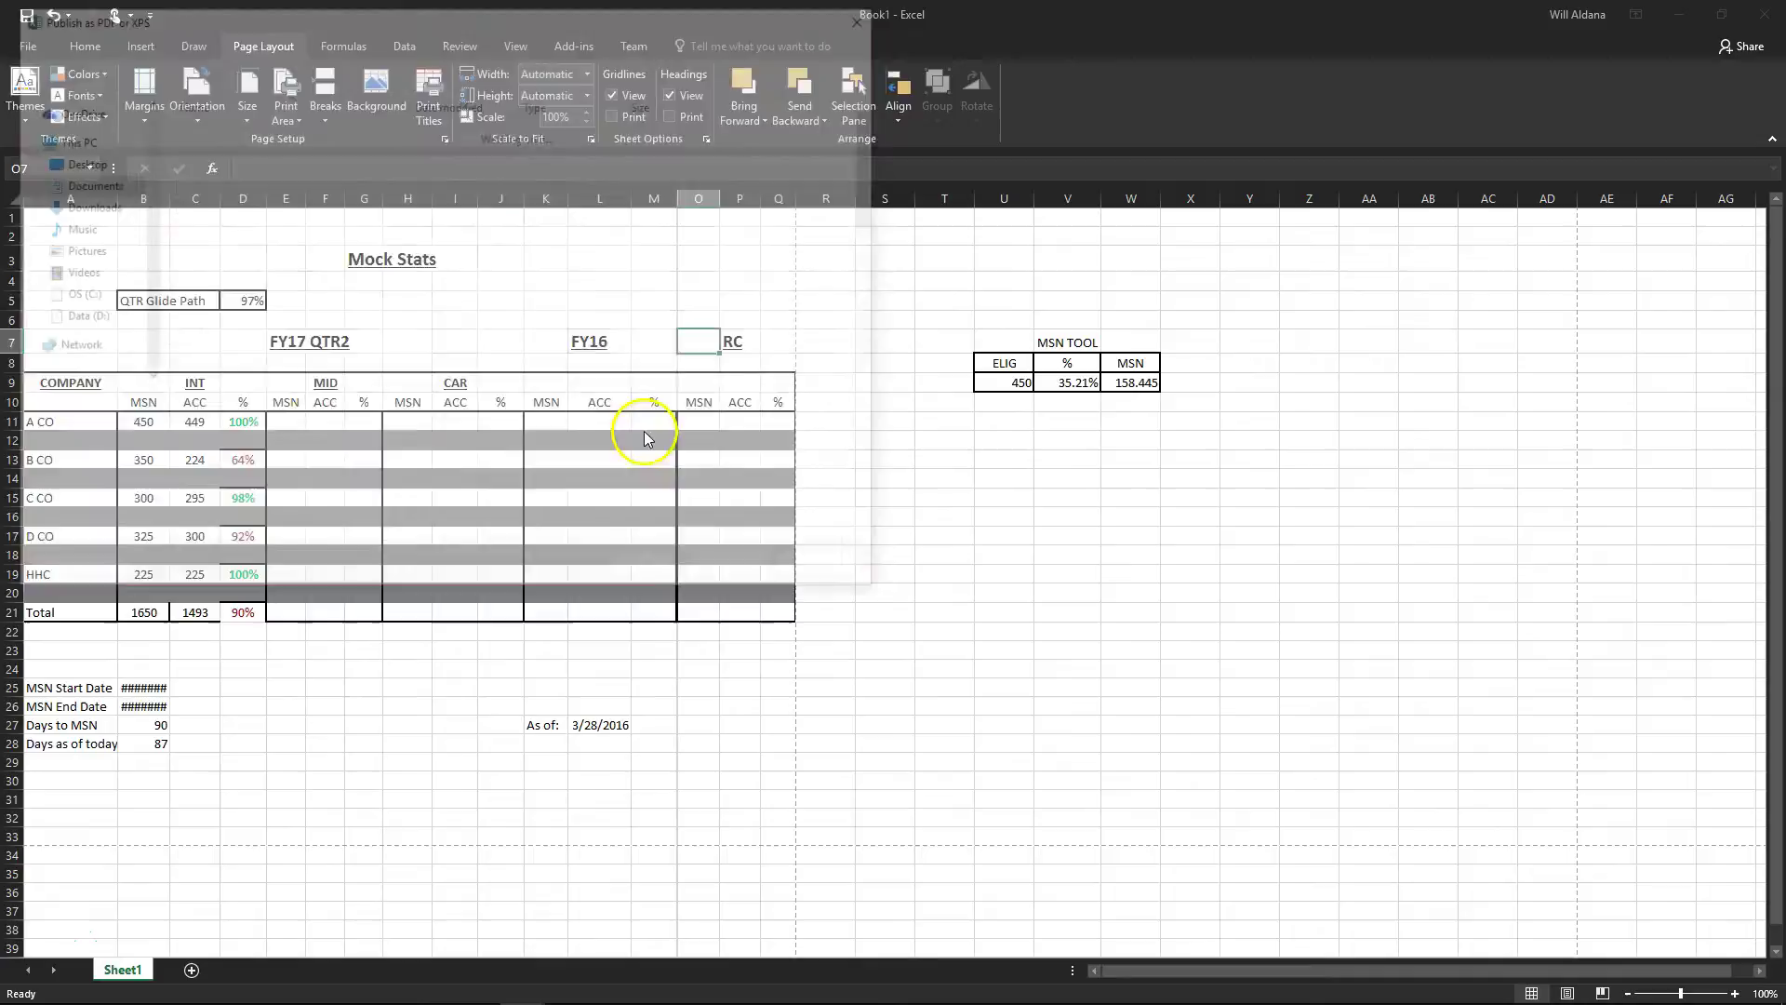
{"action": "left_click", "coordinate": [76, 160]}
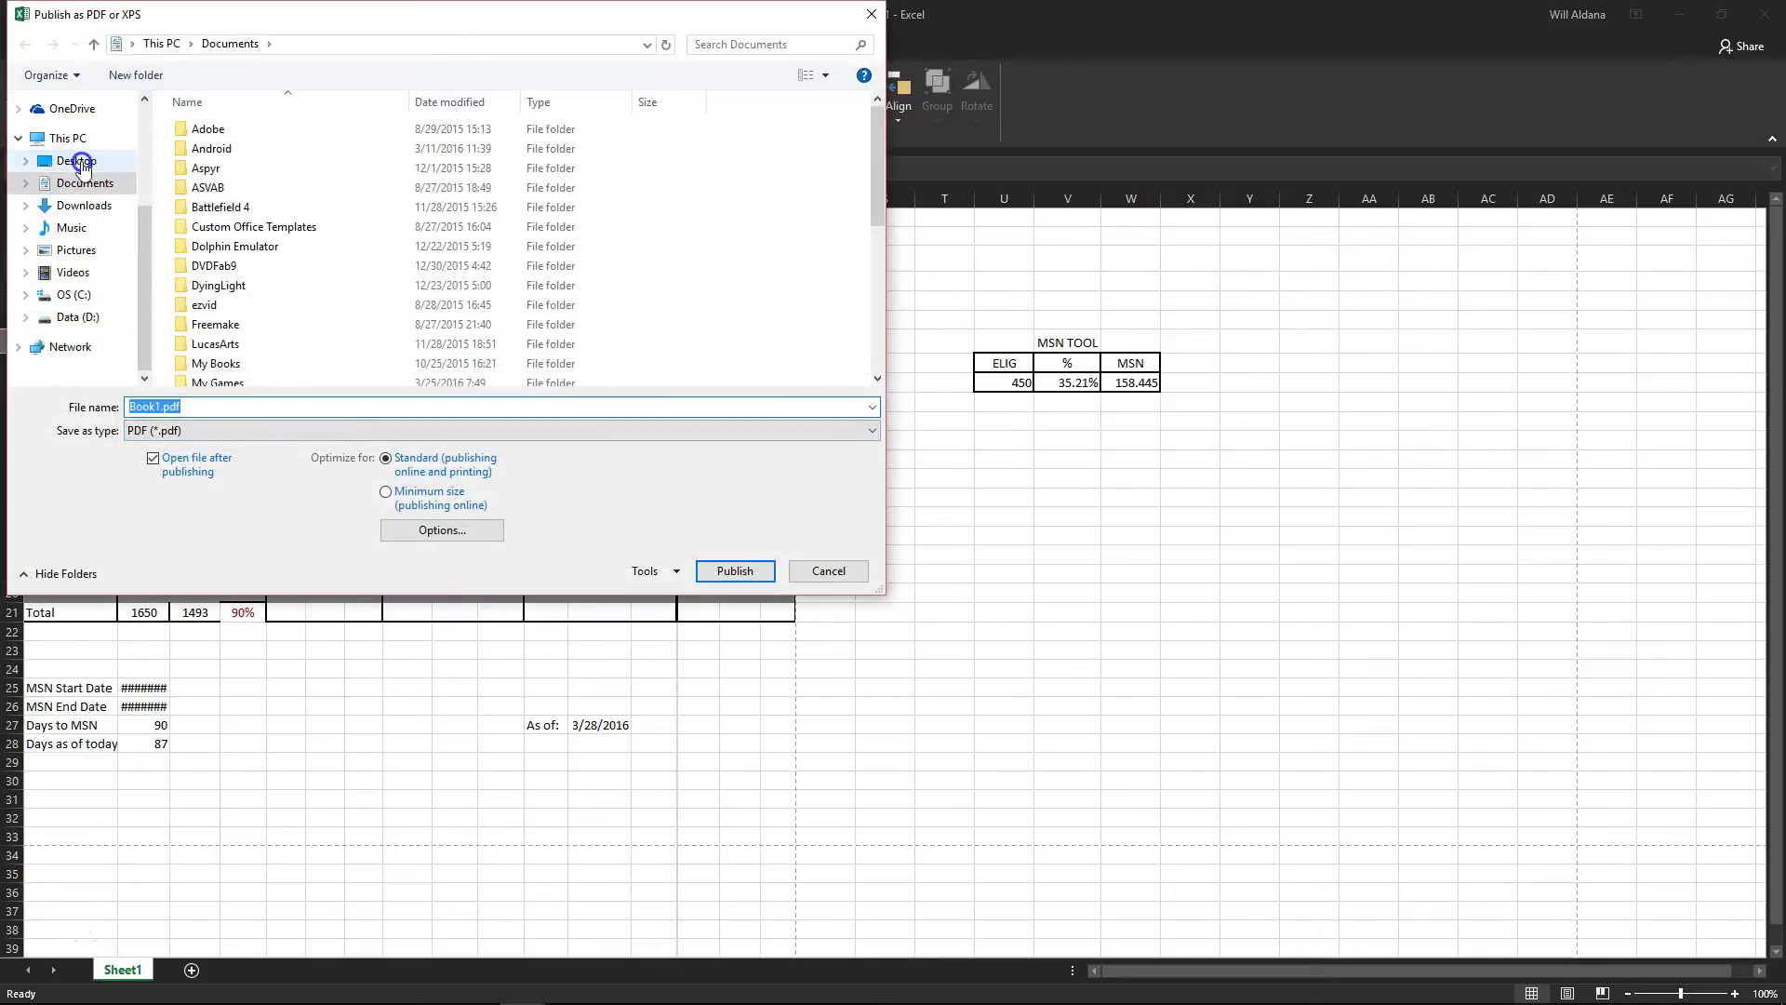
{"action": "left_click", "coordinate": [225, 407]}
{"action": "type", "text": "Mock"}
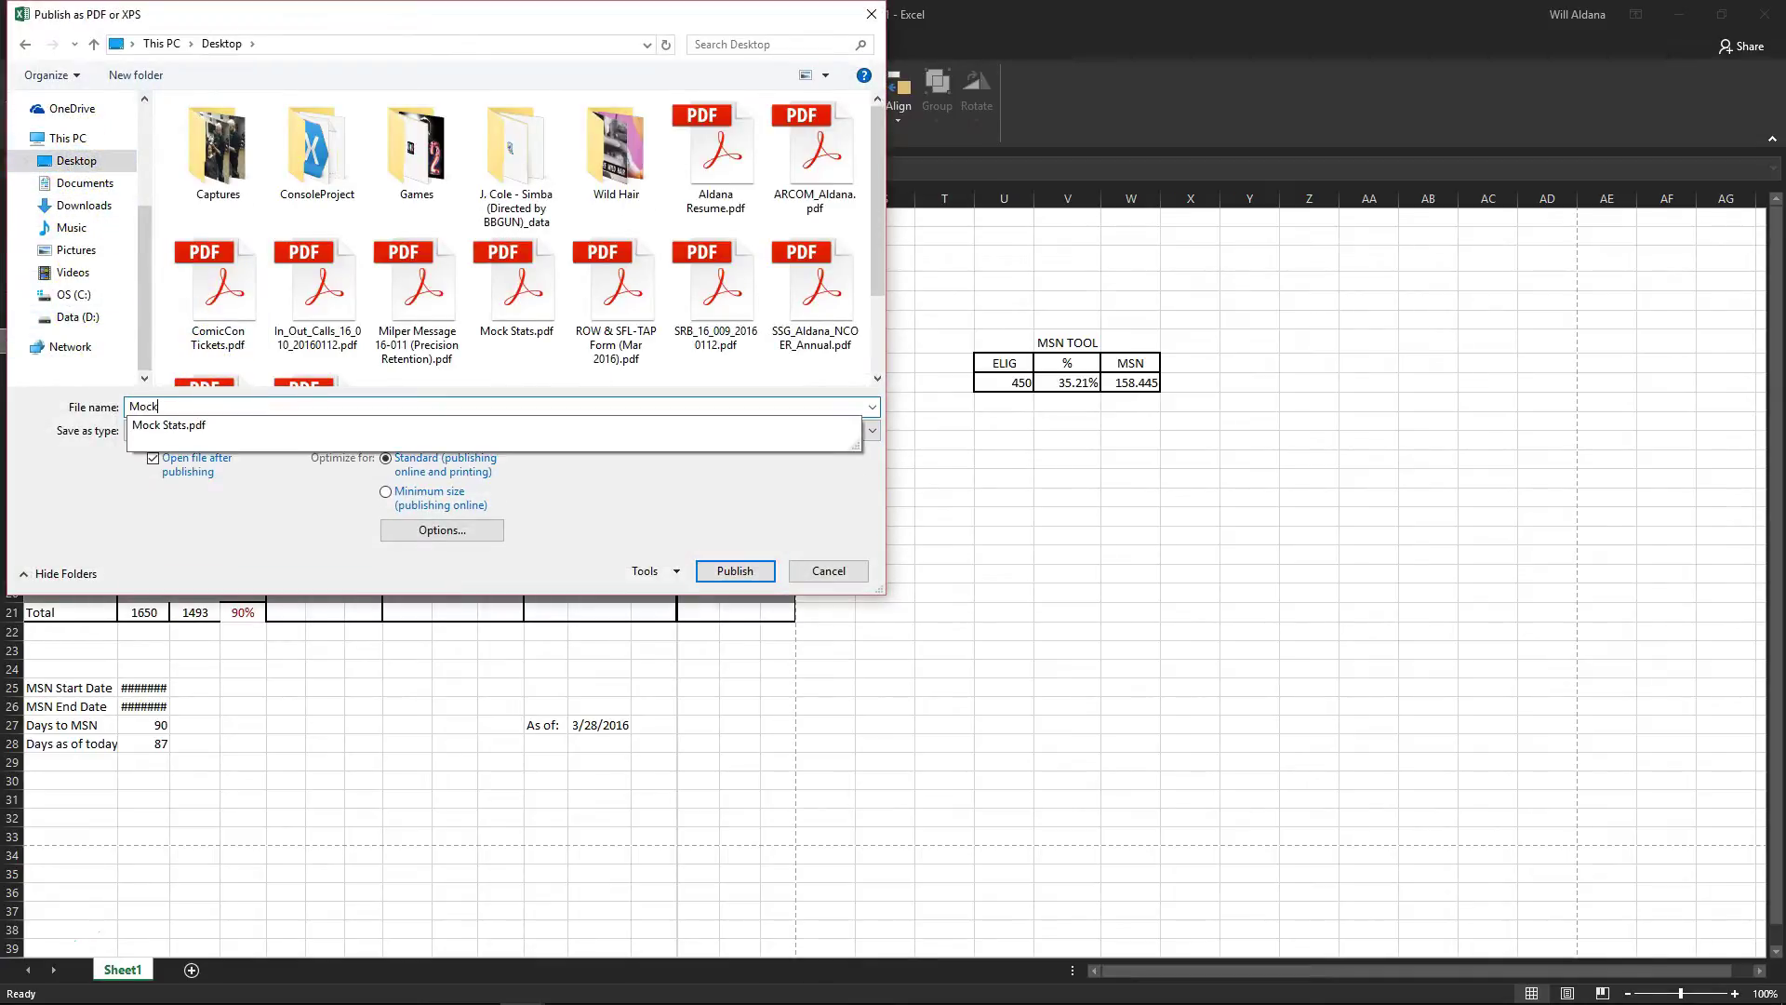
{"action": "type", "text": " Stats"}
{"action": "key", "text": "Return"}
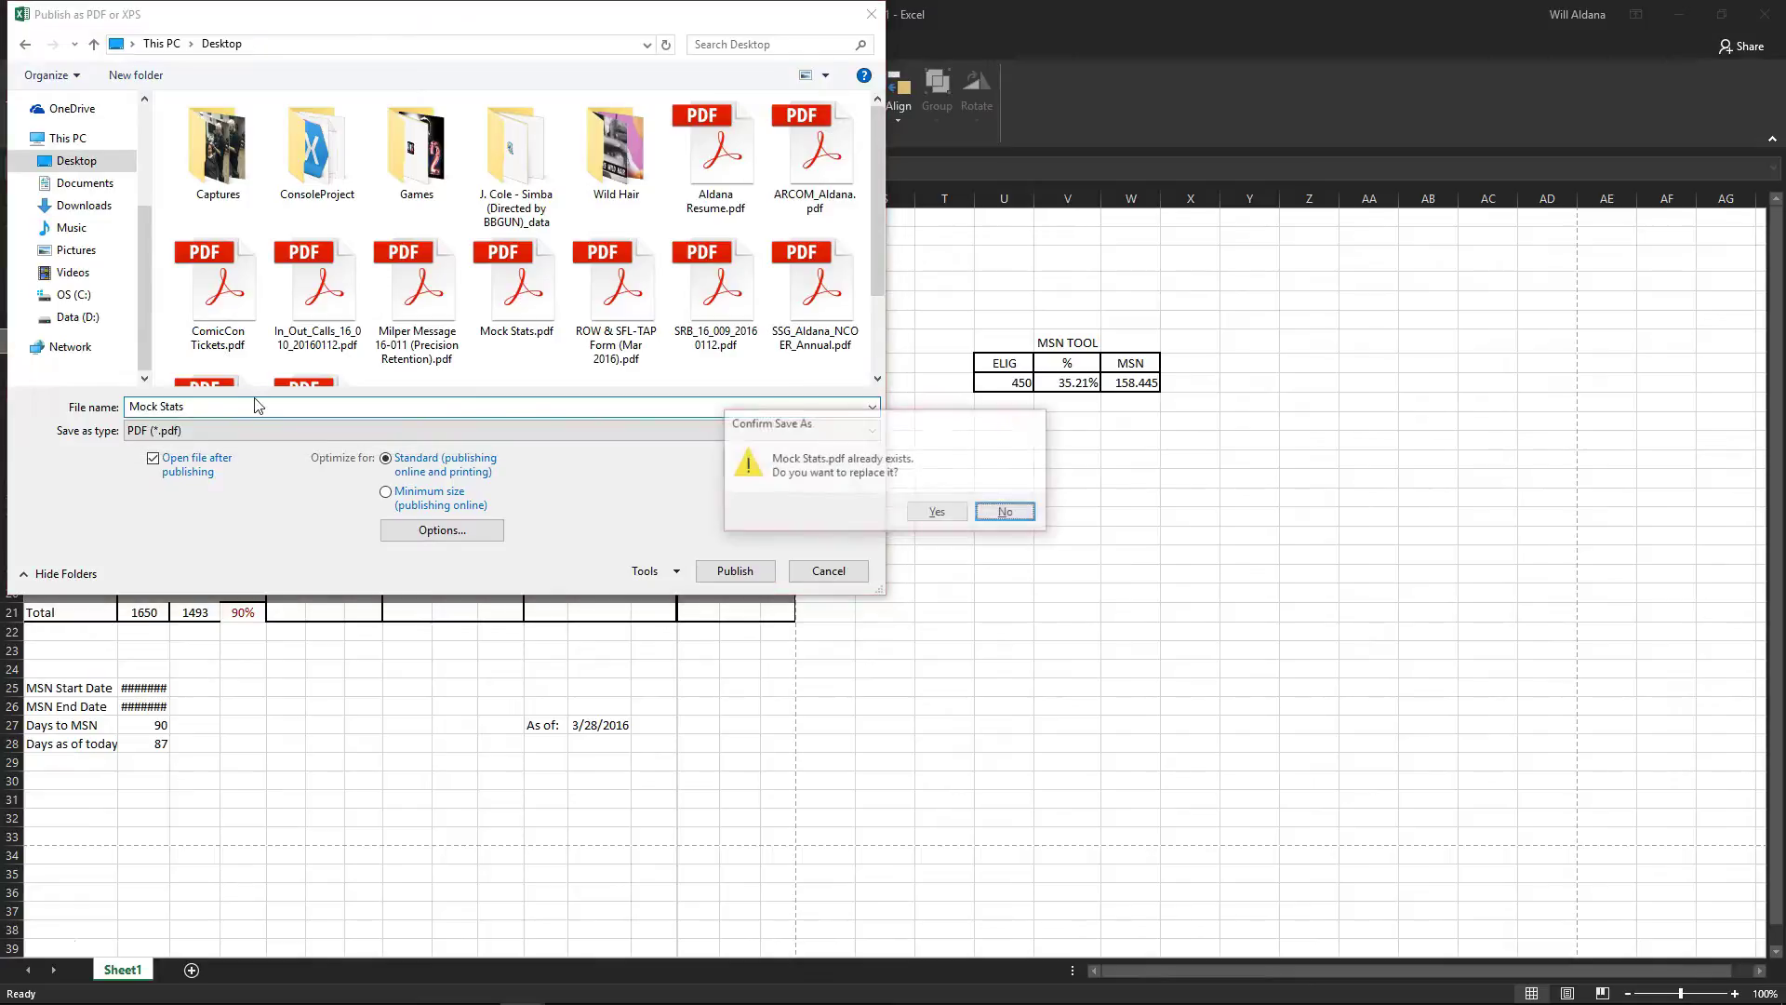
{"action": "left_click", "coordinate": [952, 517]}
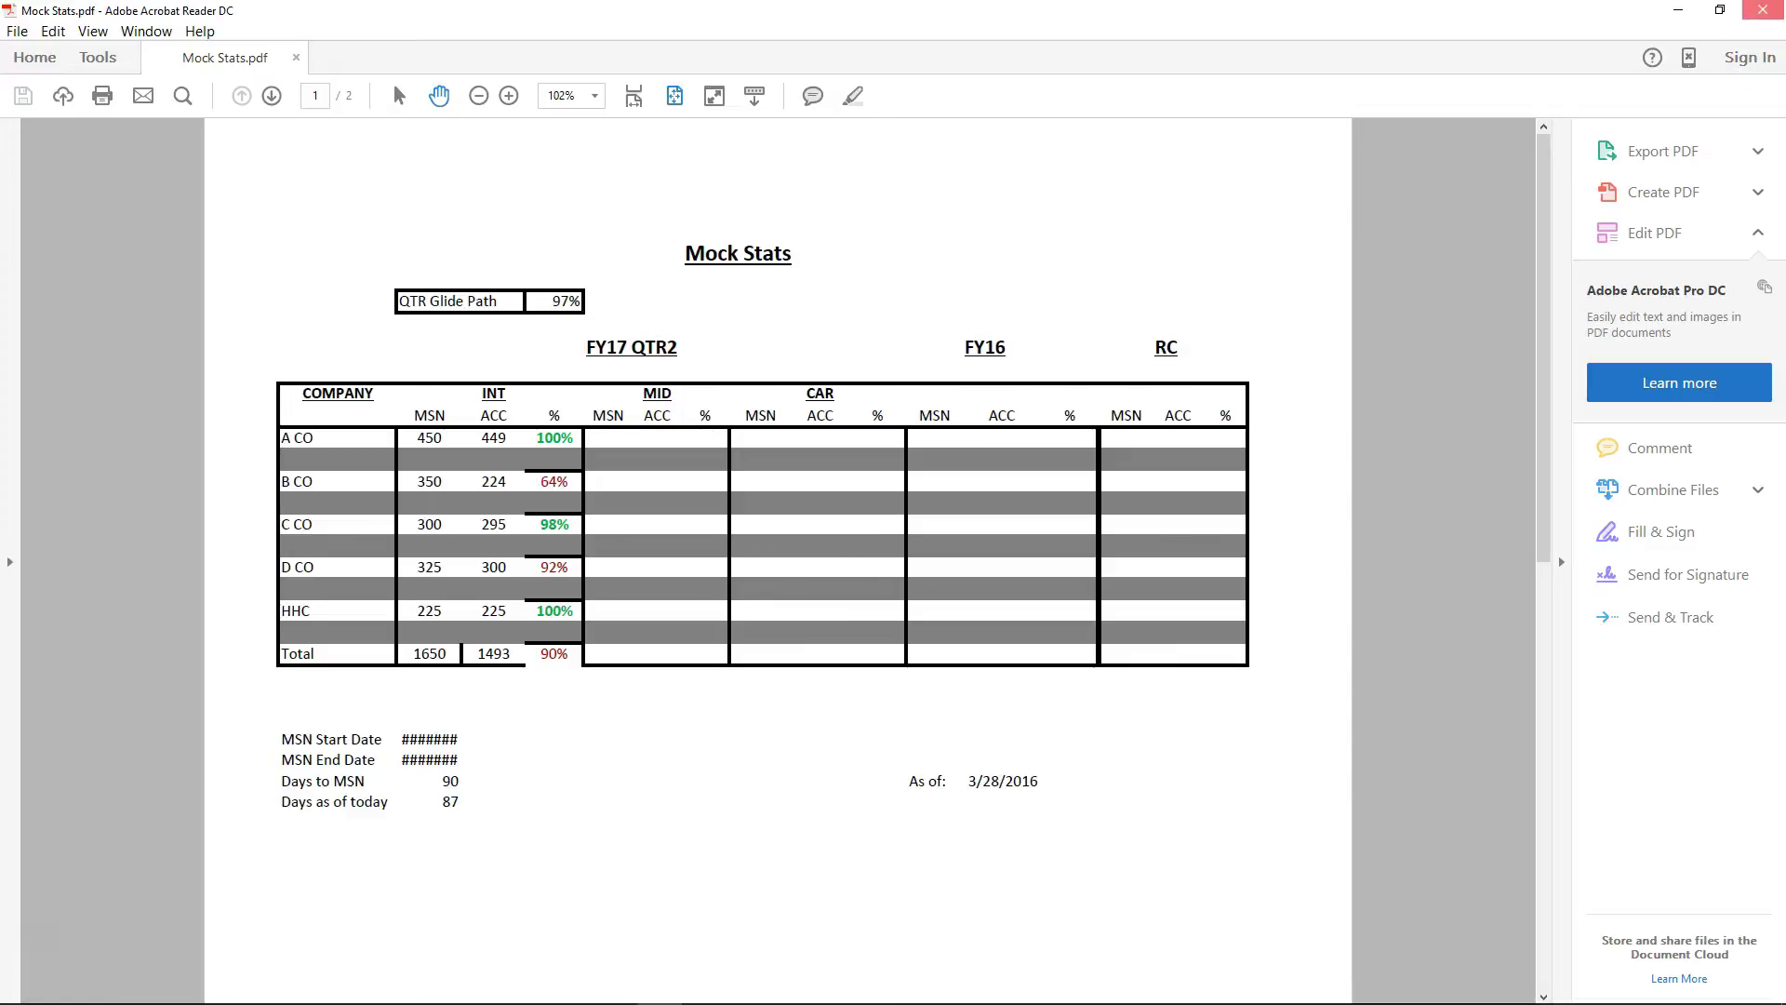
{"action": "left_click", "coordinate": [1763, 10]}
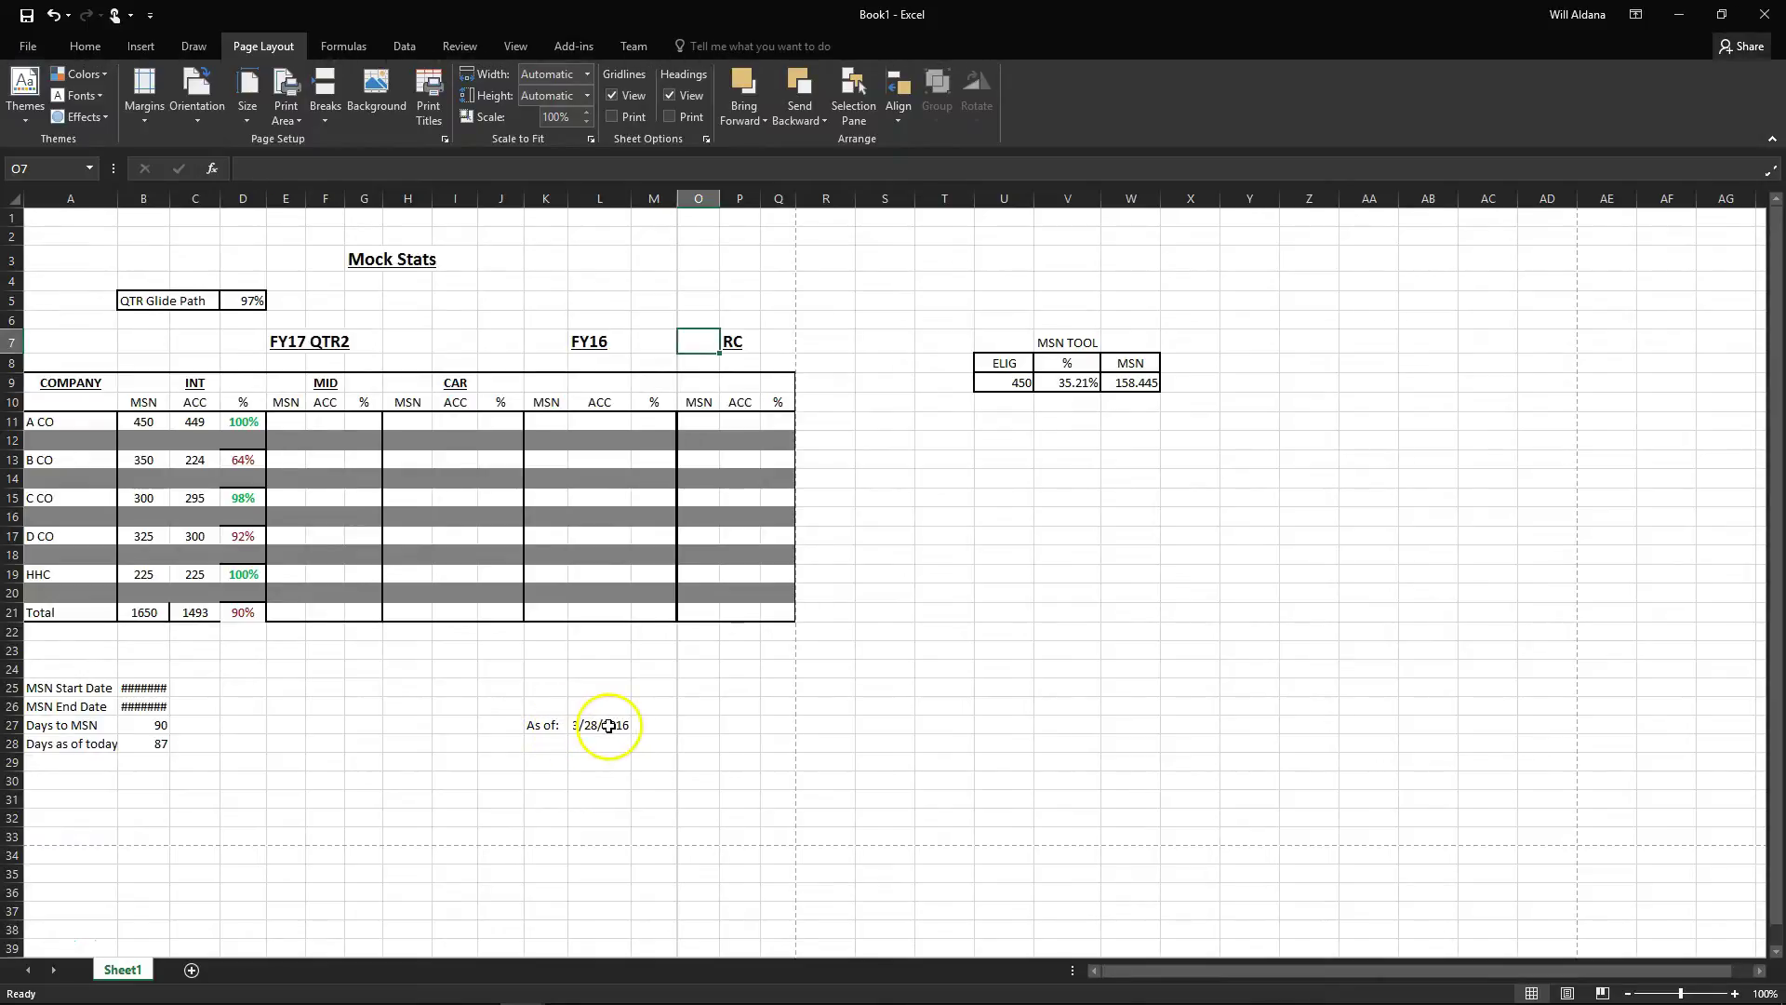
Widen column B enough to fit the MSN start and end dates
{"action": "left_click", "coordinate": [605, 725]}
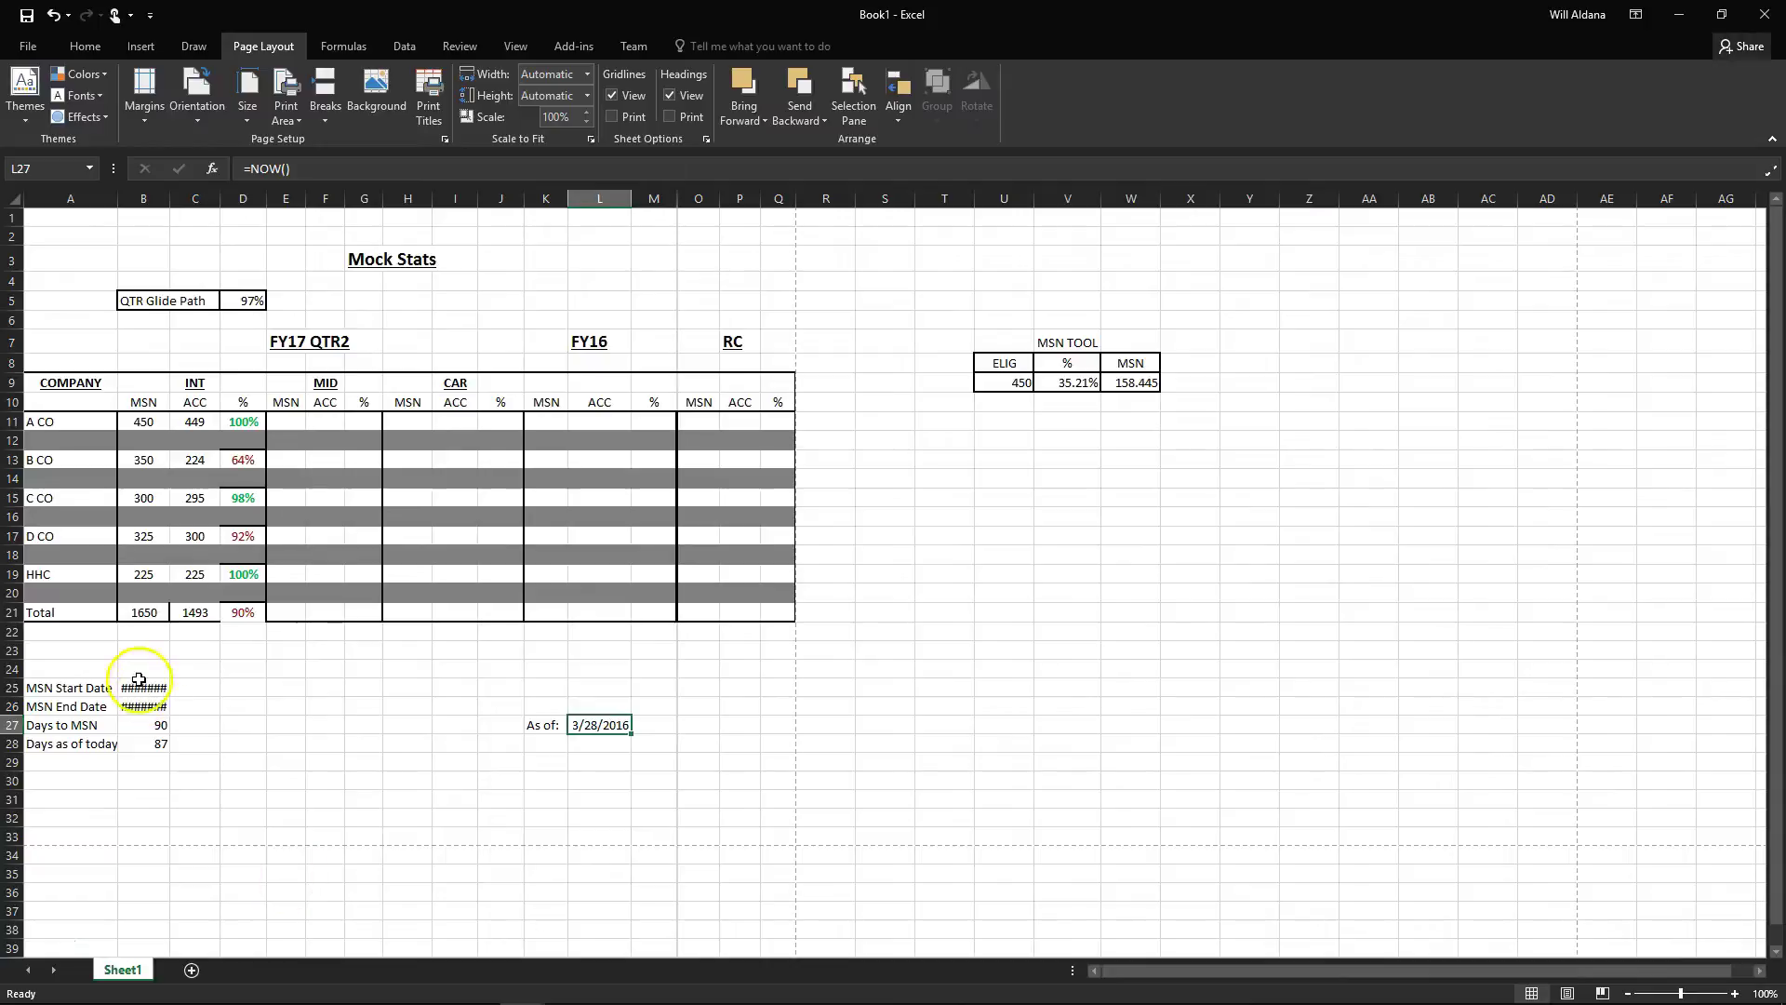
{"action": "left_click", "coordinate": [536, 723]}
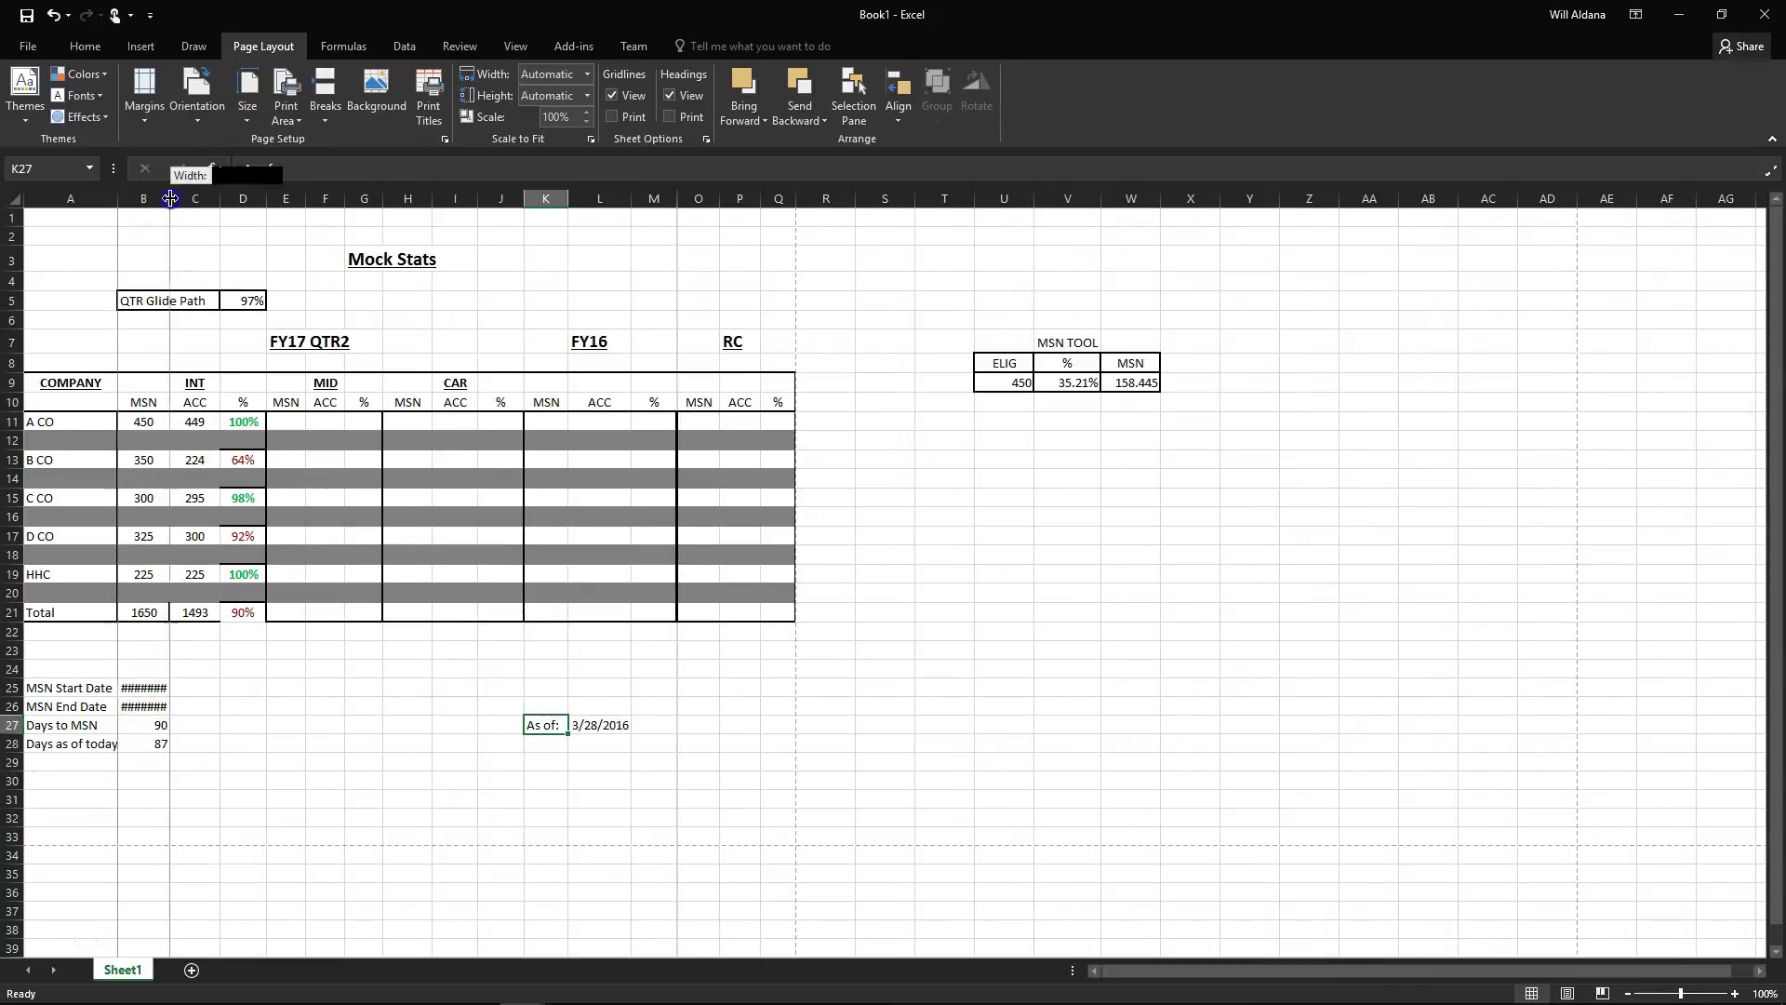
{"action": "left_click_drag", "start_coordinate": [169, 198], "coordinate": [180, 198]}
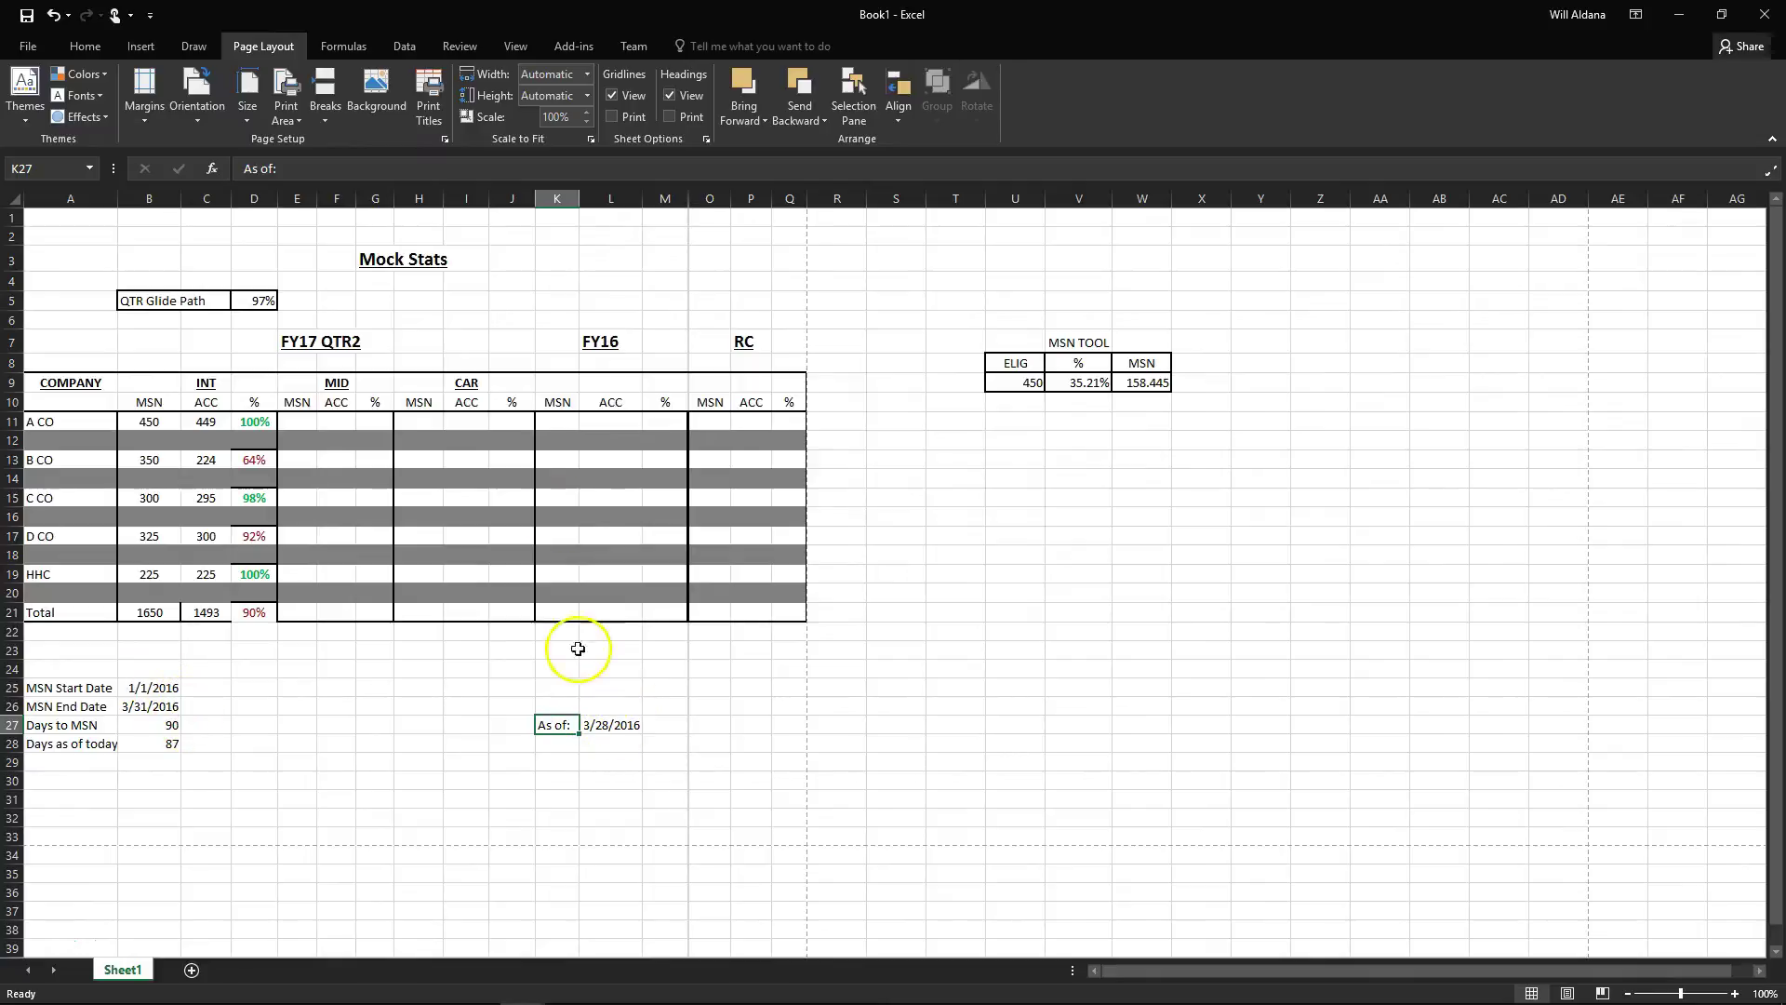
Clear the As of label and its date from cells K27 and L27
{"action": "left_click", "coordinate": [624, 728]}
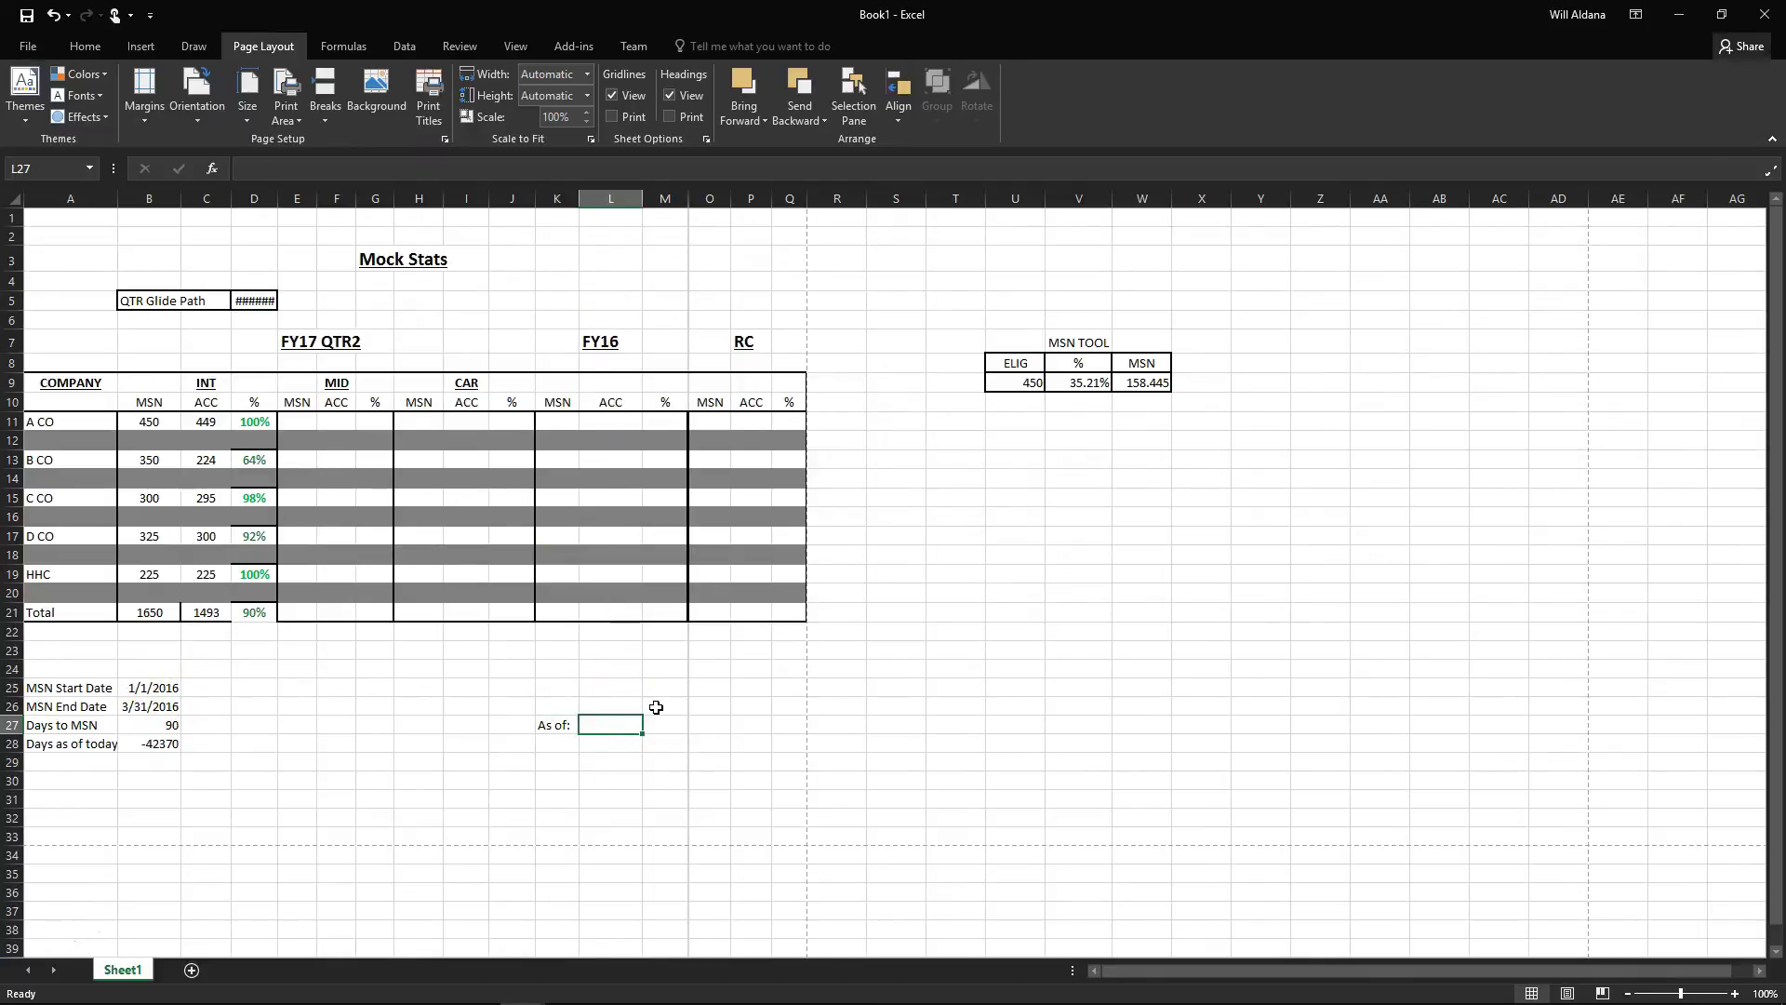
{"action": "left_click", "coordinate": [560, 723]}
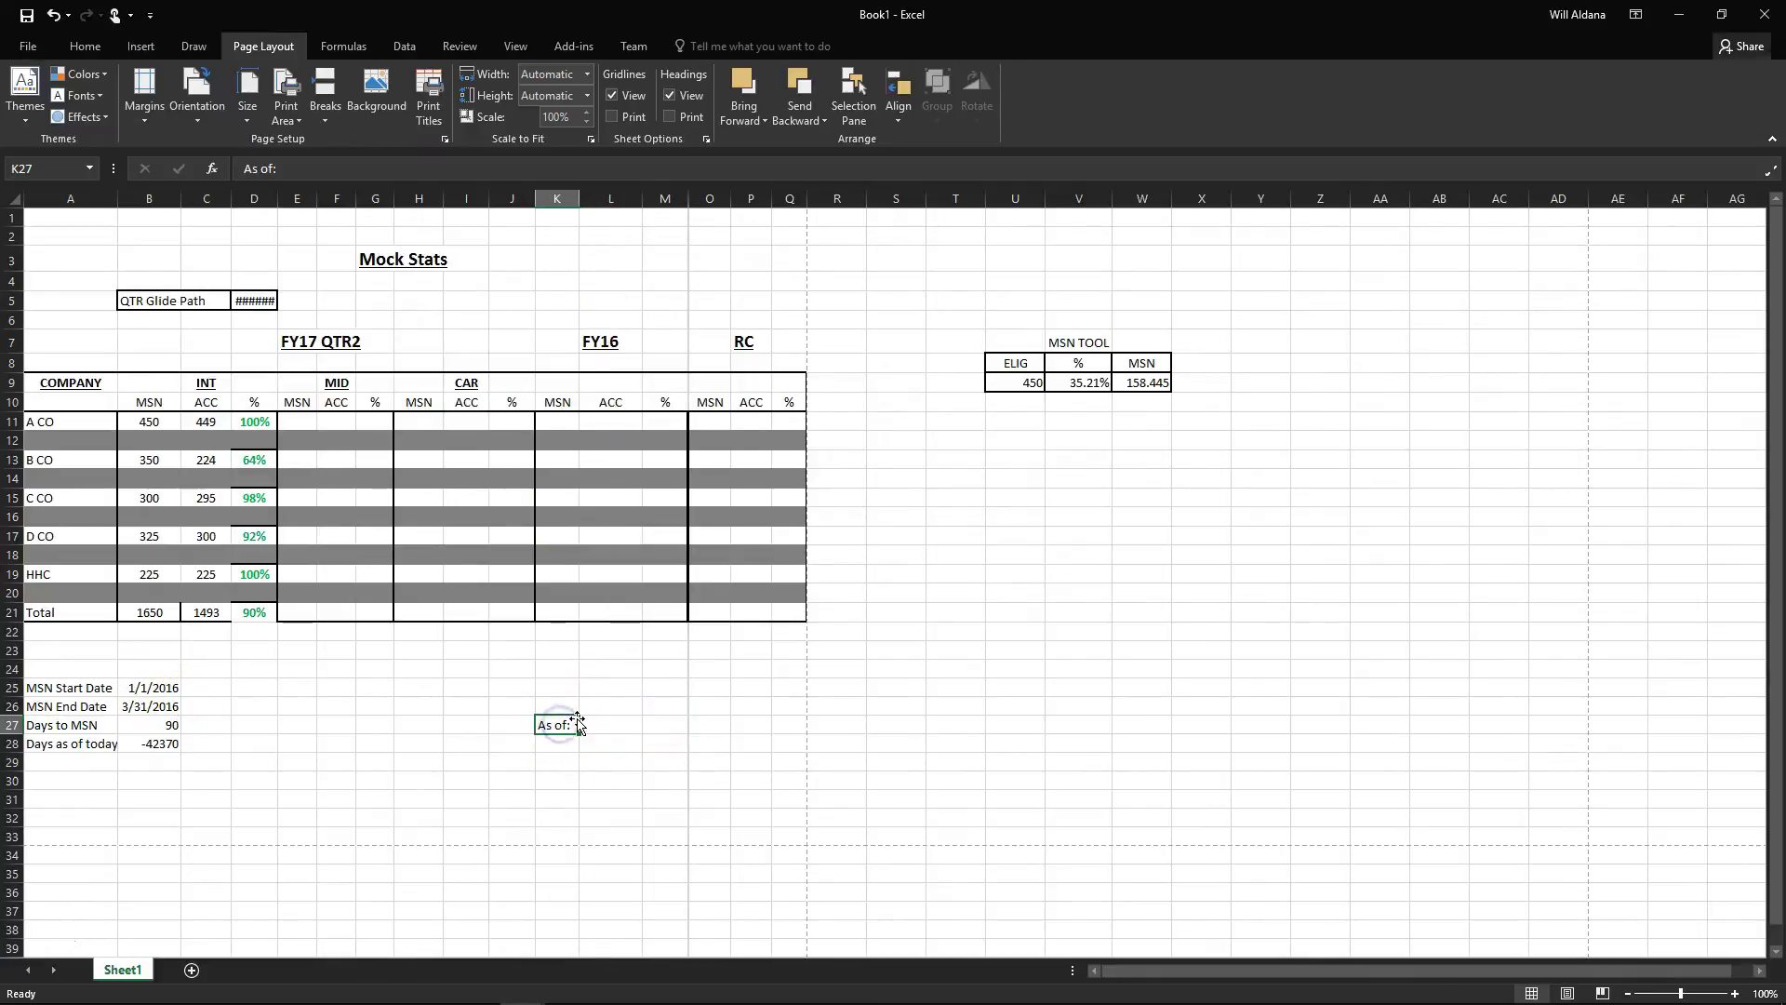
Try using Date and then Date() as the end date in cell B28's DAYS formula instead of L27
{"action": "left_click", "coordinate": [154, 744]}
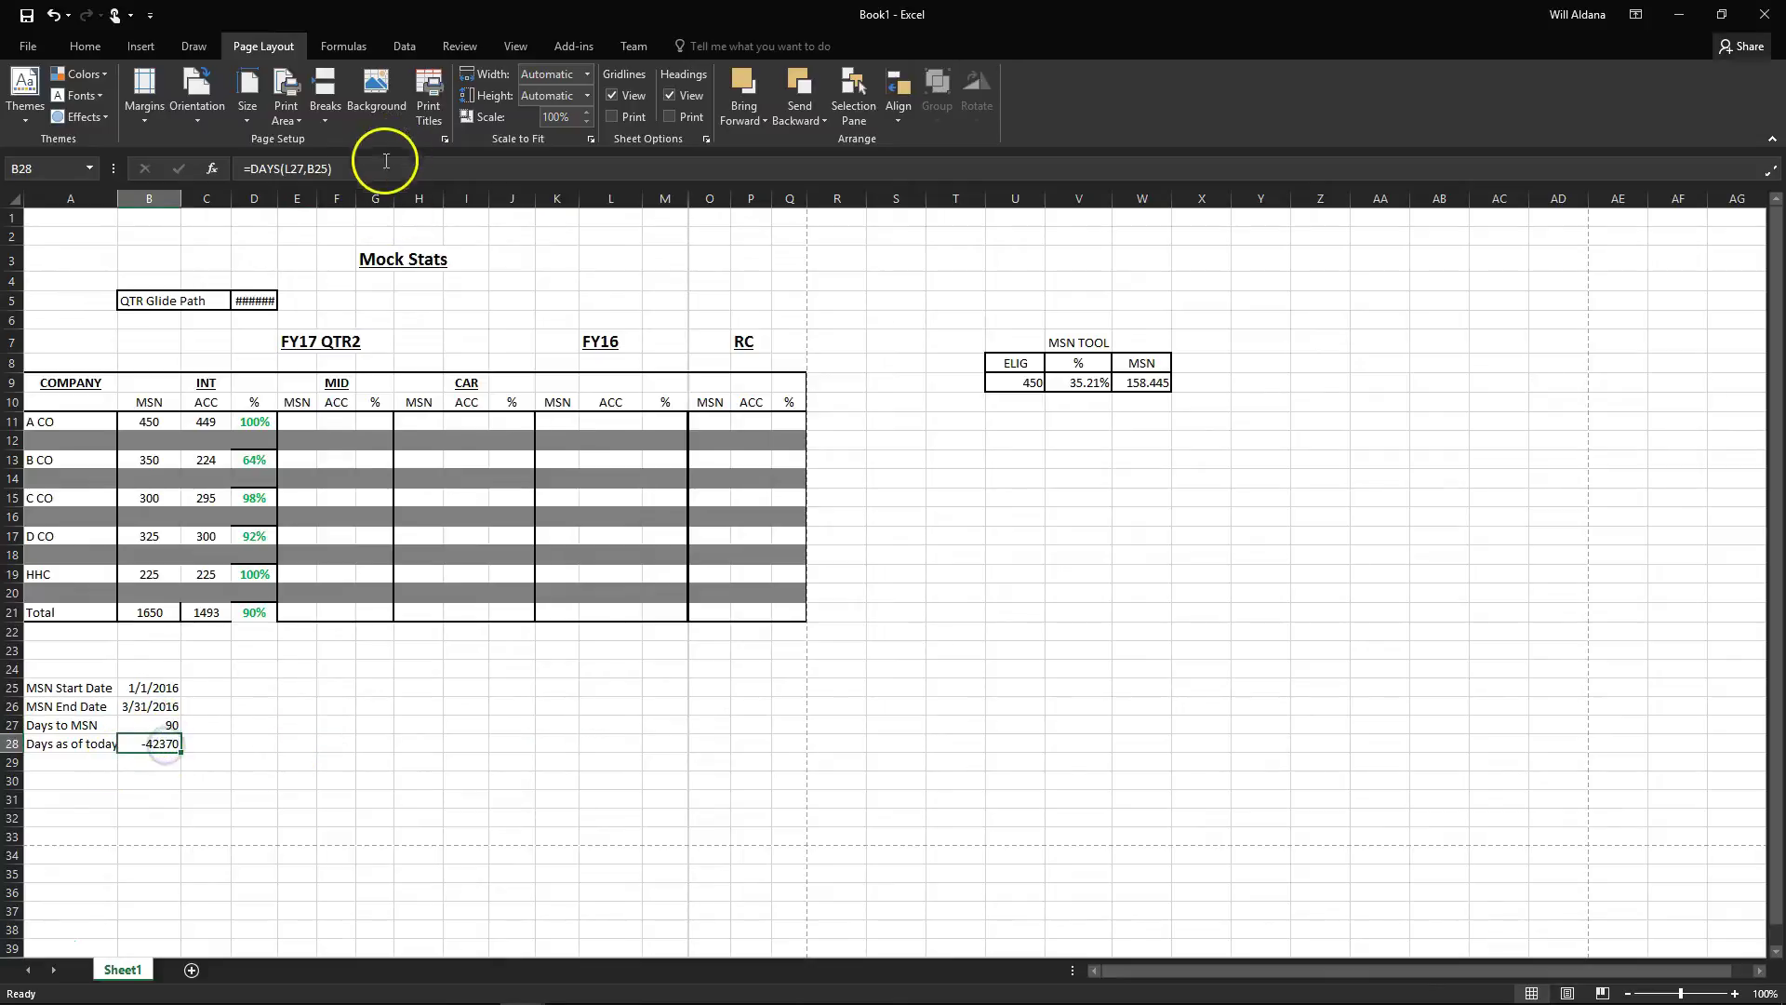
{"action": "left_click", "coordinate": [302, 168]}
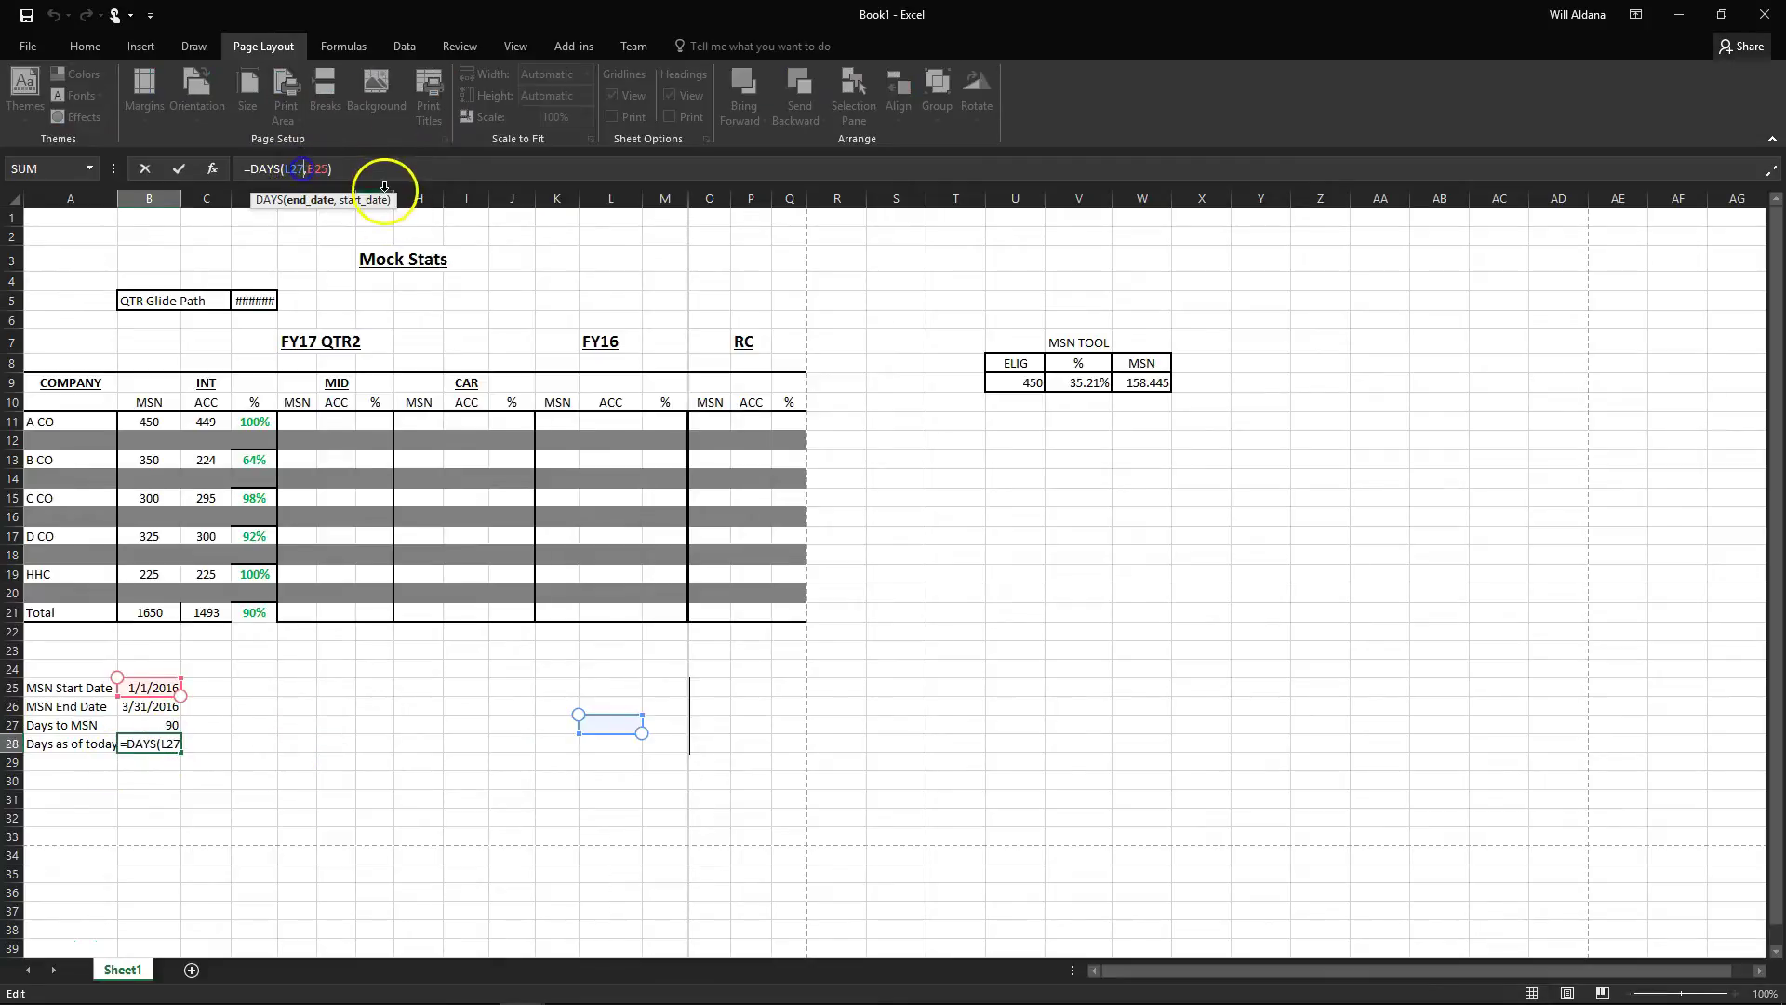
{"action": "key", "text": "BackSpace"}
{"action": "key", "text": "BackSpace"}
{"action": "key", "text": "BackSpace"}
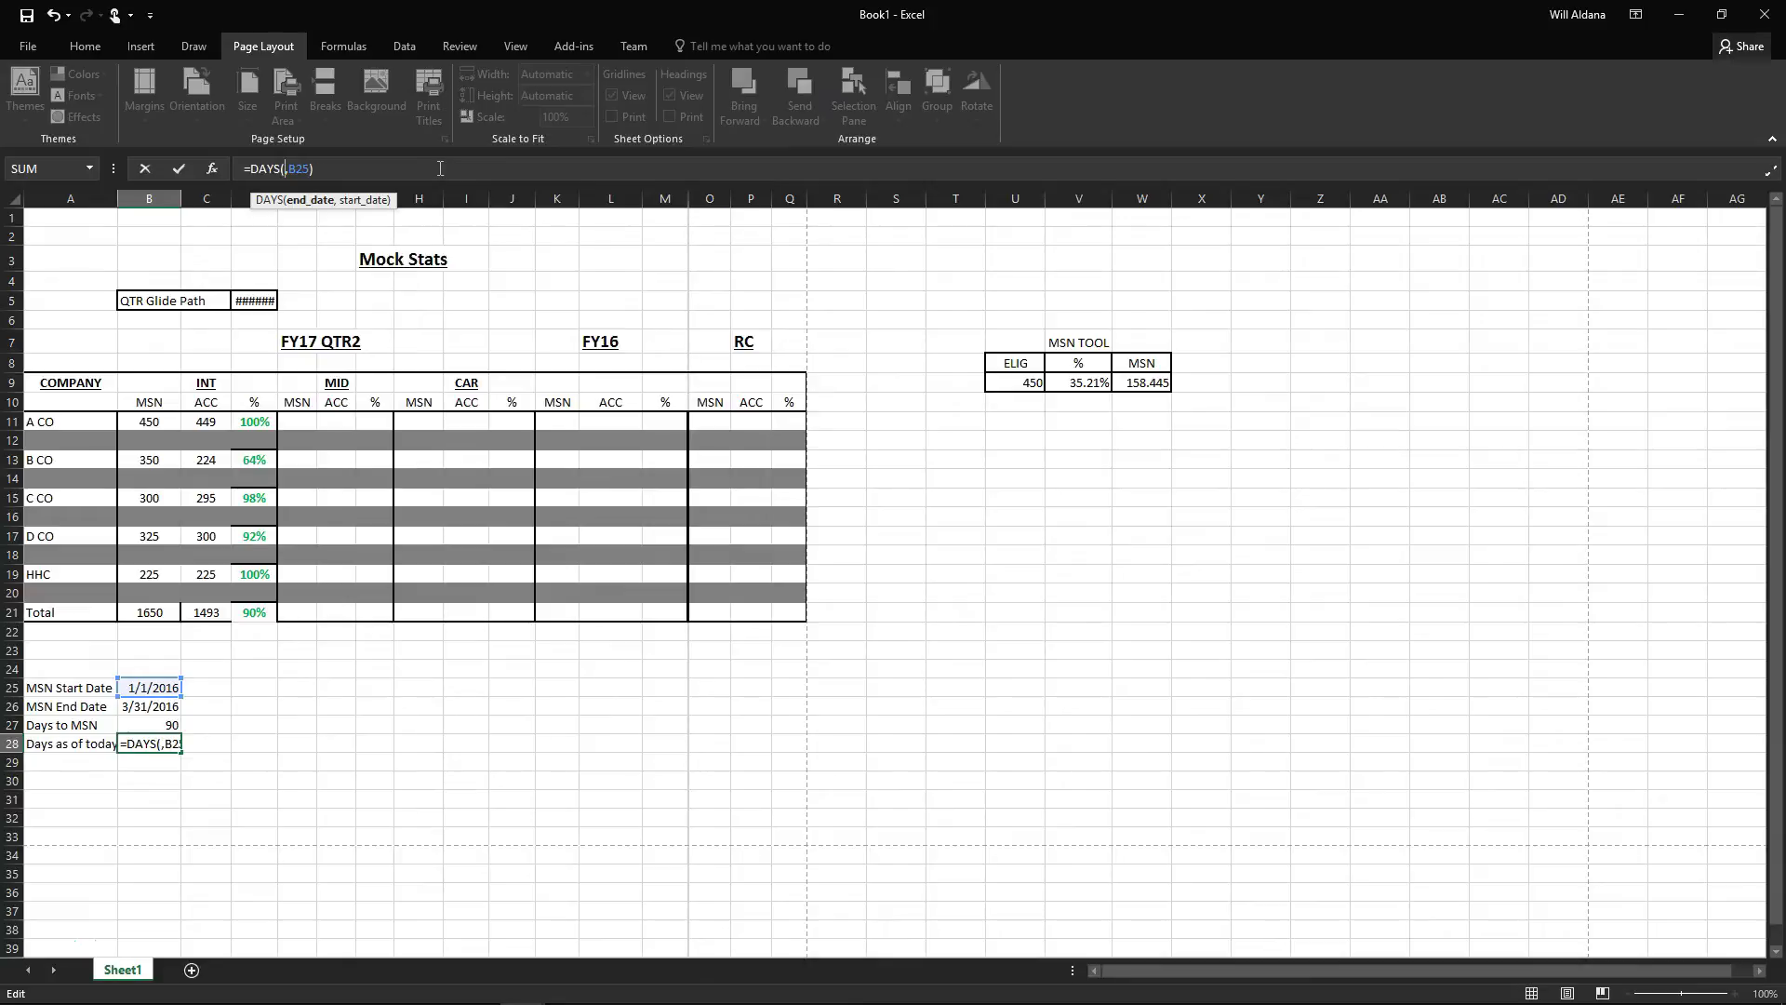
{"action": "type", "text": "Date"}
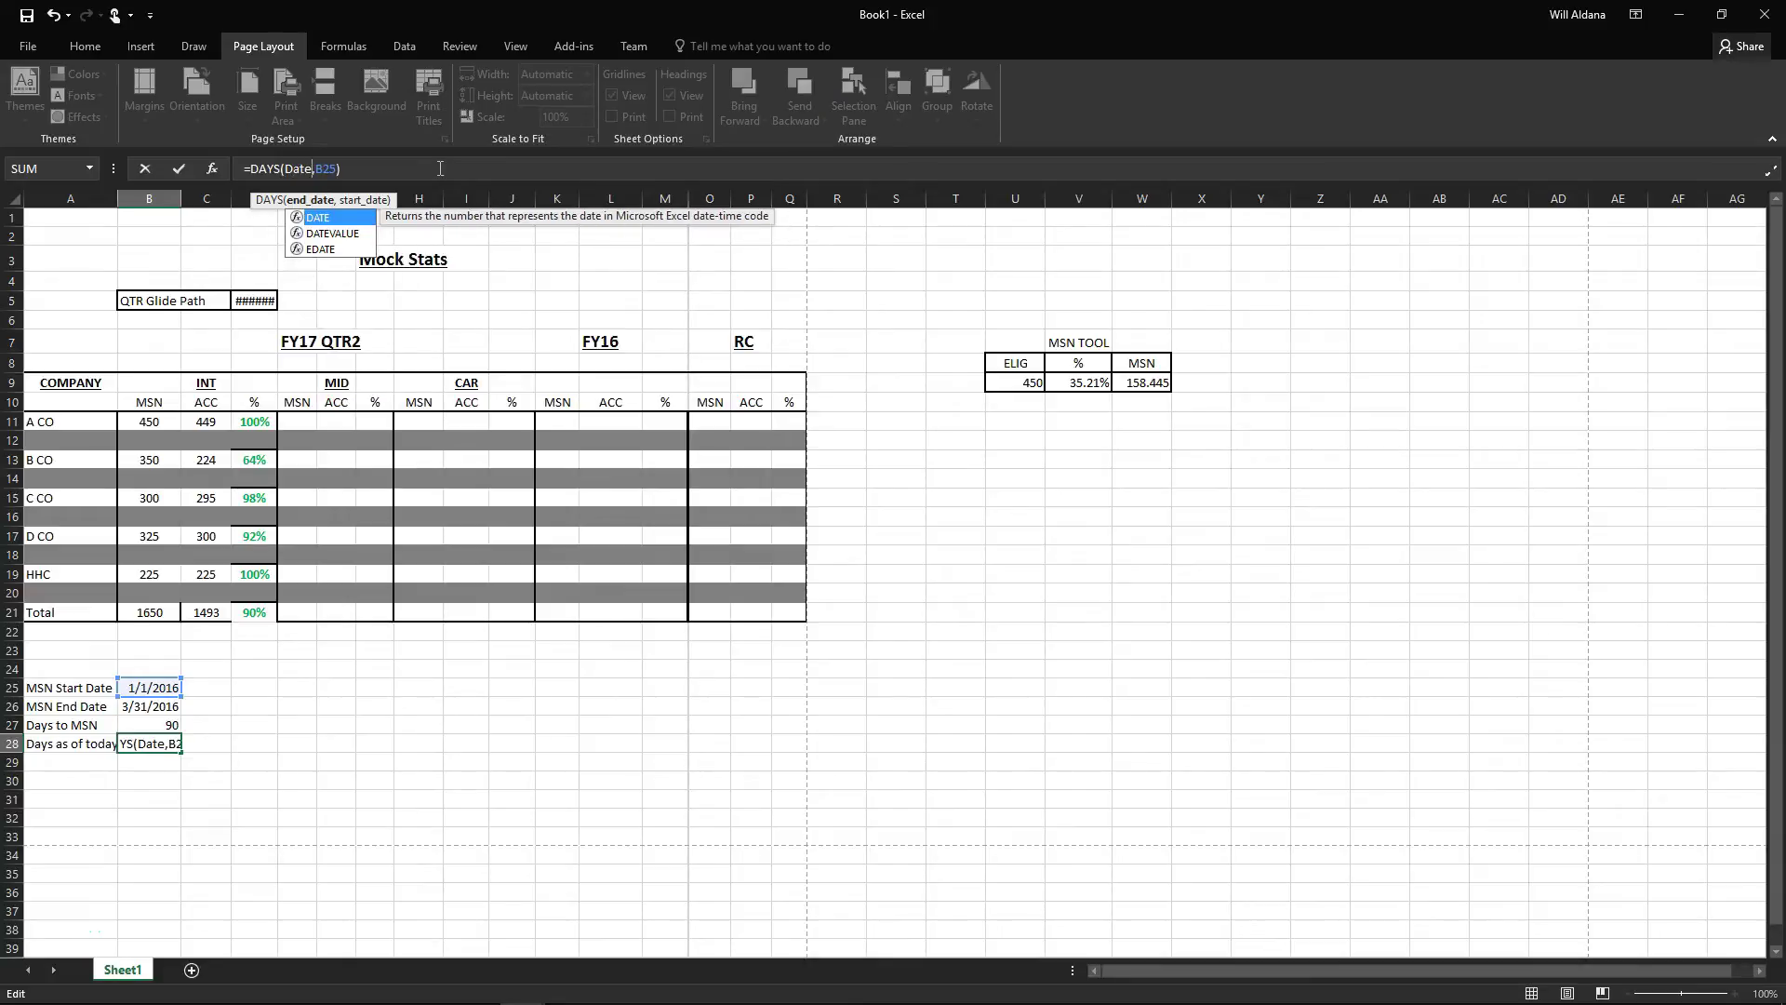
{"action": "key", "text": "Return"}
{"action": "left_click", "coordinate": [150, 759]}
{"action": "left_click", "coordinate": [161, 744]}
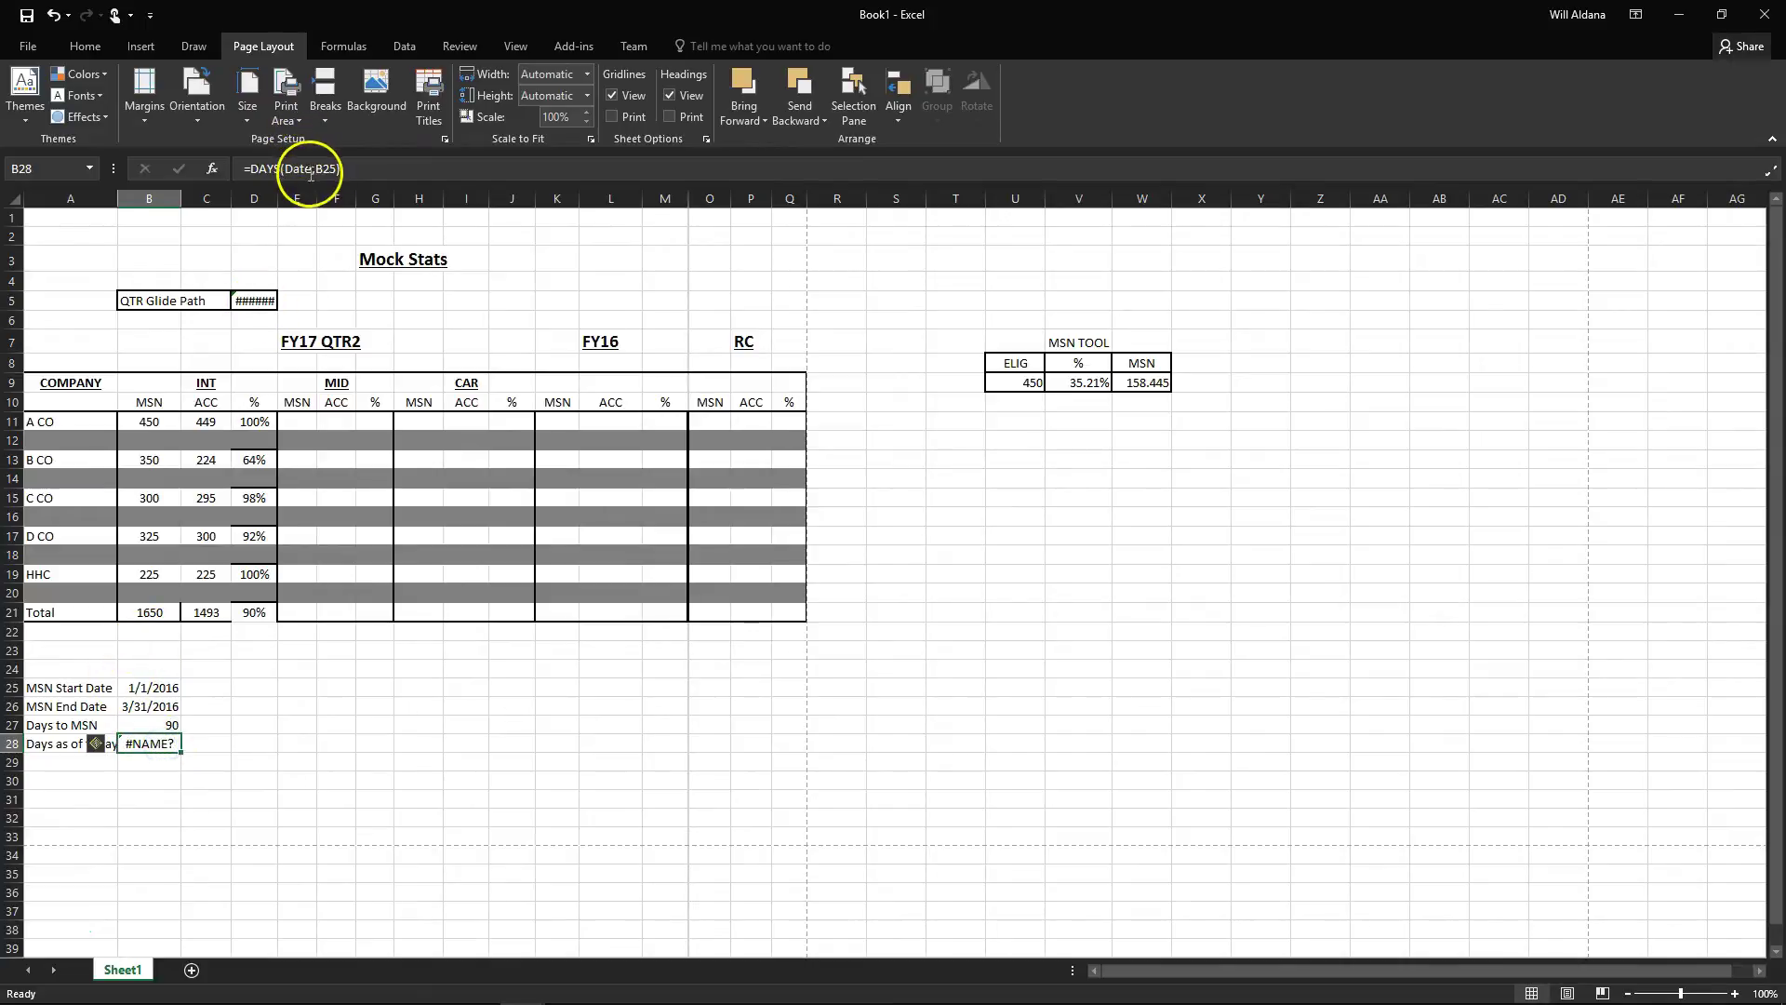
{"action": "left_click", "coordinate": [311, 171]}
{"action": "type", "text": ")"}
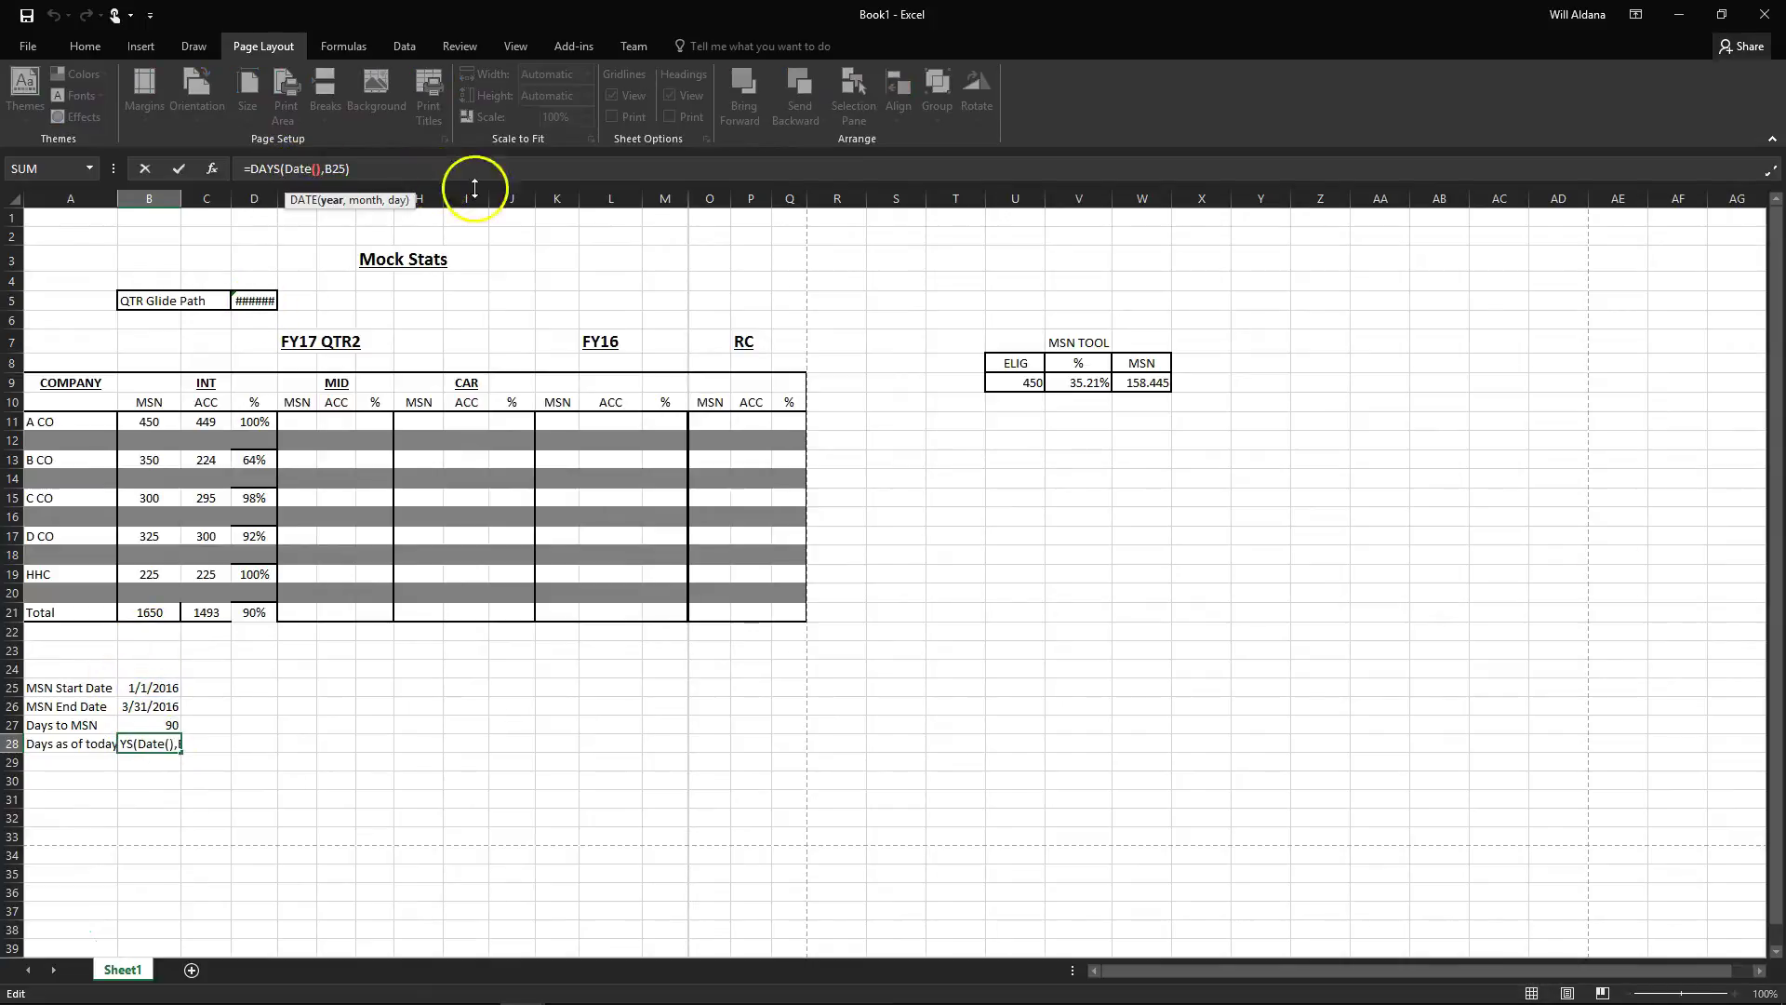
{"action": "key", "text": "Return"}
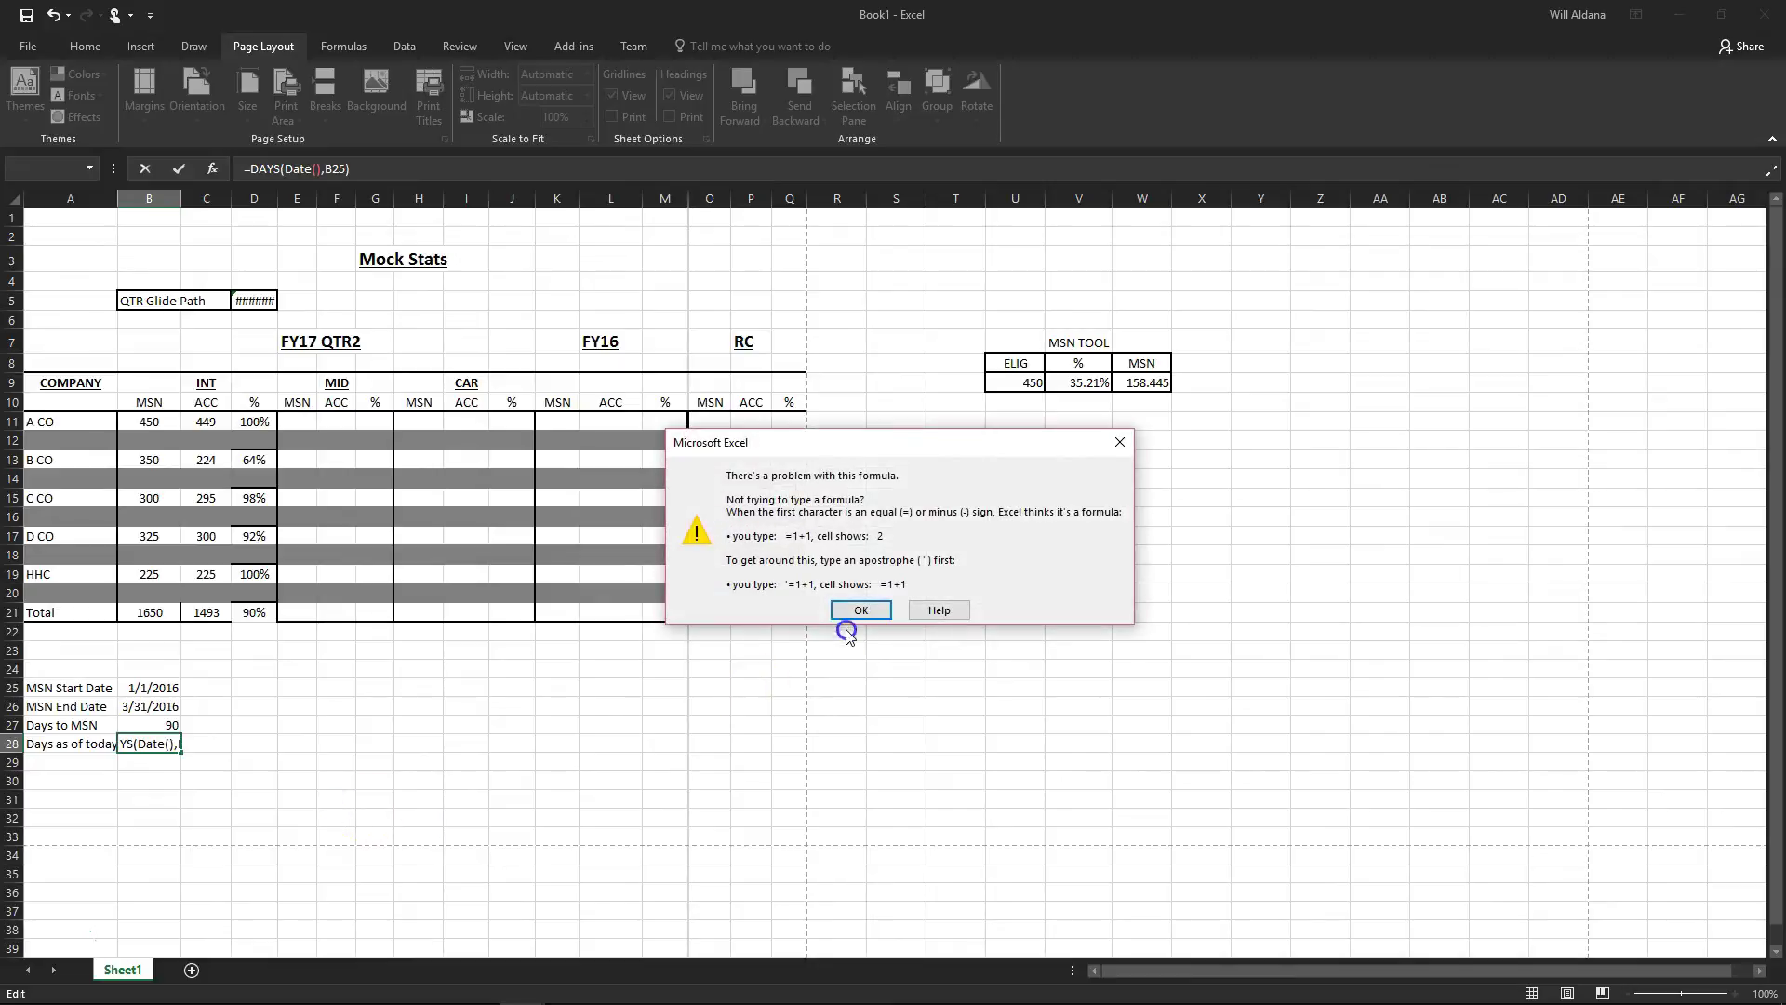
Correct the Days as of today formula in B28 to =DAYS(NOW(),B25)
{"action": "left_click", "coordinate": [885, 617]}
{"action": "left_click", "coordinate": [316, 158]}
{"action": "left_click", "coordinate": [309, 168]}
{"action": "key", "text": "BackSpace"}
{"action": "key", "text": "BackSpace"}
{"action": "key", "text": "BackSpace"}
{"action": "key", "text": "BackSpace"}
{"action": "type", "text": "NOW"}
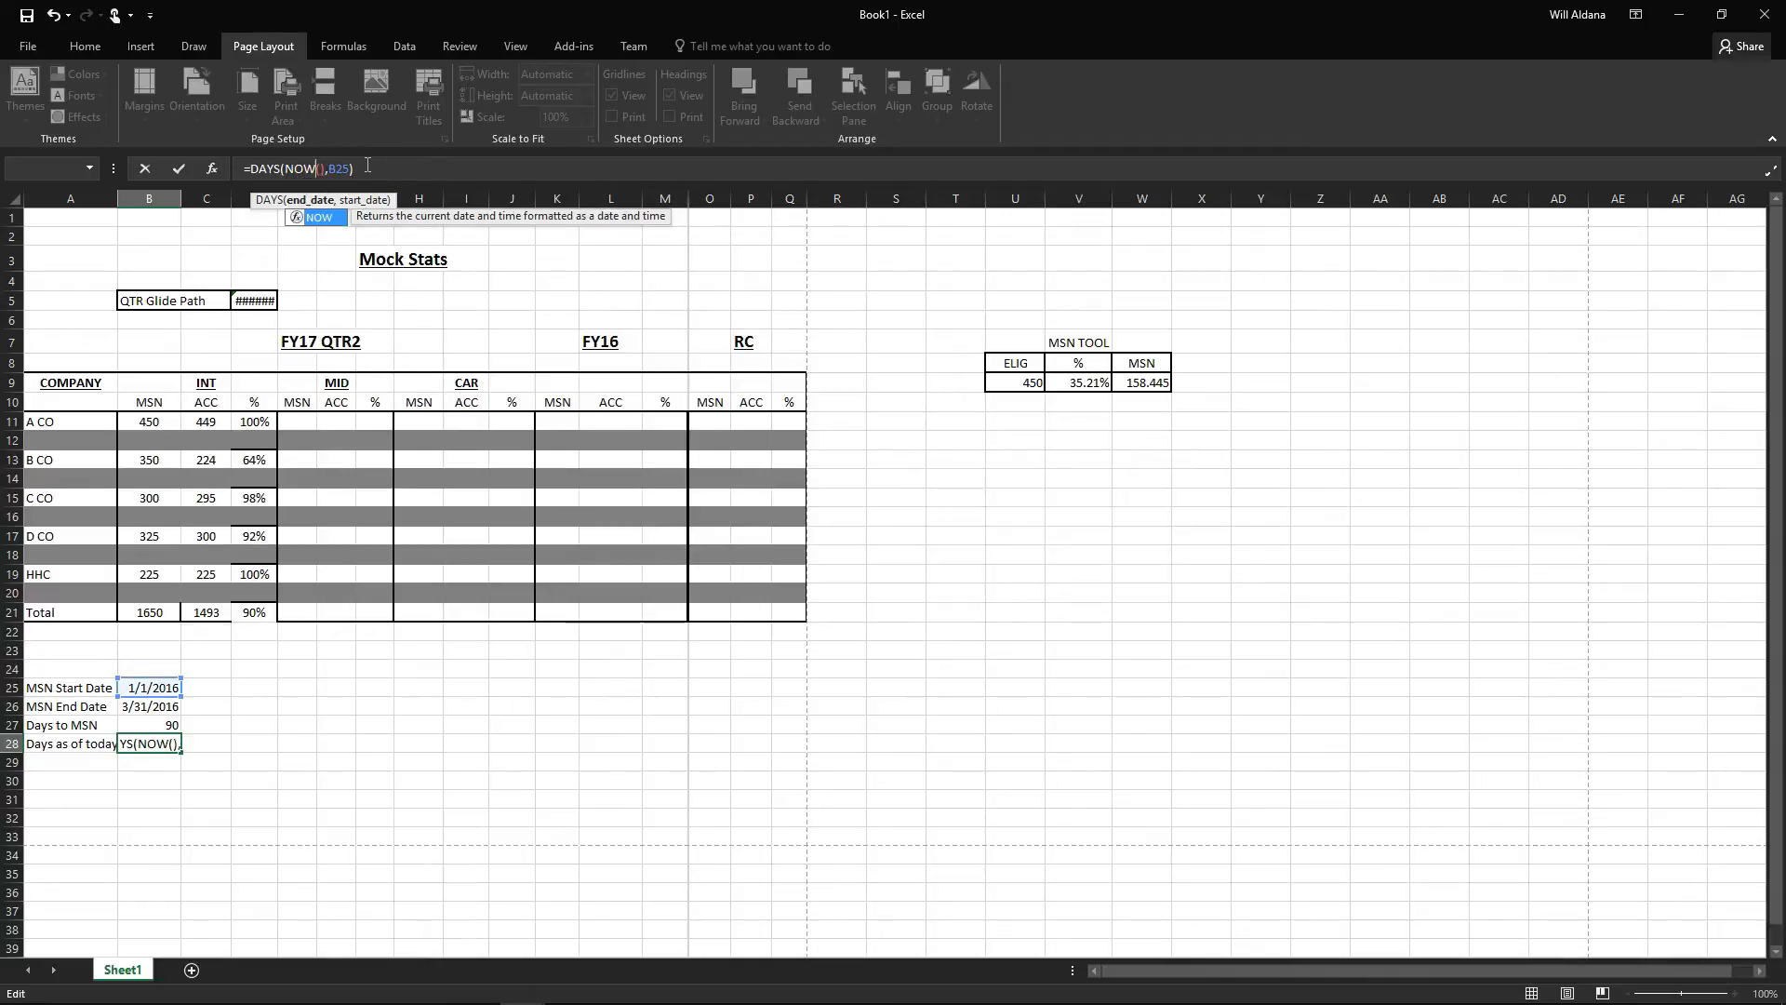
{"action": "left_click", "coordinate": [361, 686]}
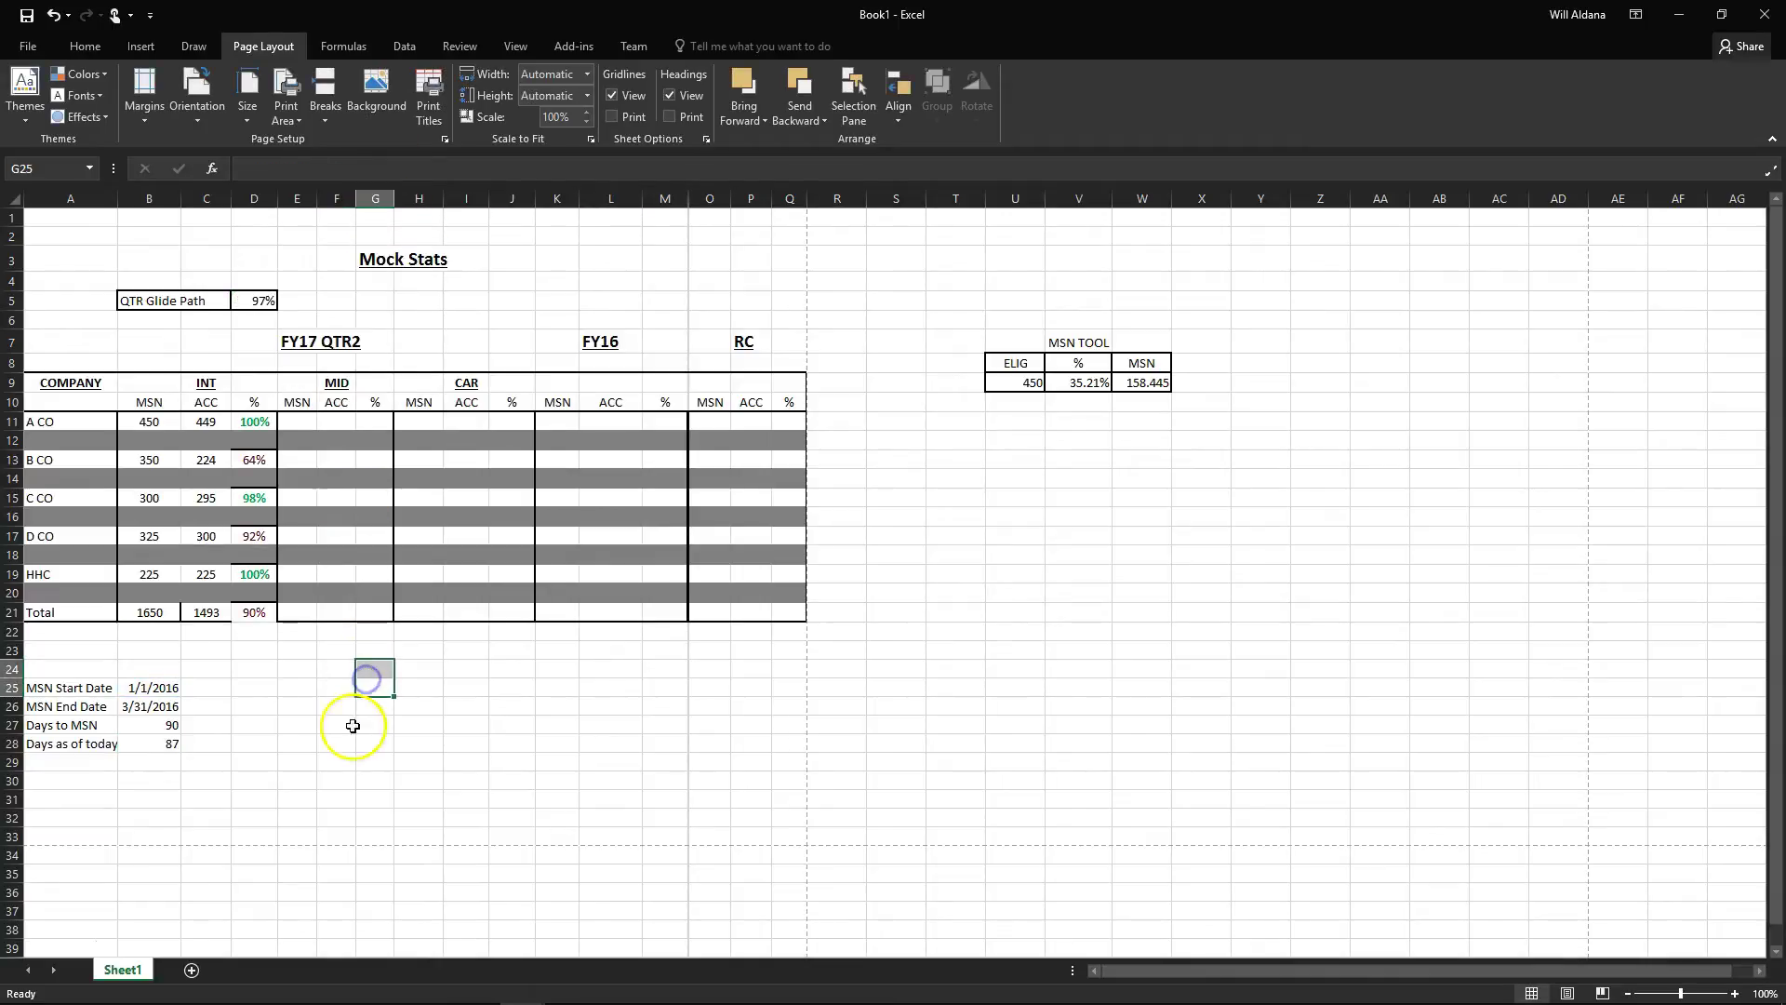
{"action": "left_click", "coordinate": [157, 760]}
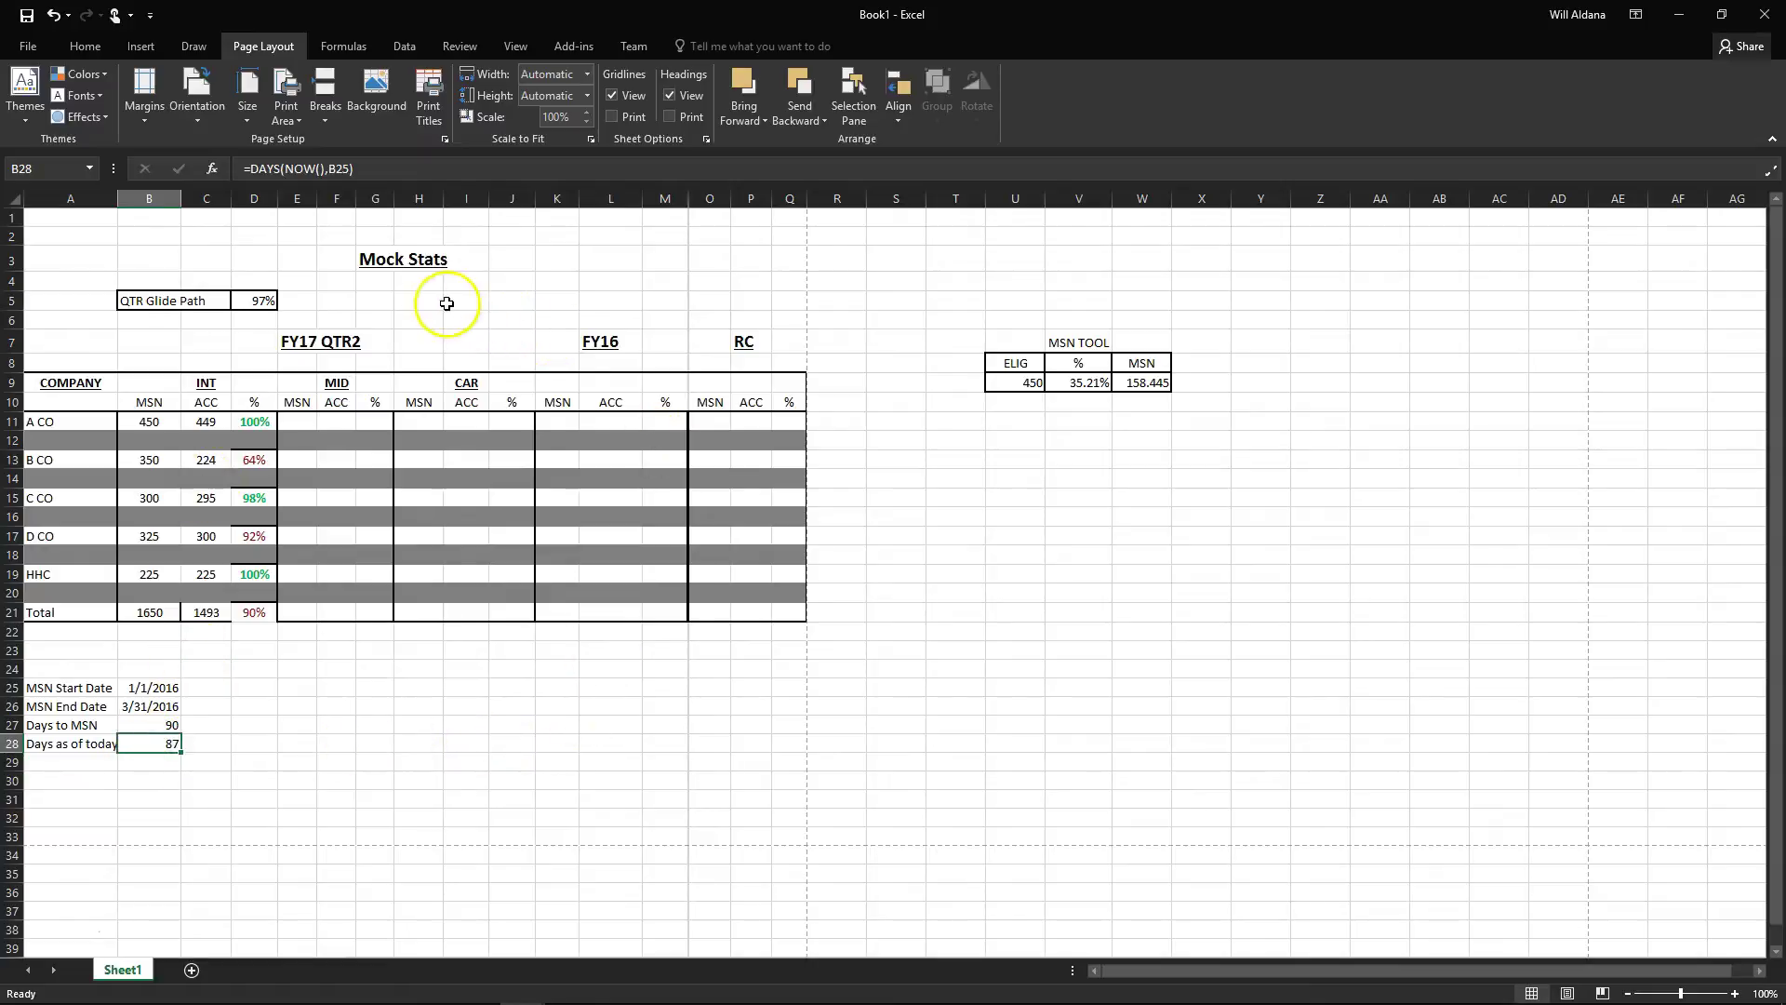
Enter the label As of in cell H5 and the formula =Now() in I5
{"action": "left_click", "coordinate": [411, 304]}
{"action": "type", "text": "As of"}
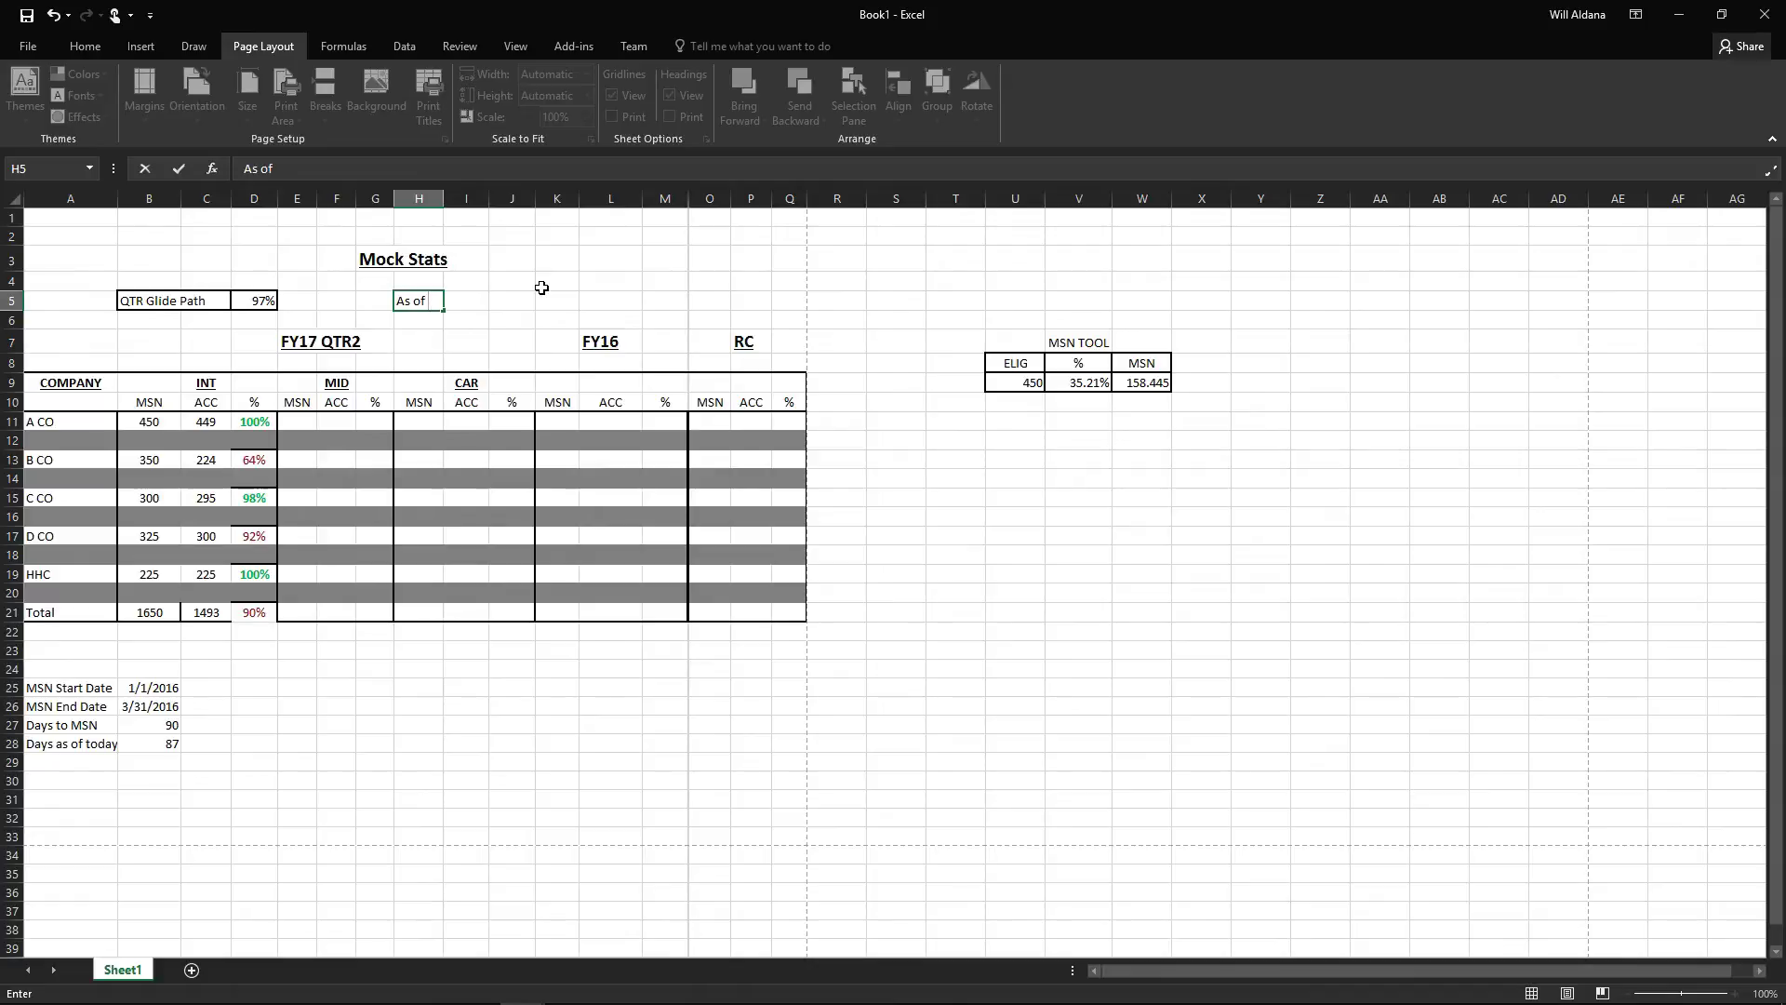
{"action": "left_click", "coordinate": [456, 298]}
{"action": "type", "text": "="}
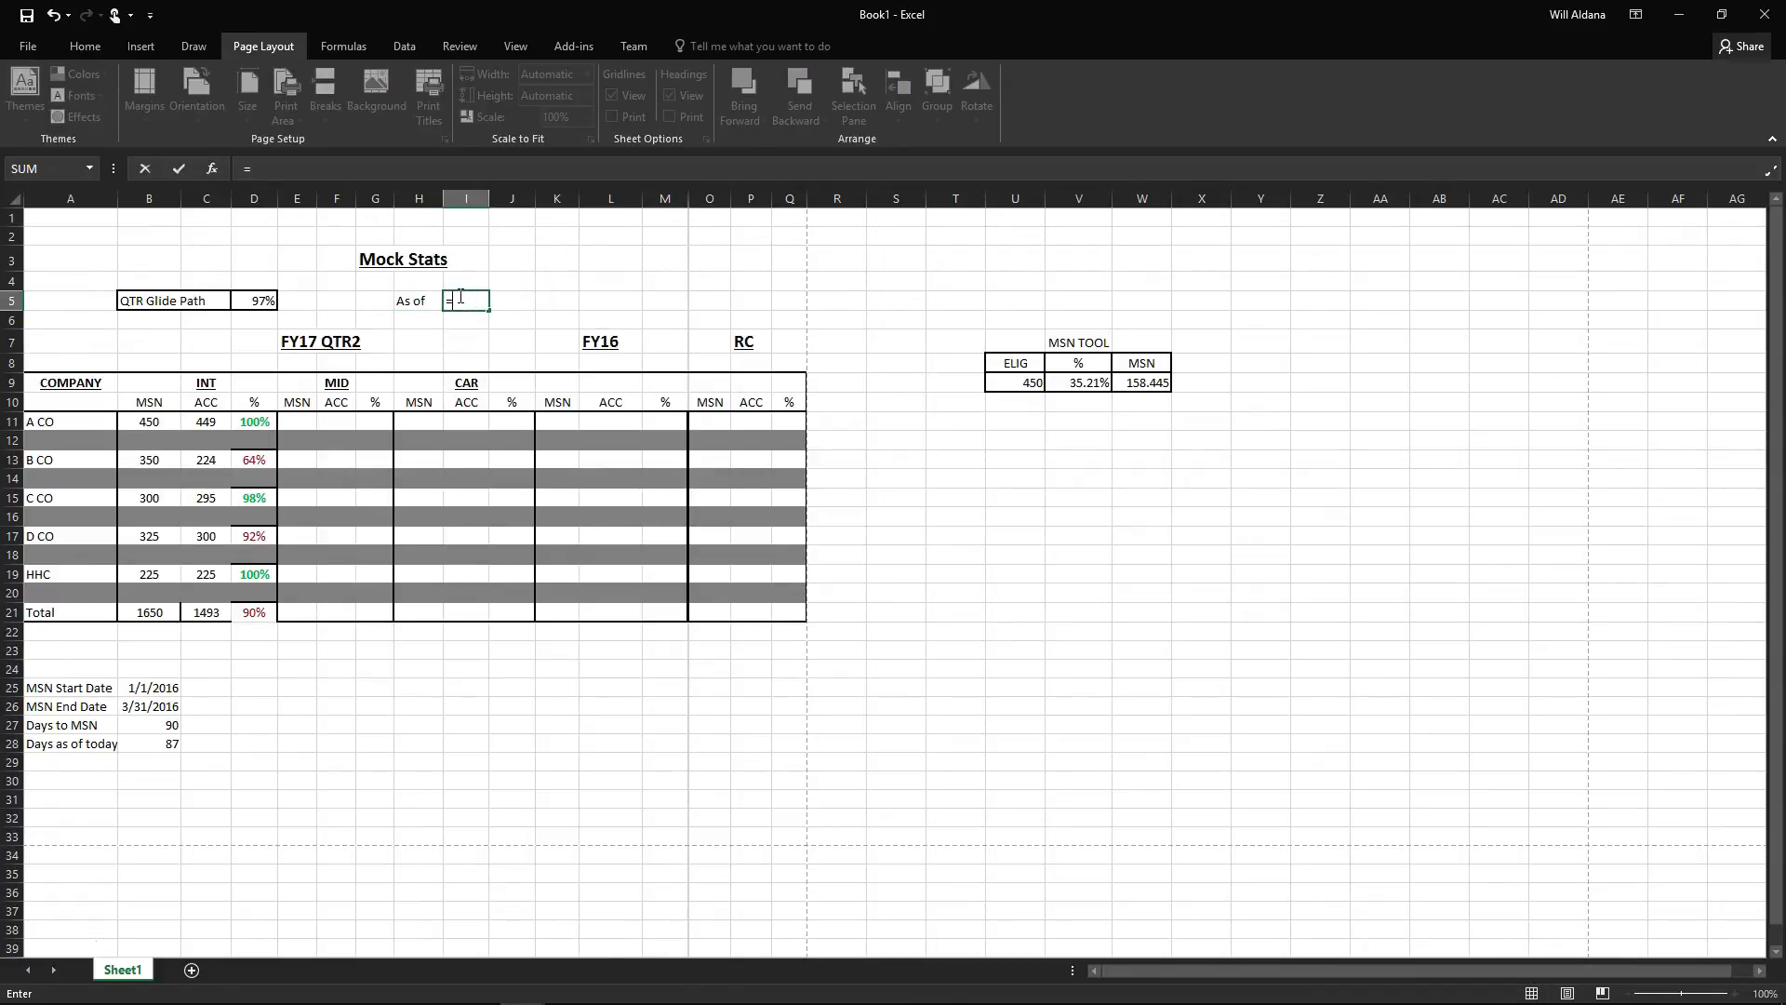
{"action": "type", "text": "Now()"}
{"action": "key", "text": "Return"}
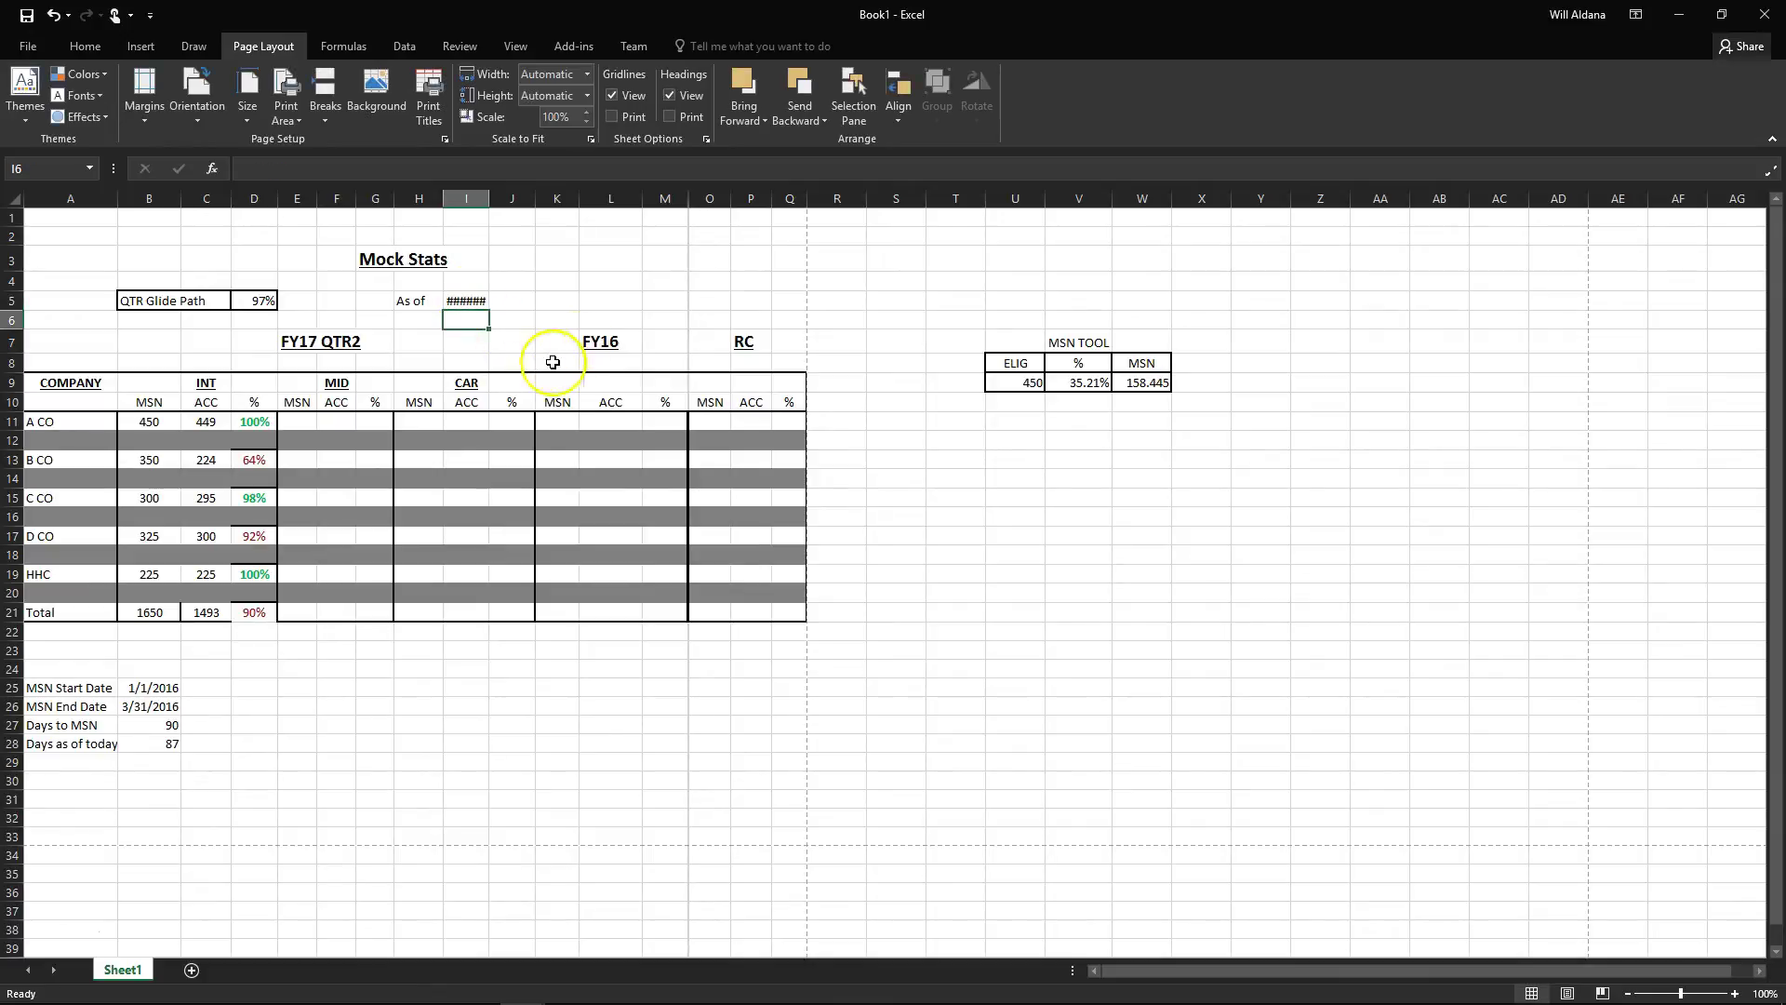
Fit column I to the date in I5 and format that cell as Short Date
{"action": "double_click", "coordinate": [491, 200]}
{"action": "left_click", "coordinate": [525, 299]}
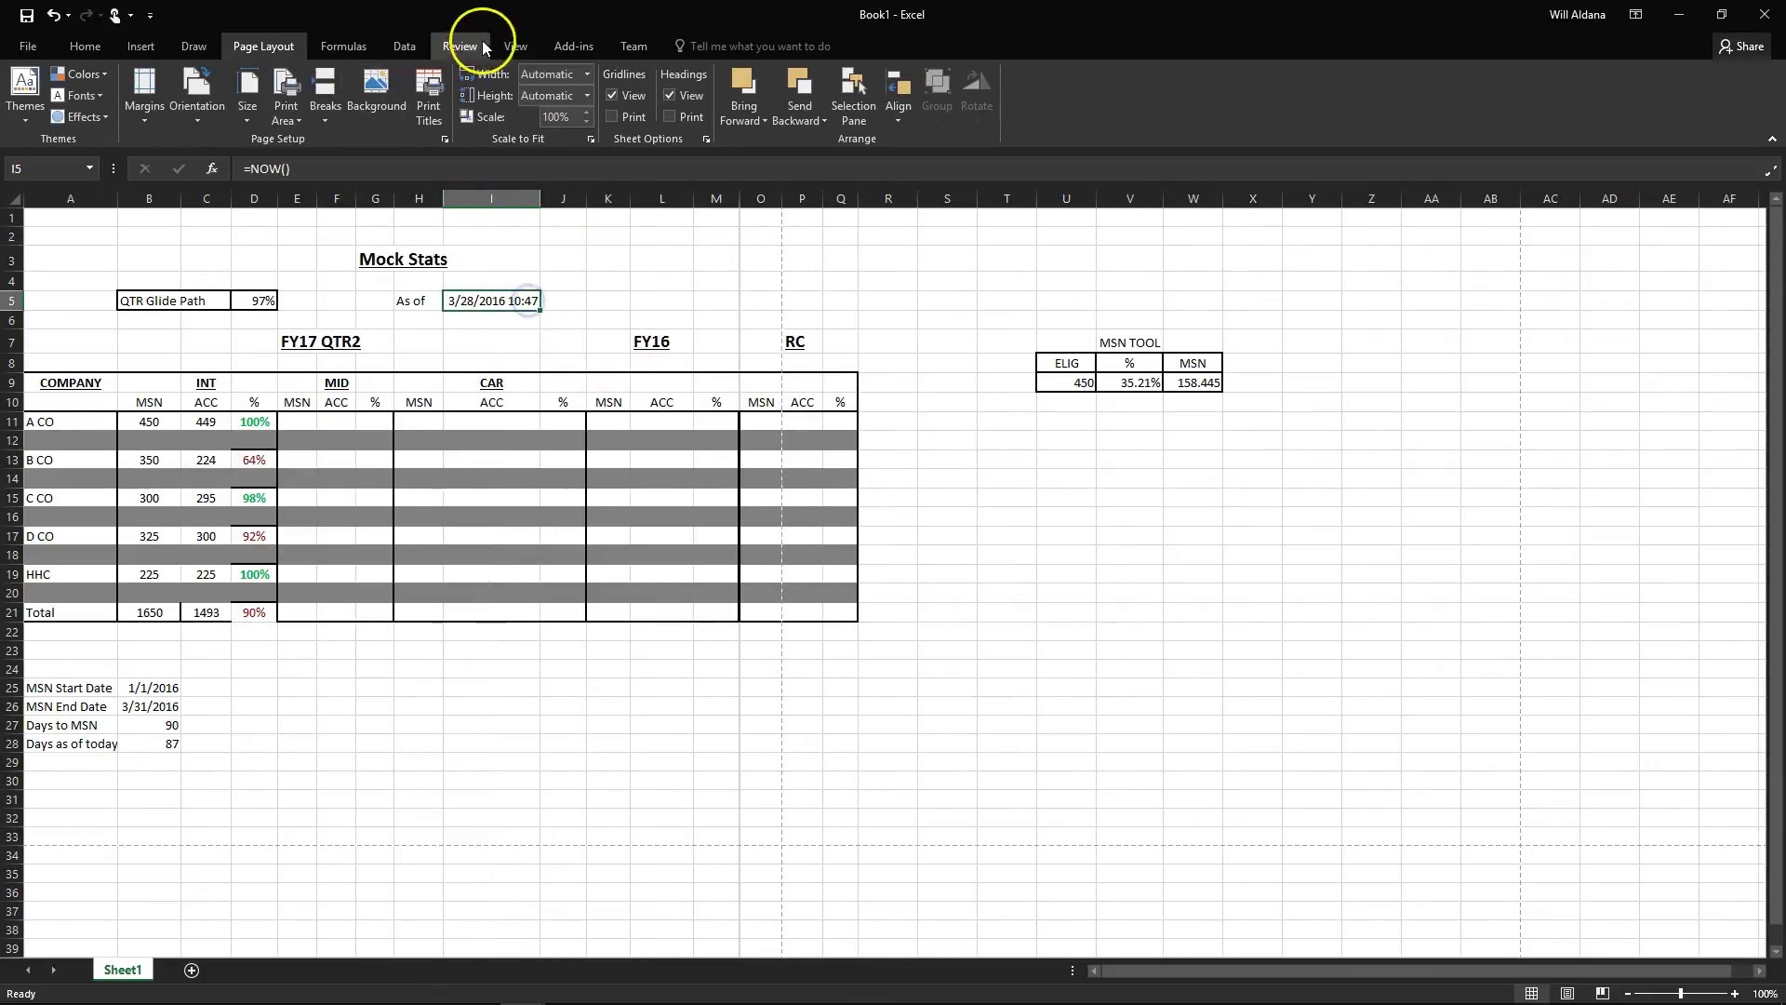
{"action": "left_click", "coordinate": [82, 46]}
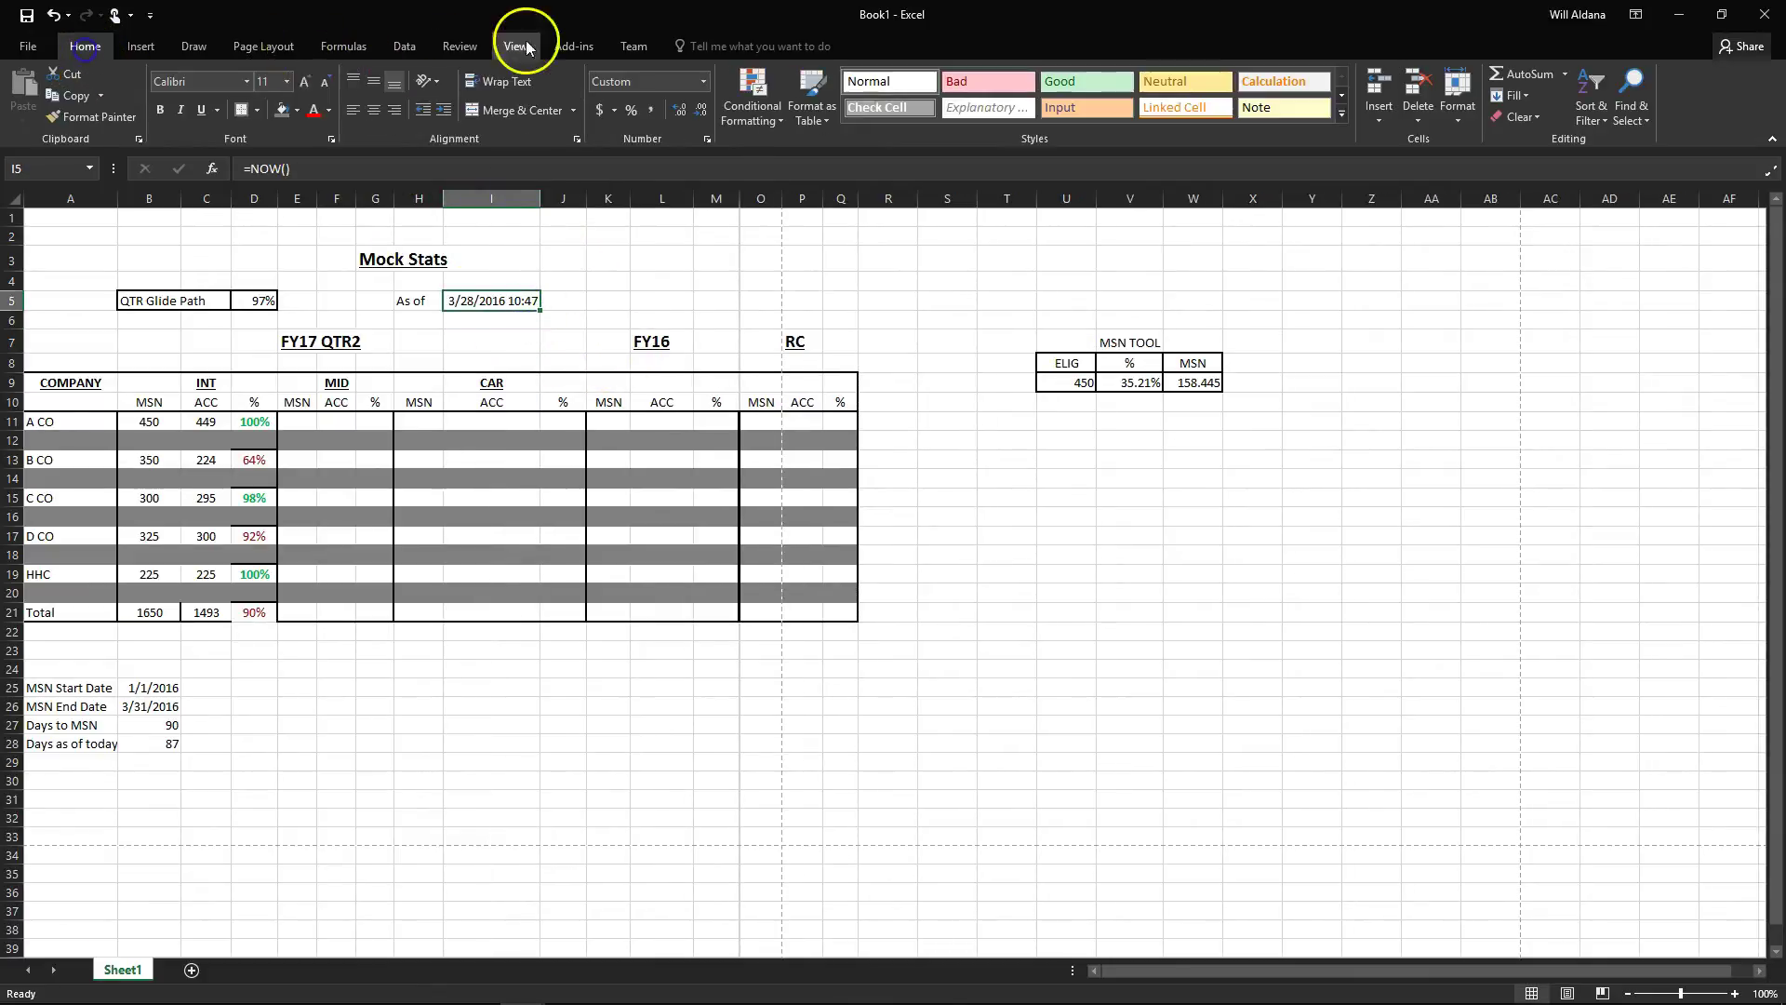
{"action": "left_click", "coordinate": [704, 83]}
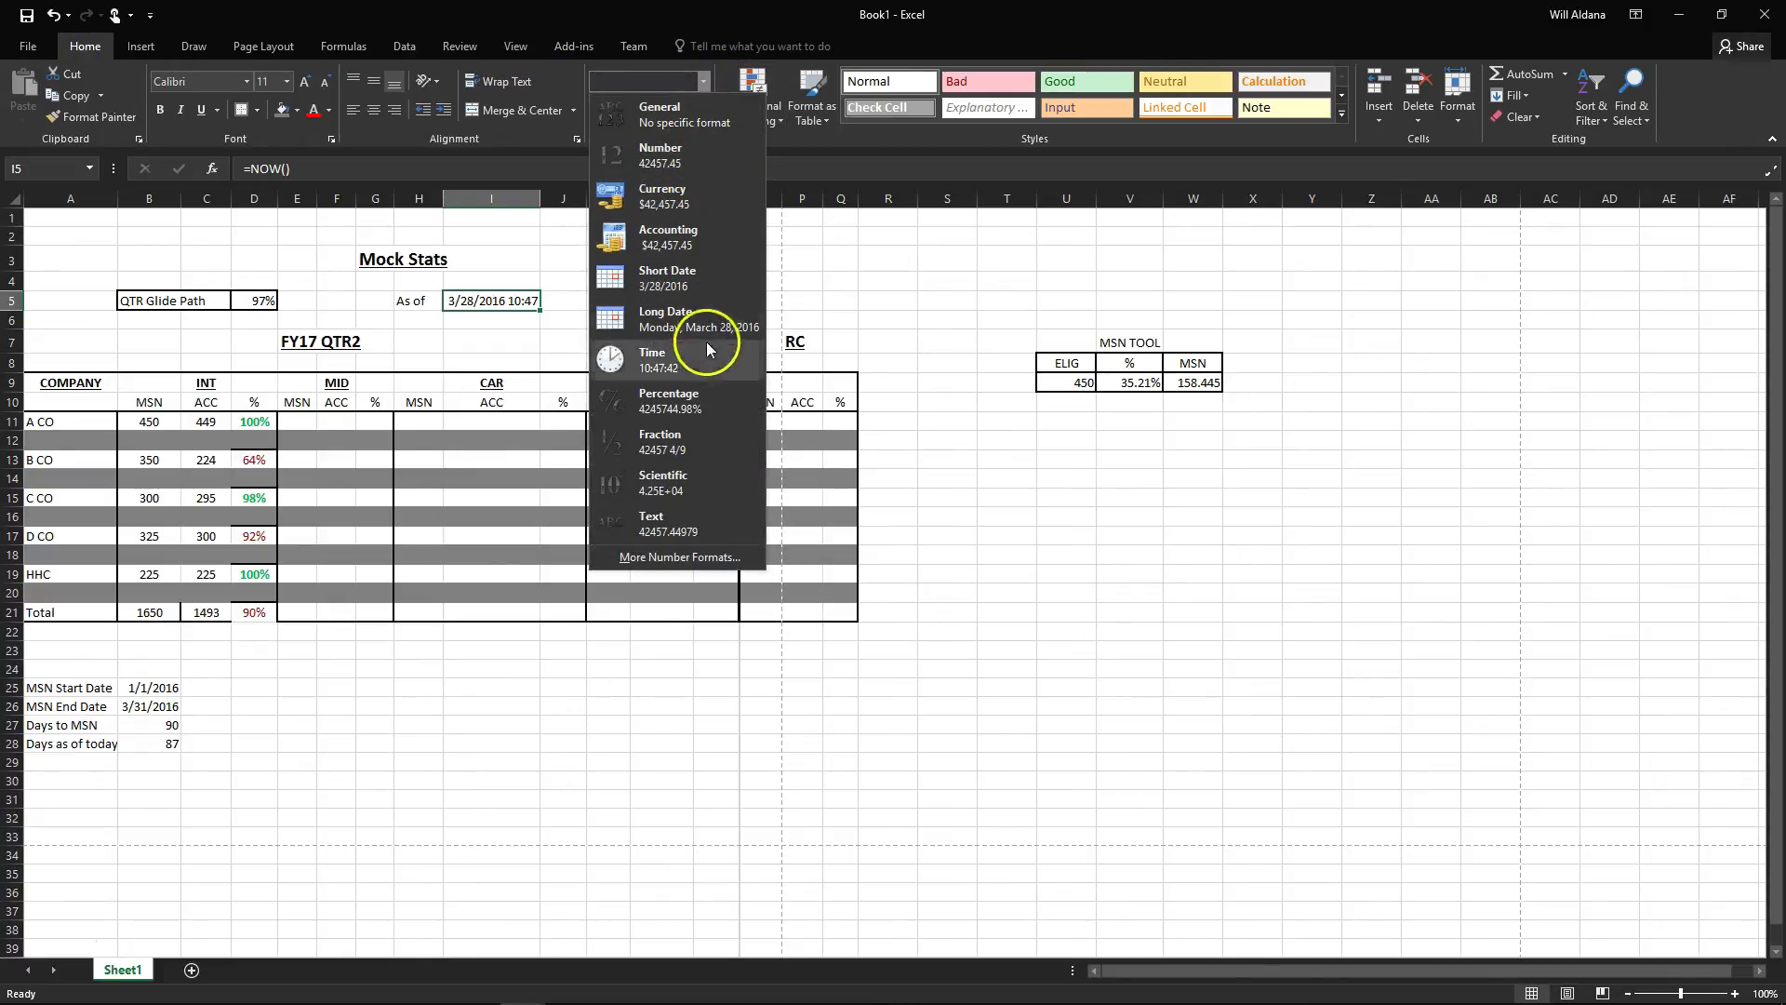
{"action": "left_click", "coordinate": [699, 281]}
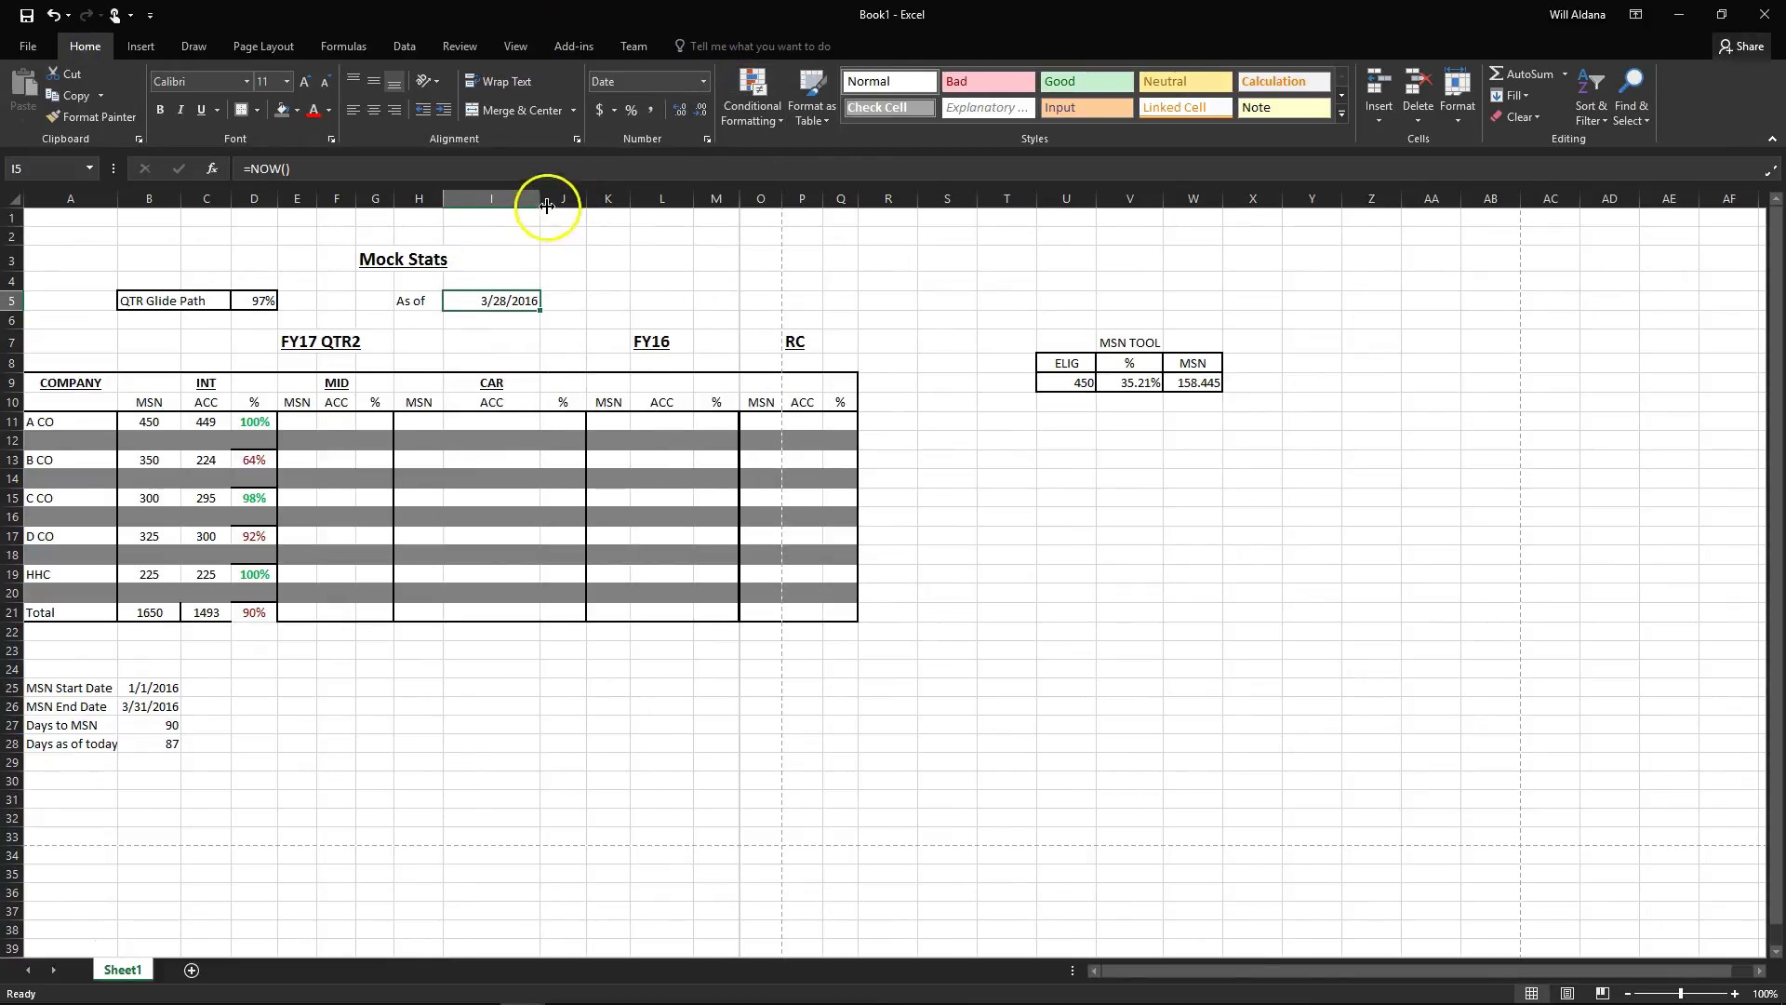
Narrow columns I and L so the table fits the page width, and hide rows 25 to 28
{"action": "left_click_drag", "start_coordinate": [547, 205], "coordinate": [513, 205]}
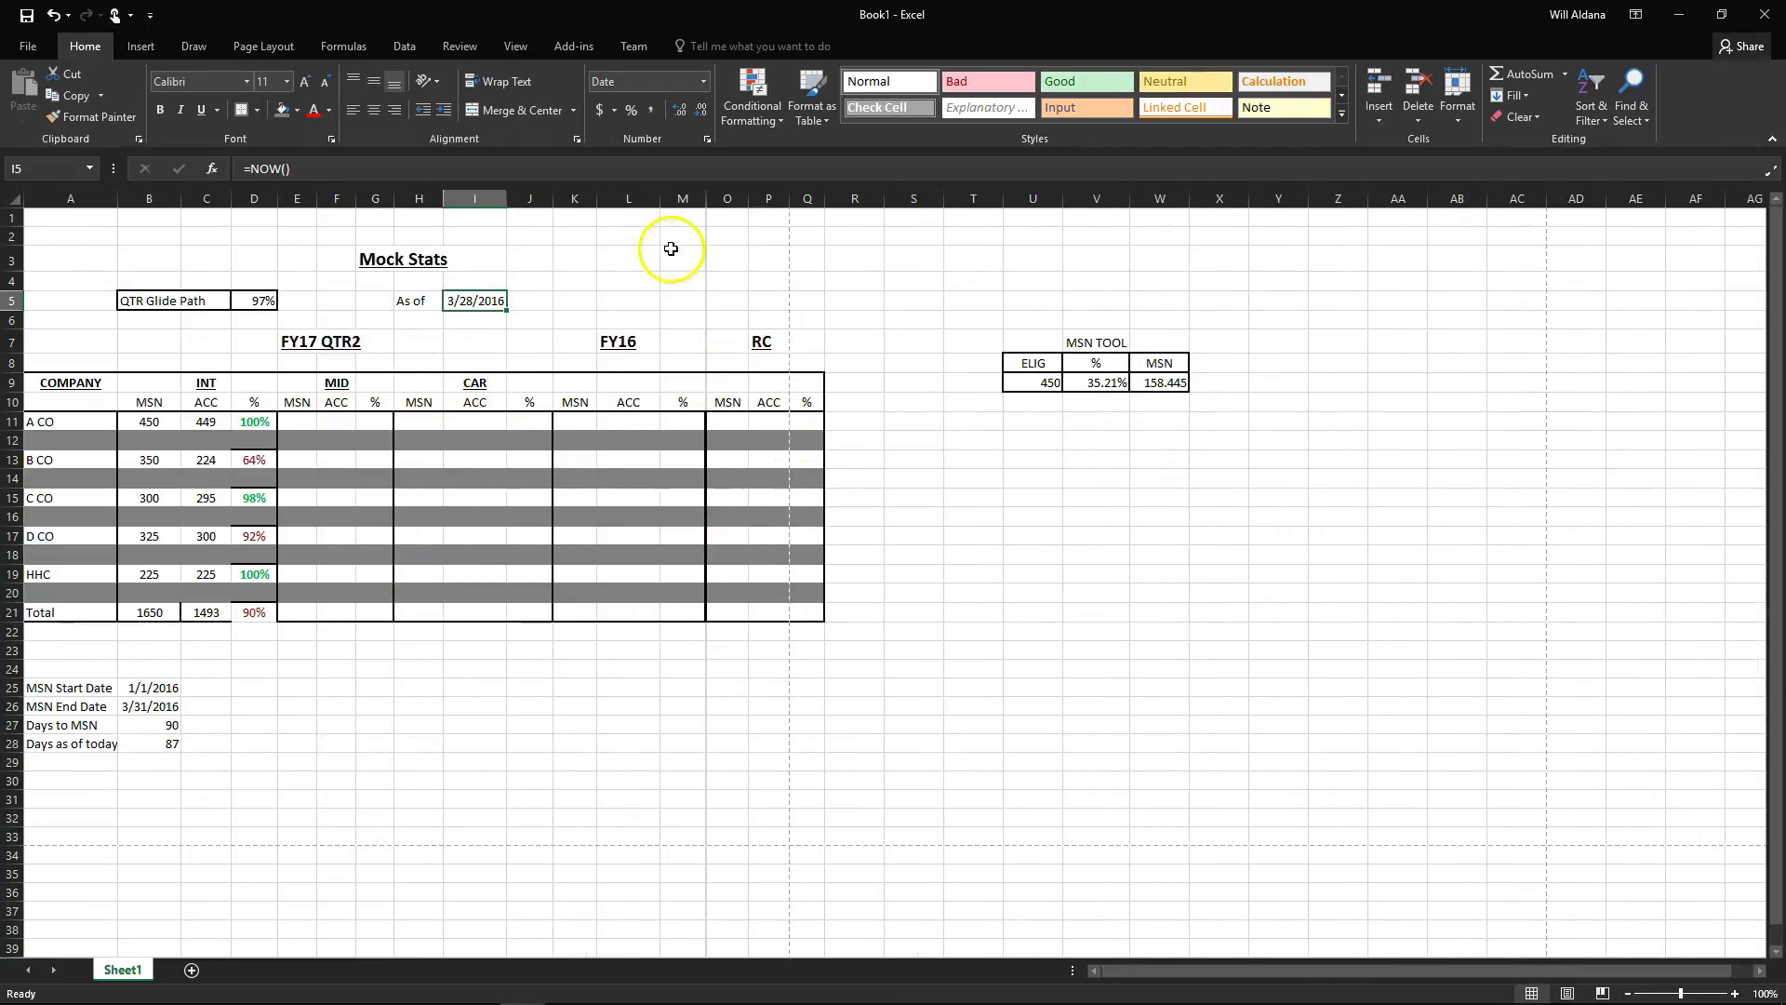
{"action": "left_click_drag", "start_coordinate": [659, 199], "coordinate": [650, 199]}
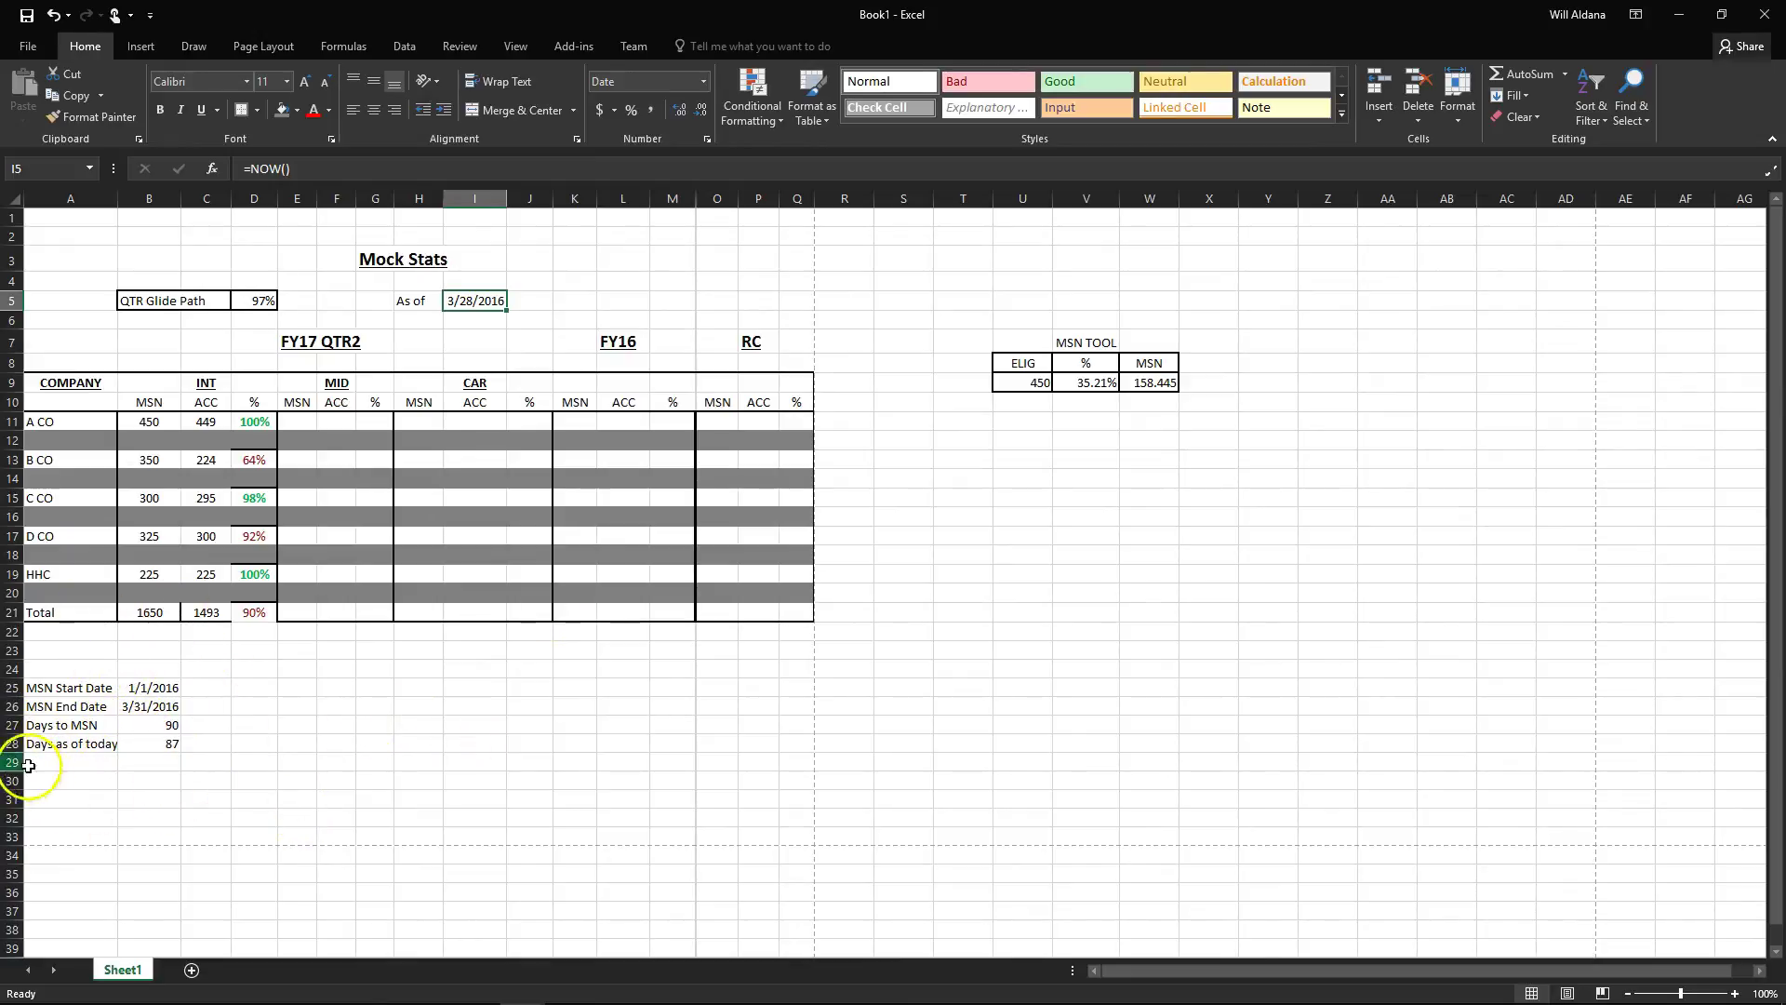
{"action": "left_click_drag", "start_coordinate": [16, 752], "coordinate": [12, 678]}
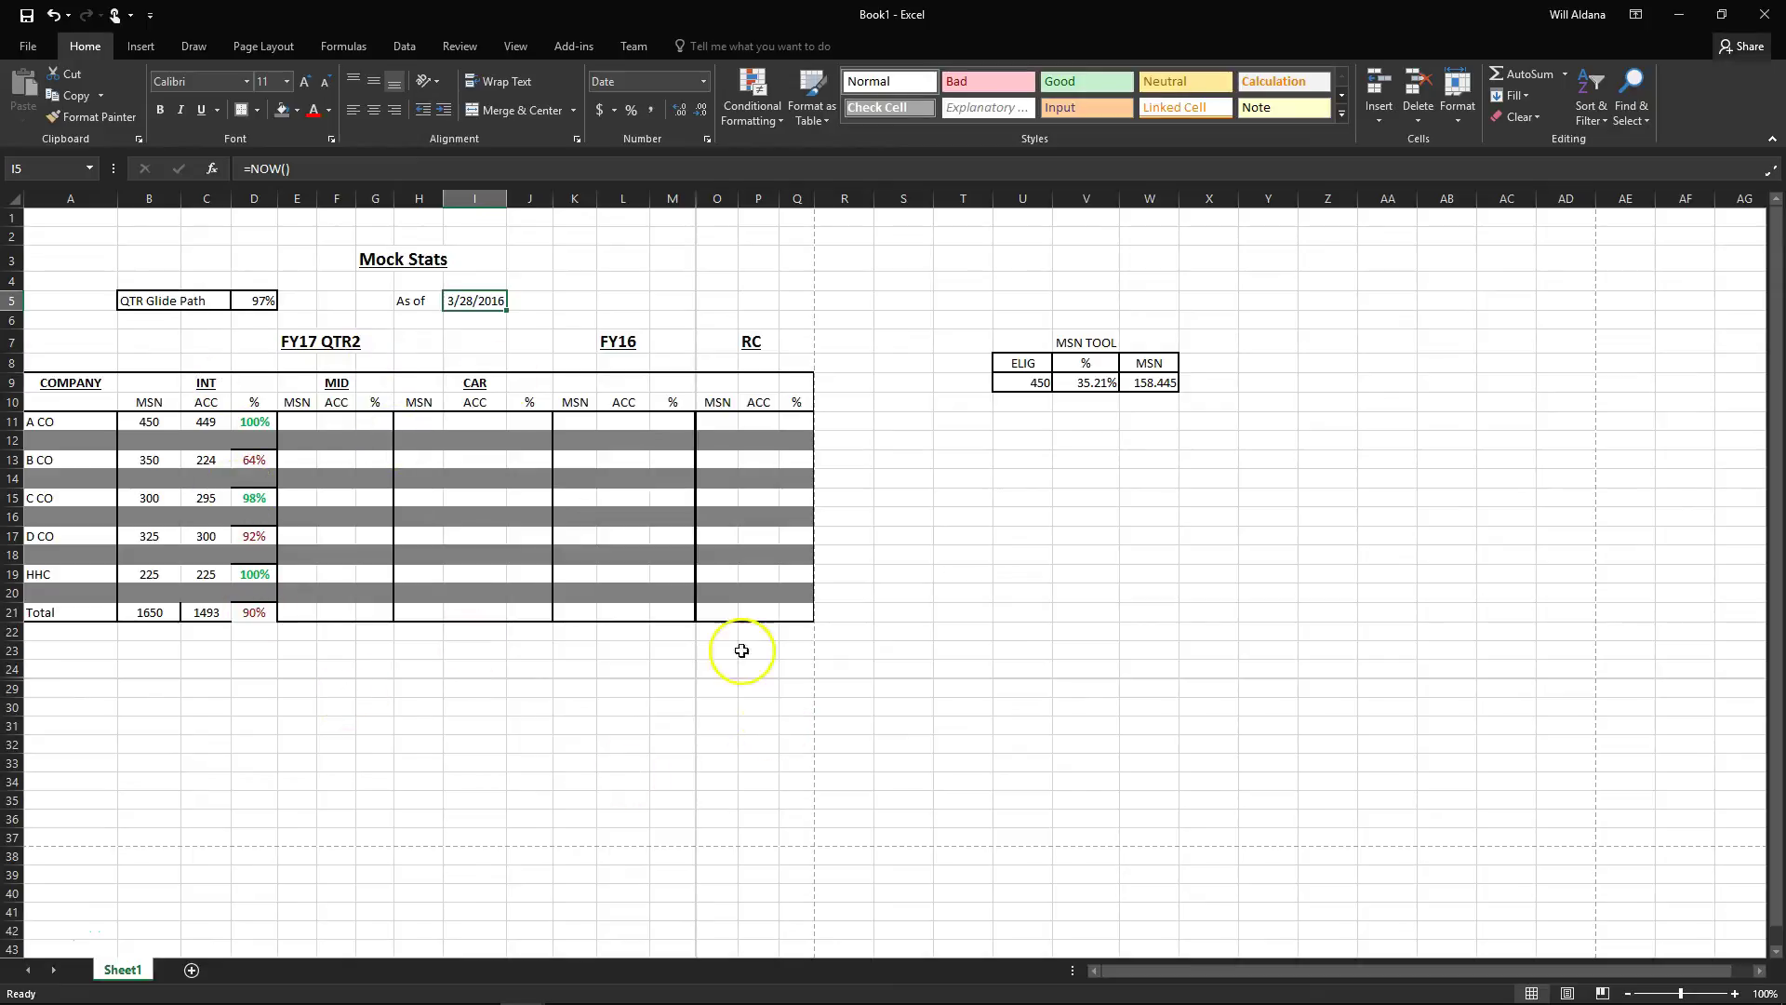
Export the sheet to the Desktop as Mock Stats.pdf, replacing the existing file, then close the opened PDF and return to Excel
{"action": "left_click", "coordinate": [16, 40]}
{"action": "left_click", "coordinate": [56, 369]}
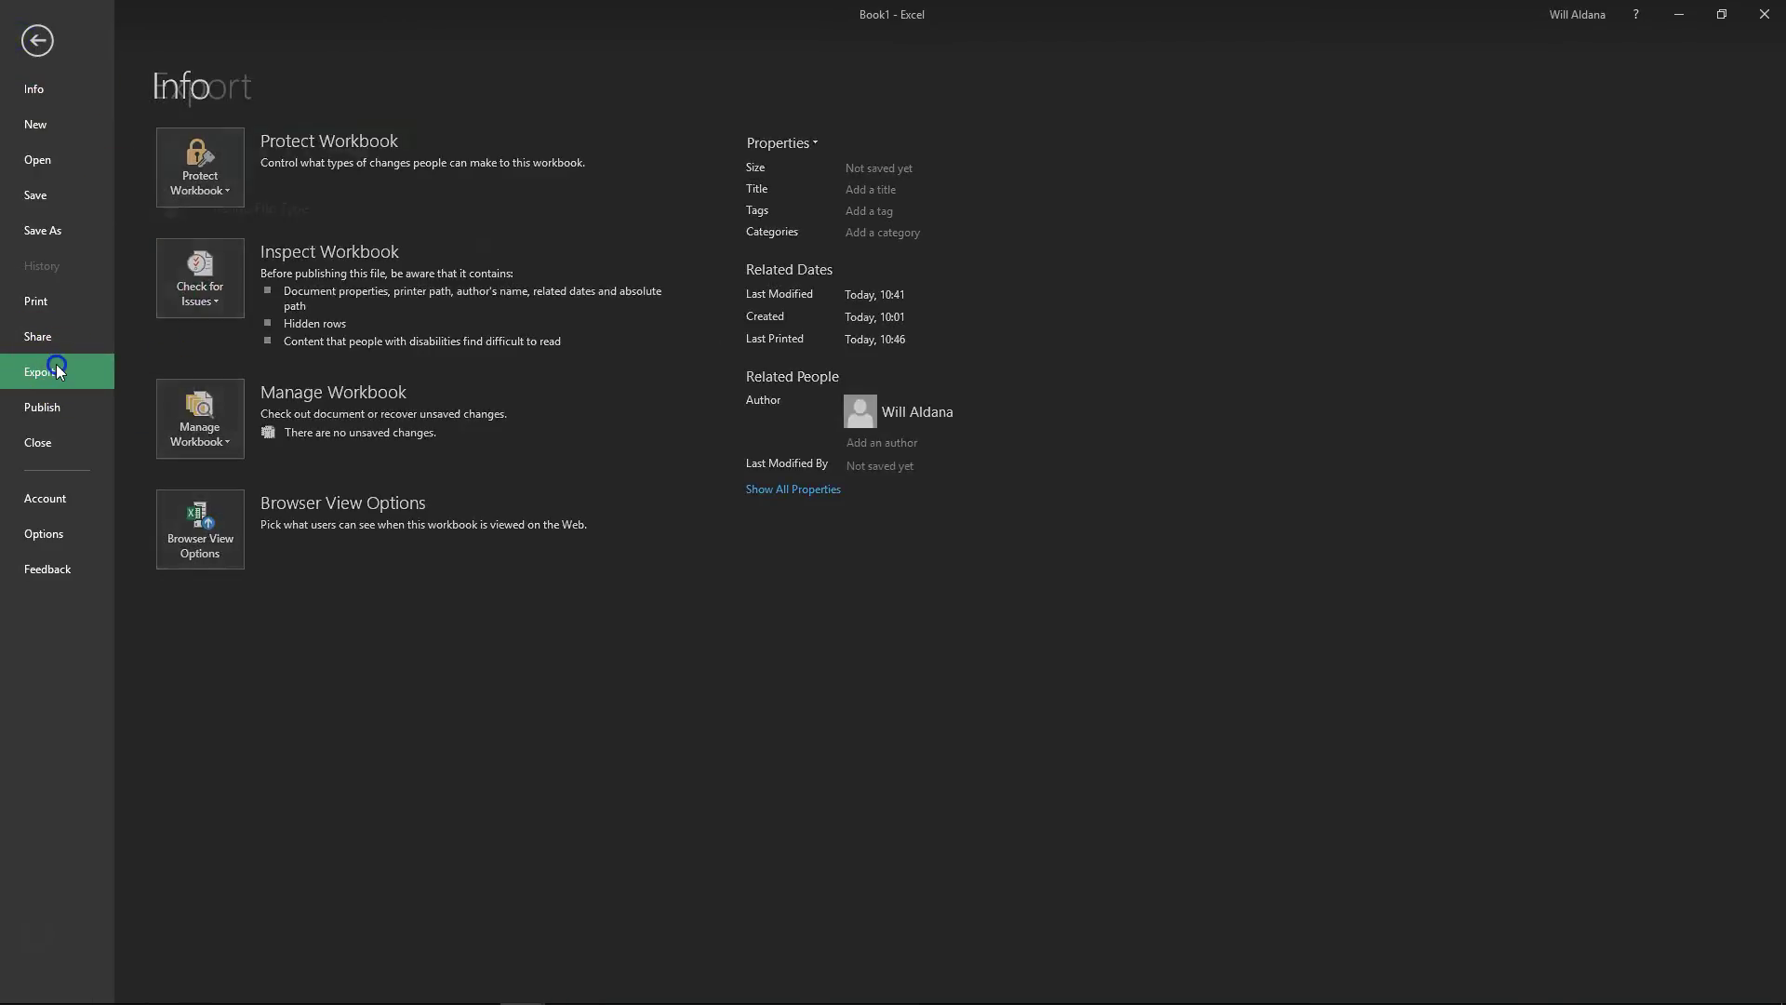
{"action": "left_click", "coordinate": [482, 261]}
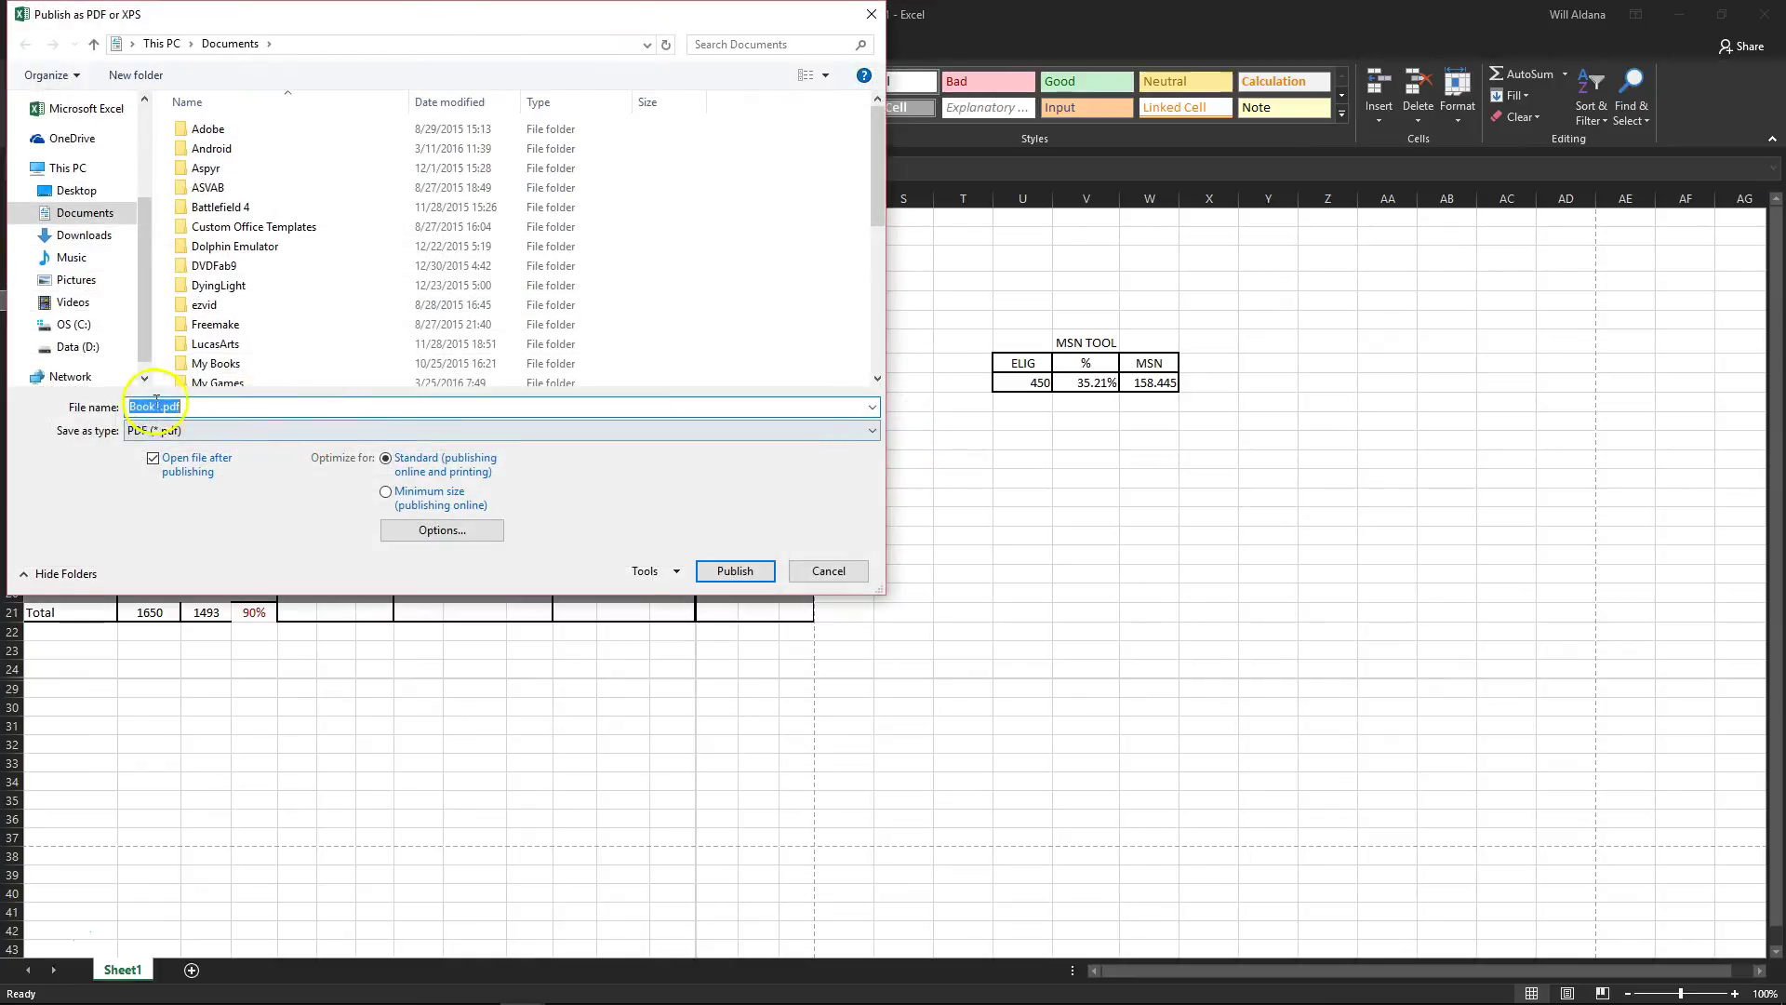
{"action": "left_click", "coordinate": [76, 190]}
{"action": "double_click", "coordinate": [234, 401]}
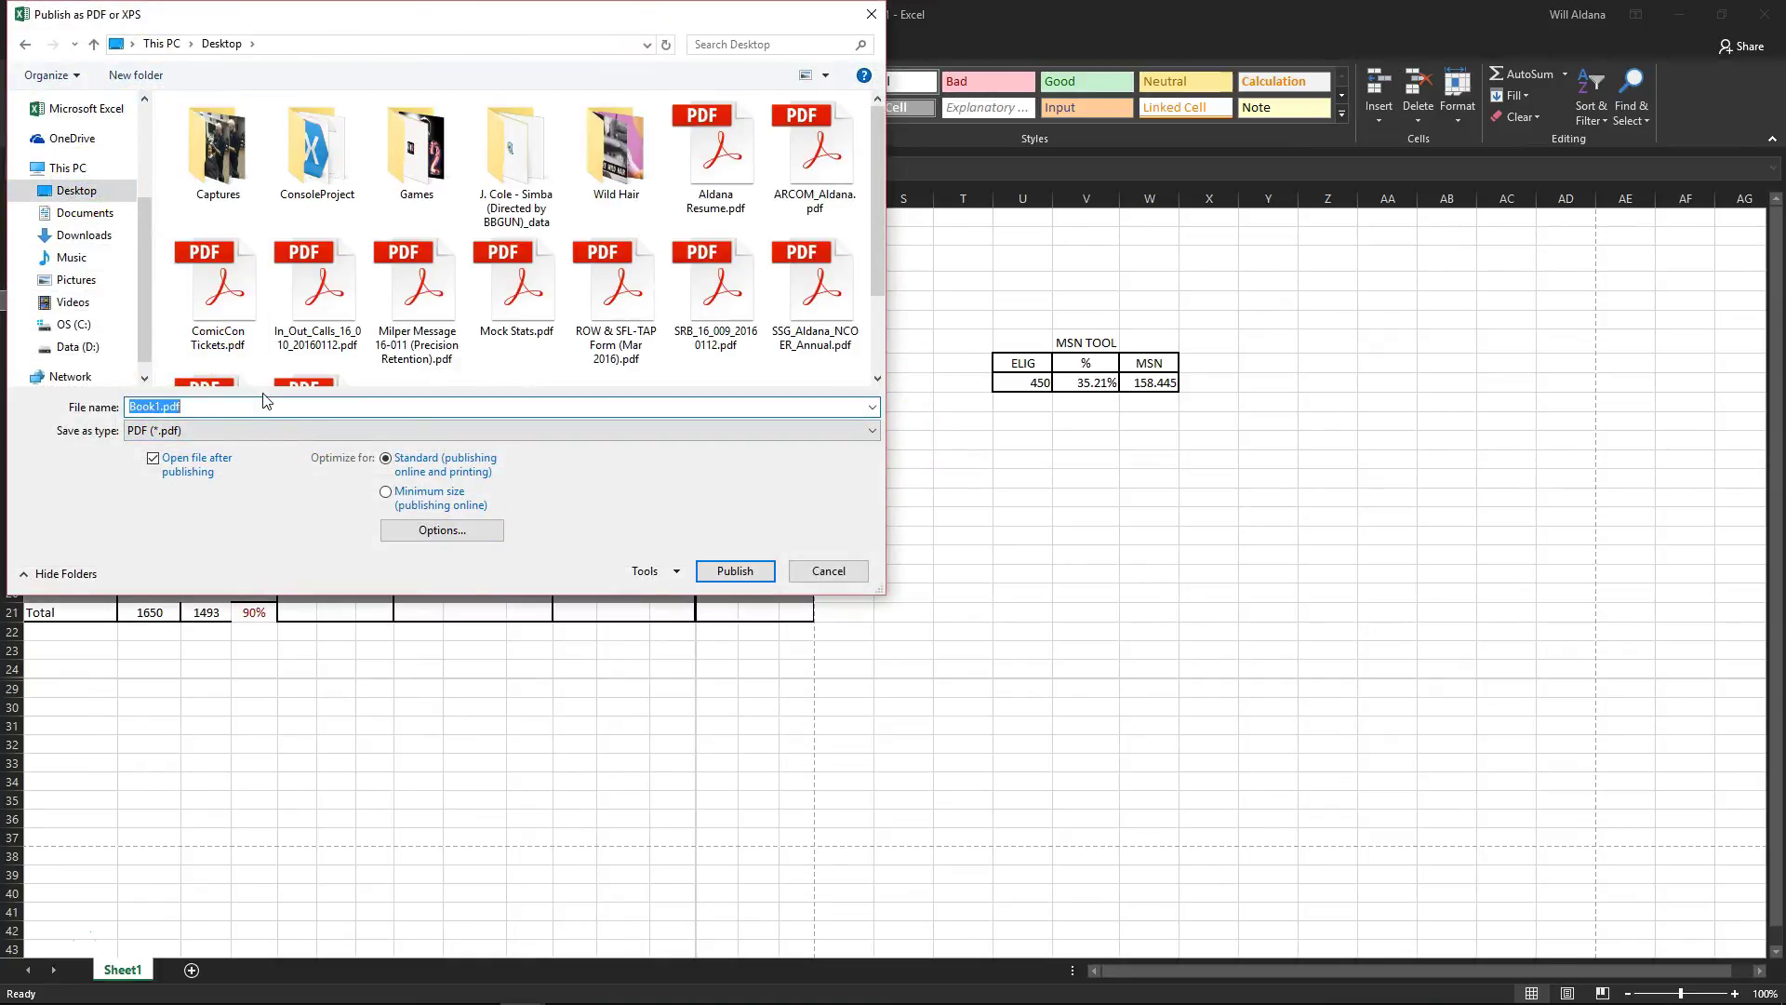
{"action": "type", "text": "MOsk S"}
{"action": "key", "text": "BackSpace"}
{"action": "key", "text": "BackSpace"}
{"action": "key", "text": "BackSpace"}
{"action": "type", "text": "ock"}
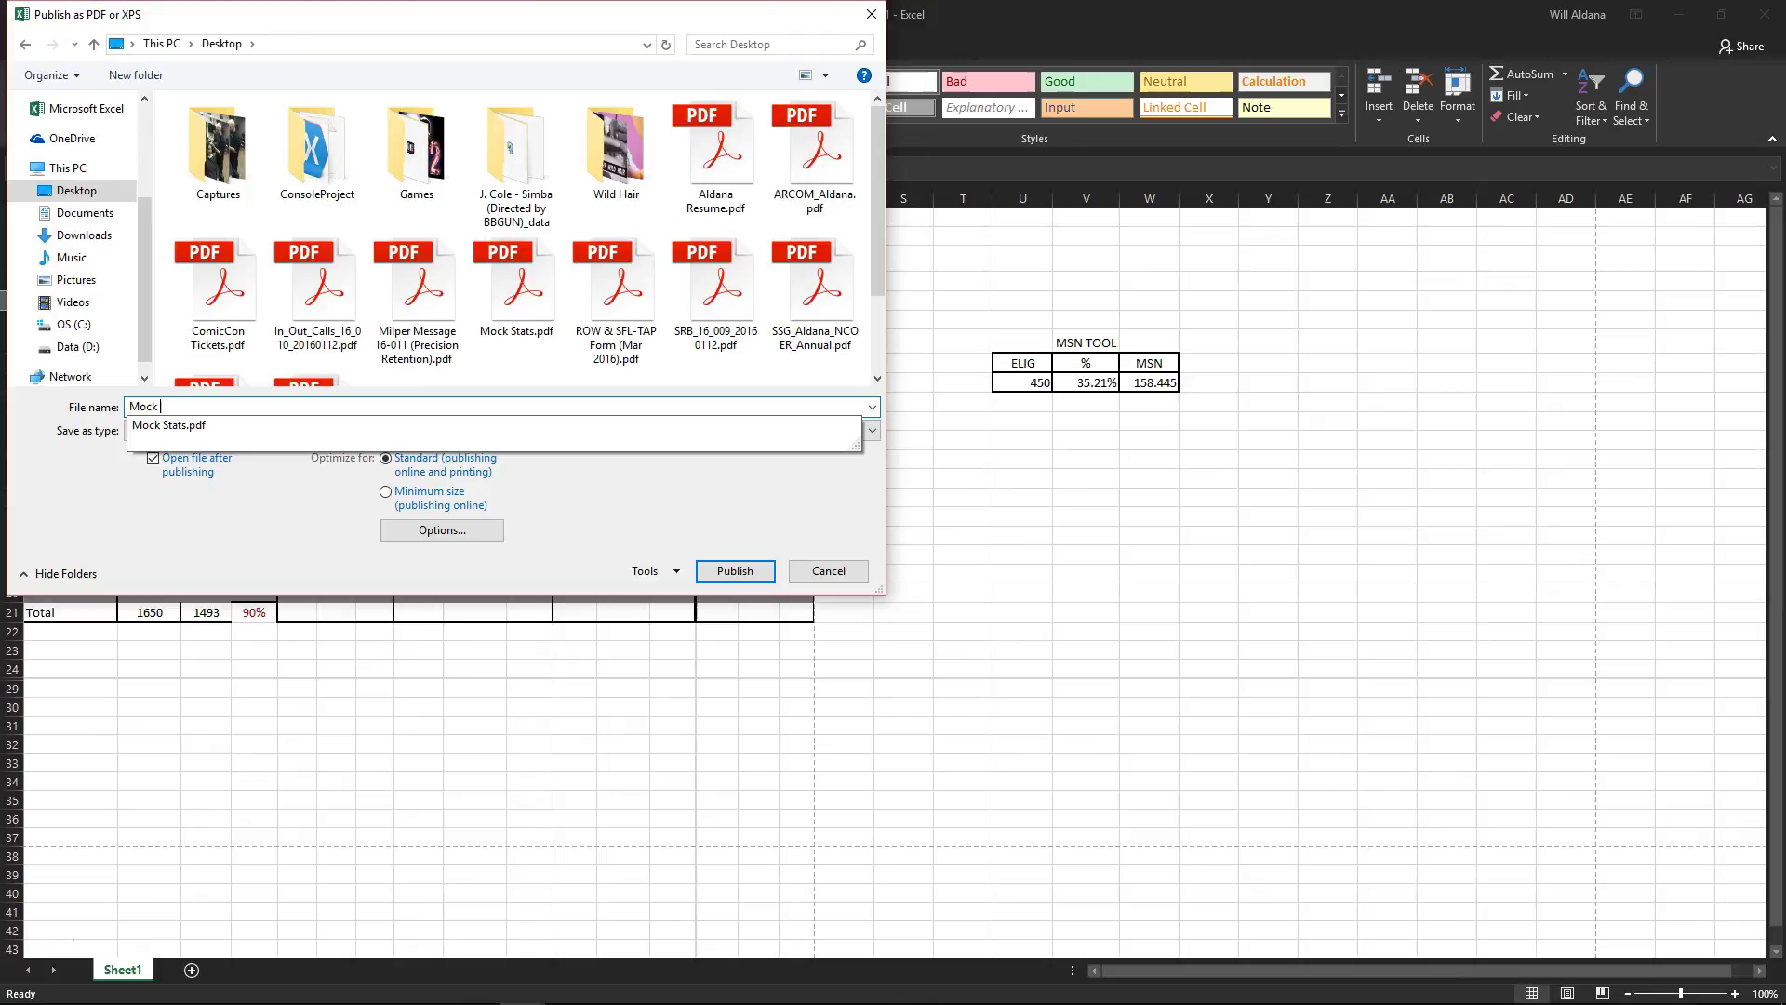
{"action": "left_click", "coordinate": [378, 424]}
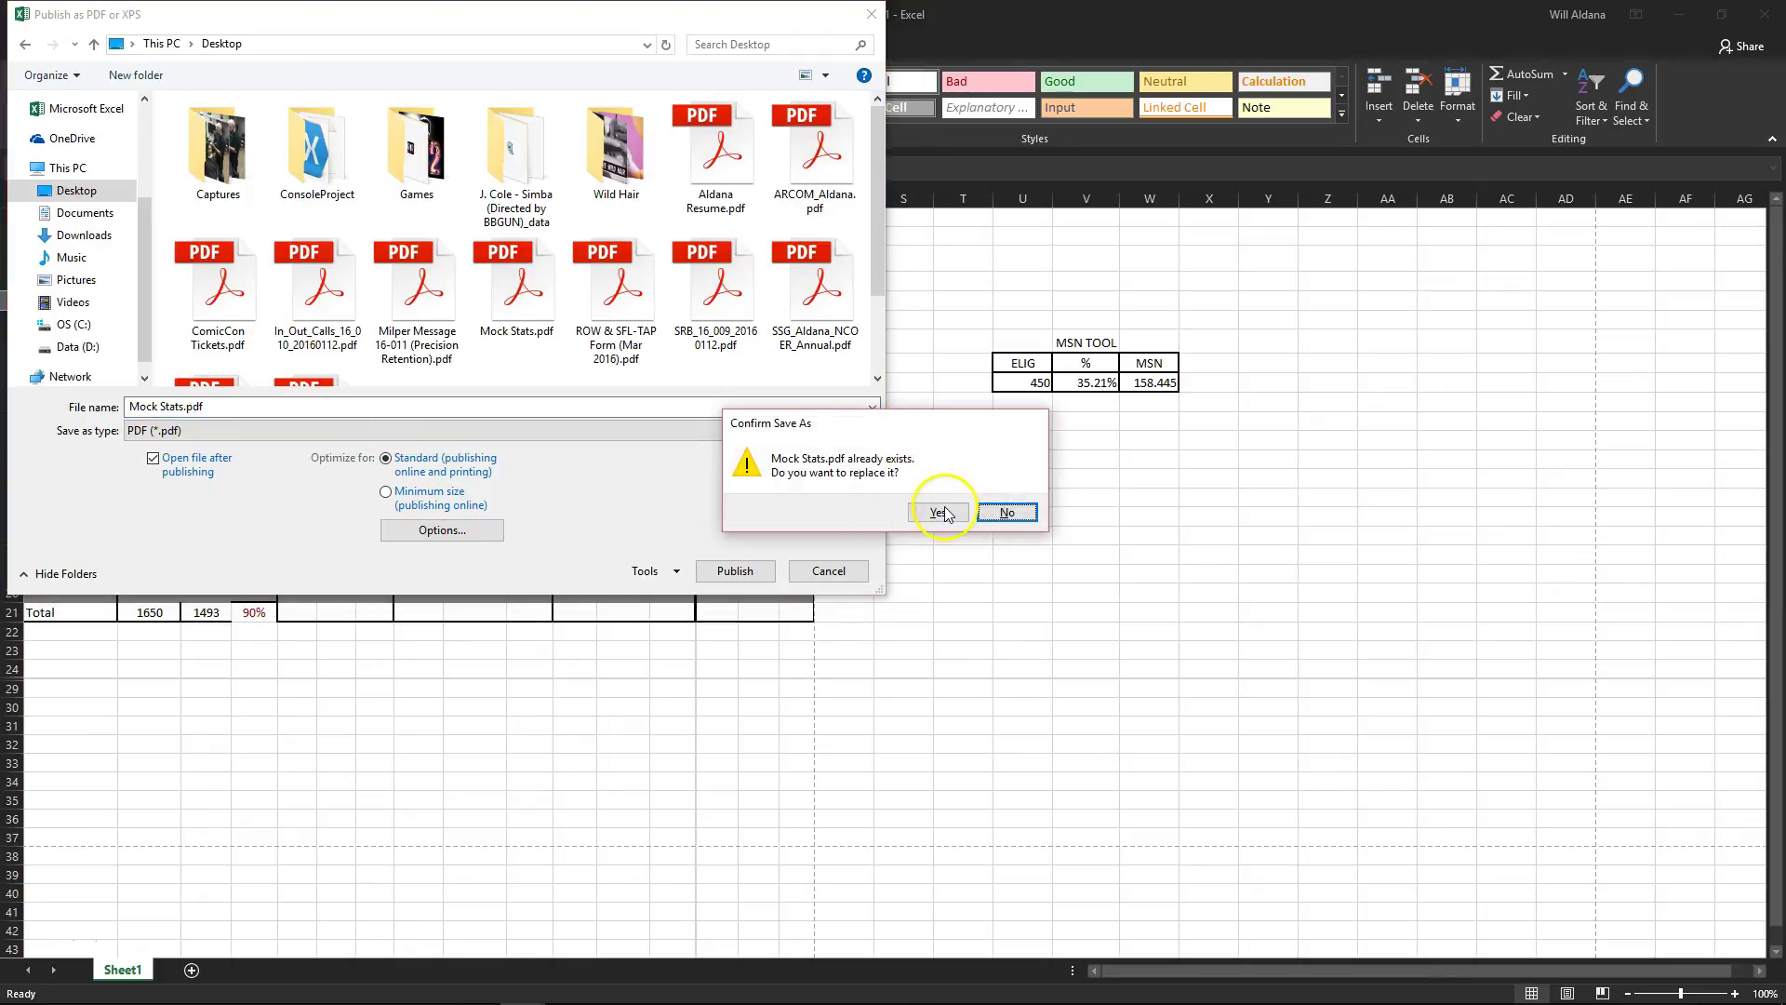
{"action": "left_click", "coordinate": [941, 512]}
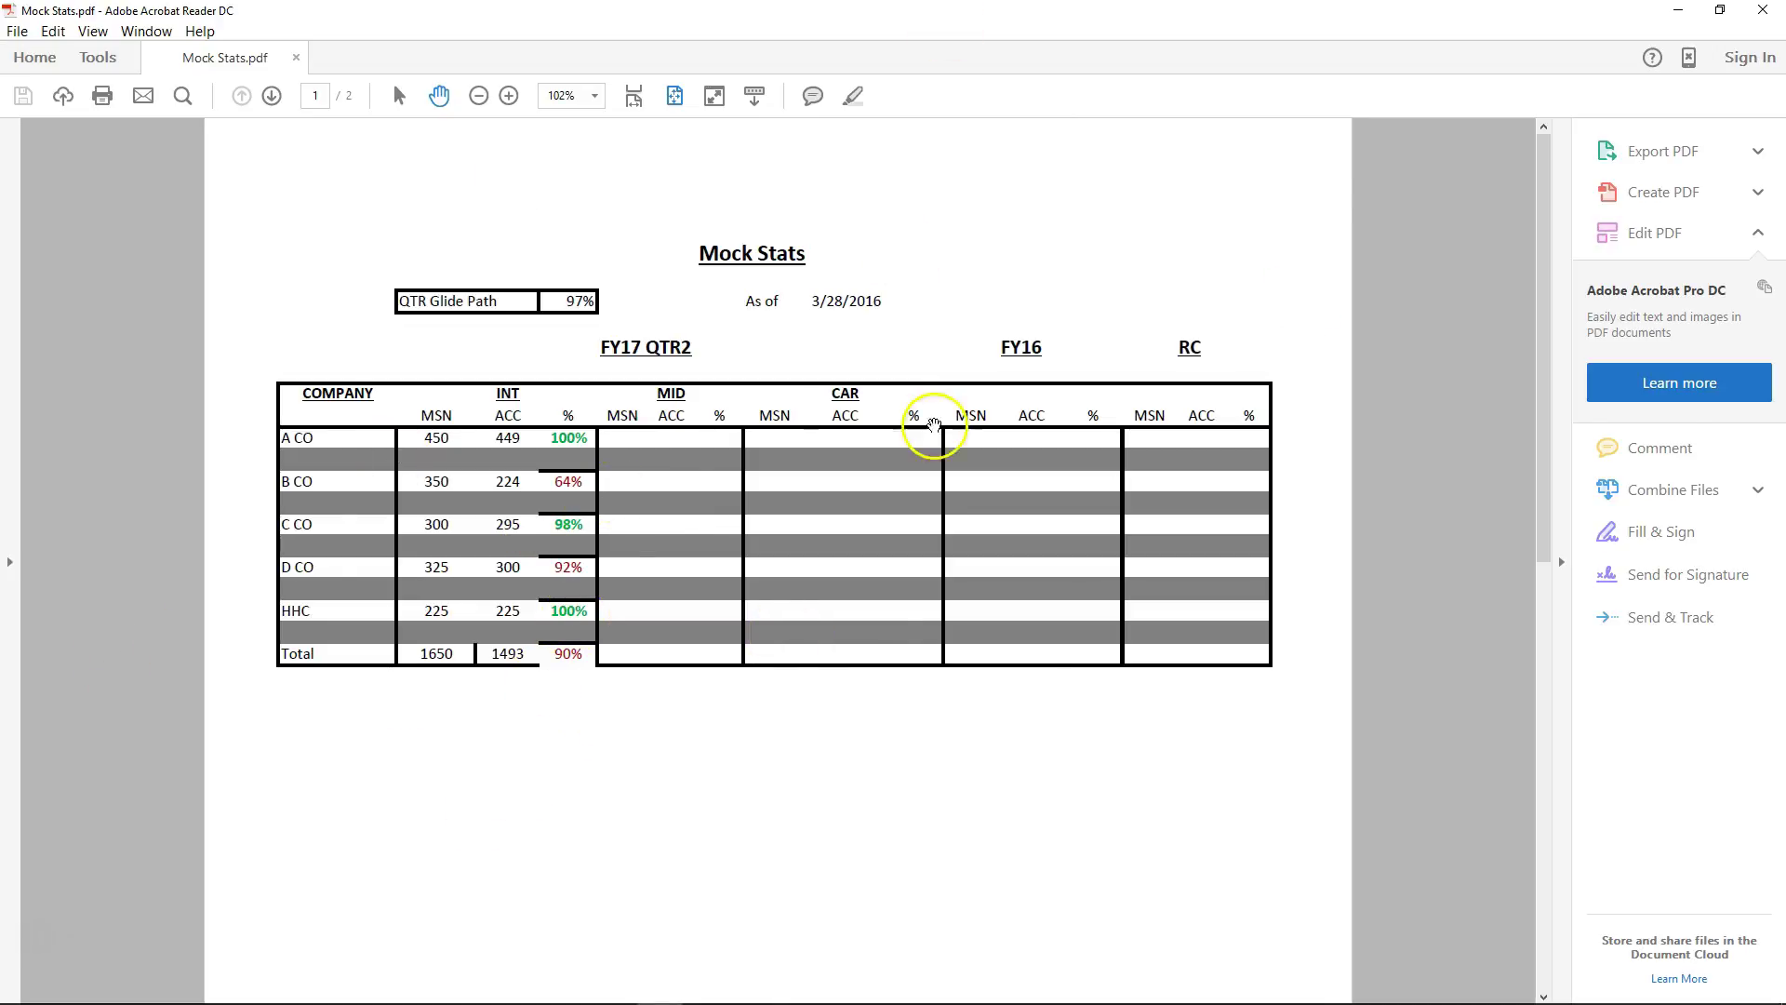
{"action": "left_click", "coordinate": [1762, 10]}
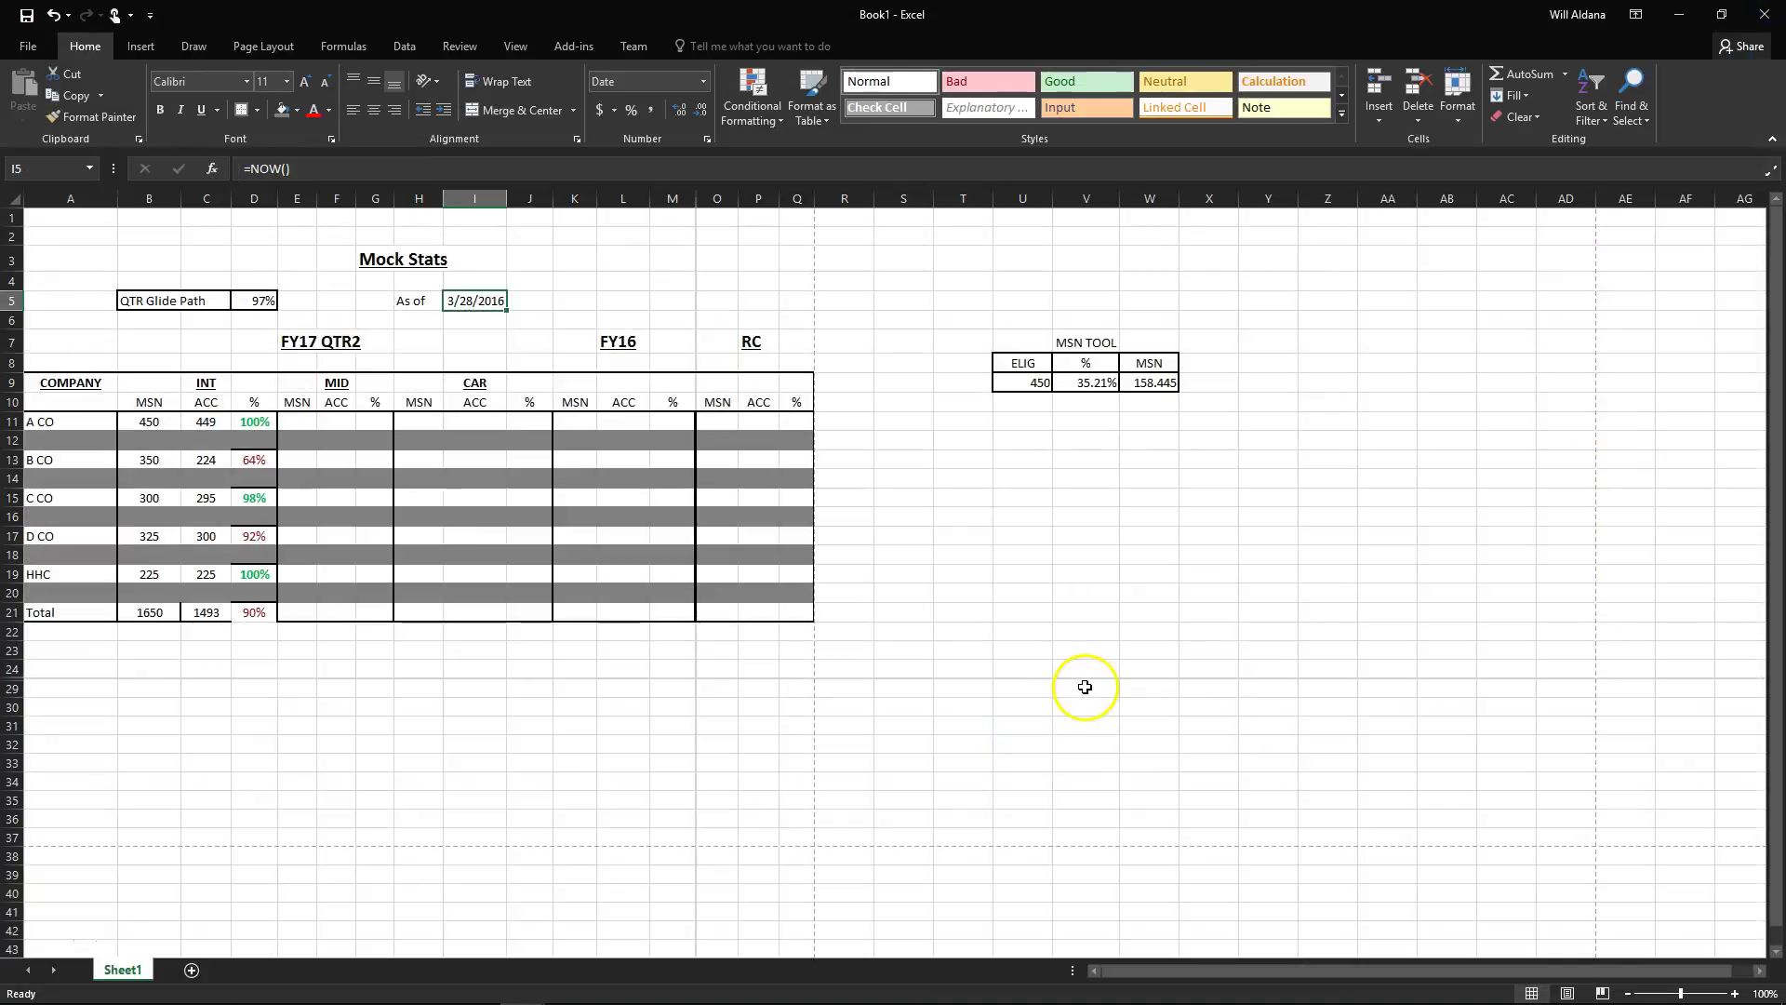